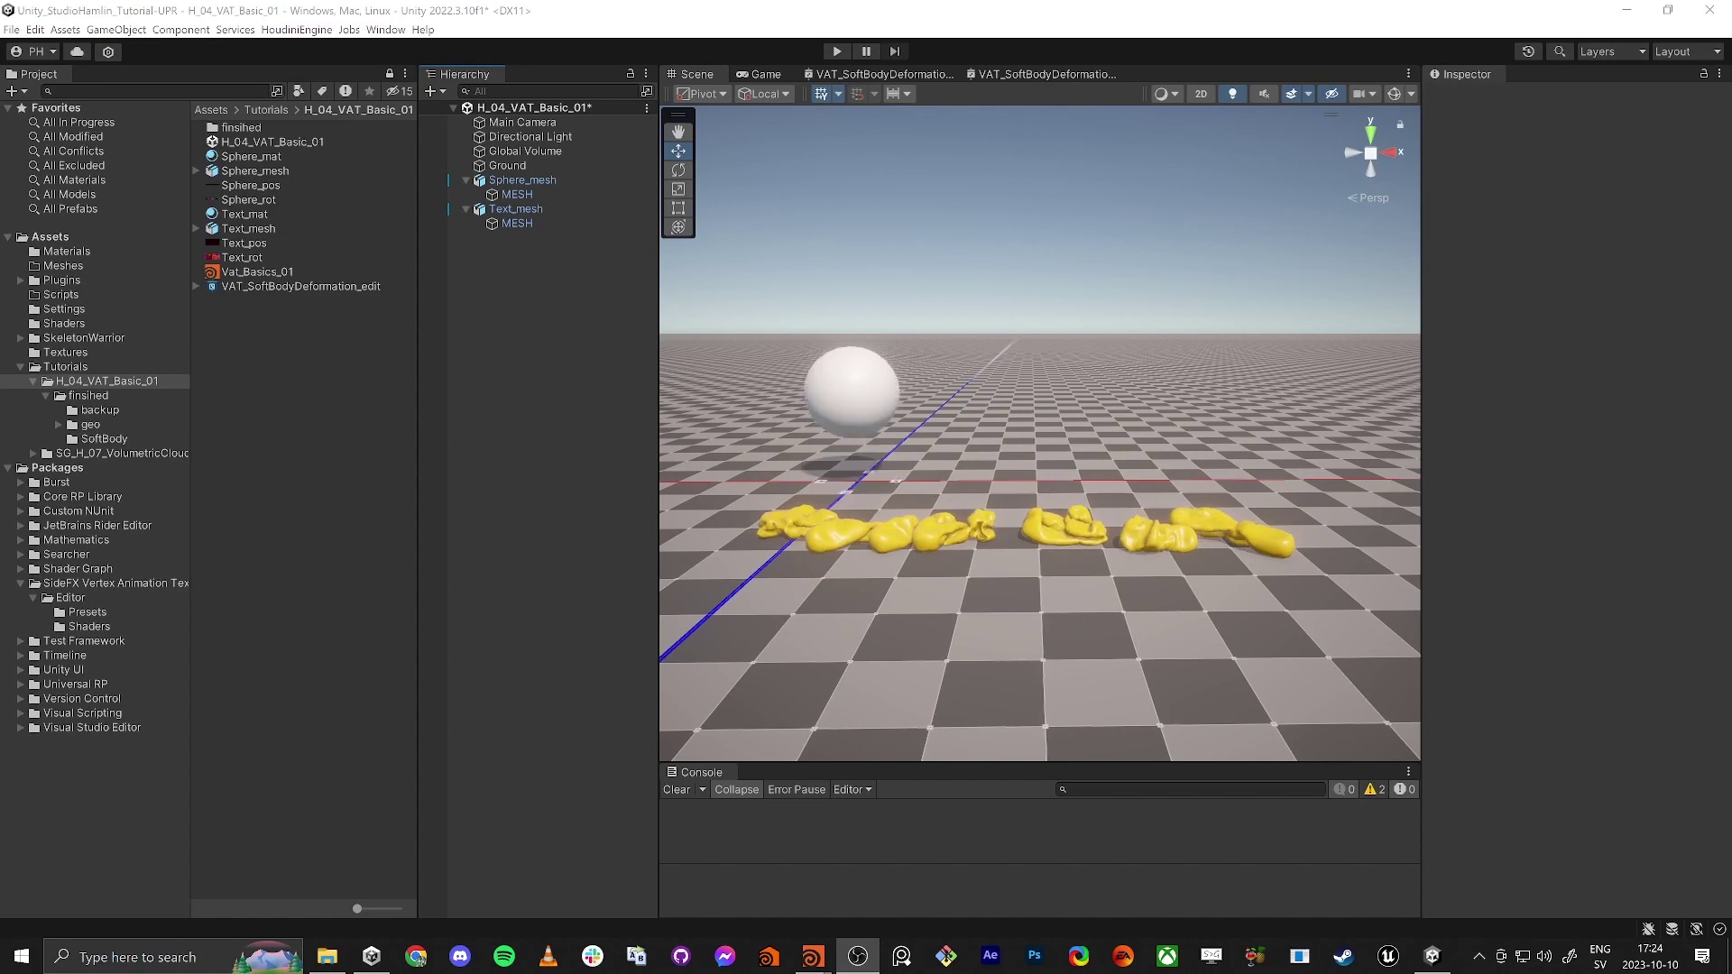
key("d")
right_click_drag(1047, 539, 1129, 533)
key("s")
key("d")
key("d")
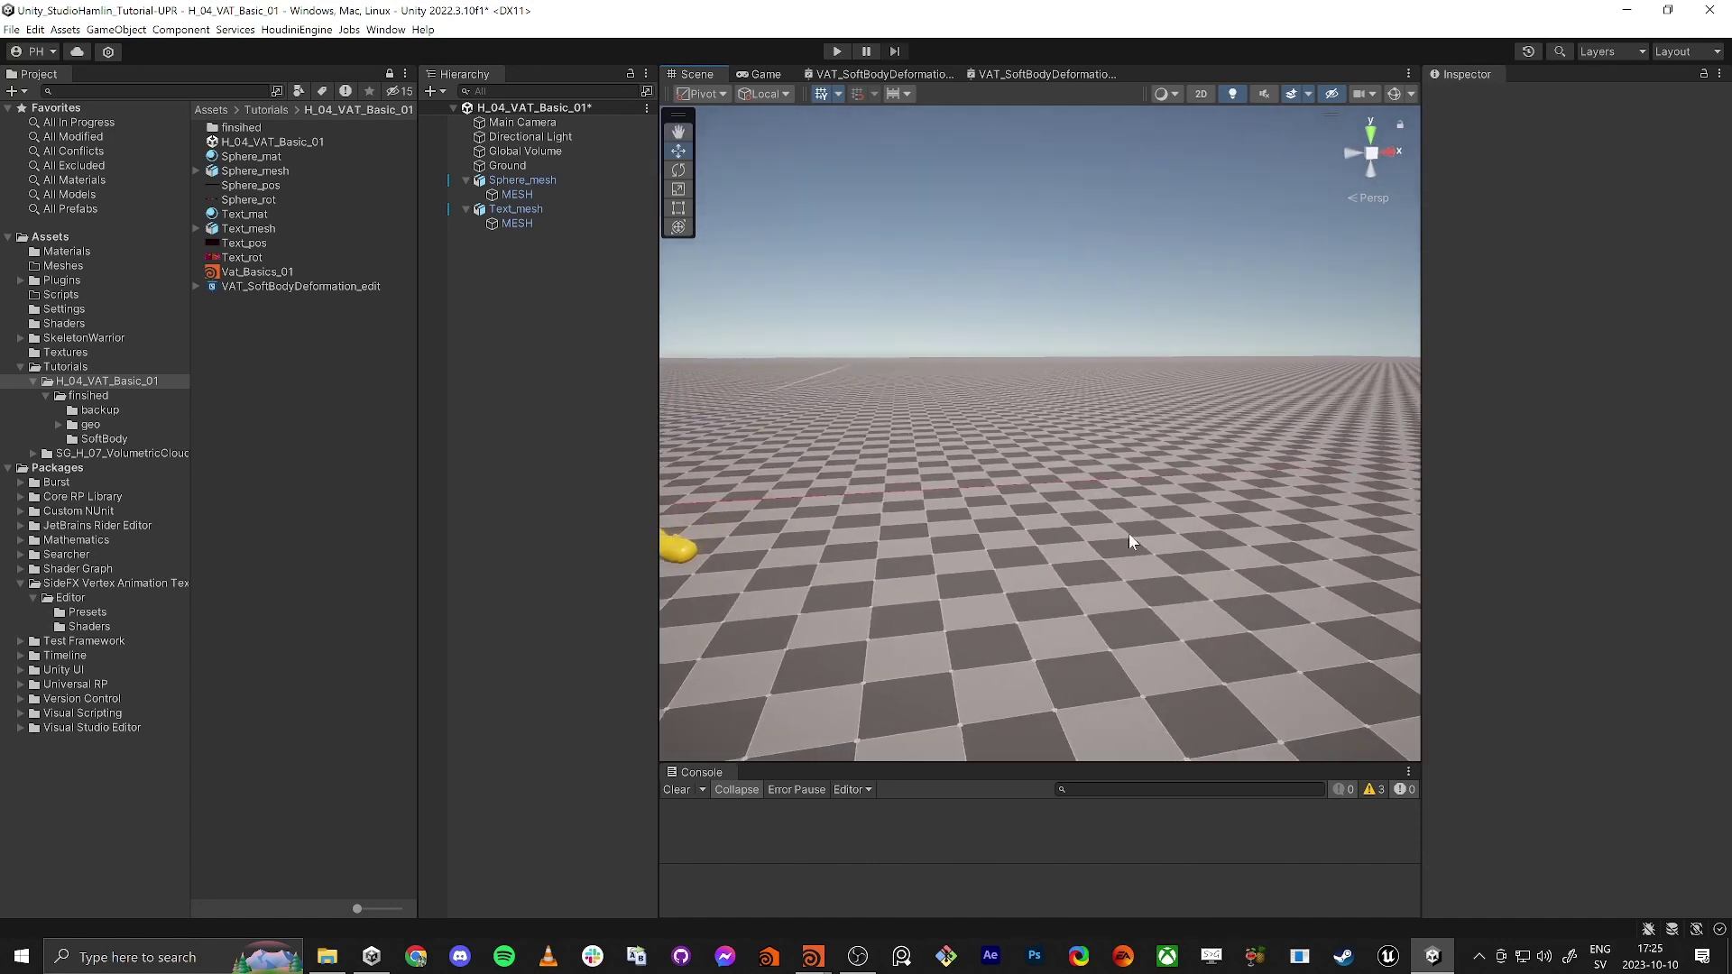
Switch to Houdini and move the timeline back to frame 1.
key("alt+Tab")
left_click(1016, 480)
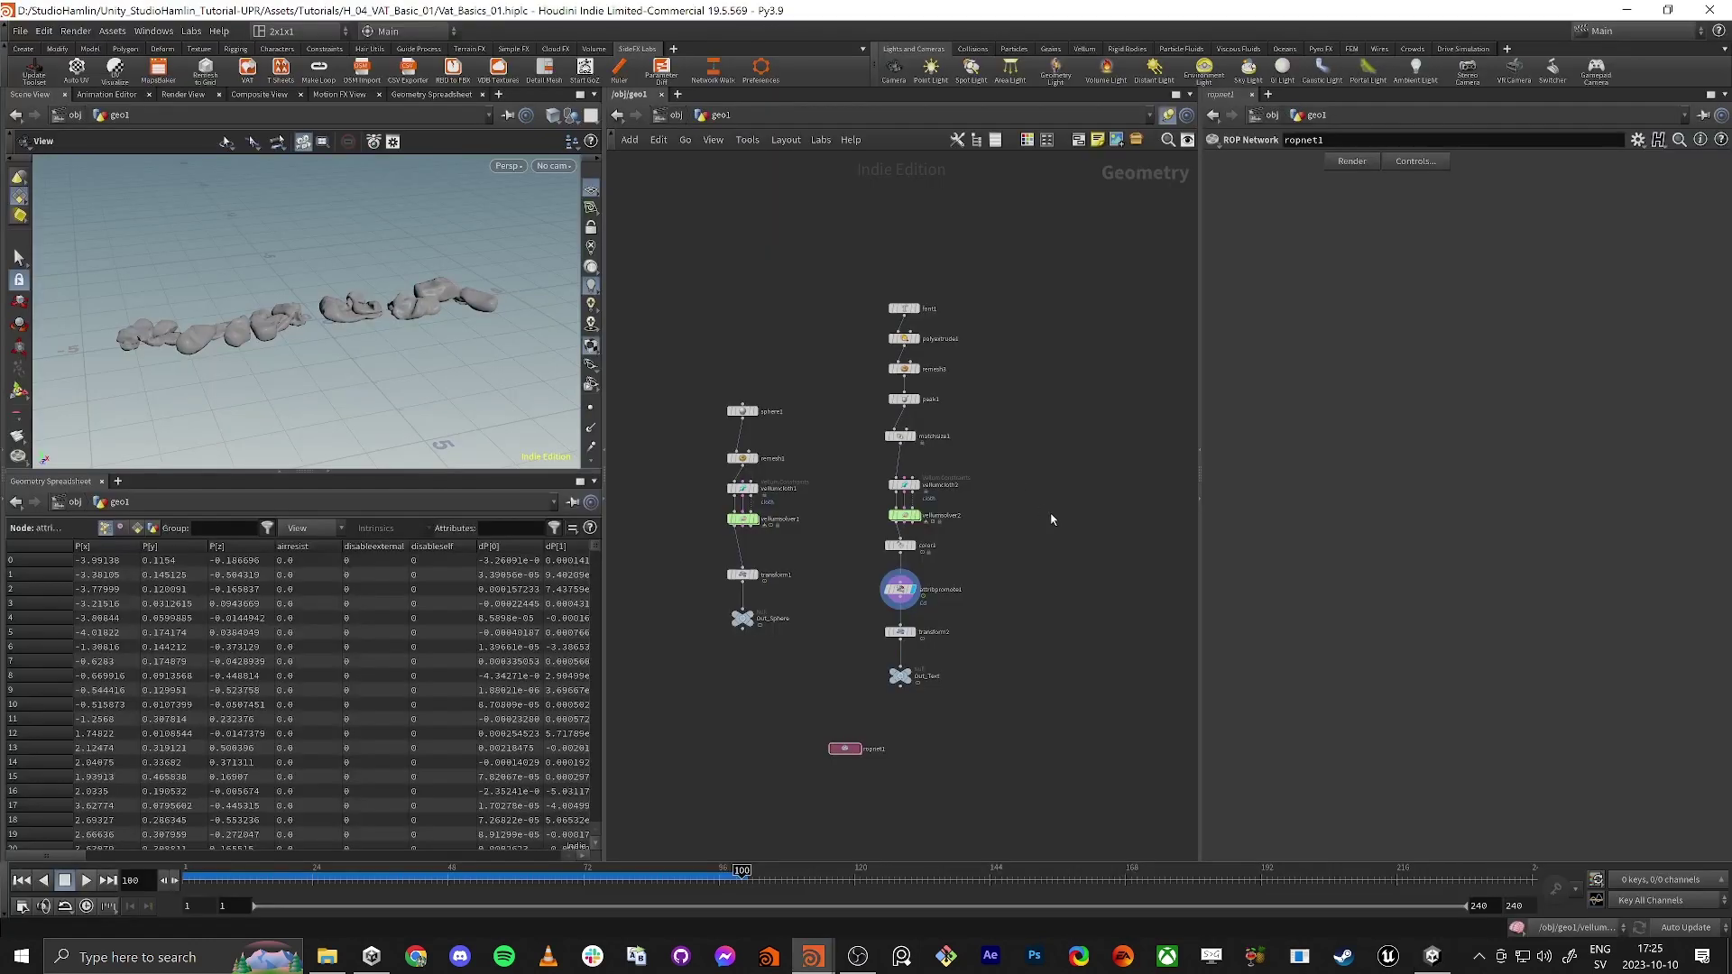
middle_click_drag(1073, 500, 977, 506)
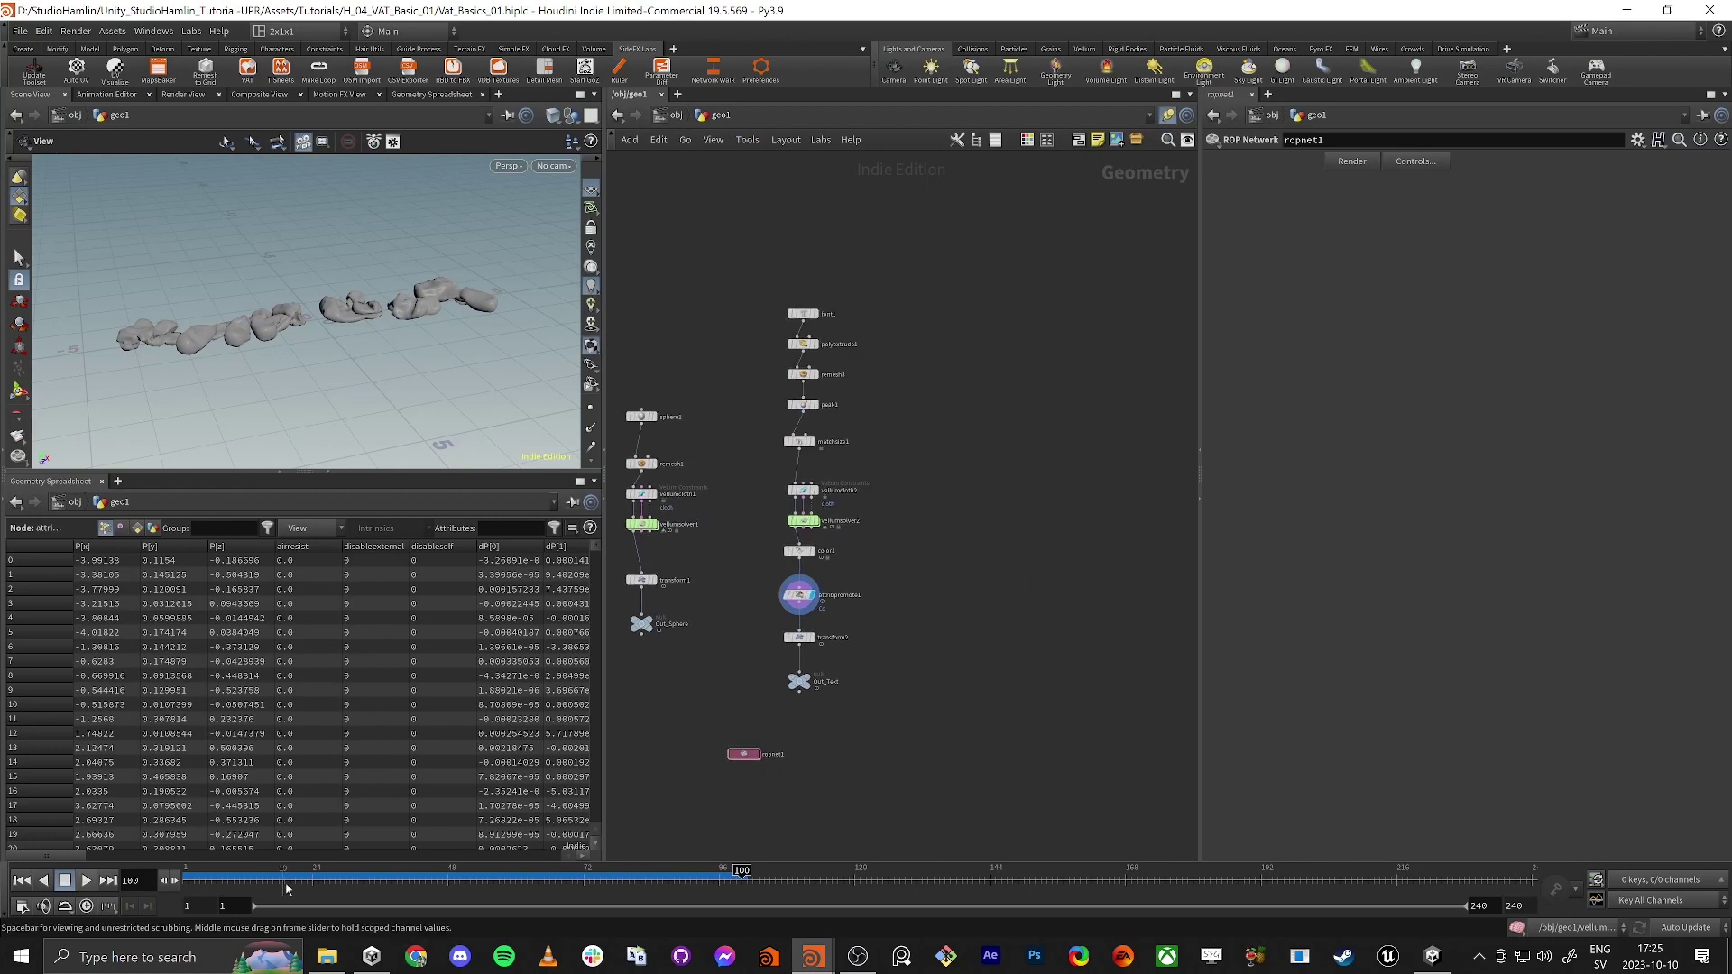
left_click_drag(325, 884, 186, 874)
key("Tab")
mouse_move(1037, 359)
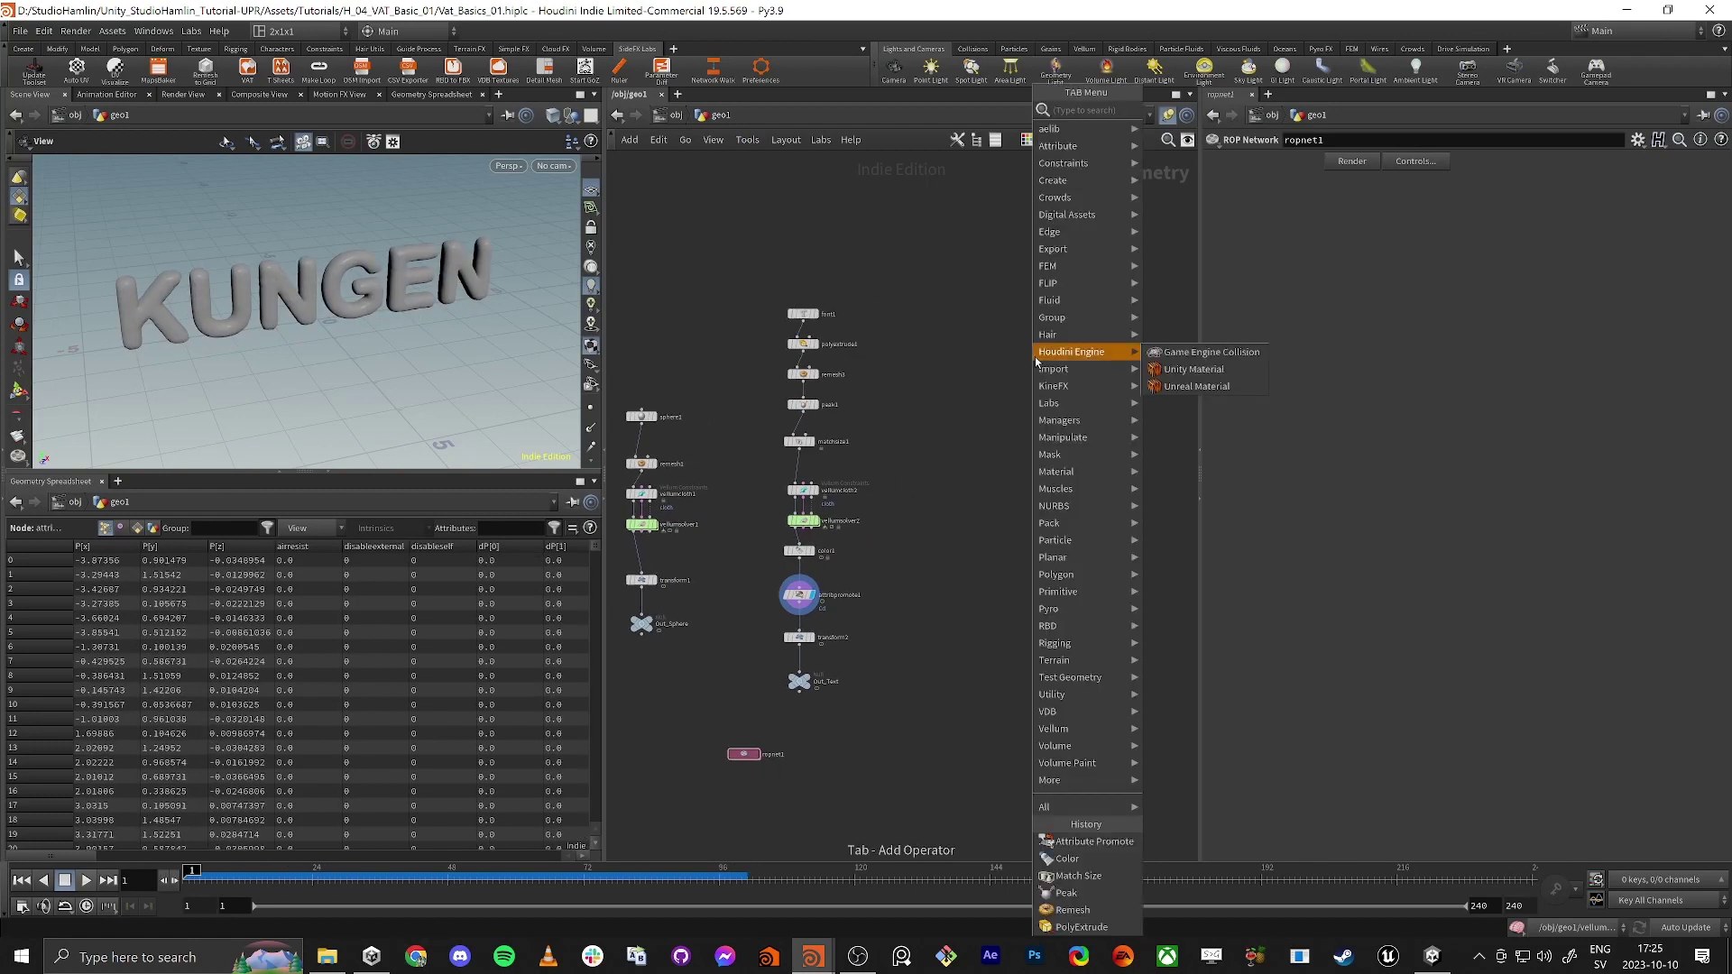
type("gr")
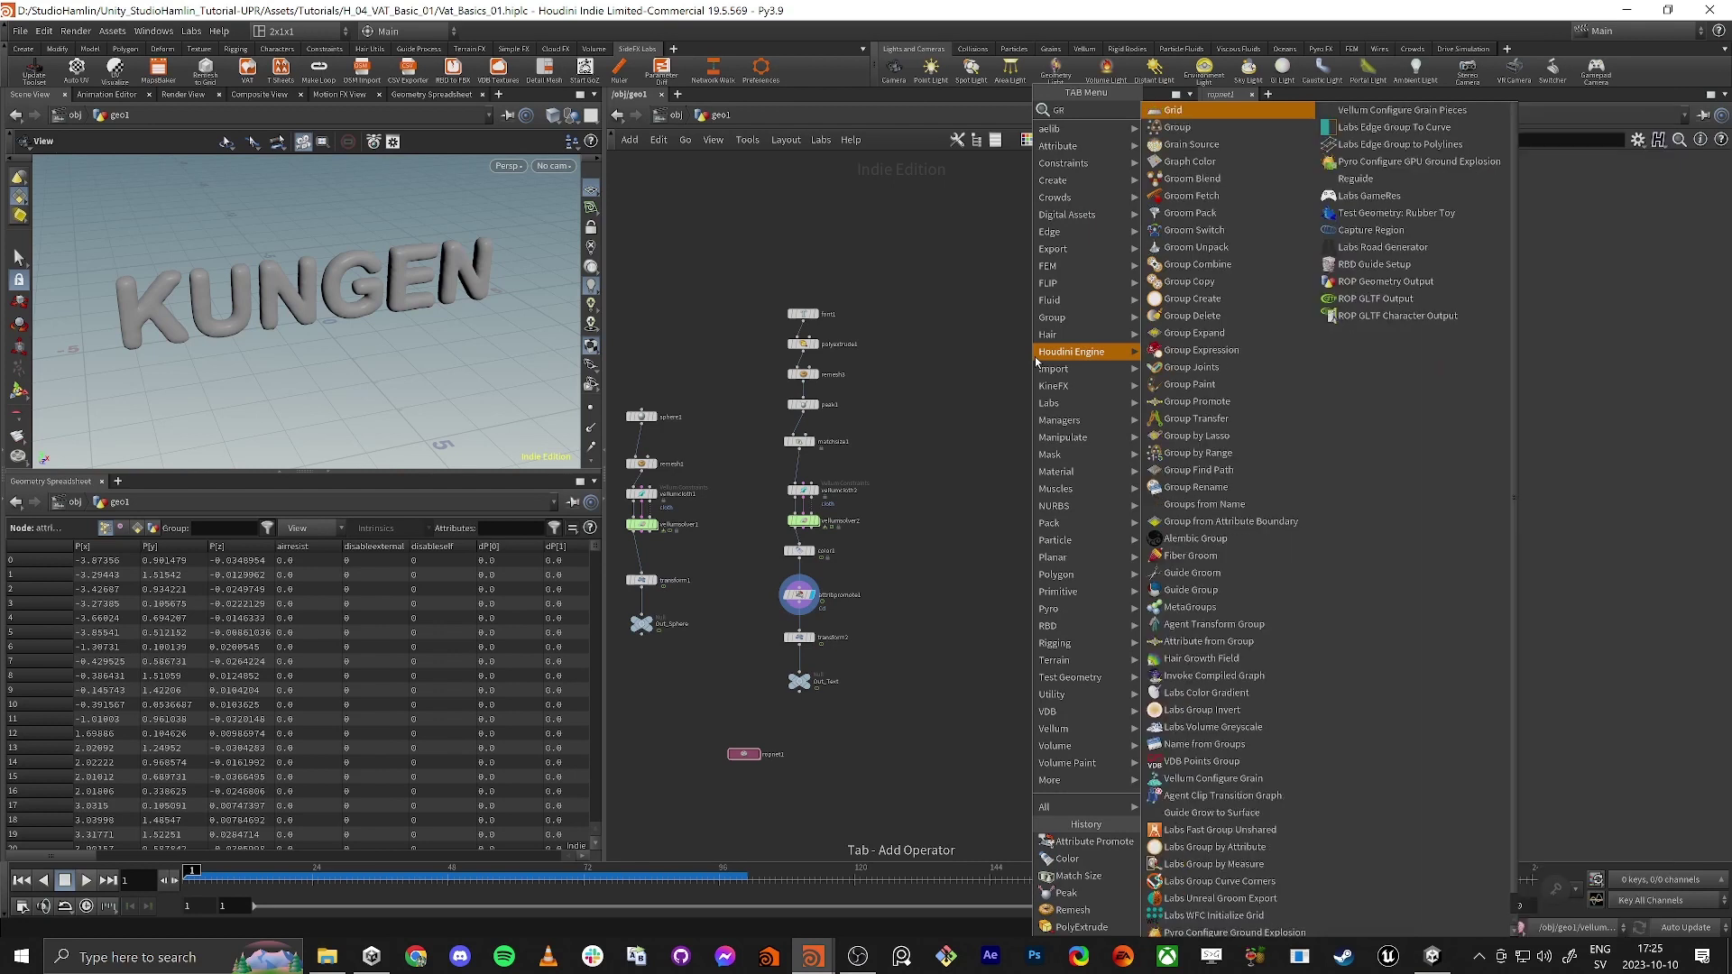
key("Escape")
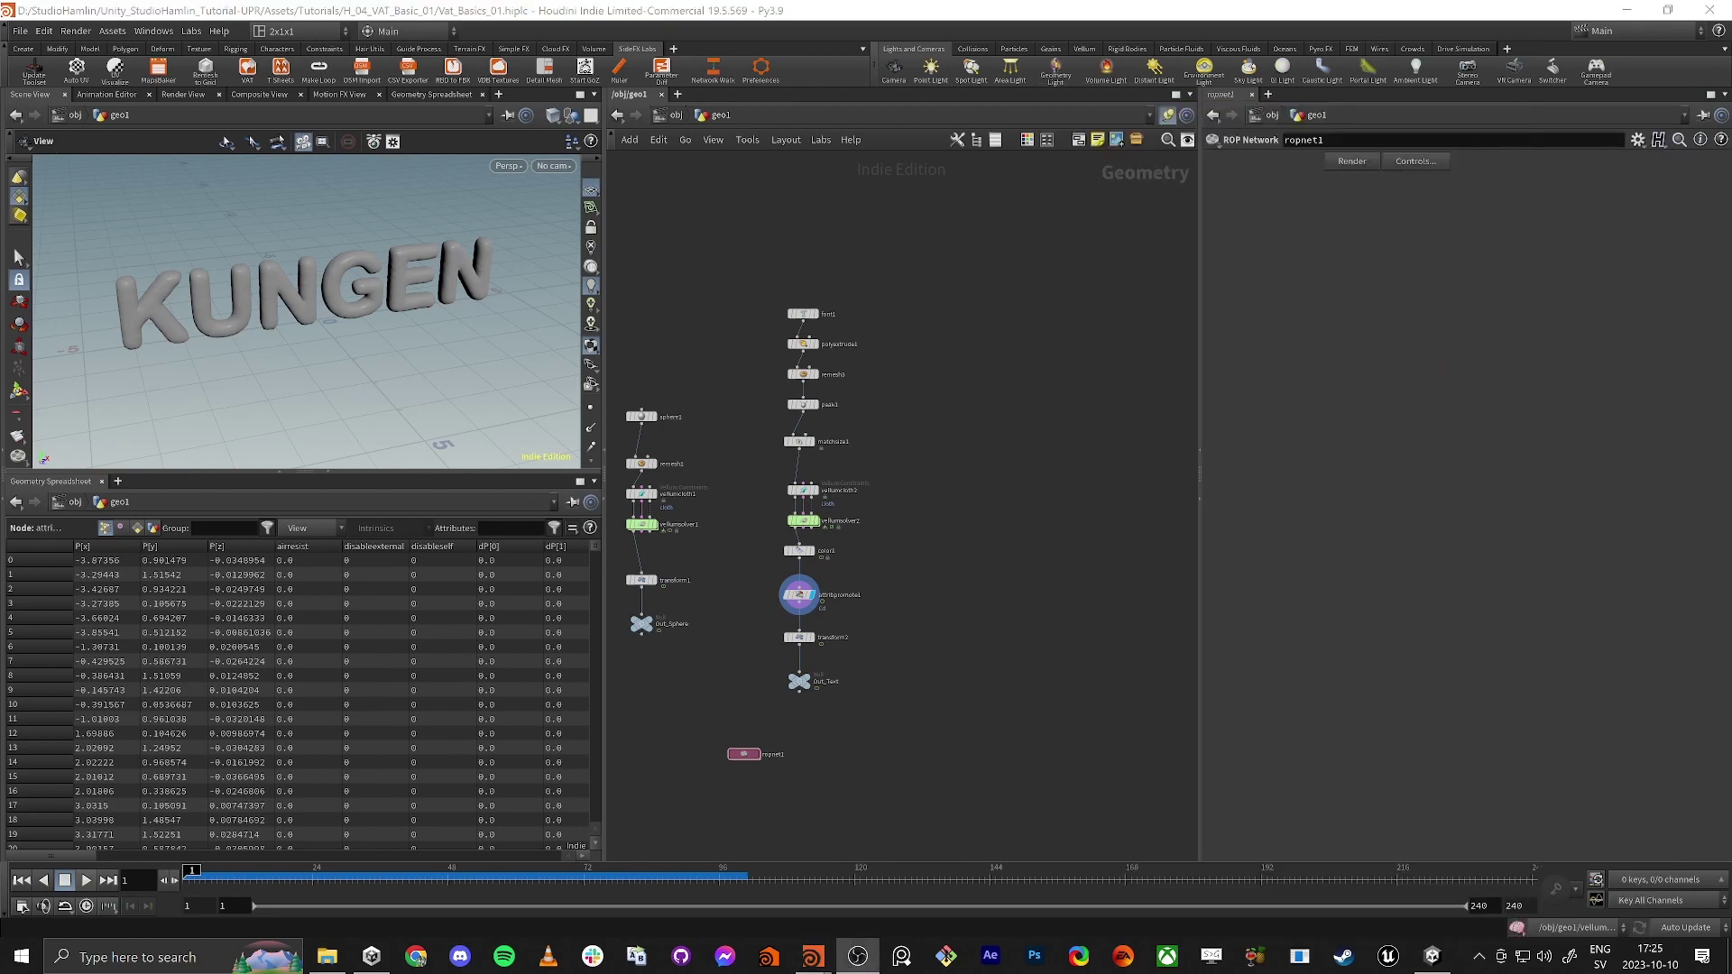
key("alt+Tab")
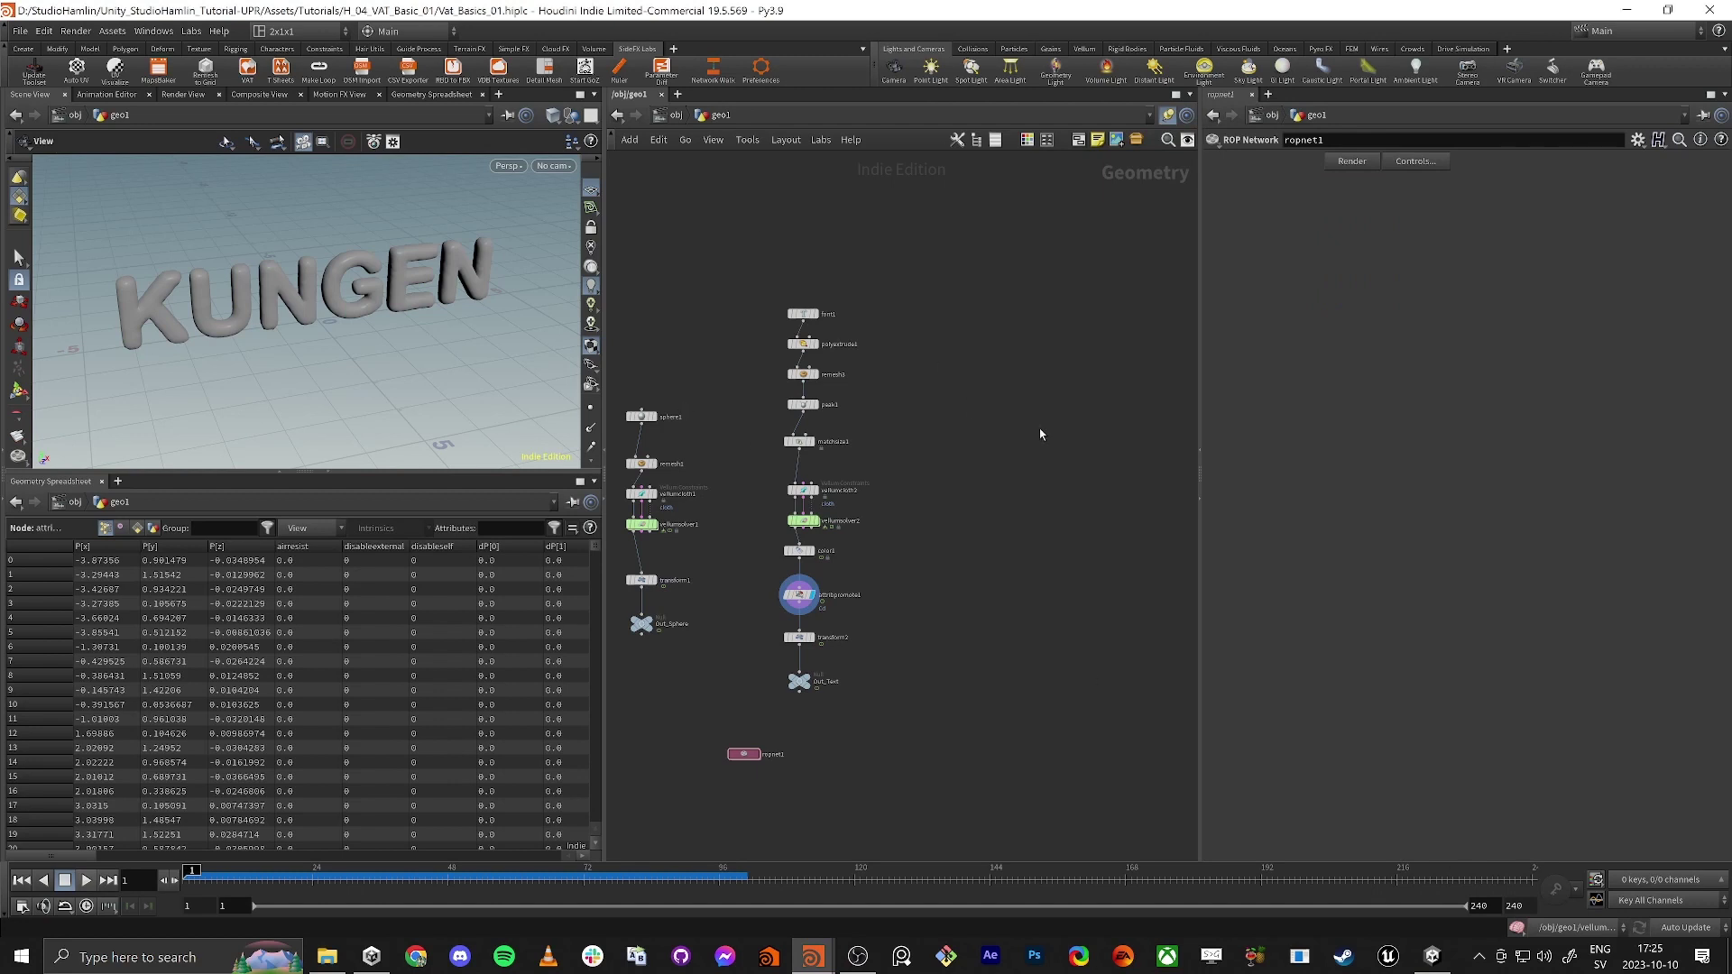
Add a Grid node in the empty area beside the text node chain.
middle_click_drag(1092, 394, 966, 410)
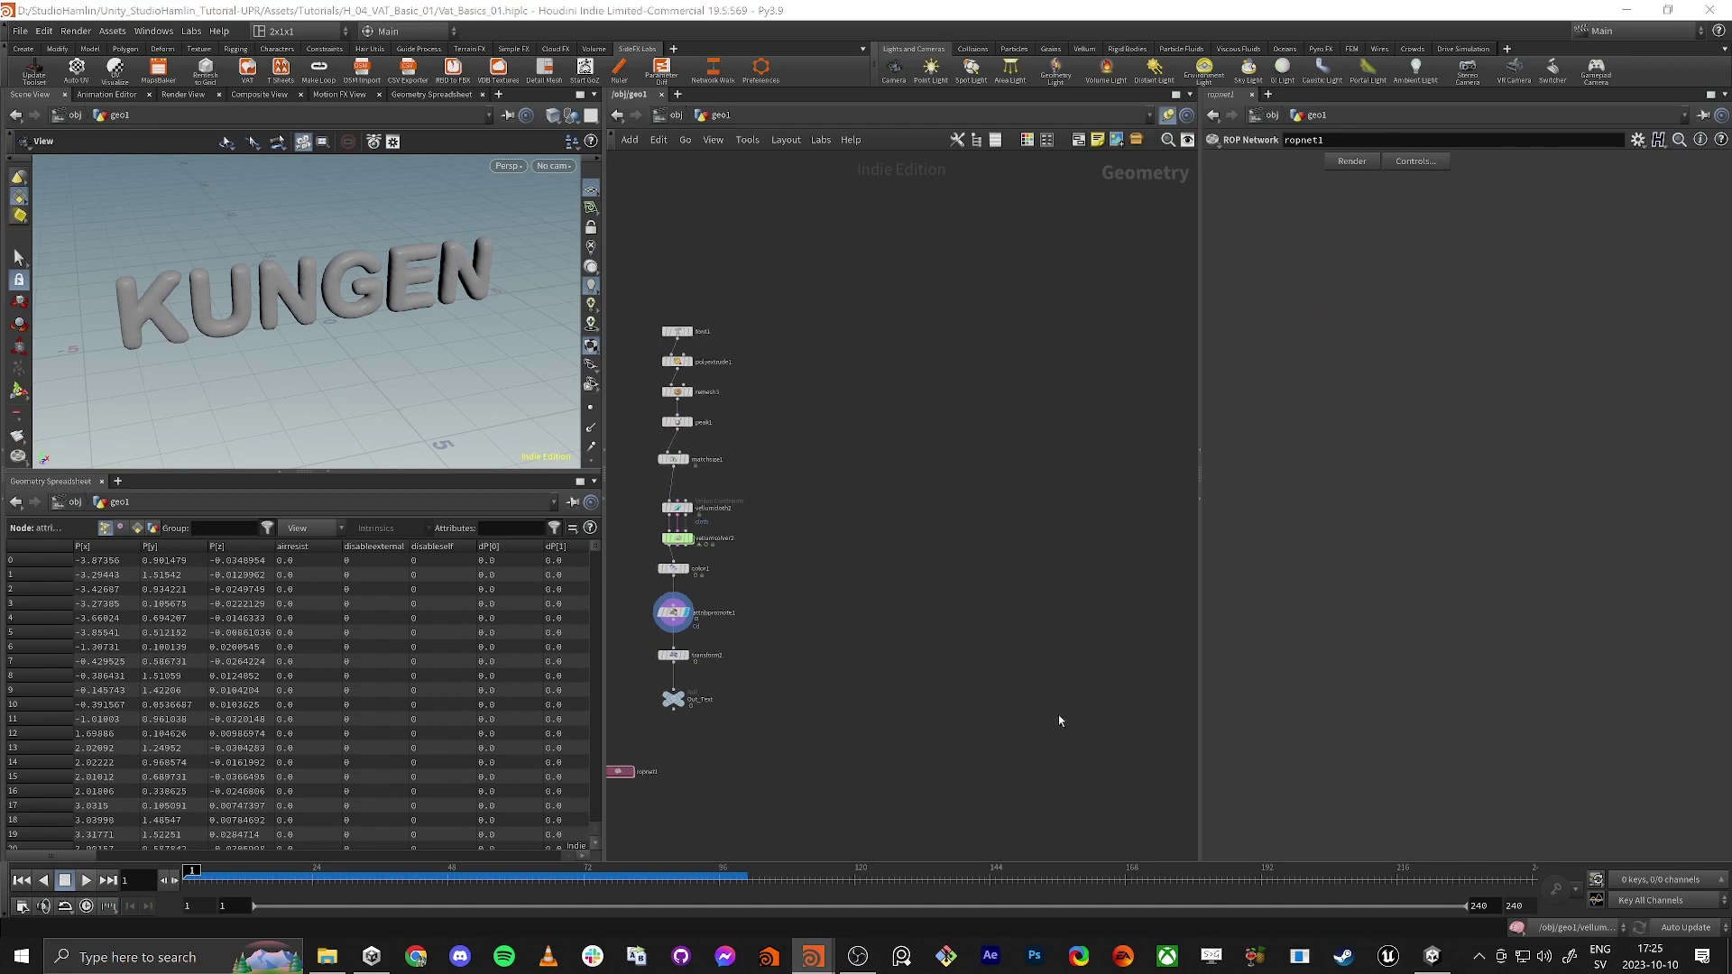
key("Tab")
type("grid")
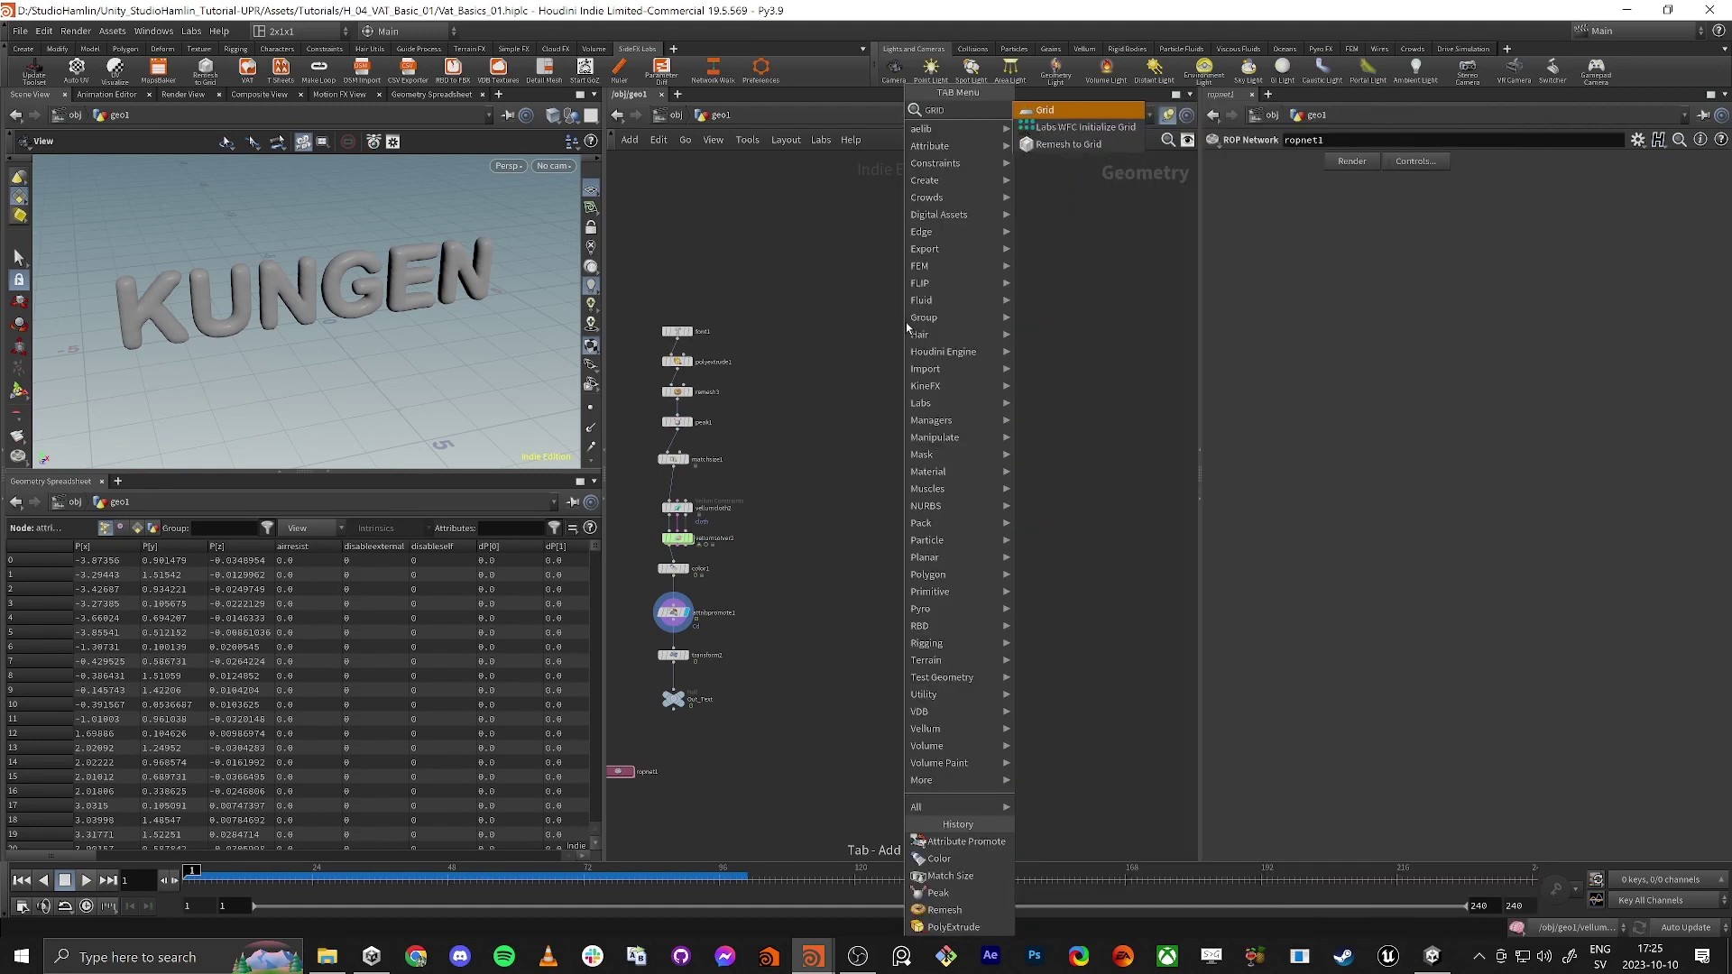
key("Return")
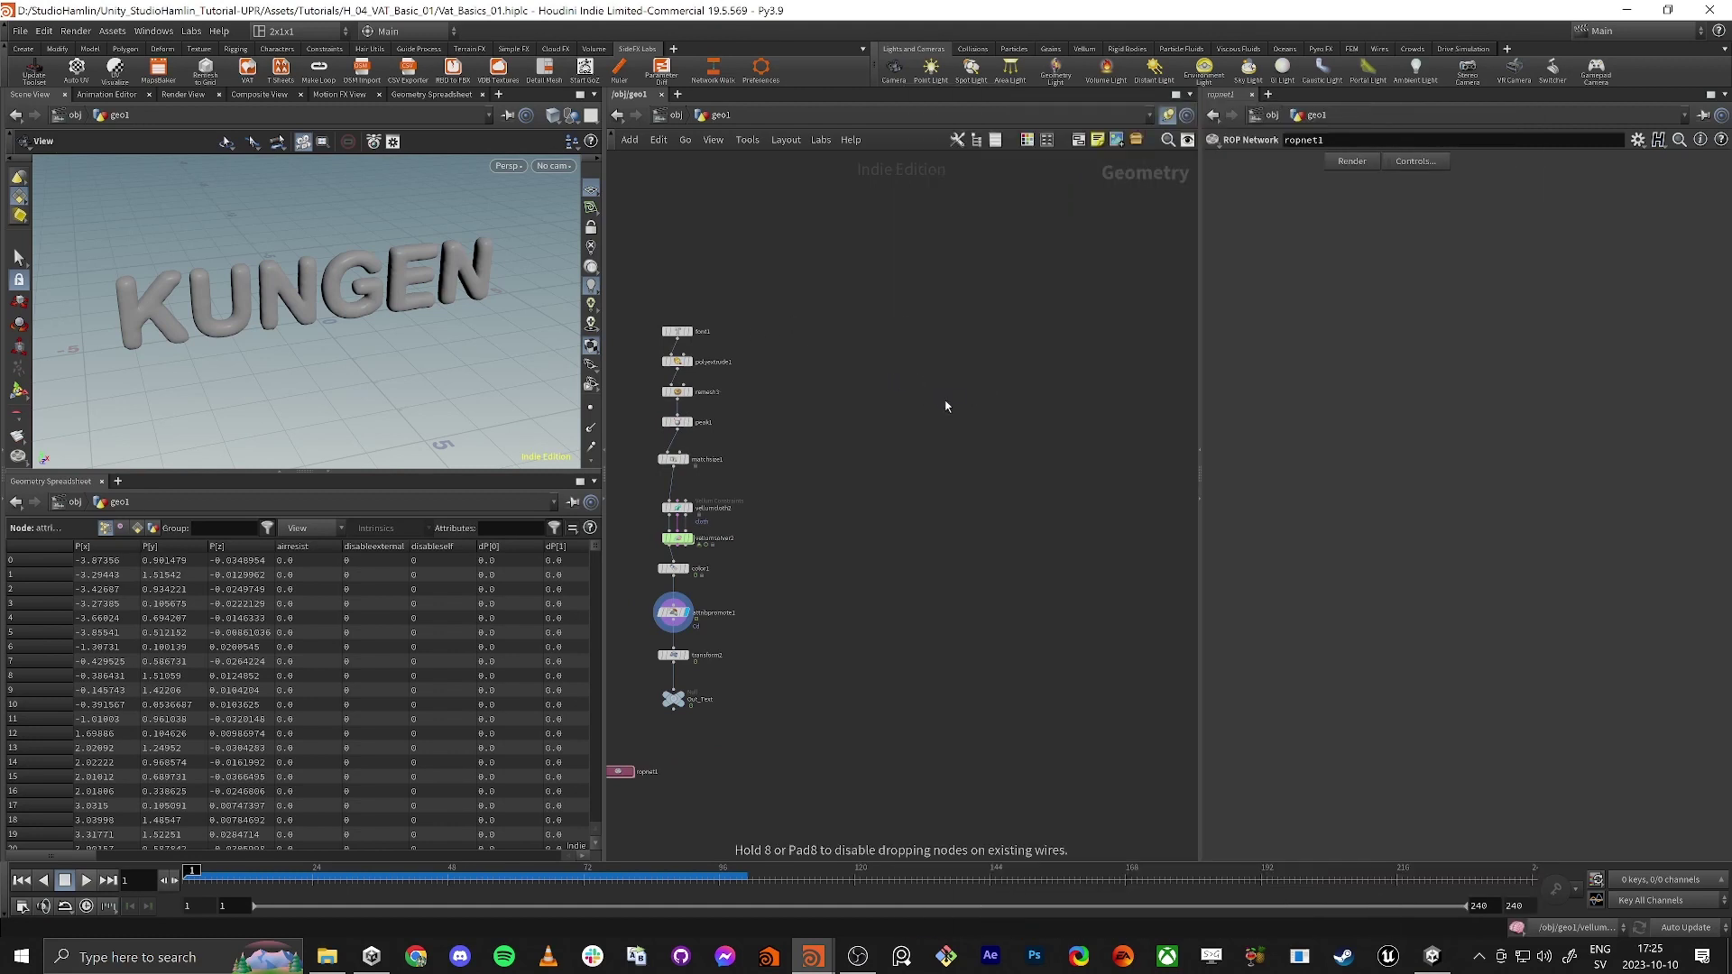
left_click(946, 406)
Switch to Unity, open the H_04_VAT_Basic_01_Finished scene from the finsihed folder and examine the inflatable jump tower.
key("alt+Tab")
left_click(859, 459)
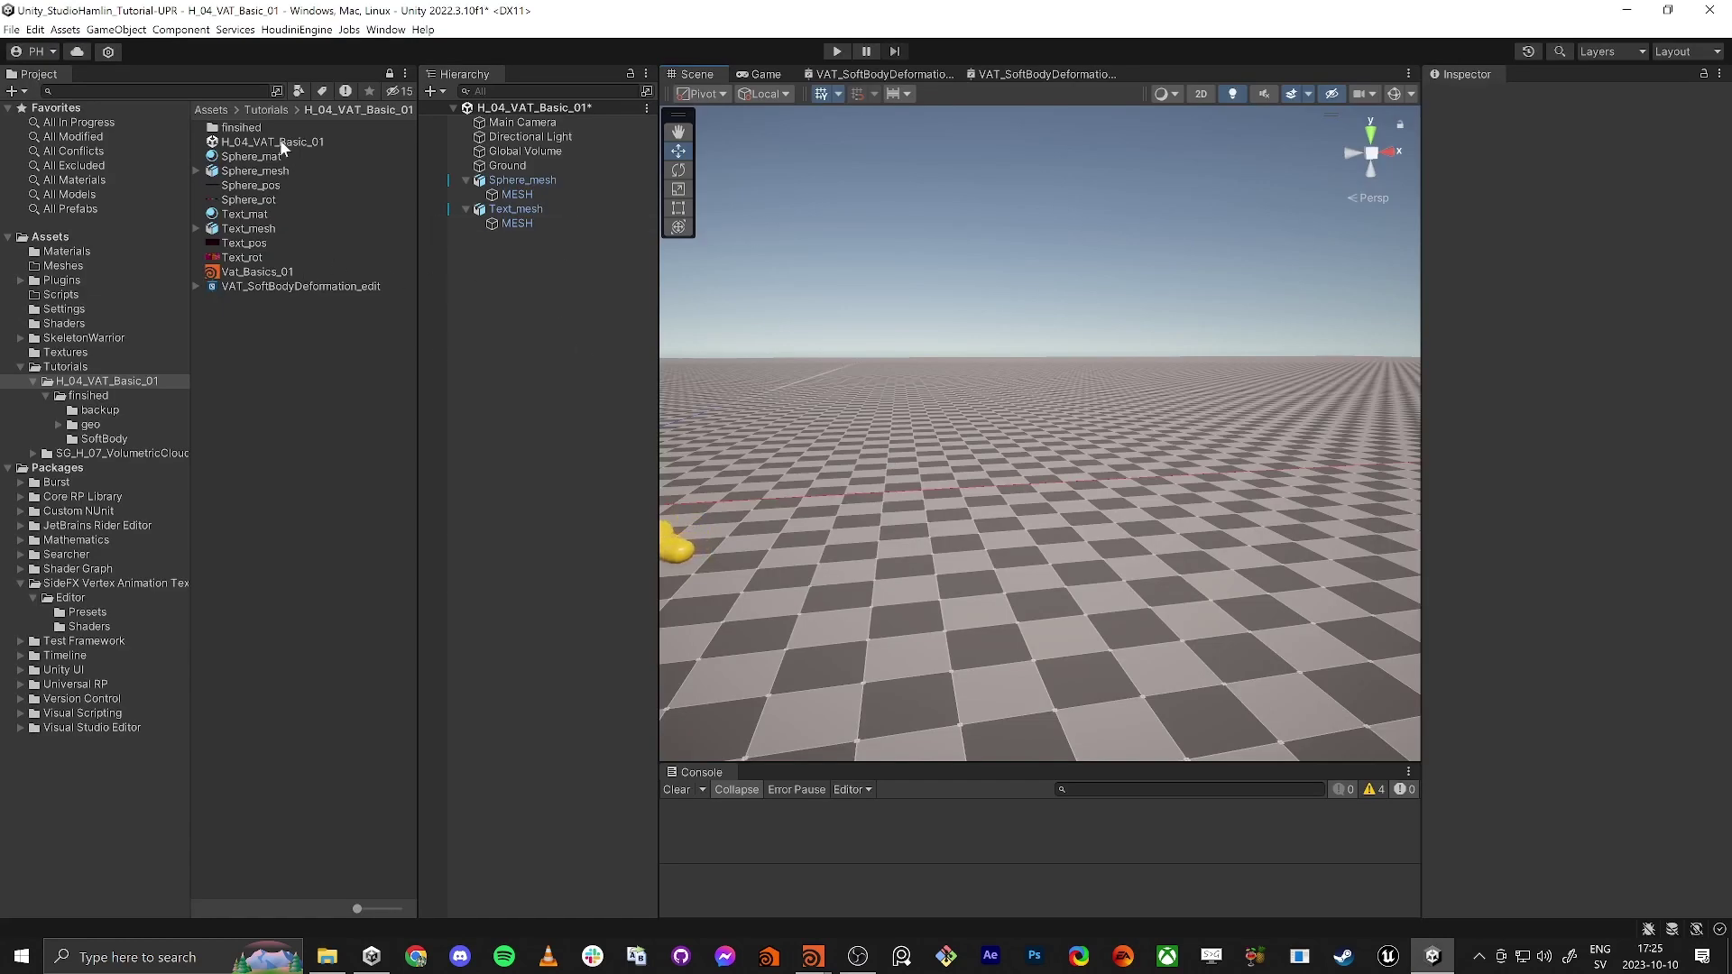
double_click(230, 127)
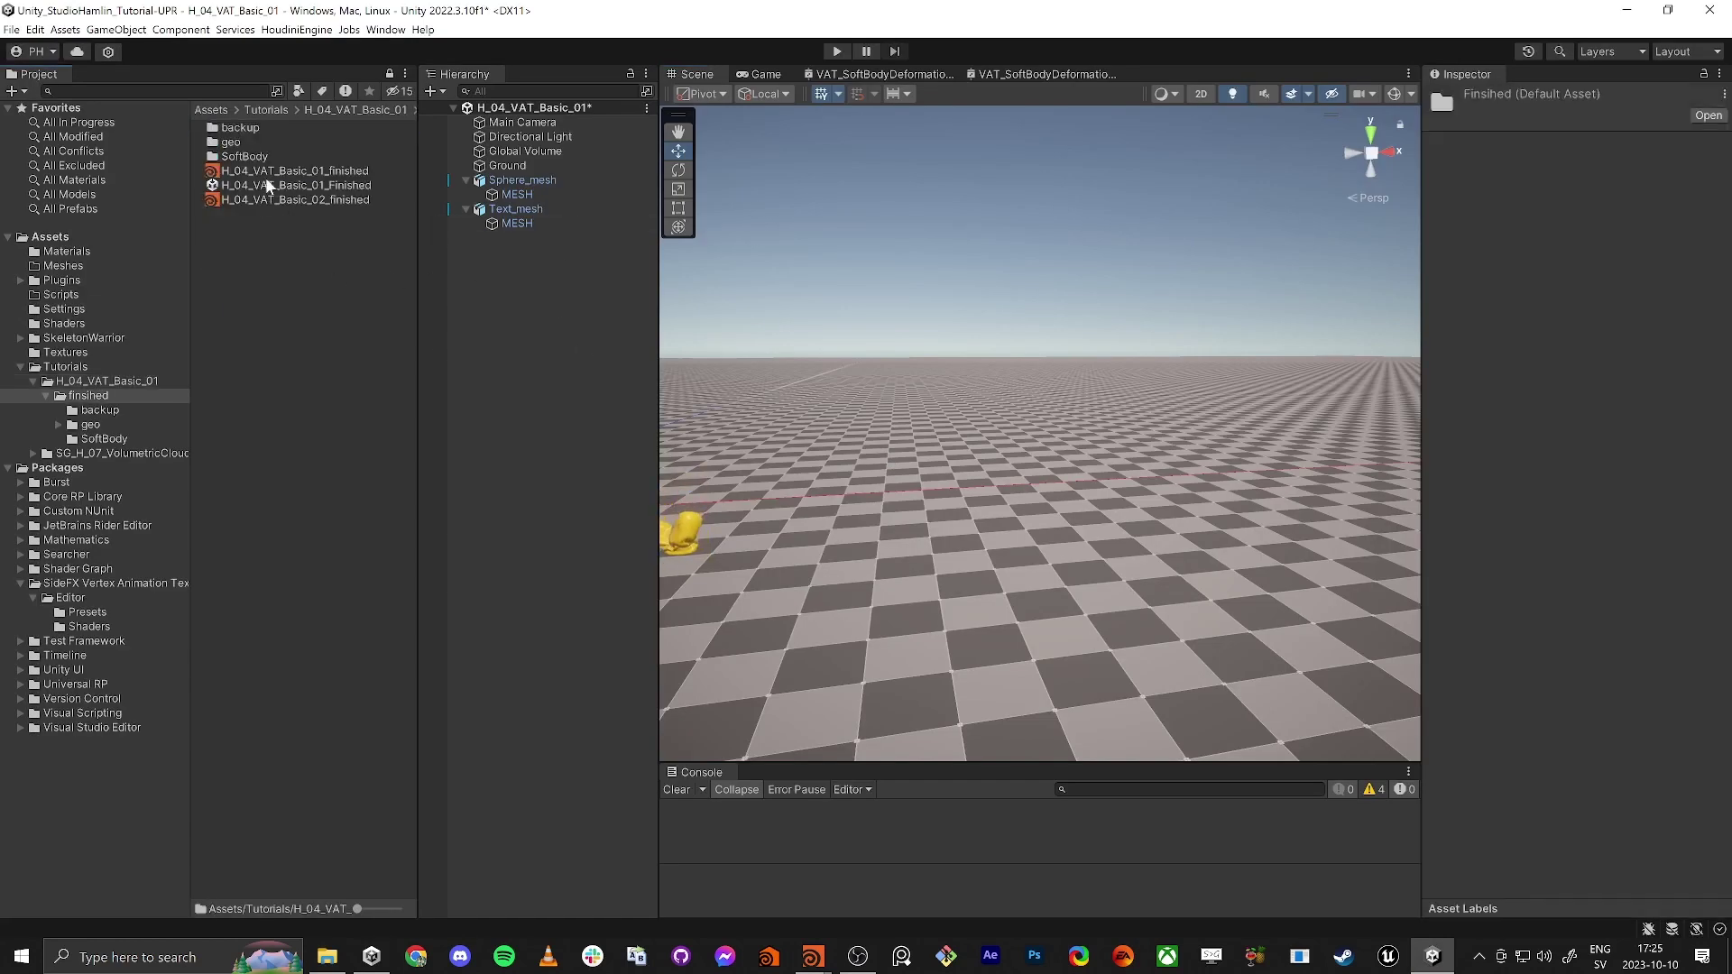
double_click(267, 185)
left_click(843, 513)
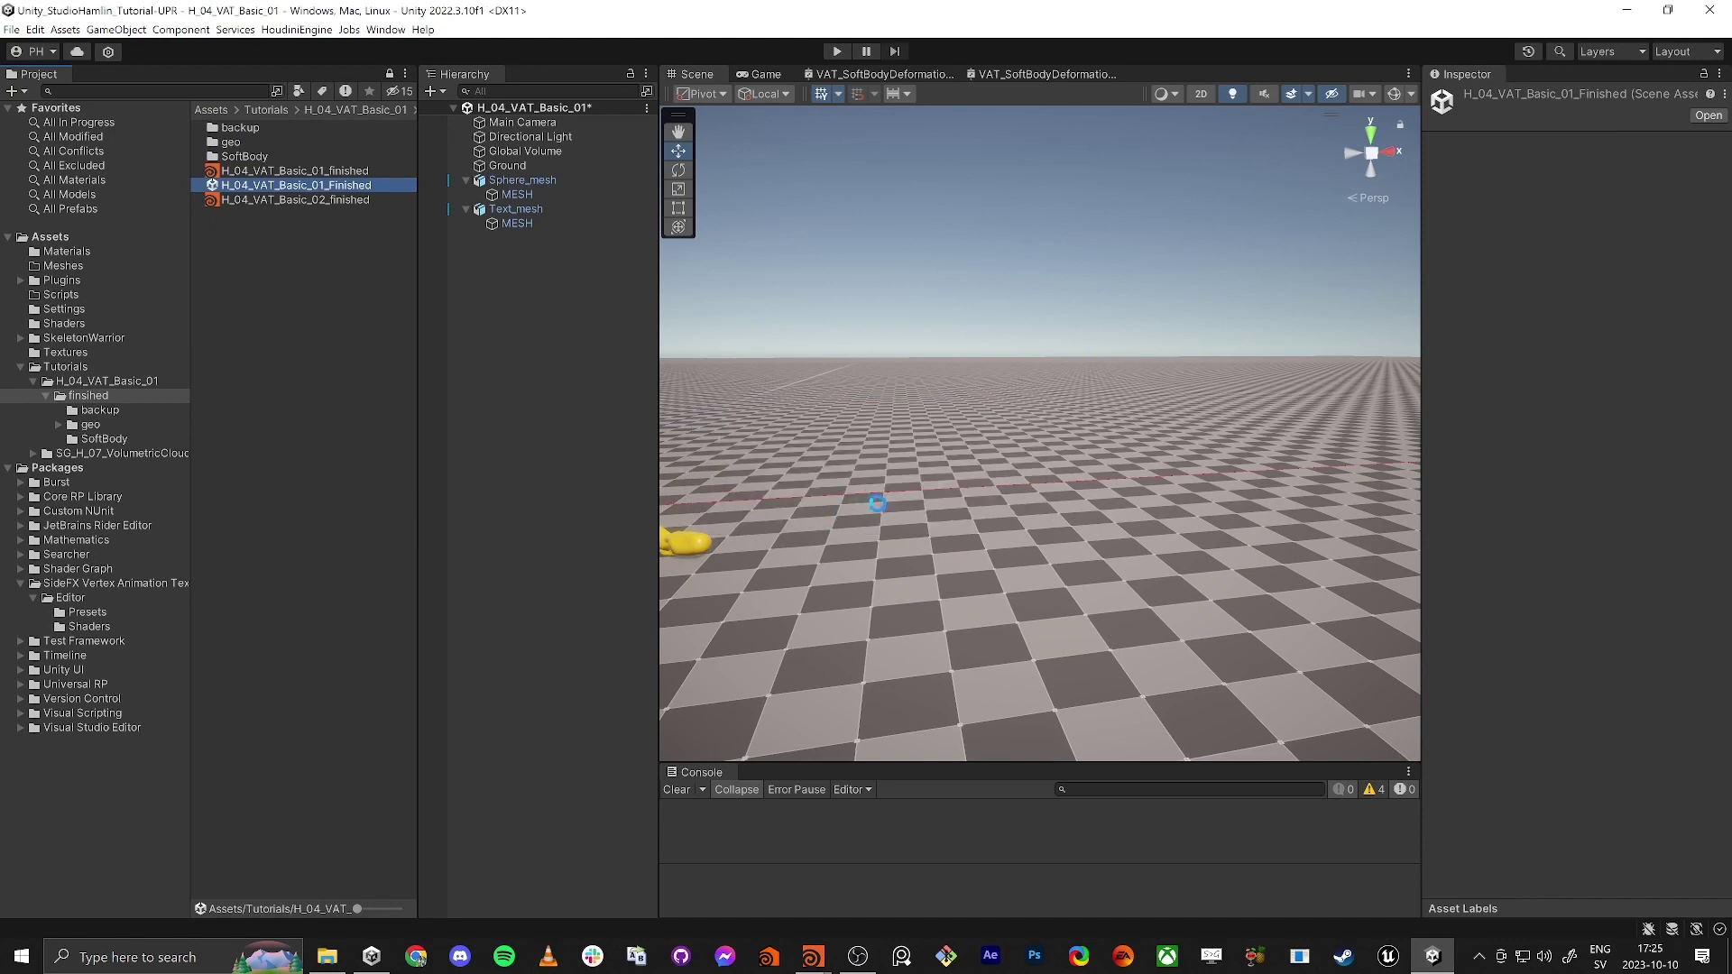
mouse_move(965, 543)
right_mouse_down()
mouse_move(874, 516)
mouse_move(774, 554)
mouse_move(990, 555)
mouse_move(973, 552)
right_mouse_up()
key("w")
key("s")
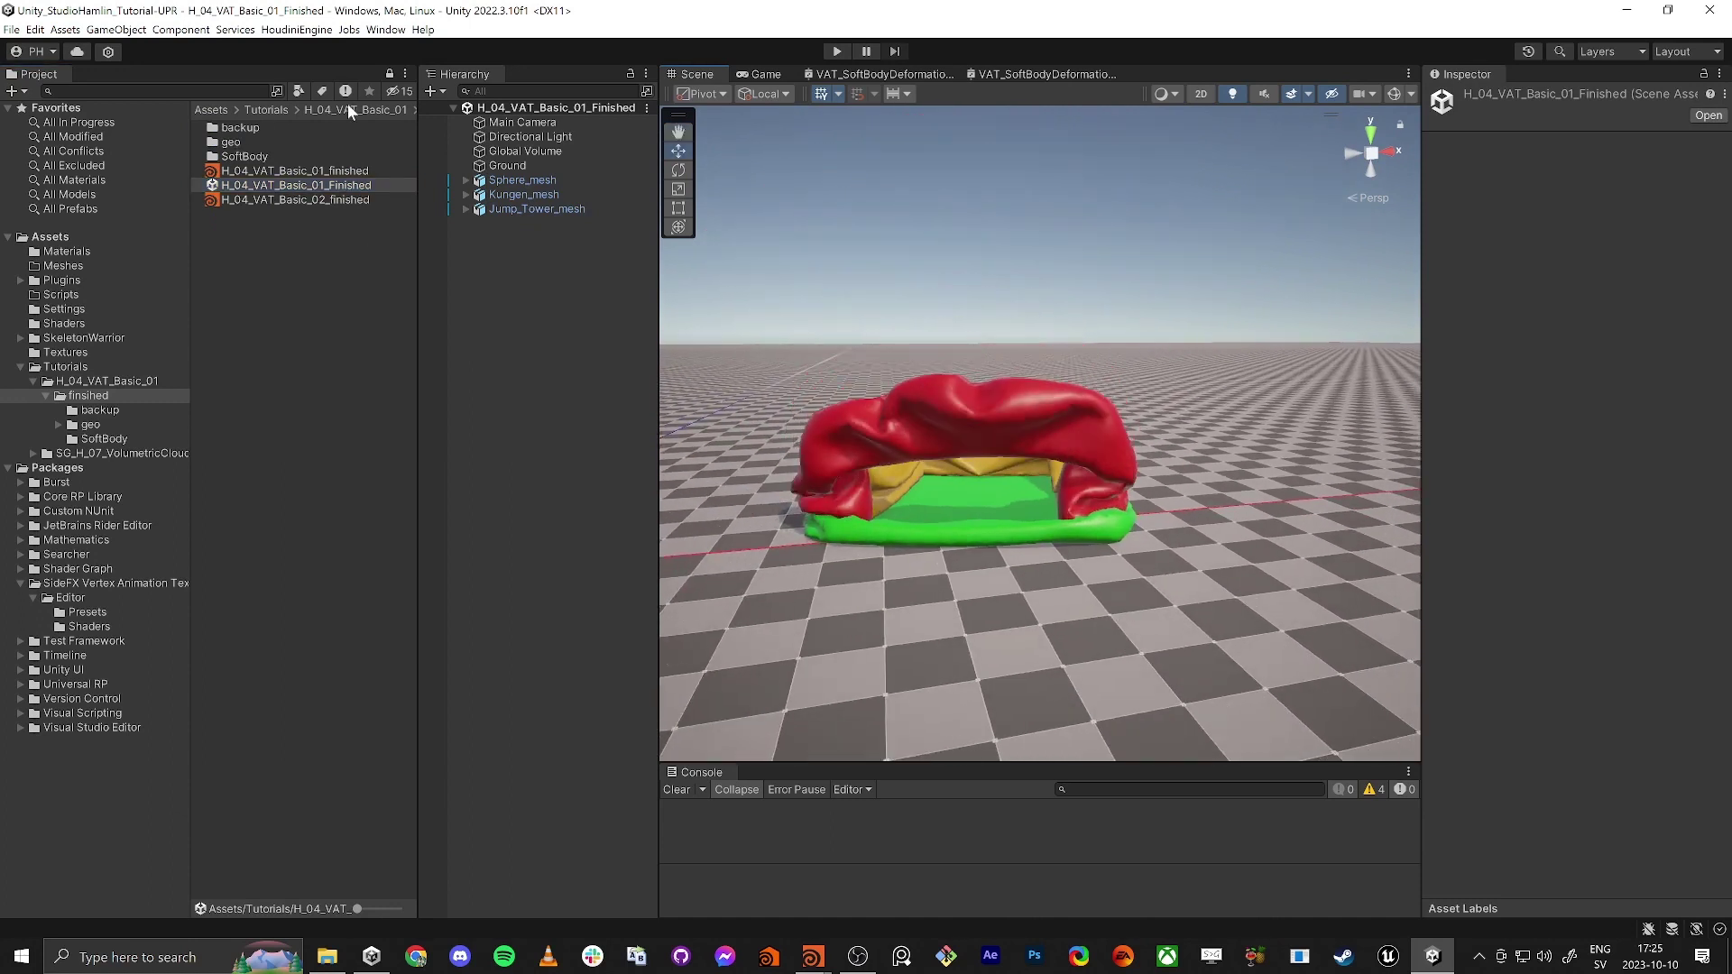
Reopen the H_04_VAT_Basic_01 scene and switch back to Houdini.
left_click(349, 107)
double_click(254, 143)
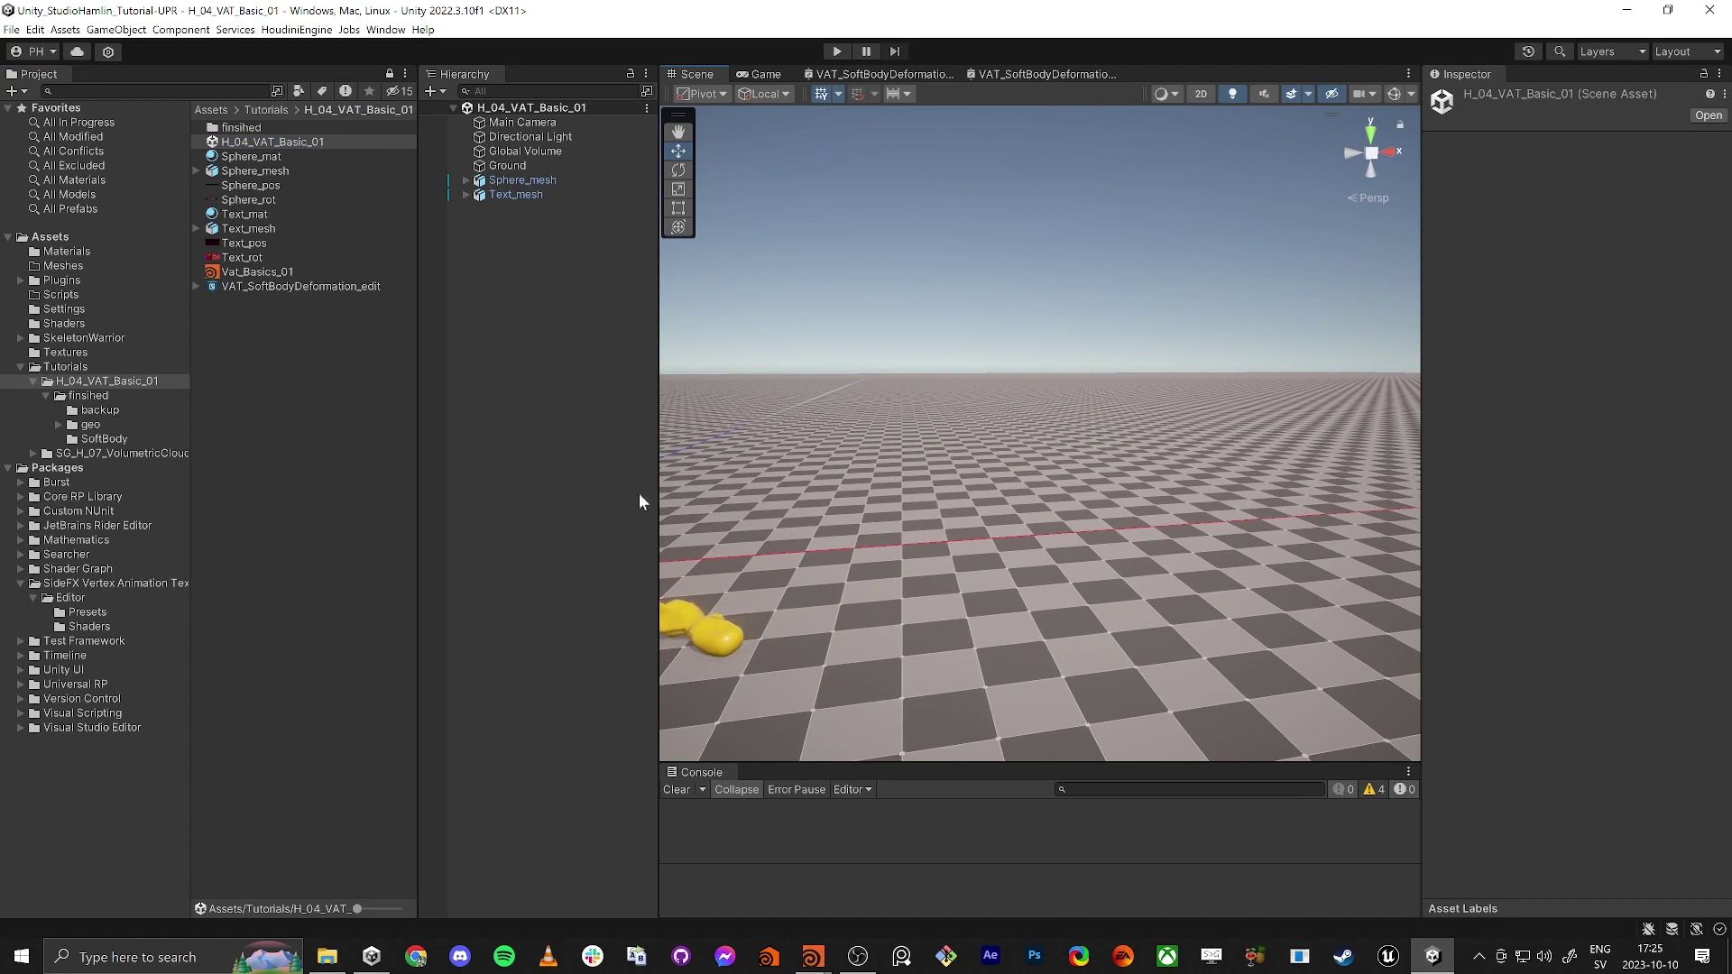
key("alt+Tab")
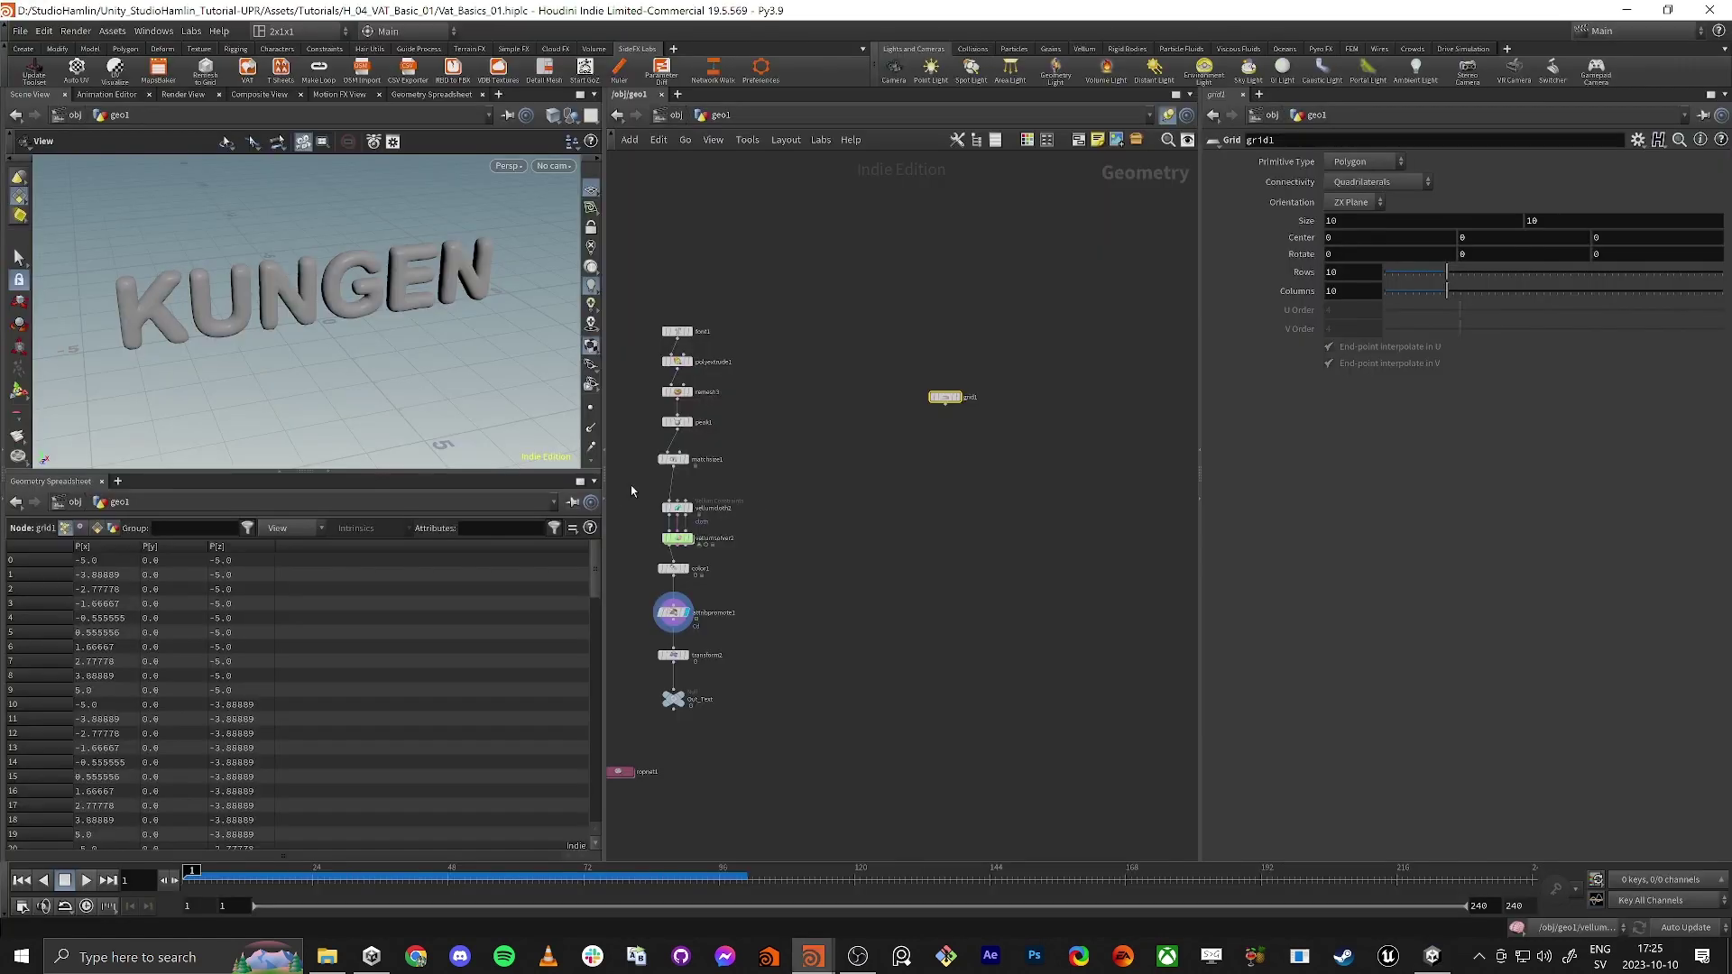
Display the new grid node's geometry and show the viewport shading with wireframe edges.
left_click_drag(946, 399, 951, 358)
left_click(964, 357)
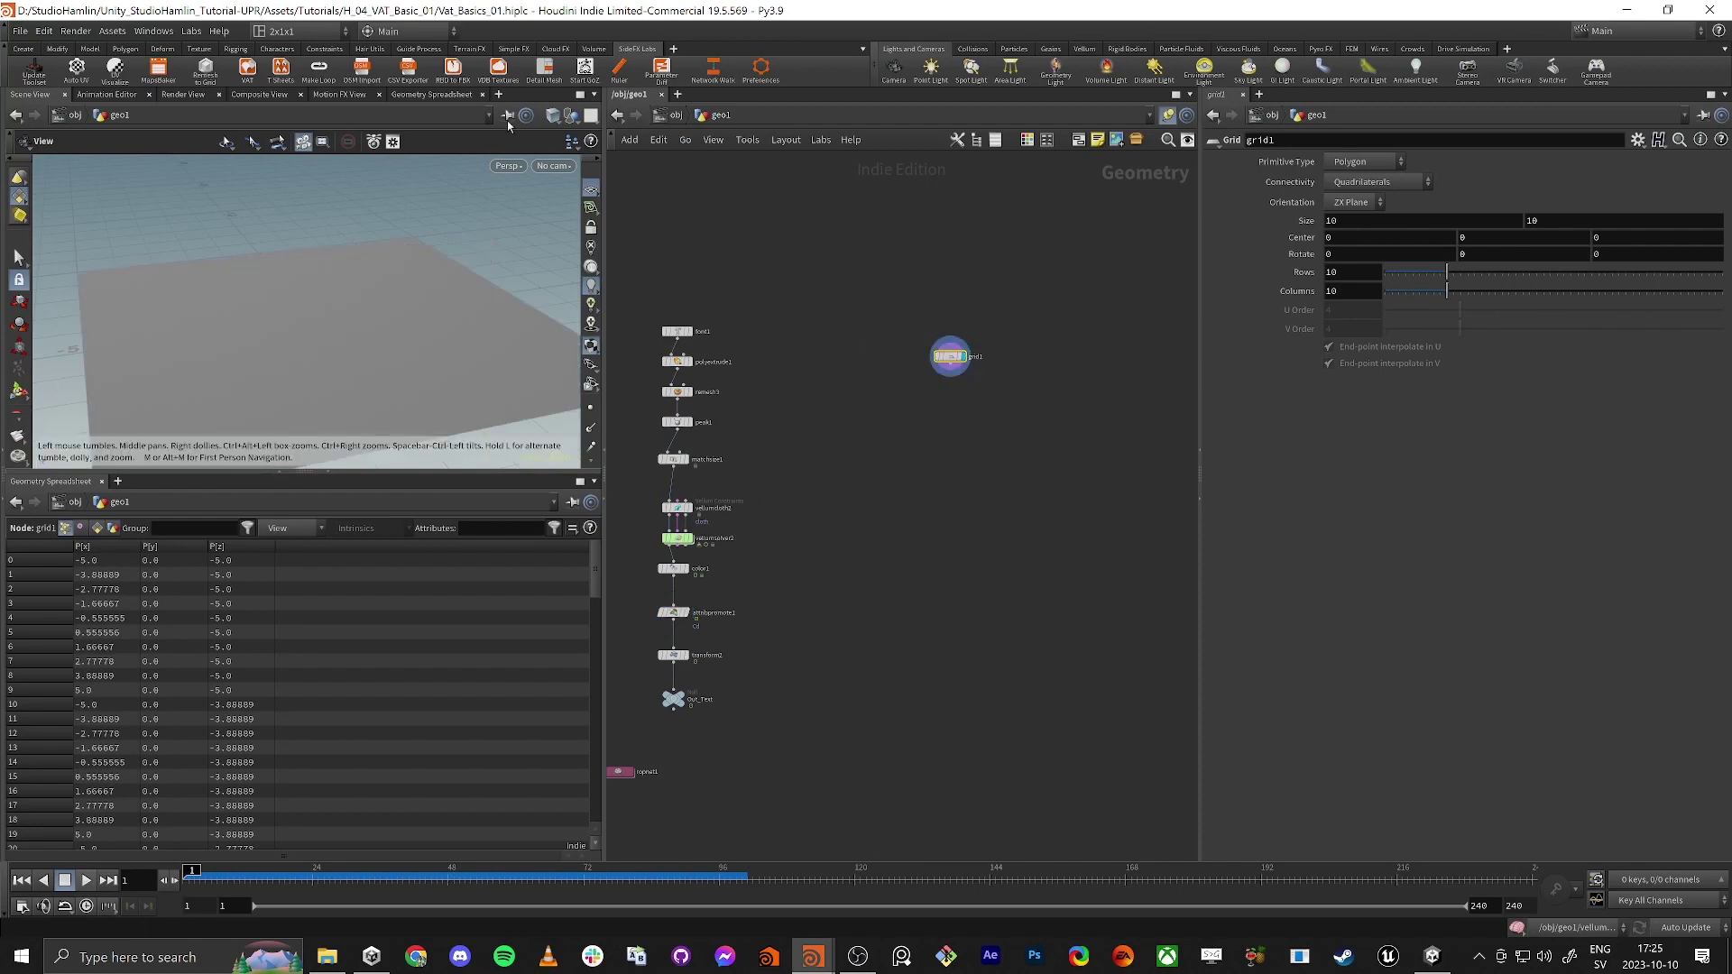
left_click(559, 117)
left_click(606, 287)
left_click_drag(366, 312, 425, 340)
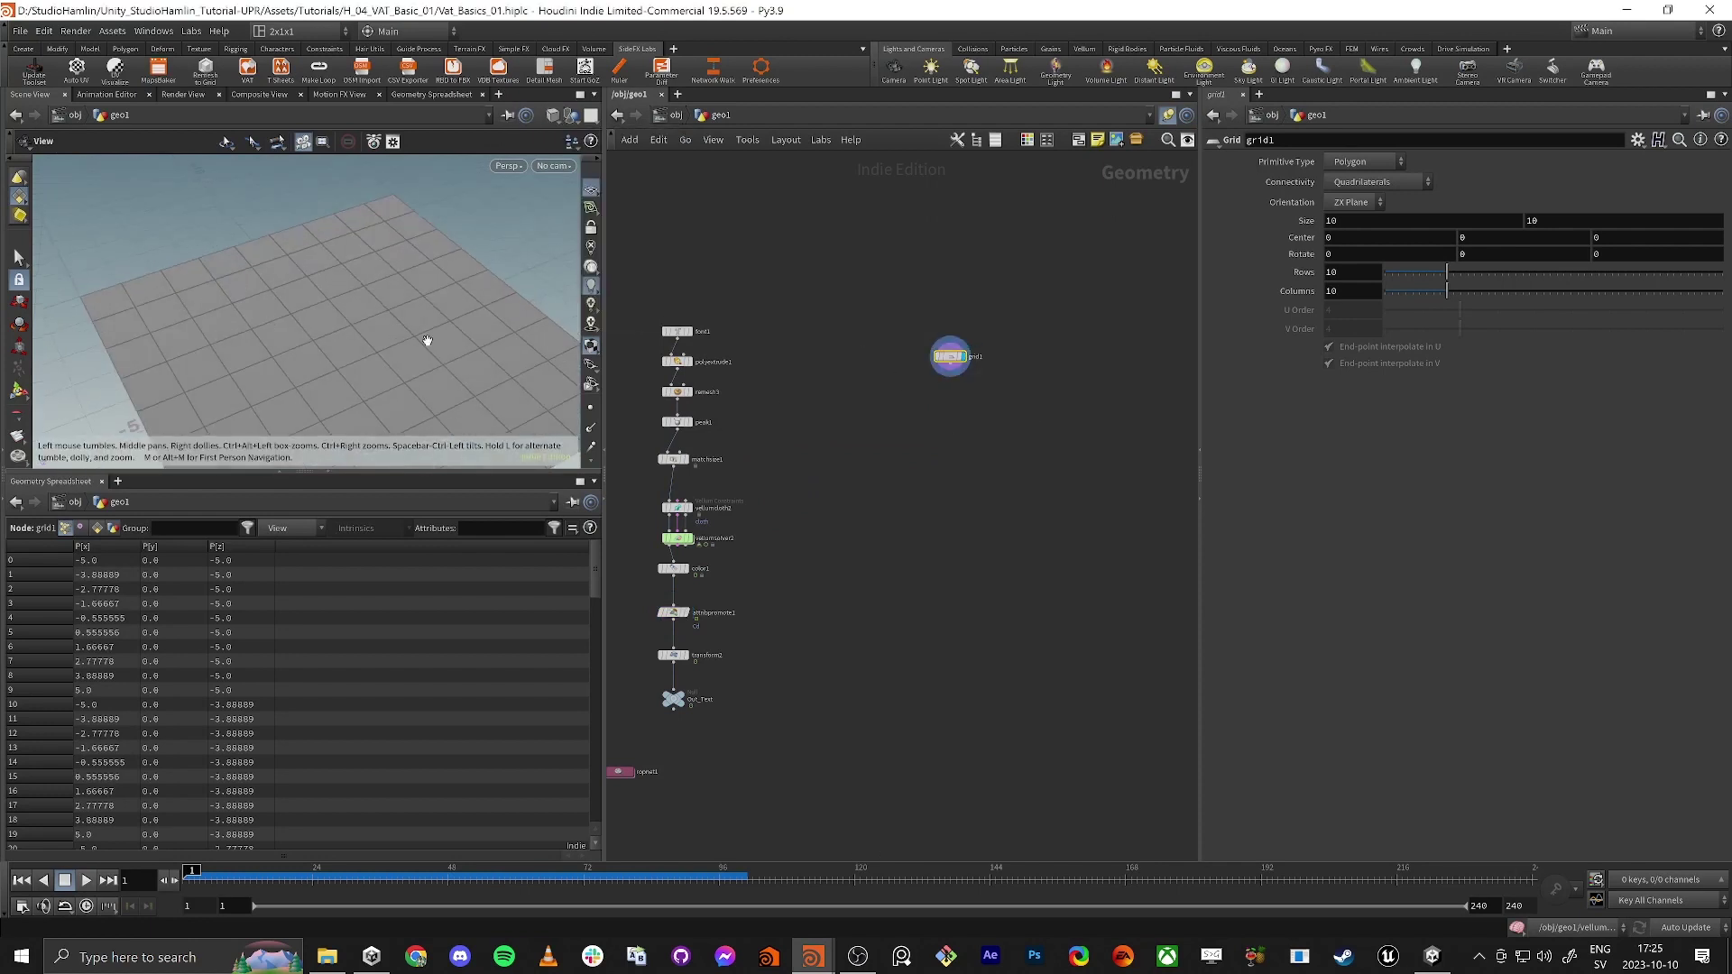
scroll(451, 343, "down", 4)
middle_click_drag(492, 347, 411, 296)
left_click_drag(411, 296, 367, 313)
Set the grid's size to 6 by 6.
left_click_drag(1359, 227, 1210, 229)
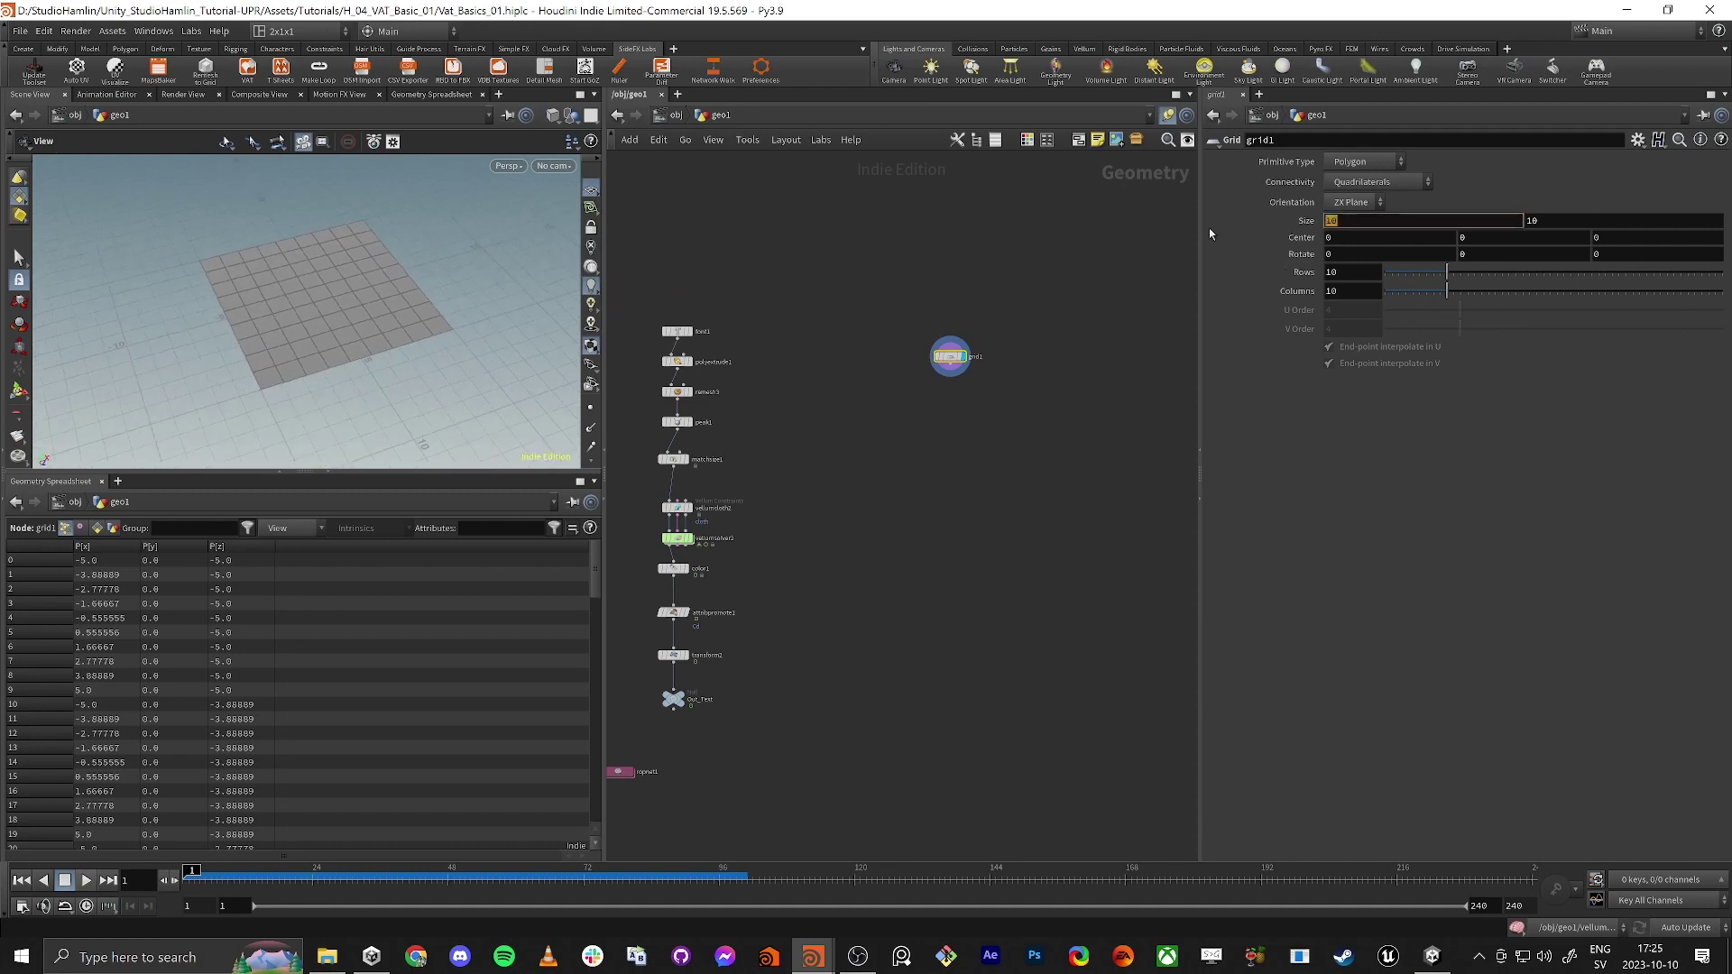
type("6")
key("Tab")
type("6")
key("Tab")
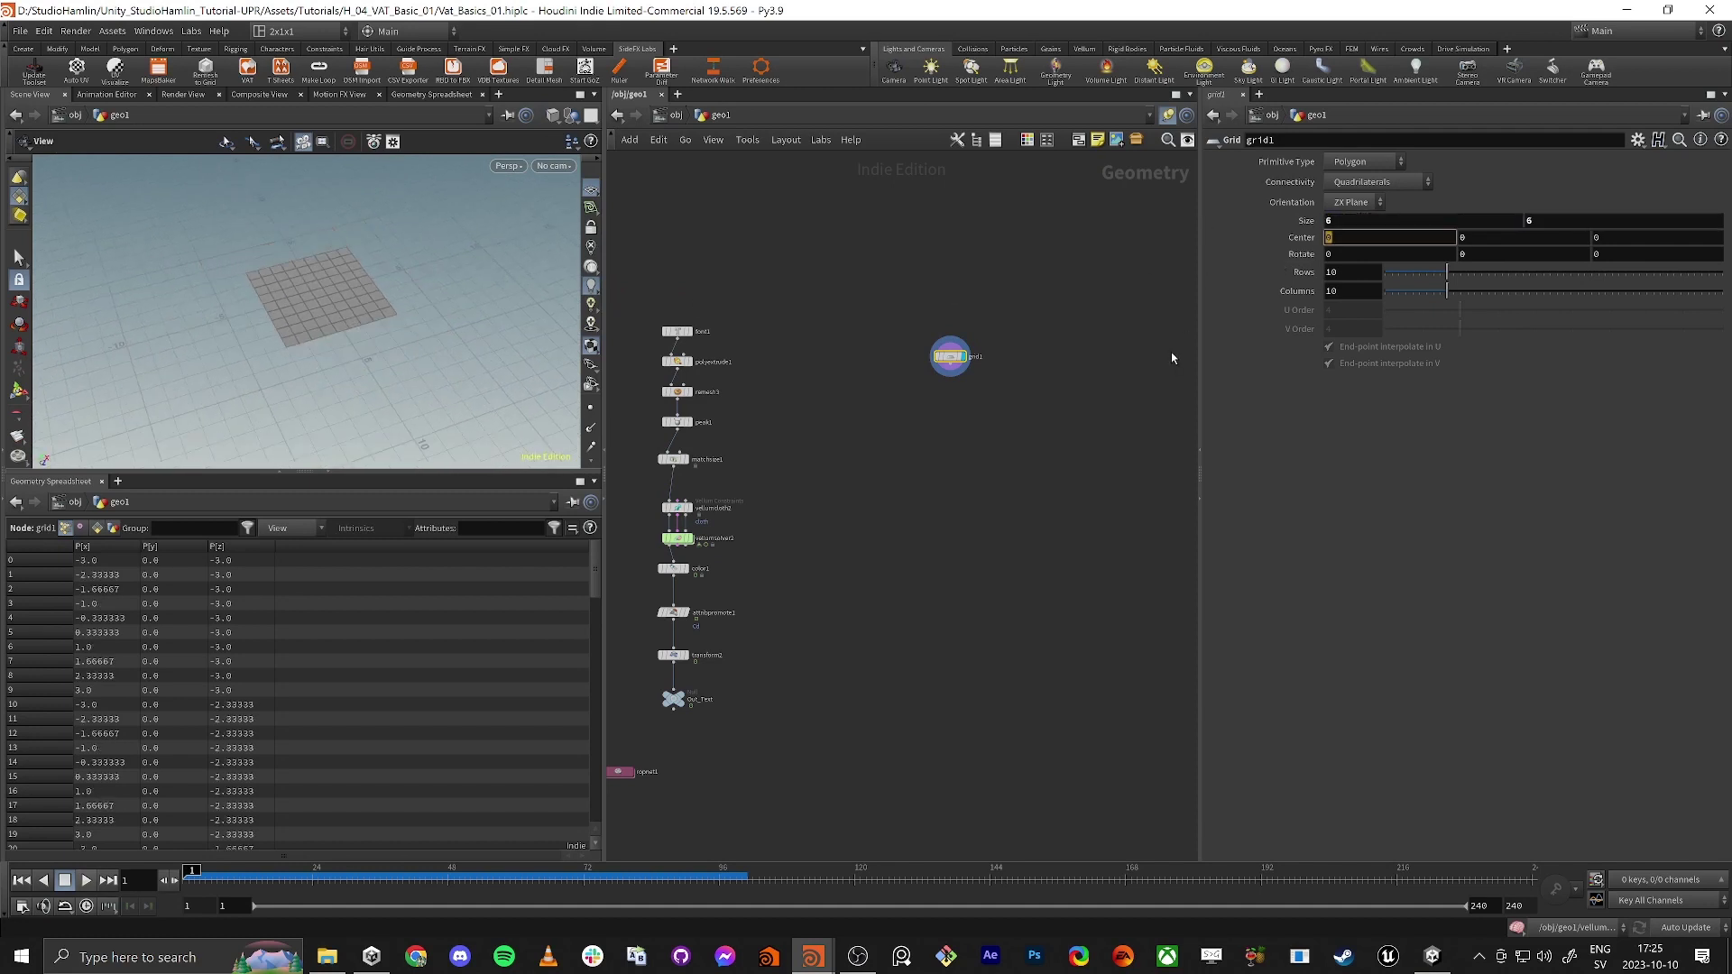
Set the grid's rows and columns to 2 each.
left_click_drag(1344, 273, 1236, 294)
type("2")
key("Tab")
type("2")
key("Tab")
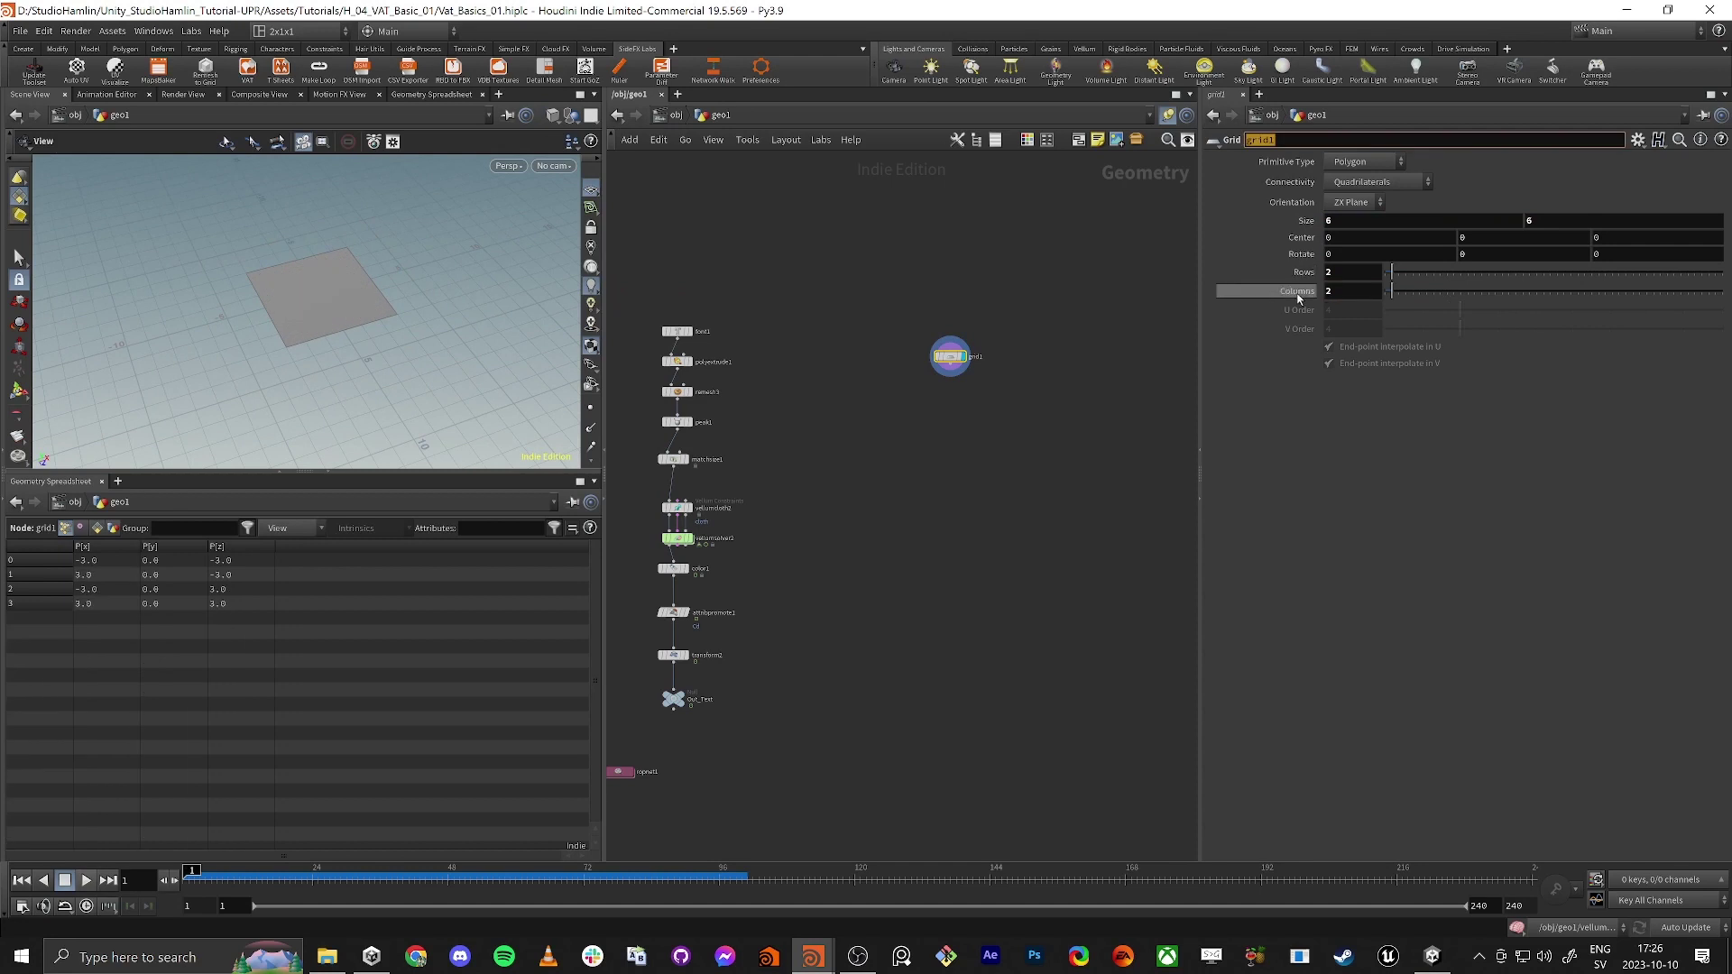
right_click_drag(189, 332, 445, 341)
left_click_drag(444, 340, 470, 313)
middle_click_drag(470, 313, 336, 340)
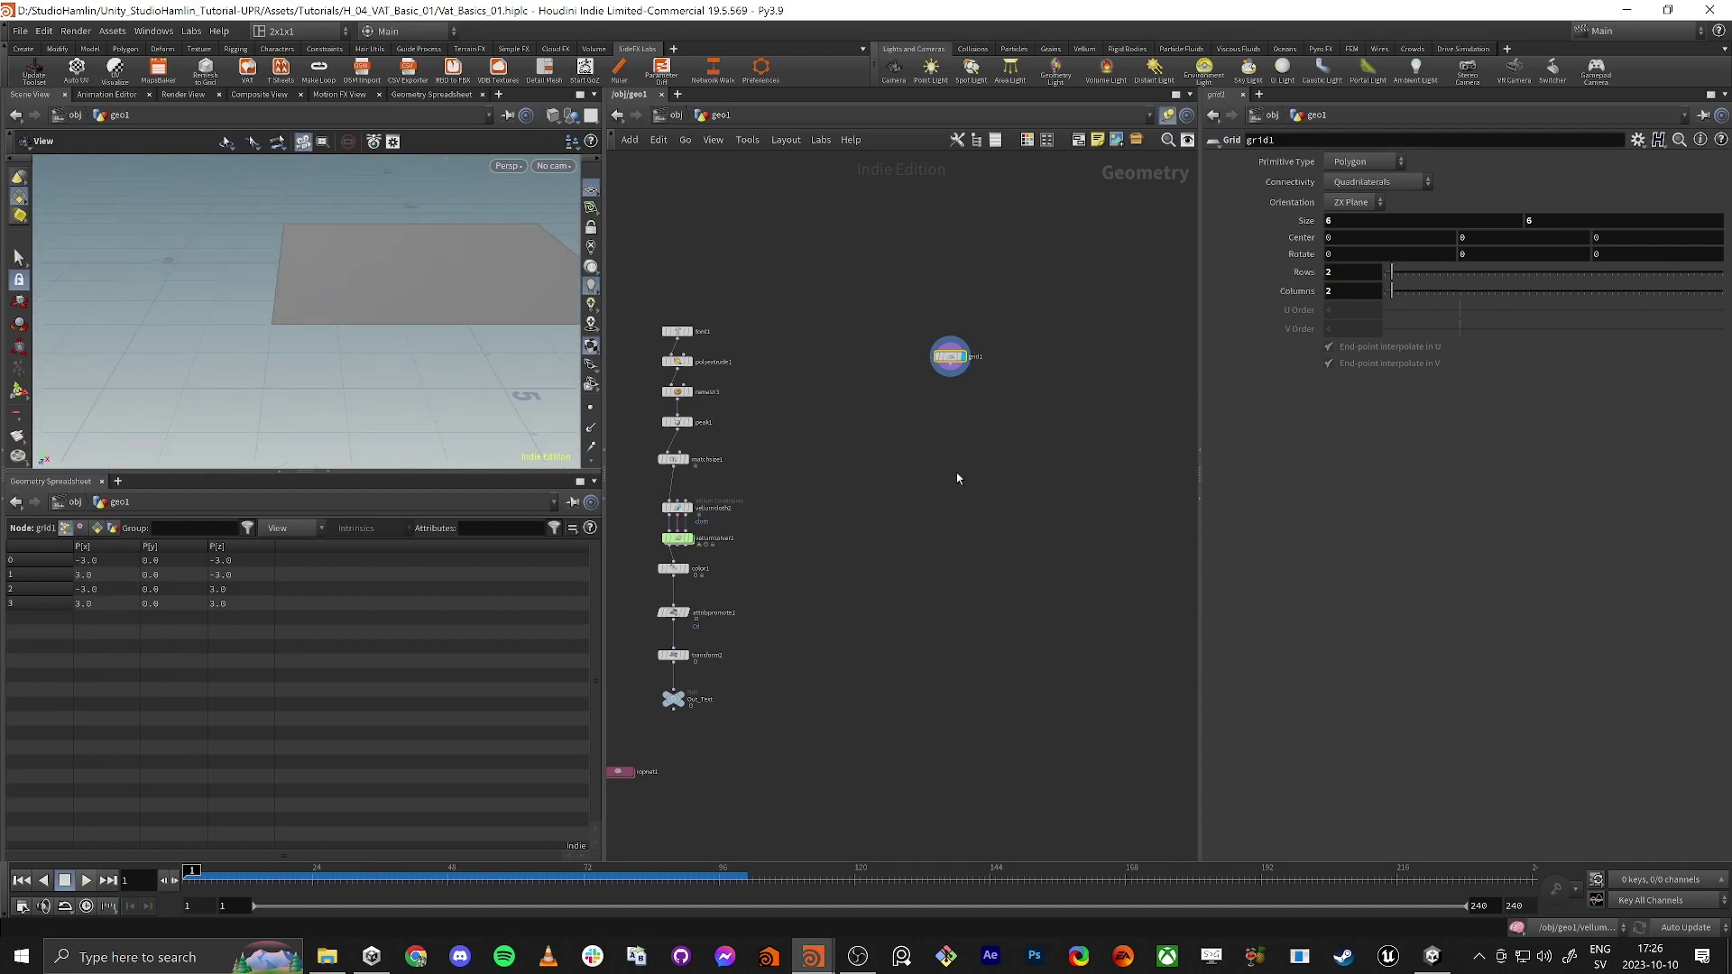
Add a PolyExtrude node after the grid, display it and set its extrusion distance to 1.
key("Tab")
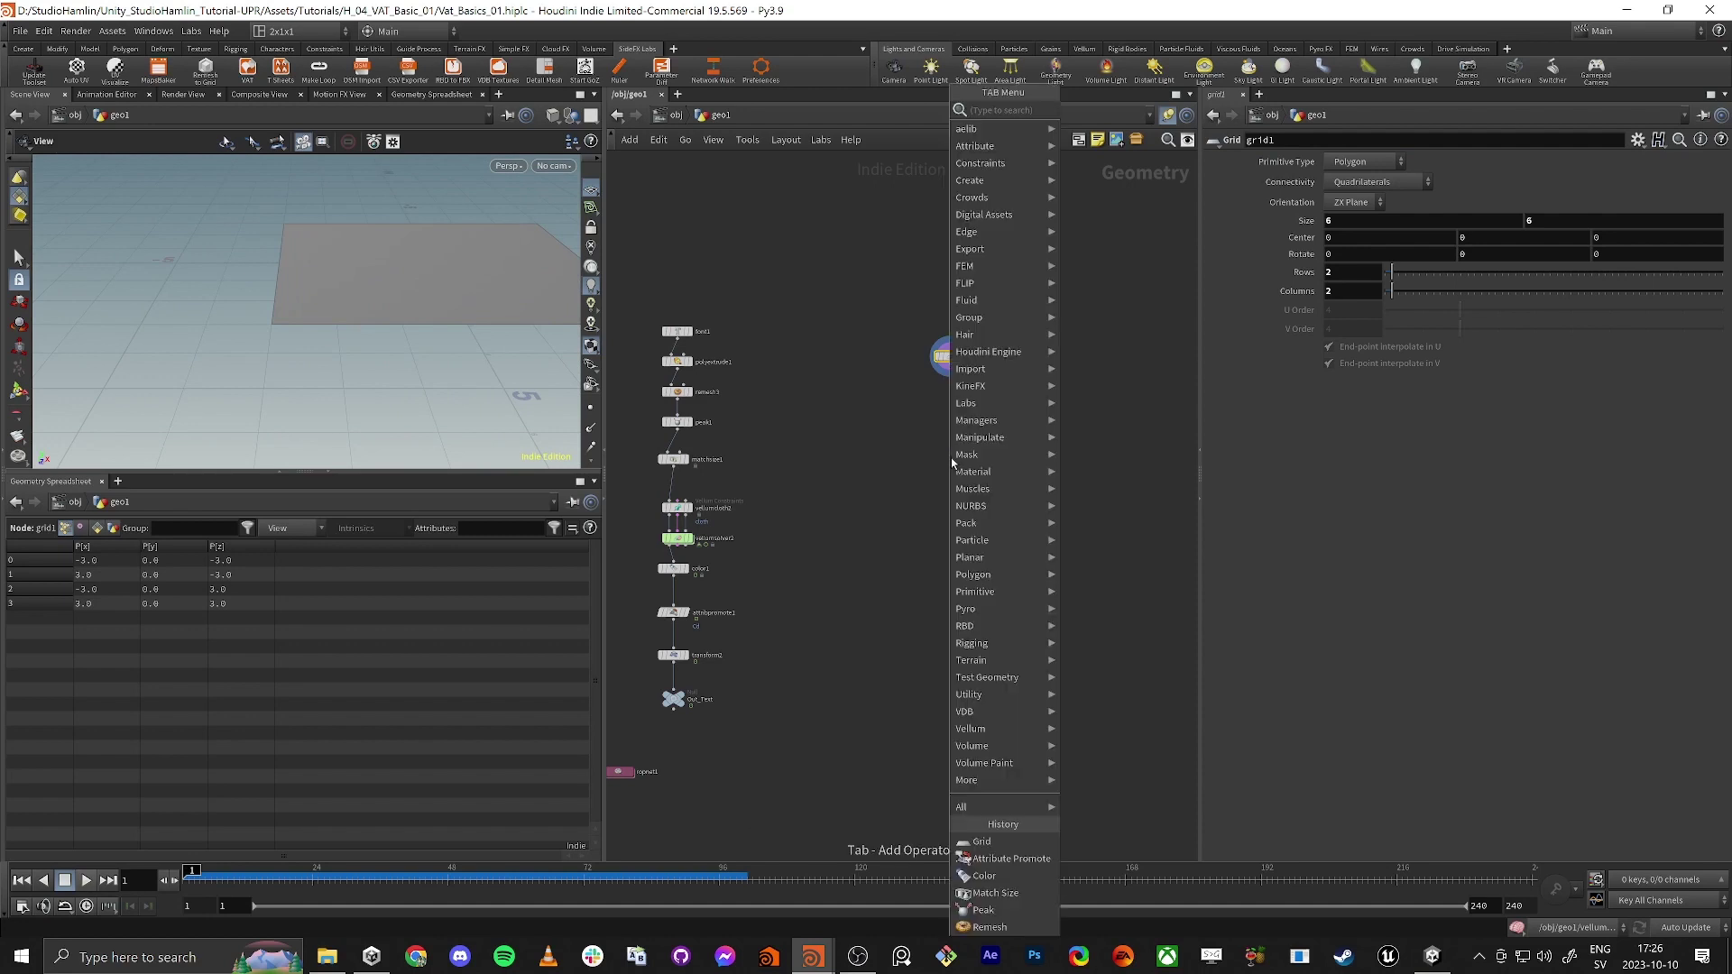
type("POLYEXT")
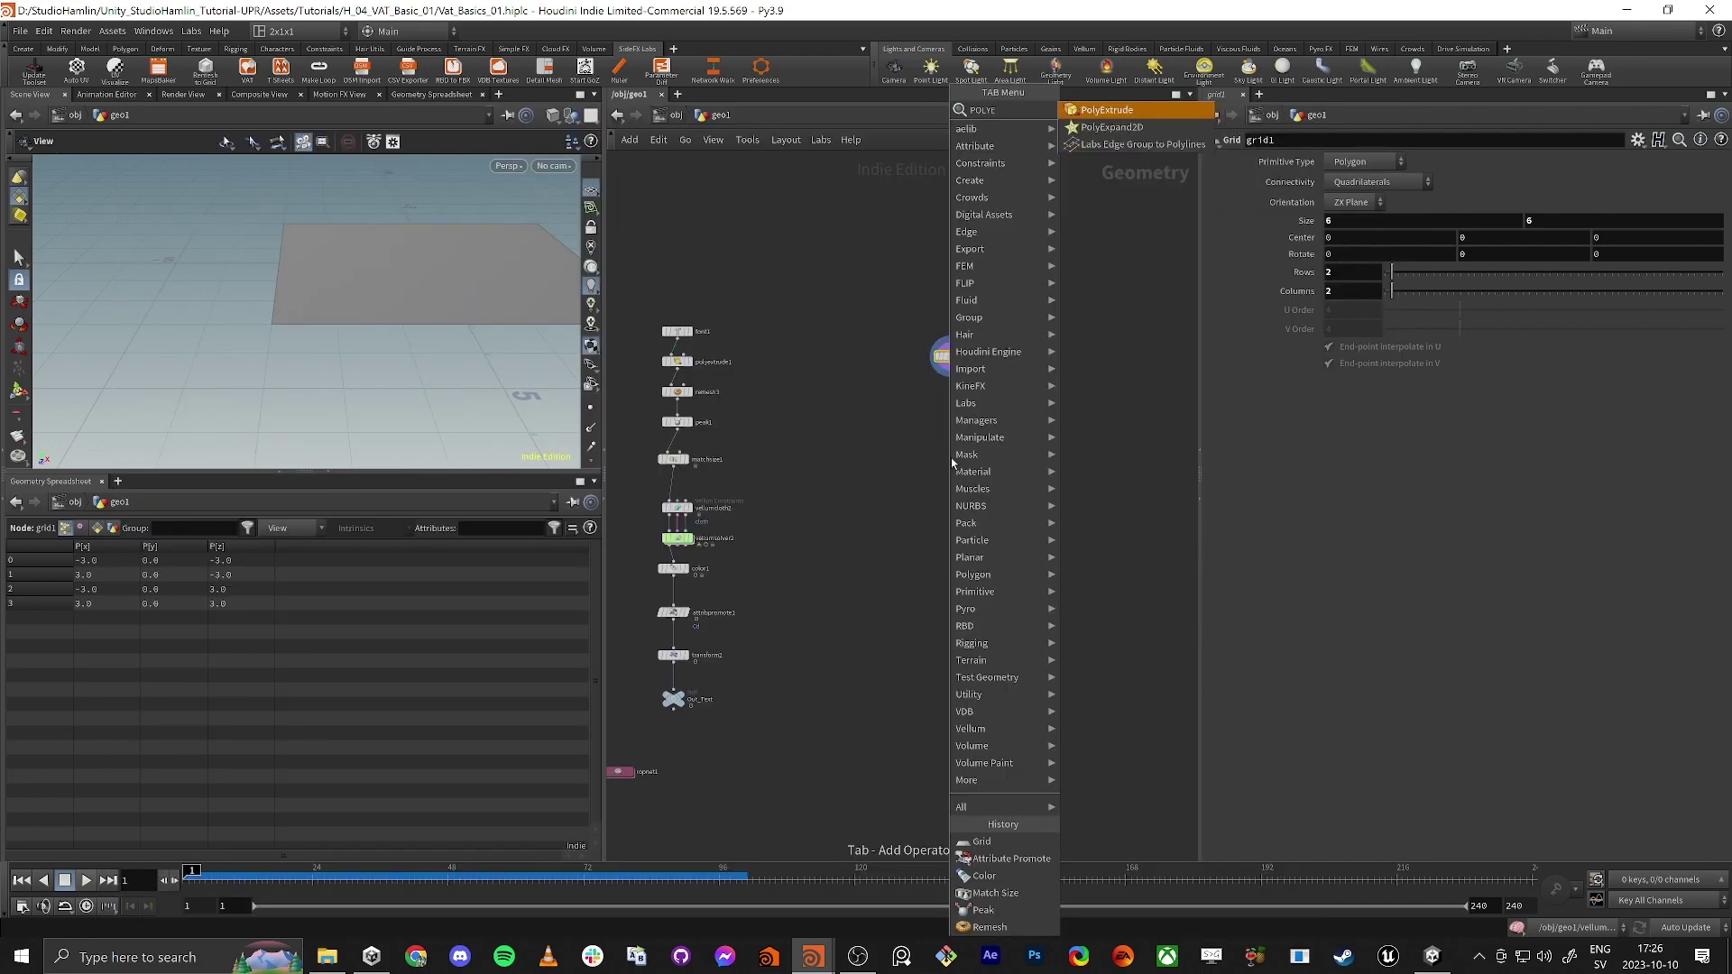
key("Return")
left_click(951, 458)
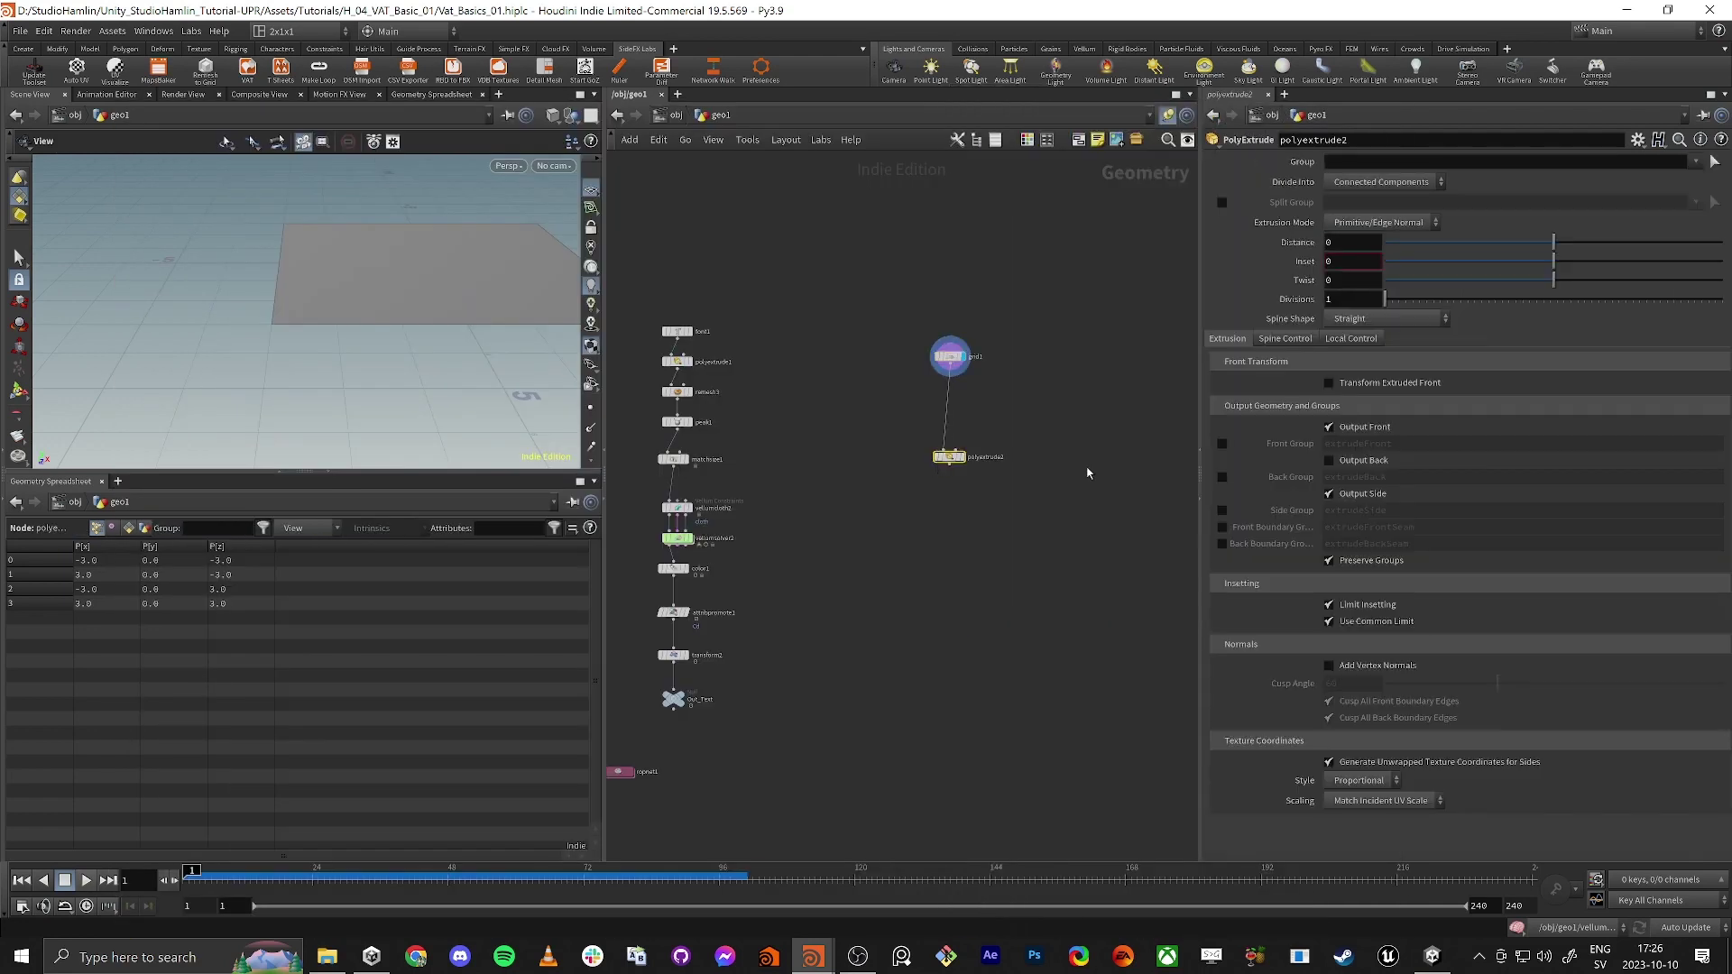
left_click(963, 457)
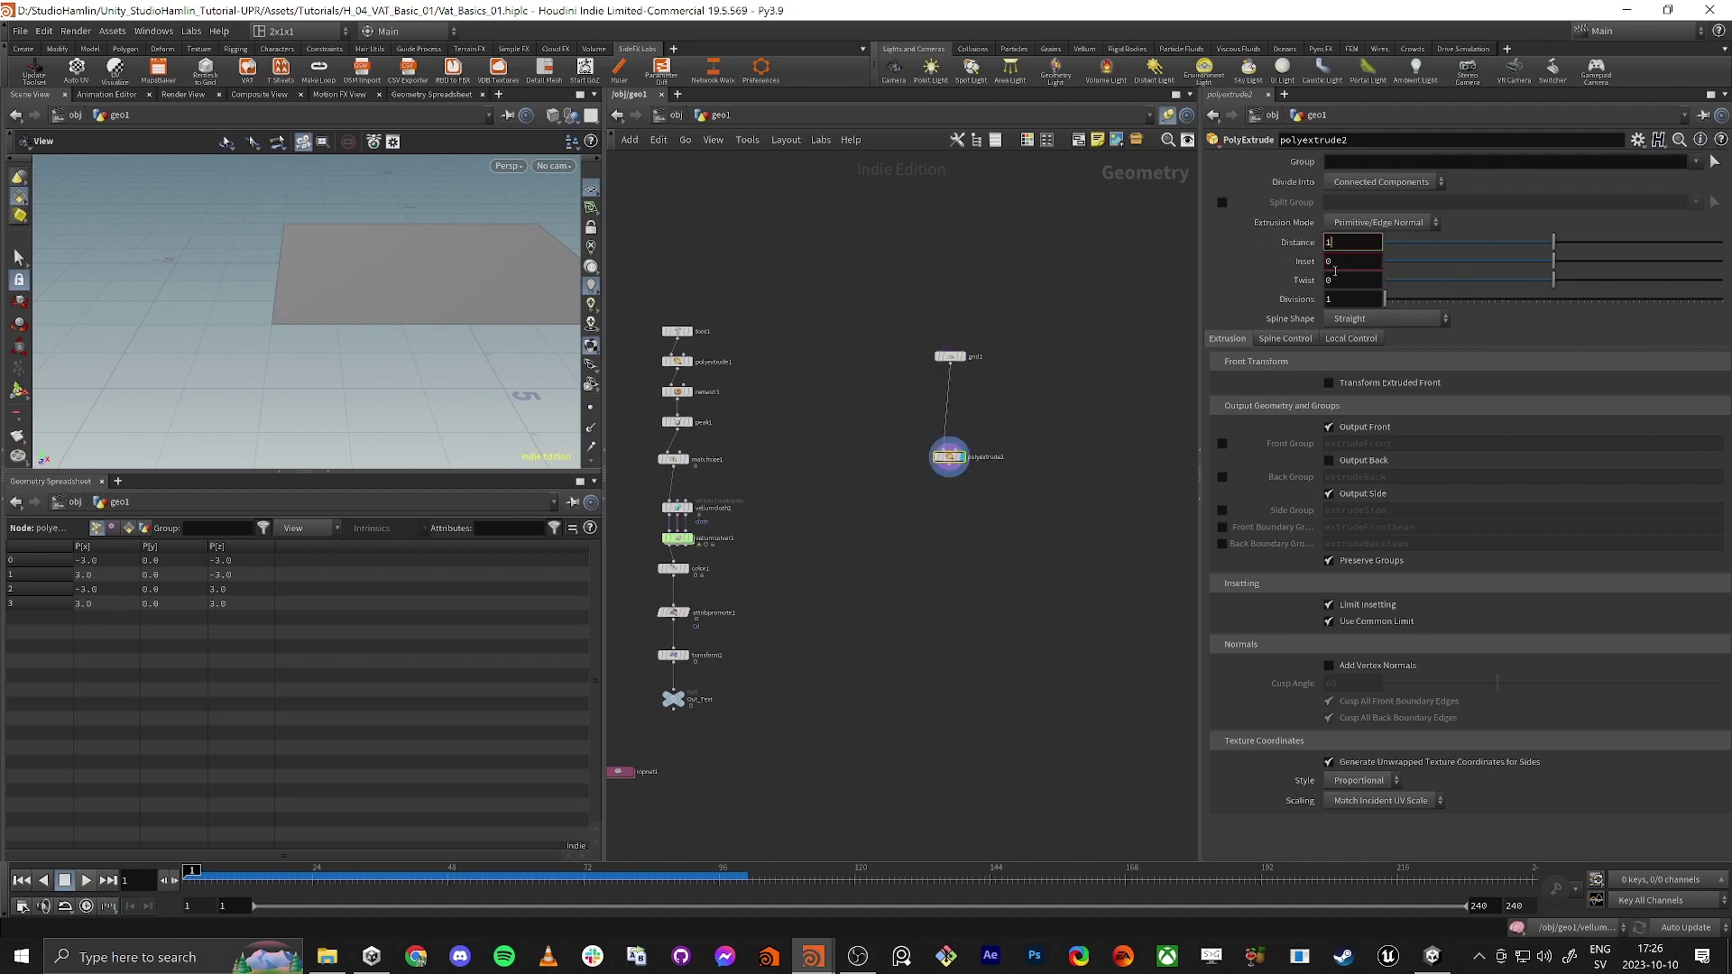
key("Tab")
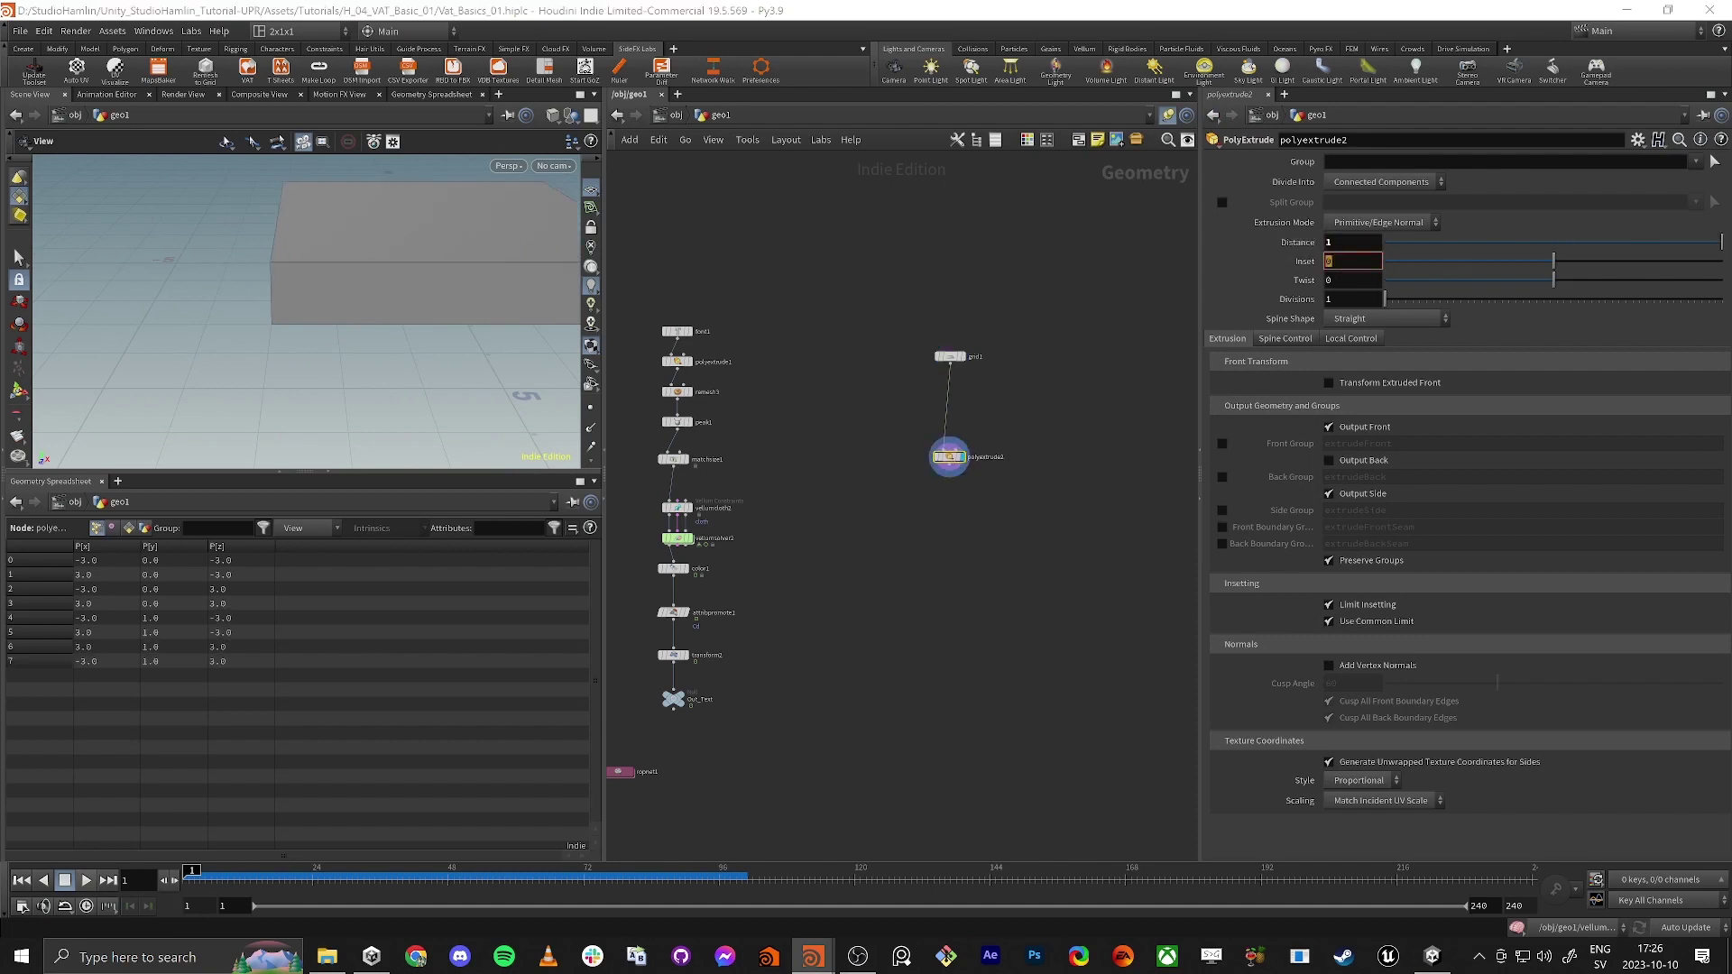
Enable Output Back on the PolyExtrude node to close the underside of the extruded grid.
left_click_drag(361, 372, 426, 281)
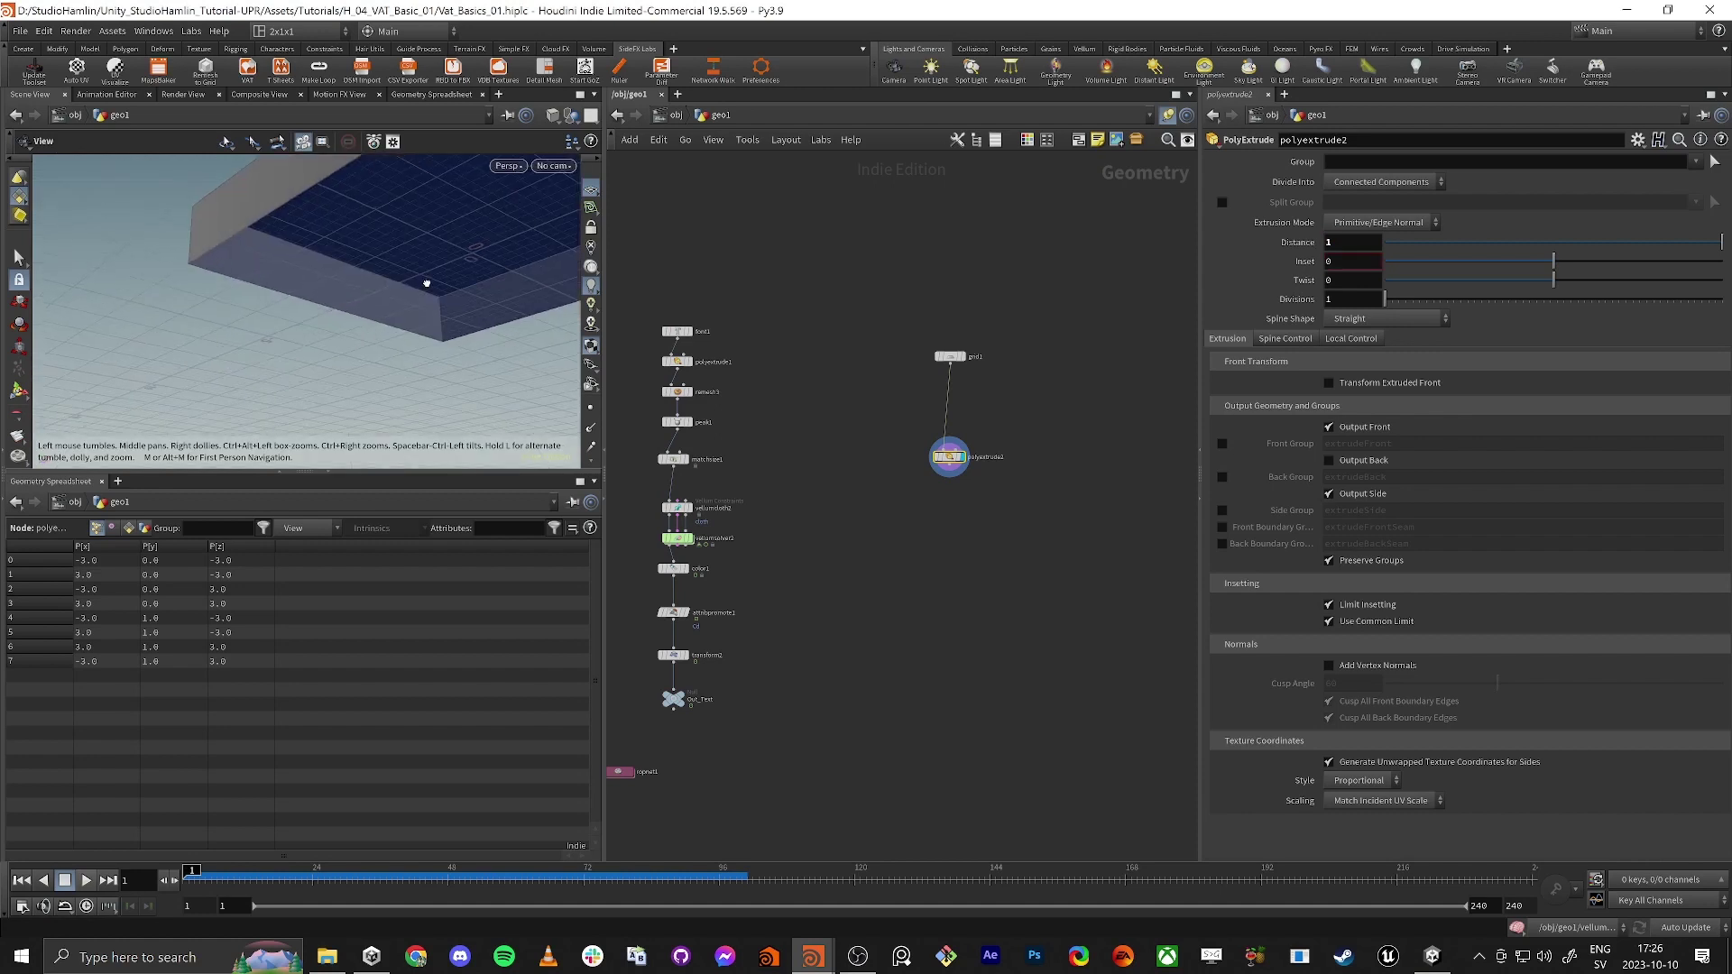
left_click(1345, 464)
left_click_drag(262, 192, 225, 252)
right_click_drag(476, 301, 433, 275)
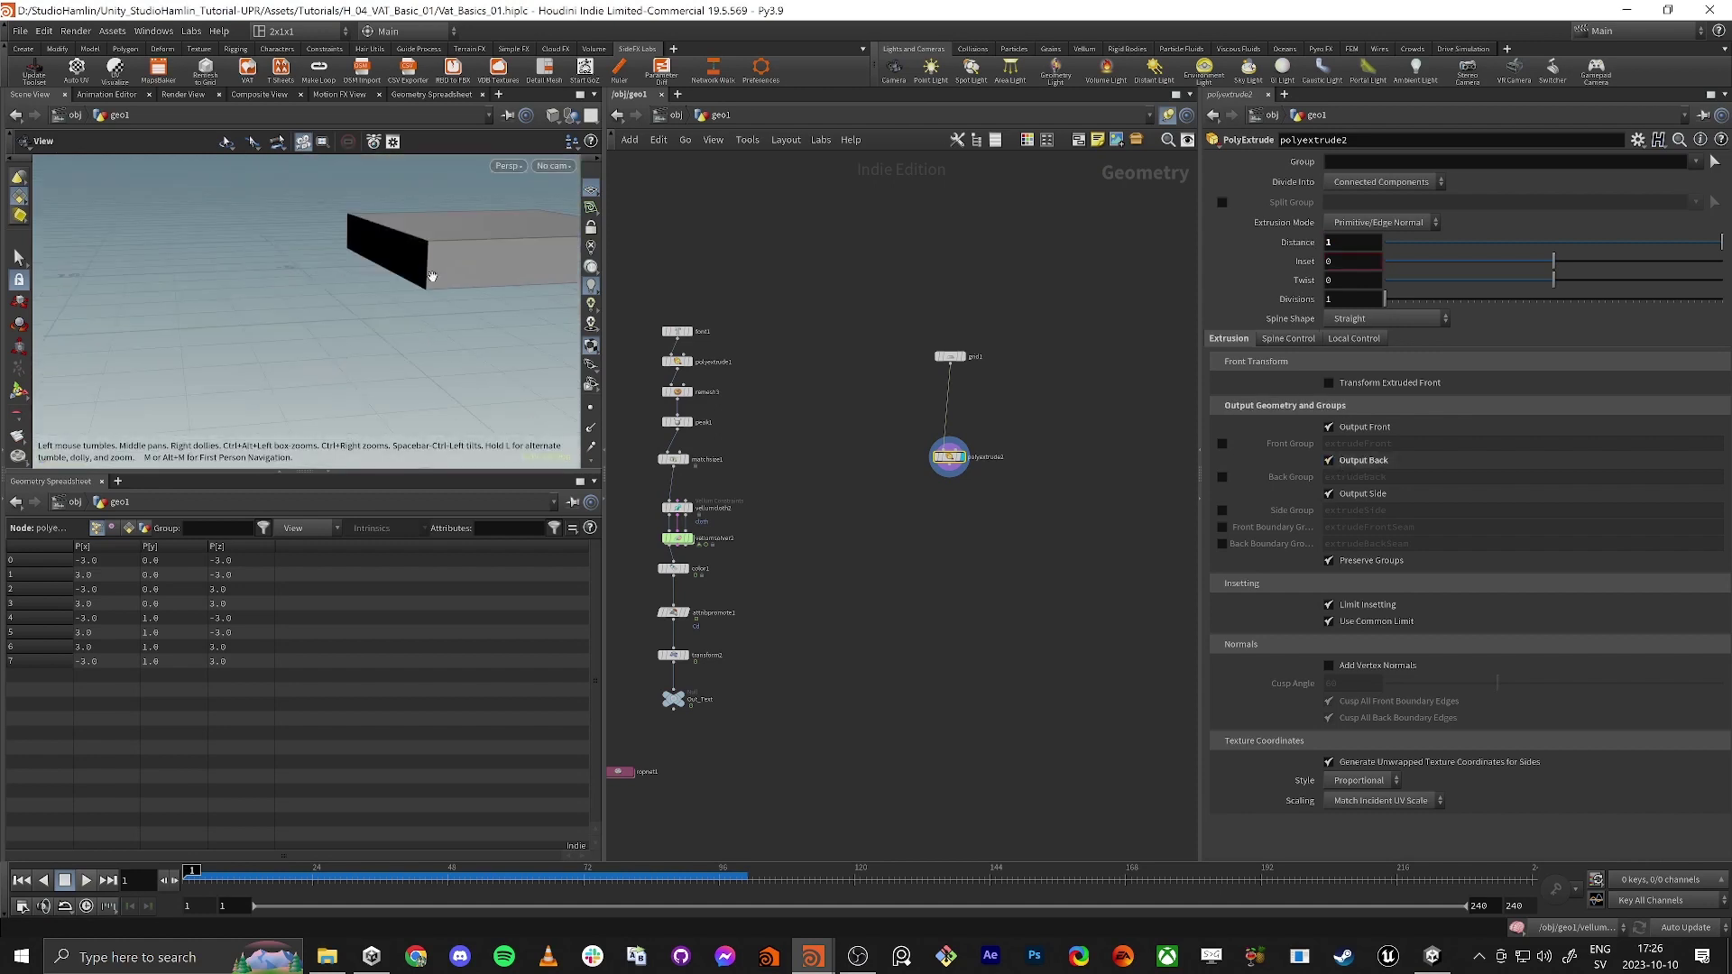
left_click_drag(433, 274, 454, 295)
middle_click_drag(454, 295, 403, 312)
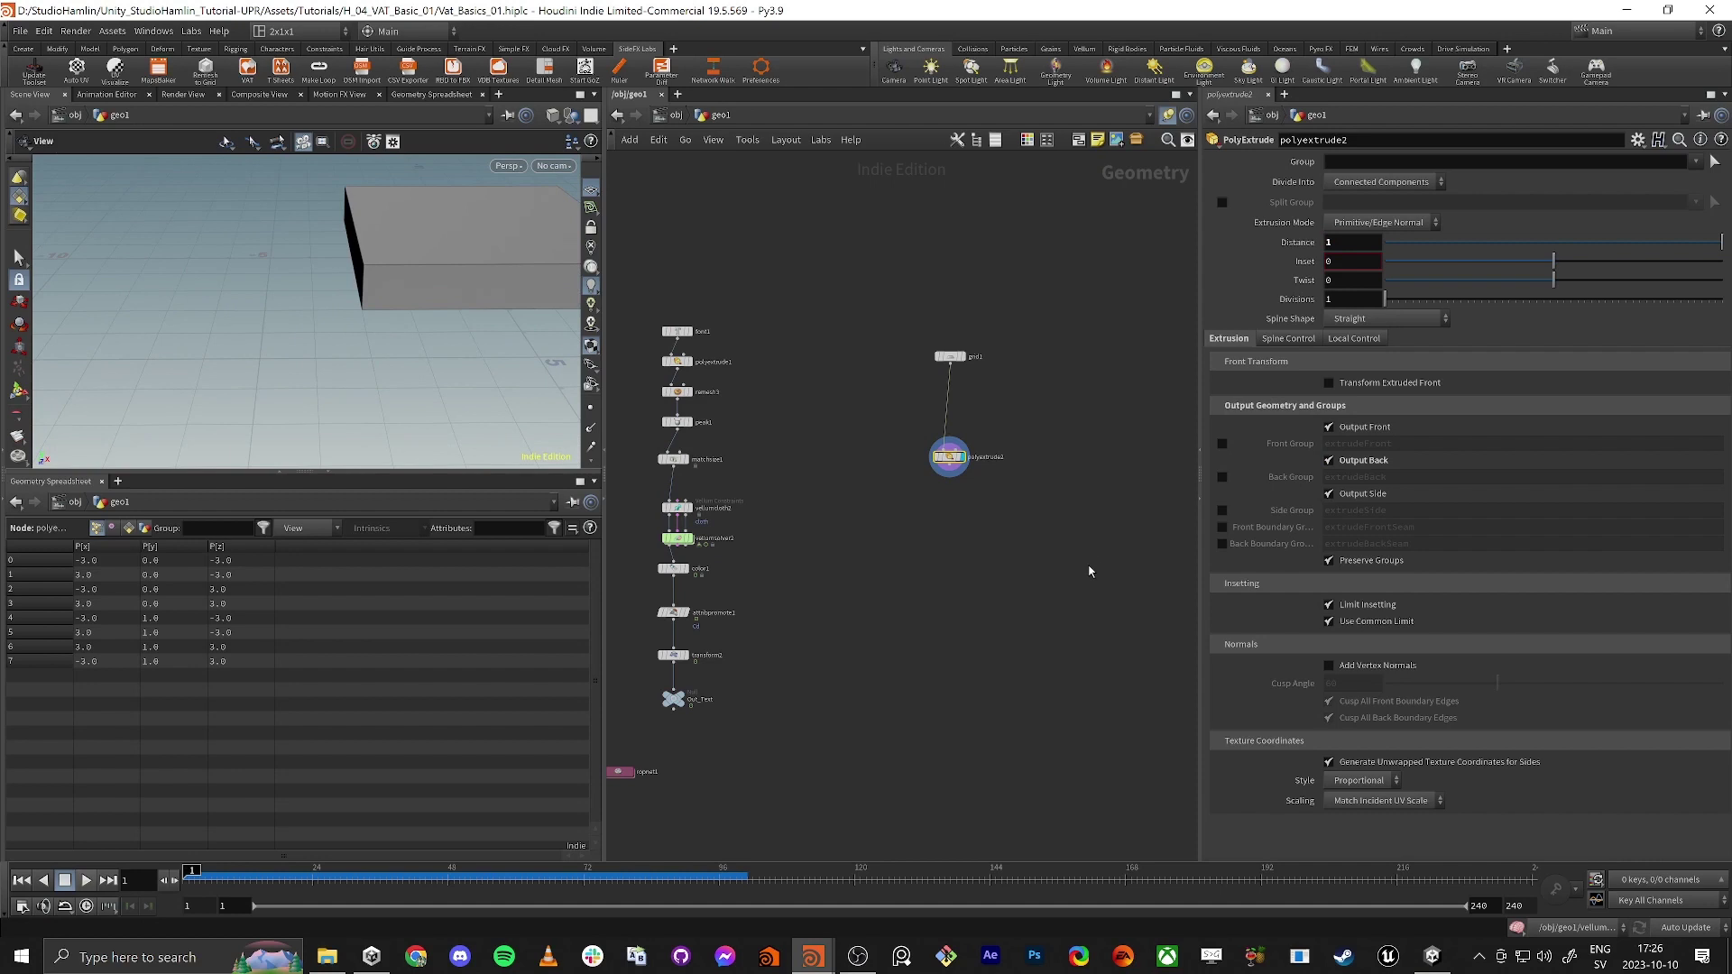
Add a Color node after the PolyExtrude node, display it and align it in the chain.
left_click(1063, 606)
scroll(1056, 523, "up", 3)
left_click_drag(904, 428, 911, 352)
left_click(911, 354)
key("Tab")
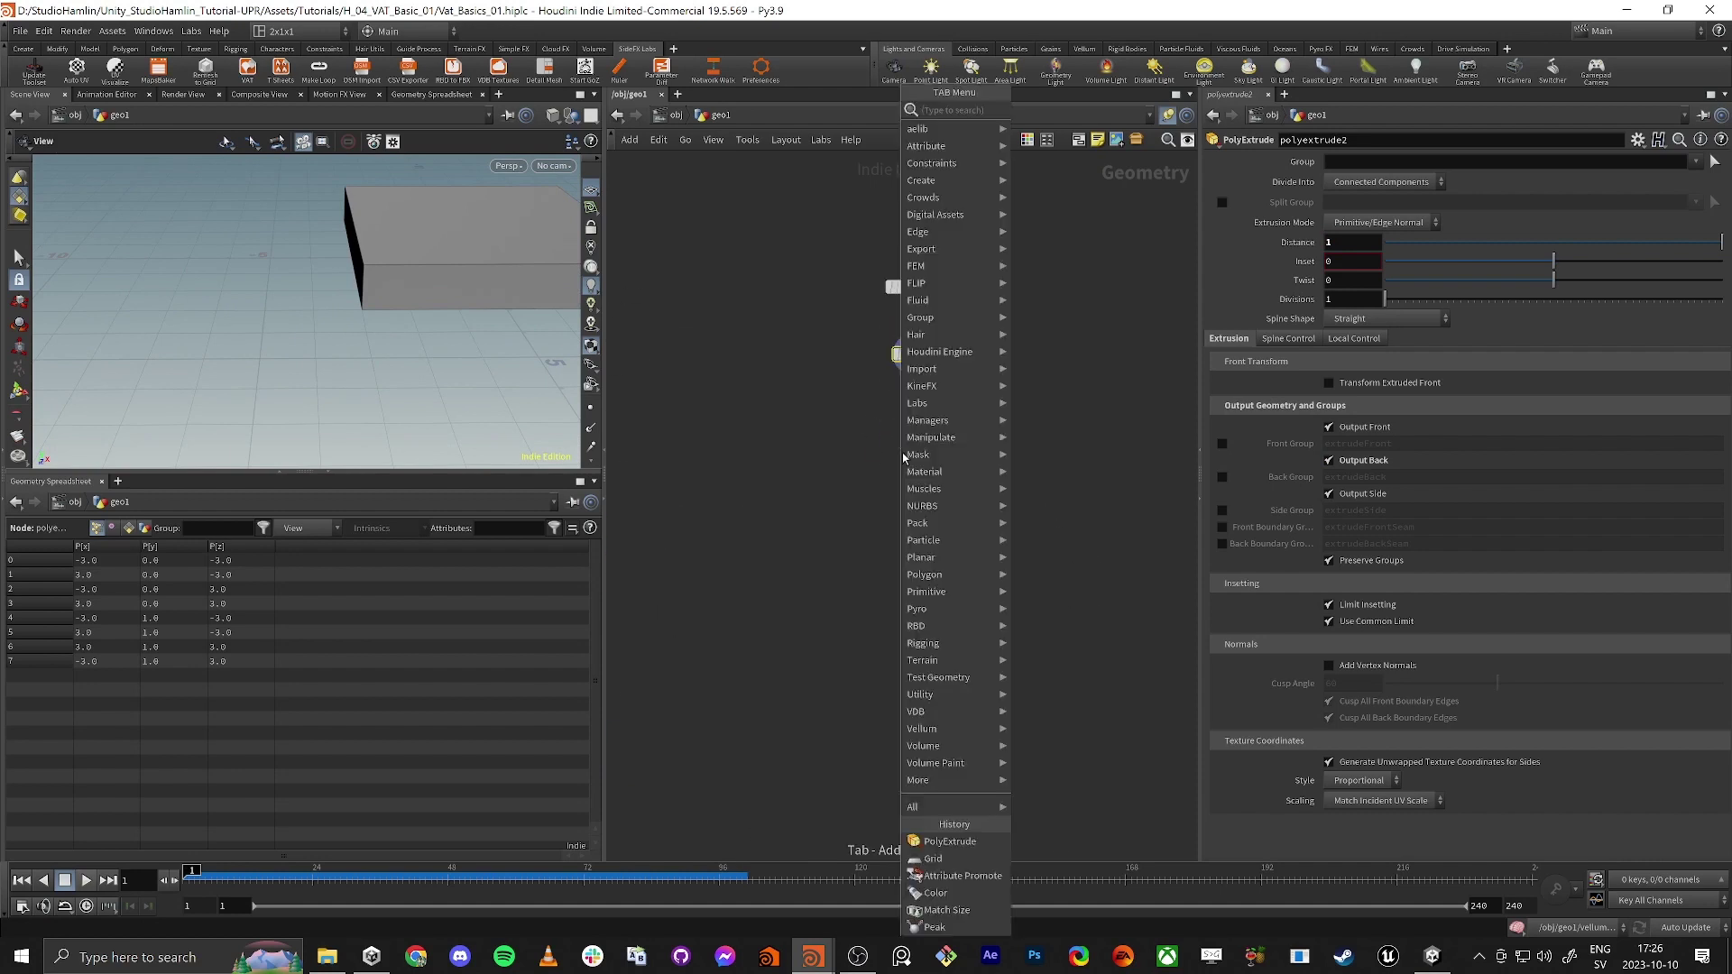
type("color")
key("Return")
left_click(903, 453)
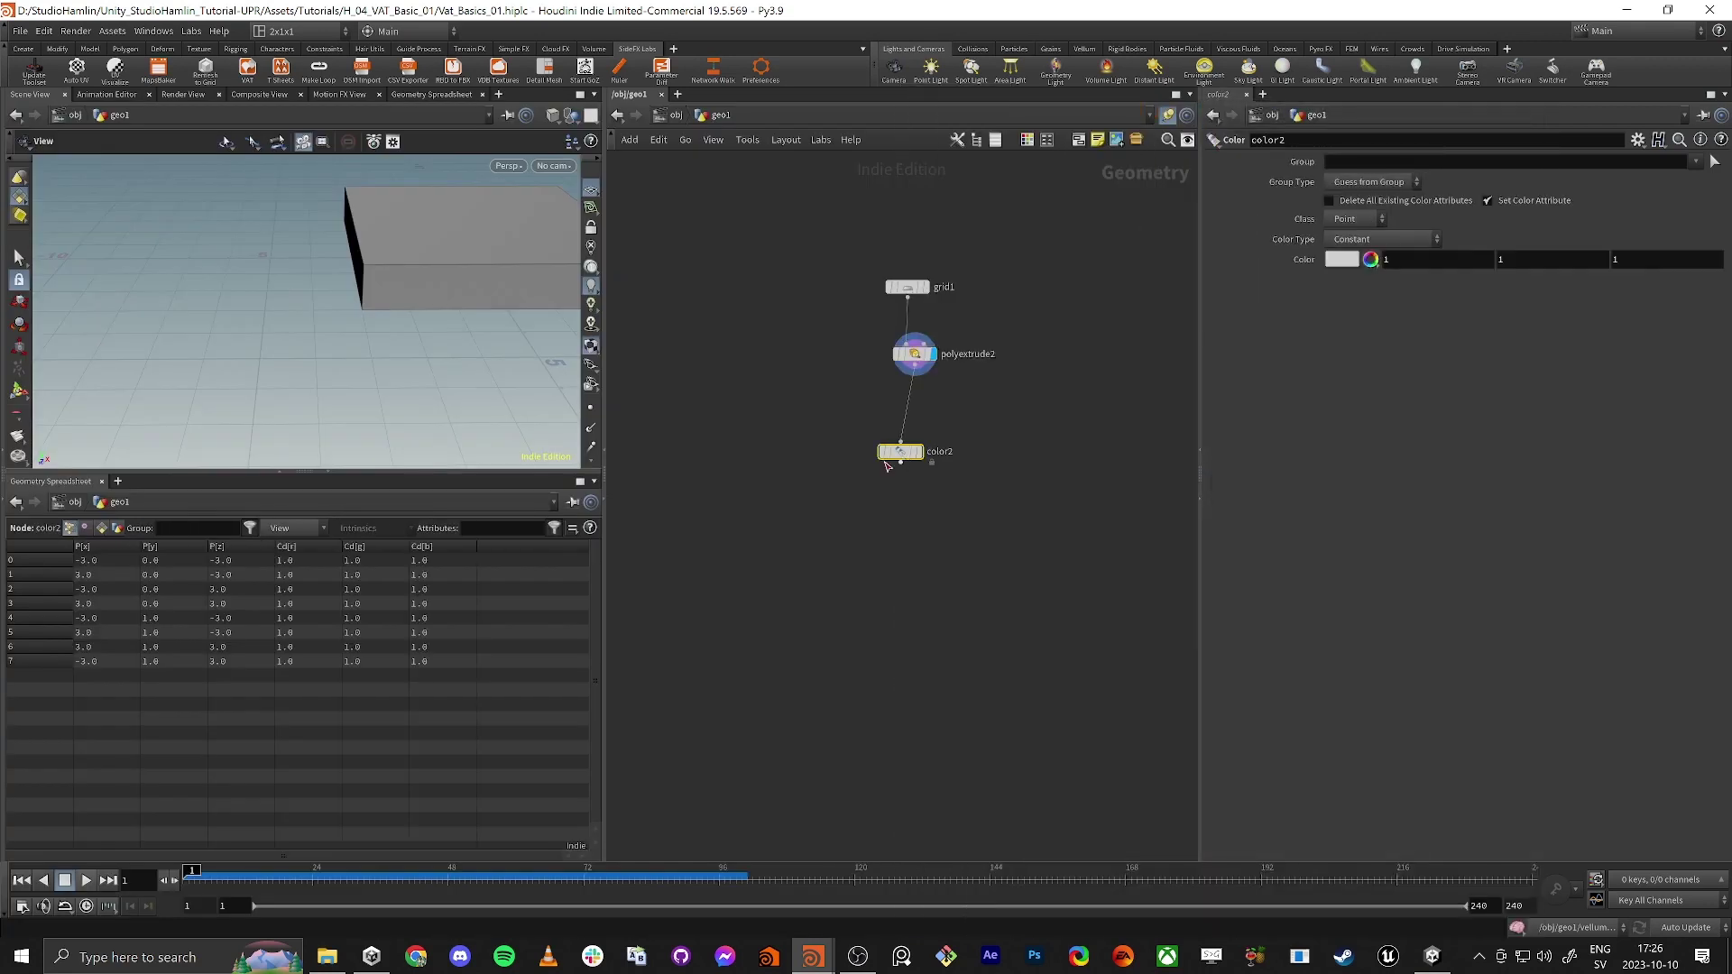
left_click(919, 454)
left_click_drag(905, 452, 912, 454)
Set the Color node's constant color to lime green (0.5, 1, 0).
left_click(1358, 263)
left_click(1362, 177)
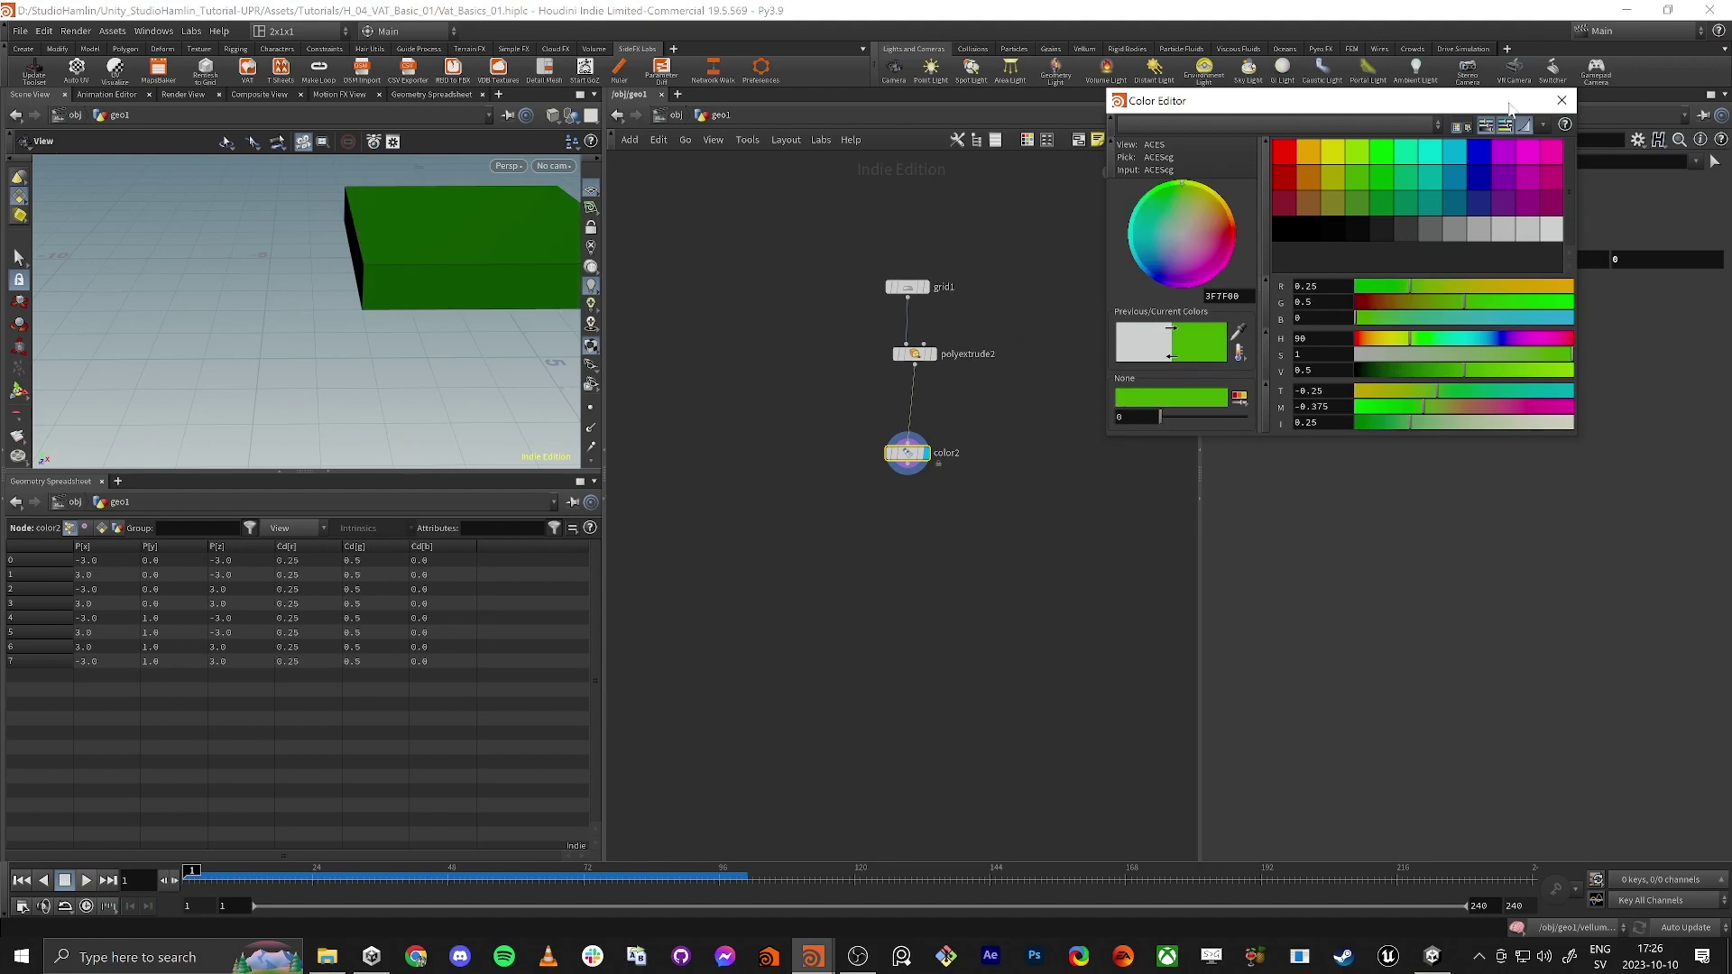
left_click(1354, 154)
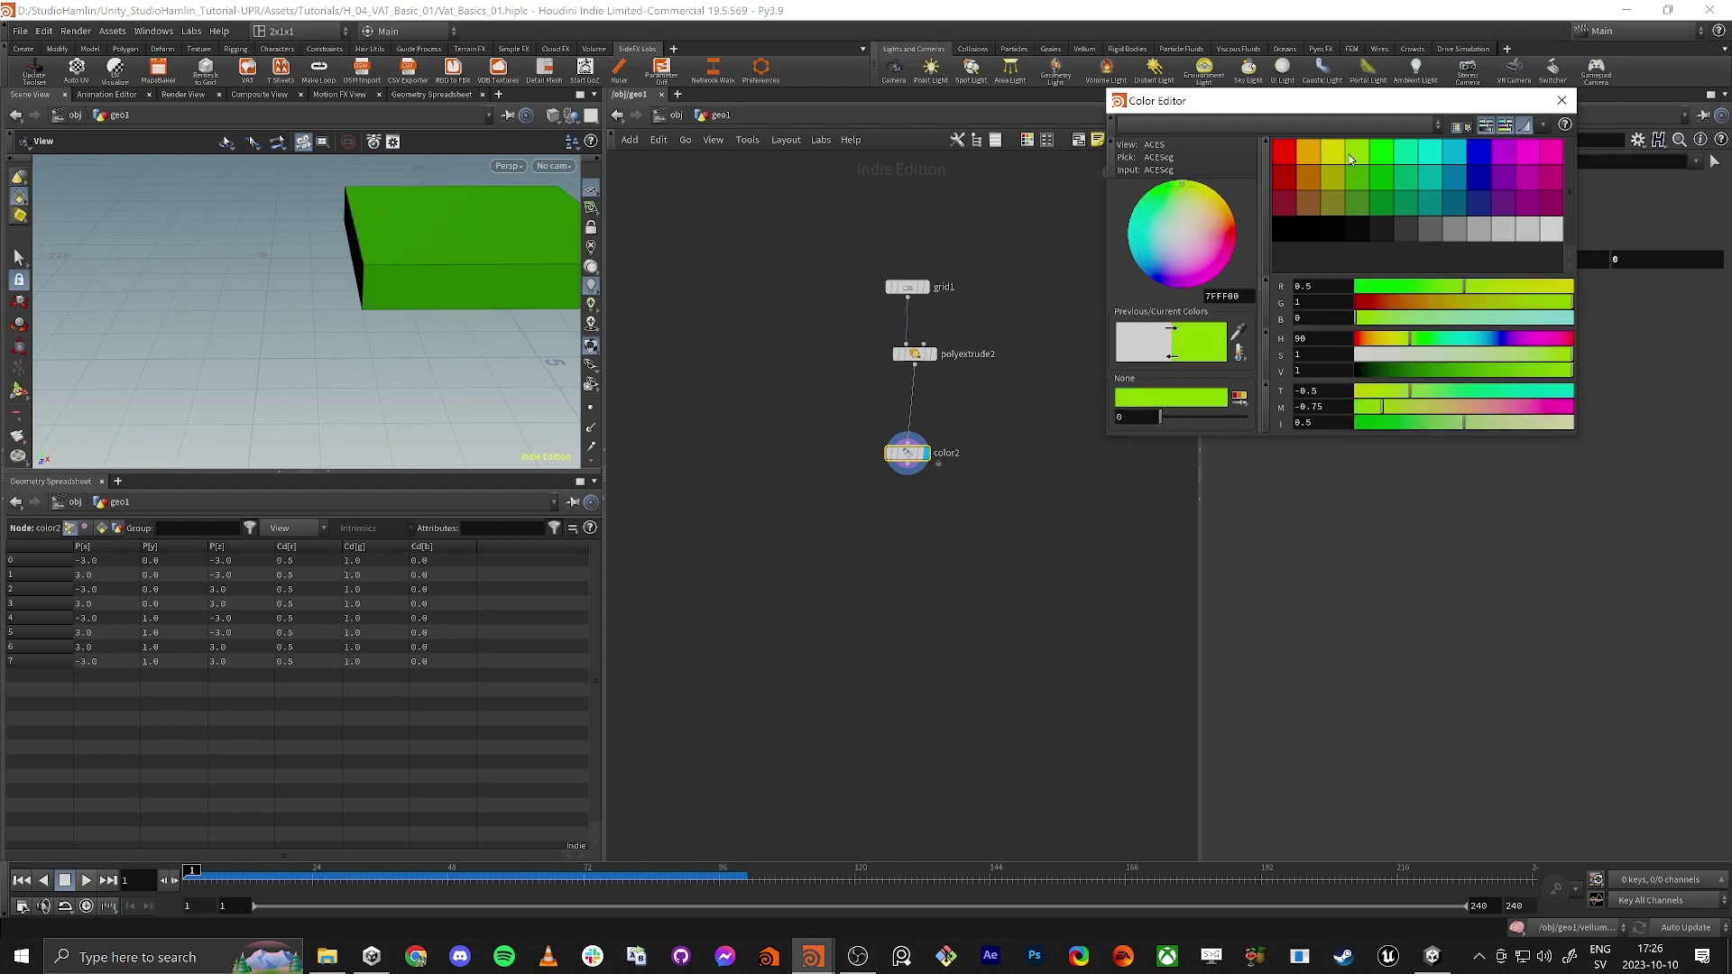
left_click(1561, 101)
middle_click_drag(872, 617, 858, 719)
middle_click_drag(1071, 372, 1004, 404)
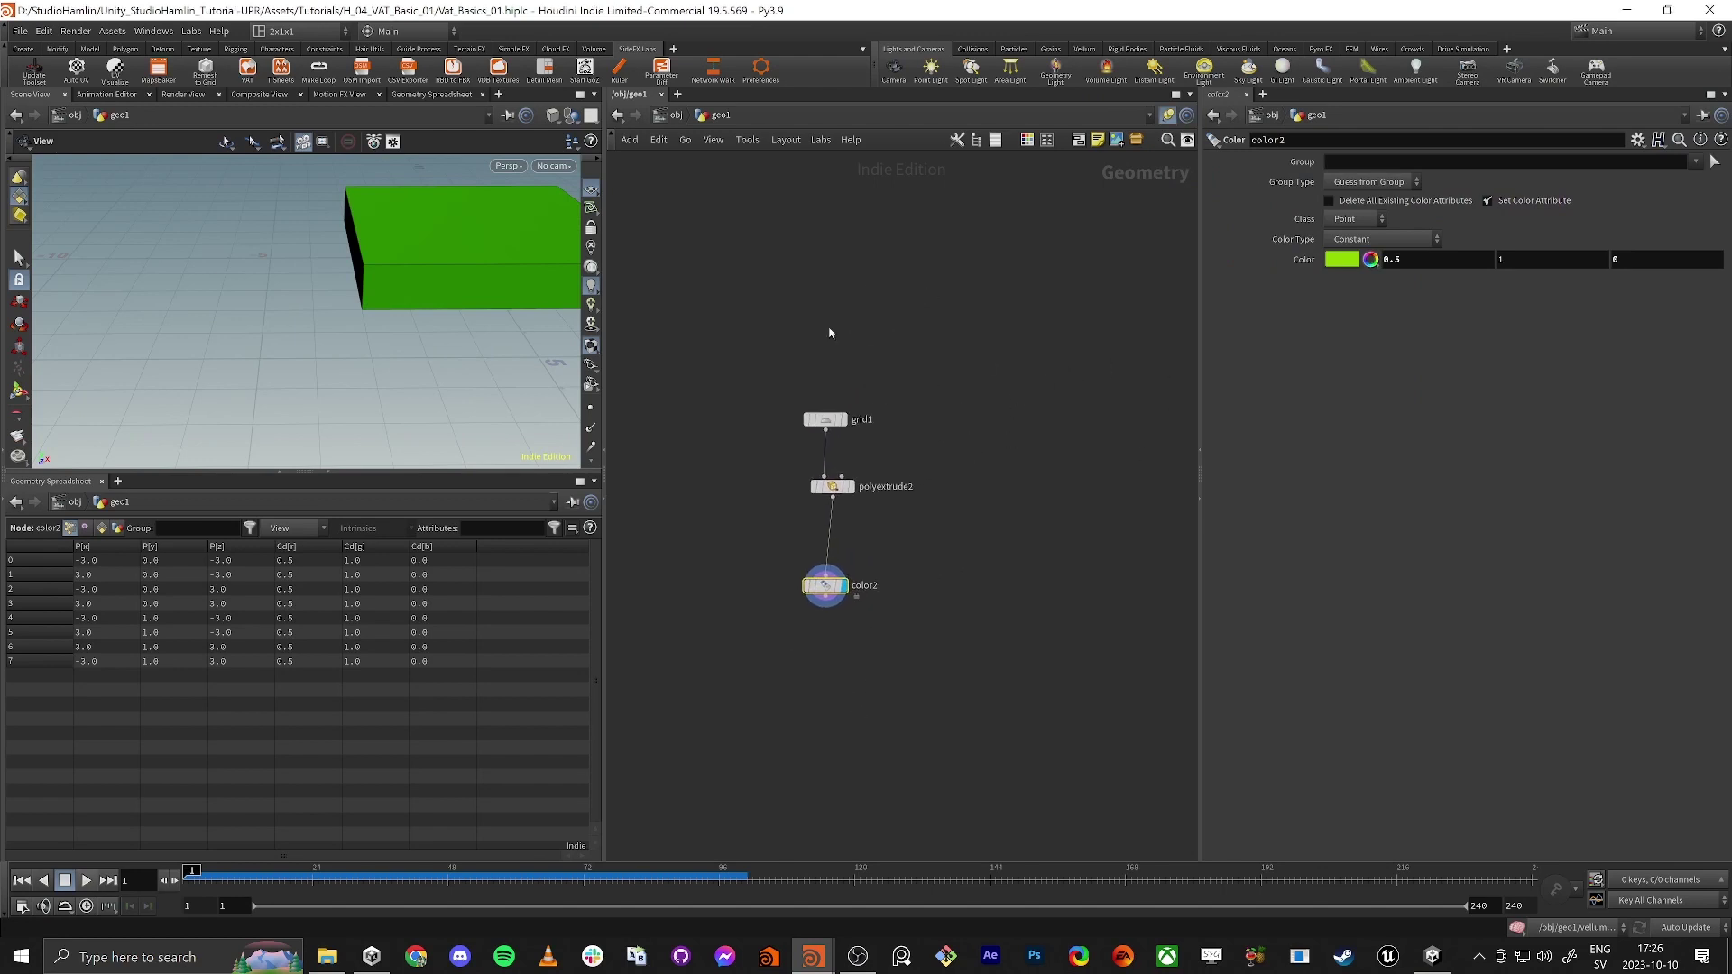
Add a PolyBevel node, connect it after the Color node and display it.
middle_click_drag(421, 274, 371, 321)
scroll(403, 321, "down", 2)
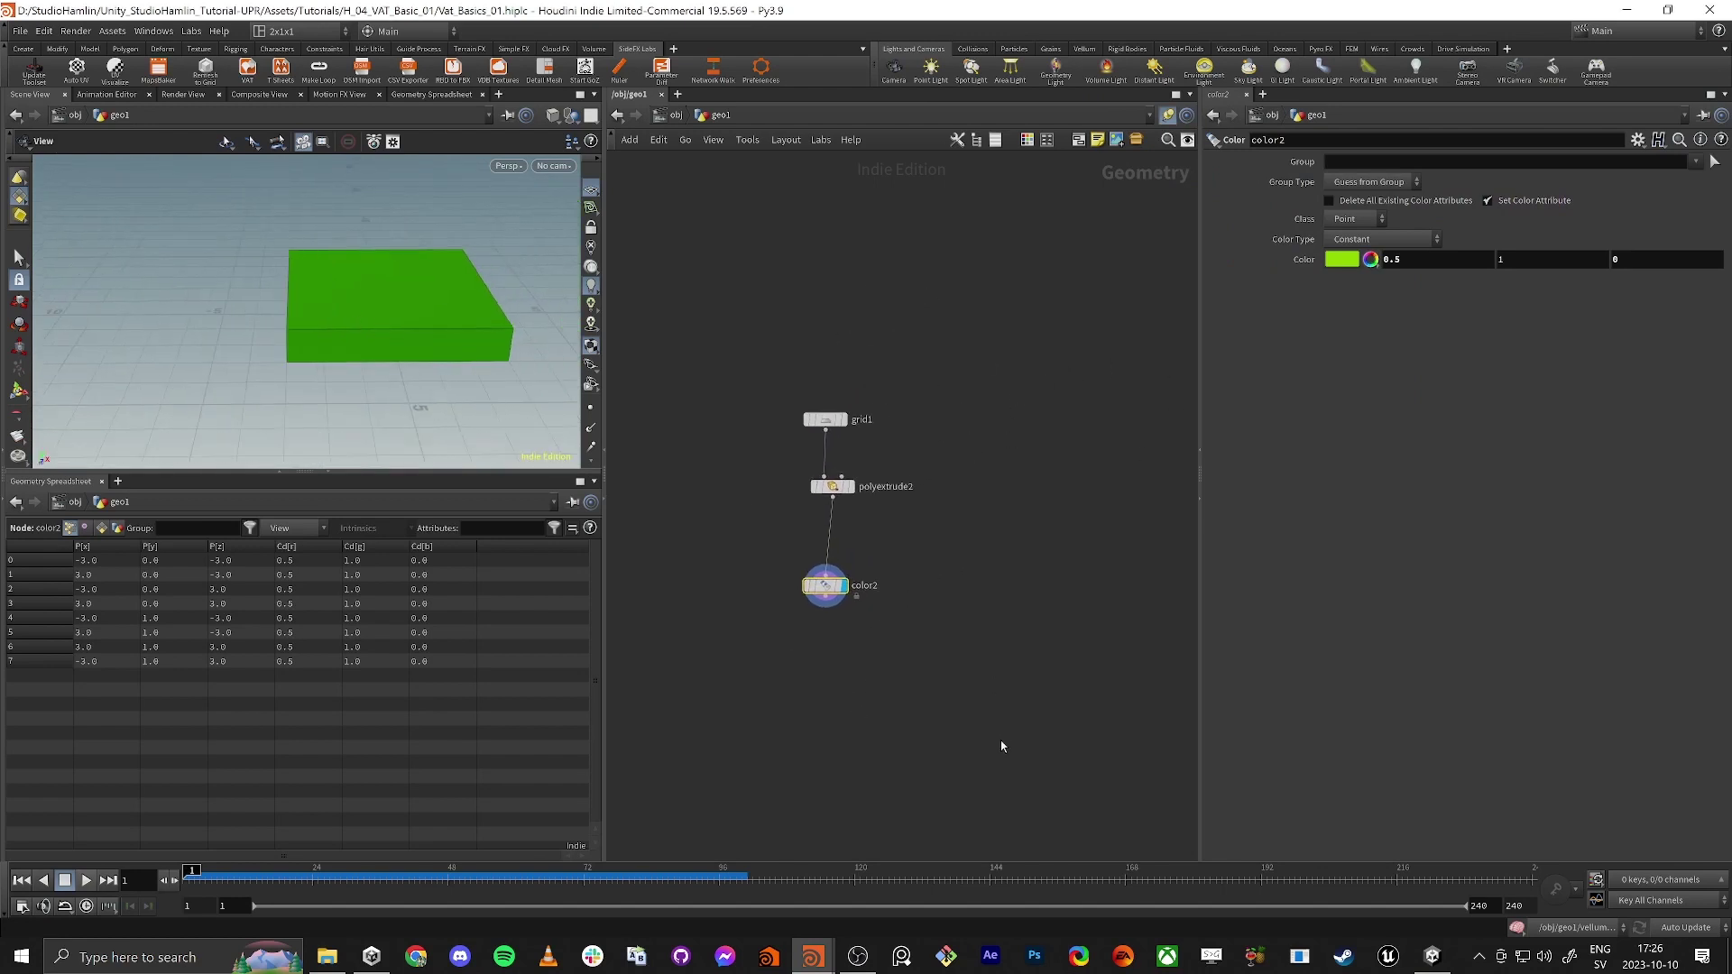
middle_click_drag(981, 805, 991, 742)
key("Tab")
type("poly")
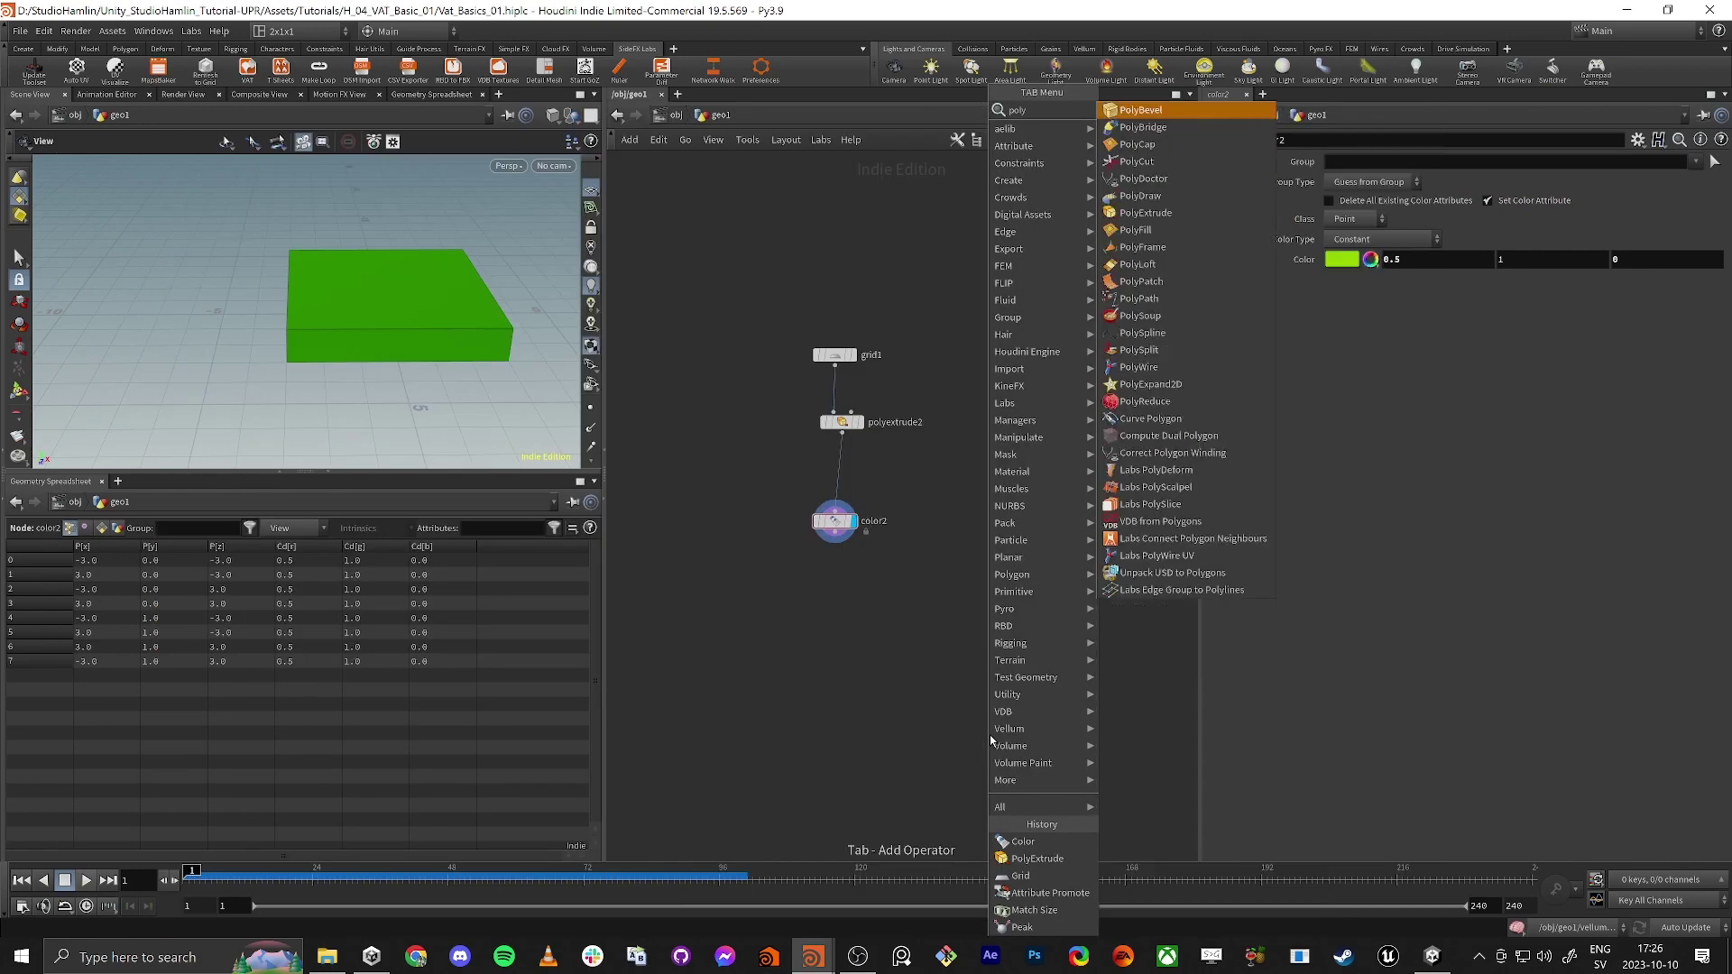
key("Return")
left_click(836, 627)
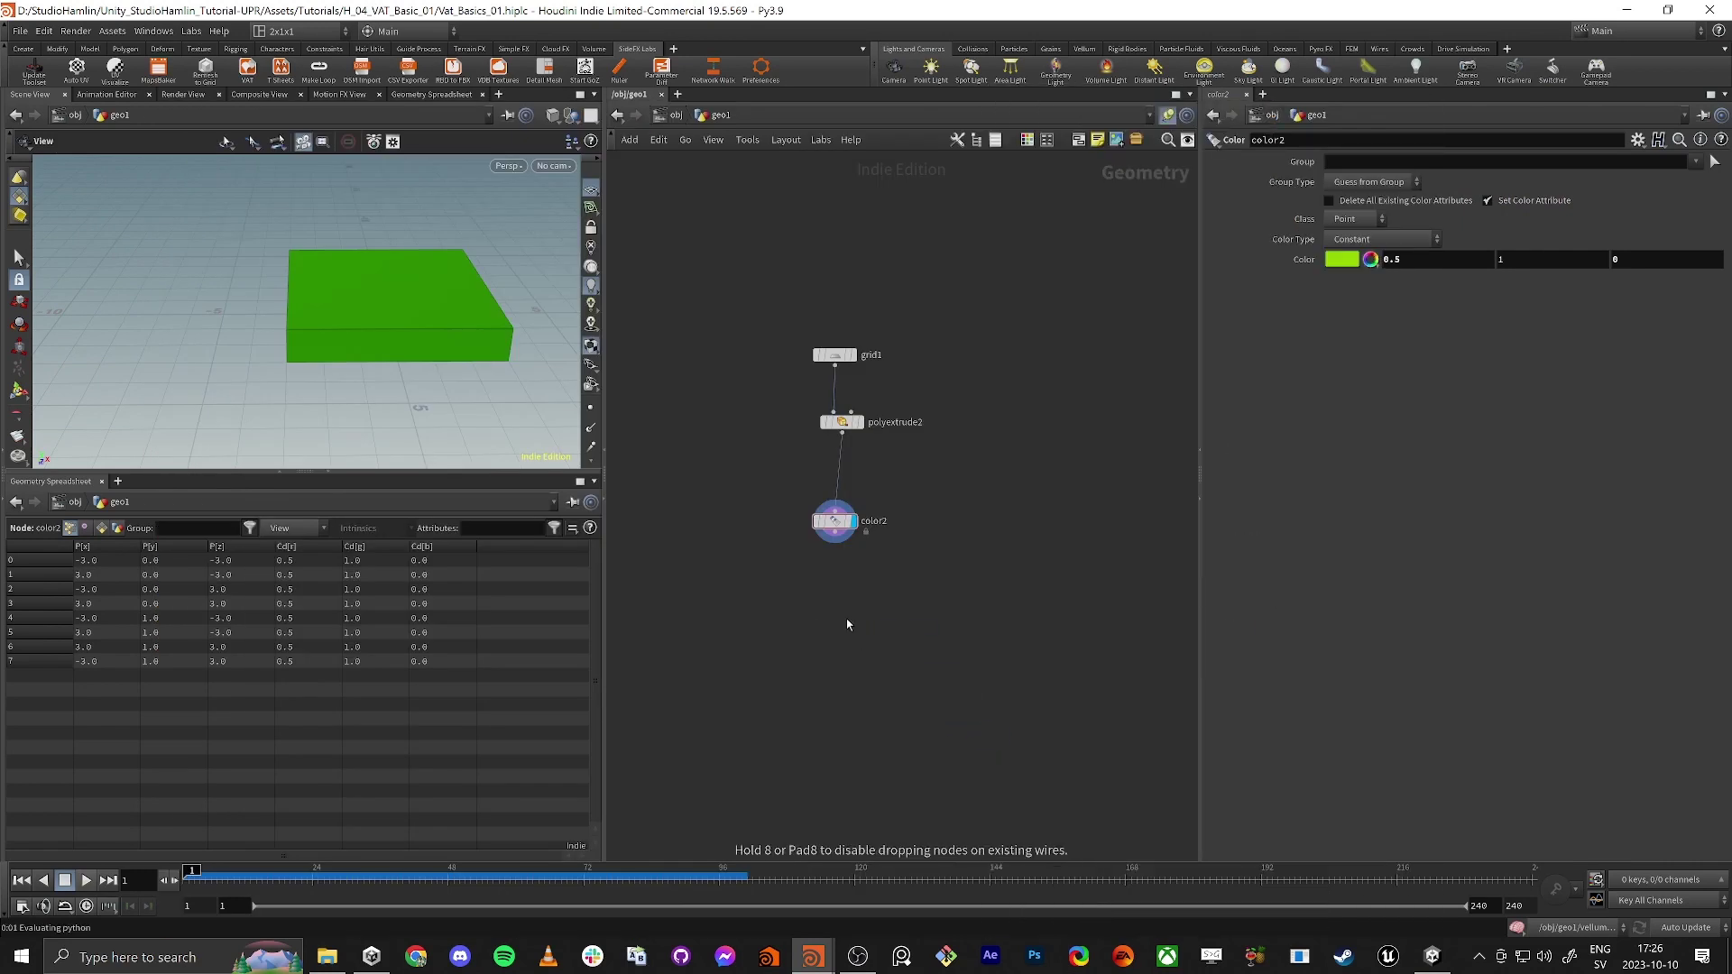
left_click_drag(834, 521, 842, 523)
left_click_drag(842, 534, 839, 644)
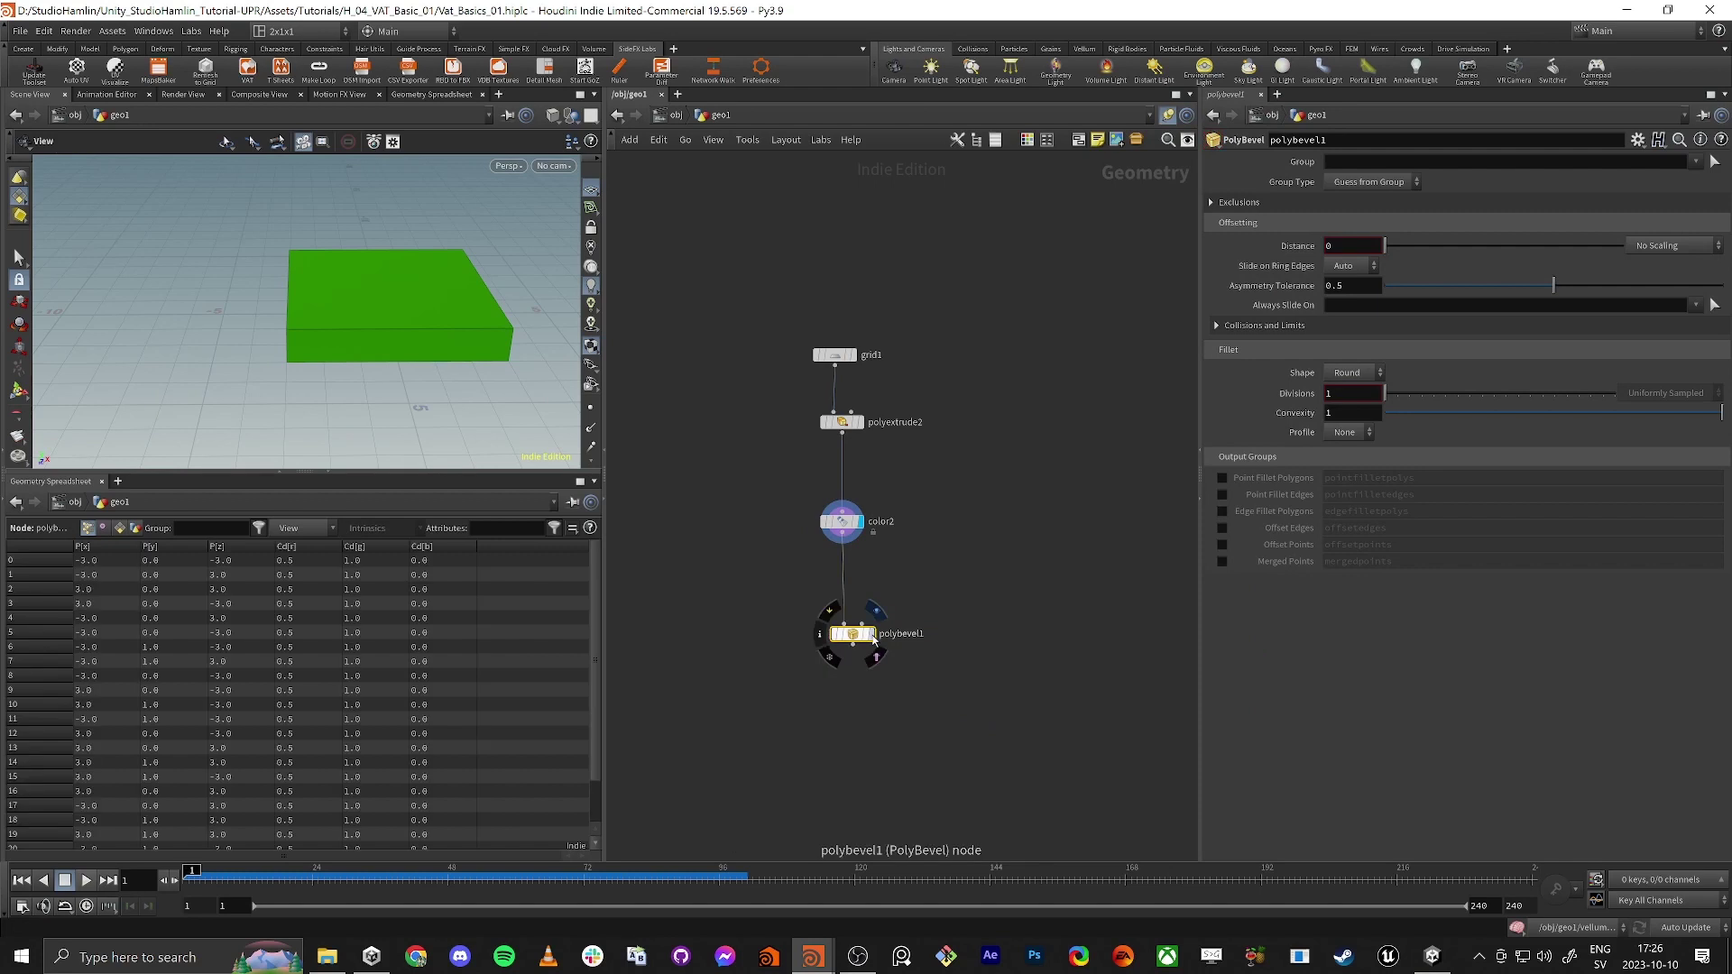
left_click(871, 634)
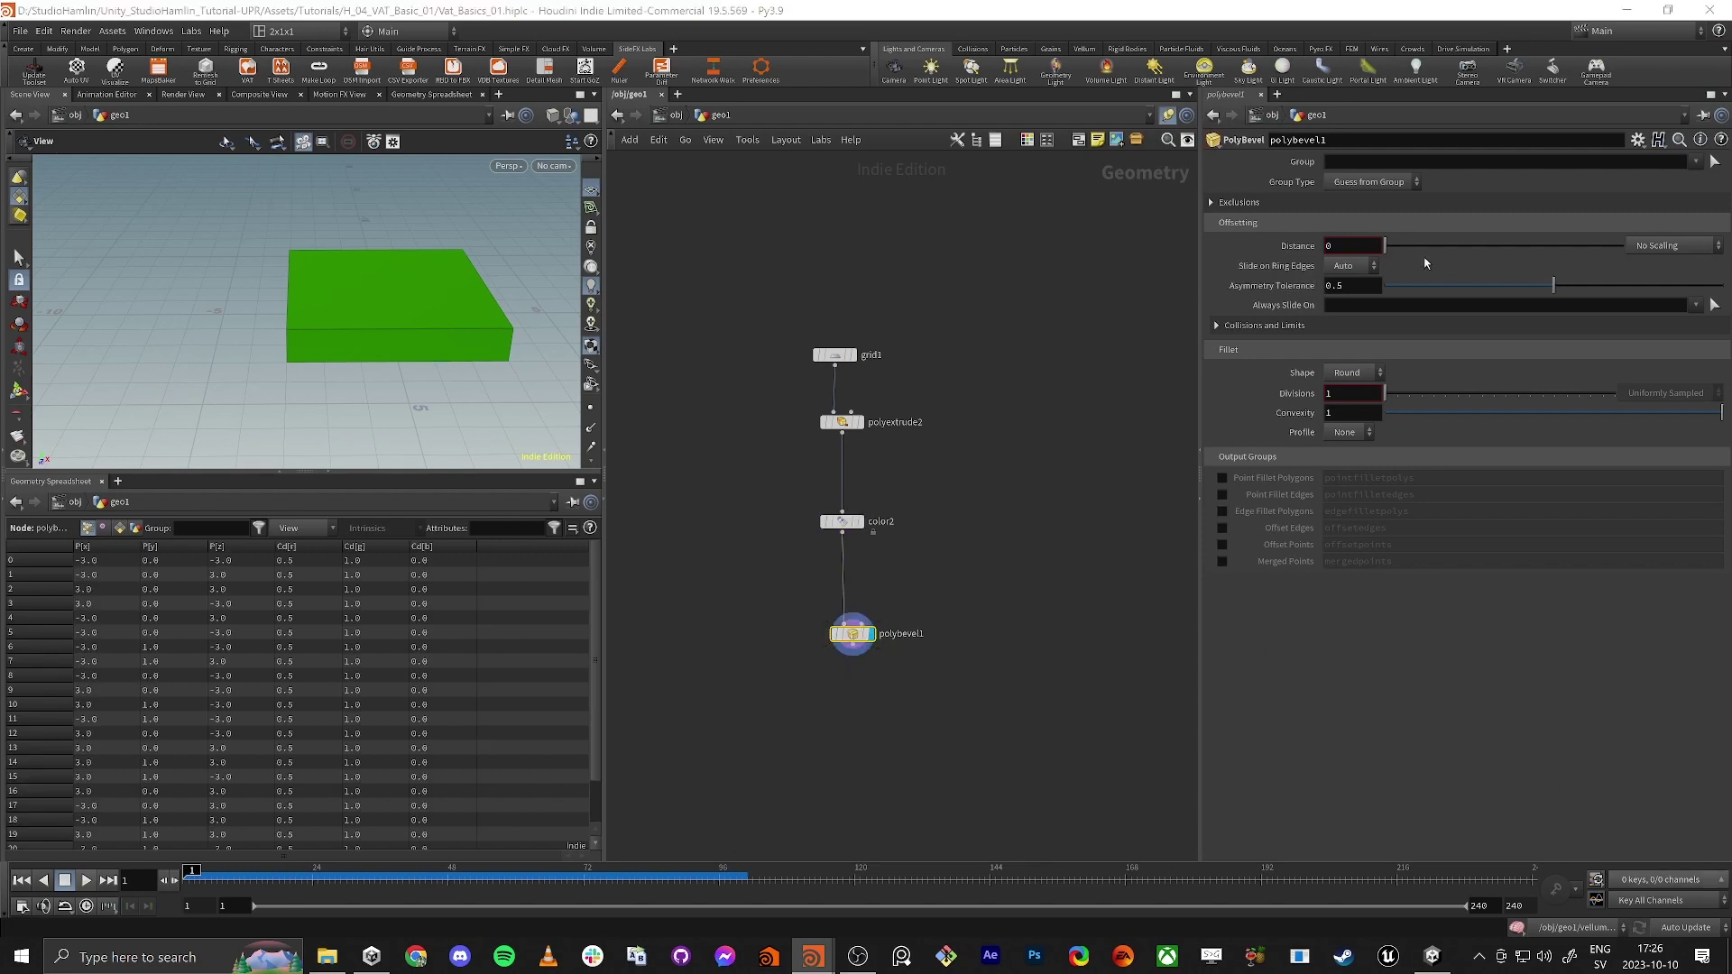
Set the PolyBevel distance to 0.25 and its fillet divisions to 3 to round the base's edges.
left_click_drag(1386, 245, 1446, 253)
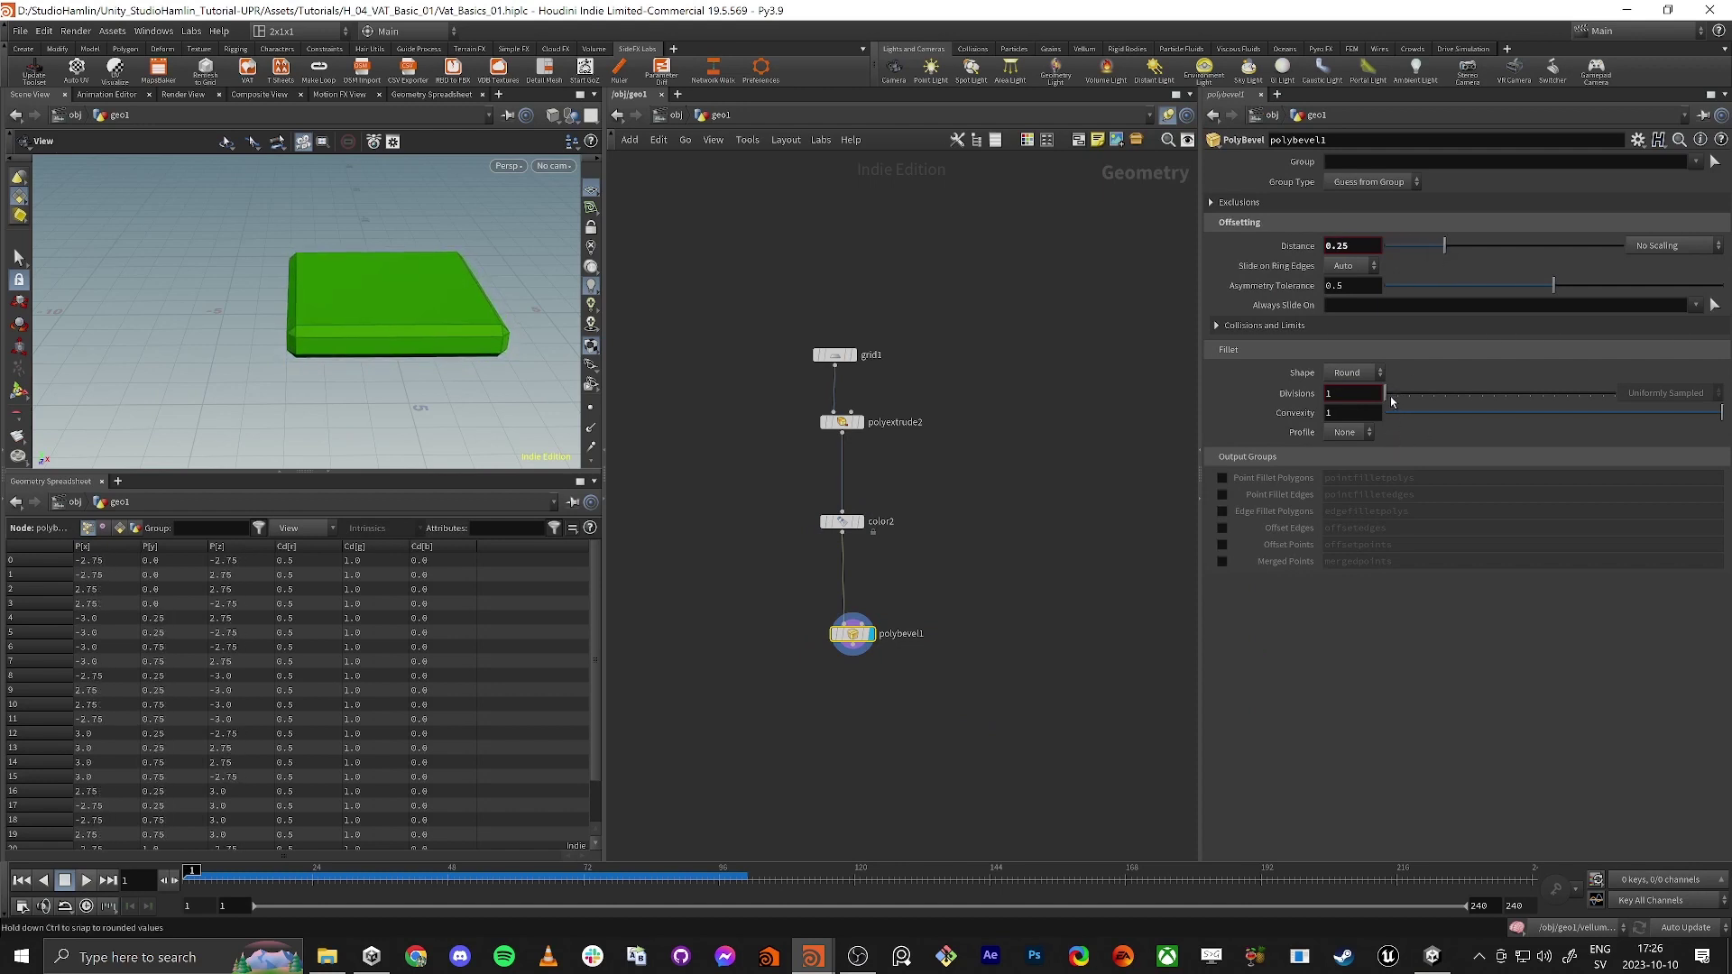
left_click_drag(1390, 398, 1410, 397)
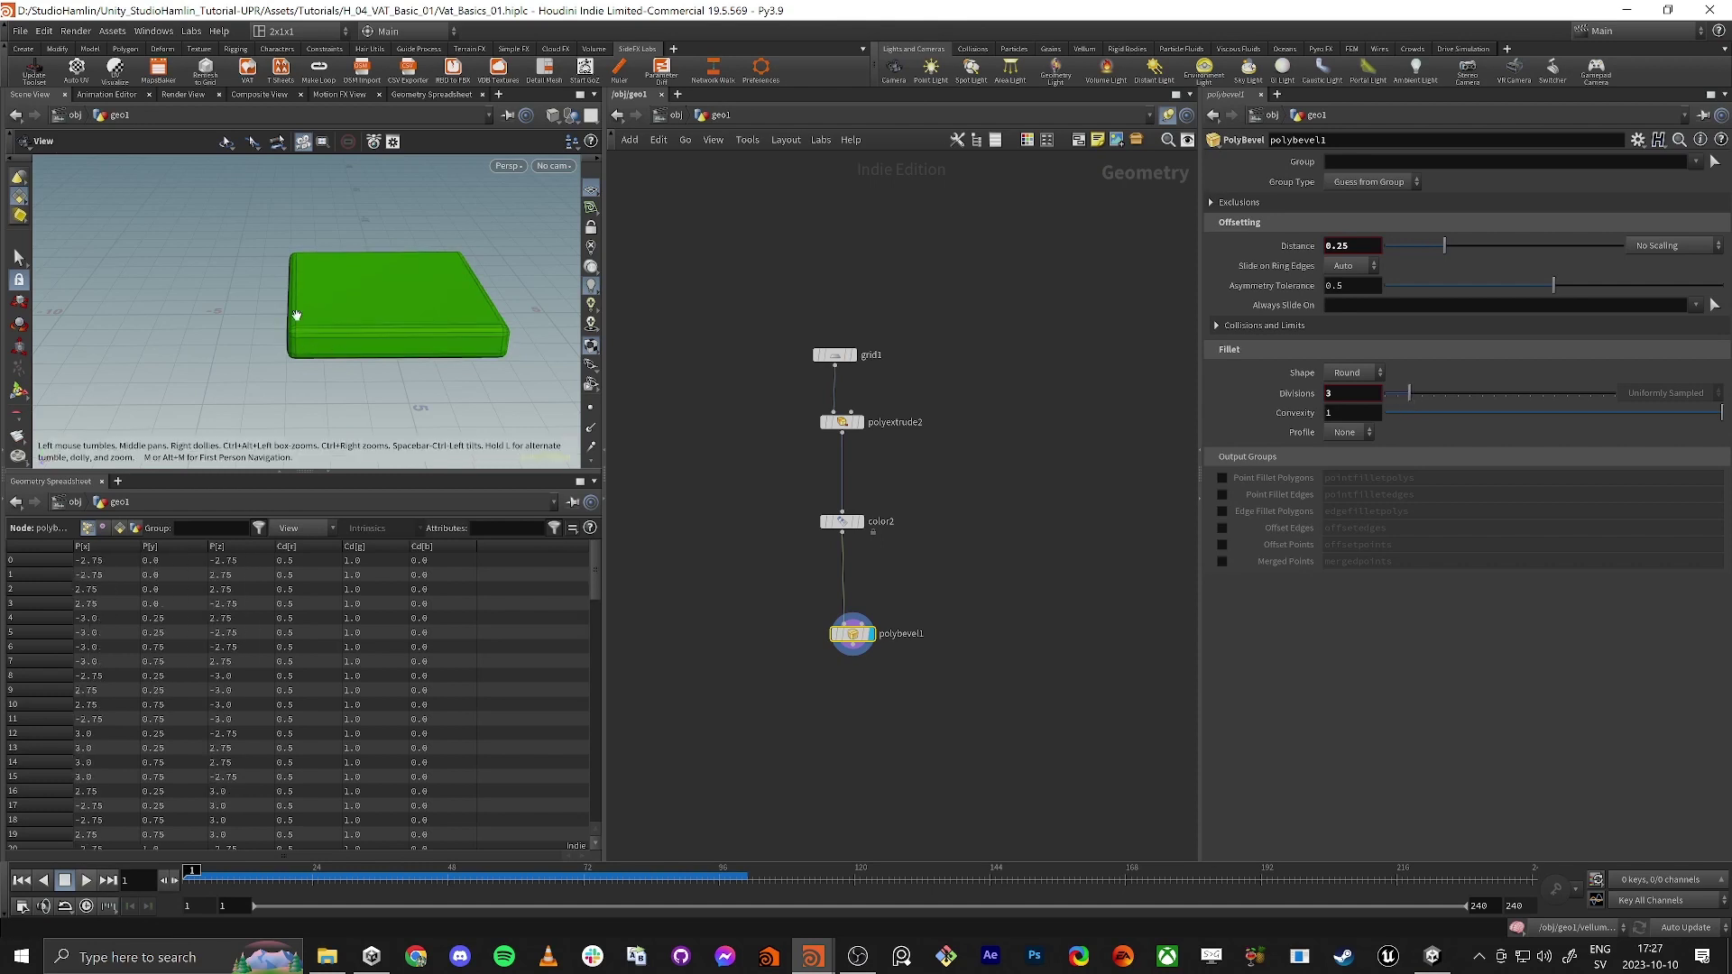
left_click_drag(296, 316, 355, 274)
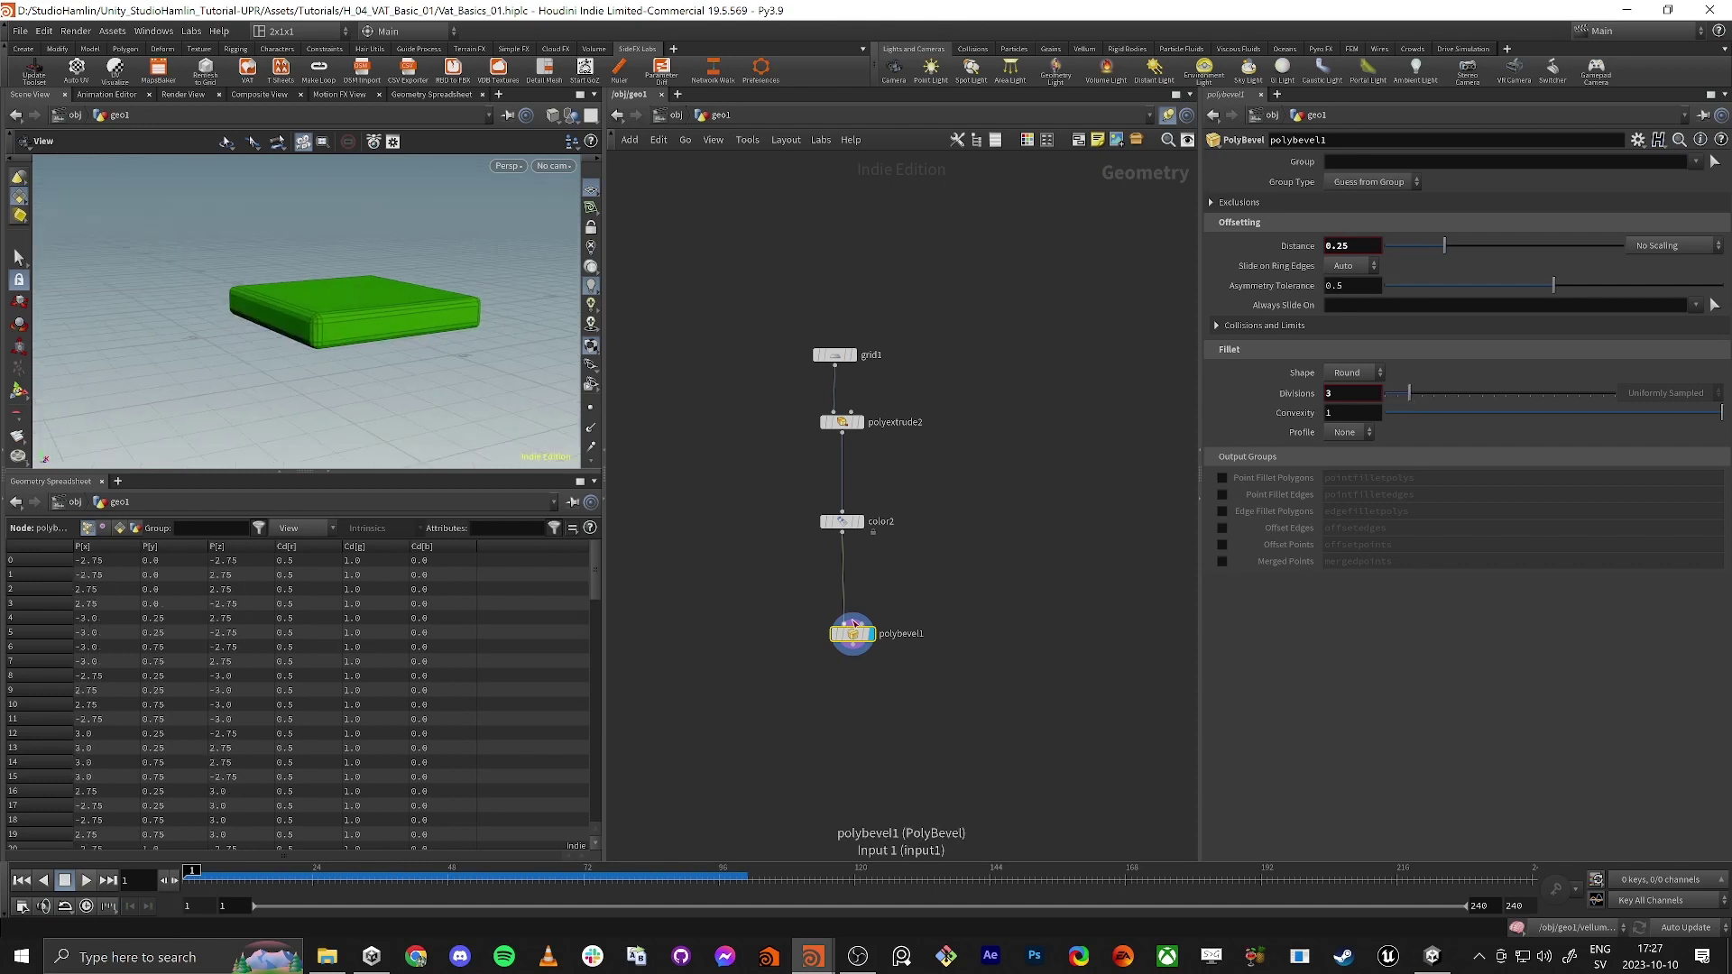
Insert a Merge node between the Color and PolyBevel nodes, making room for it in the chain.
left_click_drag(854, 623, 853, 678)
key("Tab")
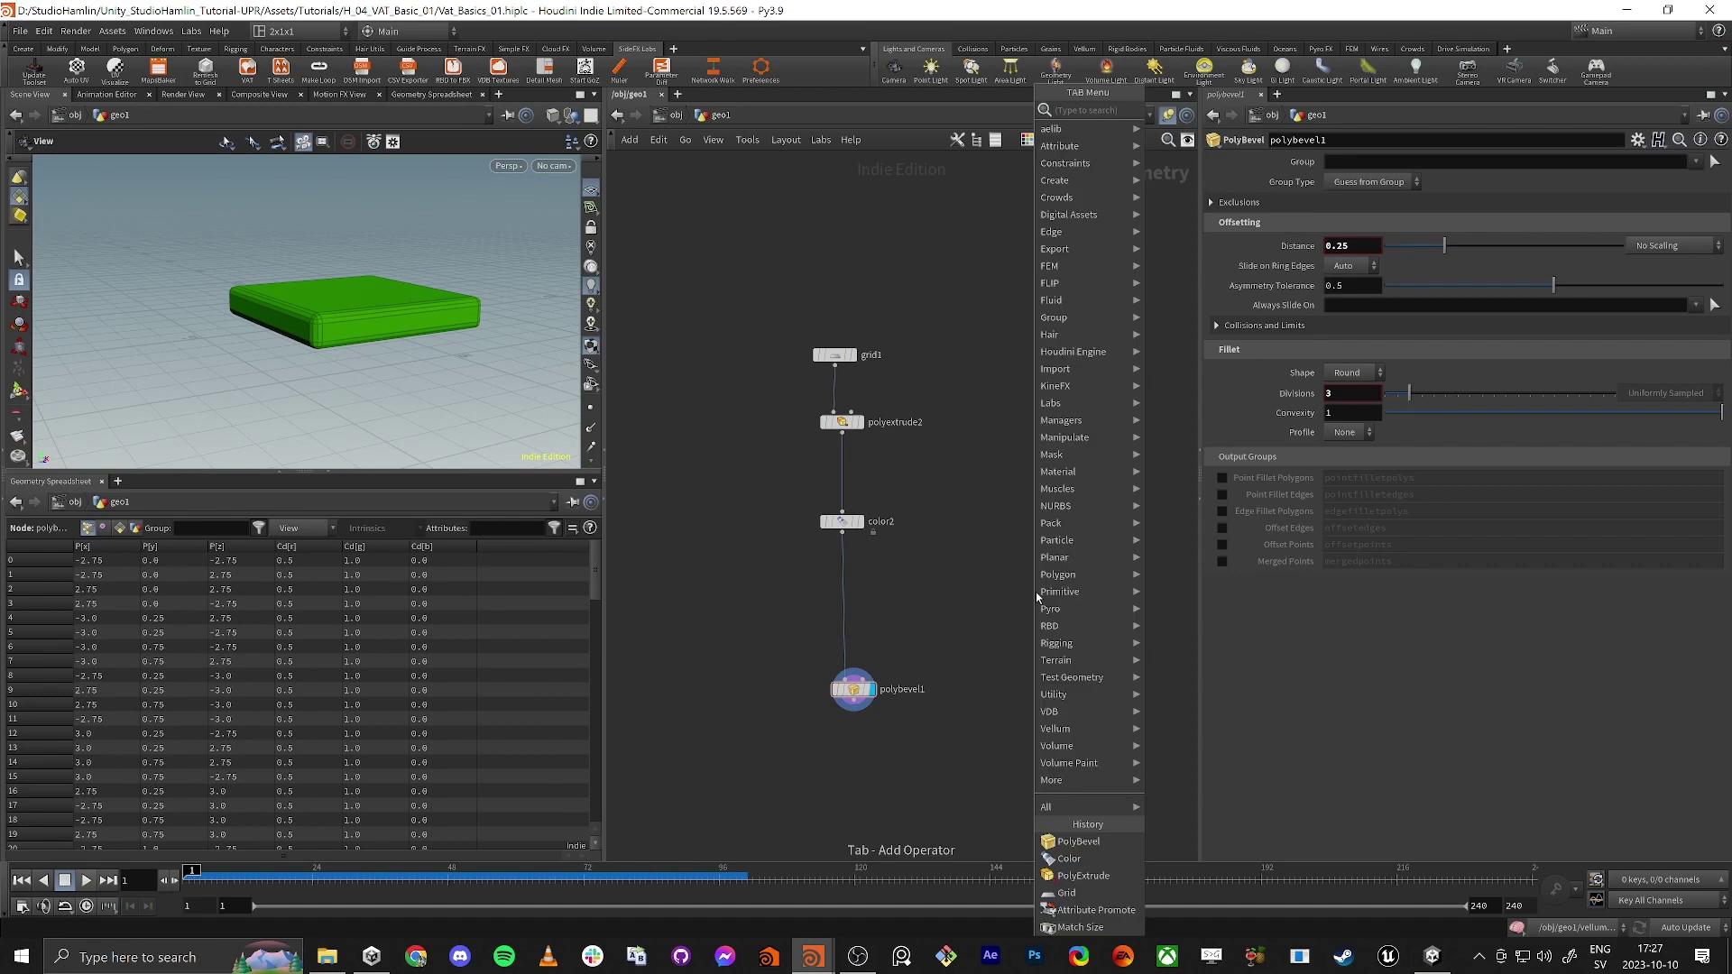
key("Escape")
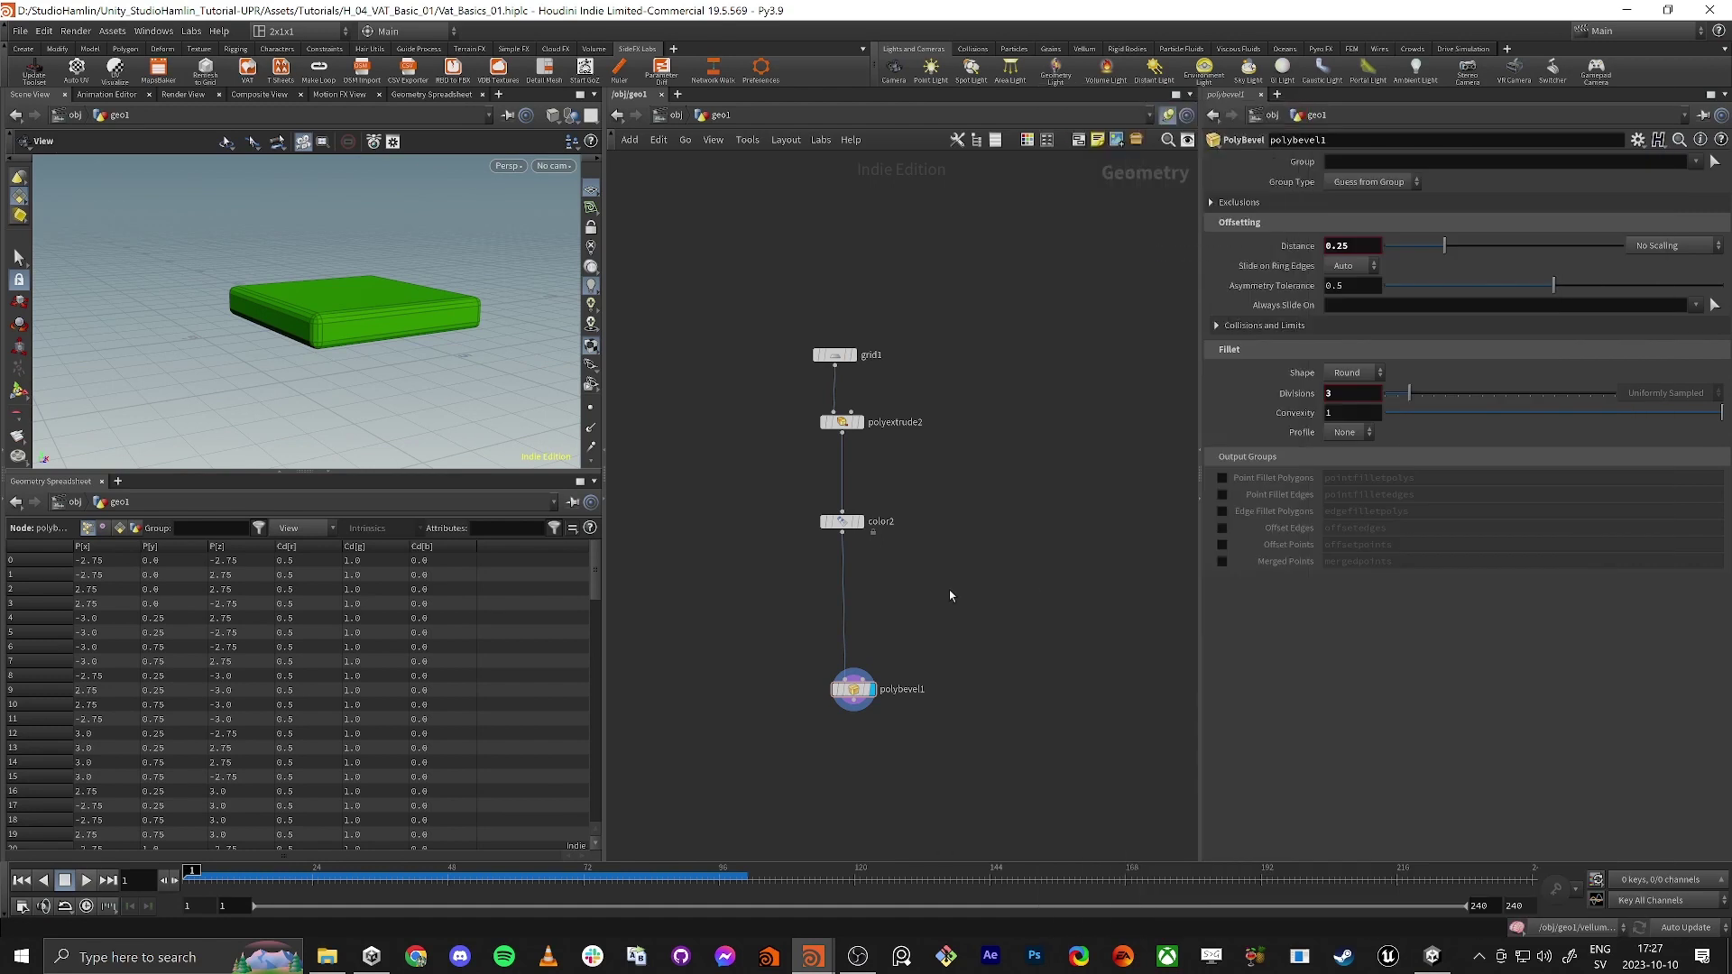
left_click(898, 597)
left_click_drag(843, 533, 845, 680)
left_click_drag(897, 599, 963, 542)
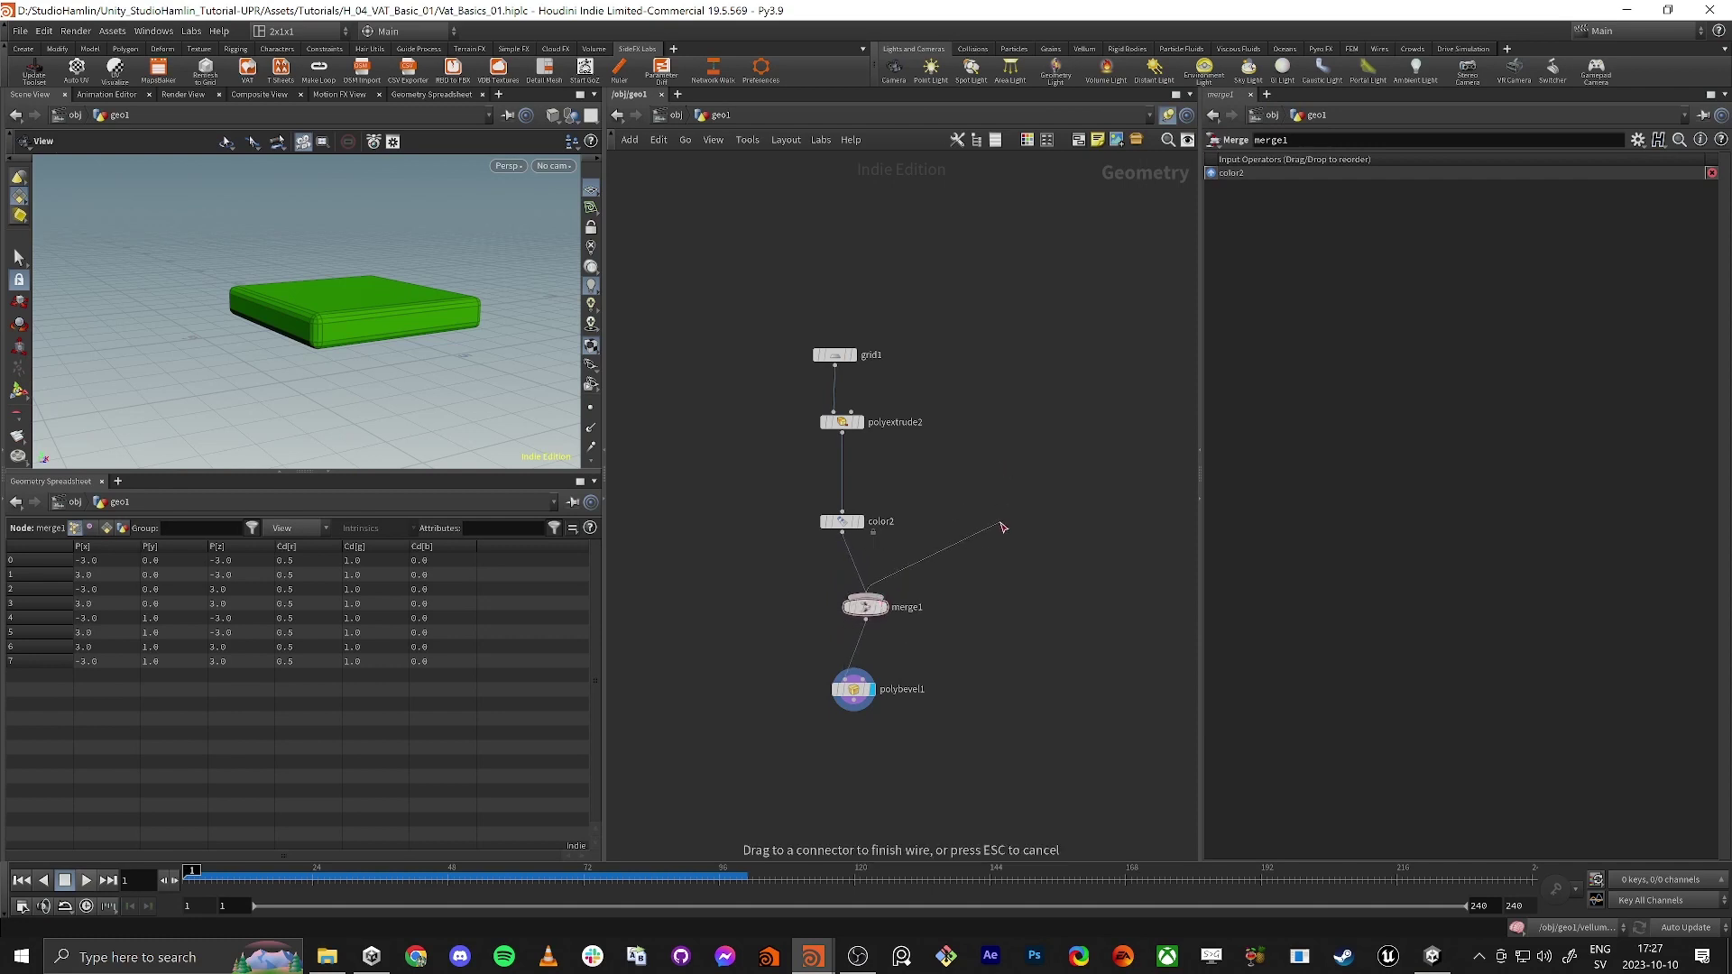
key("Escape")
left_click_drag(839, 691, 862, 738)
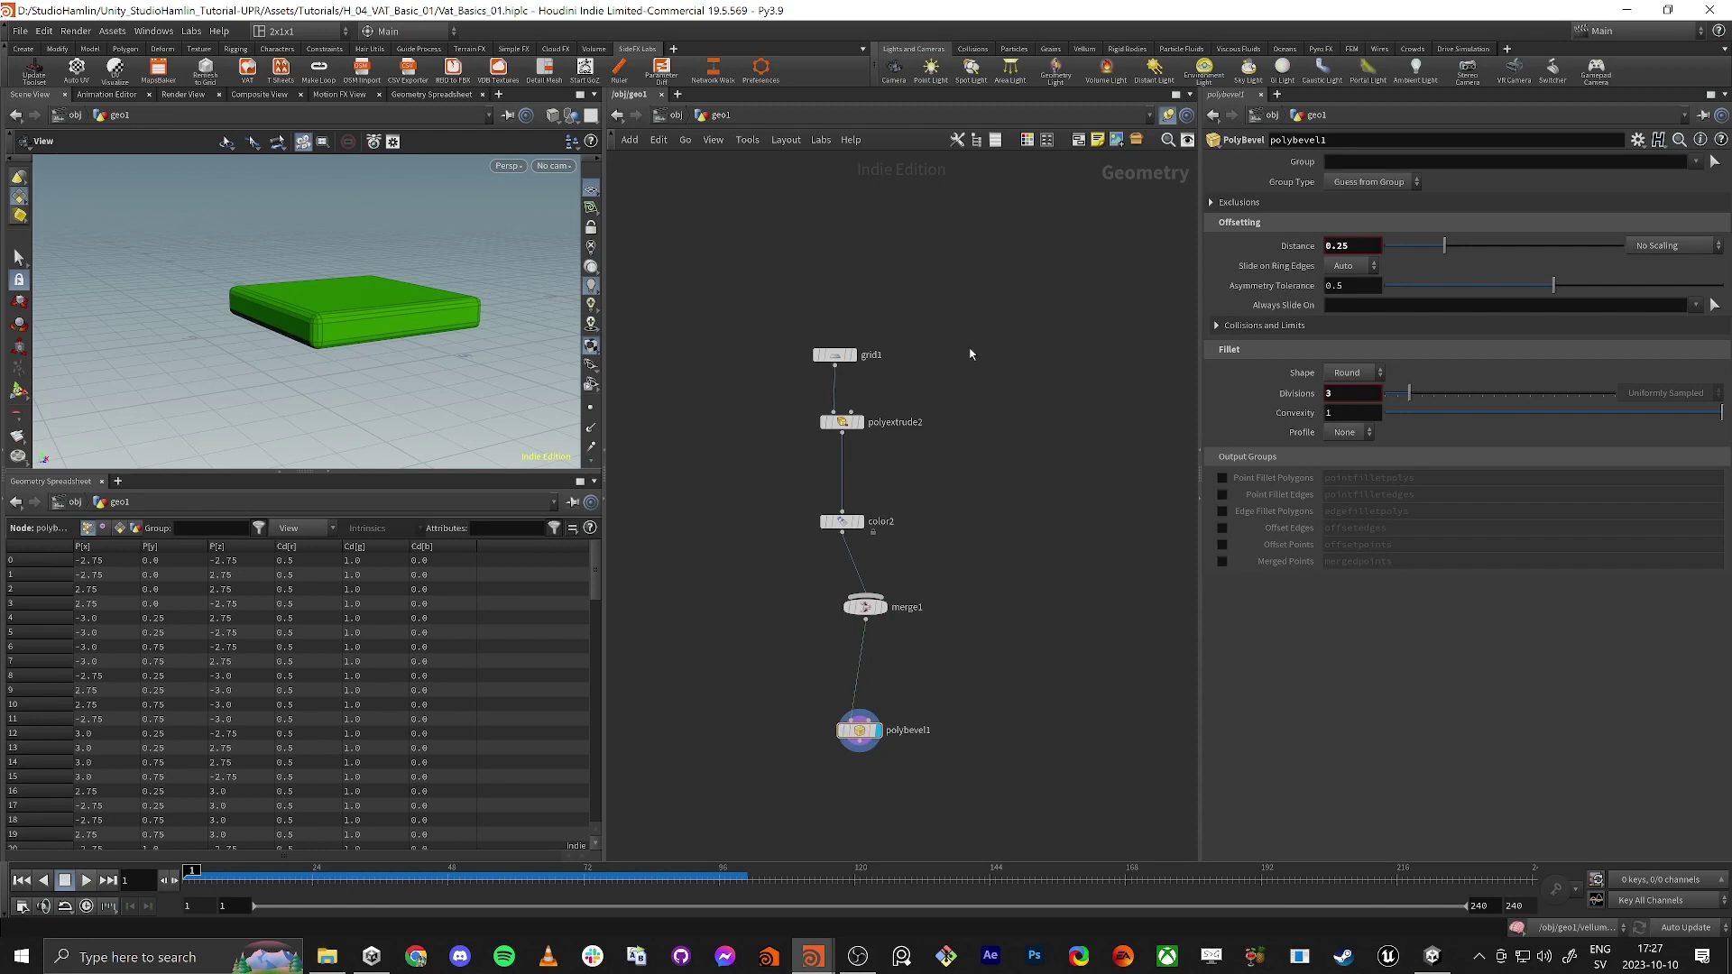
Add a Circle node beside the grid chain as the start of a separate branch.
key("Tab")
type("c")
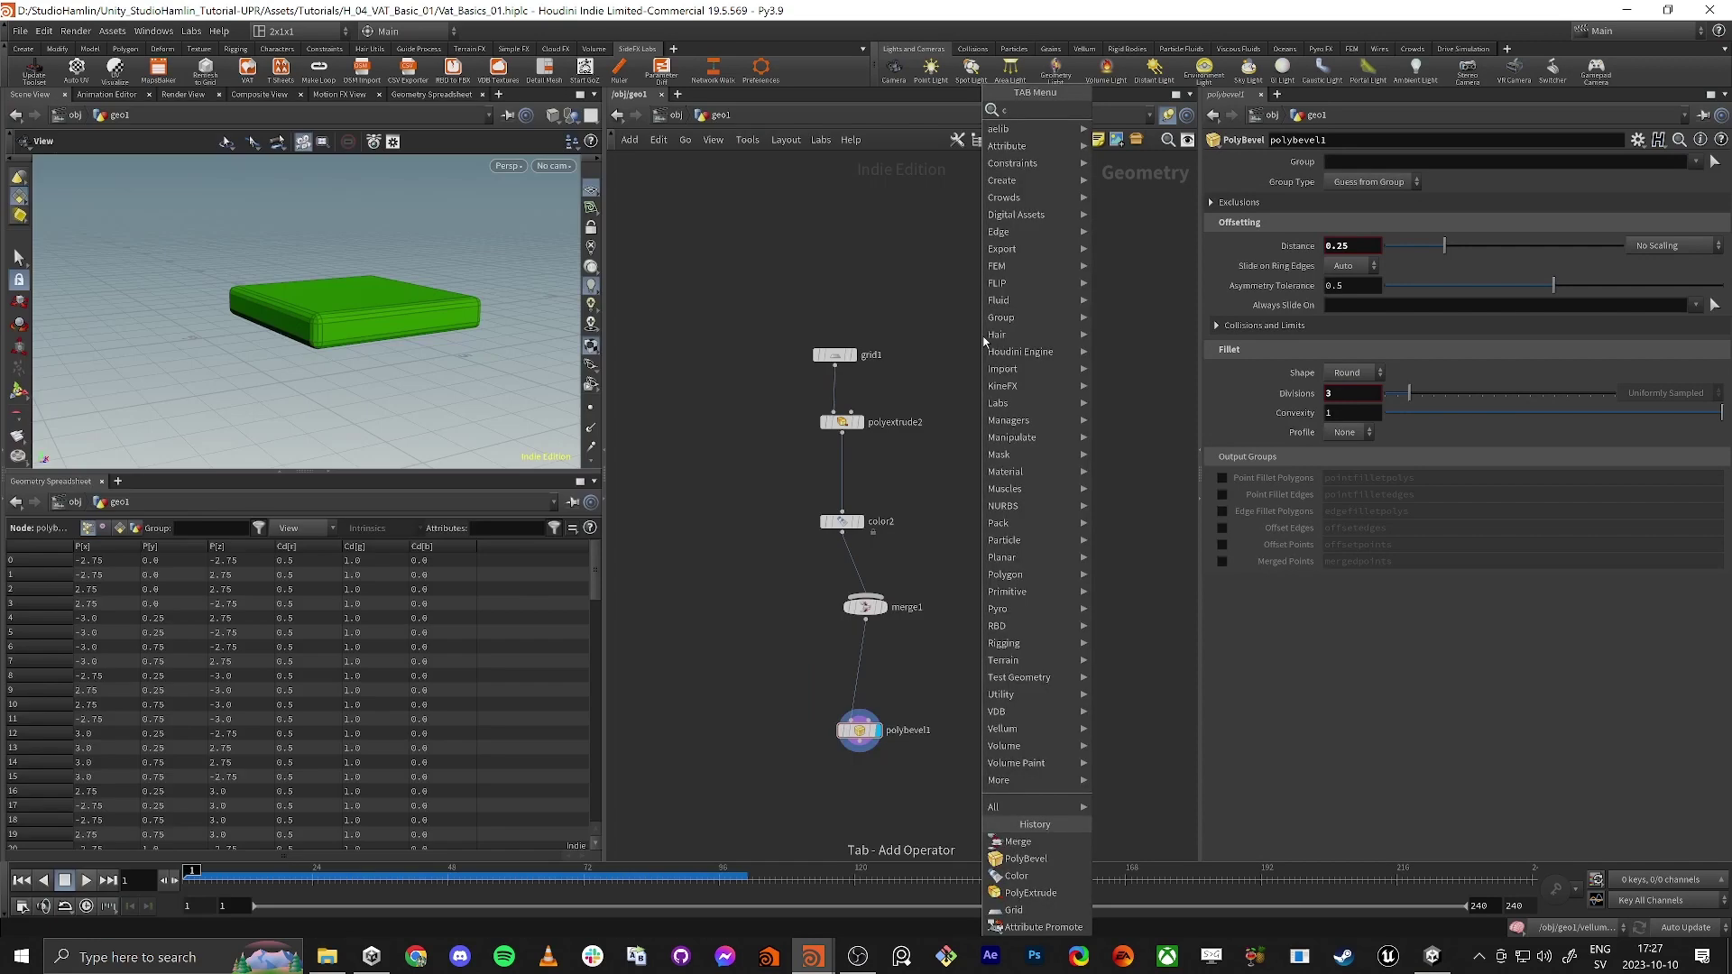
type("ir")
key("Return")
left_click(984, 339)
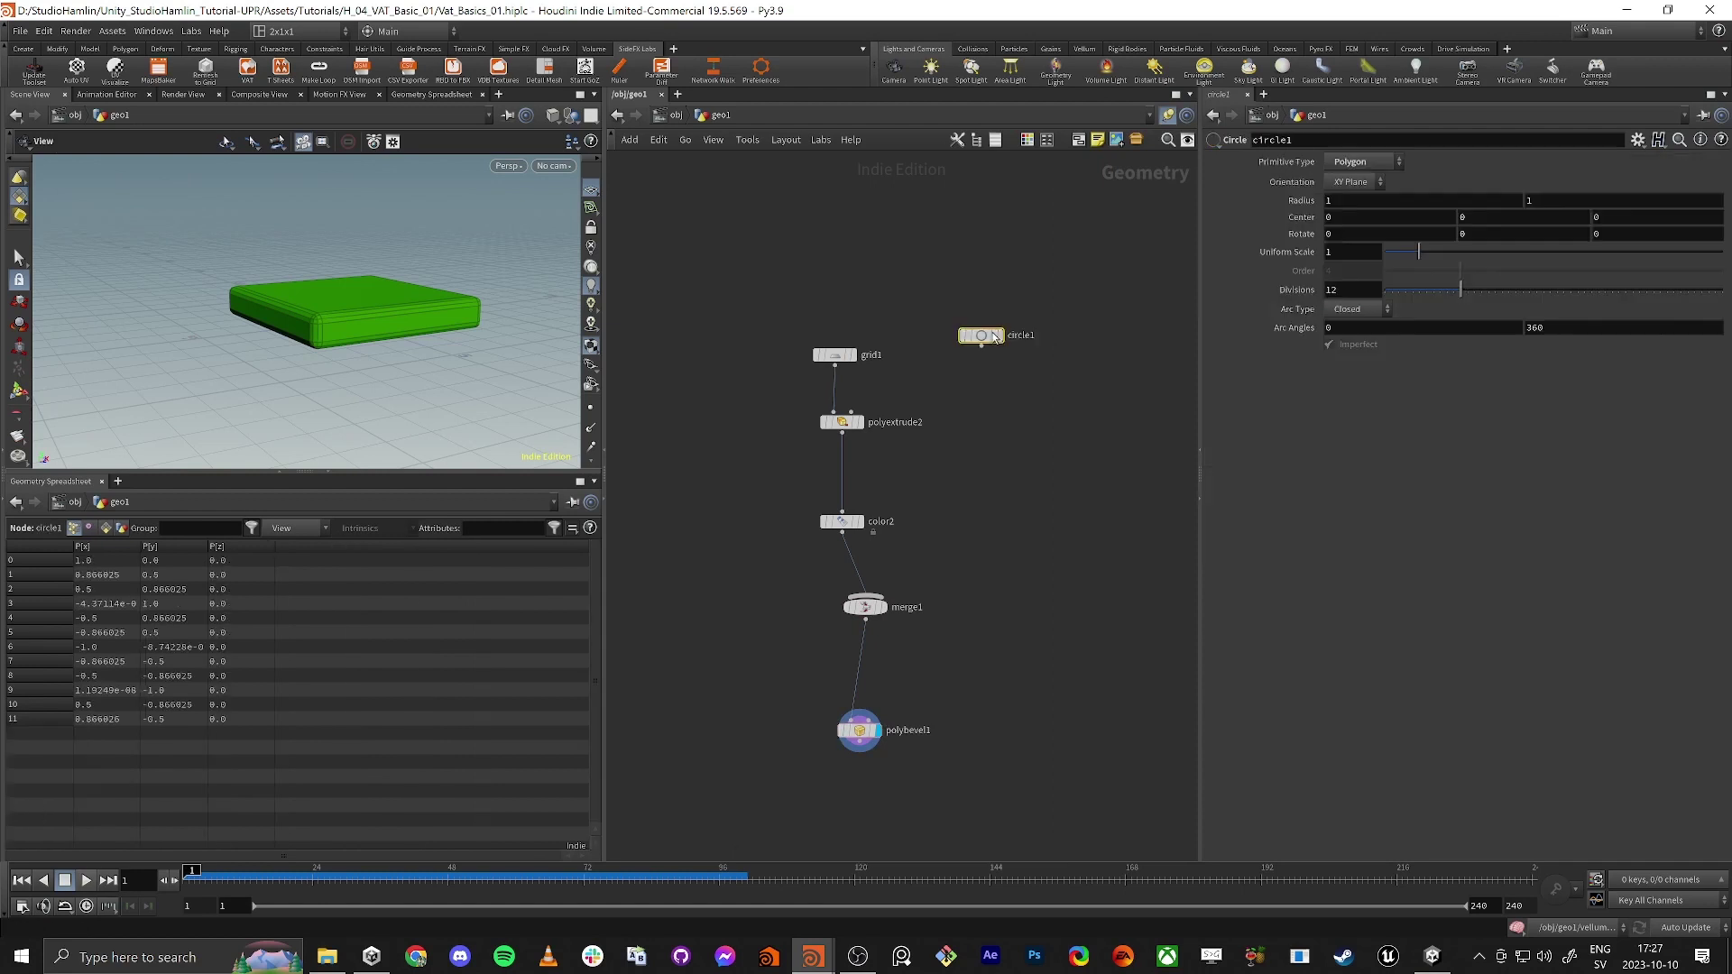
Stack the grid, PolyExtrude and Color nodes in a compact column and move them away from the Merge node.
left_click_drag(758, 322, 844, 405)
key("a")
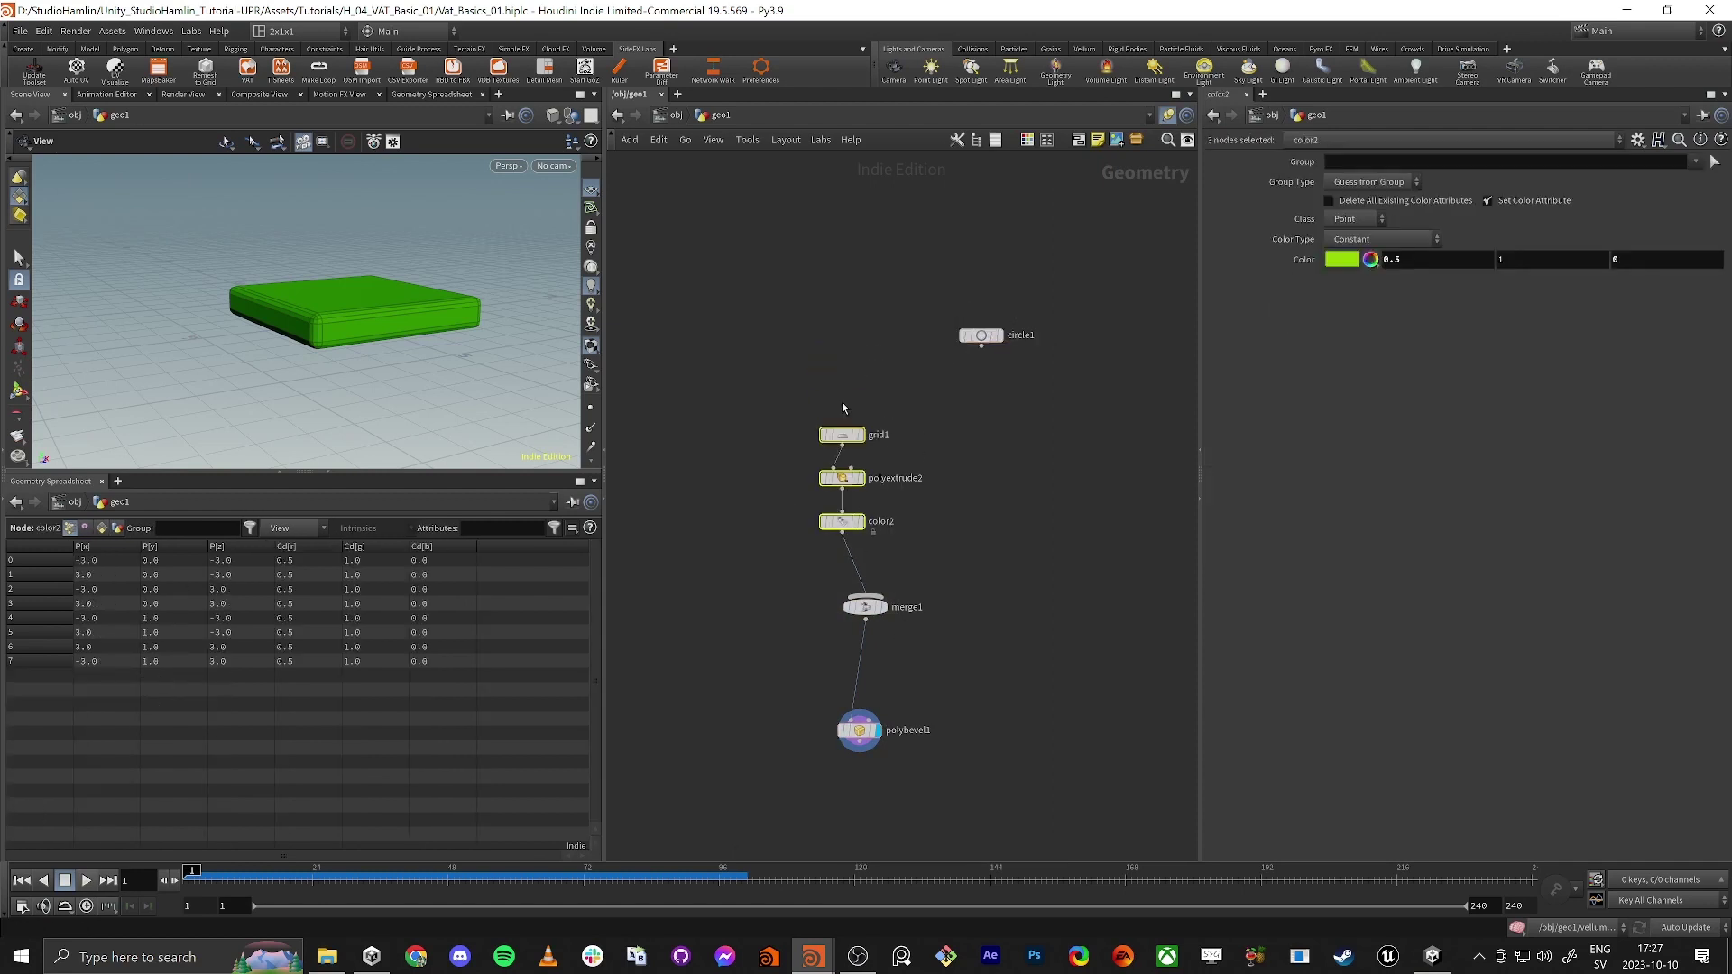
left_click_drag(841, 523, 774, 474)
Mark the base's Color node with a green node color in the network.
left_click_drag(709, 532, 818, 464)
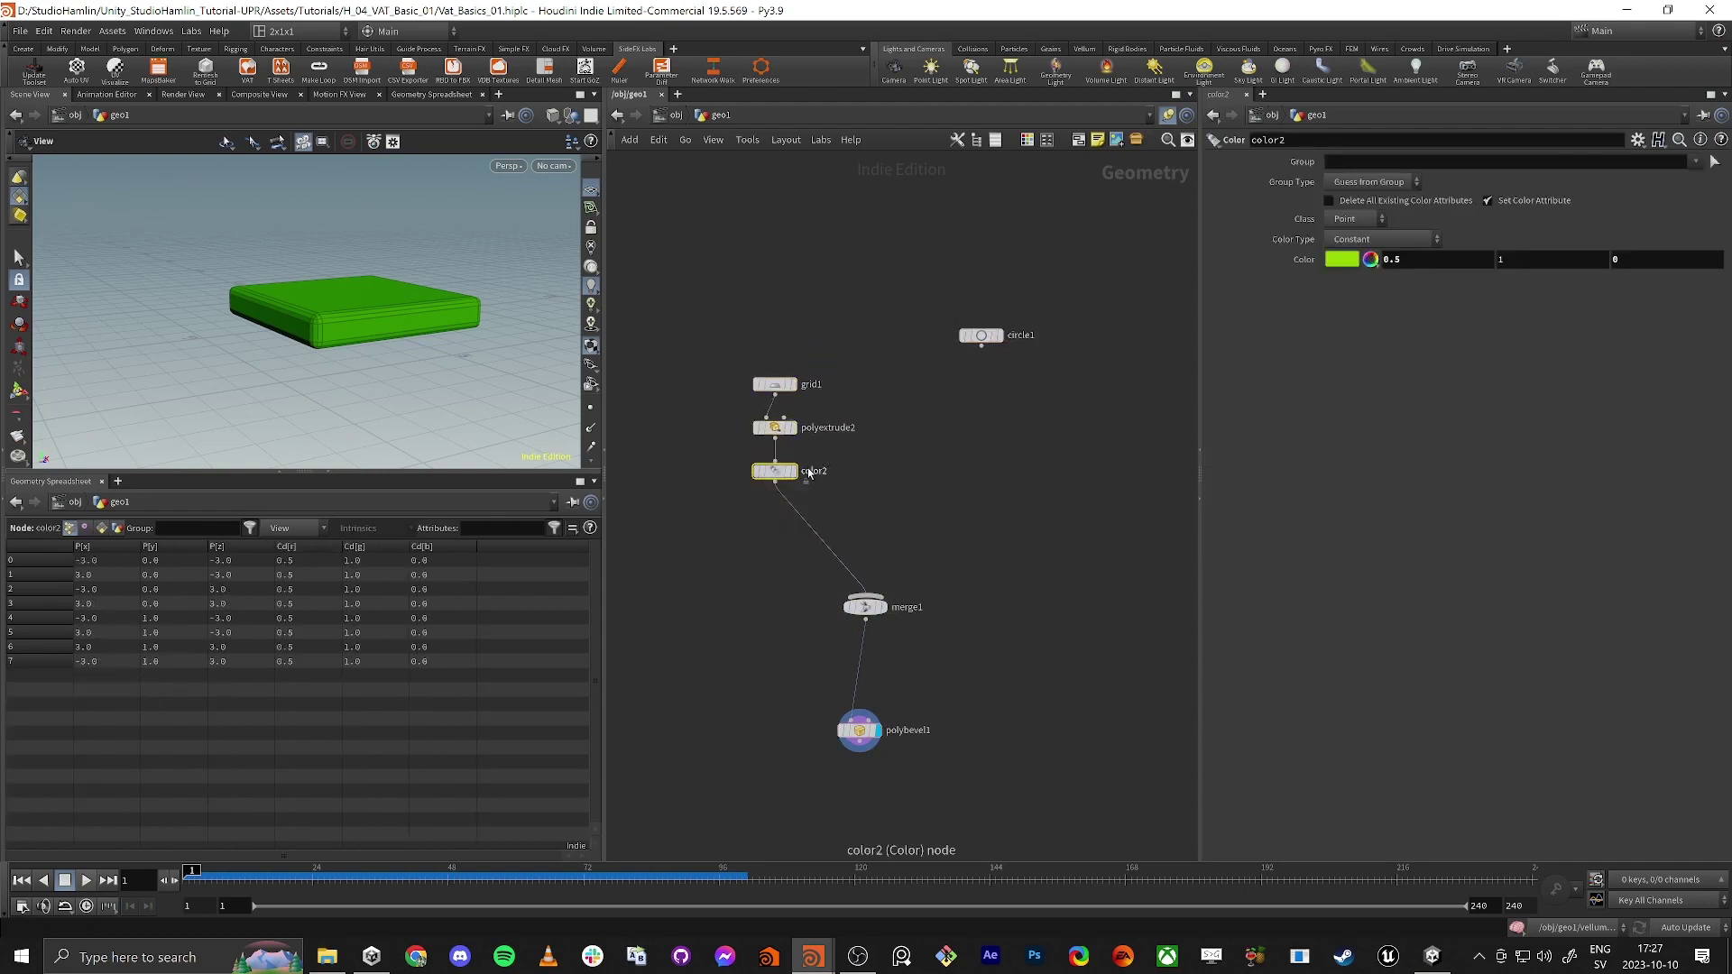
key("c")
left_click(1092, 781)
key("c")
Display the Circle node and template the Merge node as a wireframe reference for the base.
left_click_drag(935, 309, 1016, 361)
left_click(1000, 336)
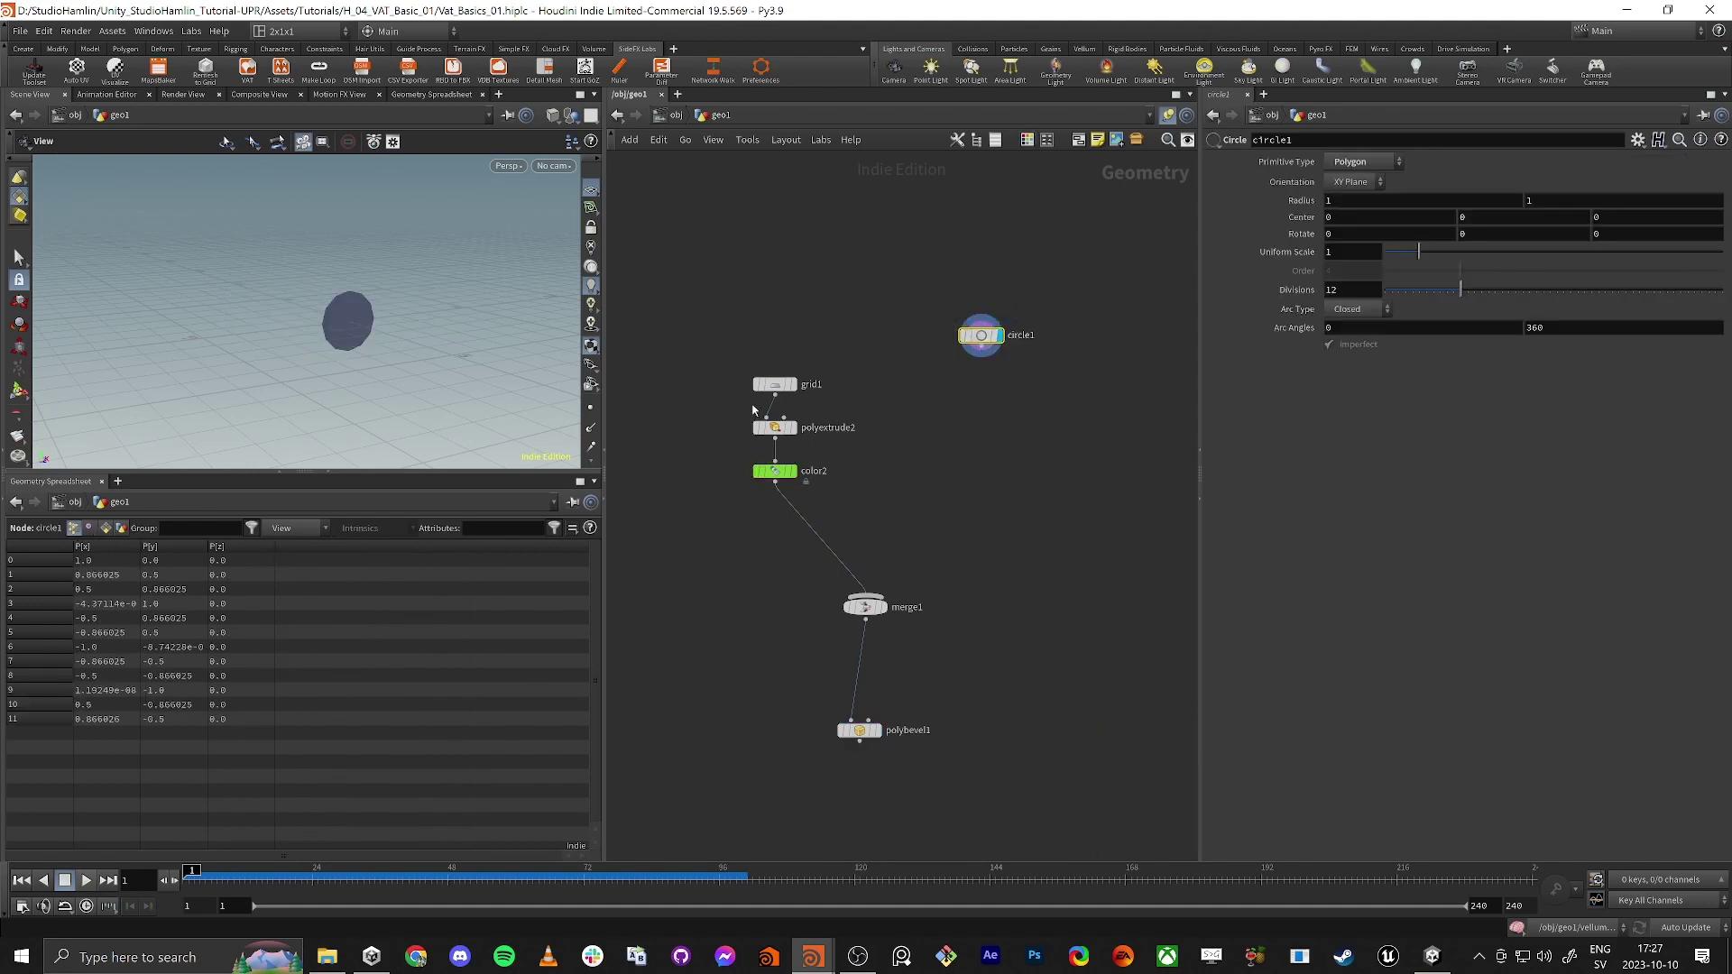
left_click(879, 606)
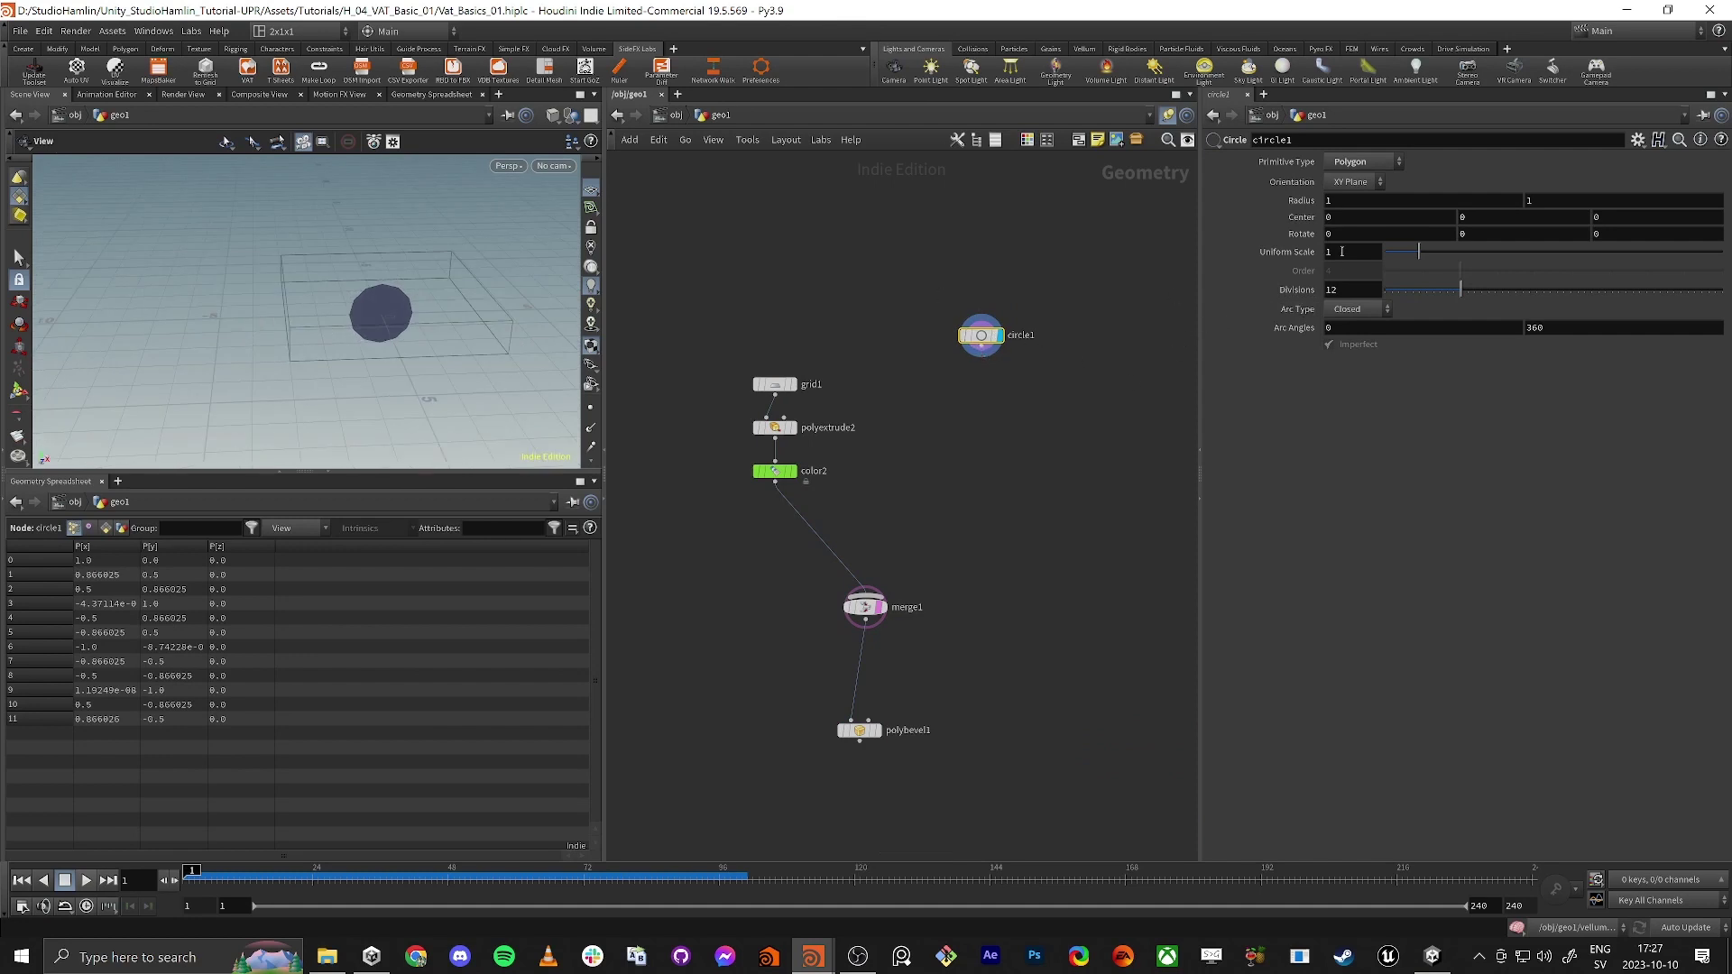
Set both radii of the circle to 2.5.
left_click(1341, 202)
type("2.5")
key("Tab")
type("2.")
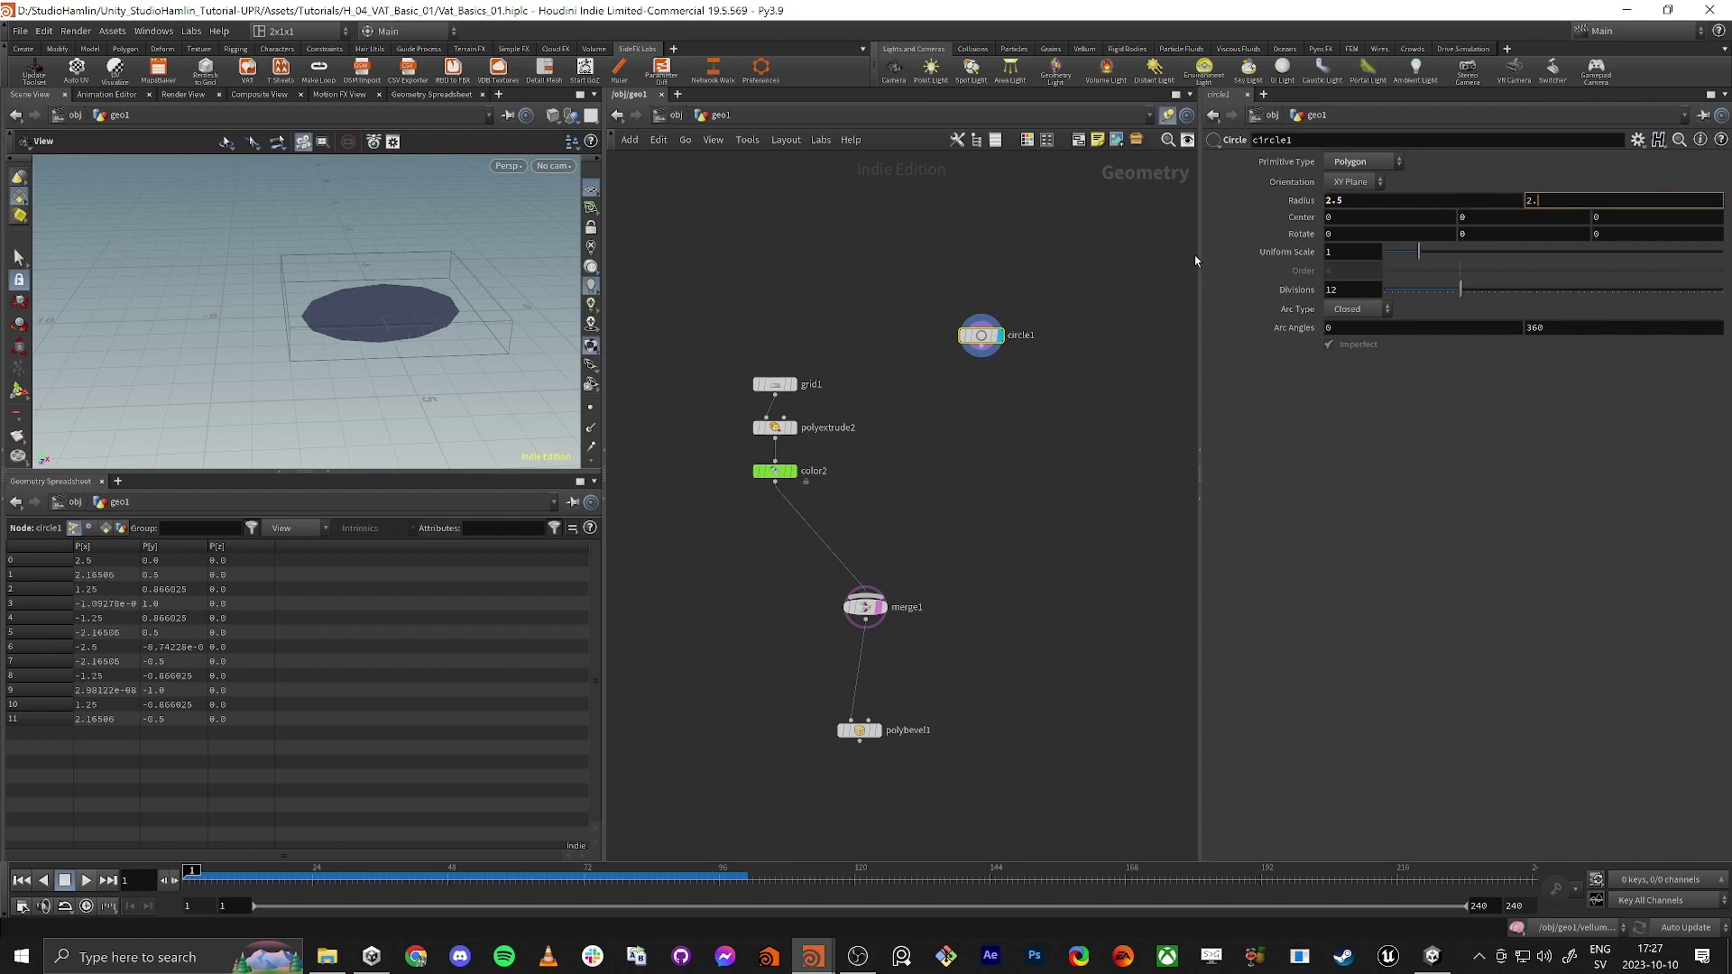
type("5")
key("Return")
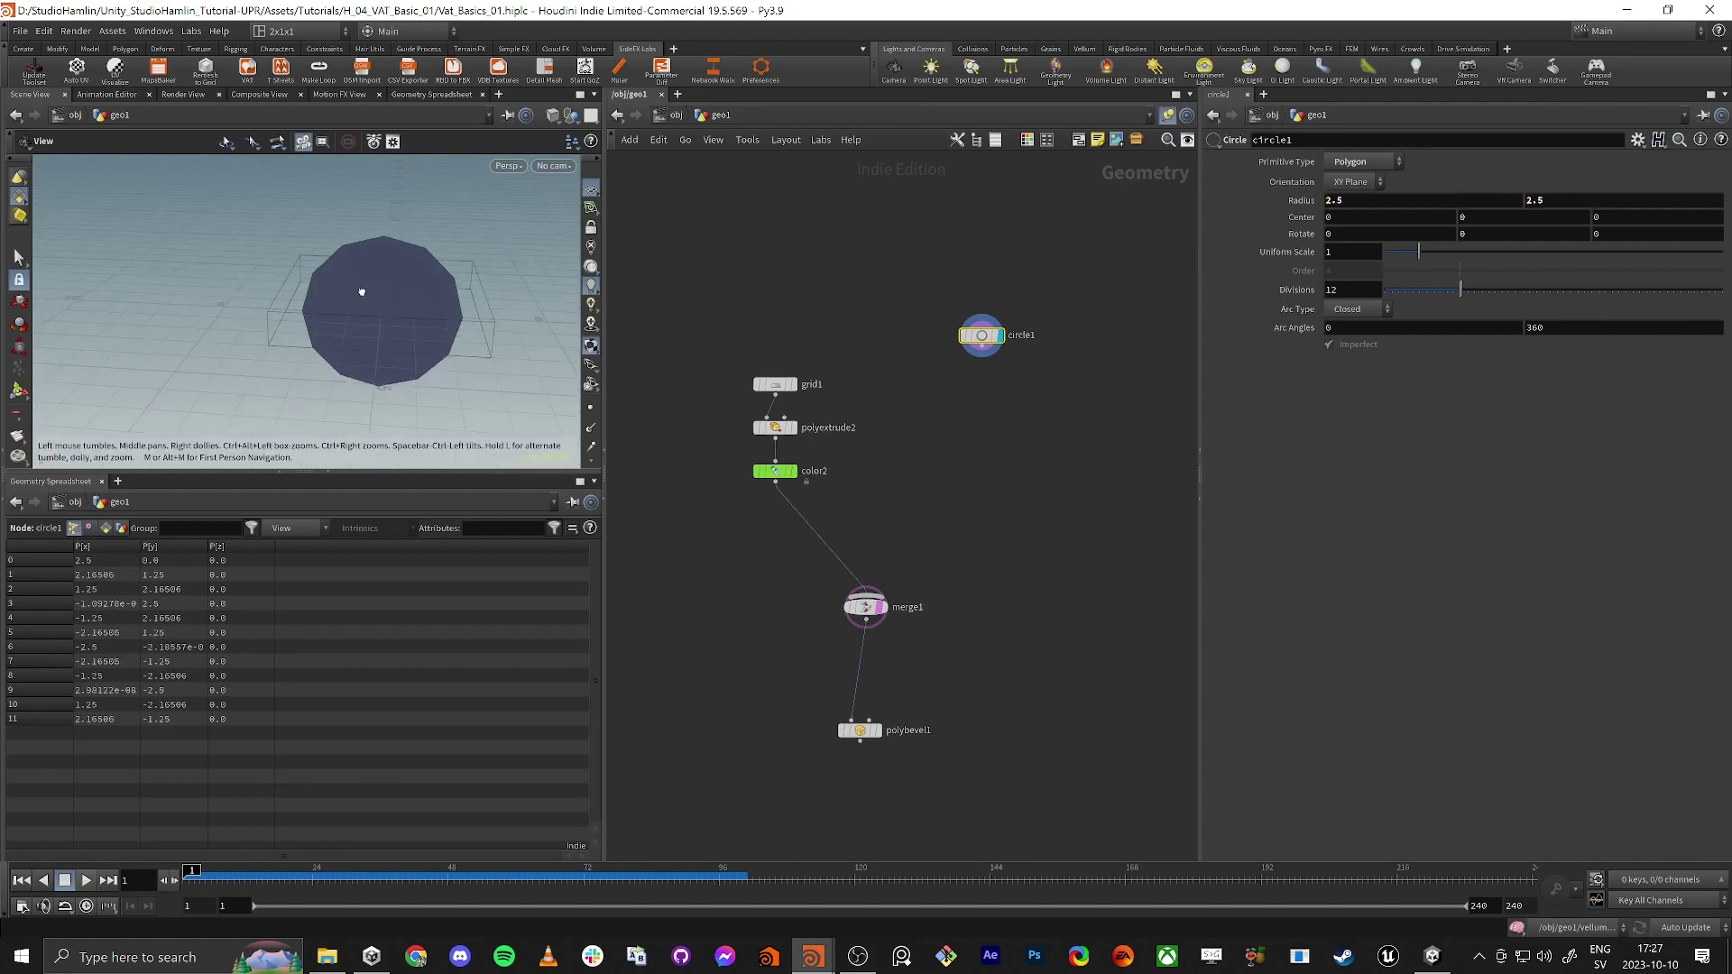
left_click_drag(362, 291, 360, 273)
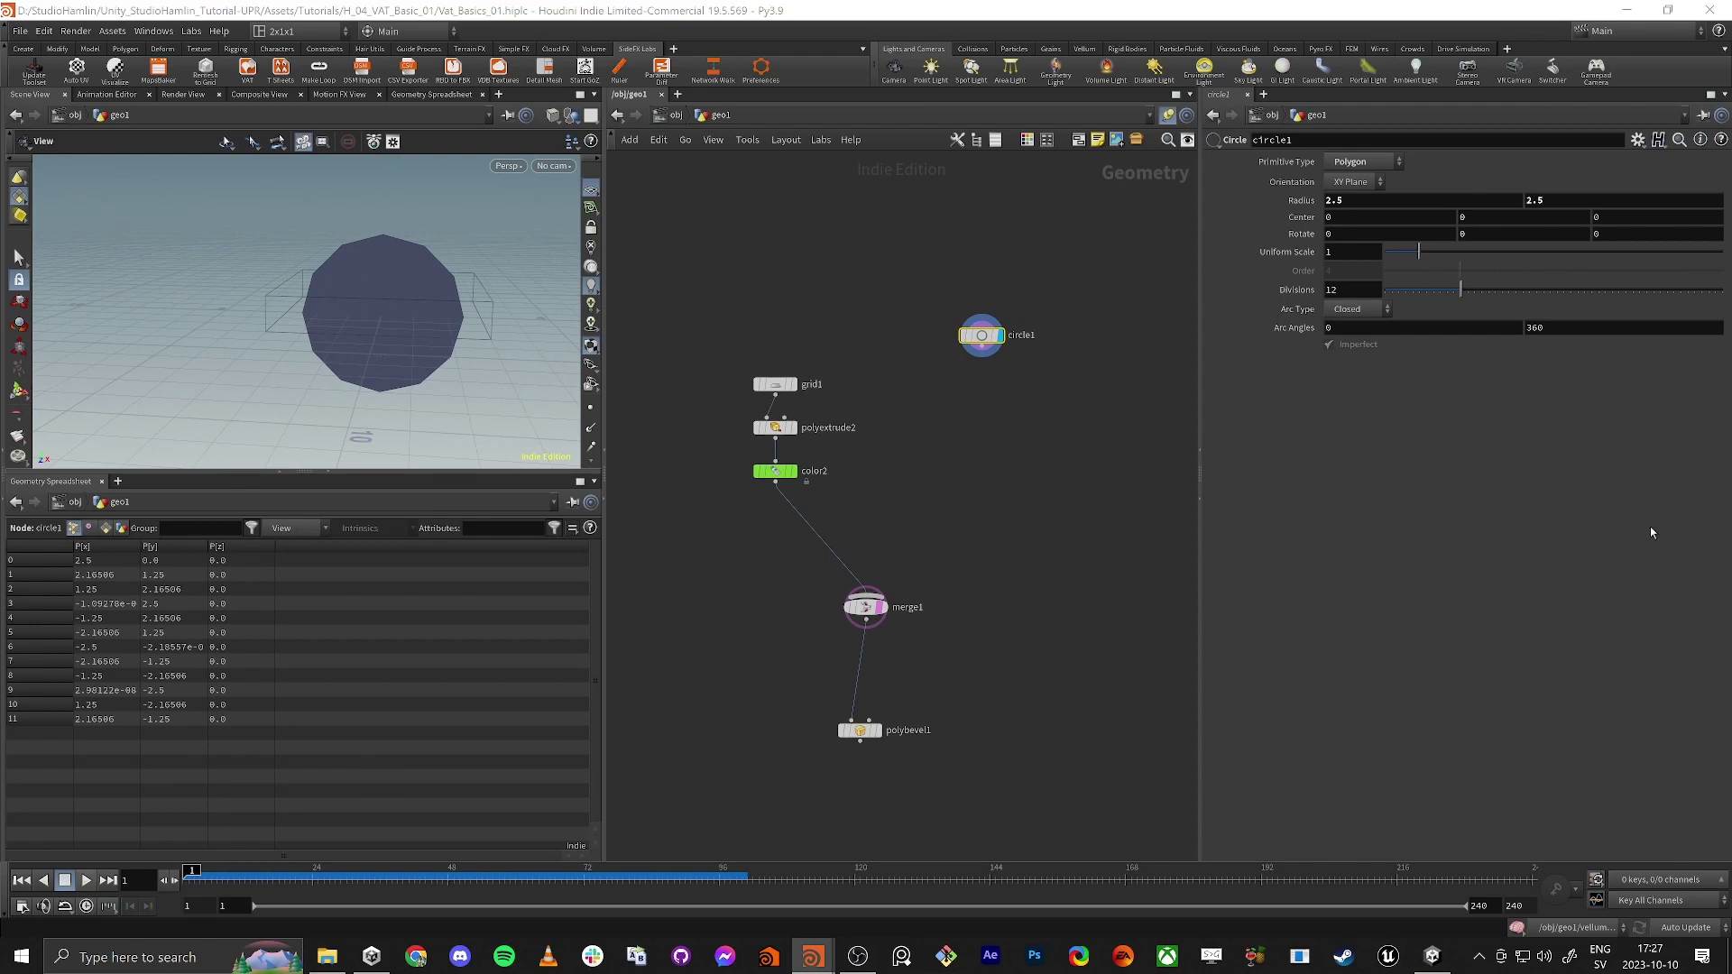
Add a Sweep node after the Circle node and display it.
key("Tab")
type("swe")
key("Return")
left_click(986, 412)
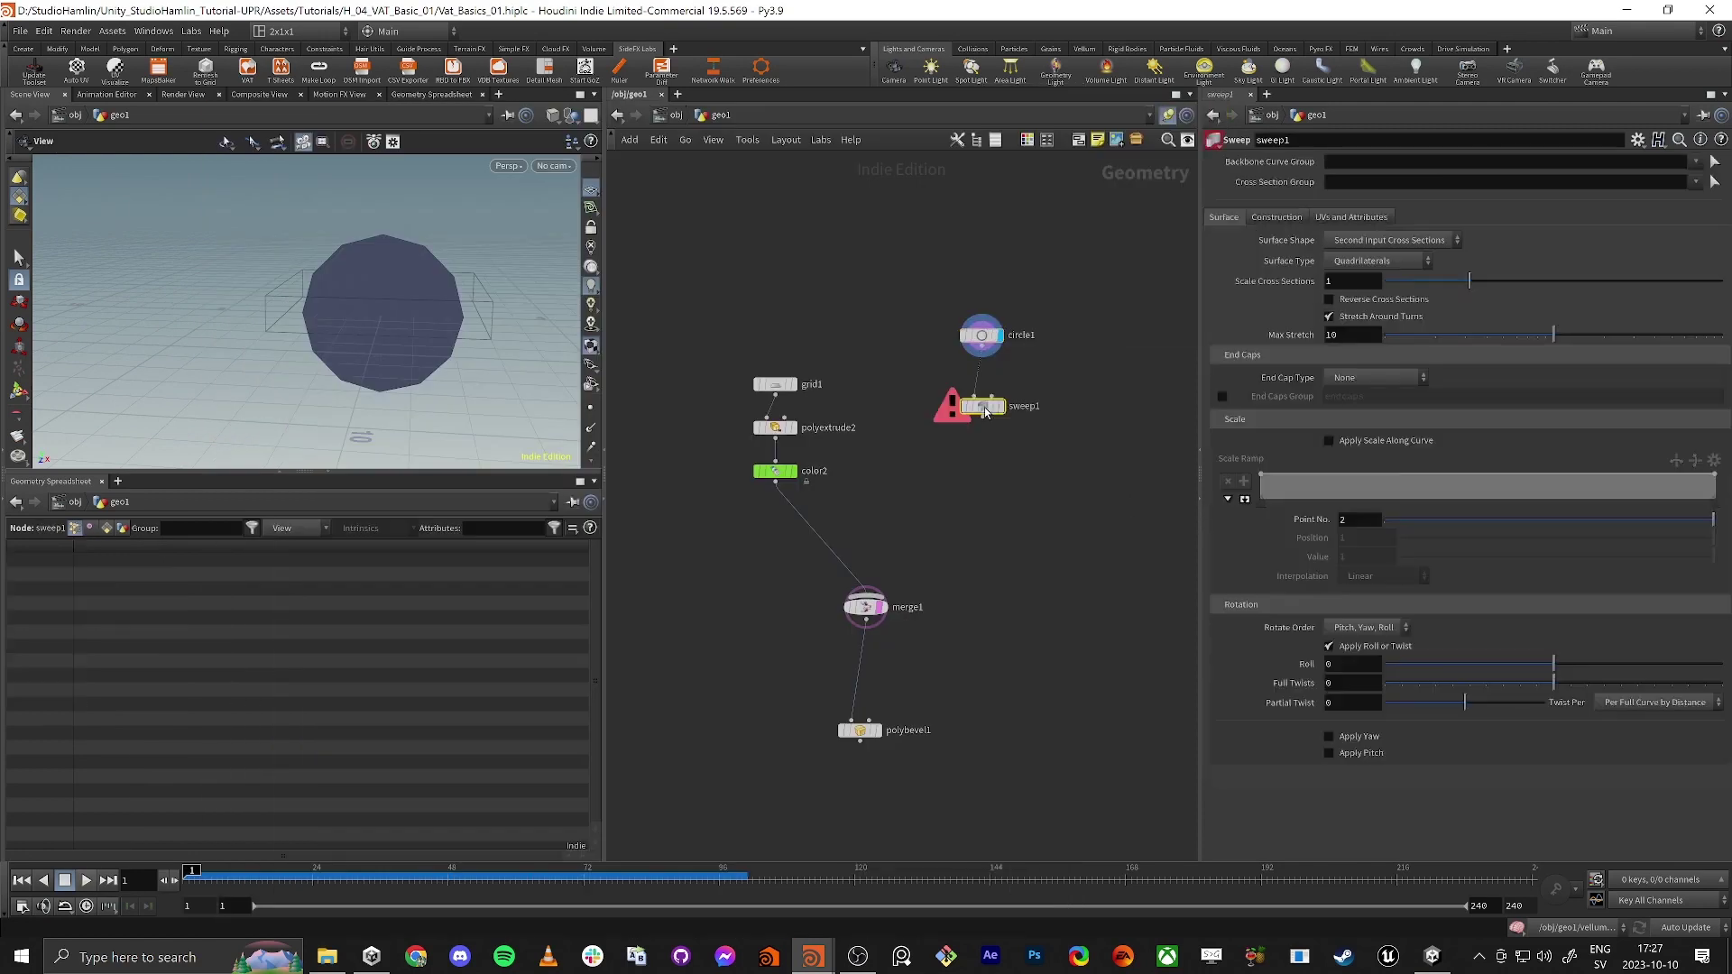
left_click(1005, 413)
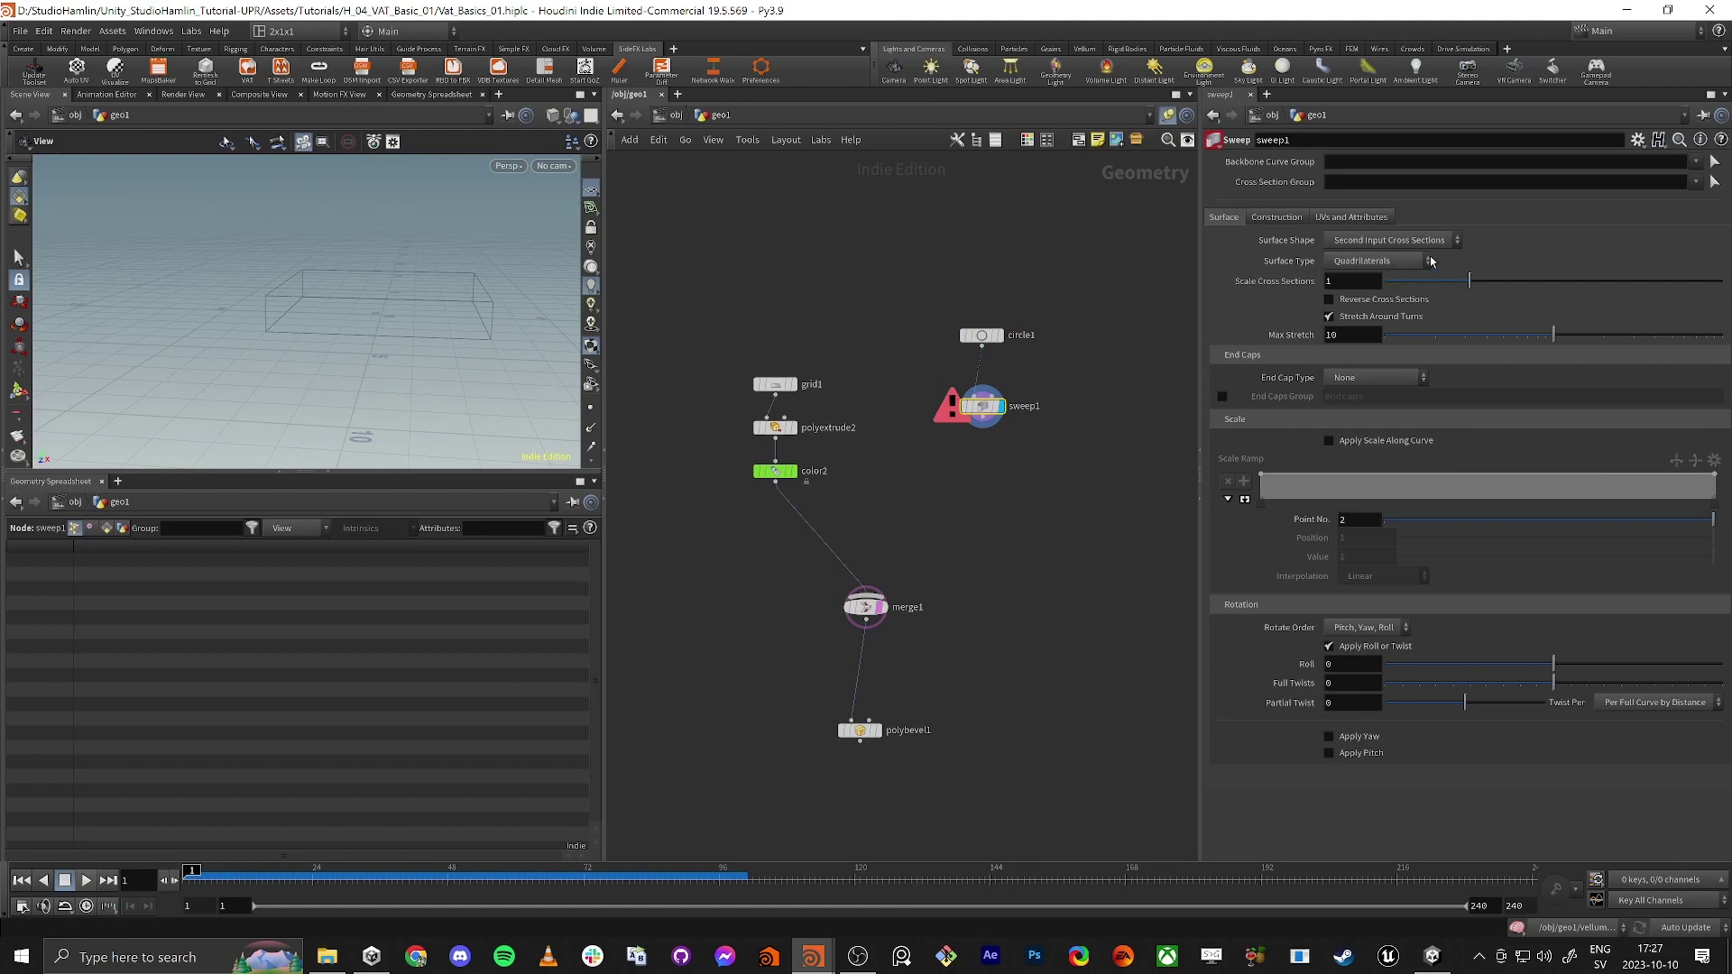
Set the Sweep node's surface shape to Square Tube with a width of 1.
left_click(1383, 241)
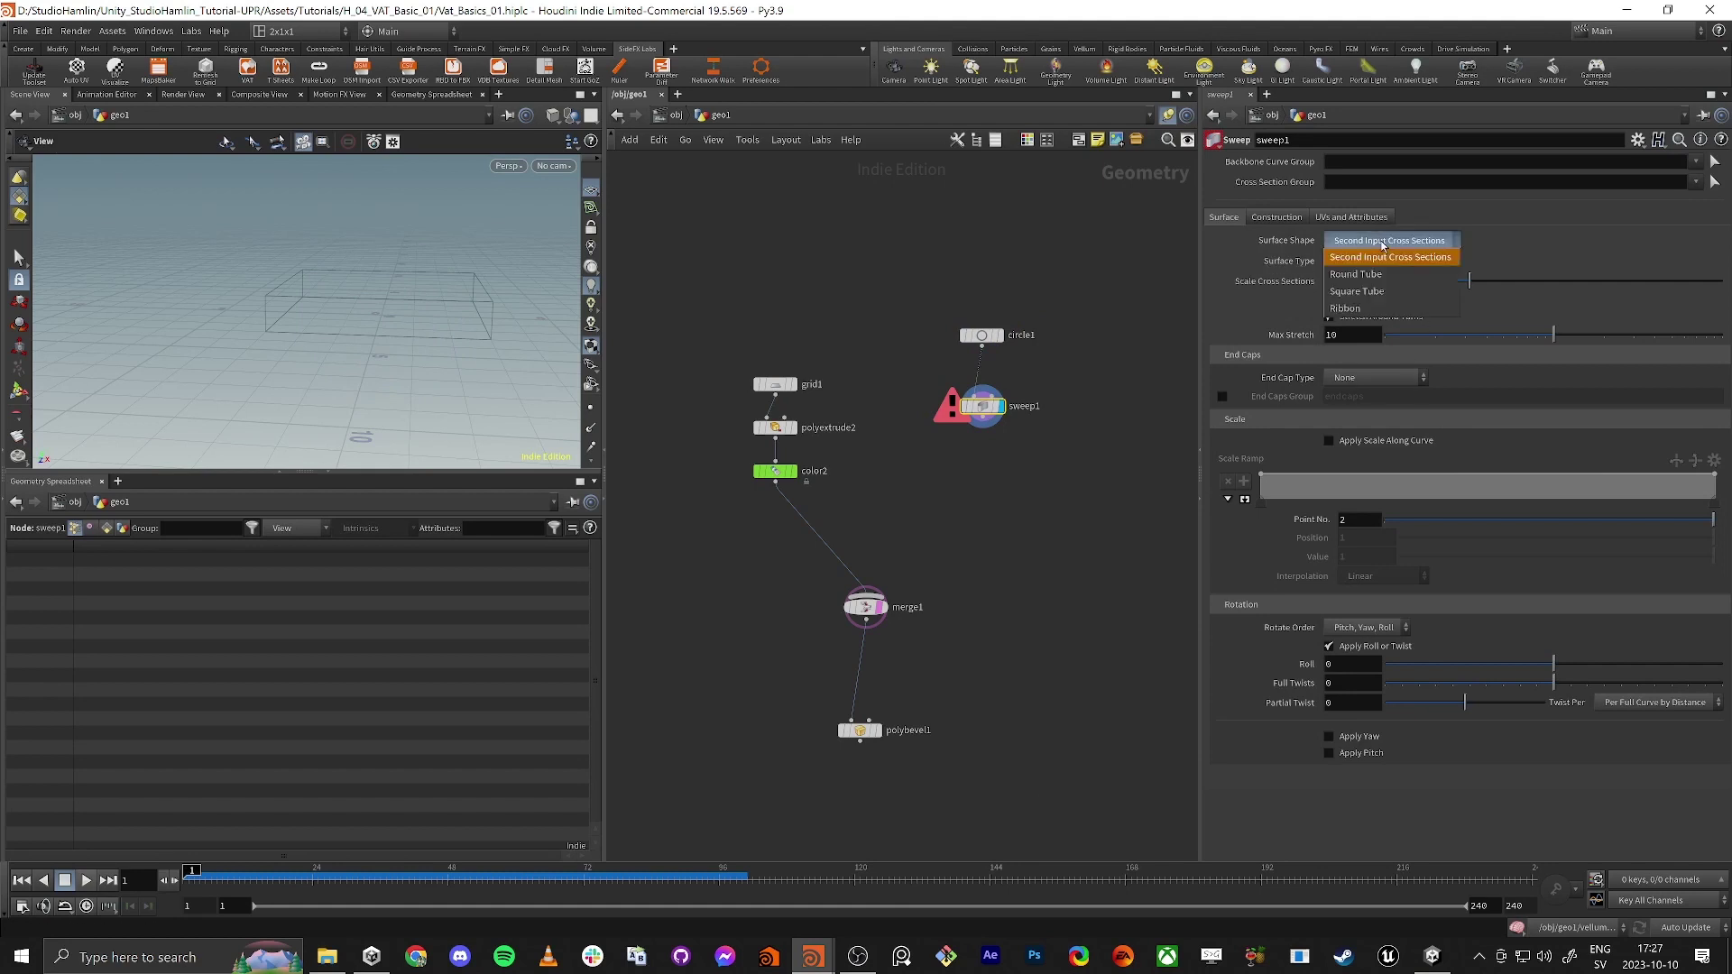
left_click(1387, 292)
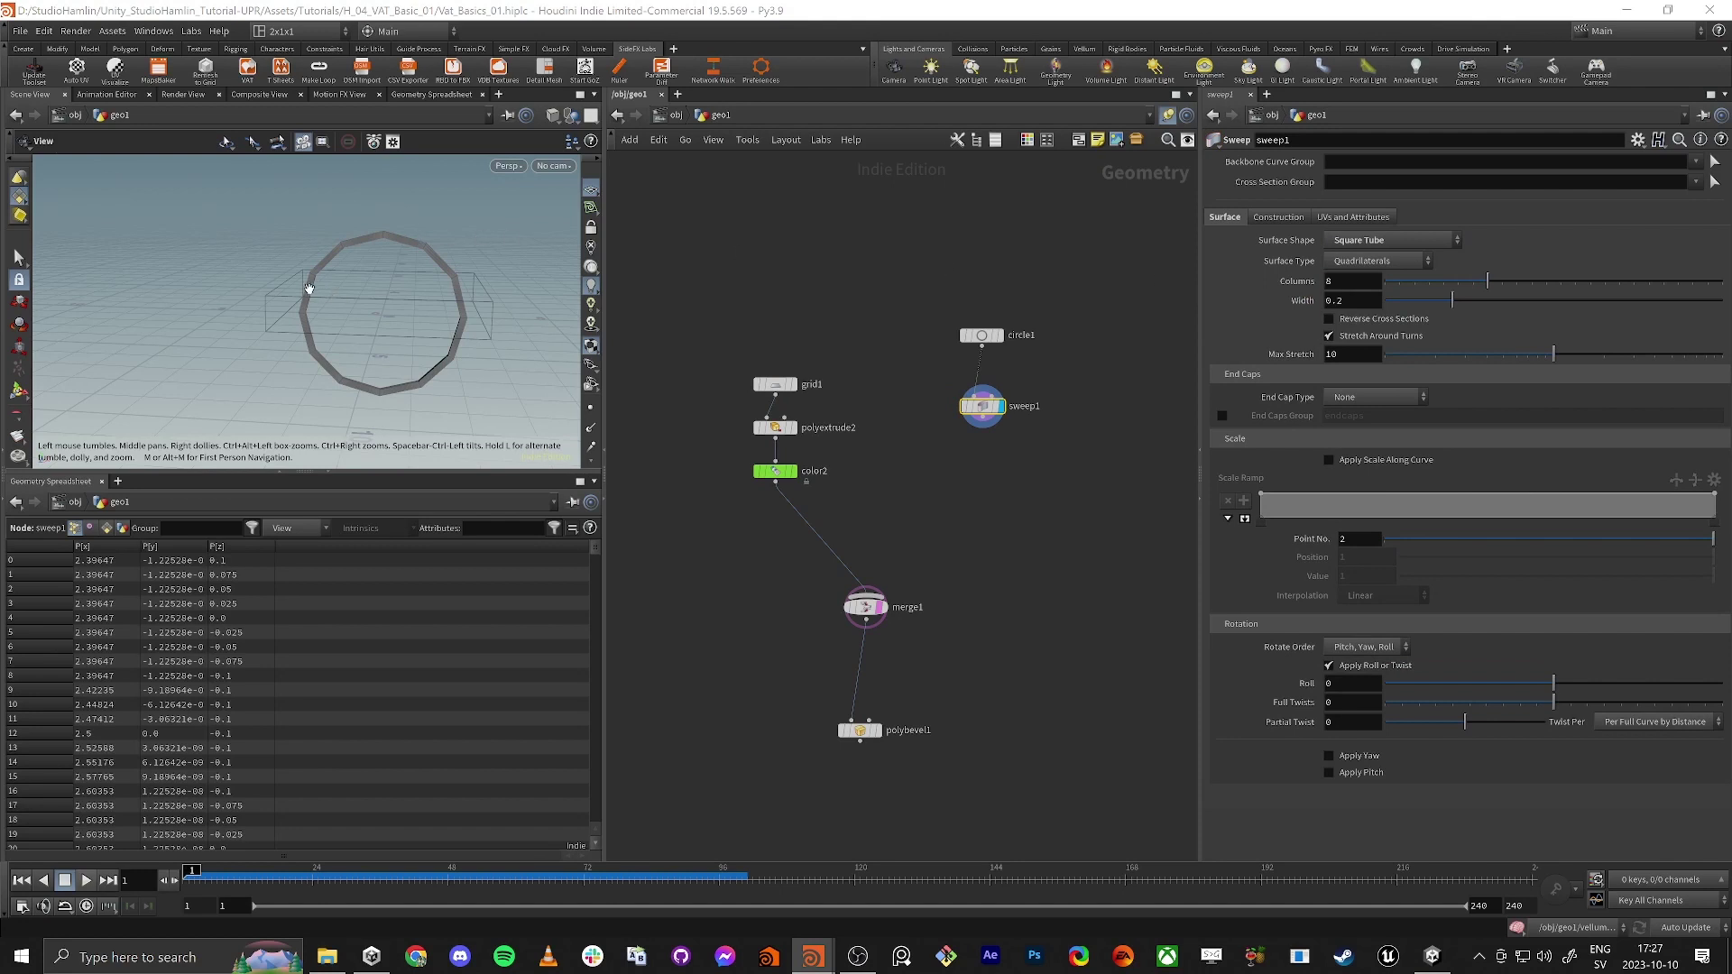
right_click_drag(309, 288, 425, 290)
left_click_drag(425, 290, 333, 336)
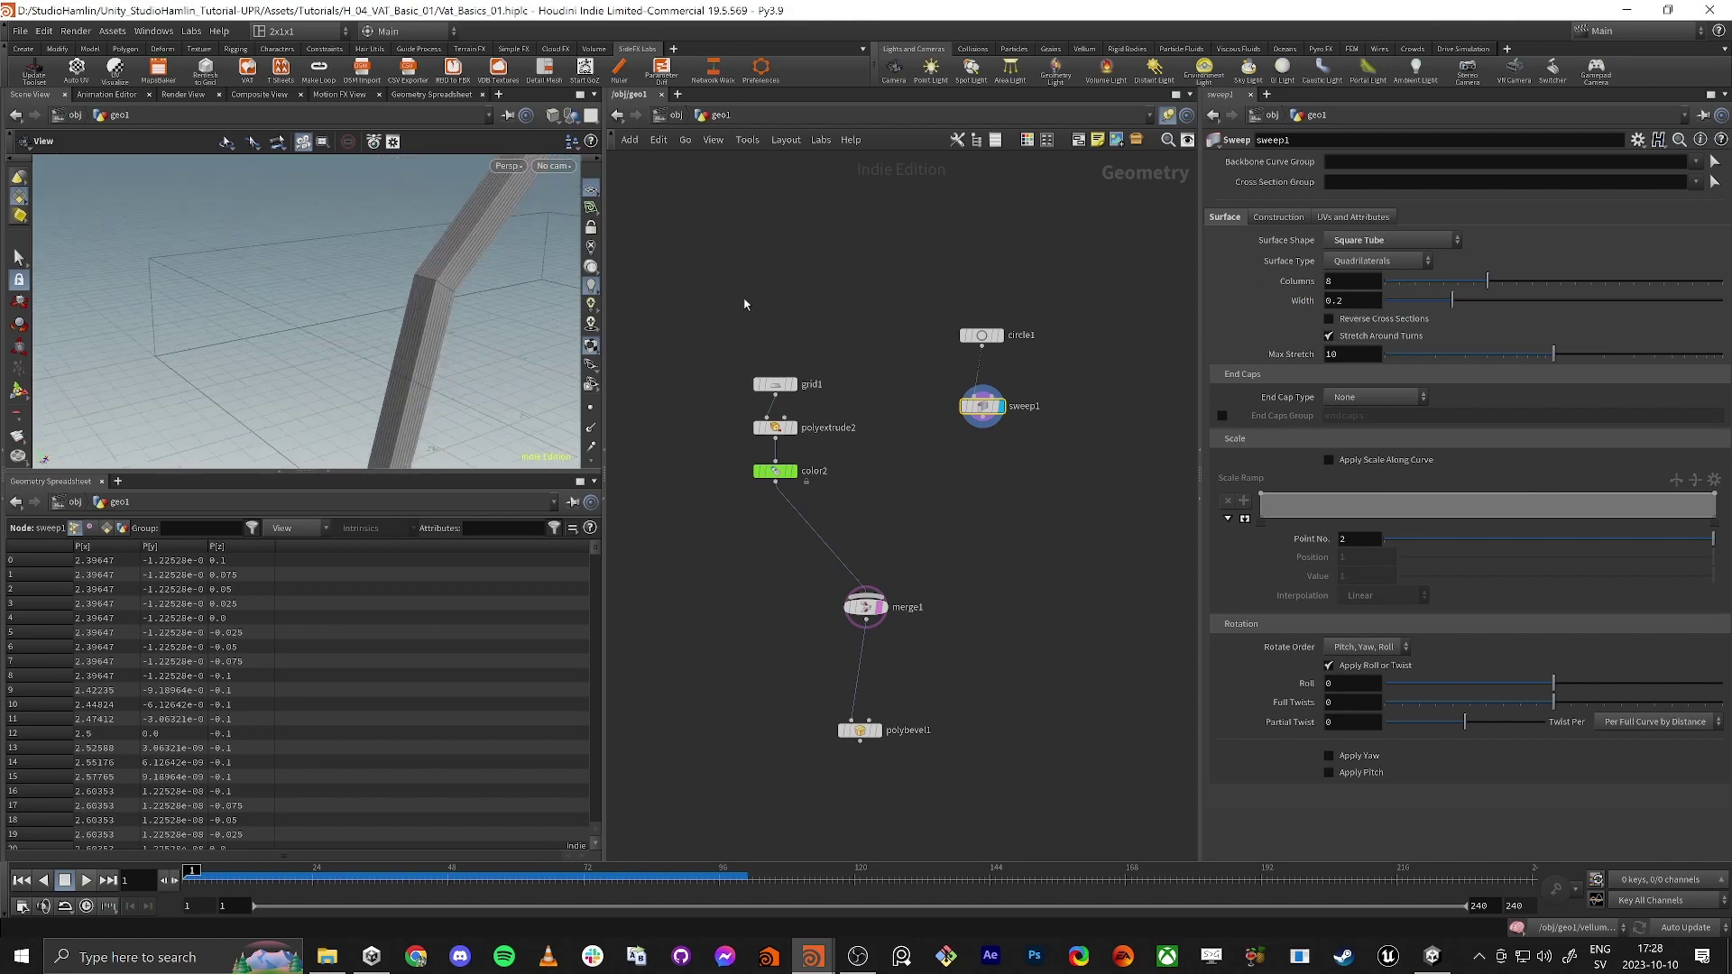
type("1")
key("Tab")
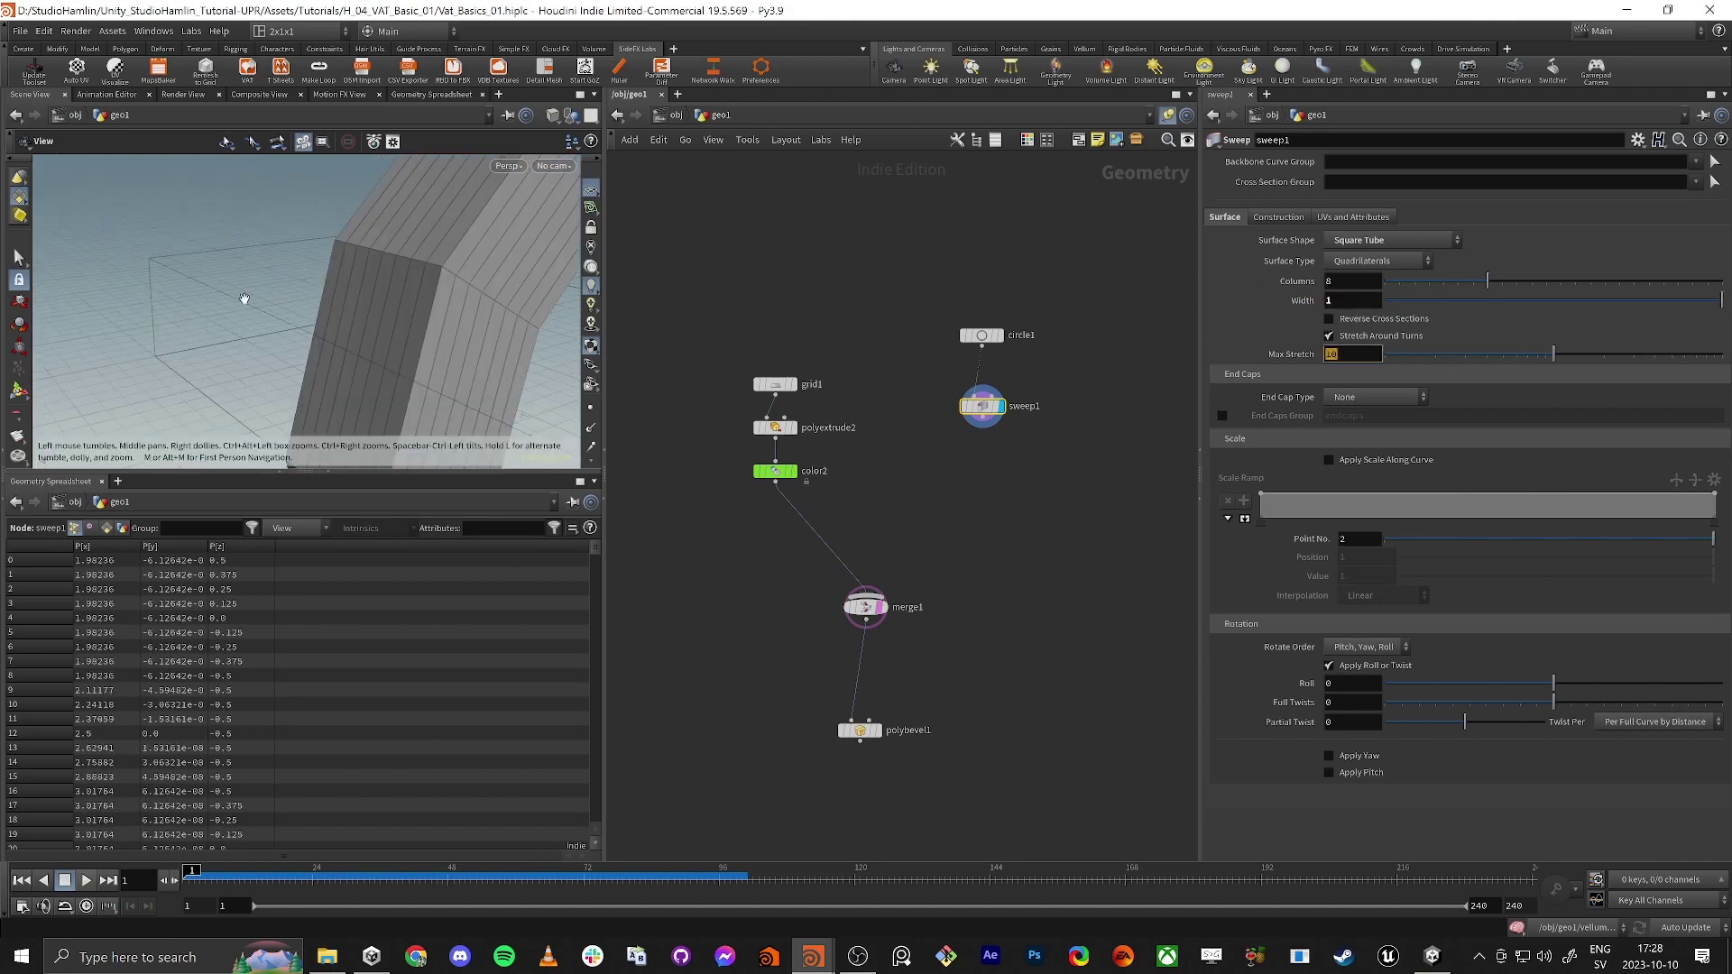
Reduce the Sweep node's columns to 1.
right_click_drag(244, 298, 417, 318)
left_click_drag(418, 319, 379, 306)
middle_click_drag(379, 306, 325, 316)
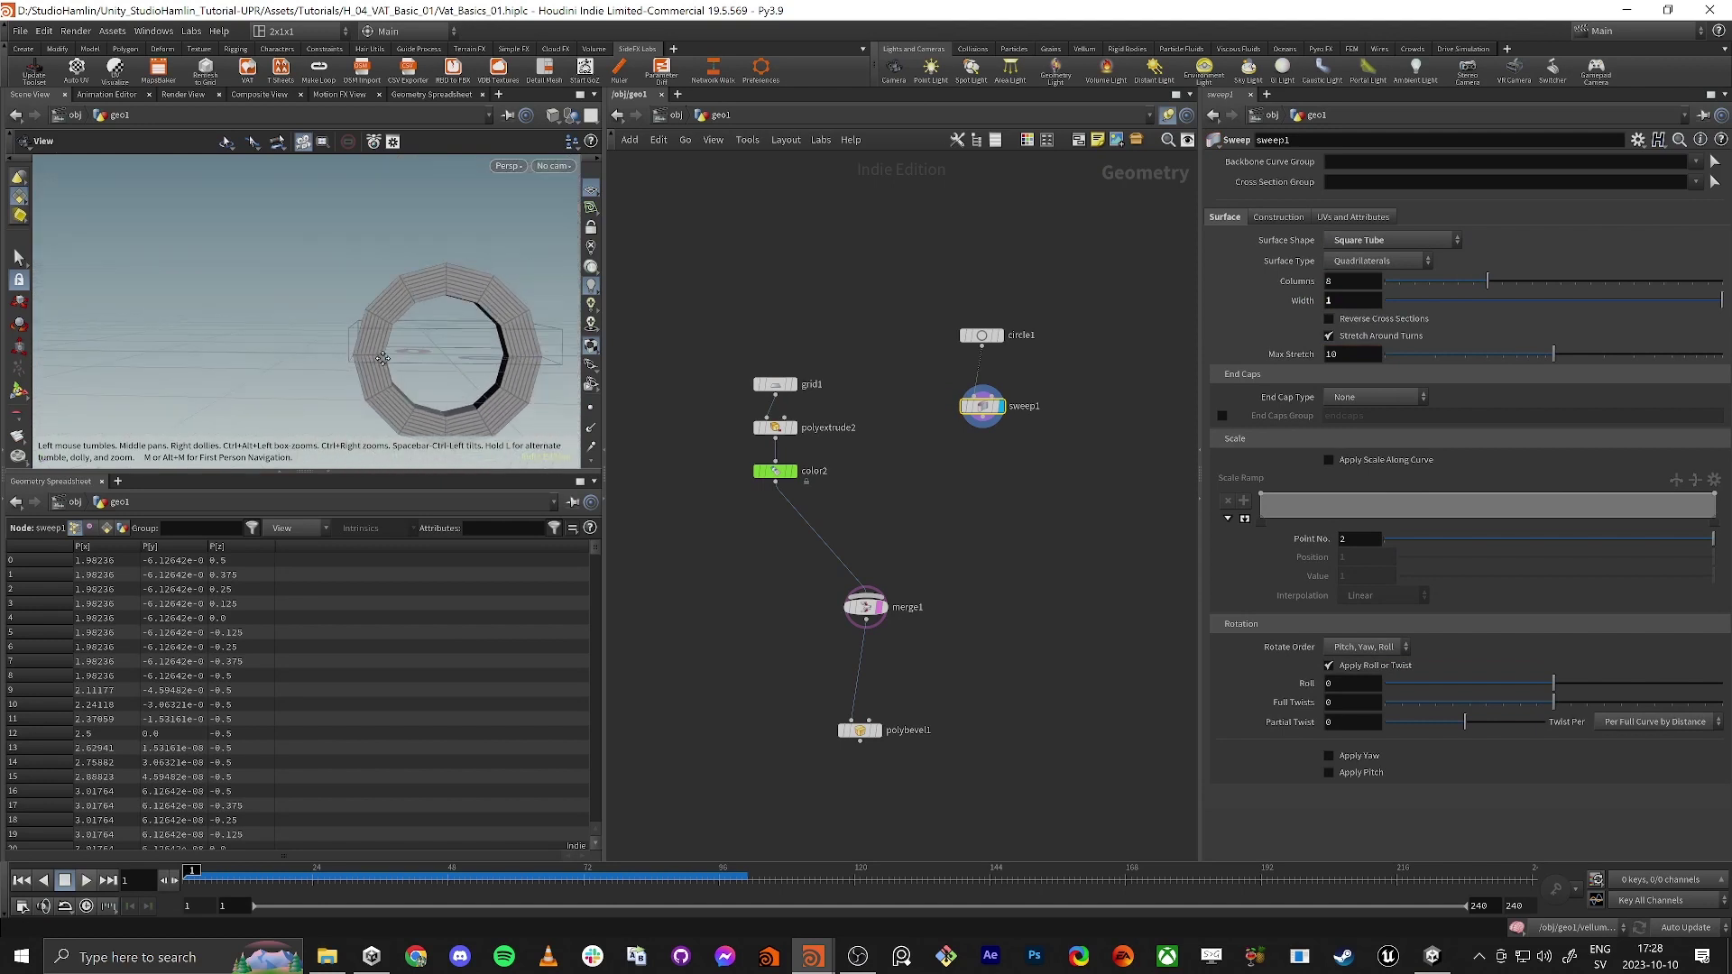
right_click_drag(324, 316, 442, 362)
left_click_drag(1486, 282, 1320, 291)
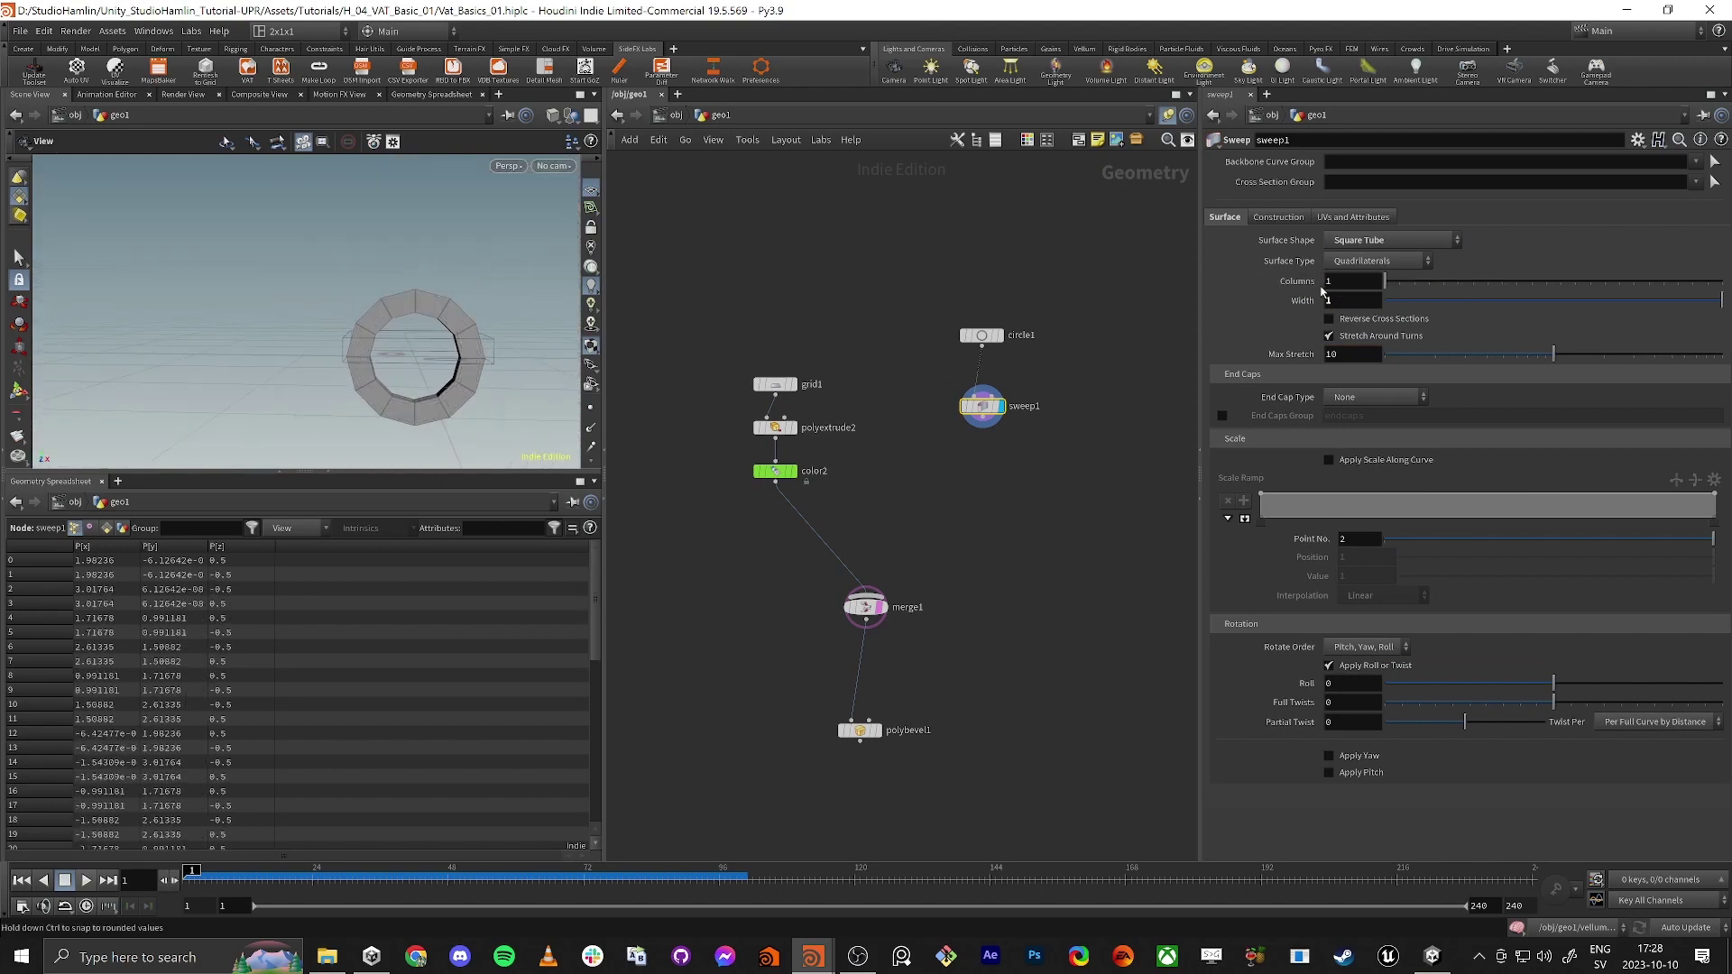
left_click_drag(390, 317, 383, 318)
Add a Clip node after the Sweep node and display it to cut the ring into an arch.
key("Tab")
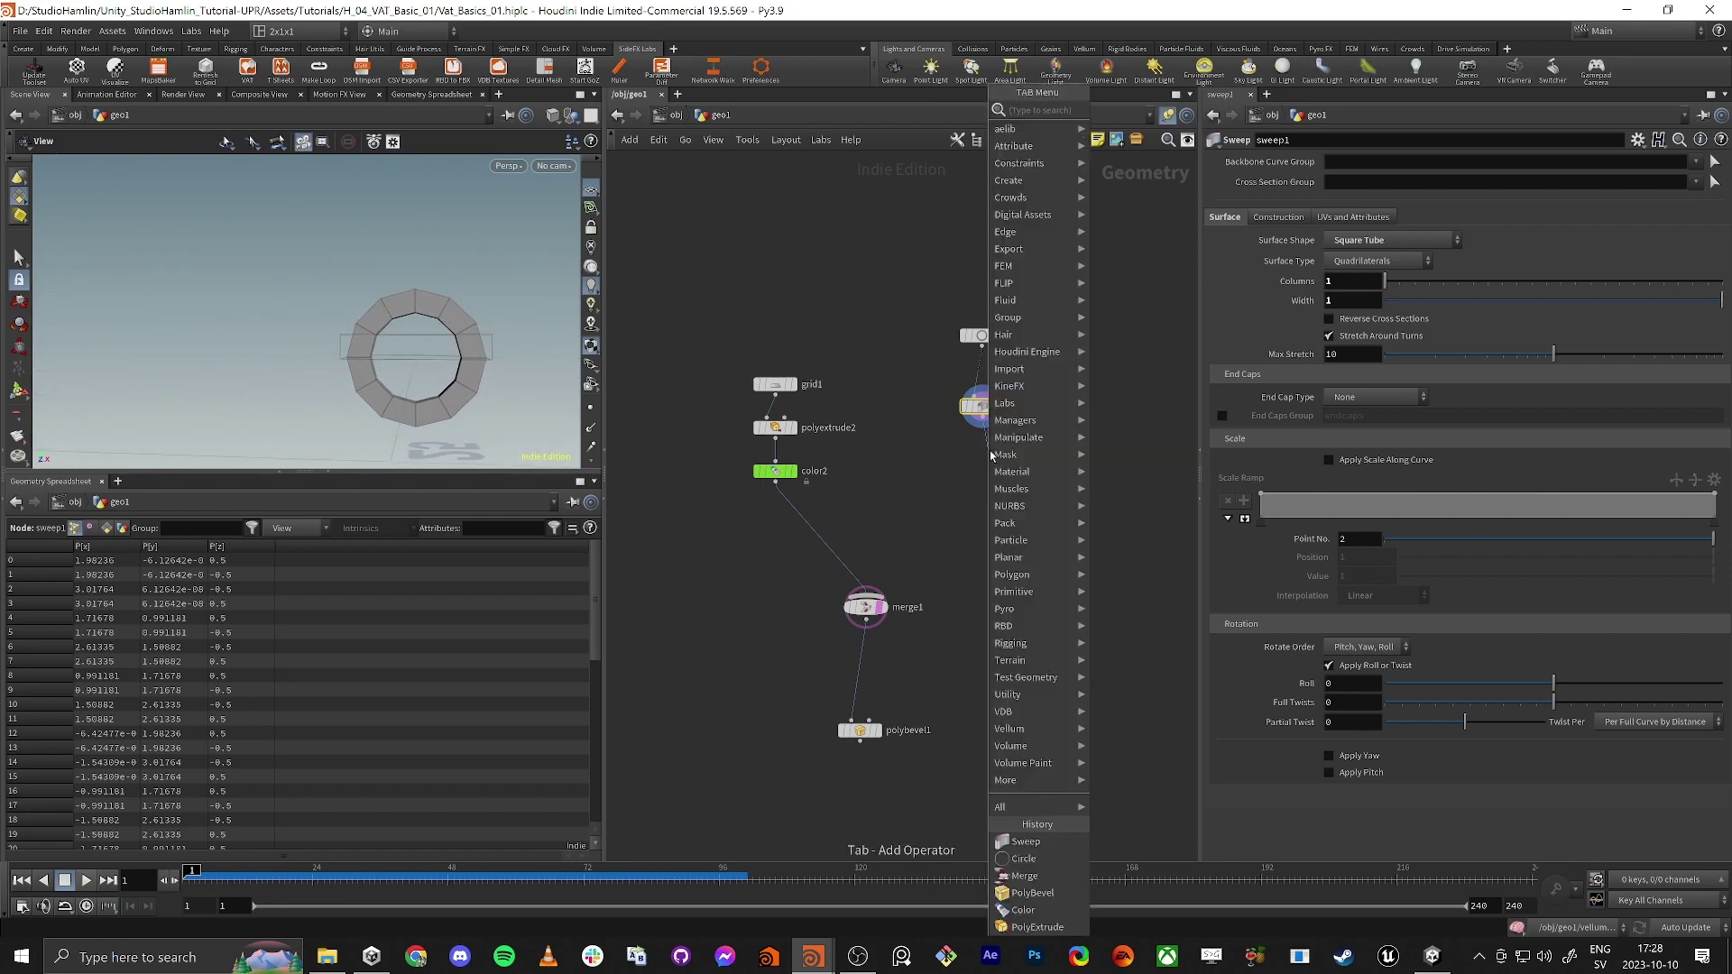
type("clip")
key("Return")
left_click(989, 451)
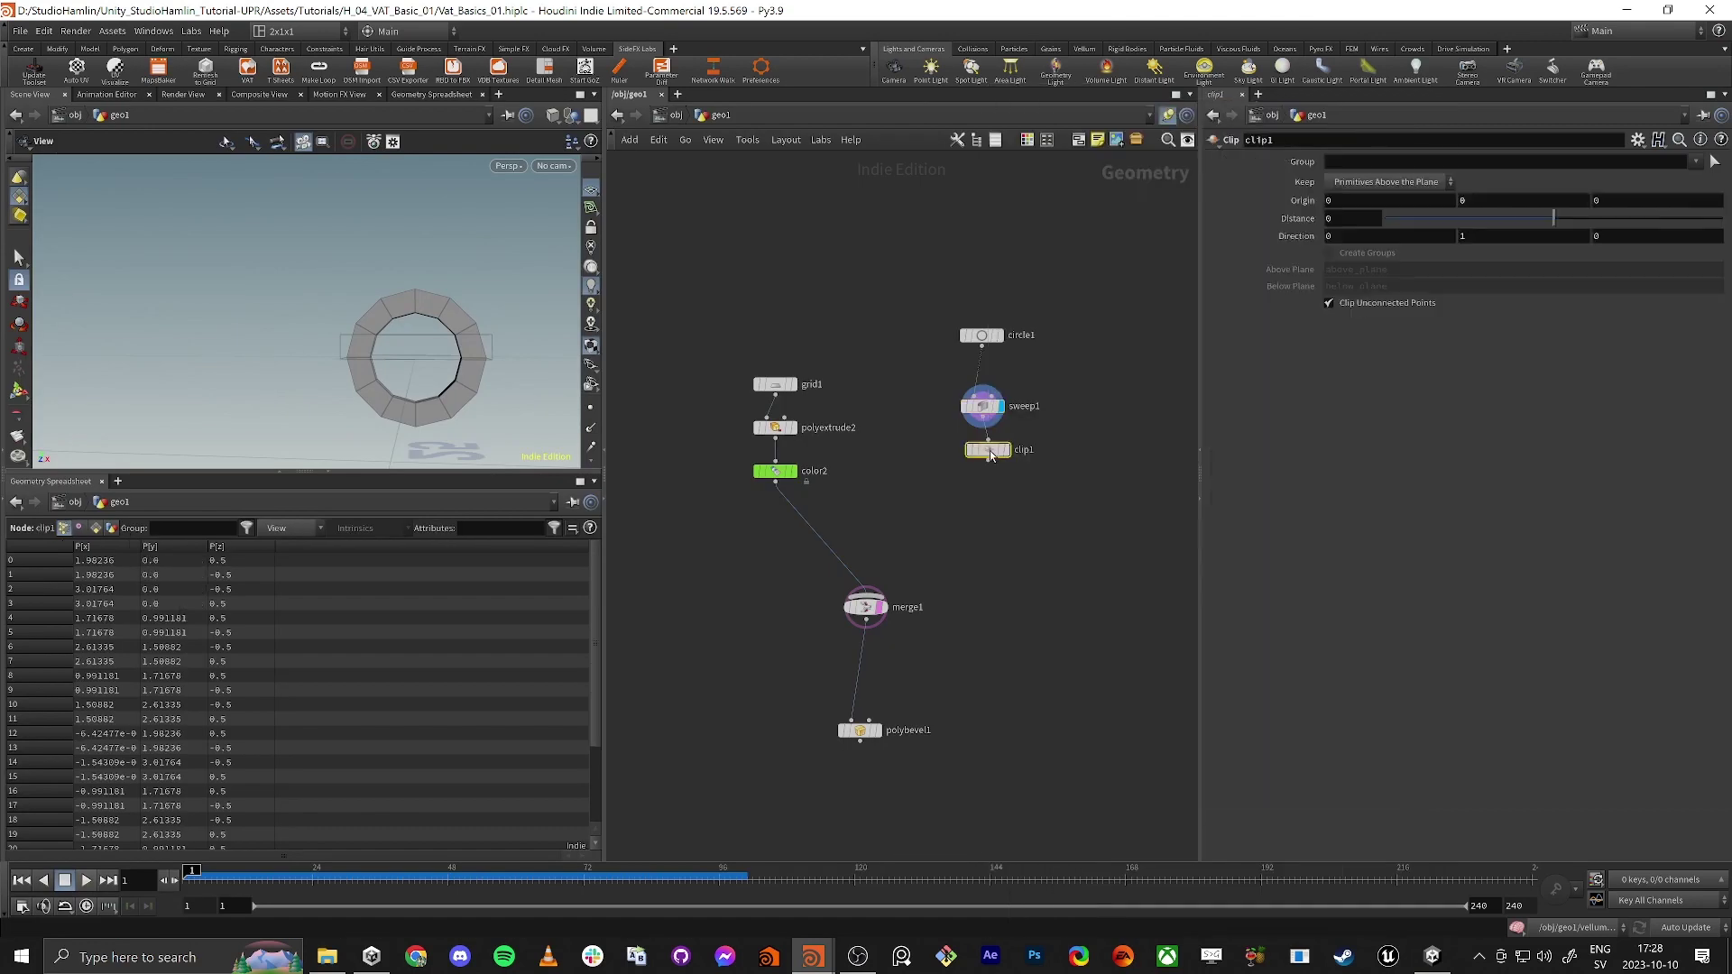
left_click(1008, 451)
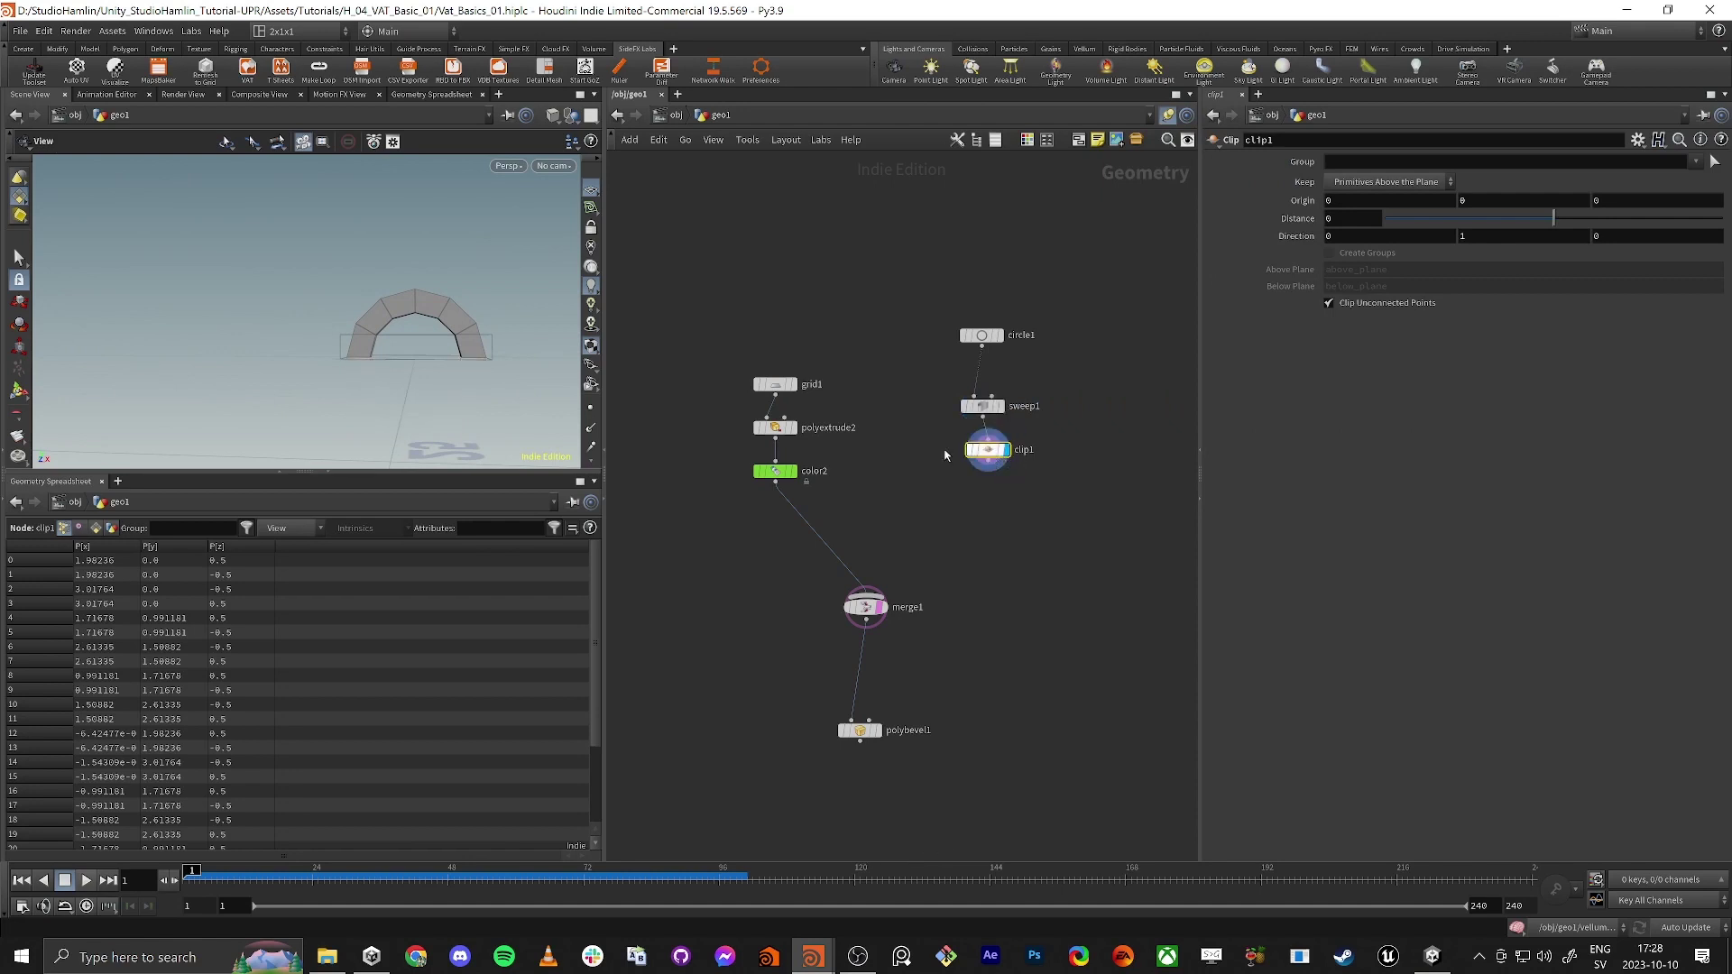
Try a lower Y origin for the Clip node's cutting plane and undo the change.
left_click_drag(383, 332, 436, 369)
middle_click_drag(1493, 201, 1235, 231)
key("ctrl+z")
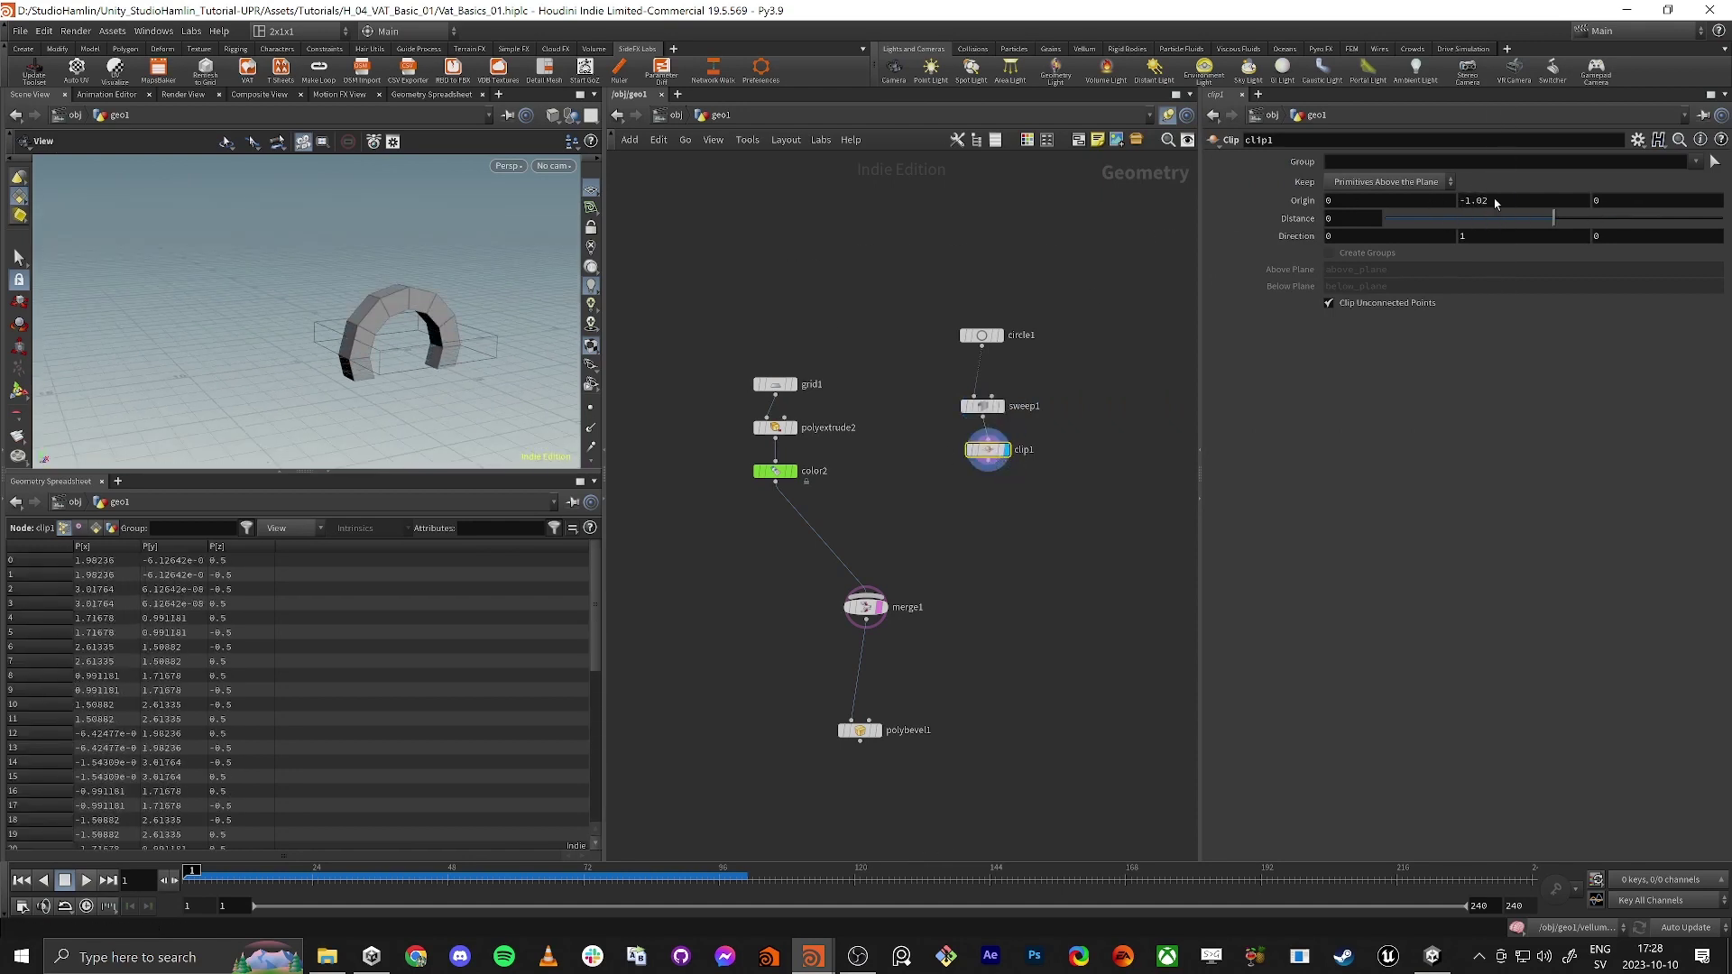
mouse_move(404, 365)
left_mouse_down()
mouse_move(359, 382)
mouse_move(374, 371)
left_mouse_up()
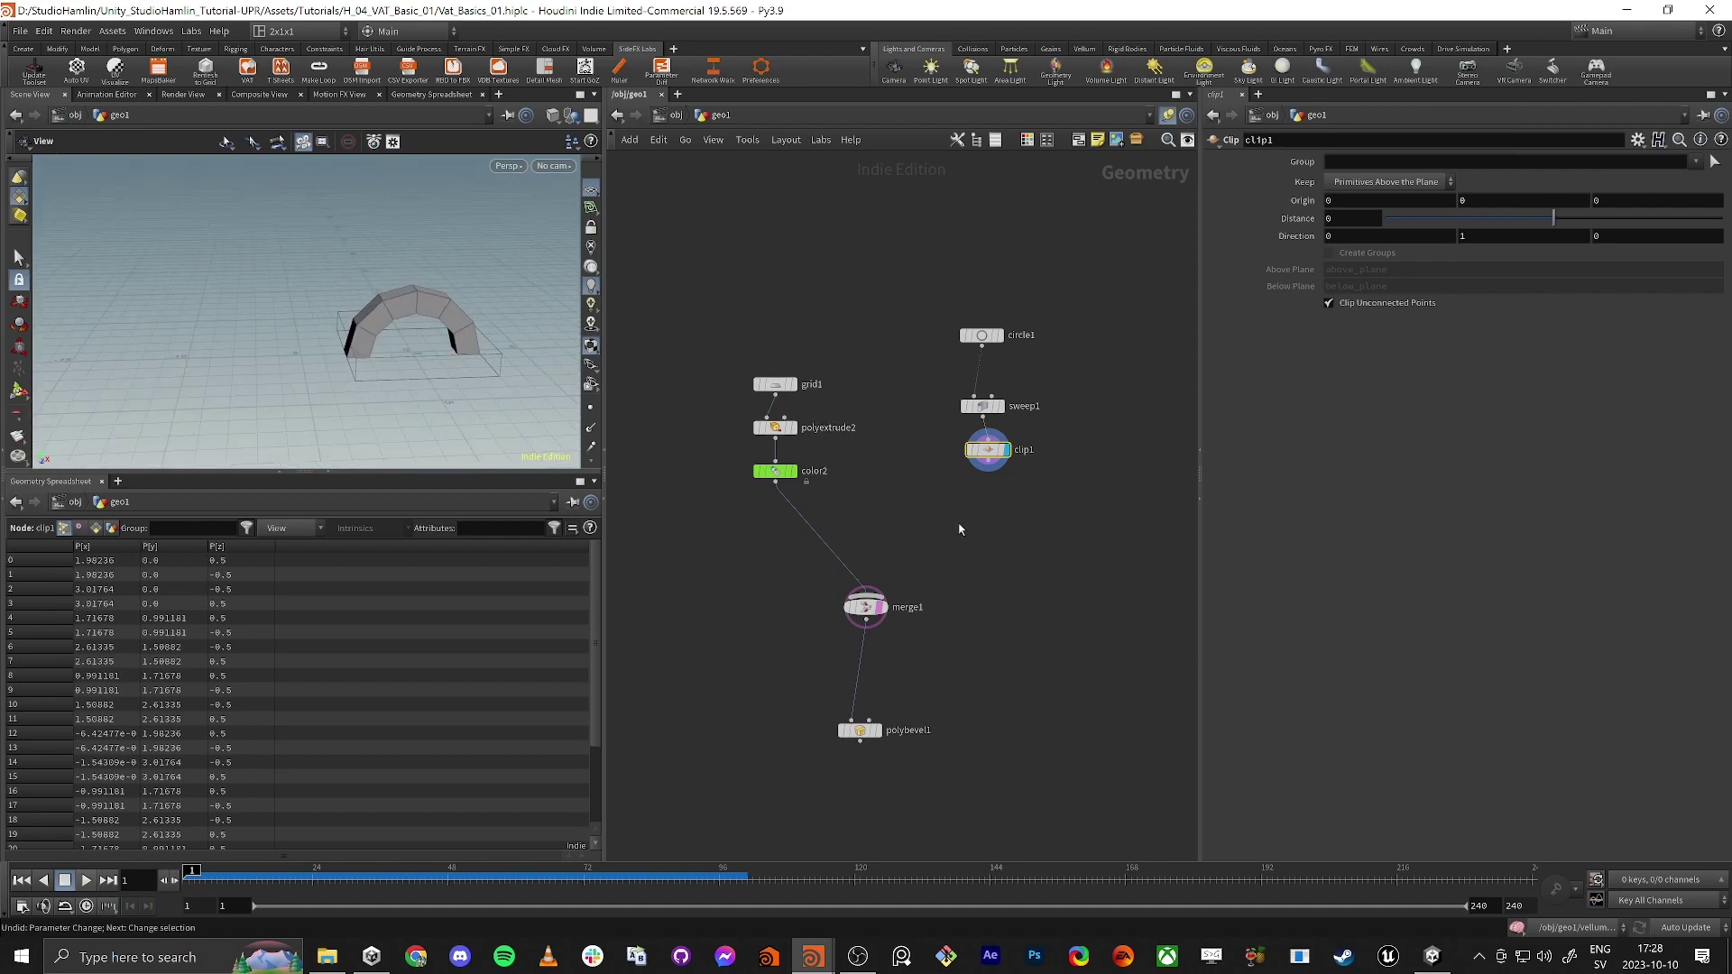
key("Tab")
left_click(807, 260)
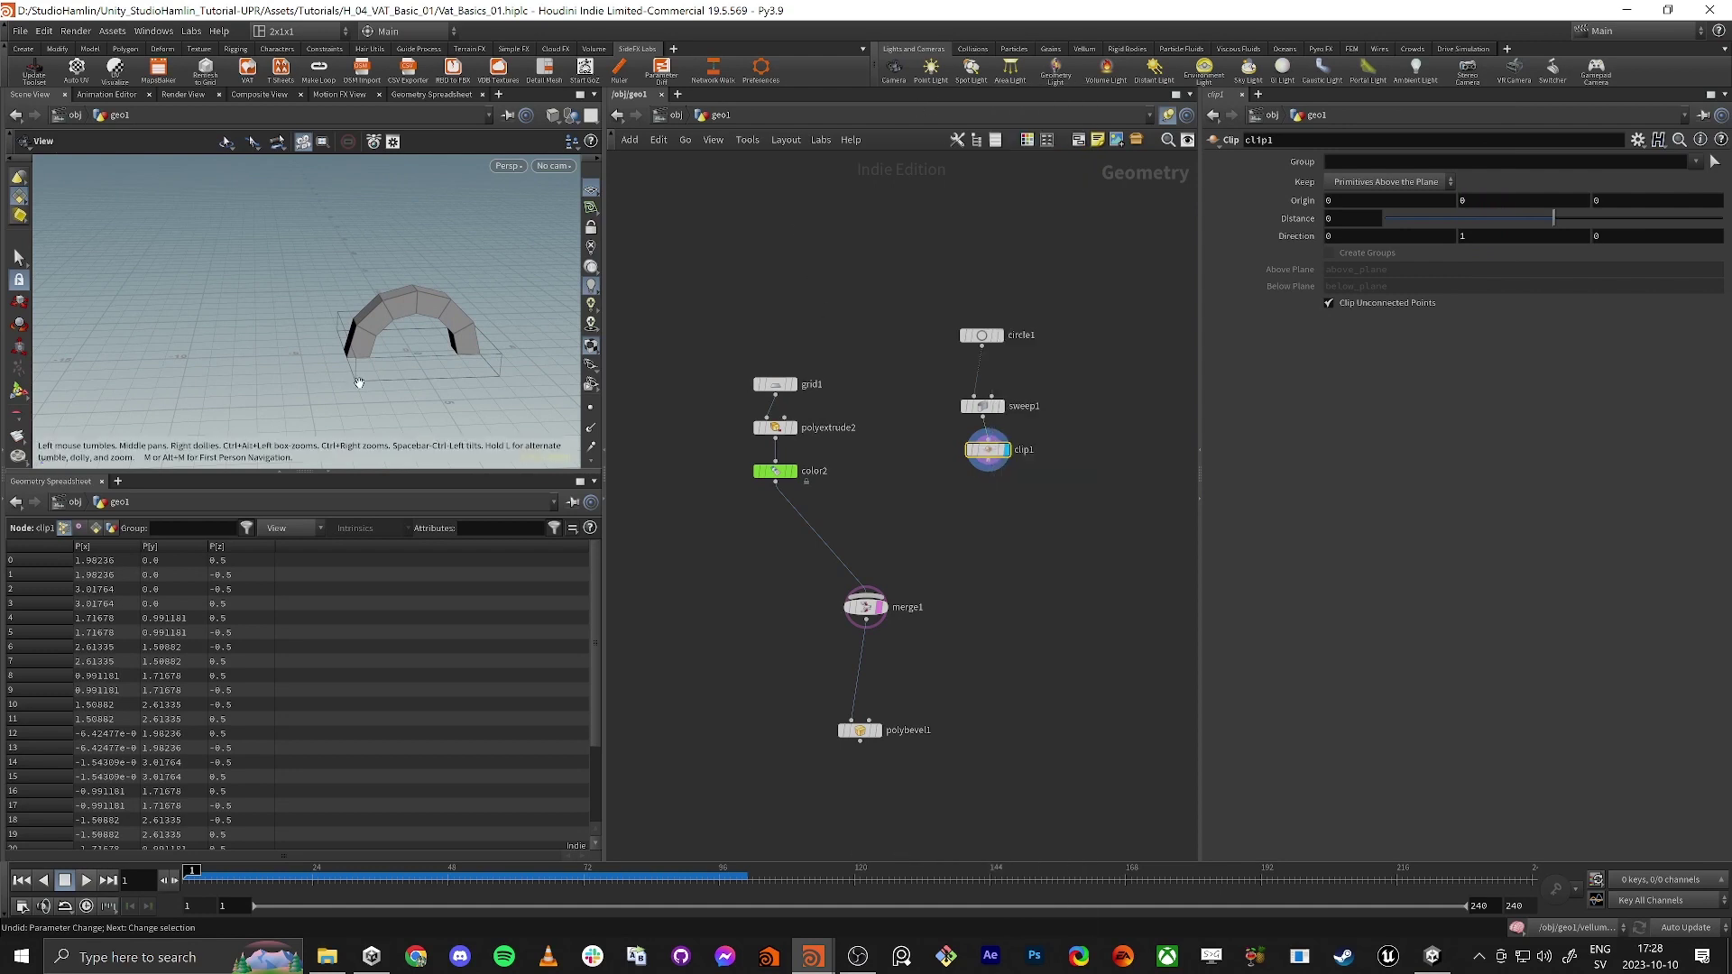
Inspect the arch's open ends and line up the circle, sweep and clip nodes in an evenly spaced column.
left_click_drag(360, 382, 417, 301)
right_click_drag(542, 307, 396, 333)
left_click_drag(396, 333, 298, 301)
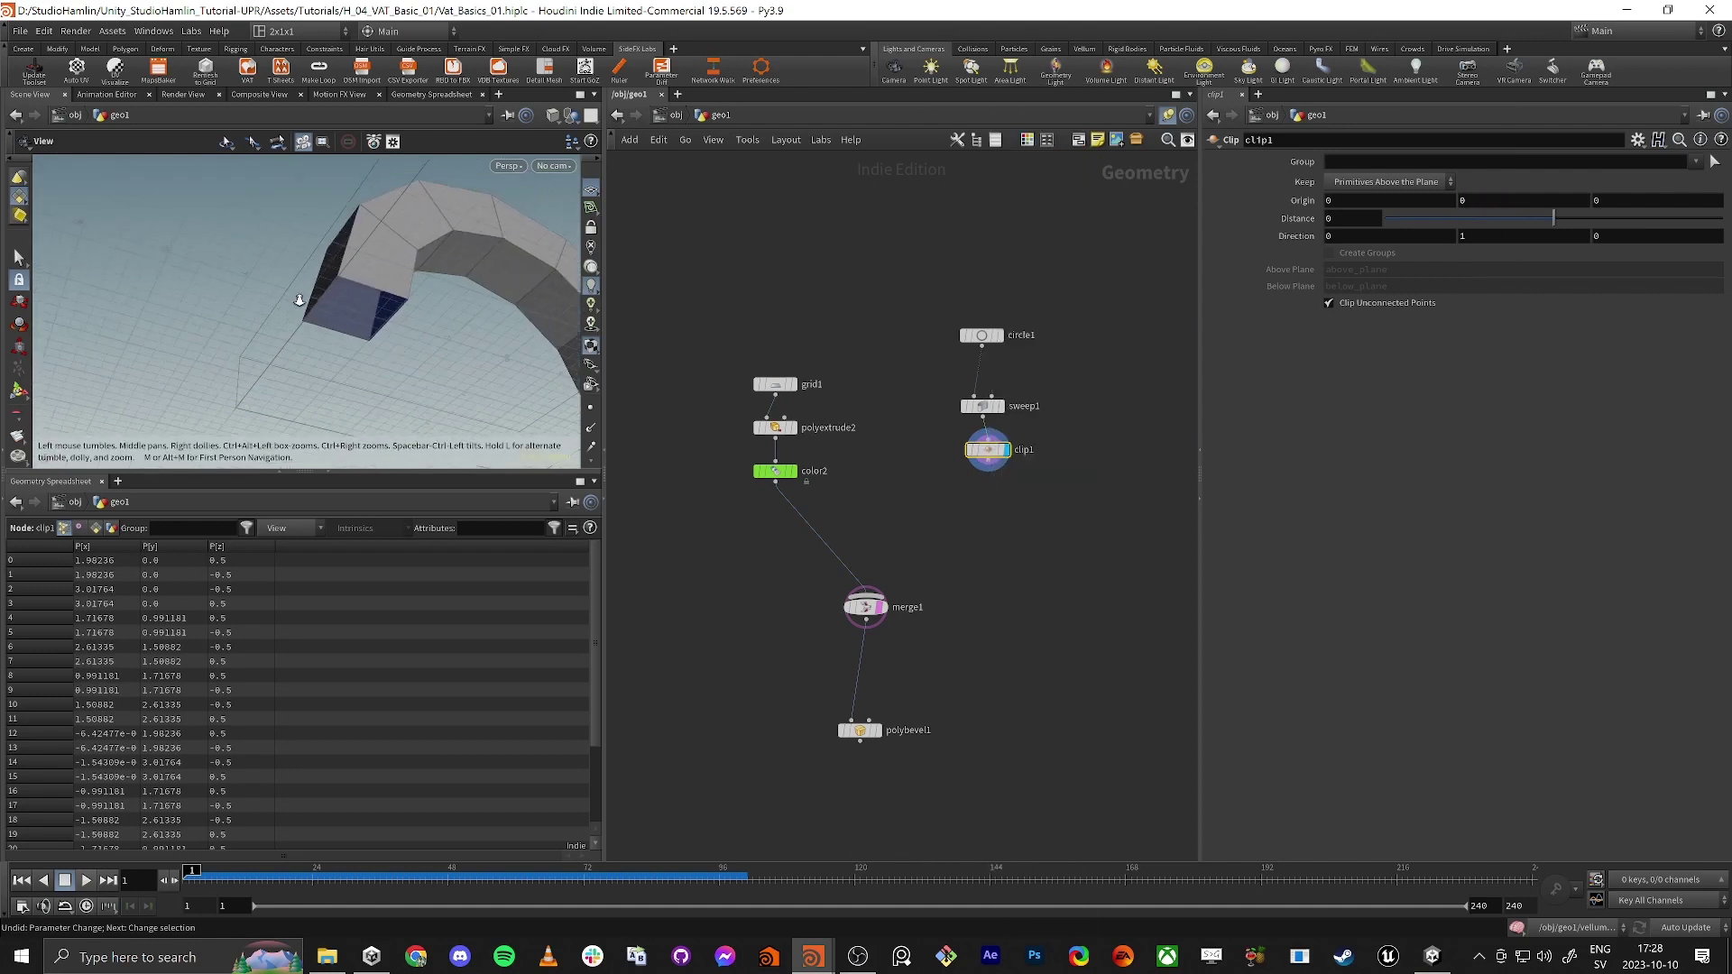
right_click_drag(298, 302, 379, 298)
left_click_drag(379, 297, 394, 291)
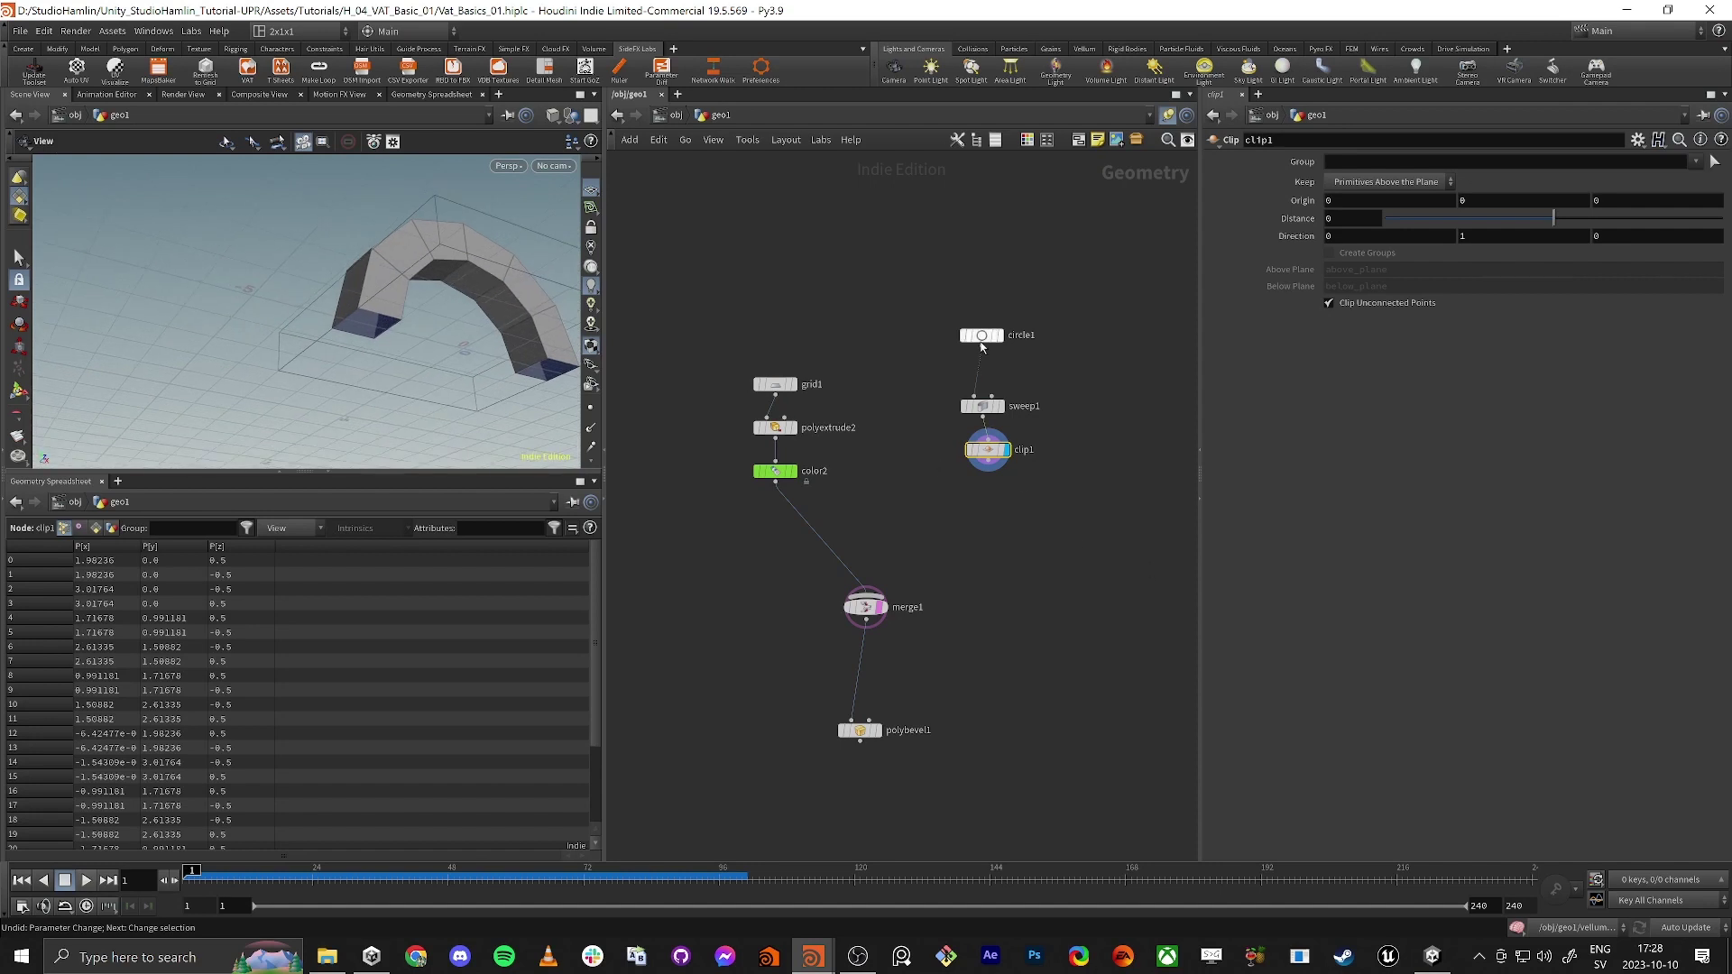
key("a")
left_click_drag(983, 337, 1000, 406)
Add a PolyFill node after the Clip node and display it to cap the arch's open ends.
left_click(982, 435)
key("Tab")
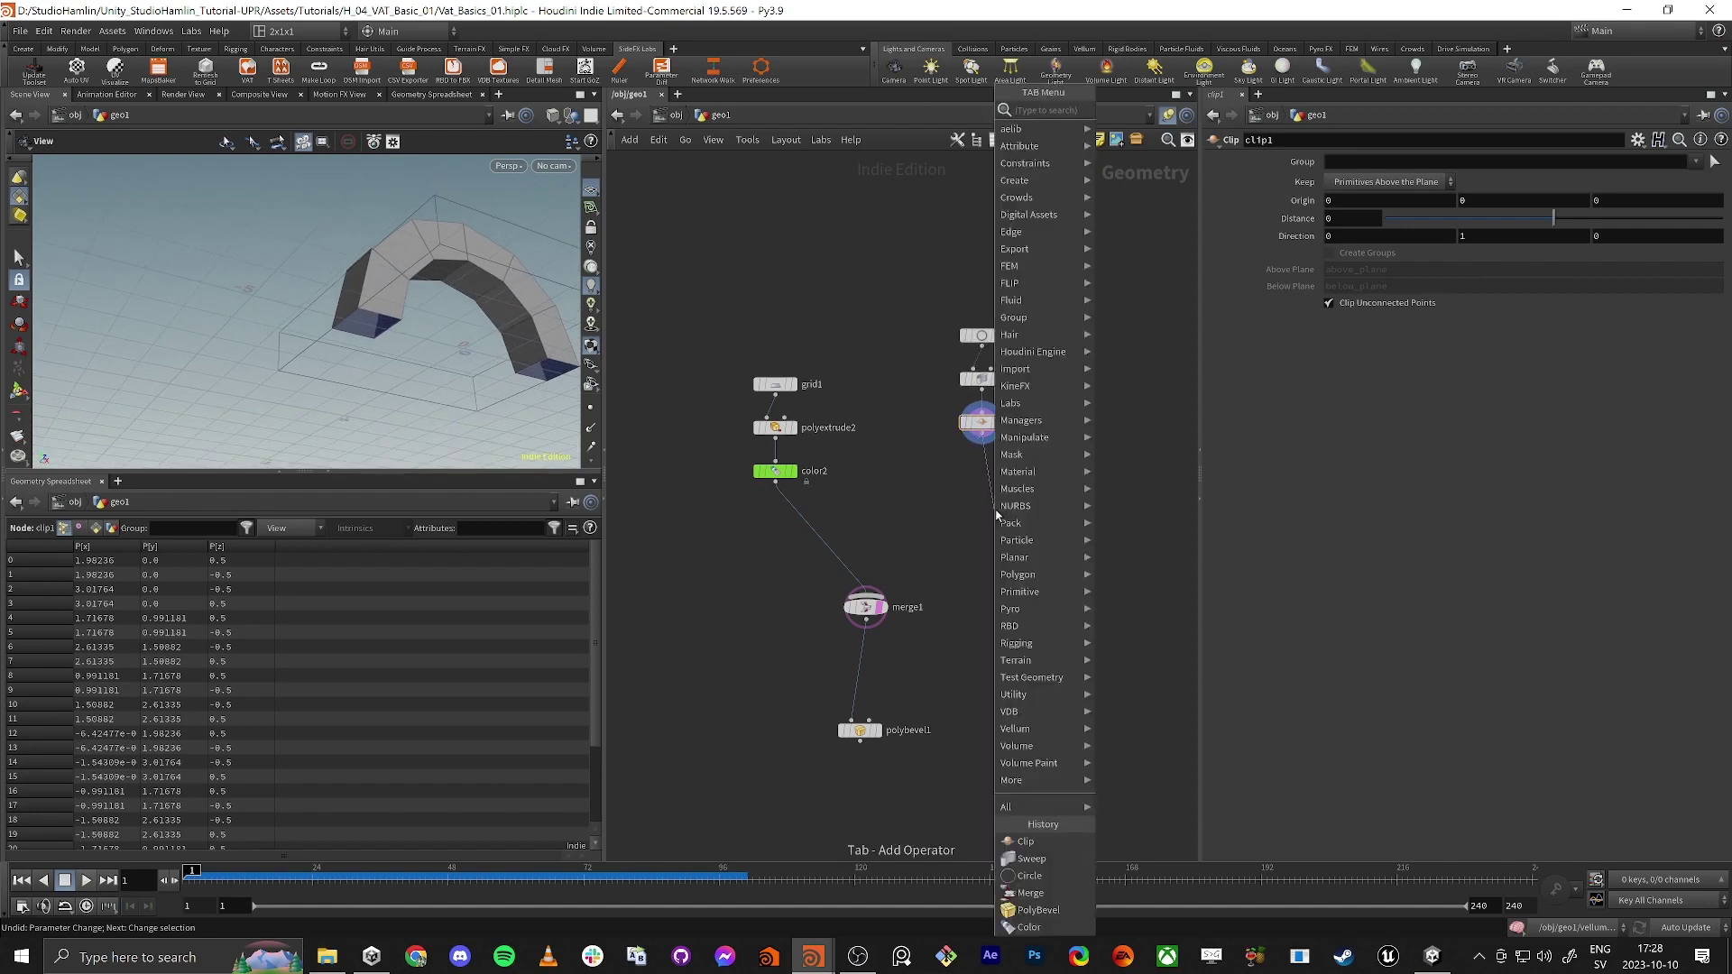
type("polyfill")
key("Return")
left_click(997, 515)
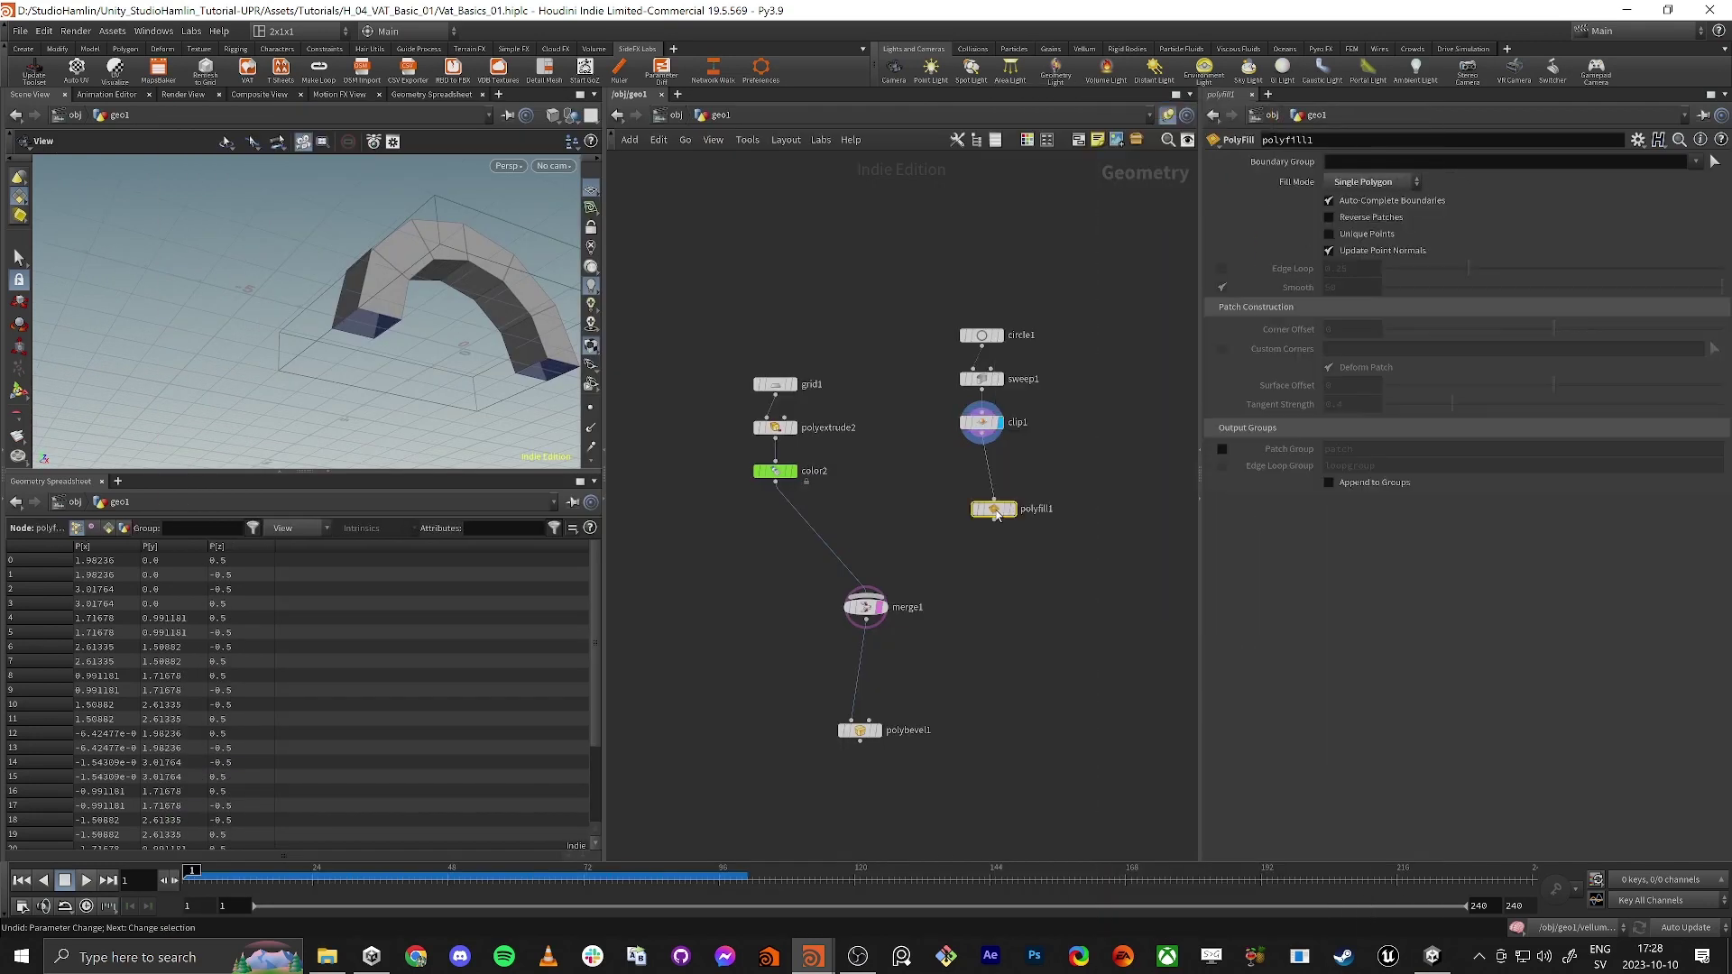
left_click_drag(995, 512, 983, 462)
left_click(1010, 459)
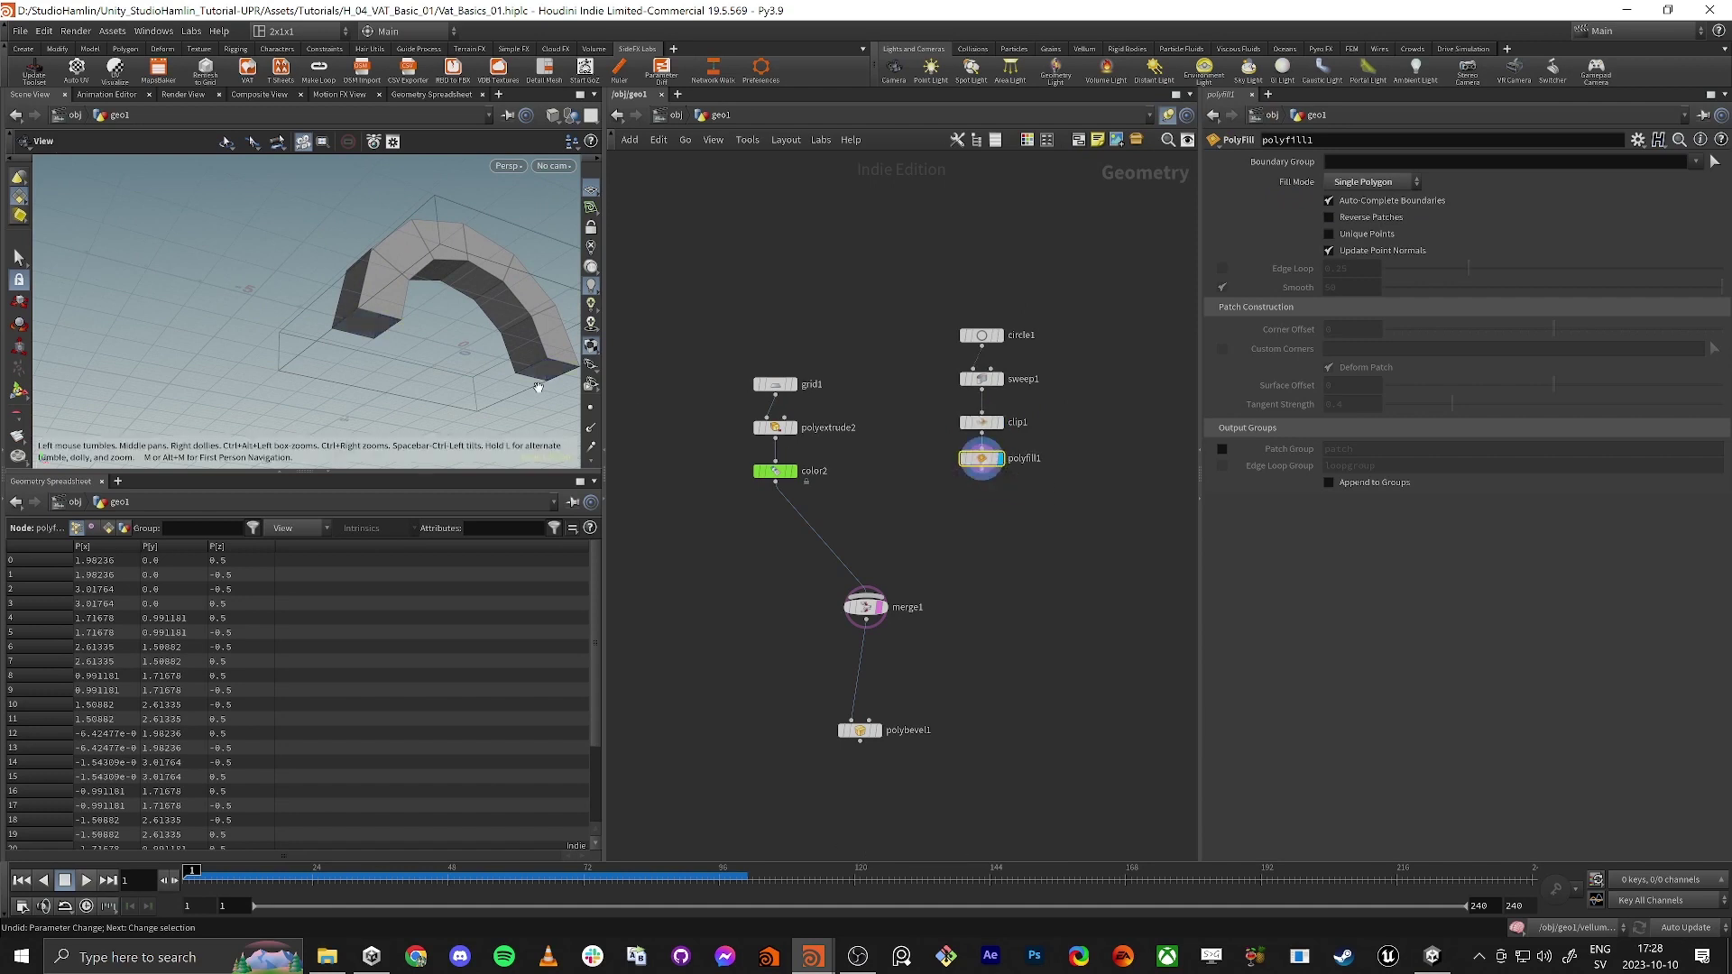
Enable the PolyFill node's Patch Group output with the group name patch.
left_click_drag(539, 388, 376, 342)
middle_click_drag(376, 342, 278, 317)
left_click_drag(279, 317, 349, 313)
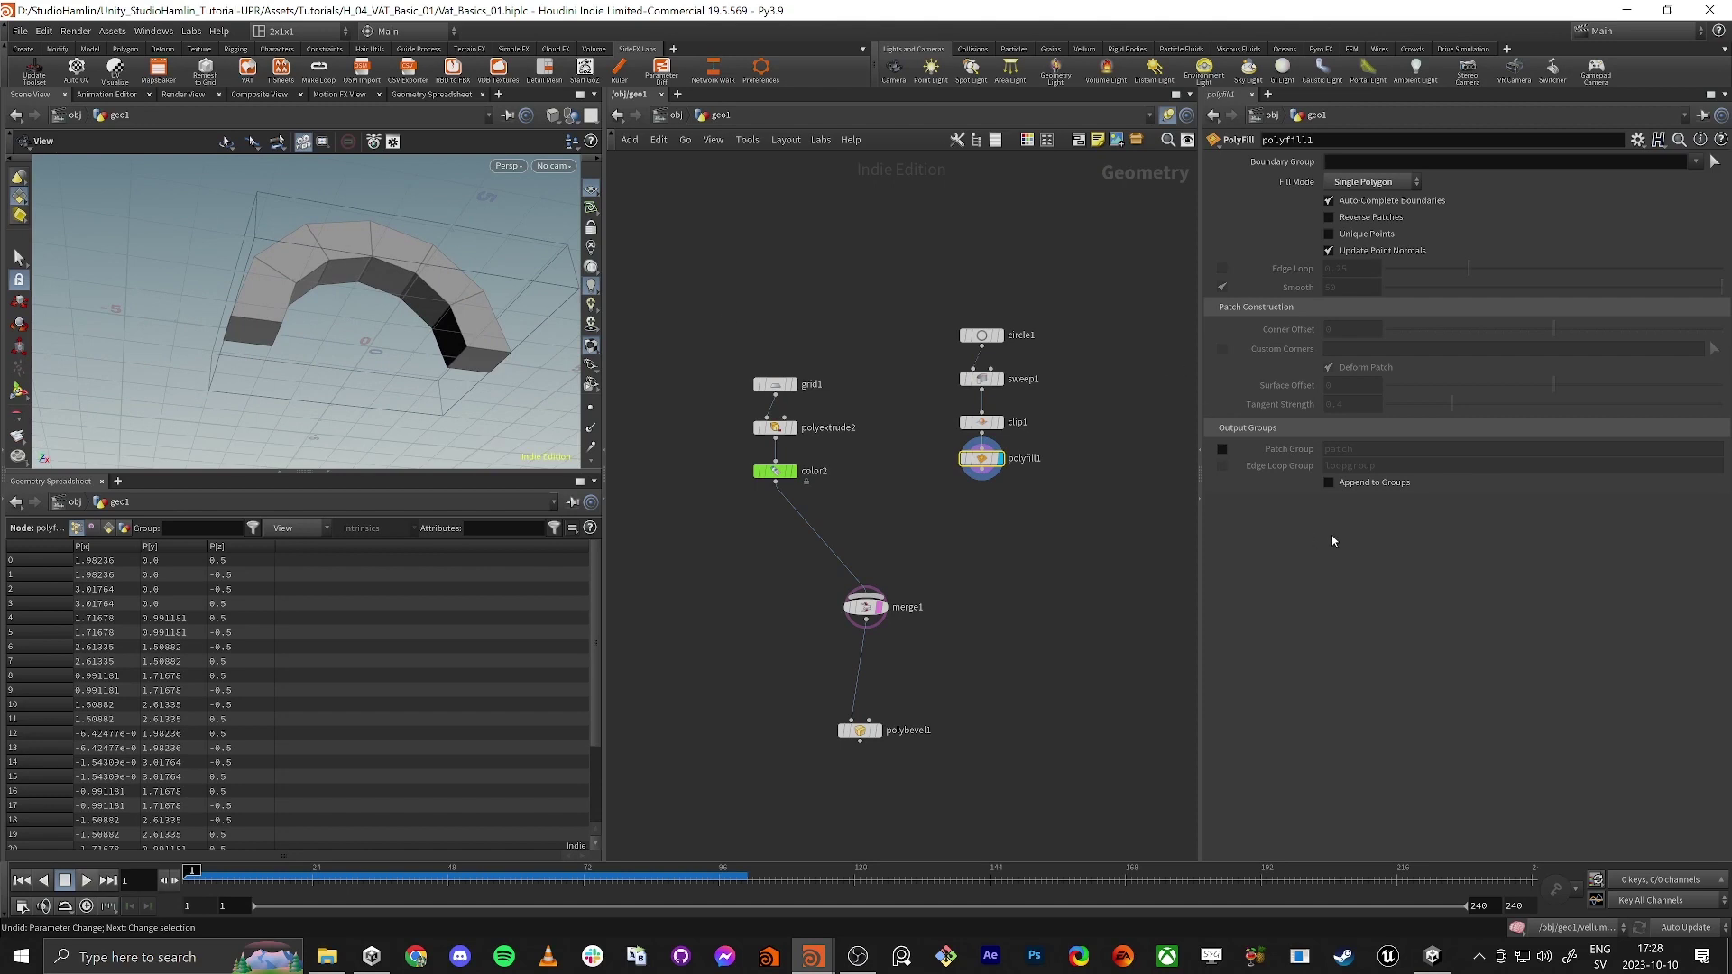
left_click(1223, 450)
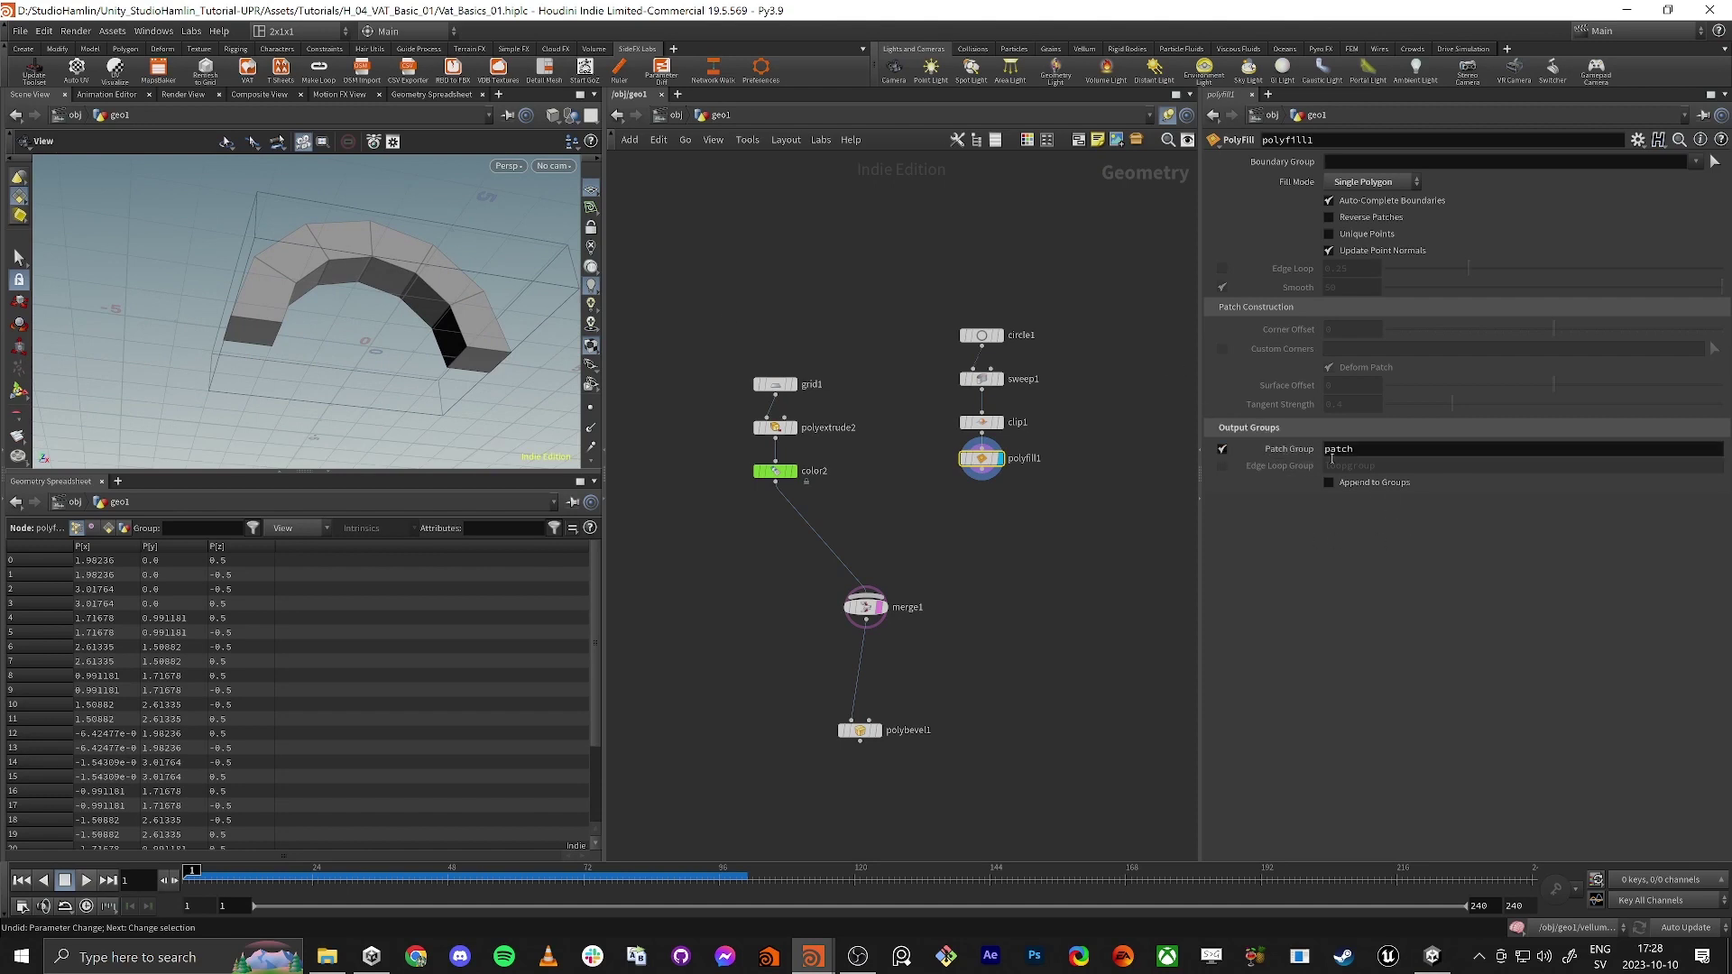
Move the arch's node chain higher in the network, then add and display a PolyExtrude node after PolyFill.
left_click_drag(955, 491, 1010, 232)
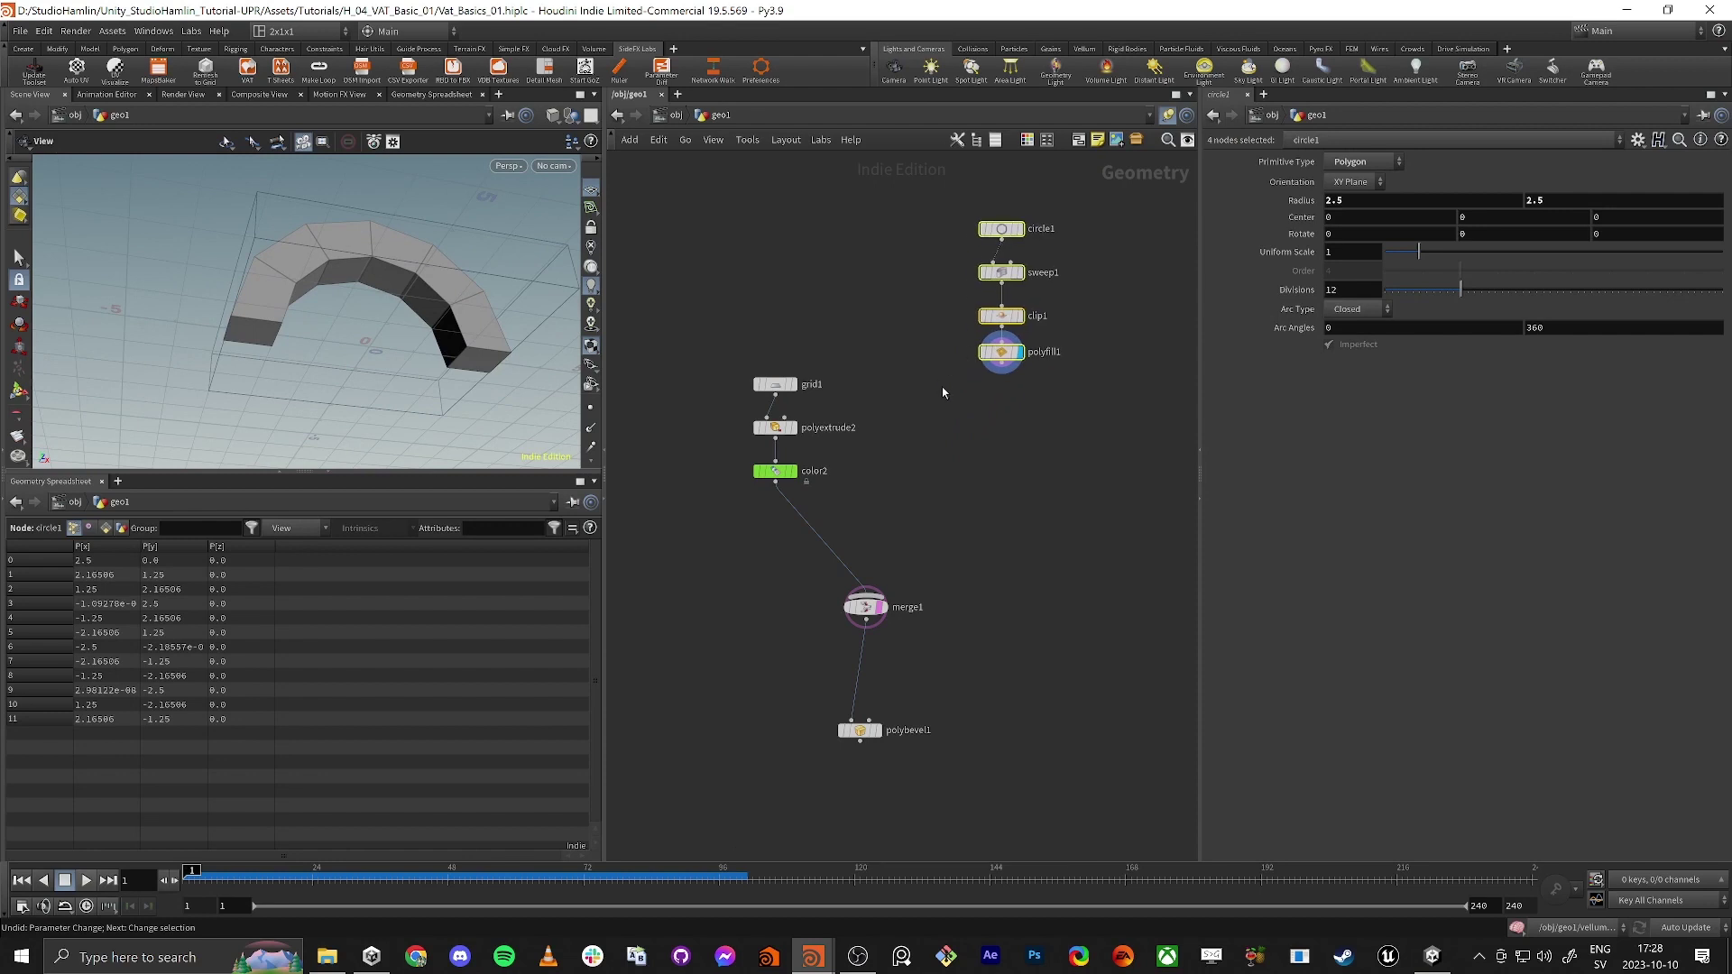
left_click(963, 461)
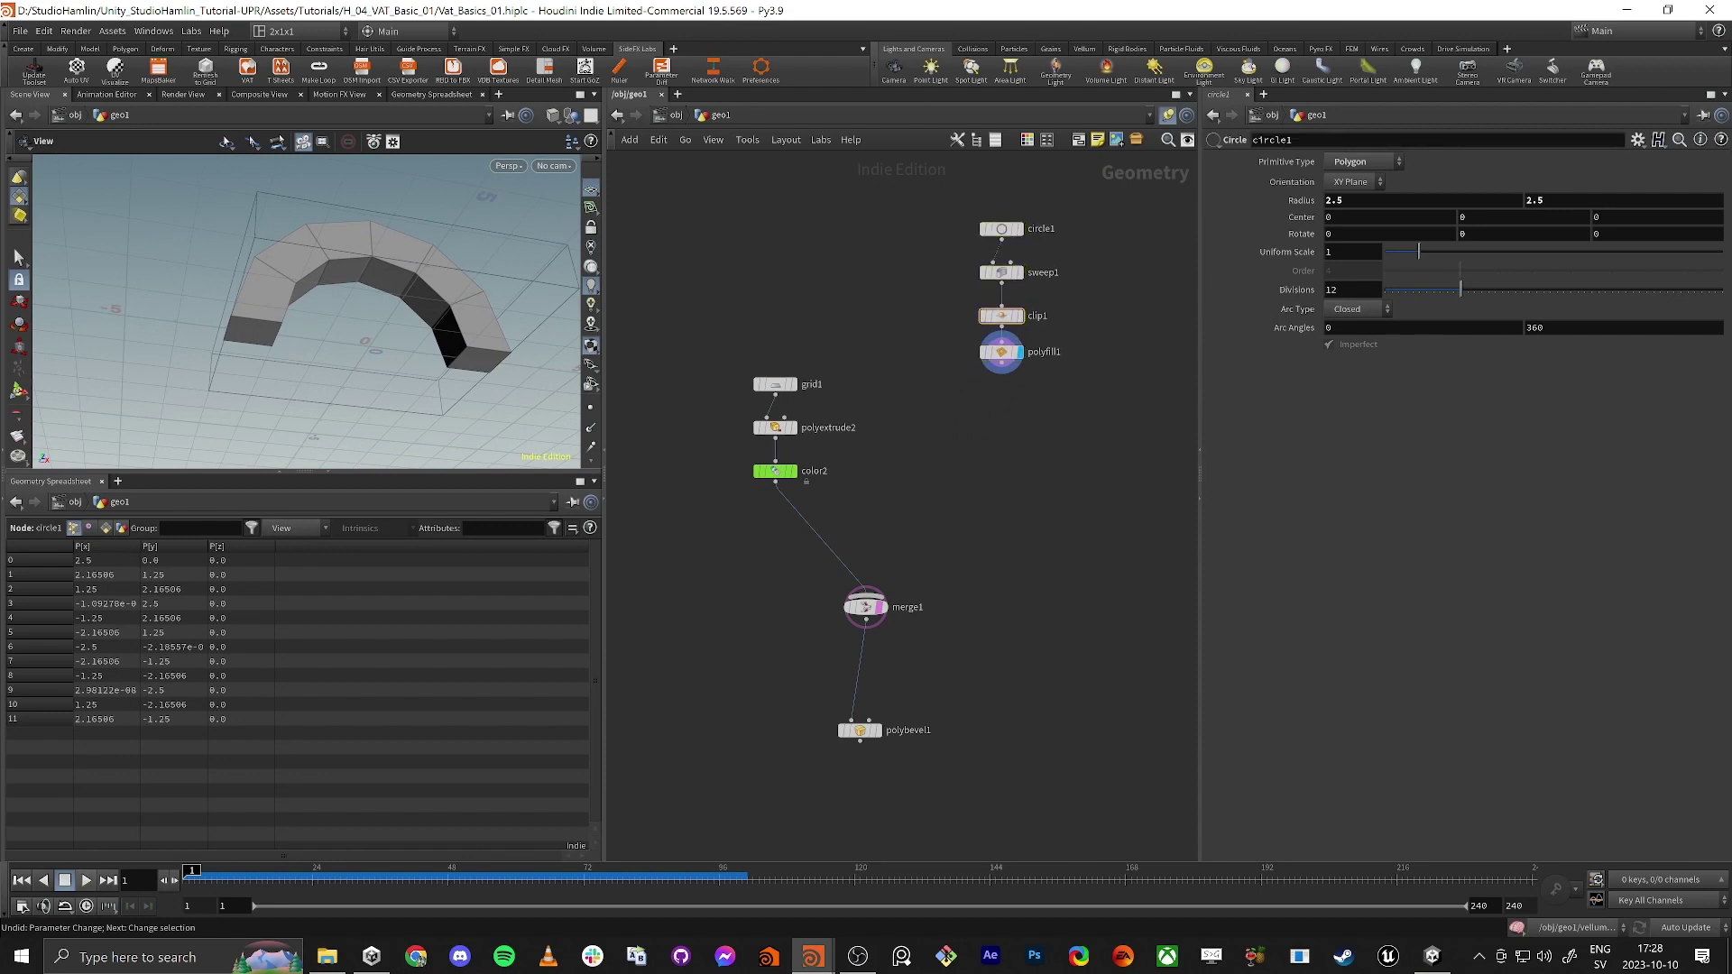
left_click(1004, 371)
key("Tab")
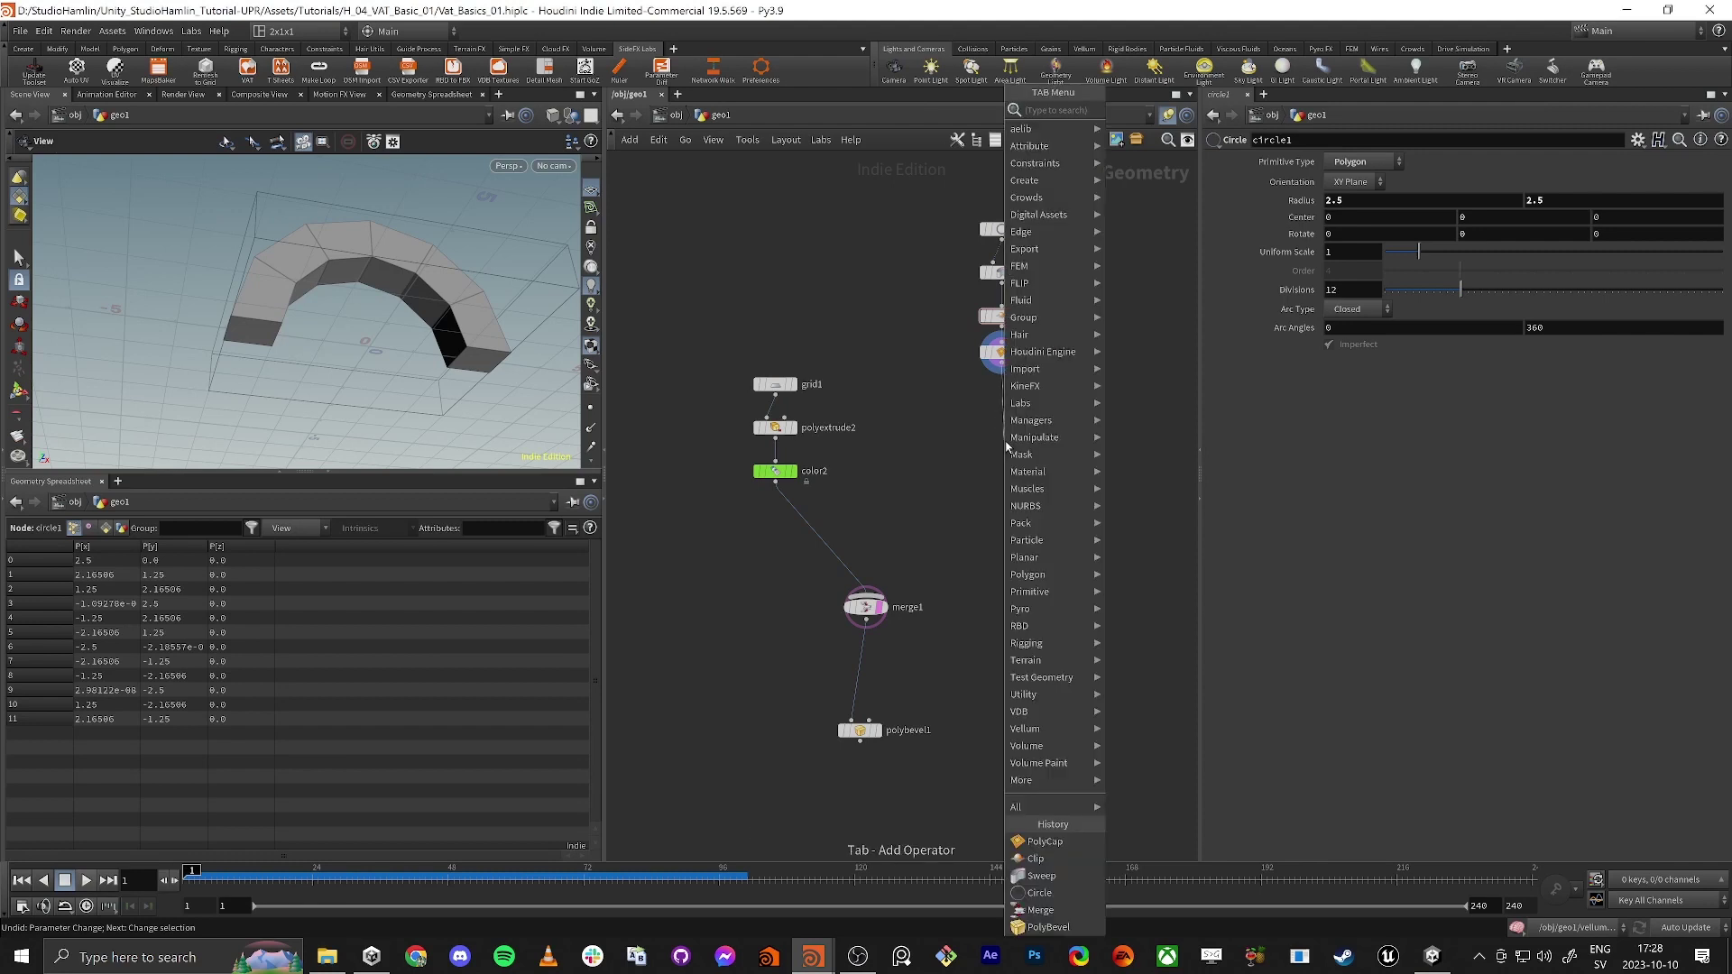
type("polyext")
key("Return")
left_click(1004, 442)
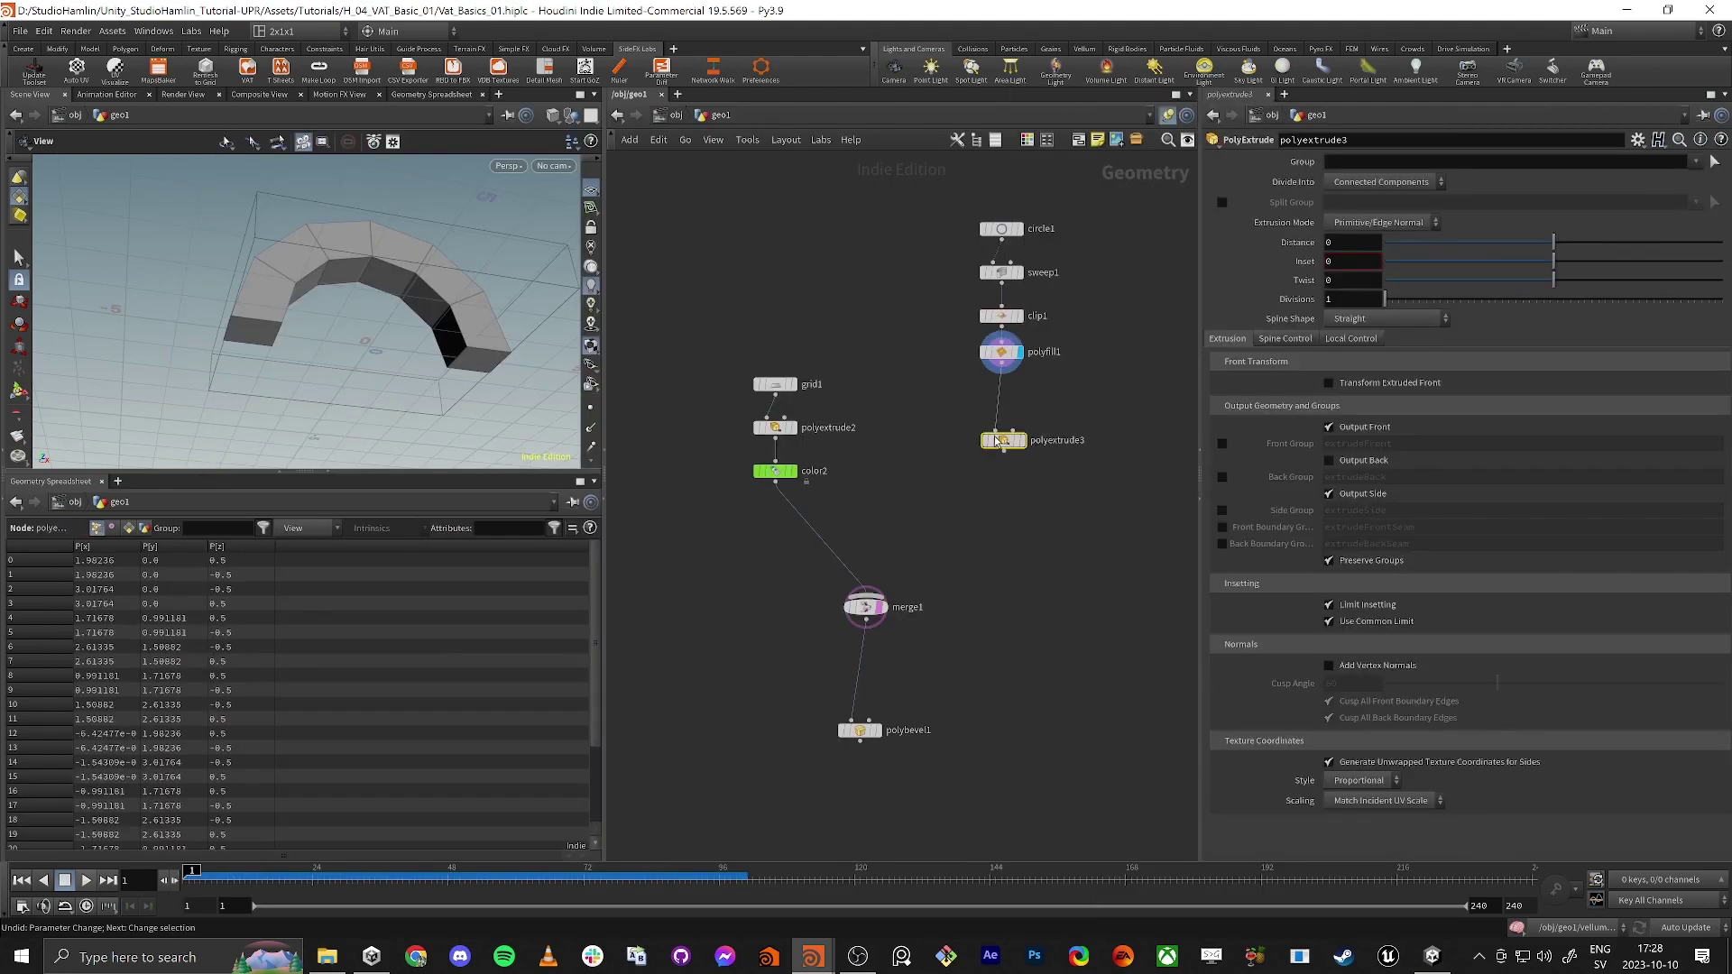
left_click(1022, 441)
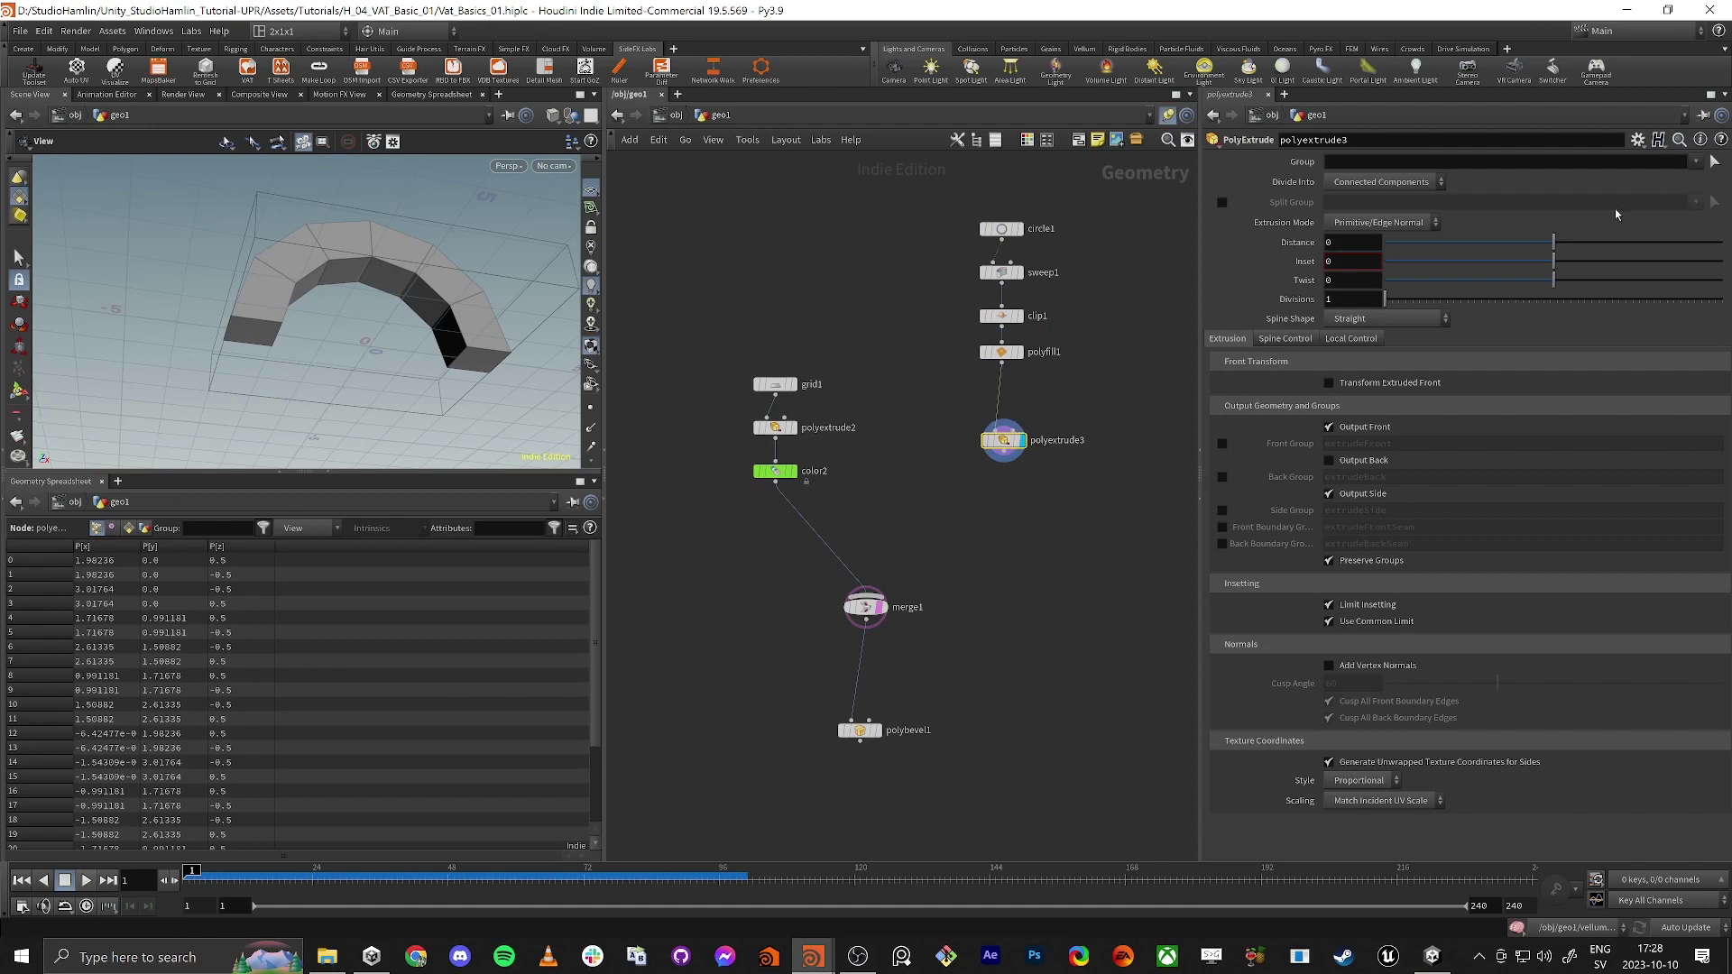
Restrict the new PolyExtrude to the patch group and set its distance to 2 to lengthen the arch's legs.
left_click_drag(1554, 252, 1694, 246)
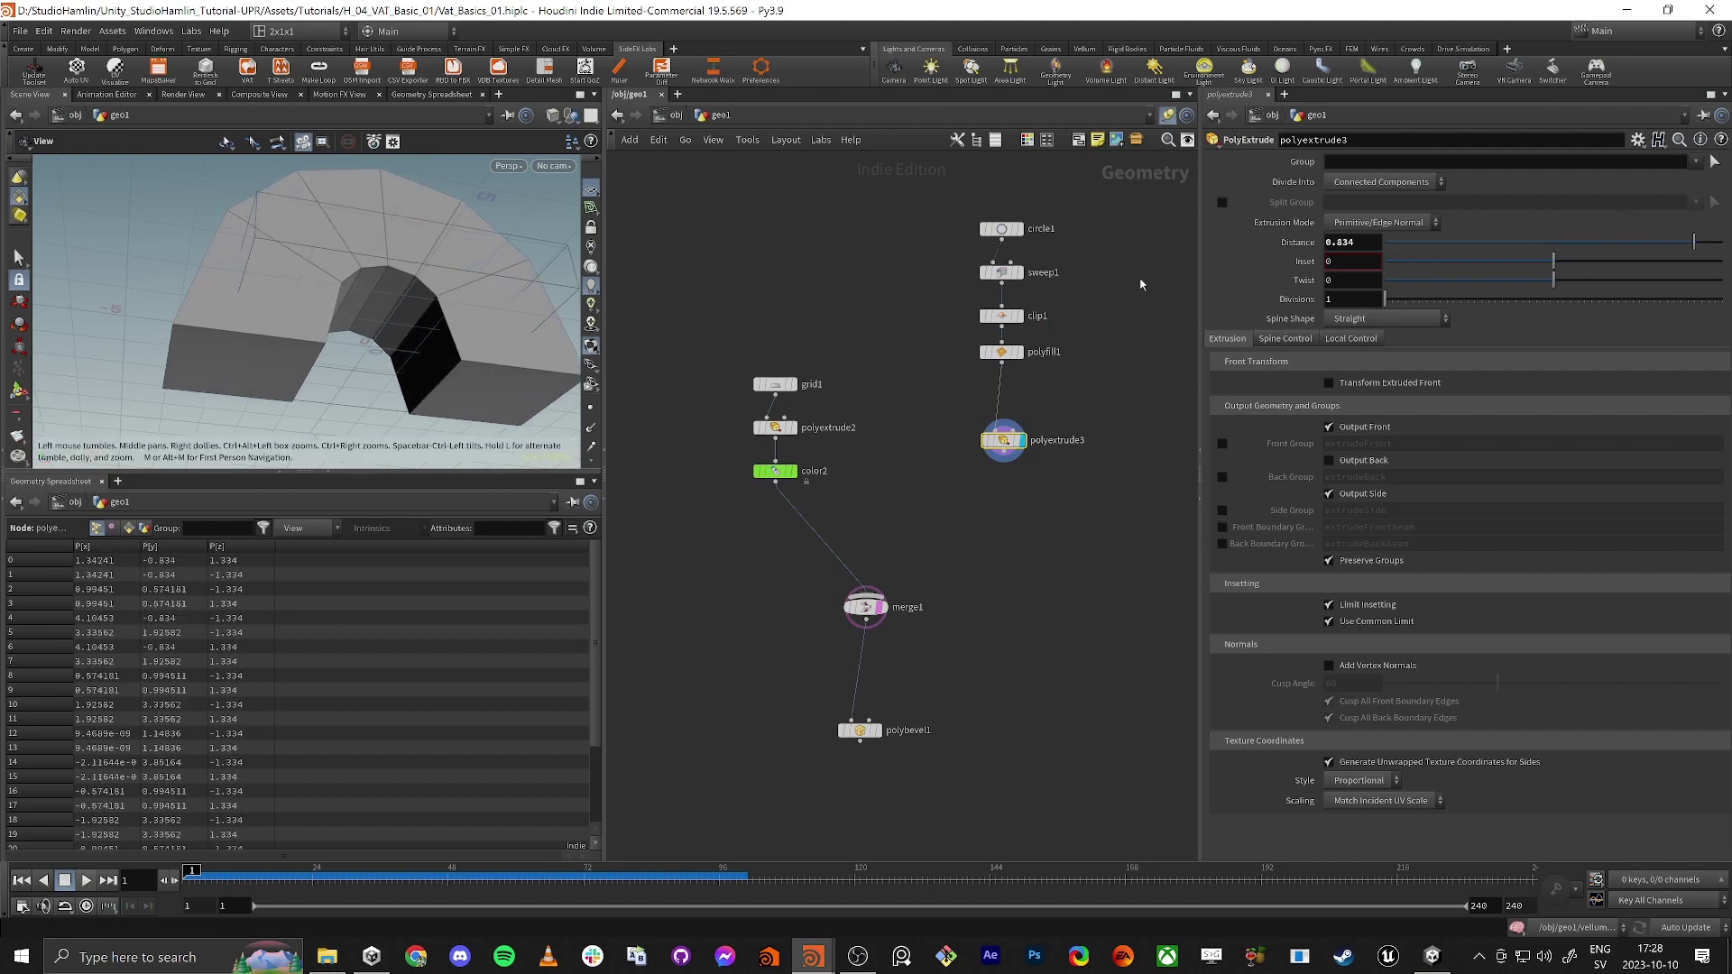
left_click(1697, 164)
left_click(1706, 182)
left_click_drag(1695, 243, 1724, 243)
double_click(1341, 242)
type("2")
key("Tab")
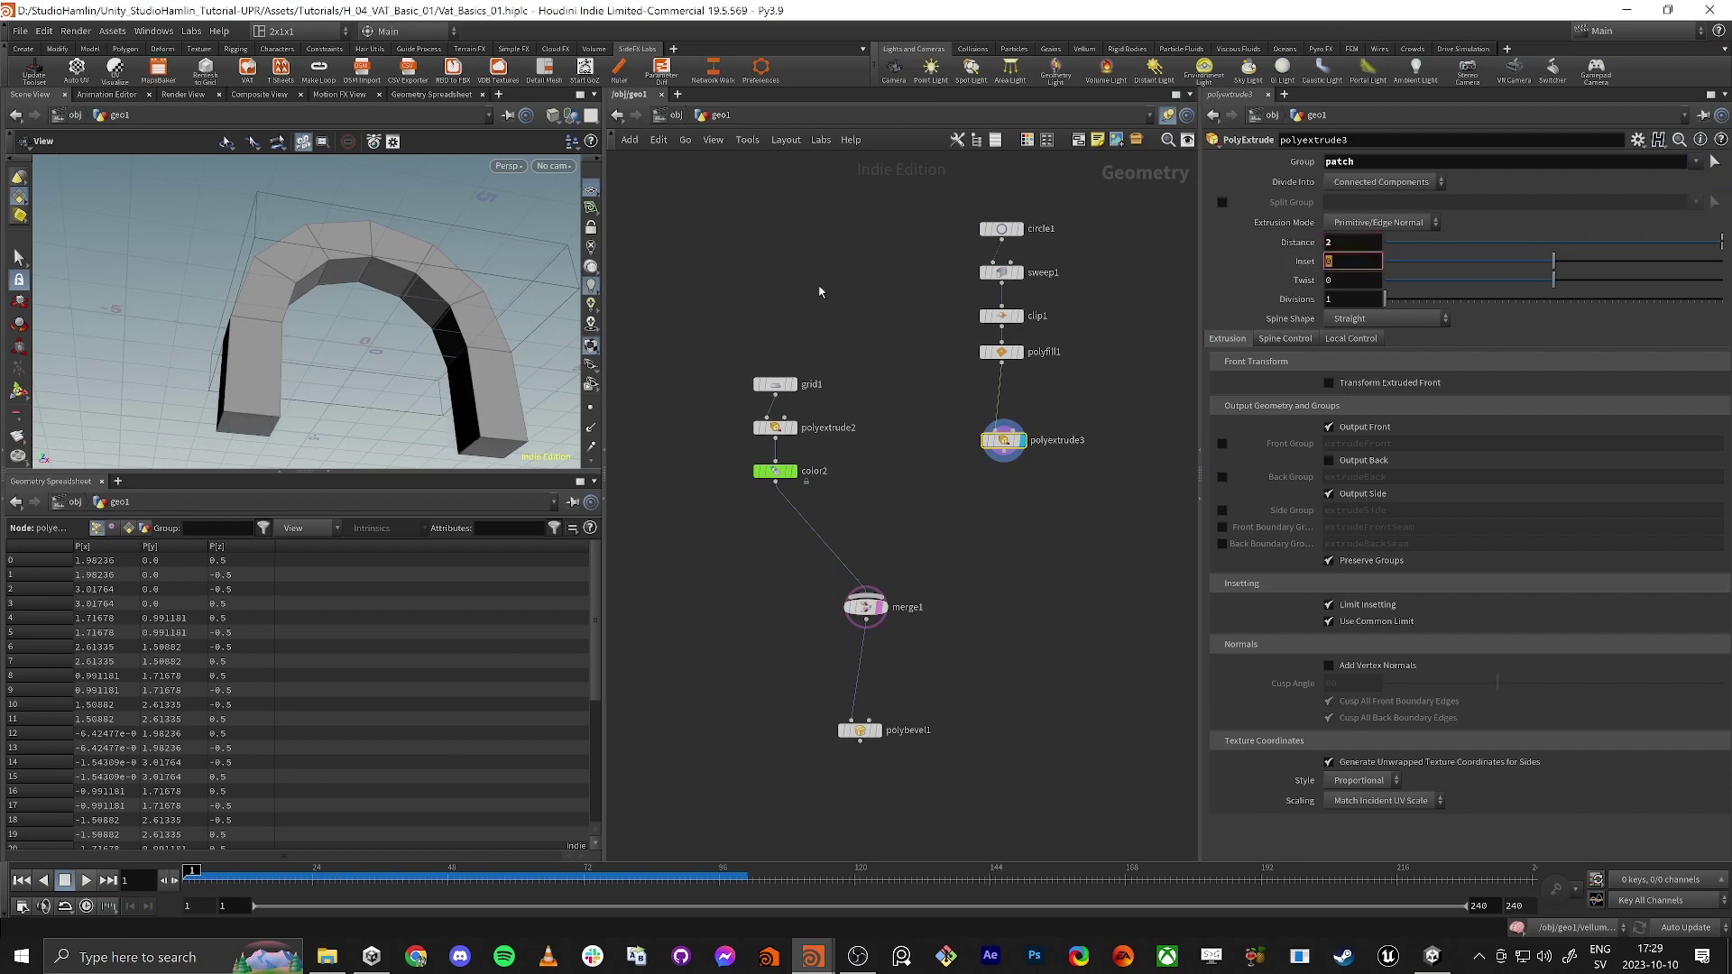
left_click(709, 262)
left_click_drag(296, 287, 308, 369)
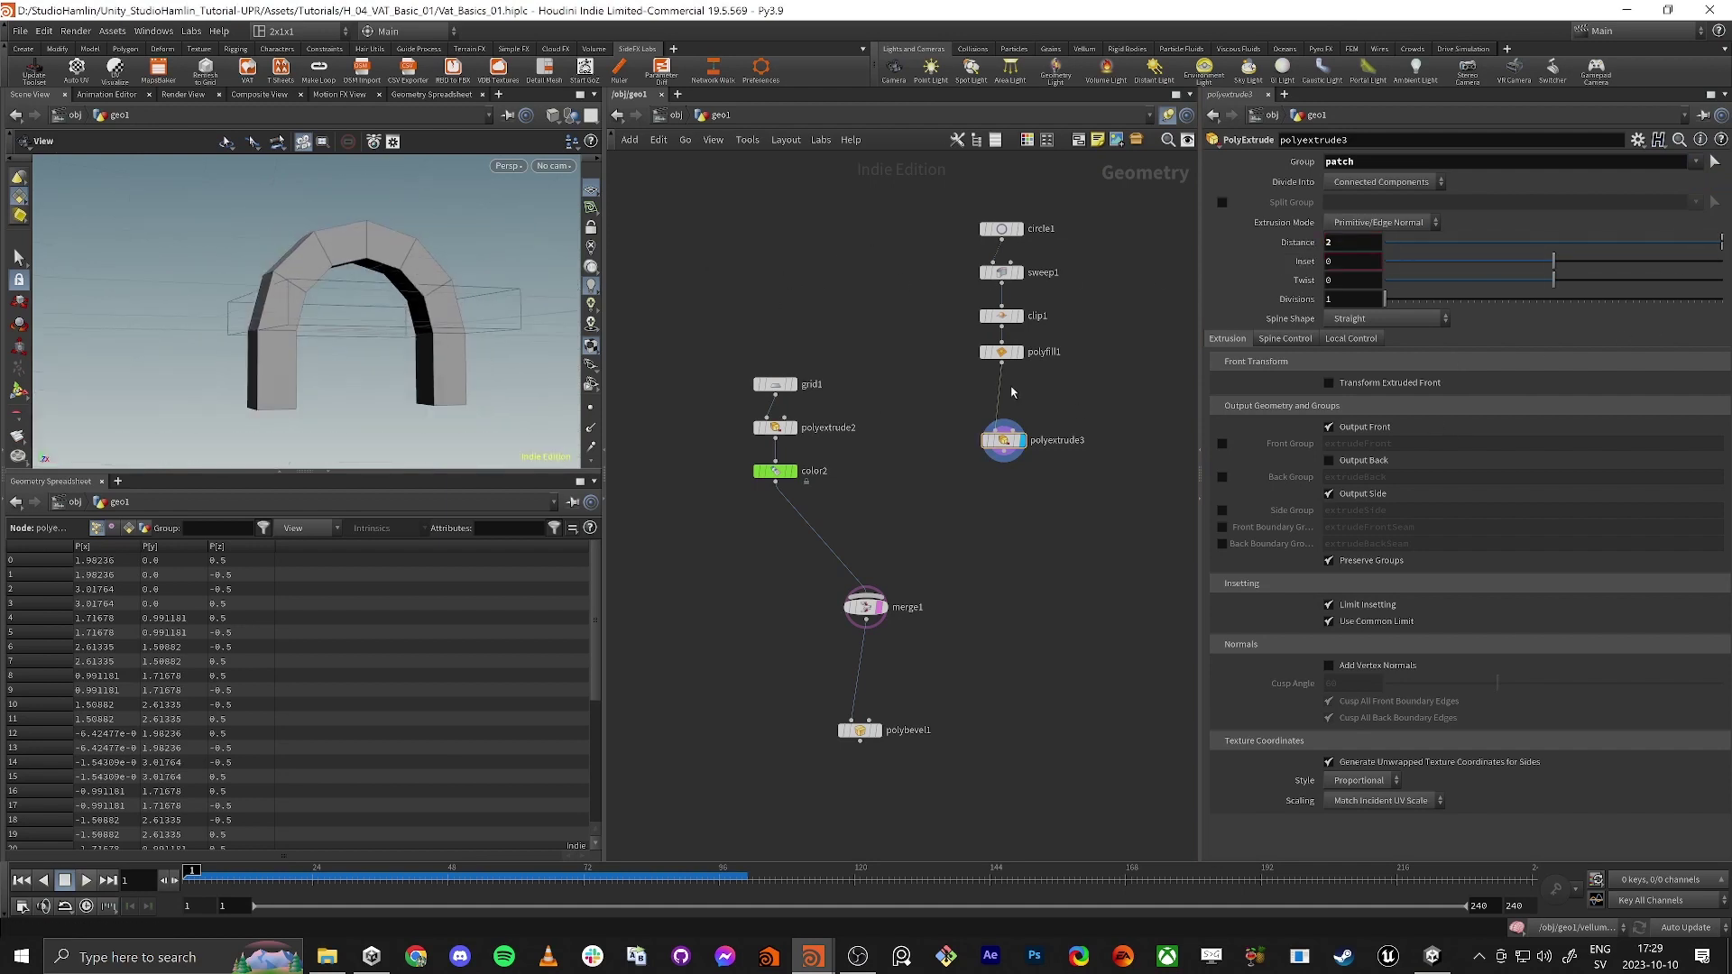
Place the PolyExtrude node closer to PolyFill and add a Match Size node wired to its output.
key("alt+Tab")
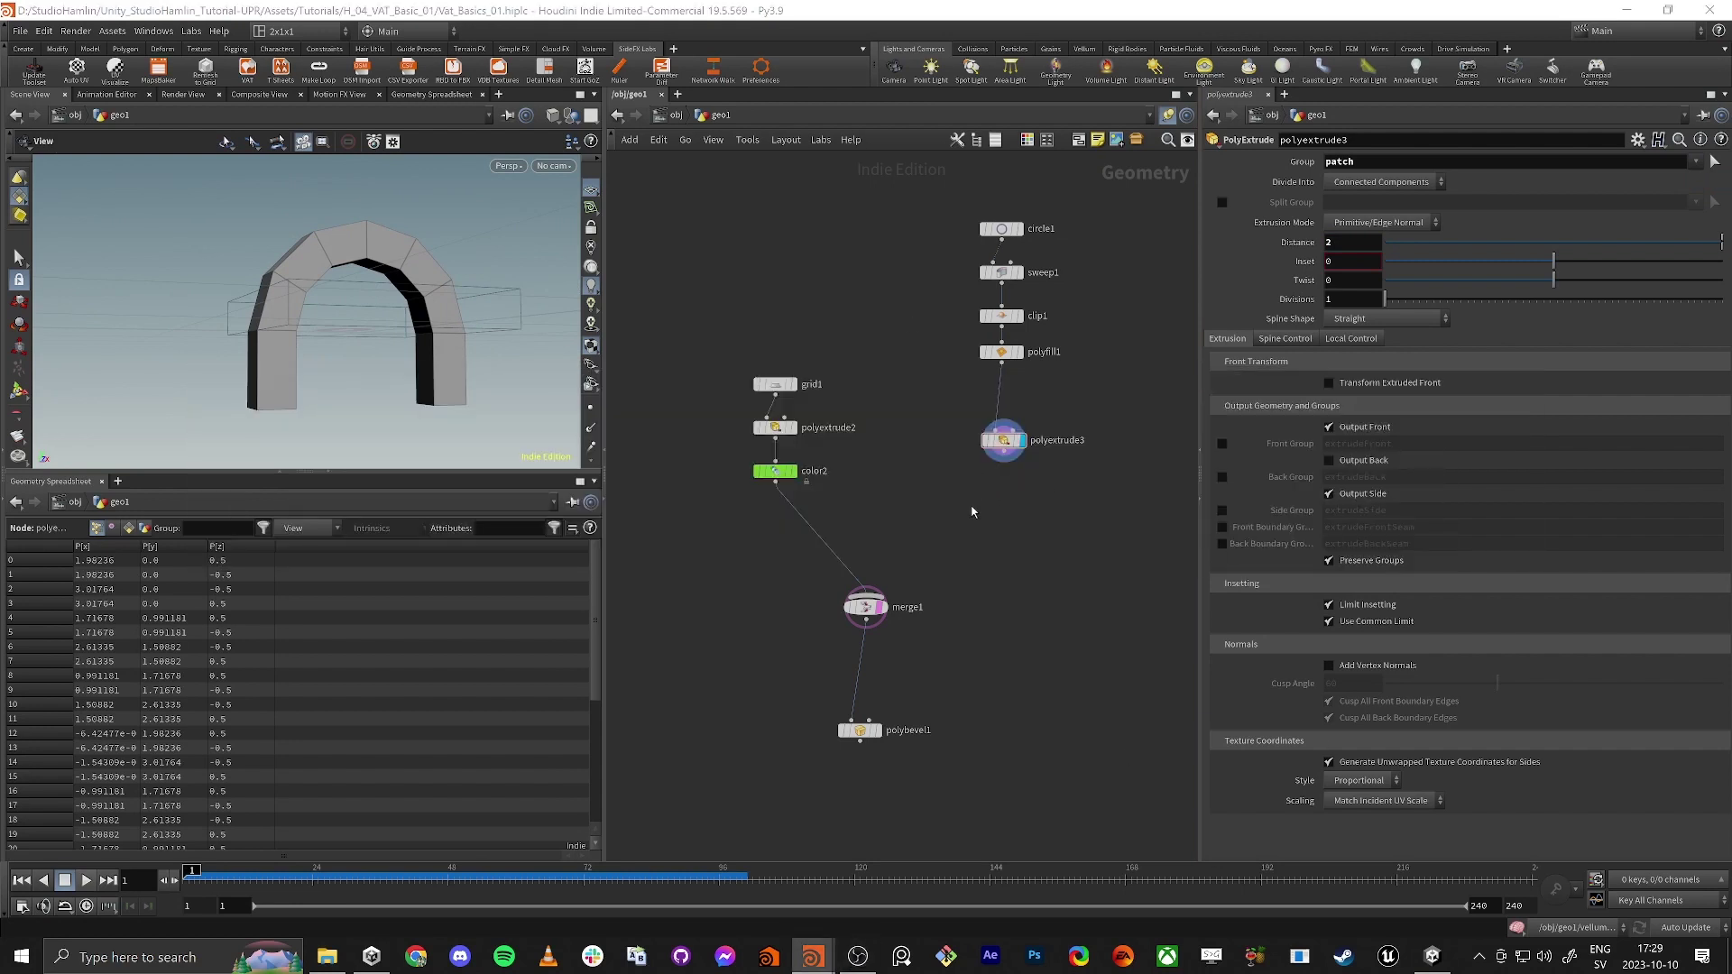
left_click_drag(1002, 440, 1010, 409)
mouse_move(360, 305)
left_mouse_down()
mouse_move(341, 330)
mouse_move(287, 325)
mouse_move(398, 318)
mouse_move(375, 317)
left_mouse_up()
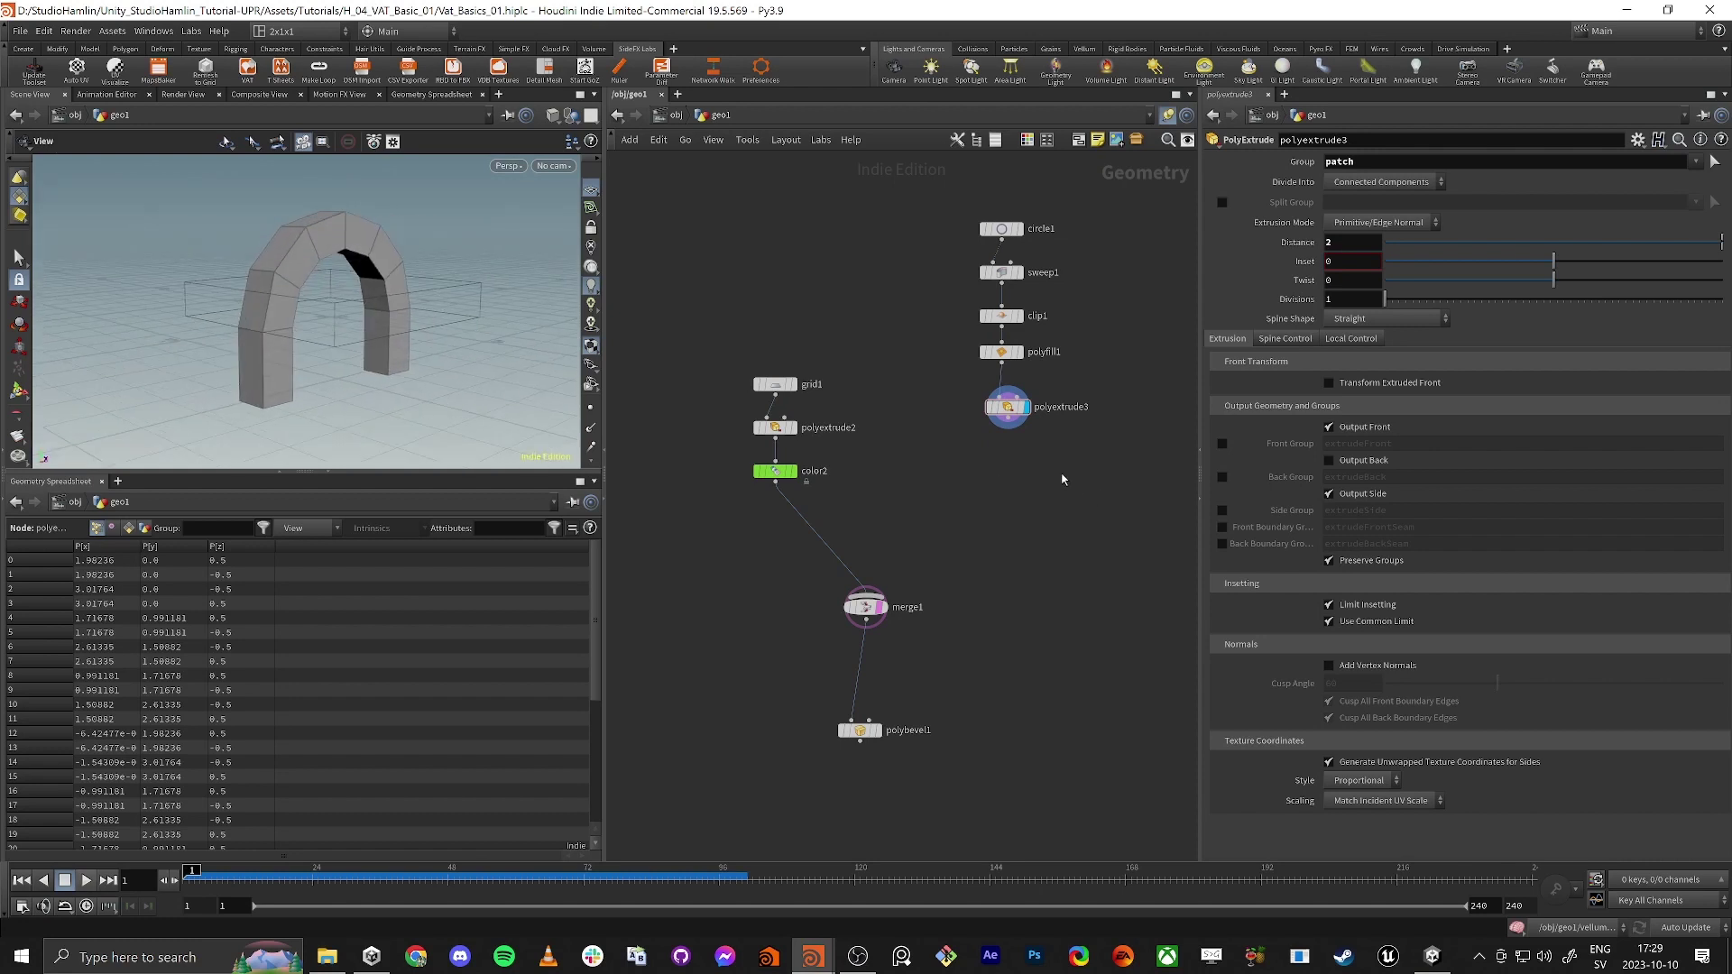
key("Tab")
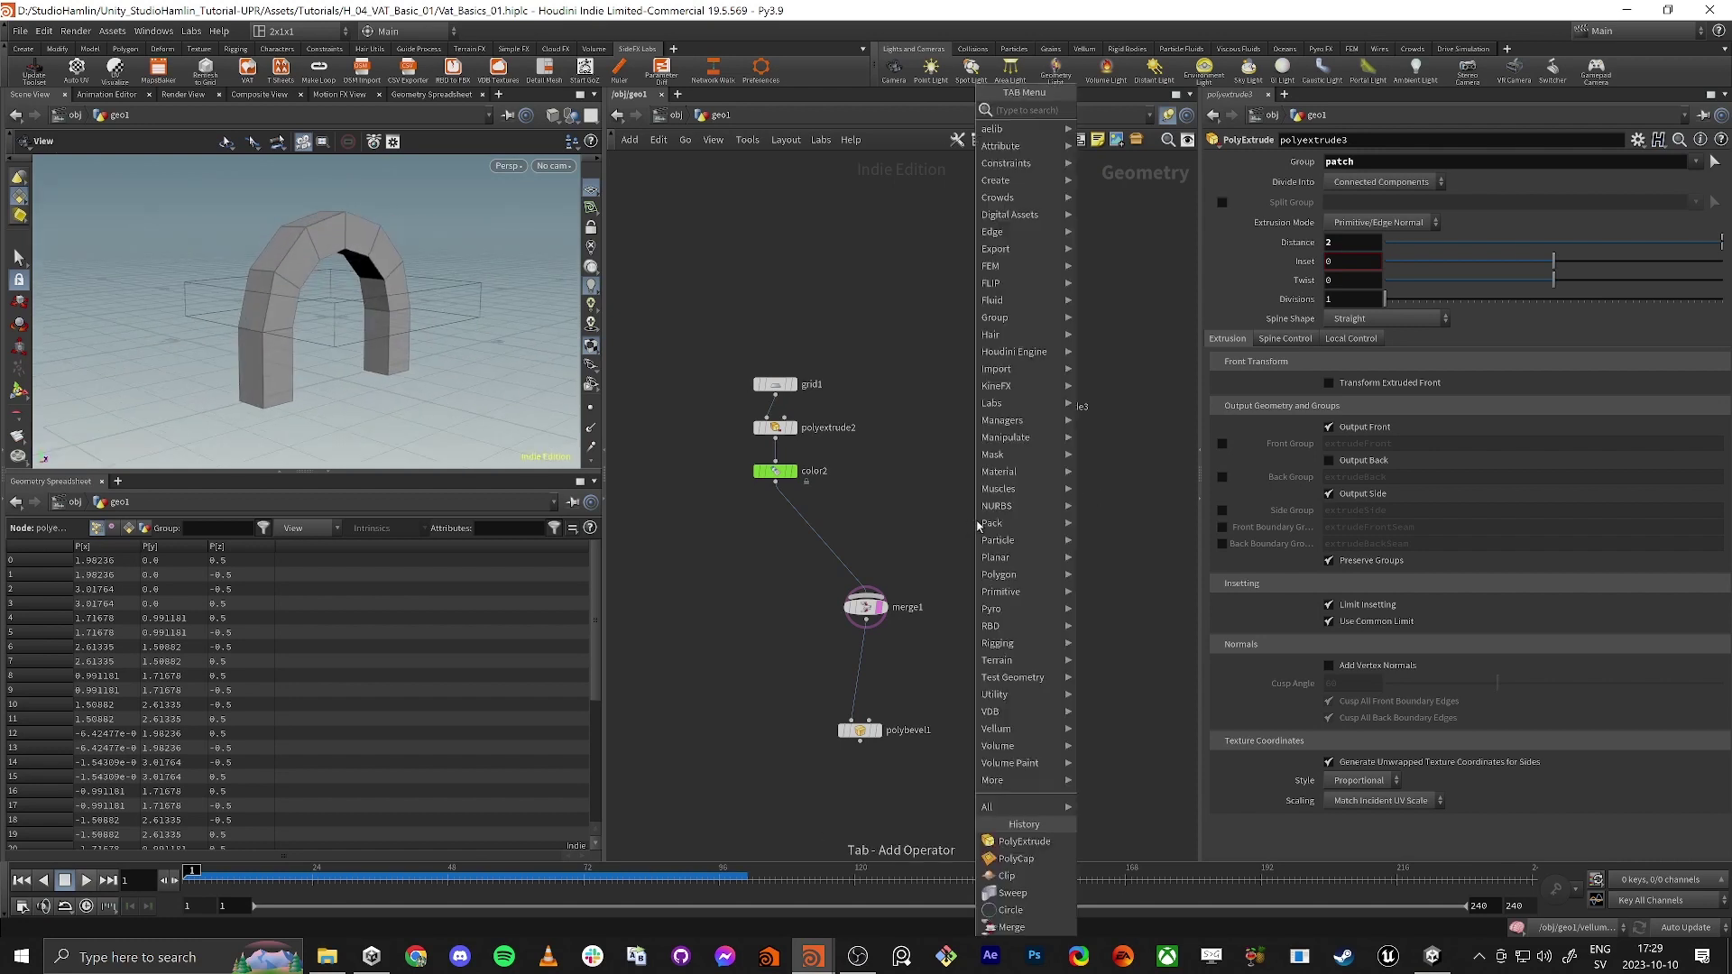
type("match")
key("Down")
key("Return")
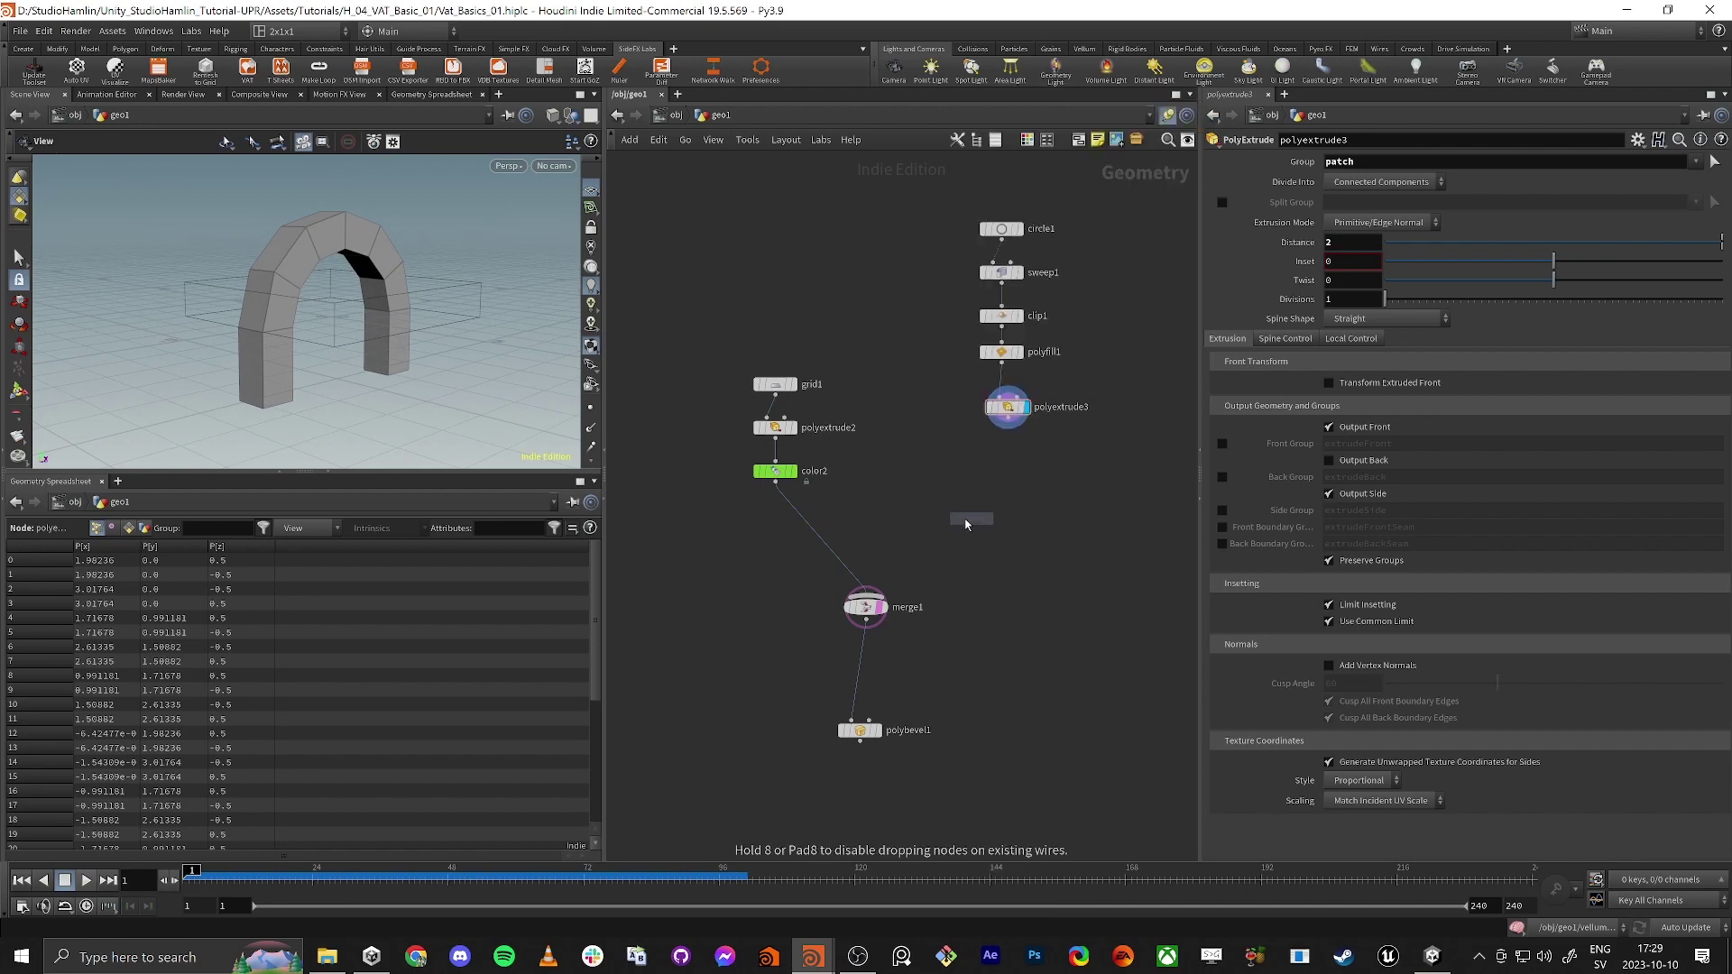
left_click(991, 527)
left_click_drag(1008, 419, 979, 545)
left_click(1010, 418)
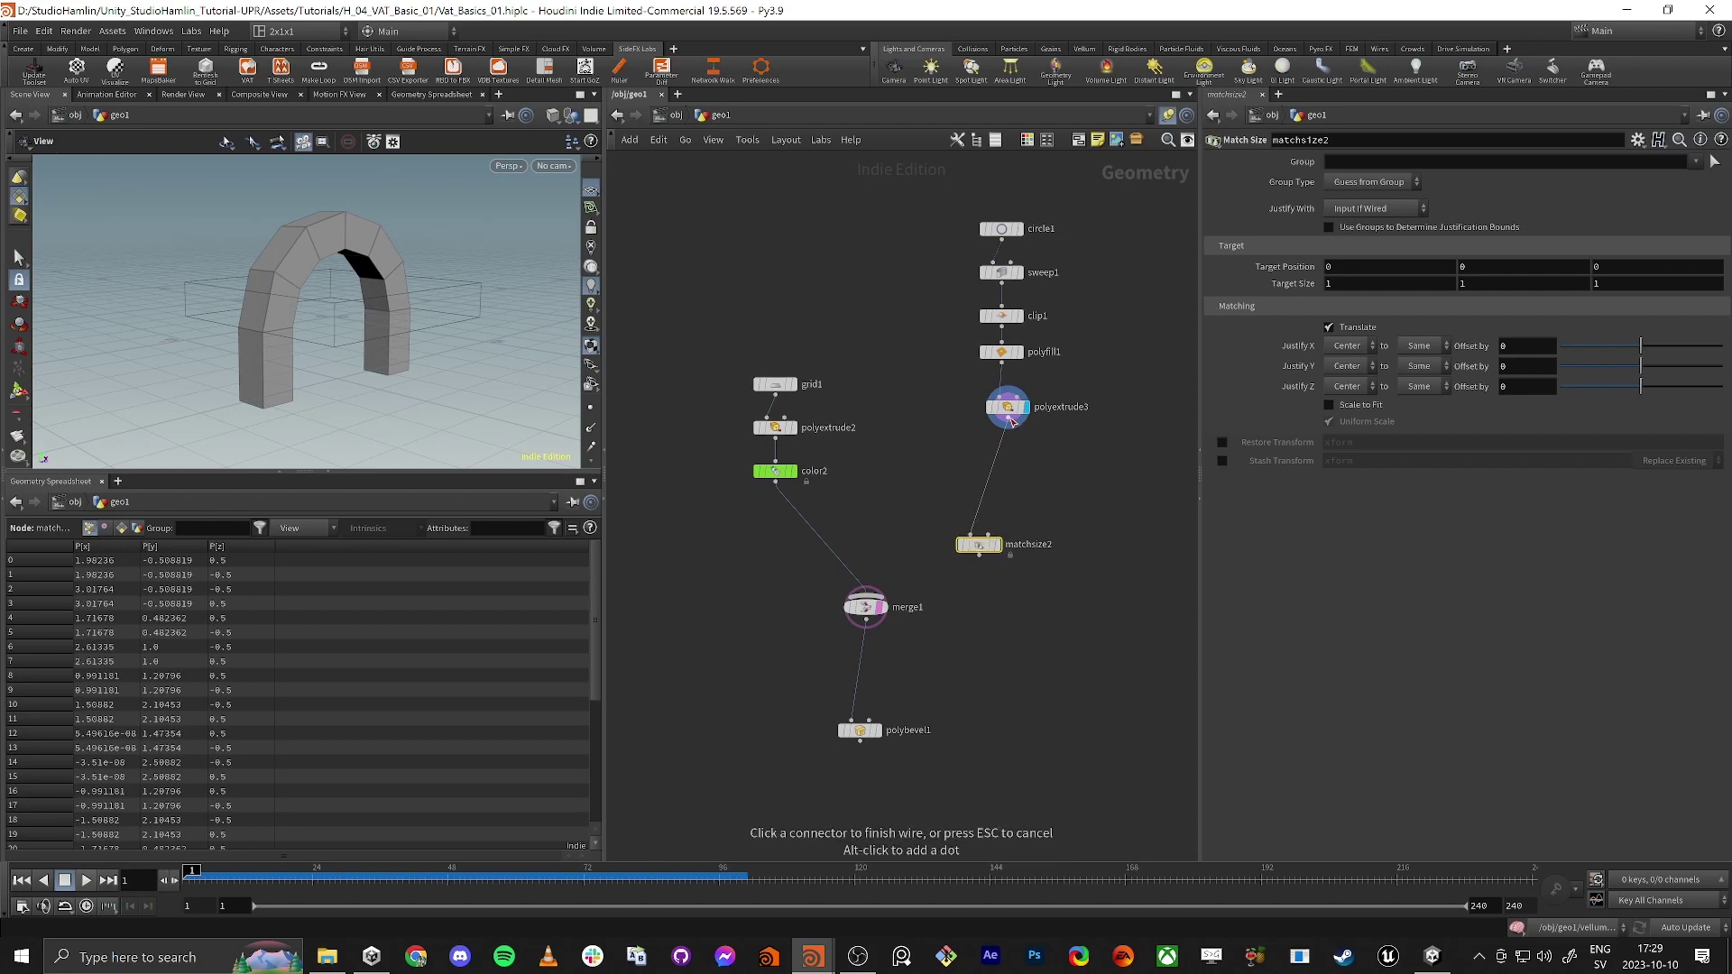
left_click(1097, 520)
Connect the base's color2 node to the Match Size node's second input and display the Match Size result.
left_click_drag(988, 535, 776, 483)
left_click(1001, 522)
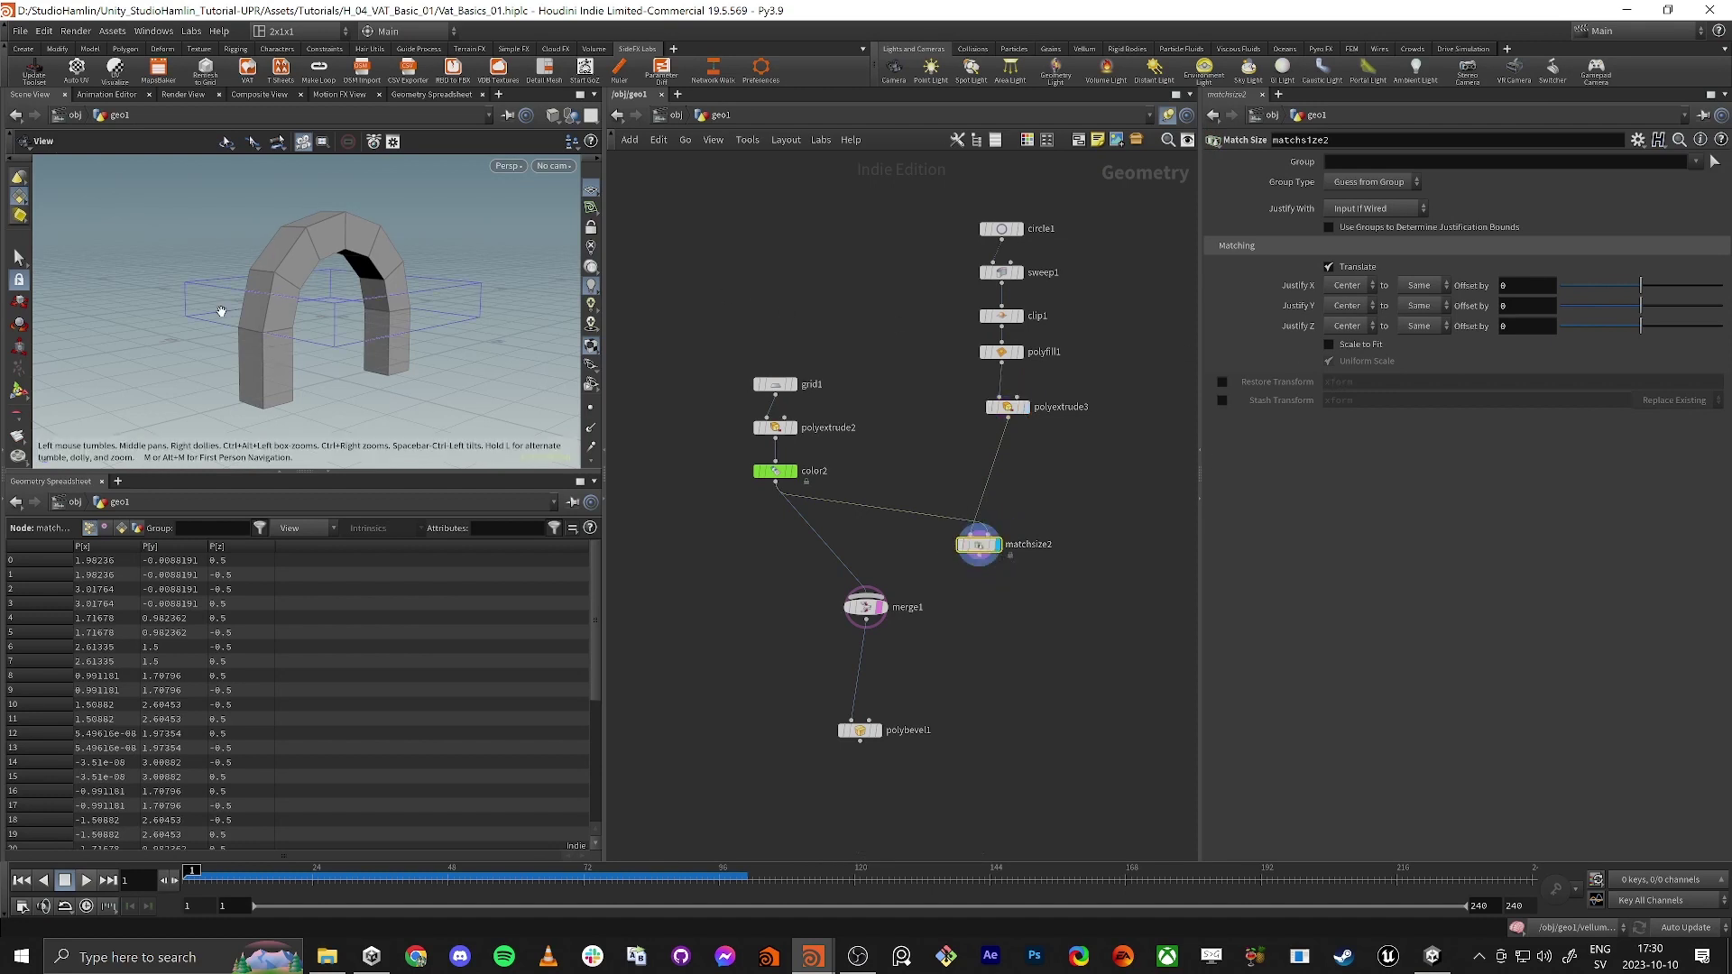
Show the green base from color2 together with the arch in the viewport to compare their positions.
left_click_drag(300, 315, 312, 345)
right_click_drag(311, 345, 279, 406)
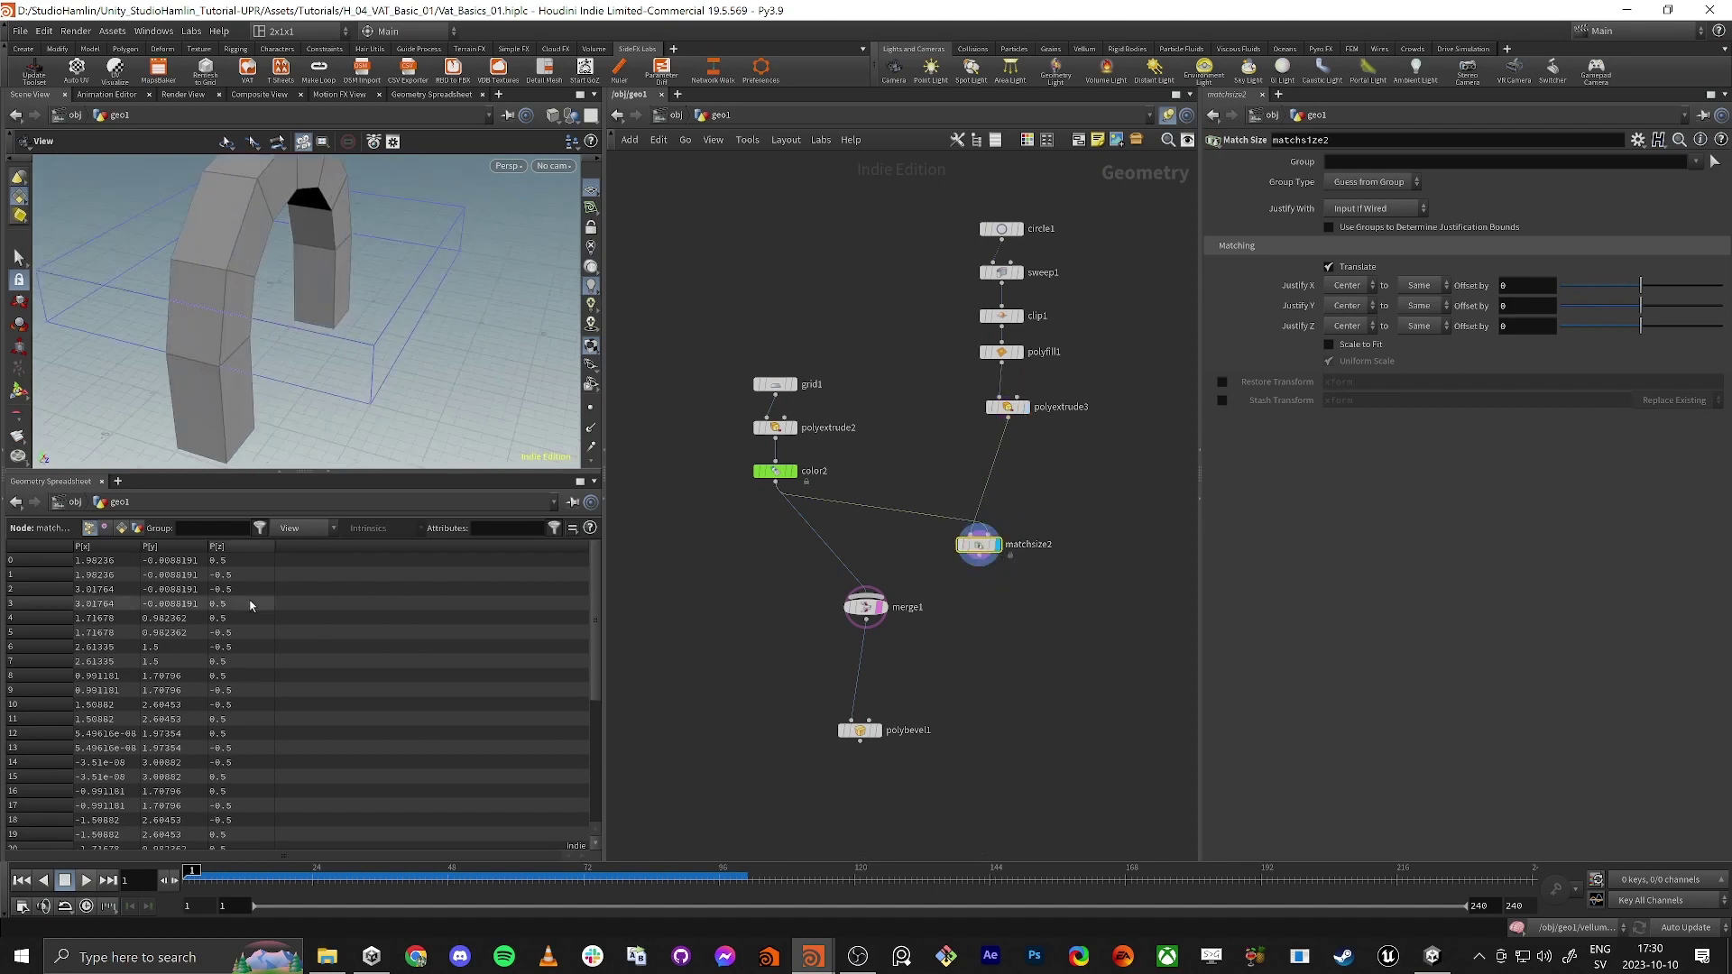
left_click_drag(310, 343, 312, 268)
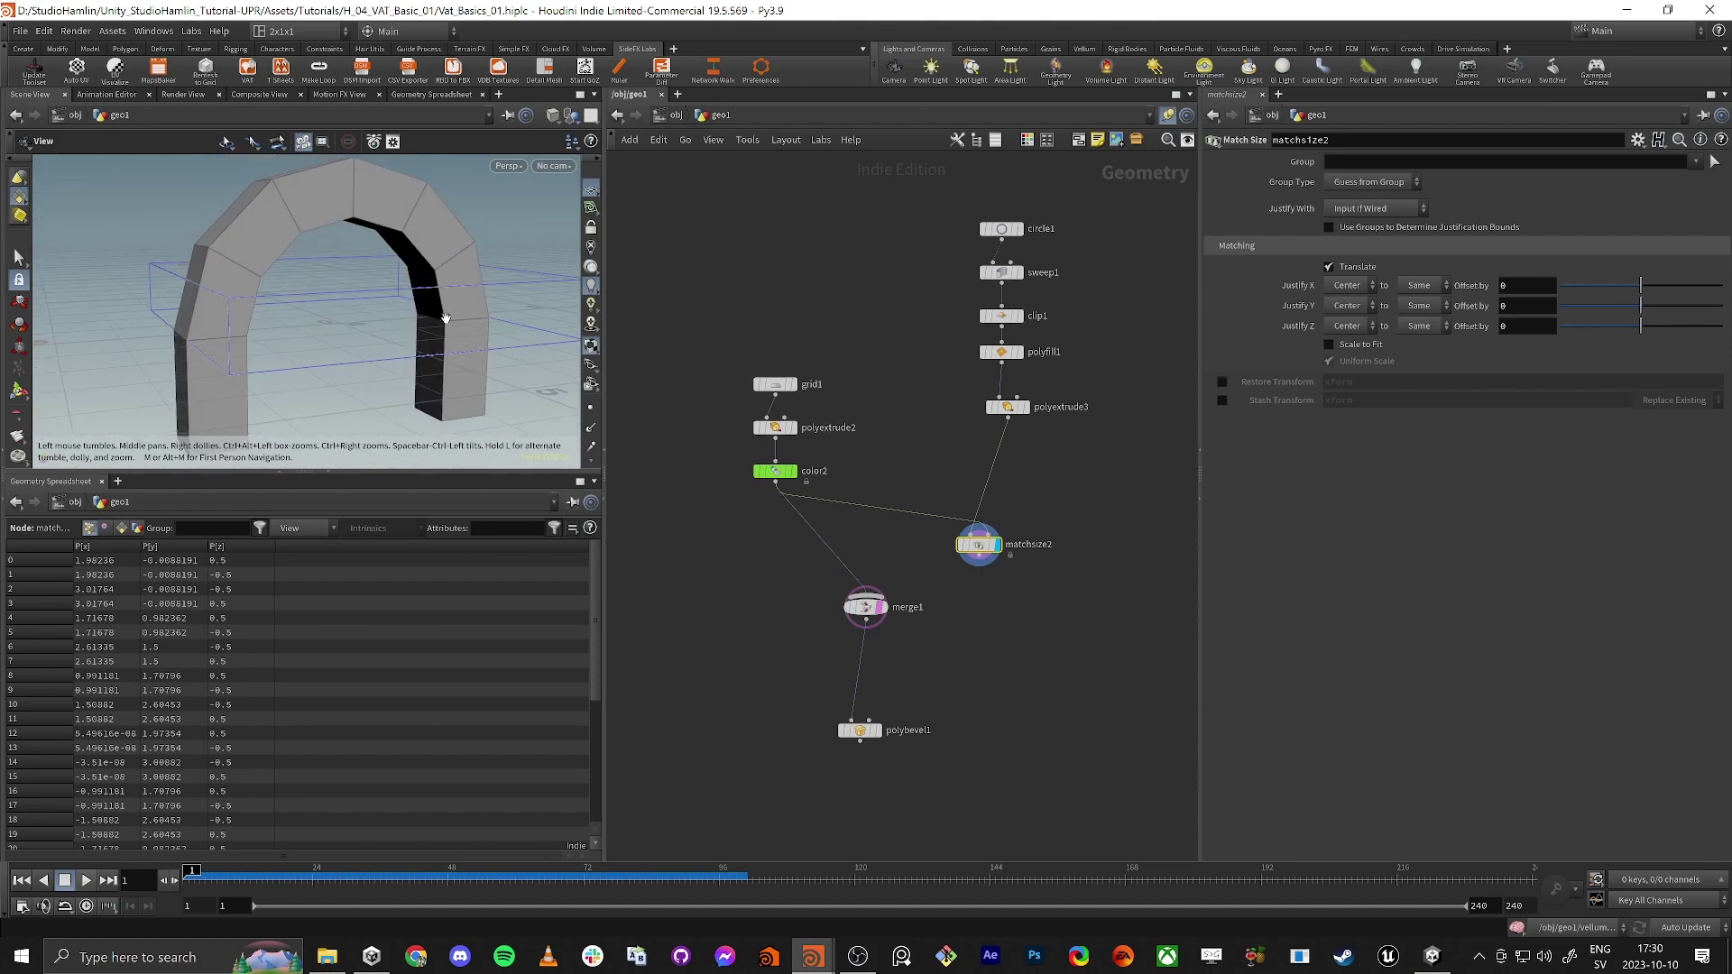
left_click(791, 475)
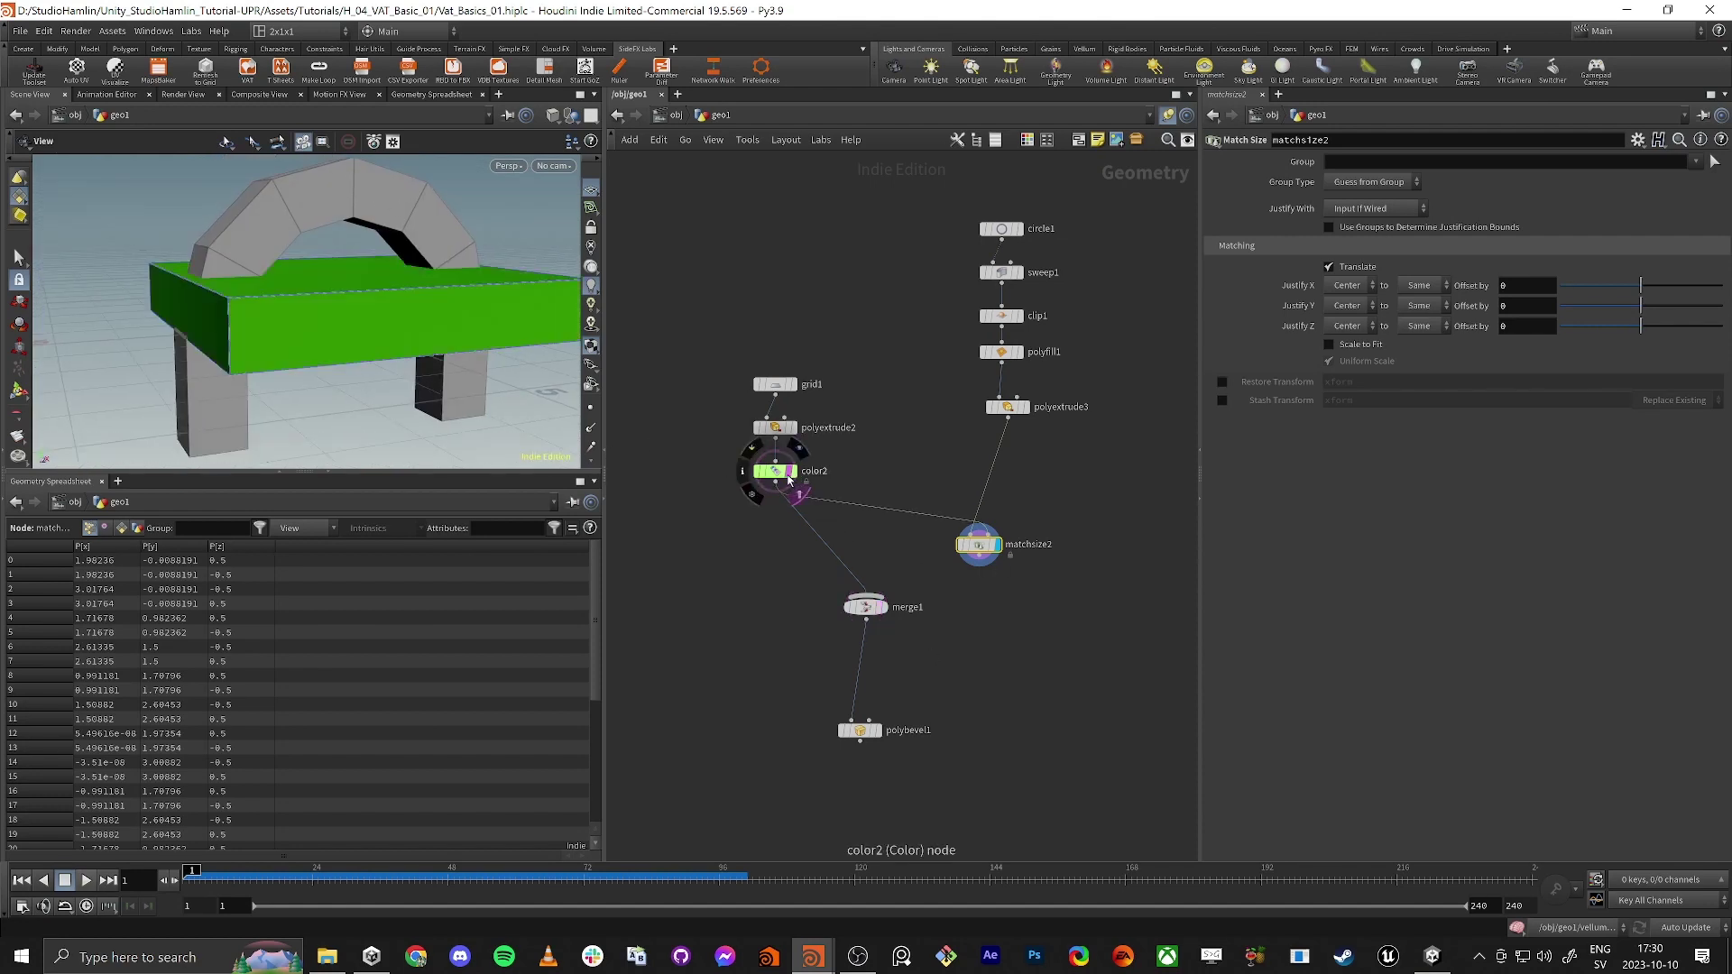
scroll(347, 301, "down", 3)
left_click_drag(309, 319, 306, 315)
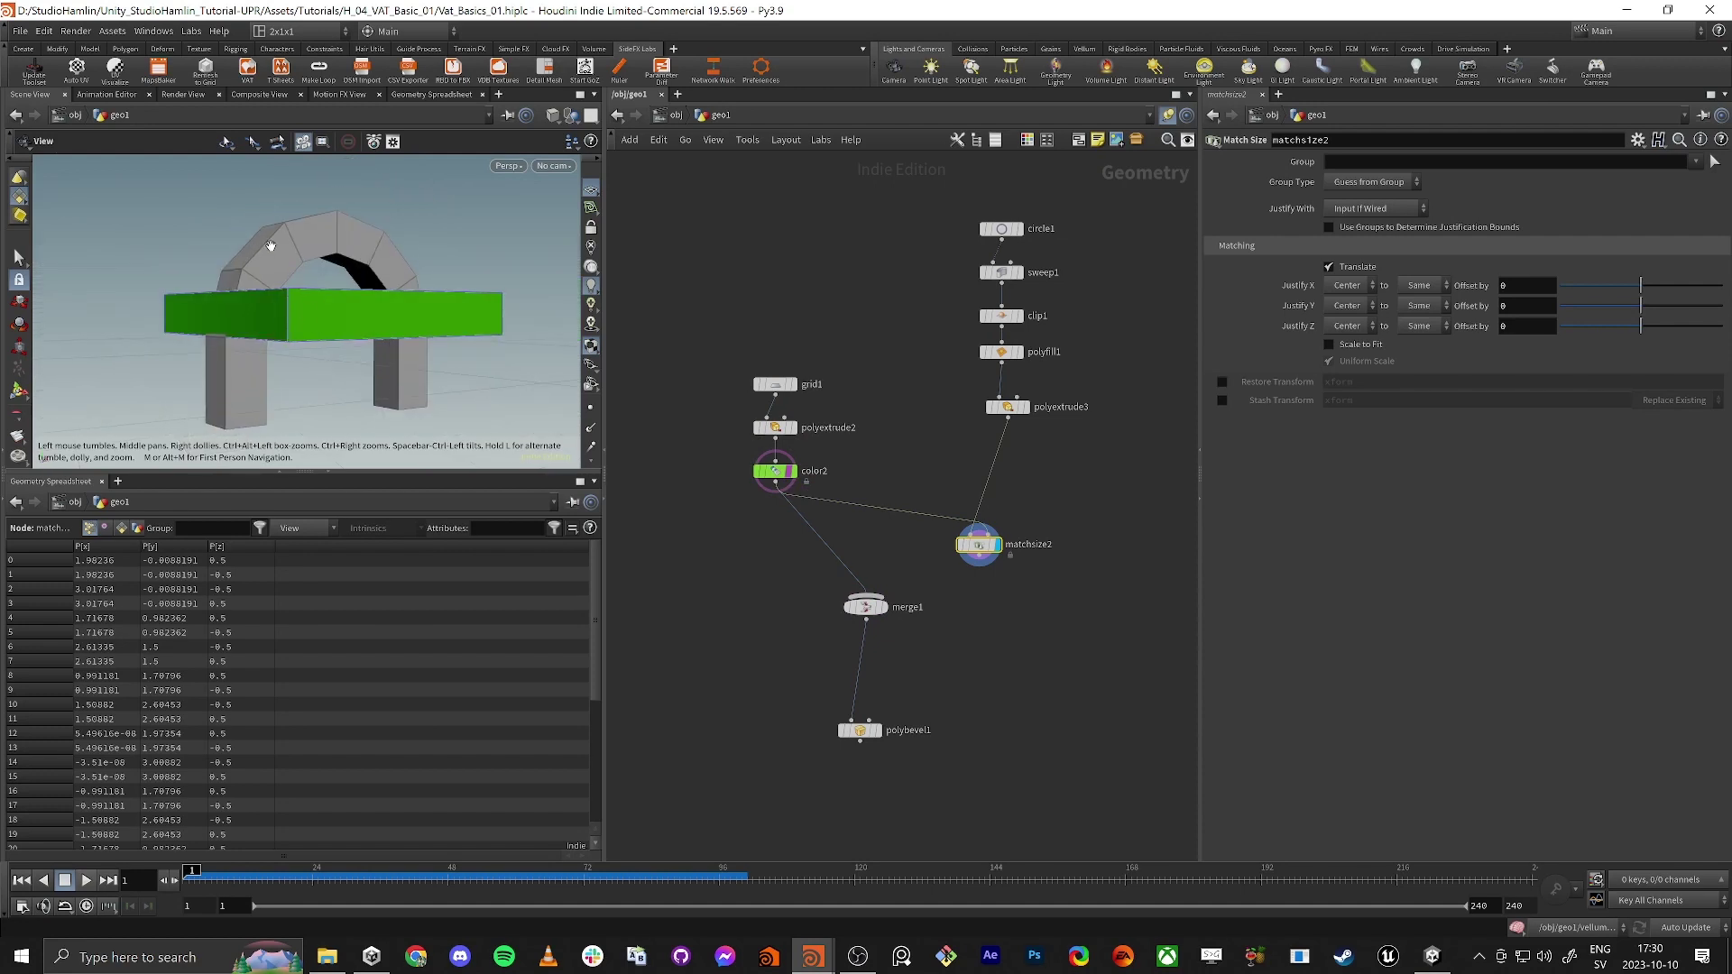
Set the Match Size node's Justify Y to Min to Max so the arch stands on the base.
left_click(1345, 306)
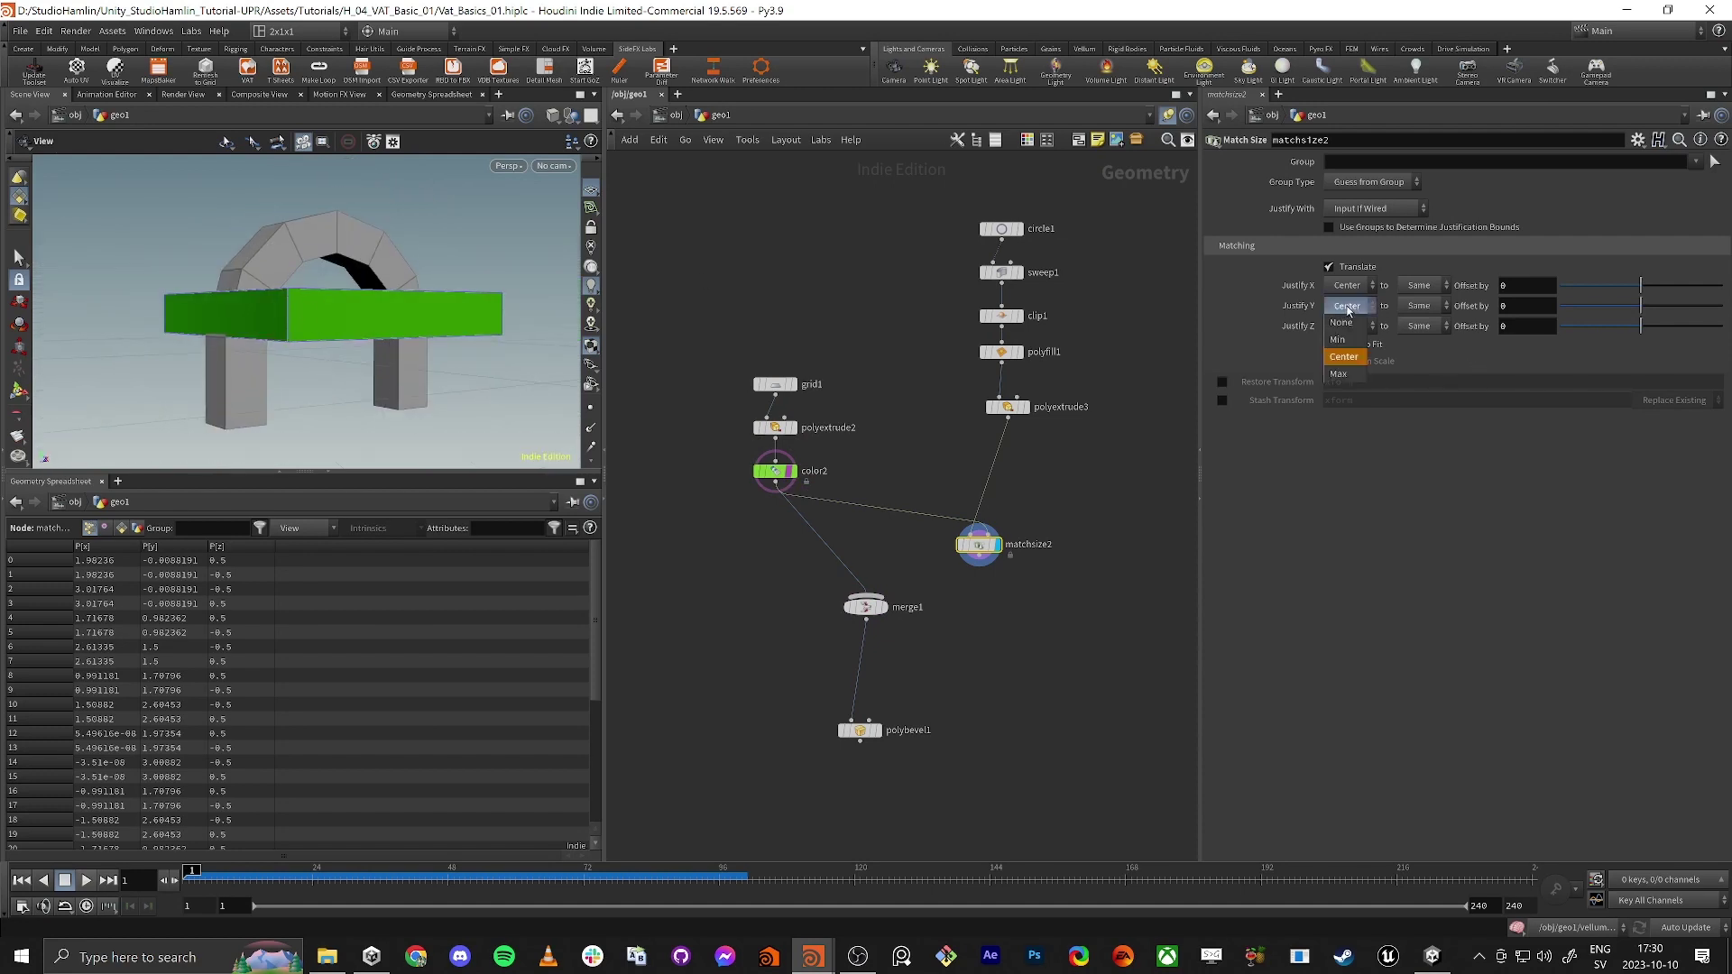
left_click(1339, 340)
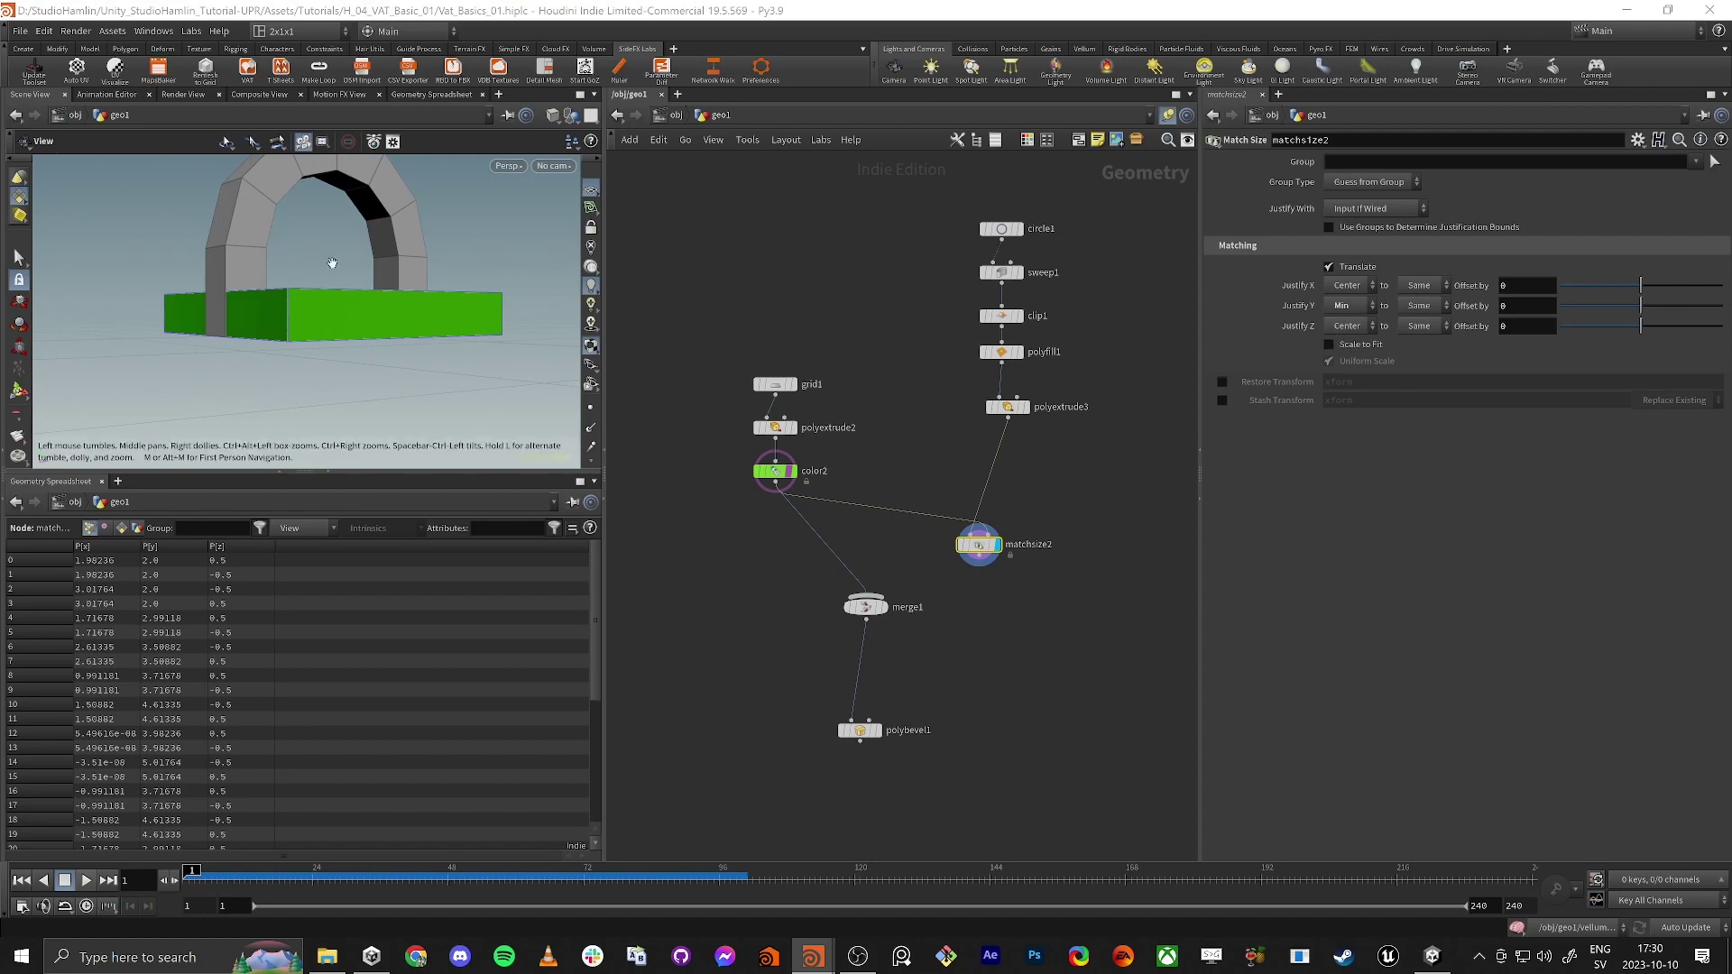
left_click(1405, 311)
left_click(1413, 377)
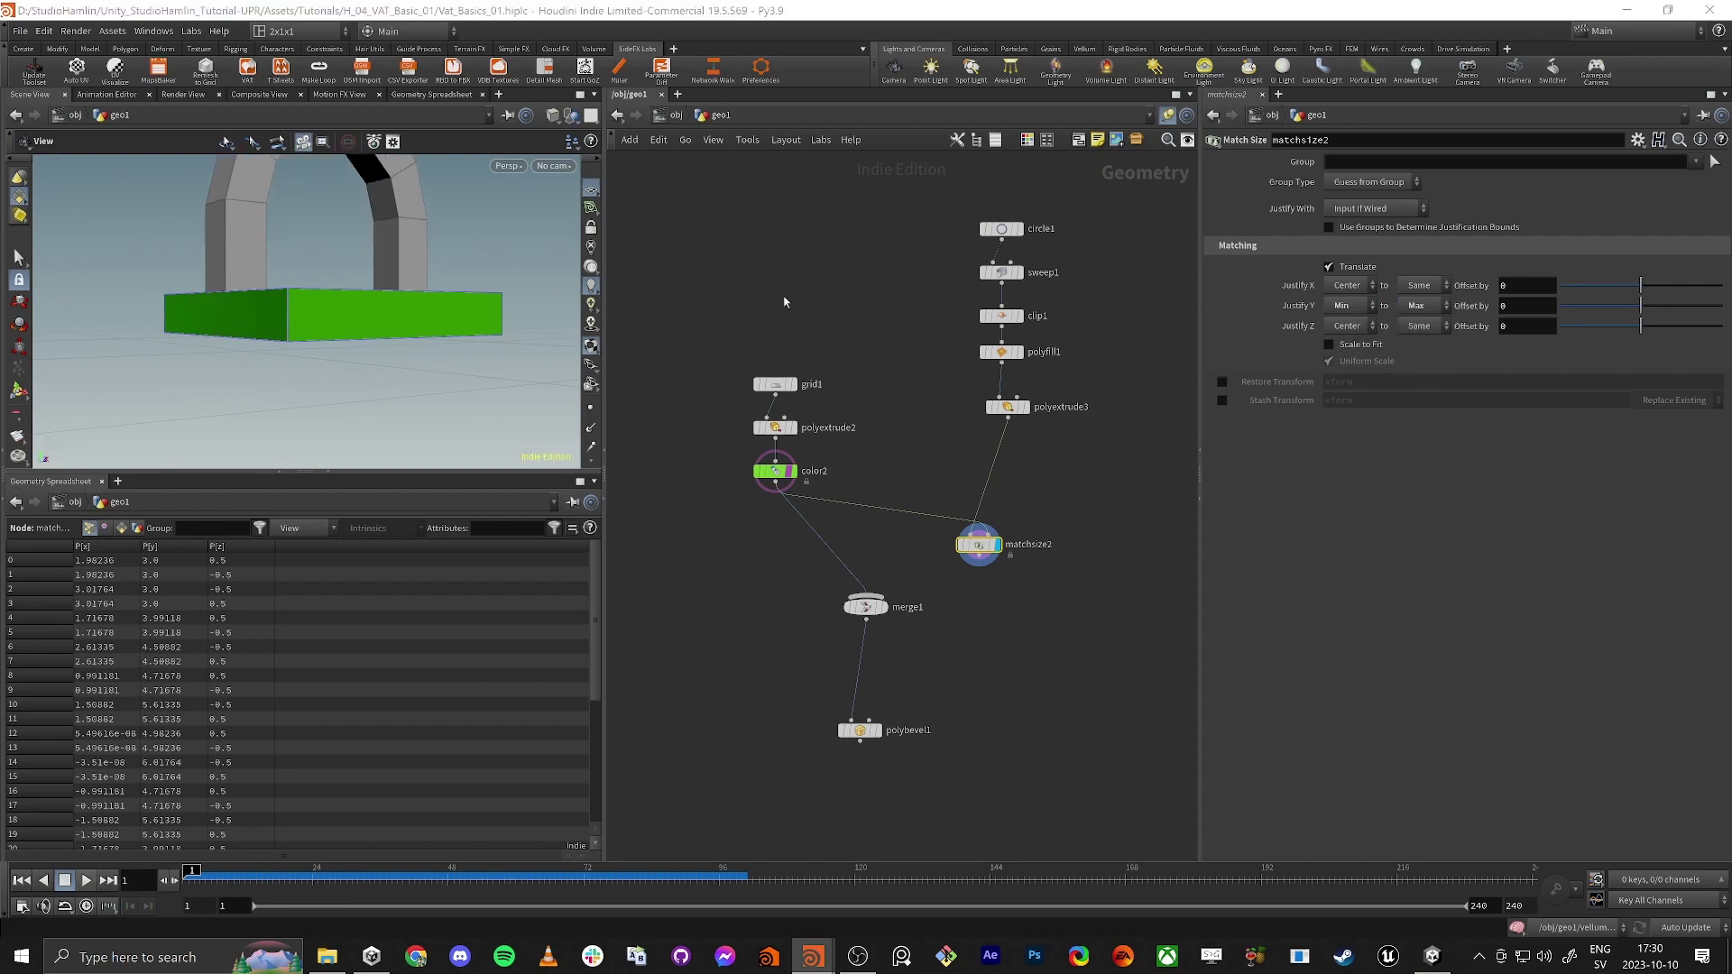
Set the Match Size node's Justify X to None.
middle_click_drag(803, 273, 805, 280)
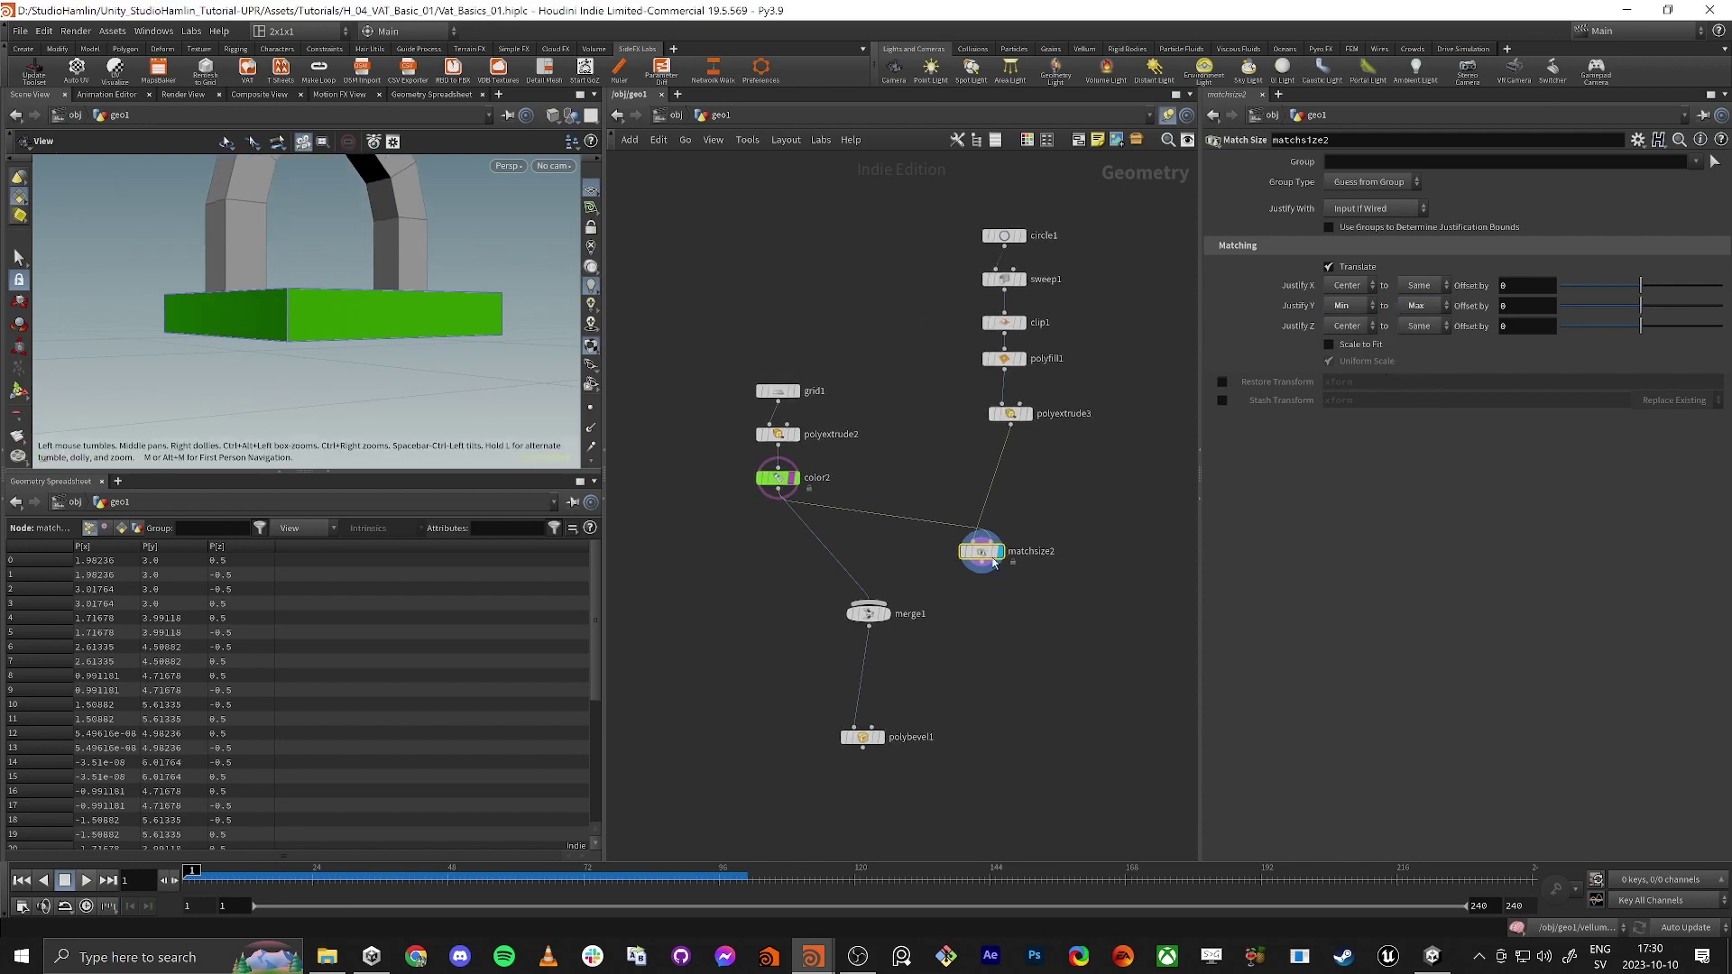
left_click_drag(217, 203, 271, 253)
middle_click_drag(261, 239, 291, 341)
scroll(290, 341, "down", 3)
left_click_drag(291, 341, 300, 327)
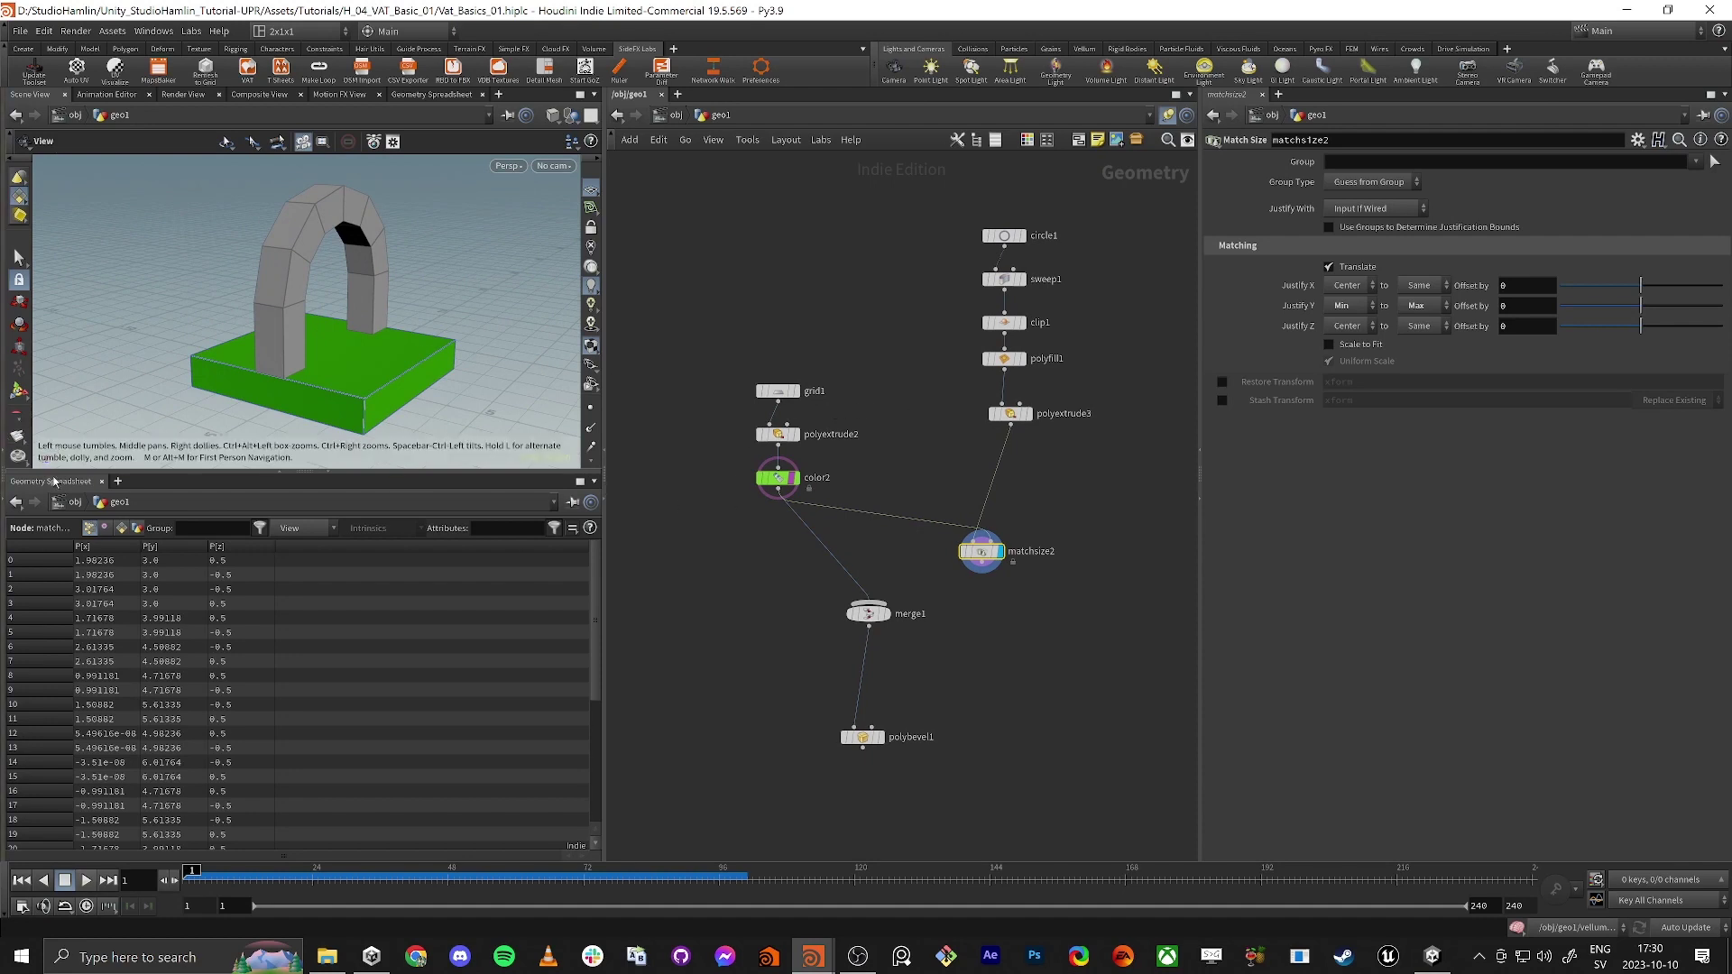
left_click(1349, 286)
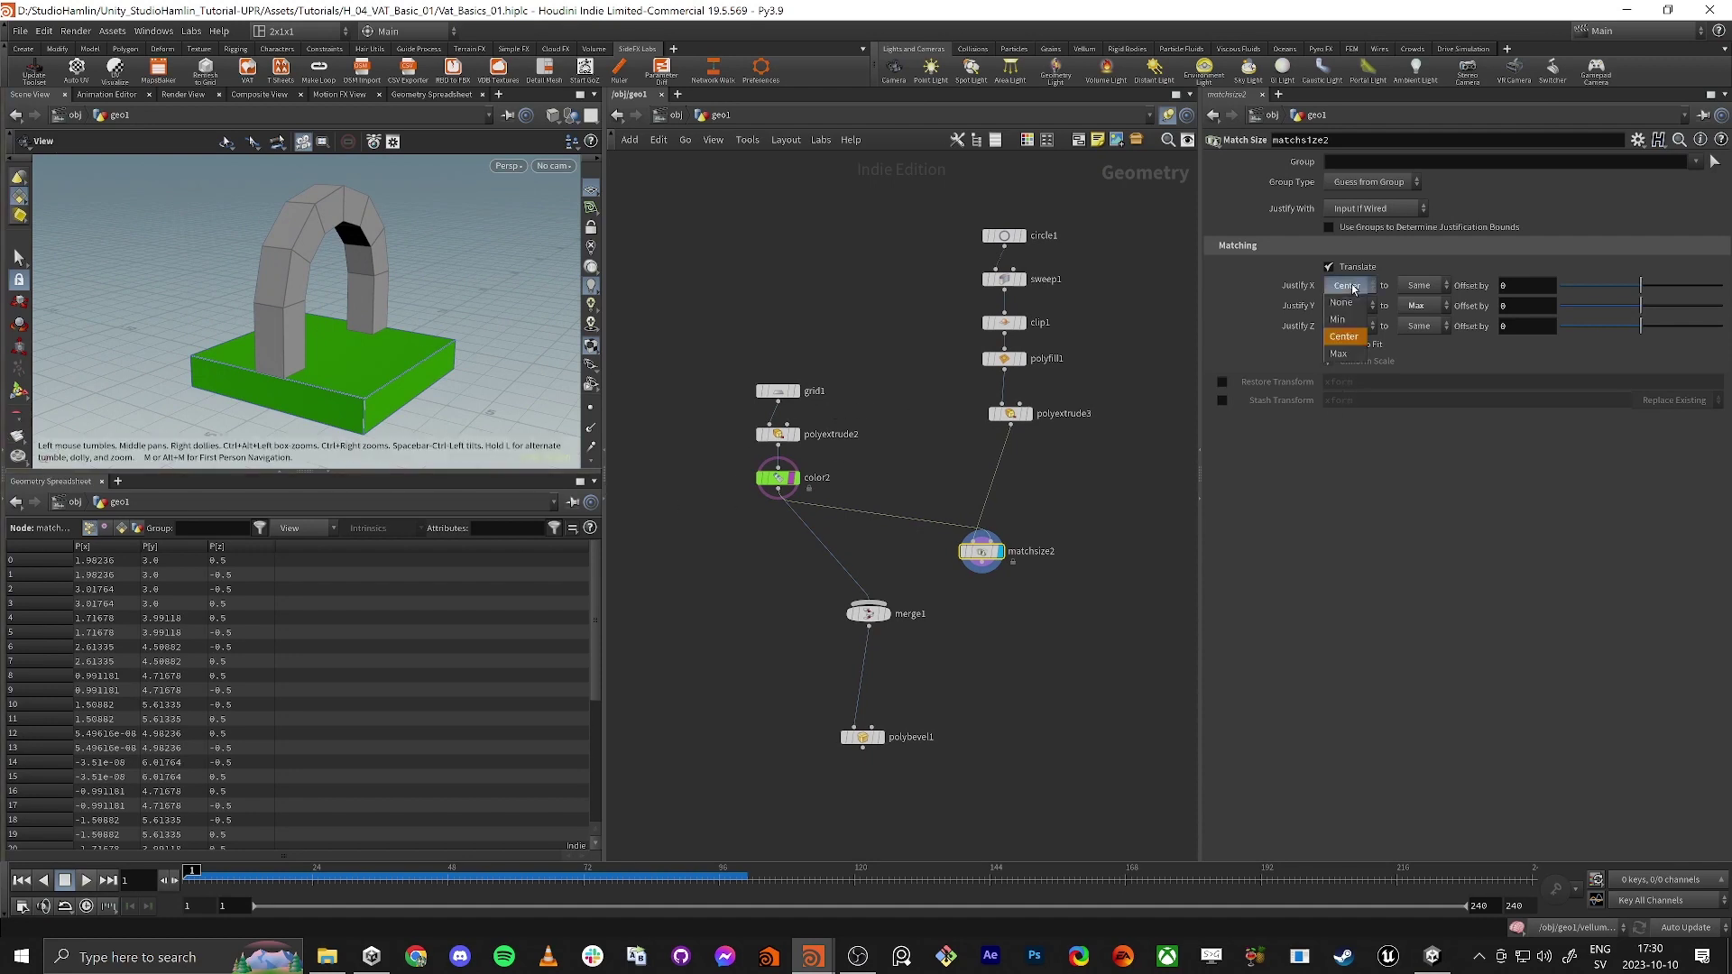
left_click(1353, 289)
left_click(1352, 288)
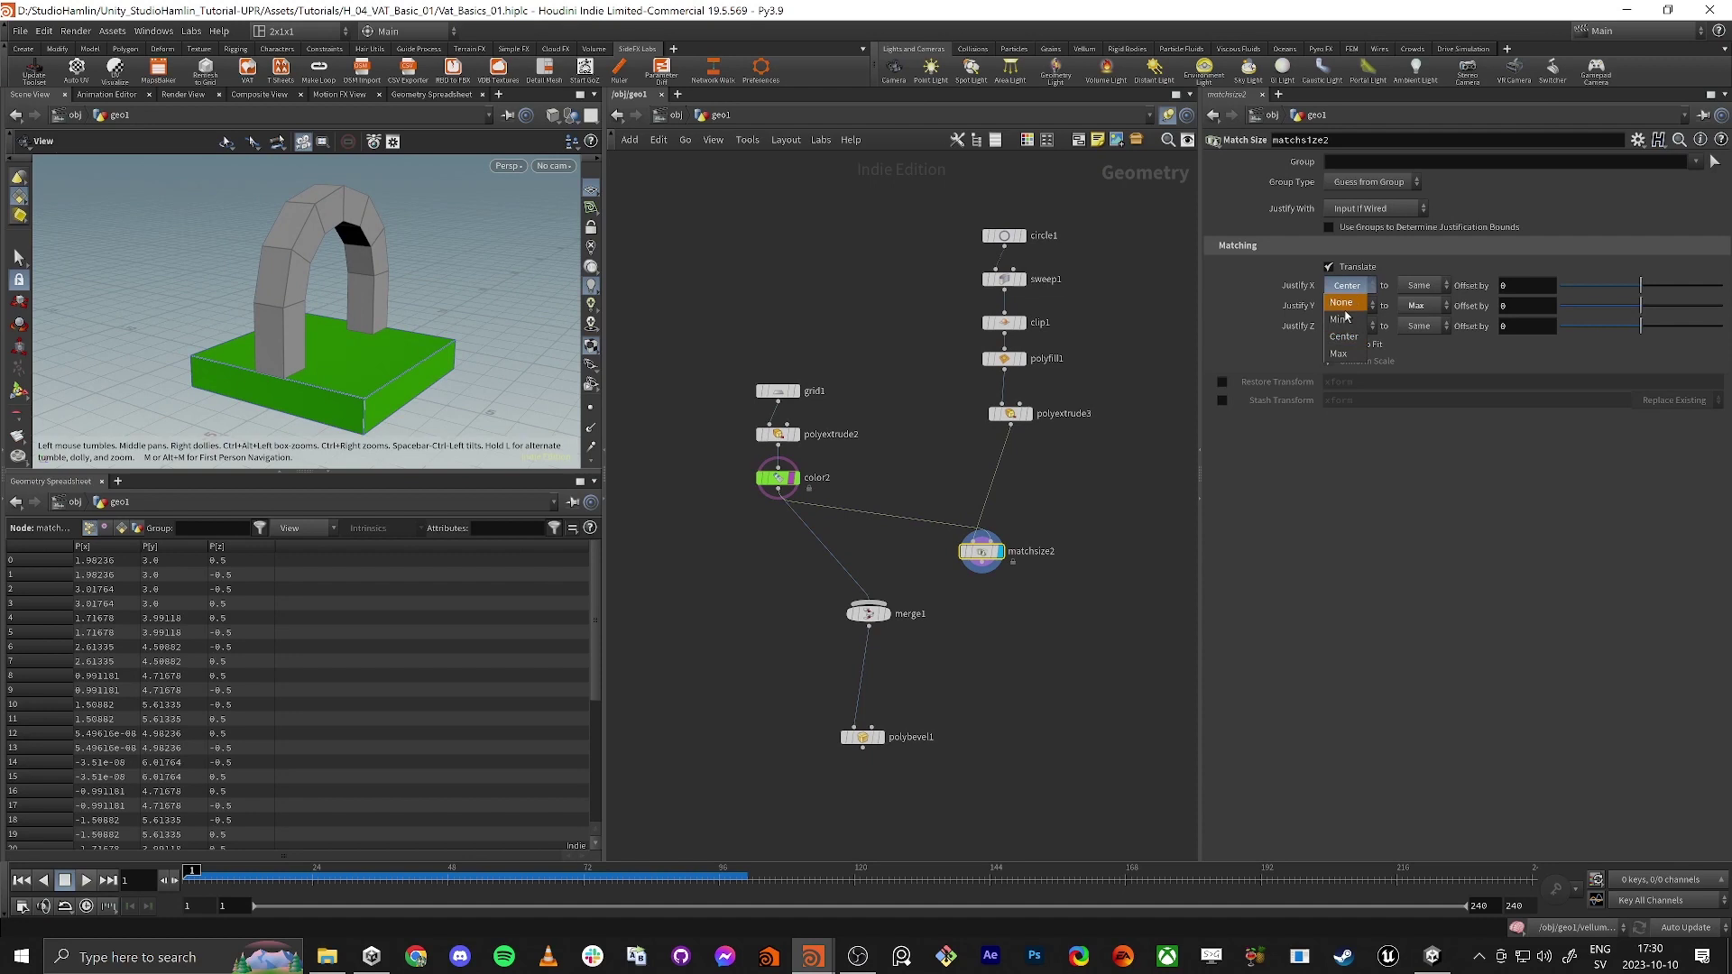
left_click(1348, 304)
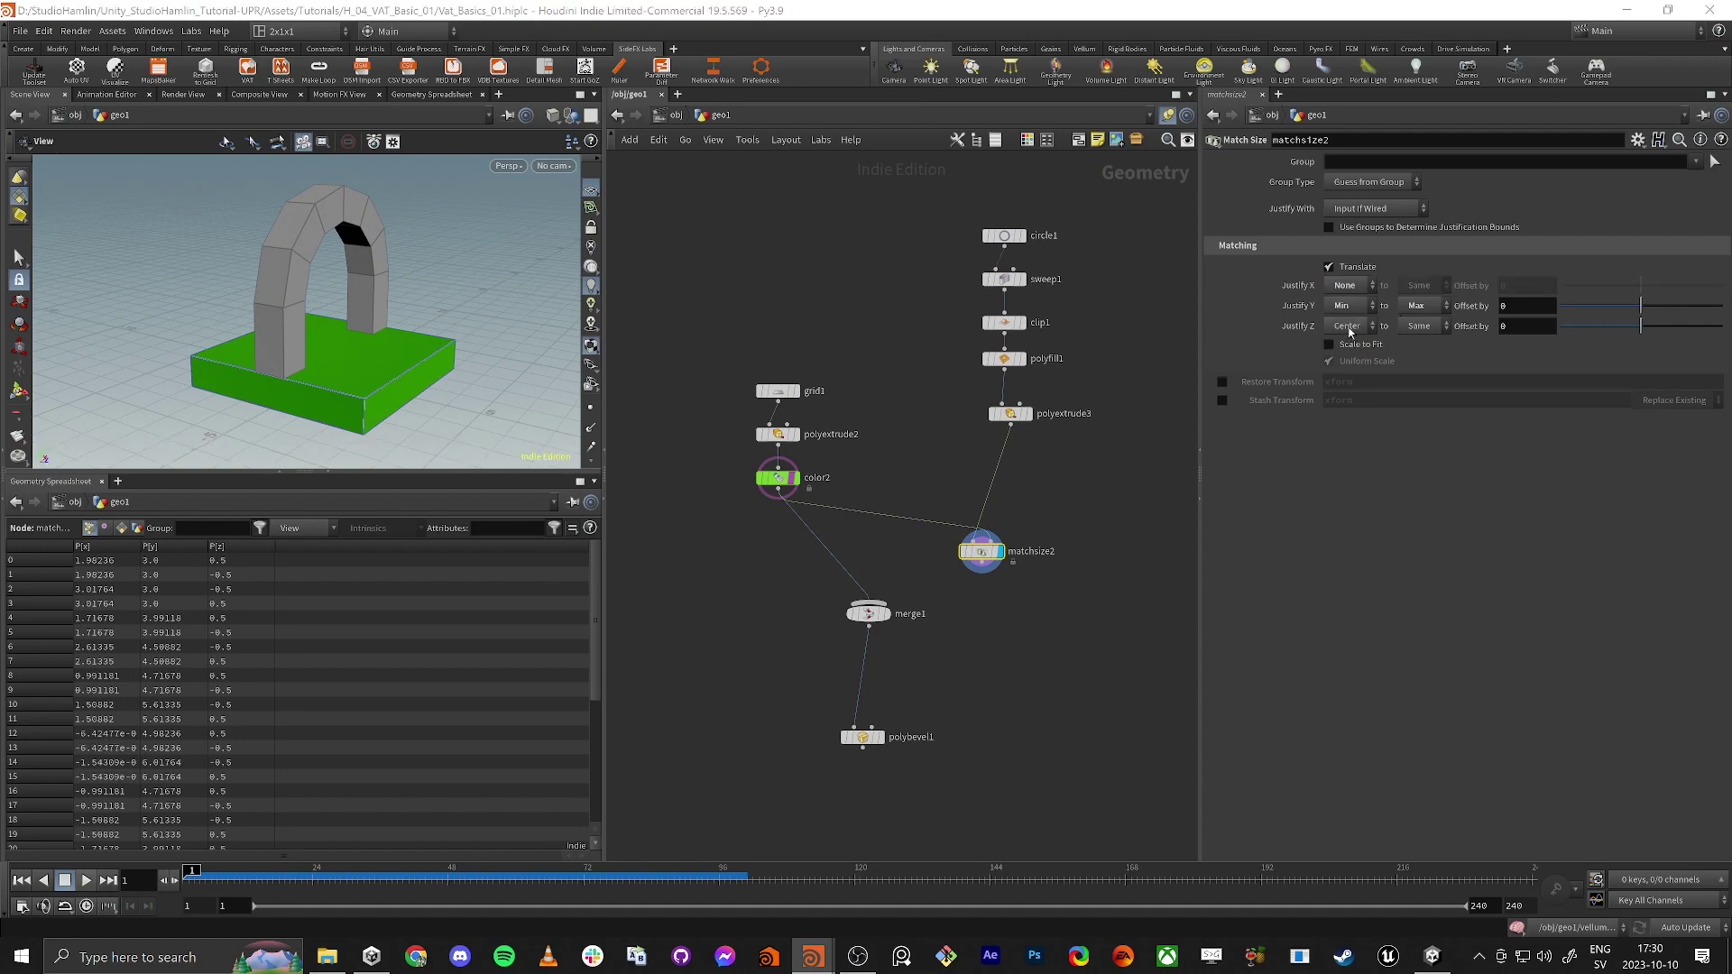
Set the Match Size node's Justify Z to Max to Max to align the arch with the base's edge.
left_click(1355, 330)
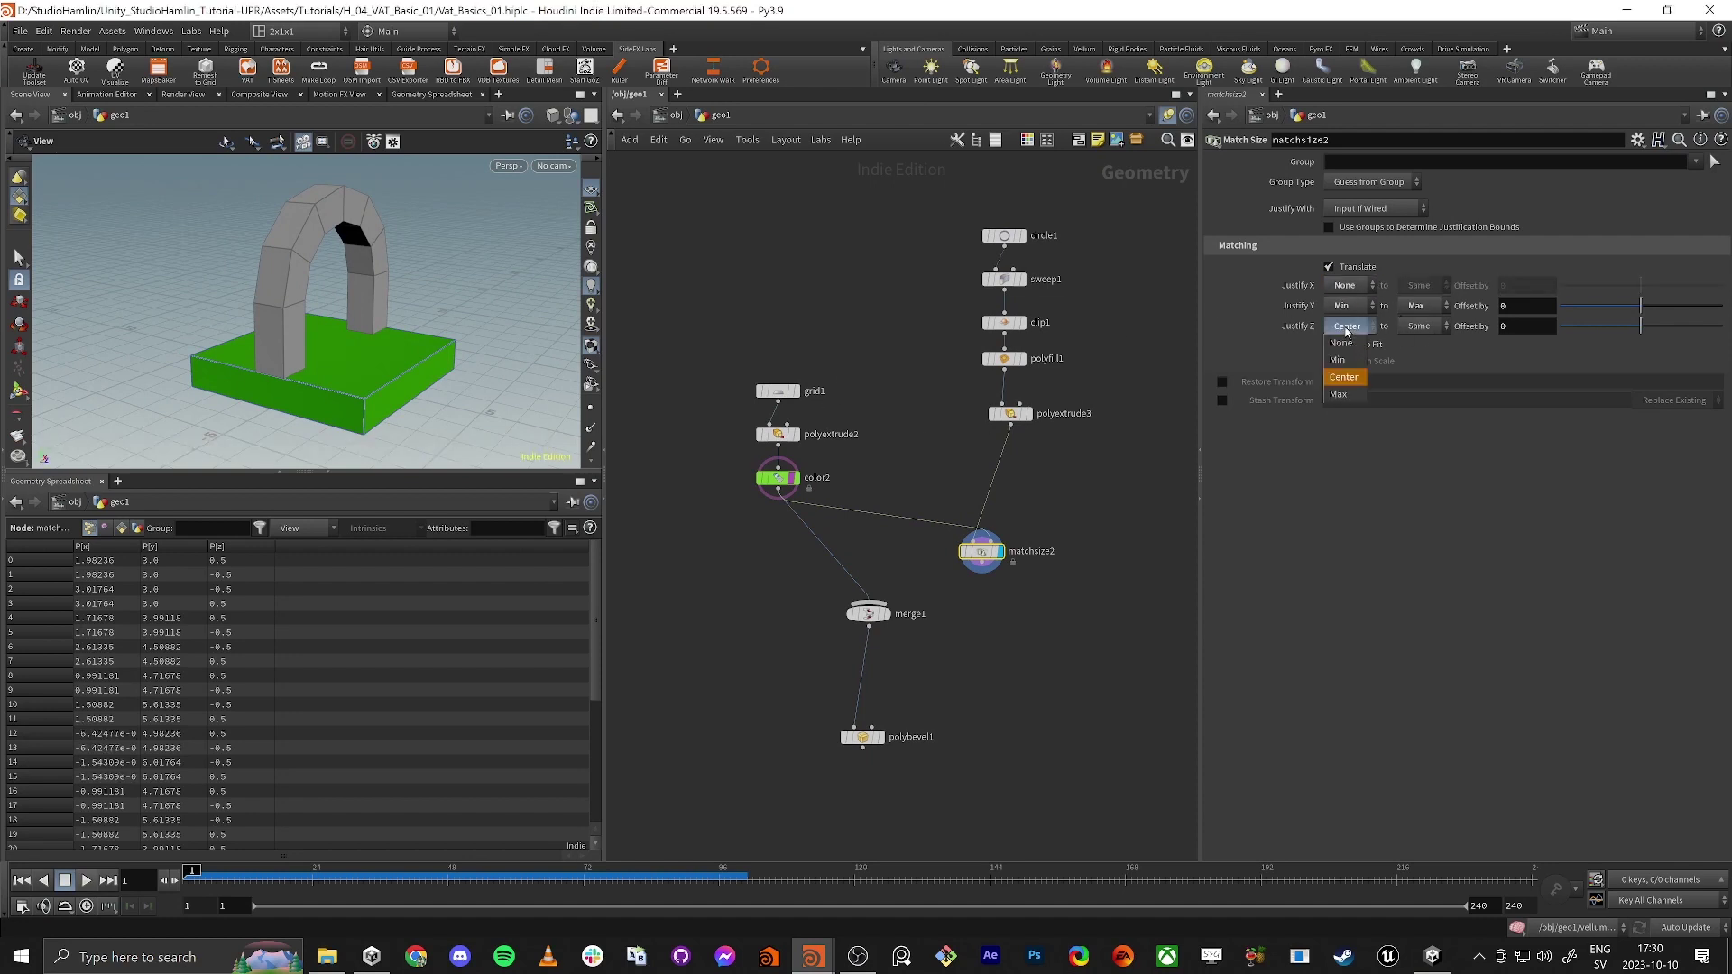
left_click(1340, 394)
left_click(1419, 326)
left_click(1415, 394)
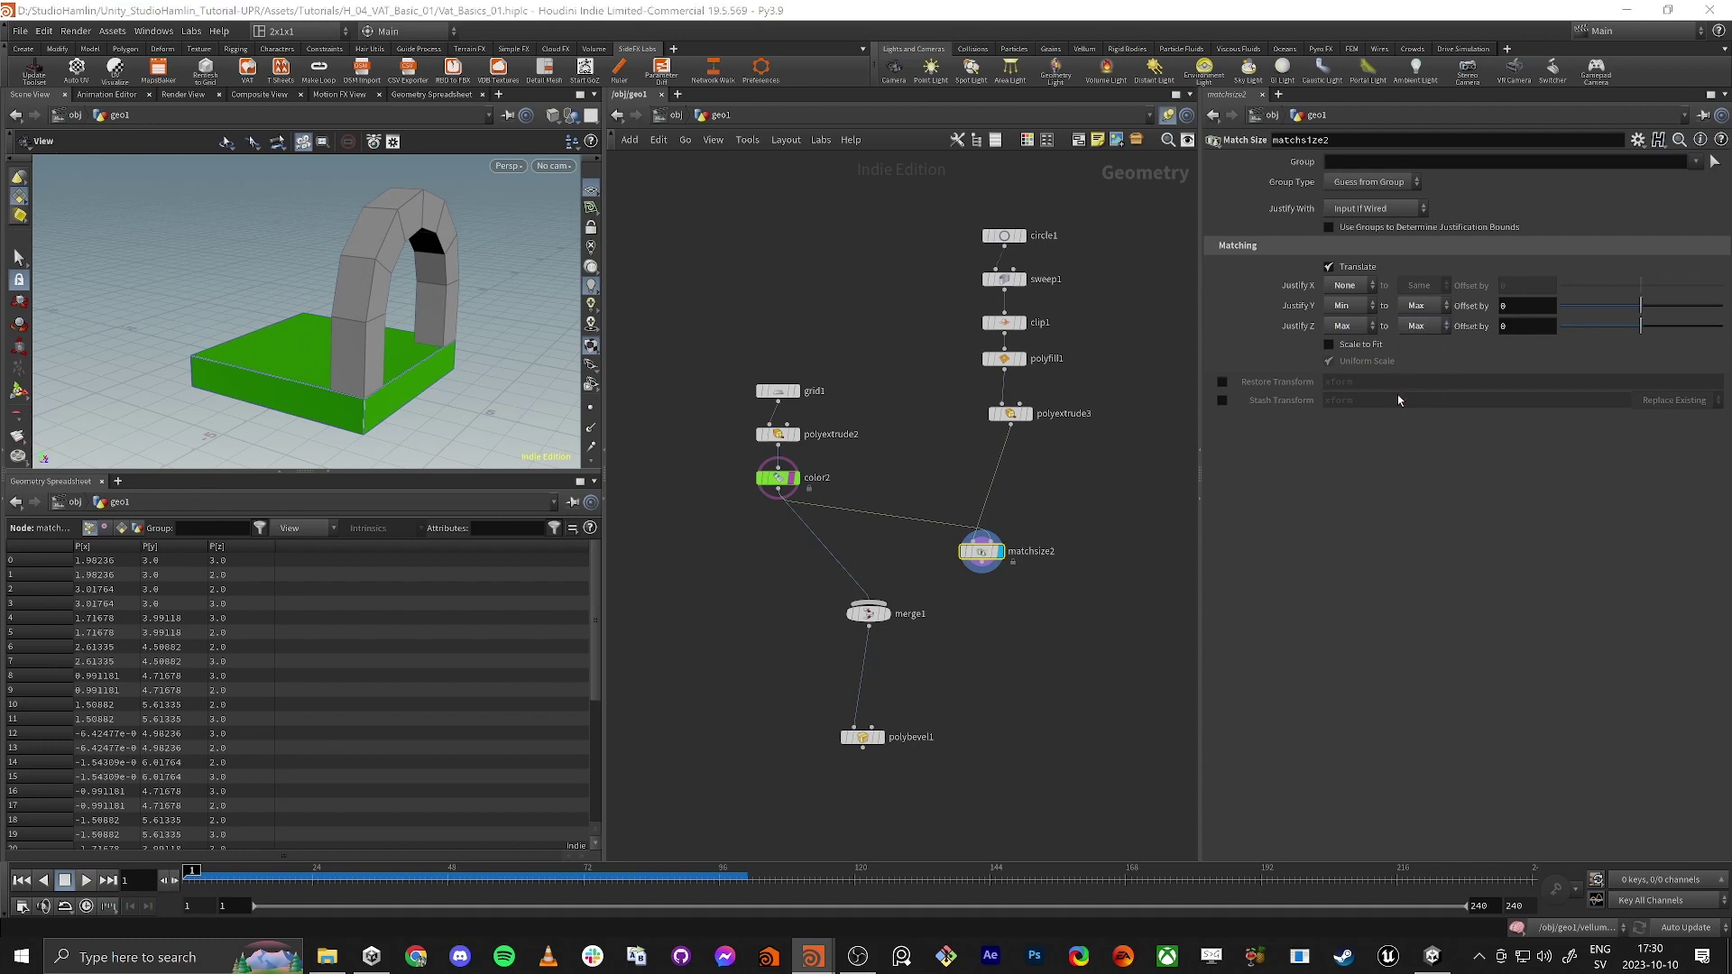
Add a Color node after the arch's matchsize2 node and mark the new node red in the network.
left_click_drag(401, 364, 322, 337)
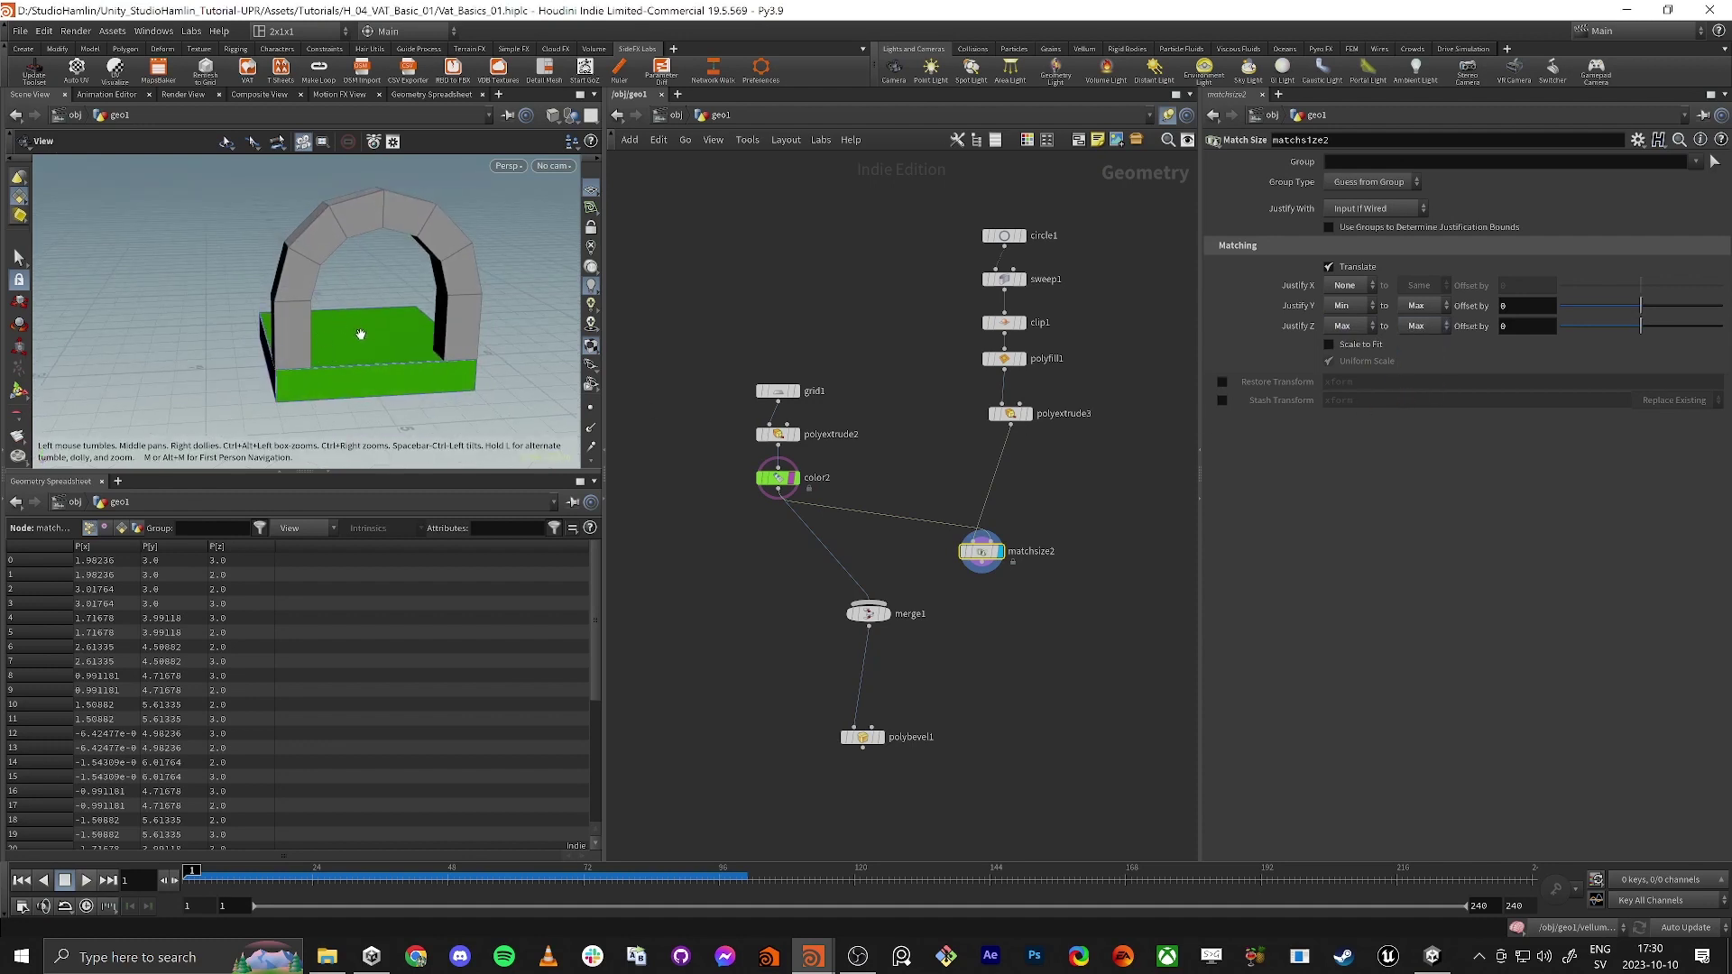
left_click_drag(983, 564, 1004, 521)
key("Tab")
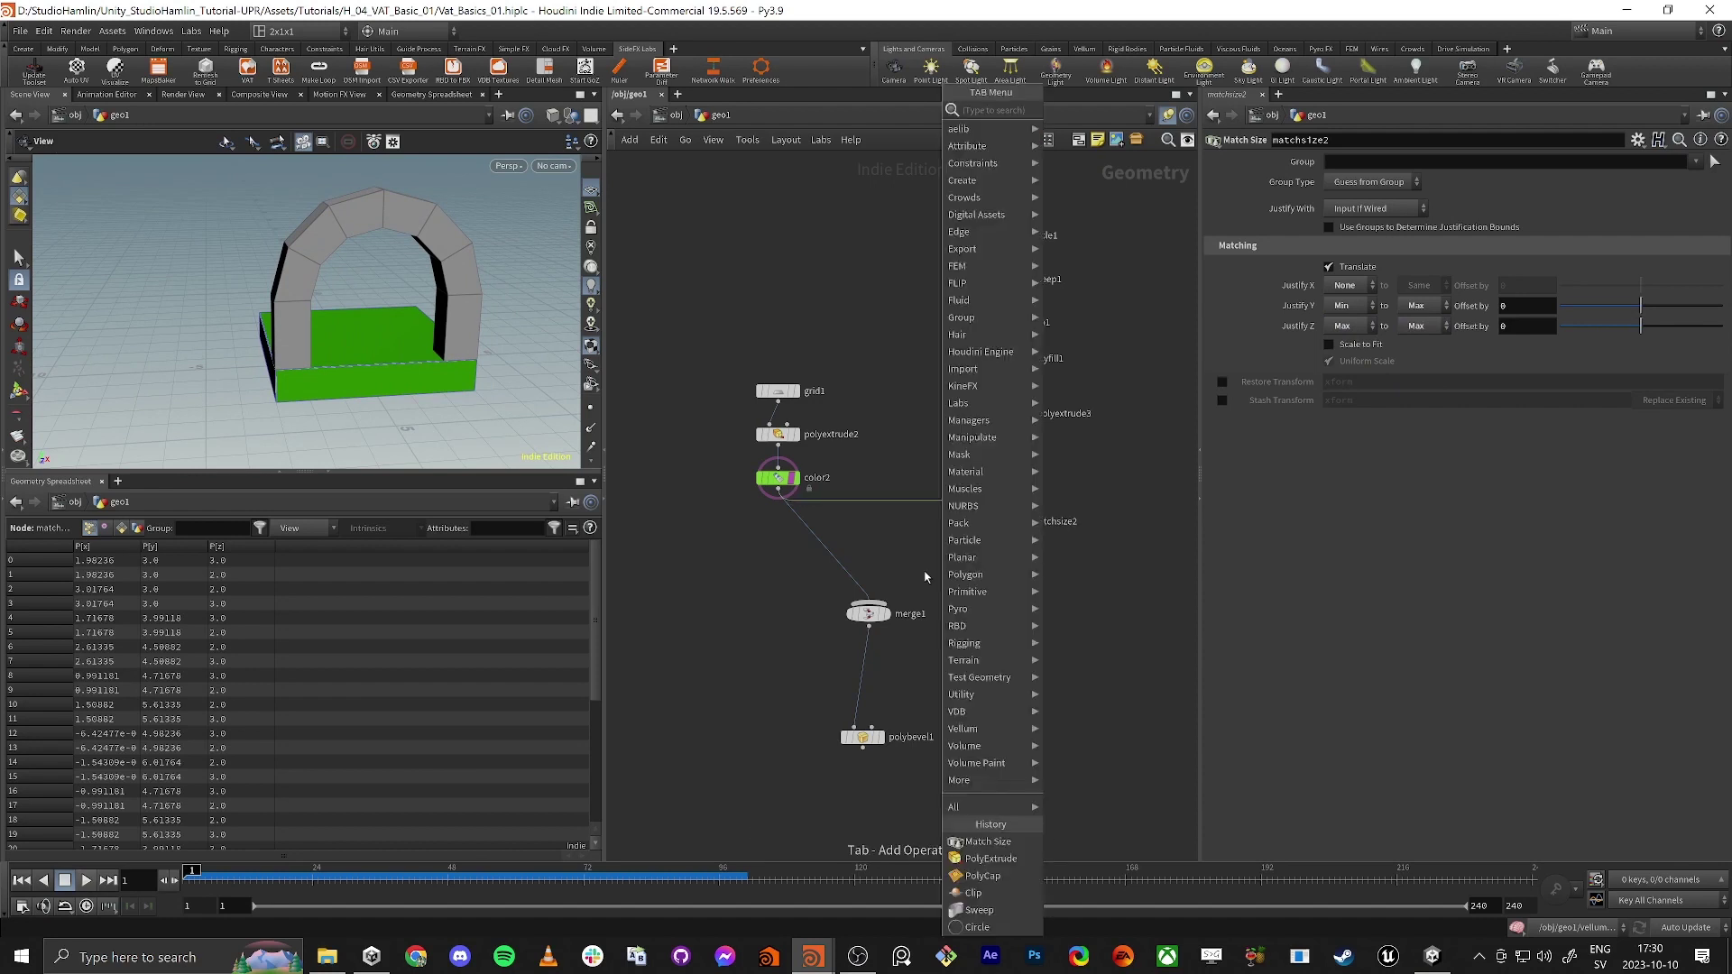
type("color")
key("Return")
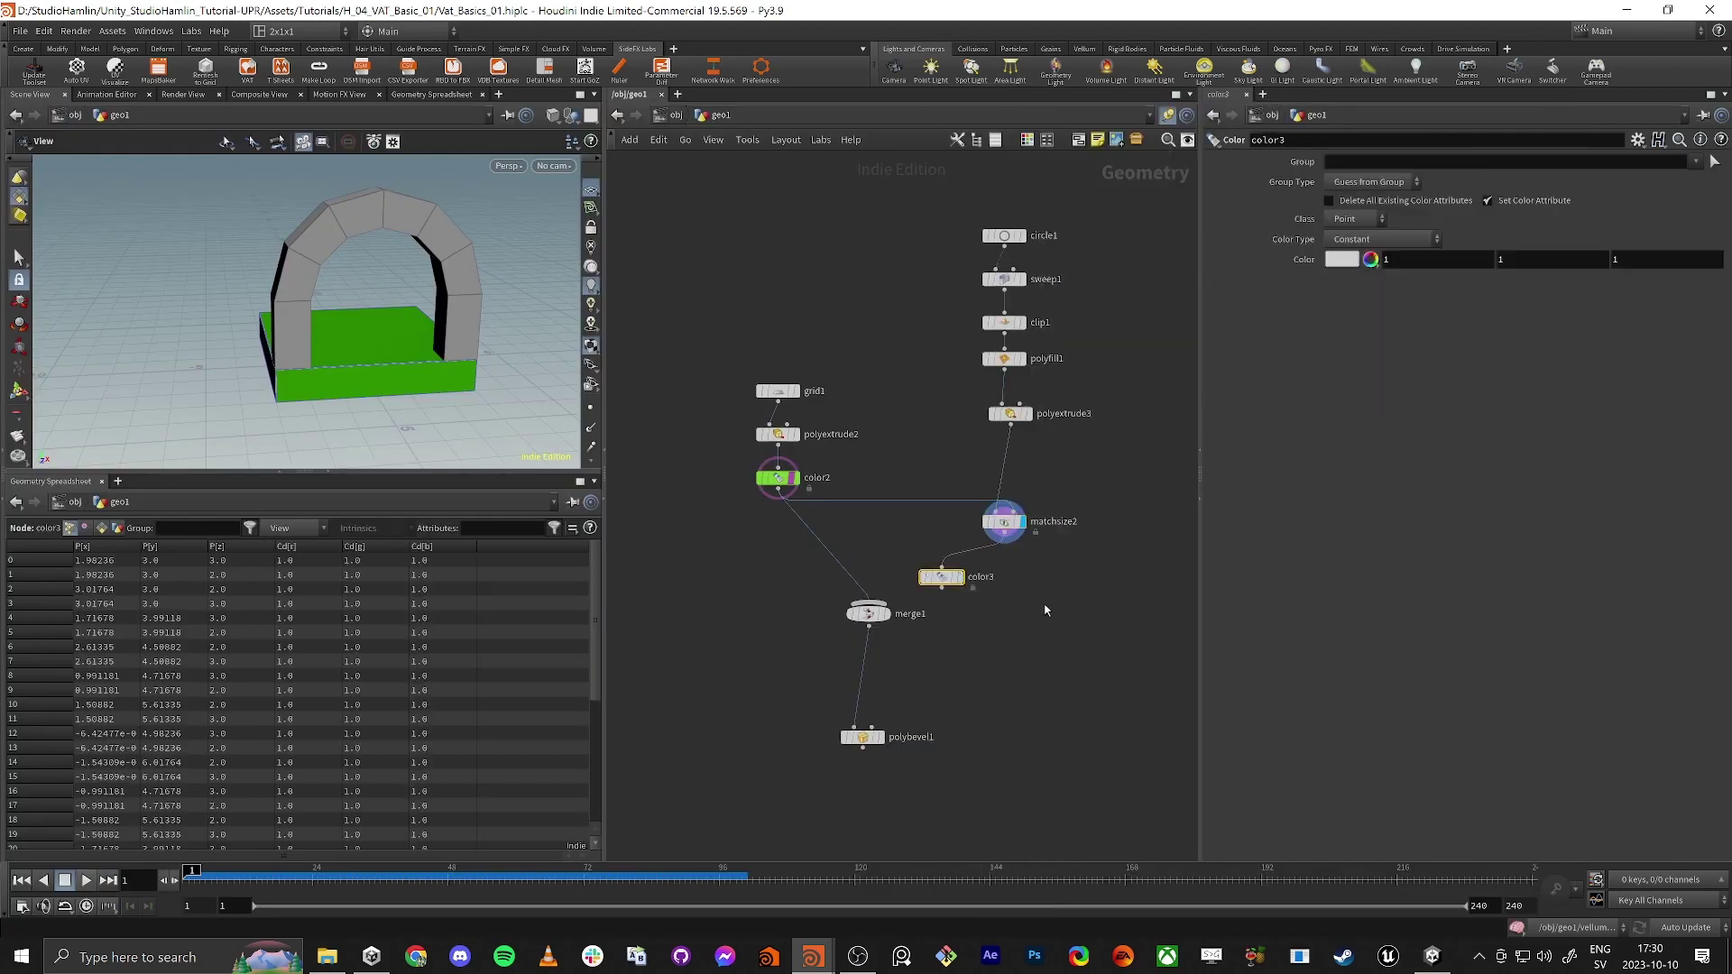
key("c")
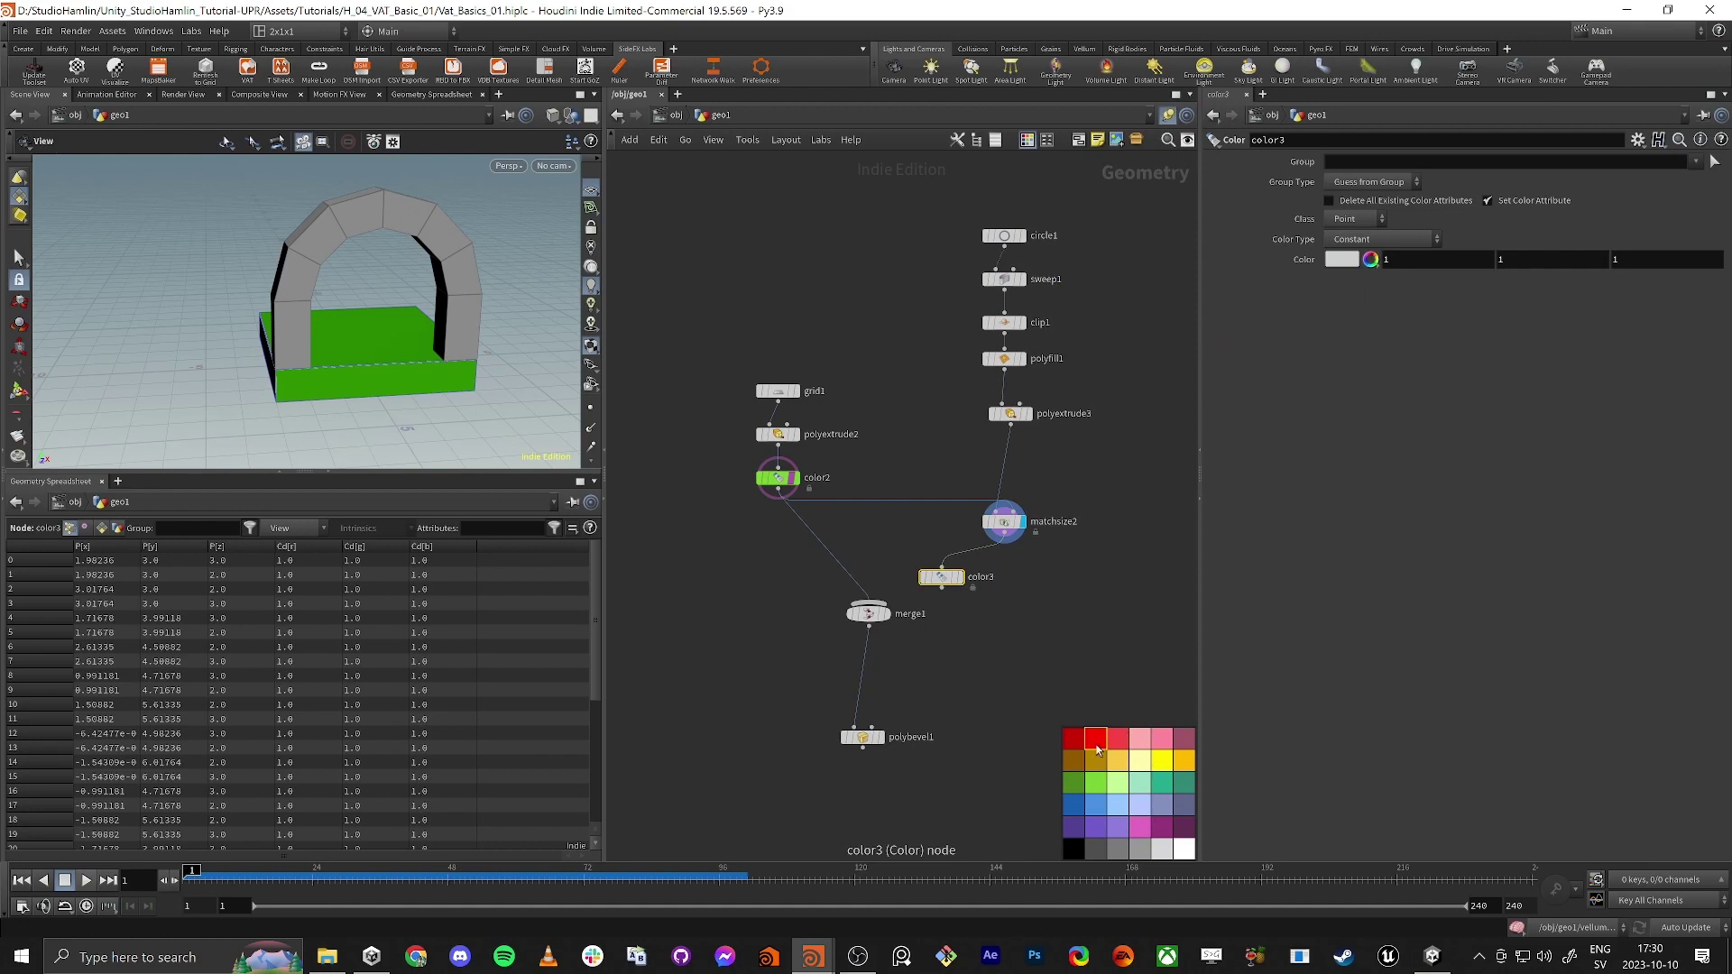
left_click(1097, 748)
key("c")
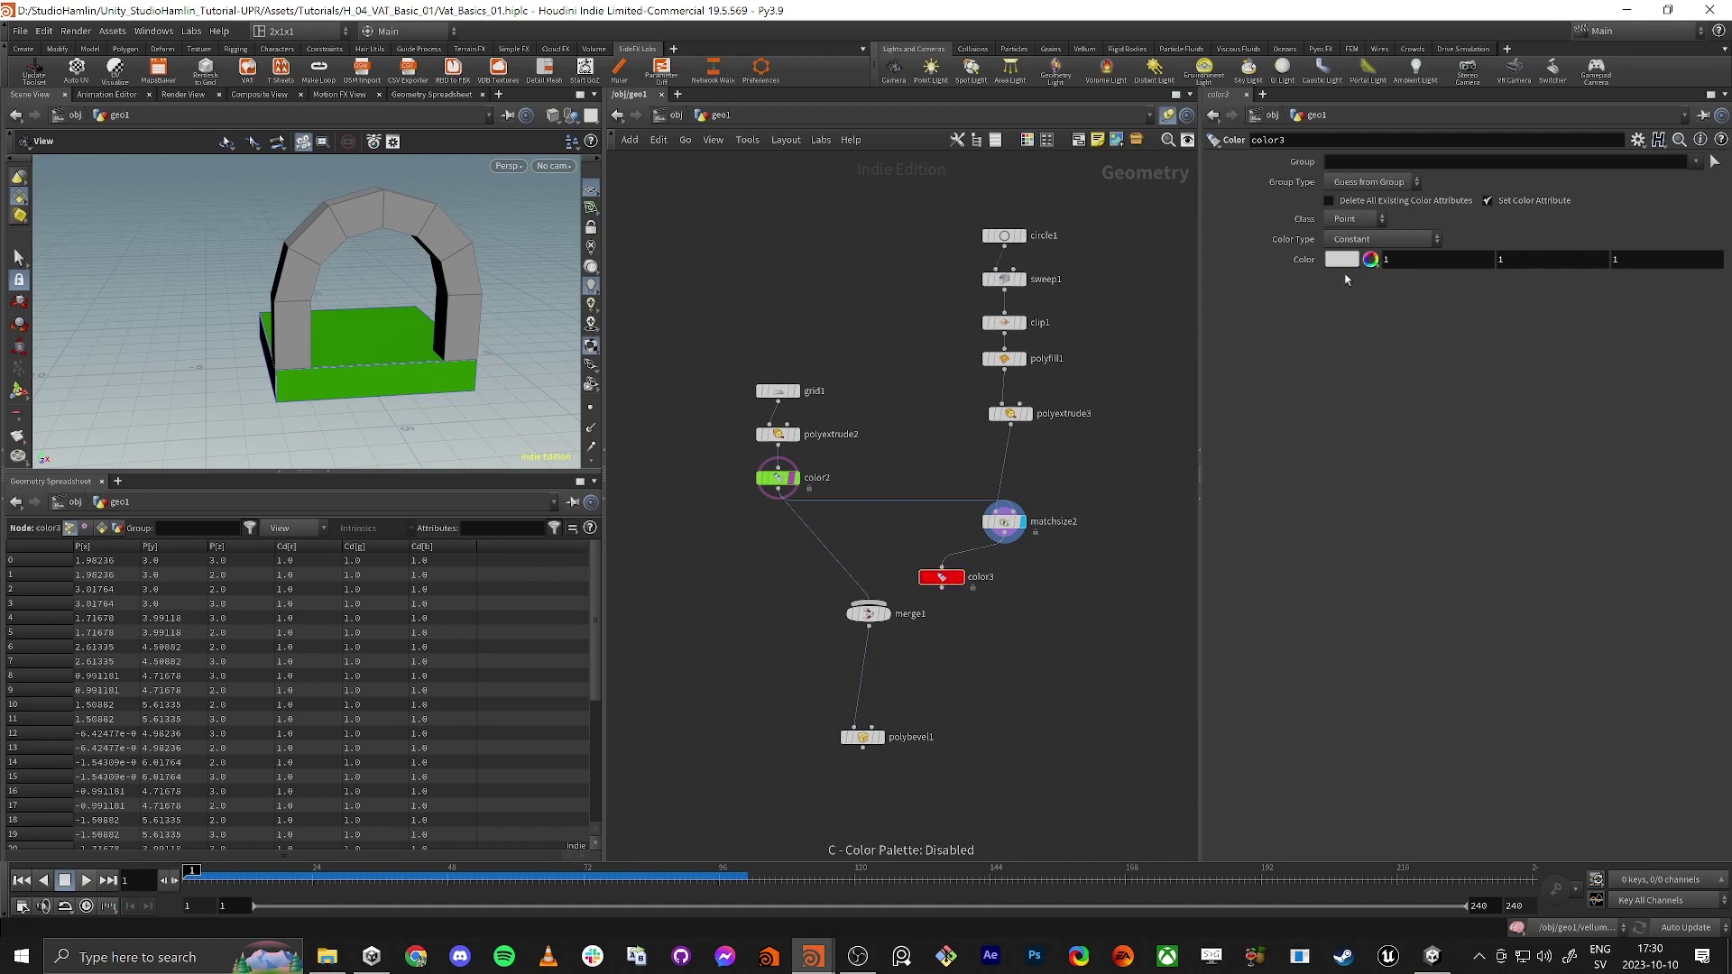
Set the arch's Color node to pure red with green and blue values of 0.
left_click(1550, 264)
key("Tab")
type("0")
key("Tab")
Wire the red Color node into merge1 and display merge1 to show the arch with the base.
left_click_drag(930, 600, 875, 606)
left_click(885, 615)
left_click(871, 617)
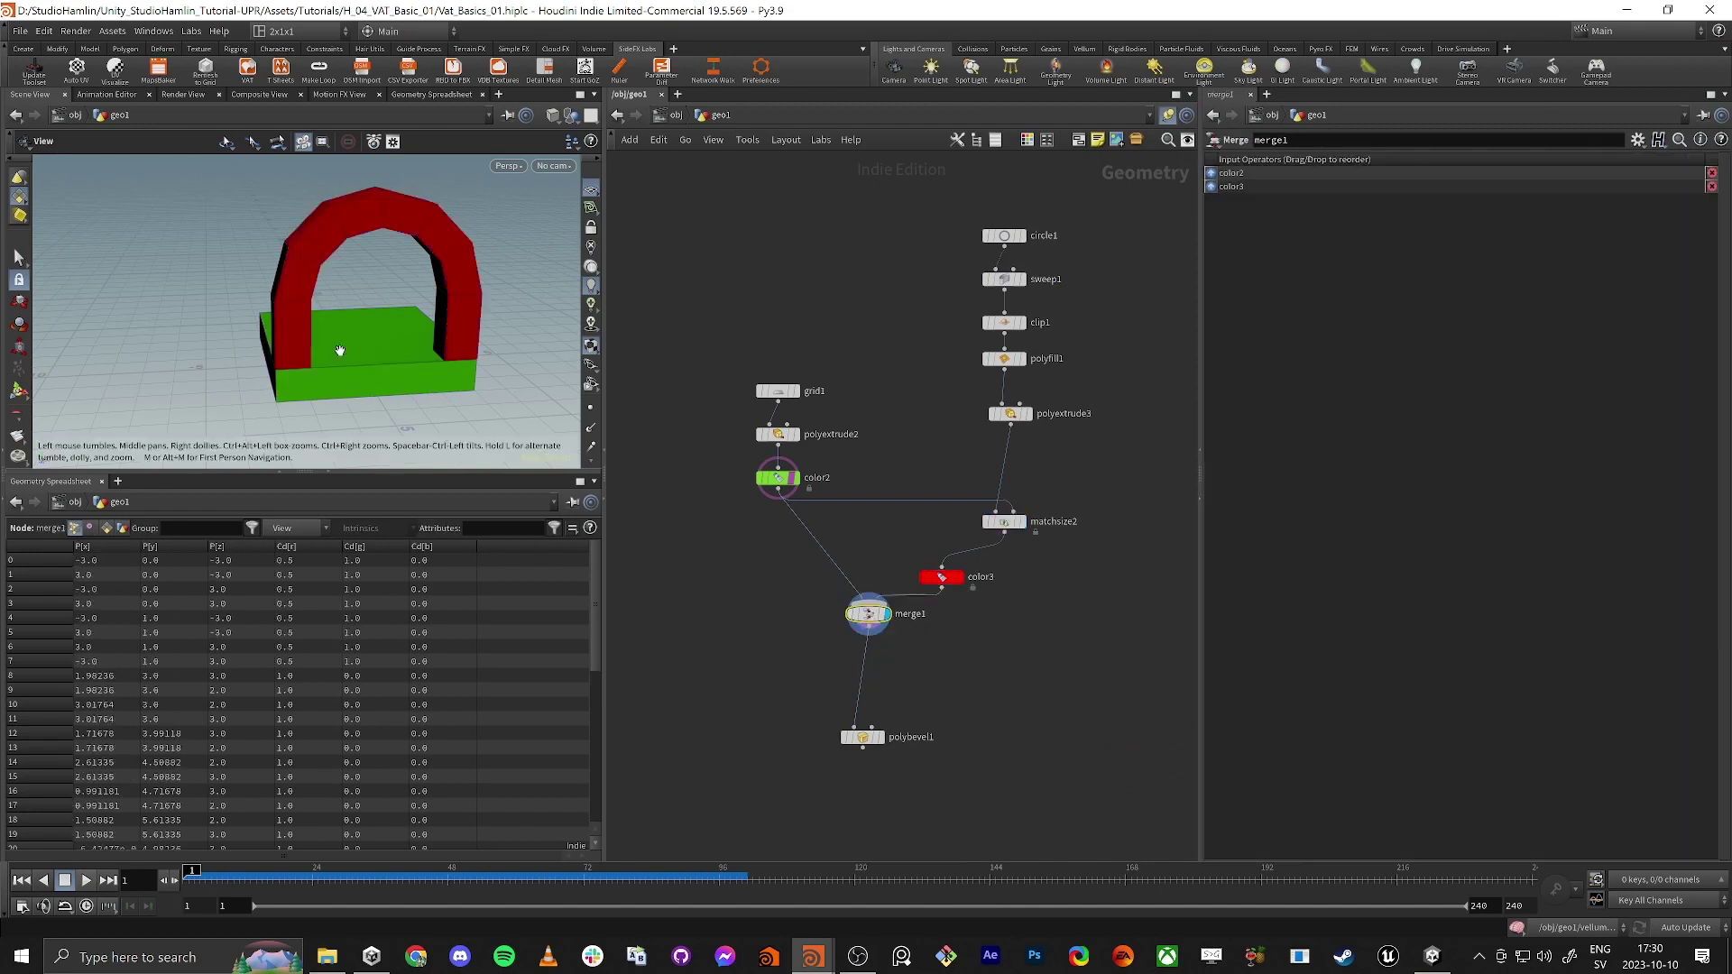
mouse_move(340, 352)
left_mouse_down()
mouse_move(425, 327)
mouse_move(367, 352)
mouse_move(340, 322)
mouse_move(365, 369)
left_mouse_up()
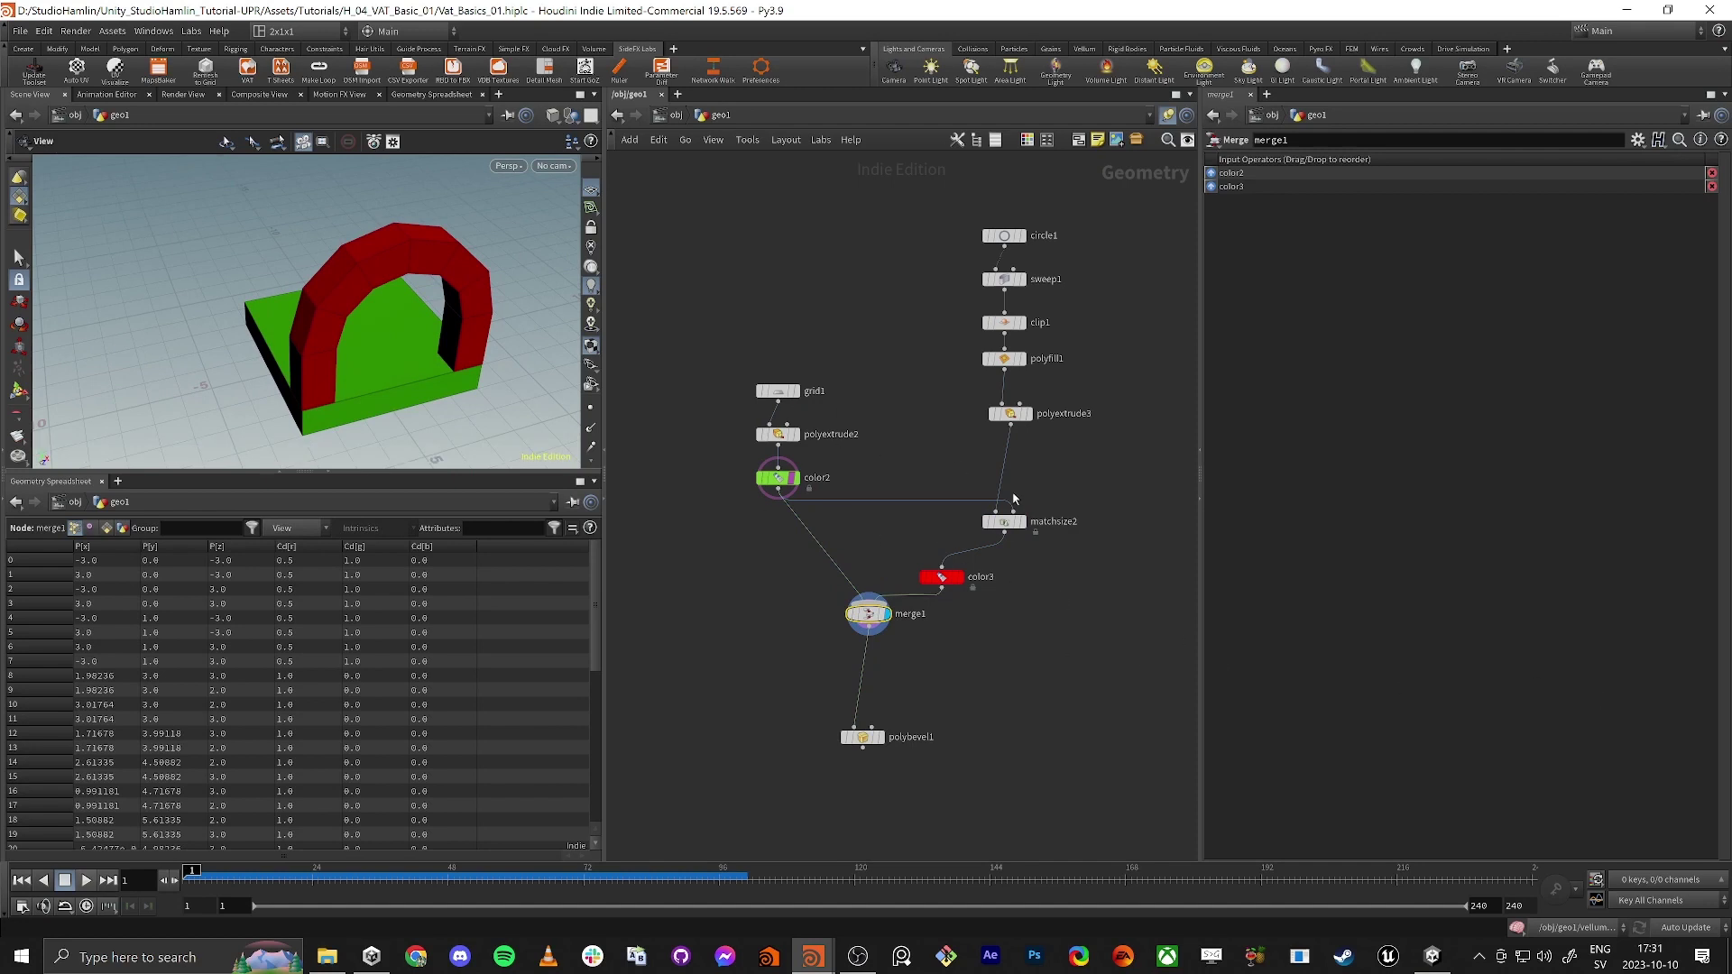
Move merge1 and polybevel1 further down in the network to make room for more nodes.
middle_click_drag(1013, 494, 747, 503)
middle_click_drag(945, 478, 1103, 406)
left_click(867, 600)
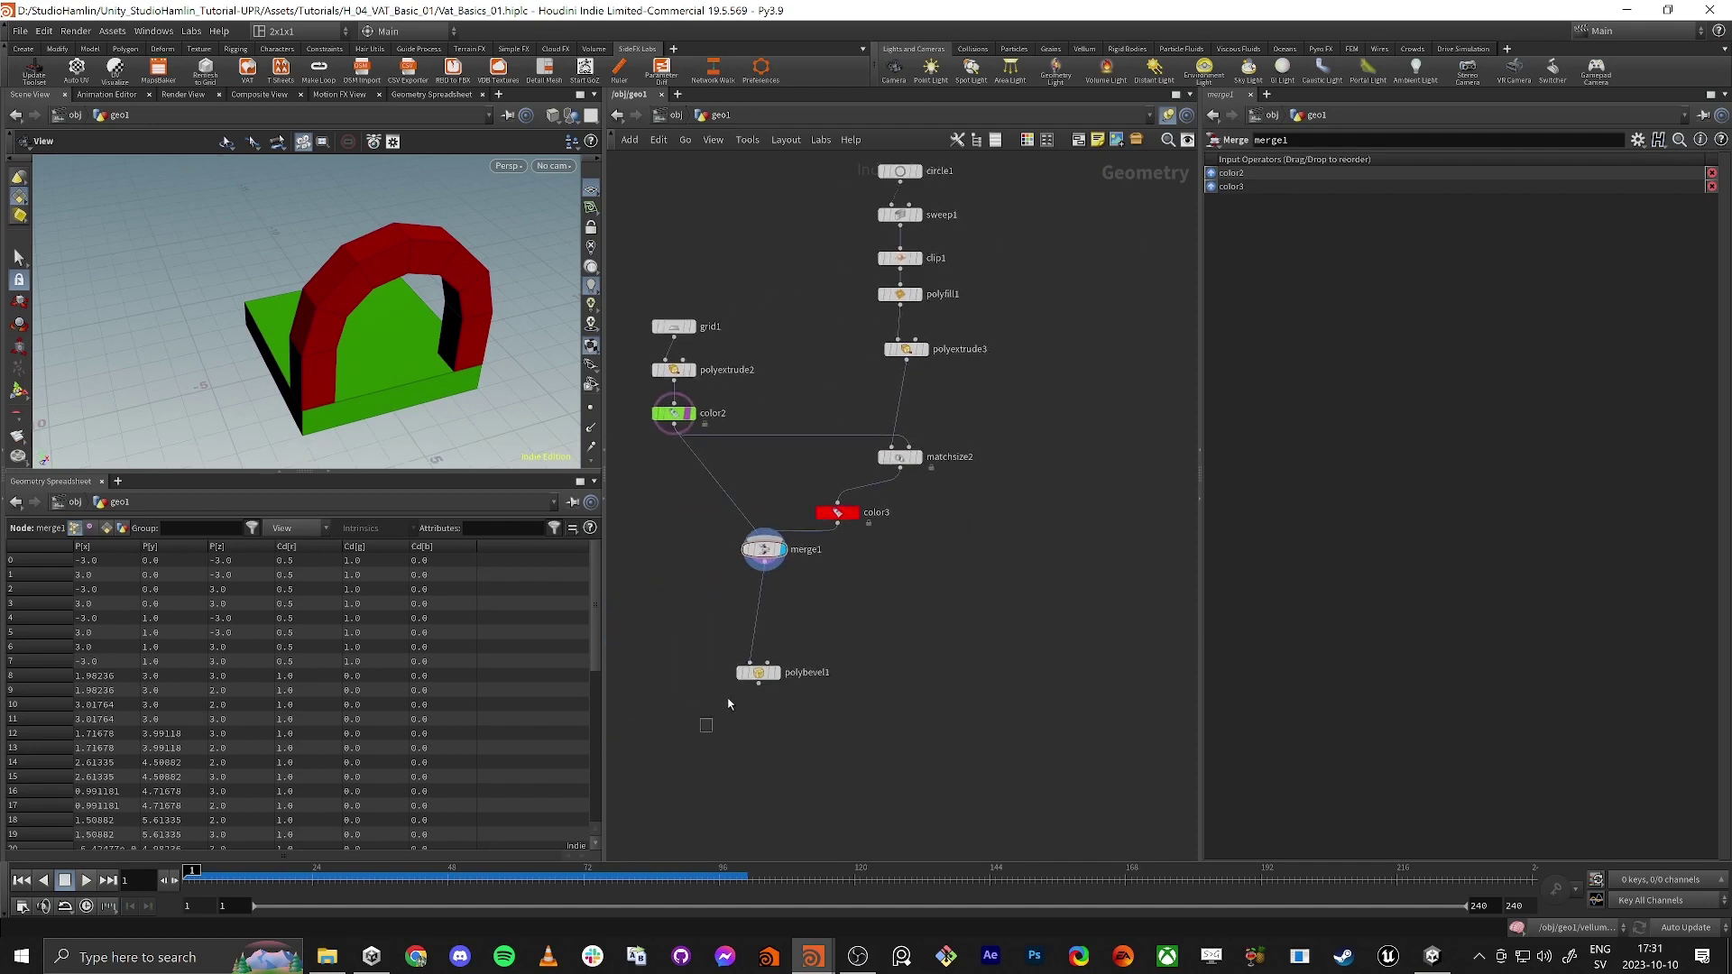
left_click_drag(728, 699, 776, 640)
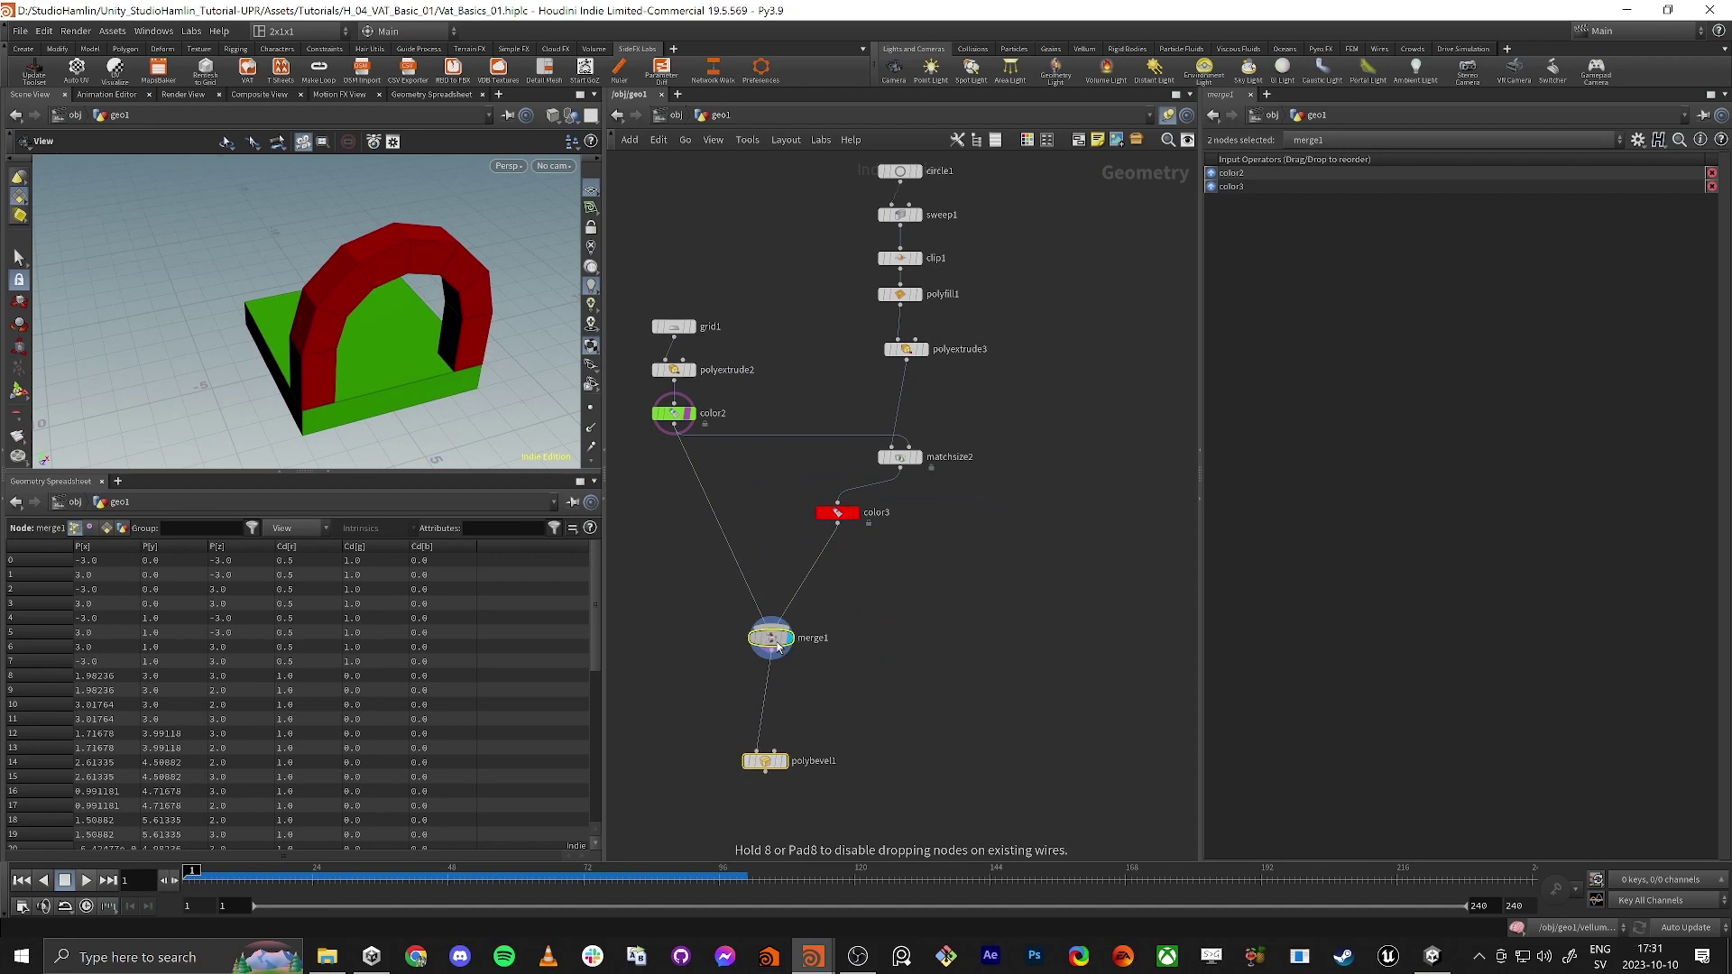
left_click(976, 548)
middle_click_drag(1028, 487, 878, 555)
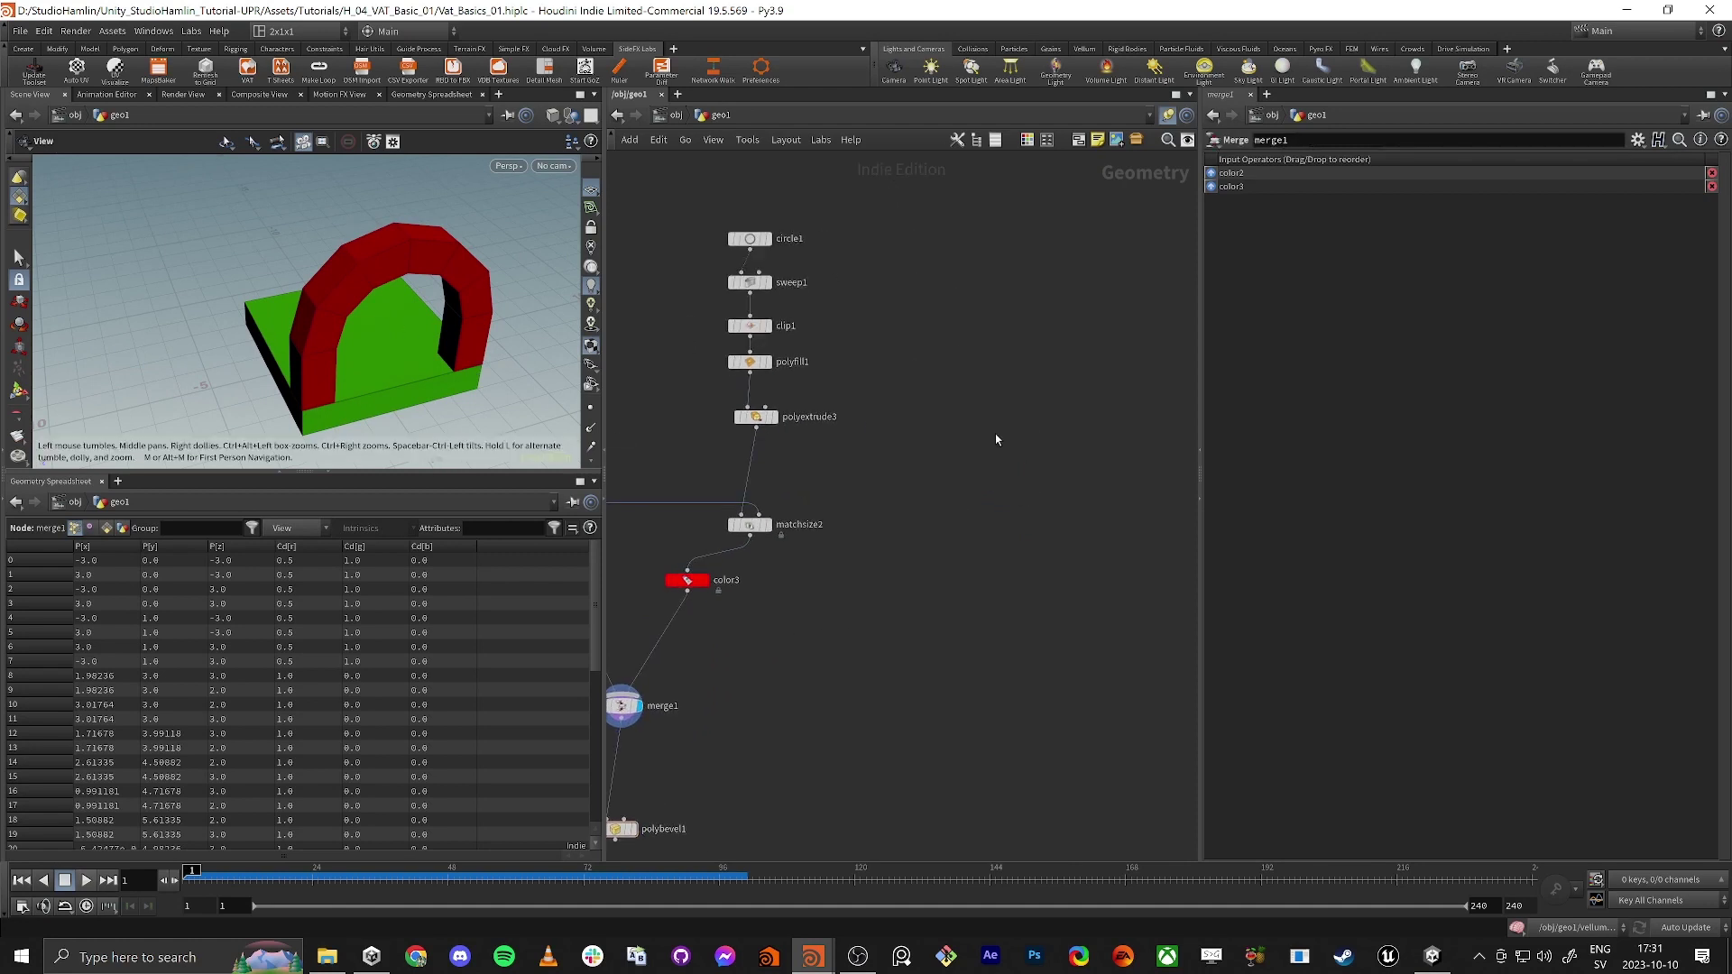
Add a Box node and place it beside merge1 in the network.
key("Tab")
type("grid")
key("BackSpace")
key("BackSpace")
key("BackSpace")
key("BackSpace")
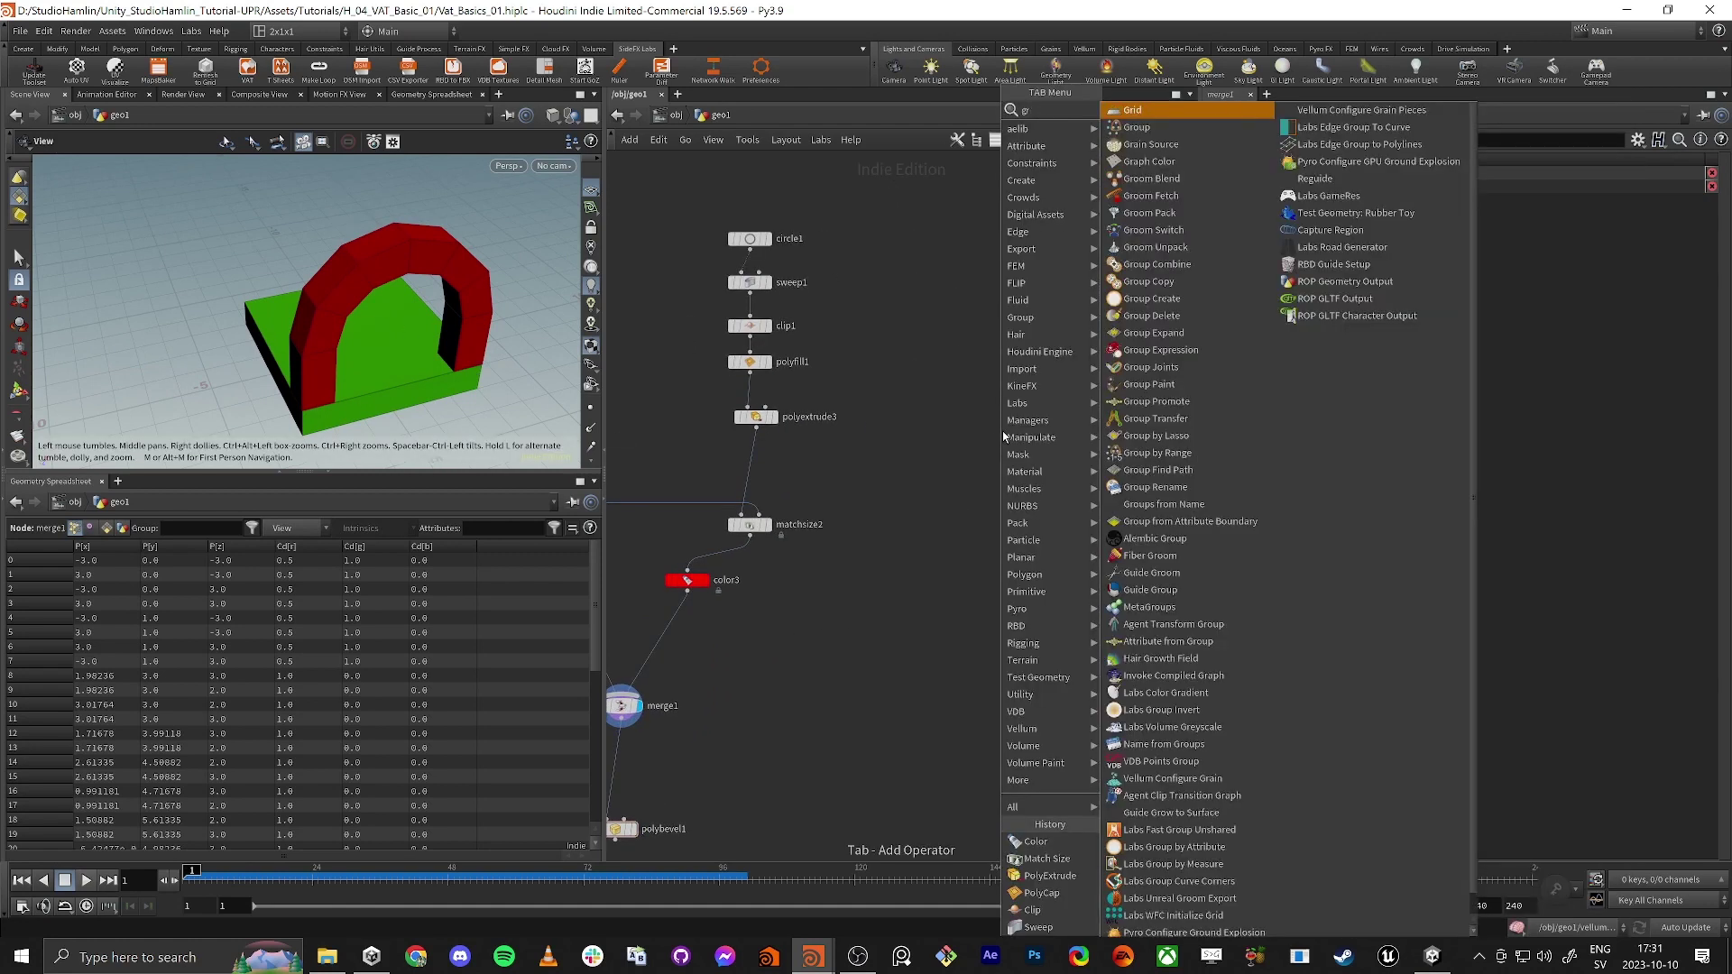
type("box")
key("Return")
left_click(840, 679)
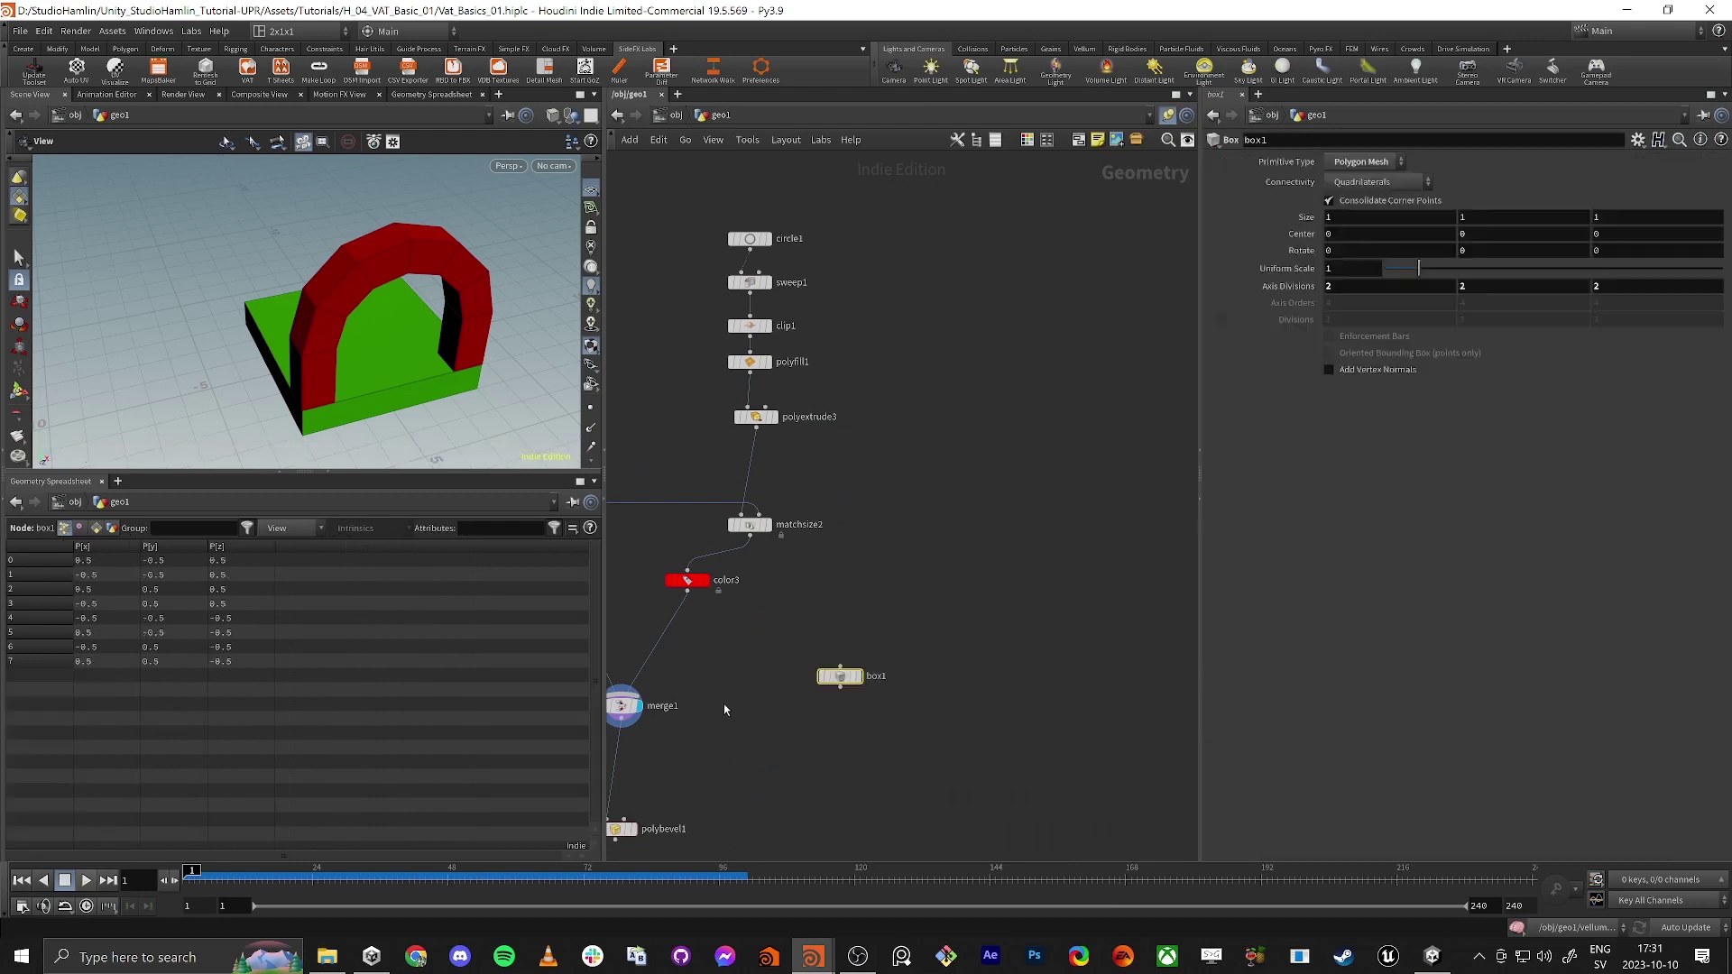
middle_click_drag(723, 708, 997, 578)
scroll(1098, 546, "up", 3)
left_click_drag(1121, 555, 1006, 561)
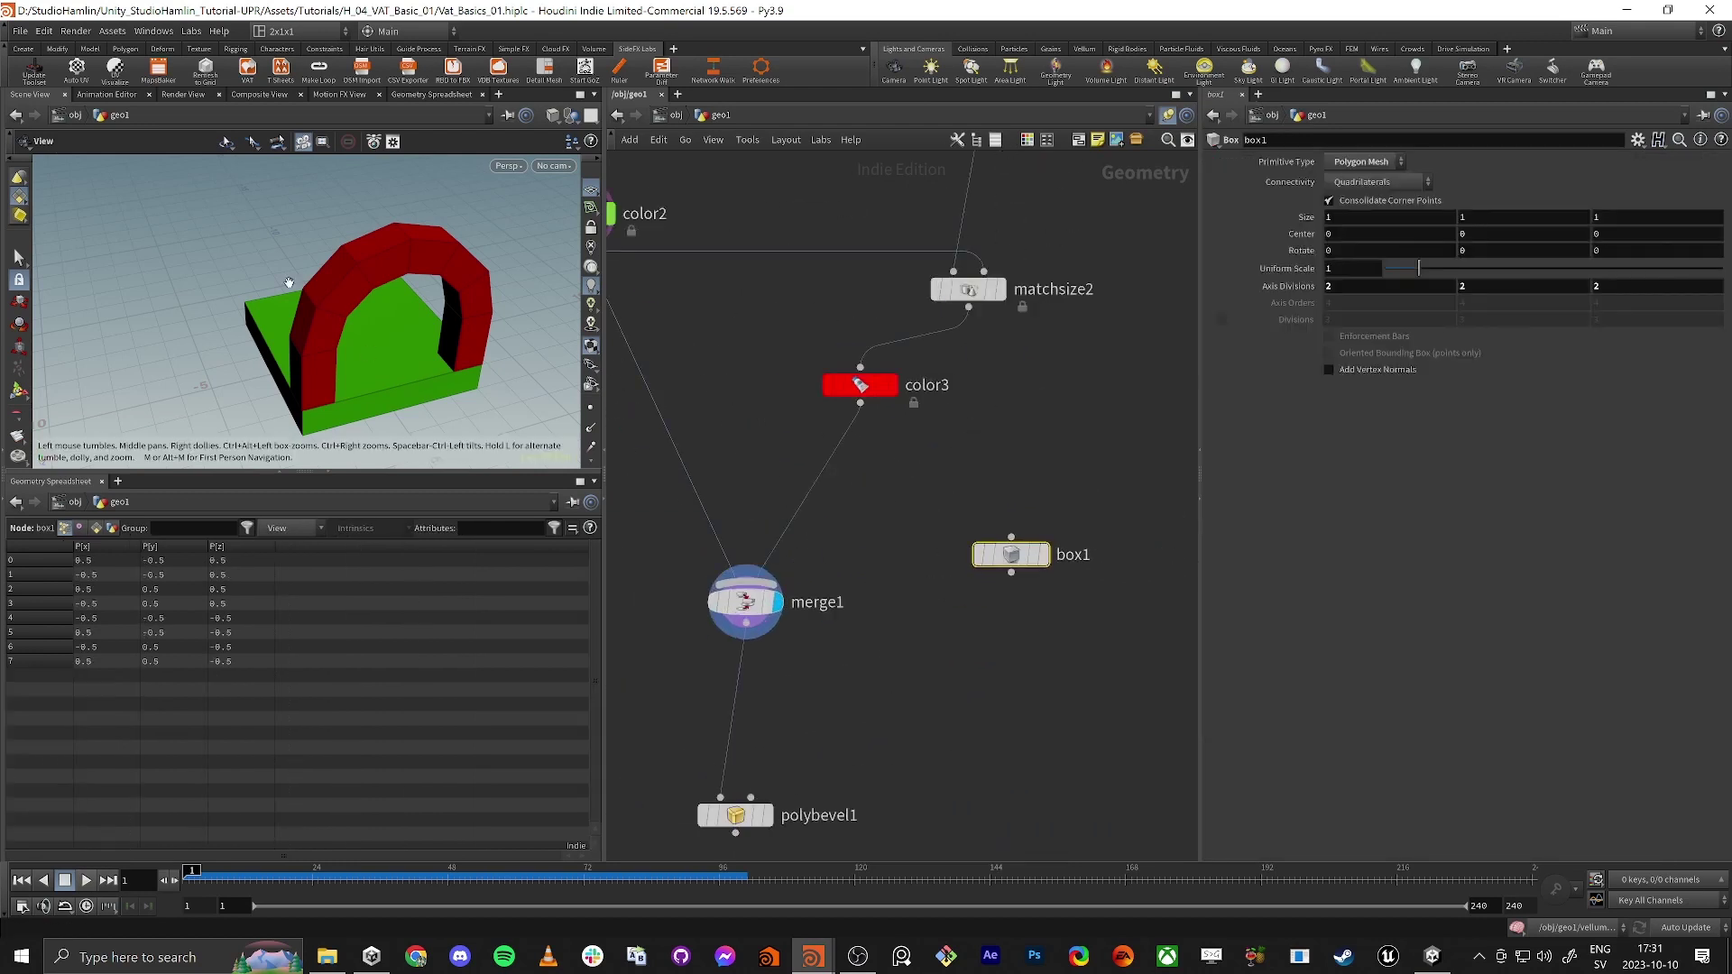
Set the box's size to 6 in X and 2 in Y, and display the box1 node.
left_click_drag(290, 280, 296, 318)
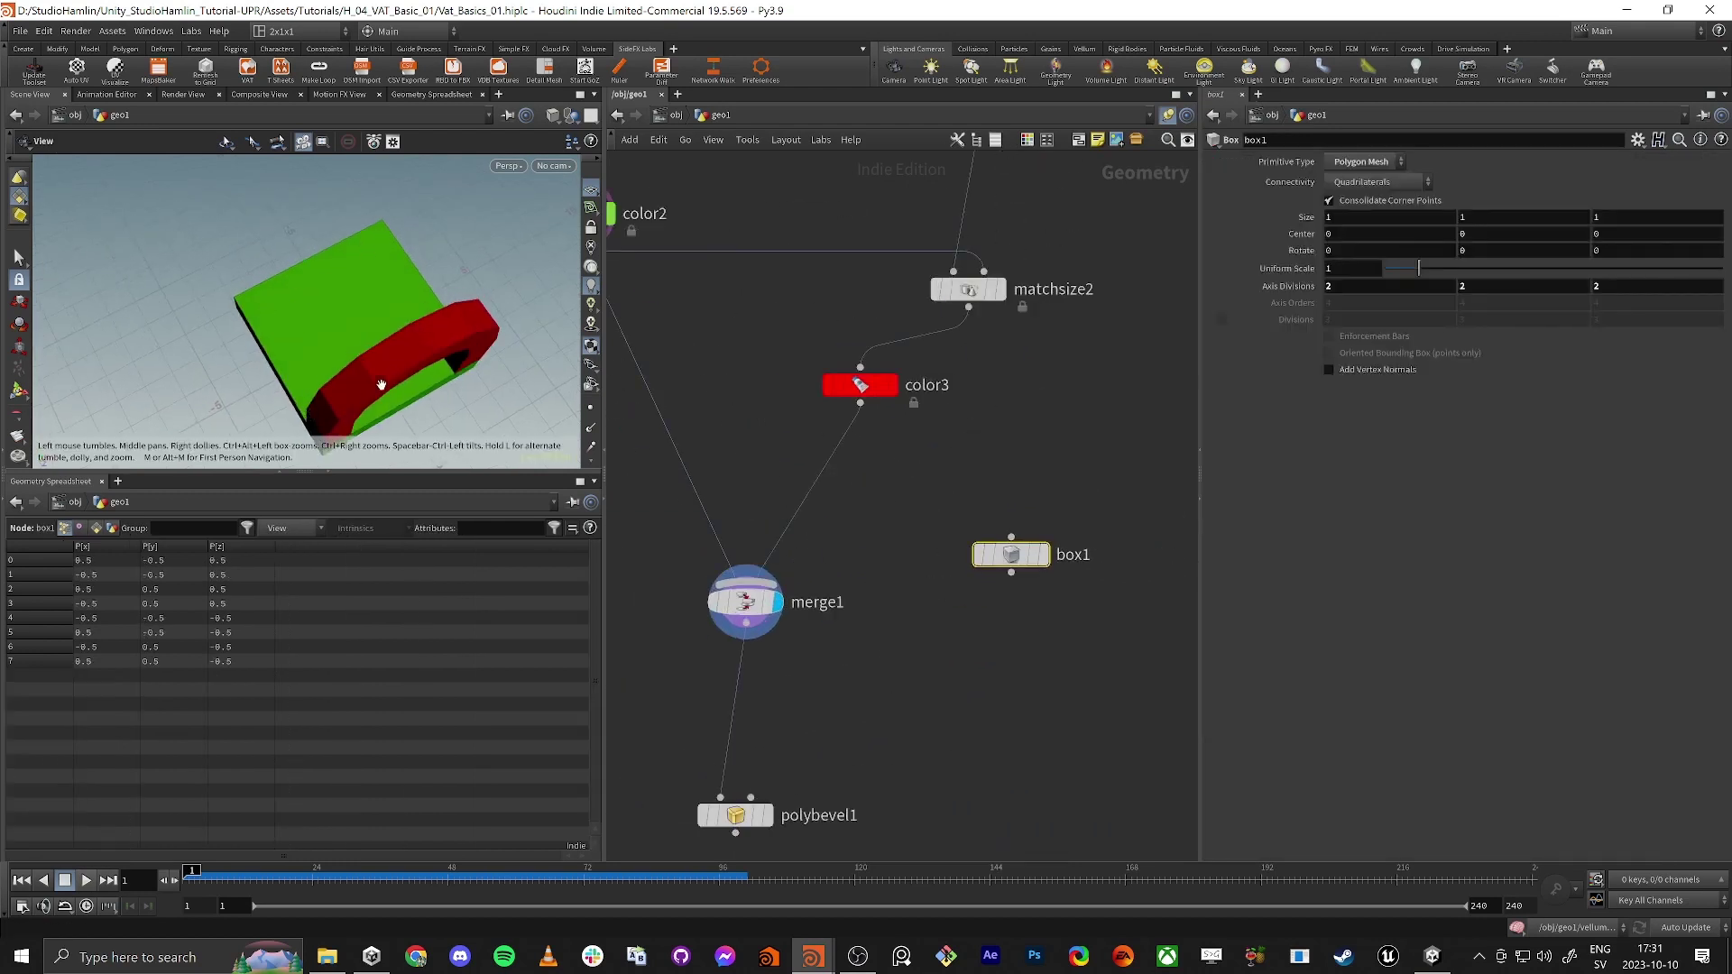
left_click_drag(934, 485, 1052, 603)
left_click_drag(275, 337, 312, 256)
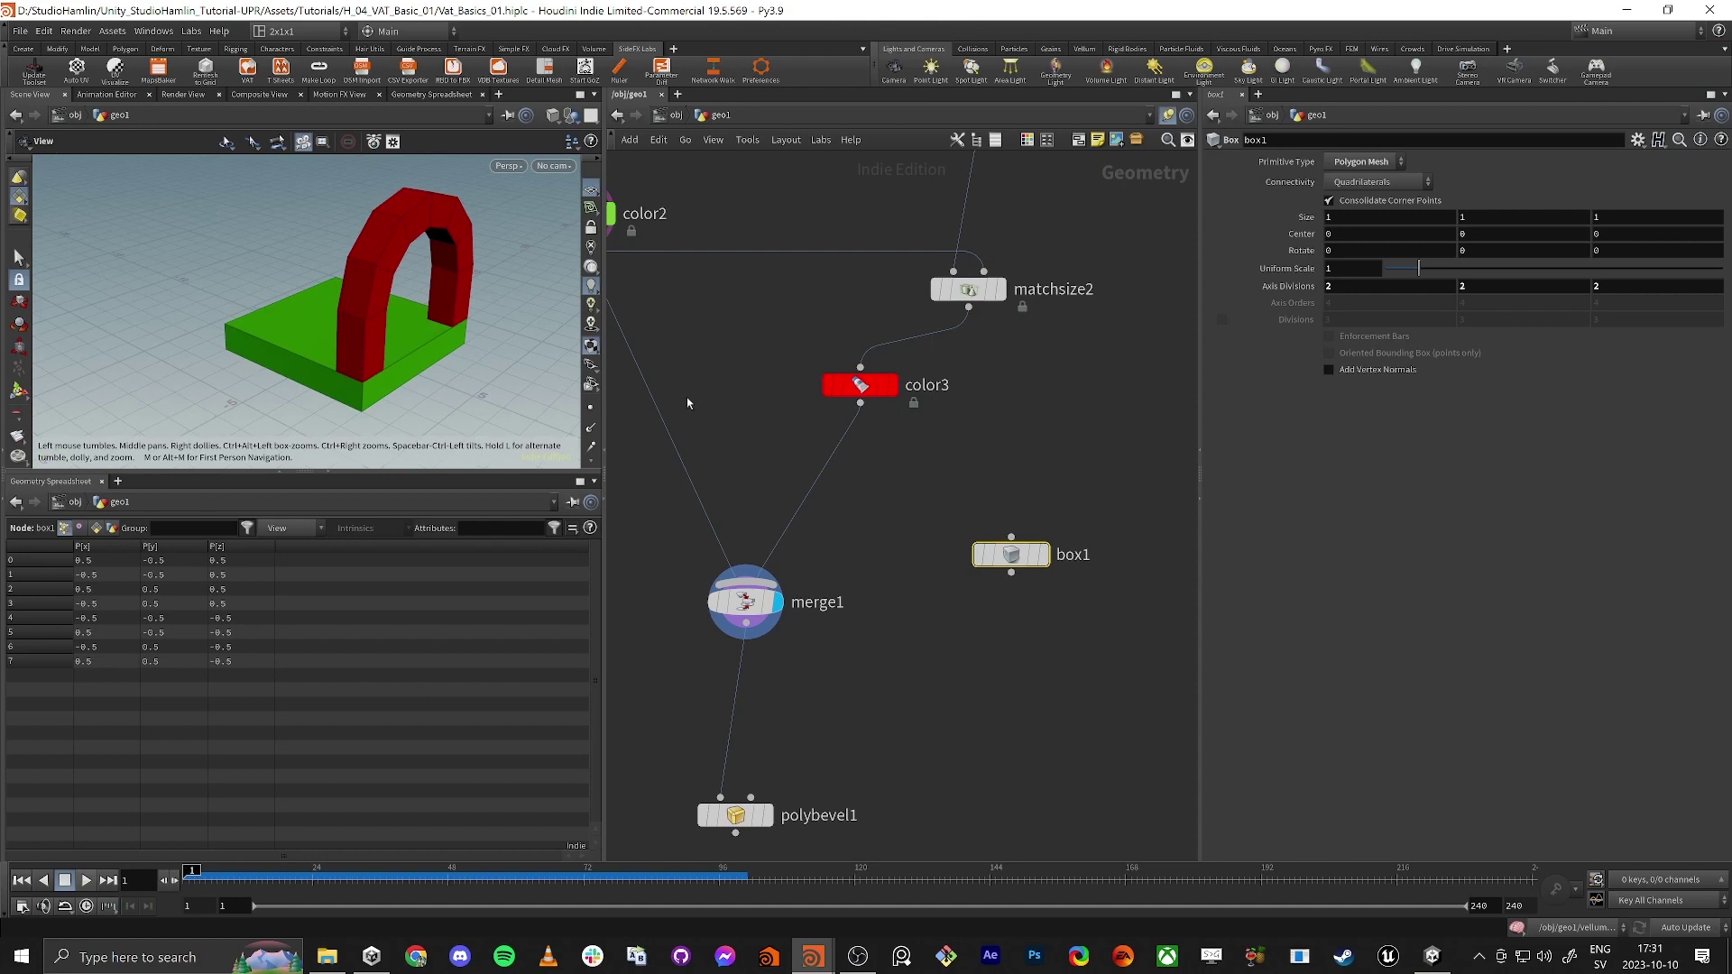
left_click(1338, 219)
type("6")
key("Tab")
type("2")
key("Tab")
left_click(1042, 554)
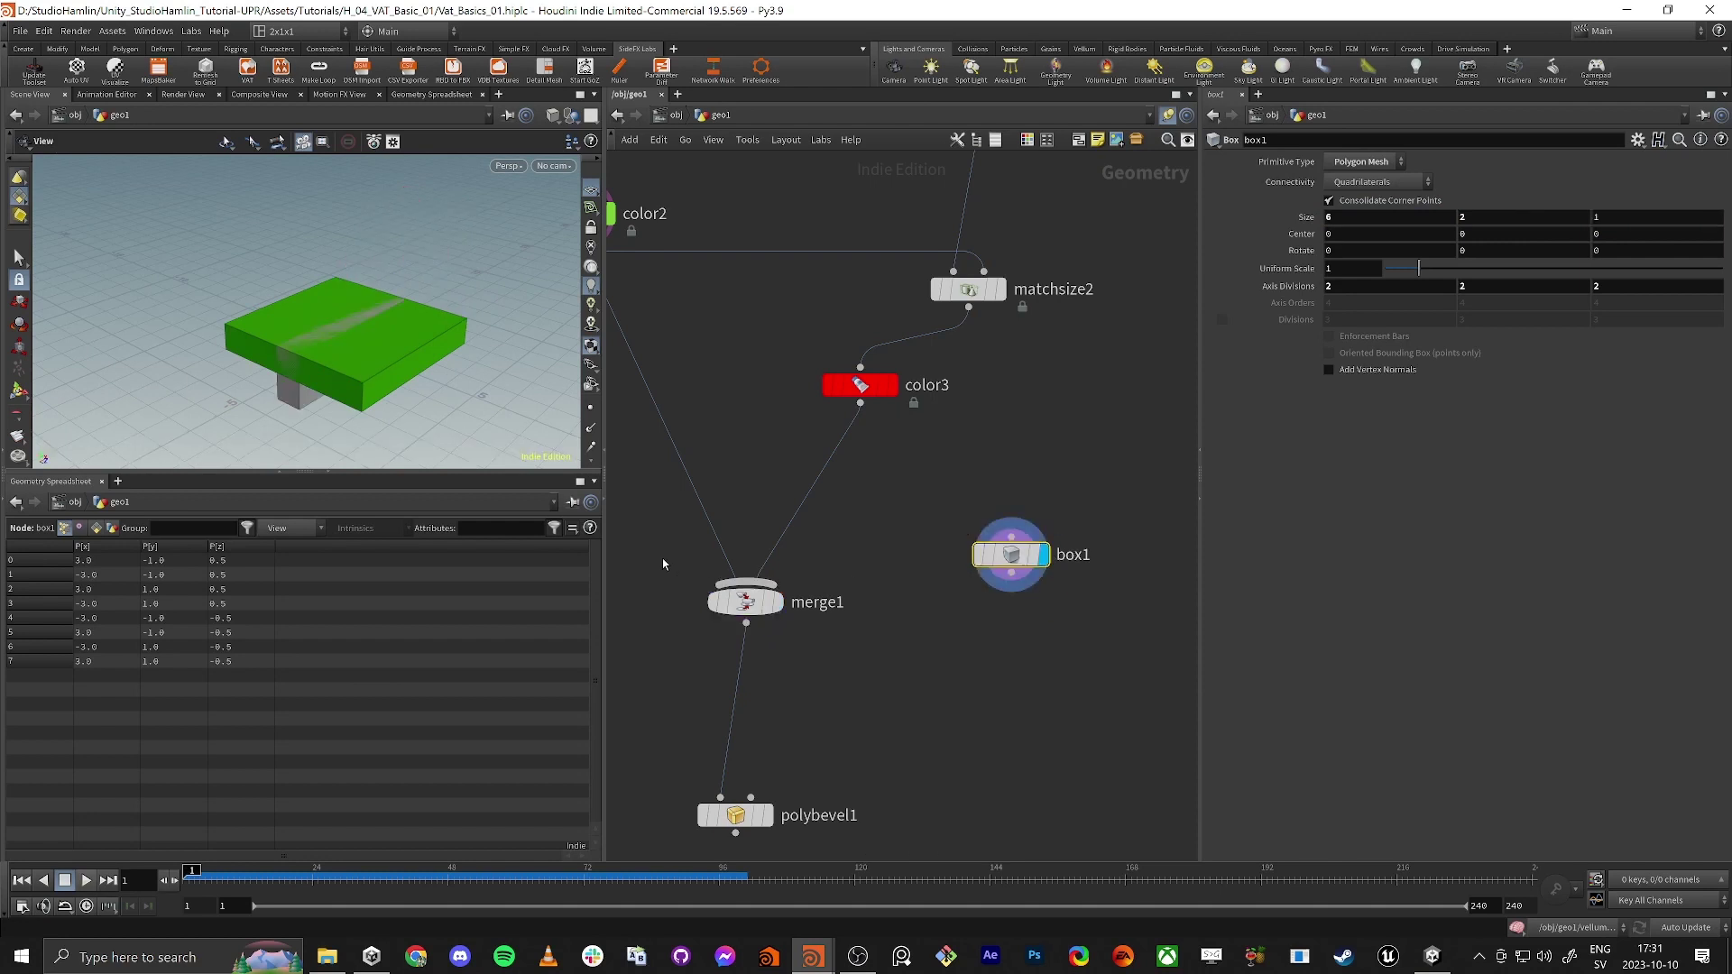
Show merge1 as a reference together with the box and move box1 up in the network.
left_click(770, 603, "ctrl")
left_click_drag(251, 337, 286, 312)
left_click_drag(1012, 557, 1047, 468)
left_click_drag(949, 431, 1065, 528)
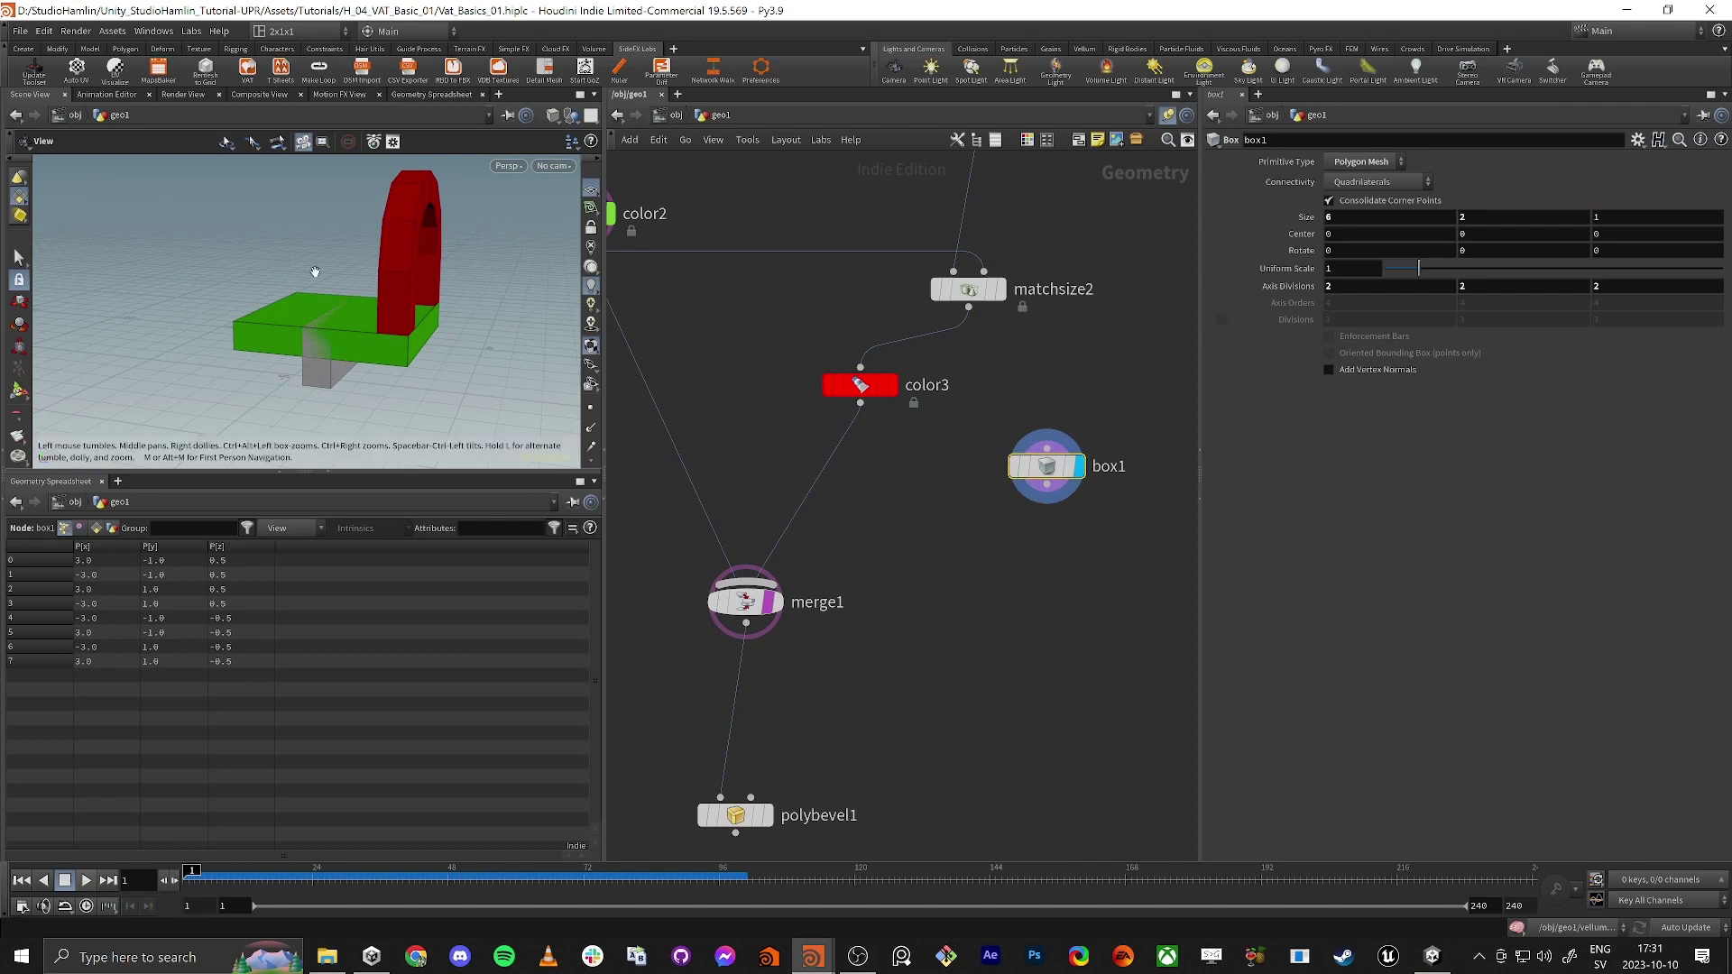
Position the box on the base's edge opposite the arch, with its center at Y 2 and Z -2.5.
key("Return")
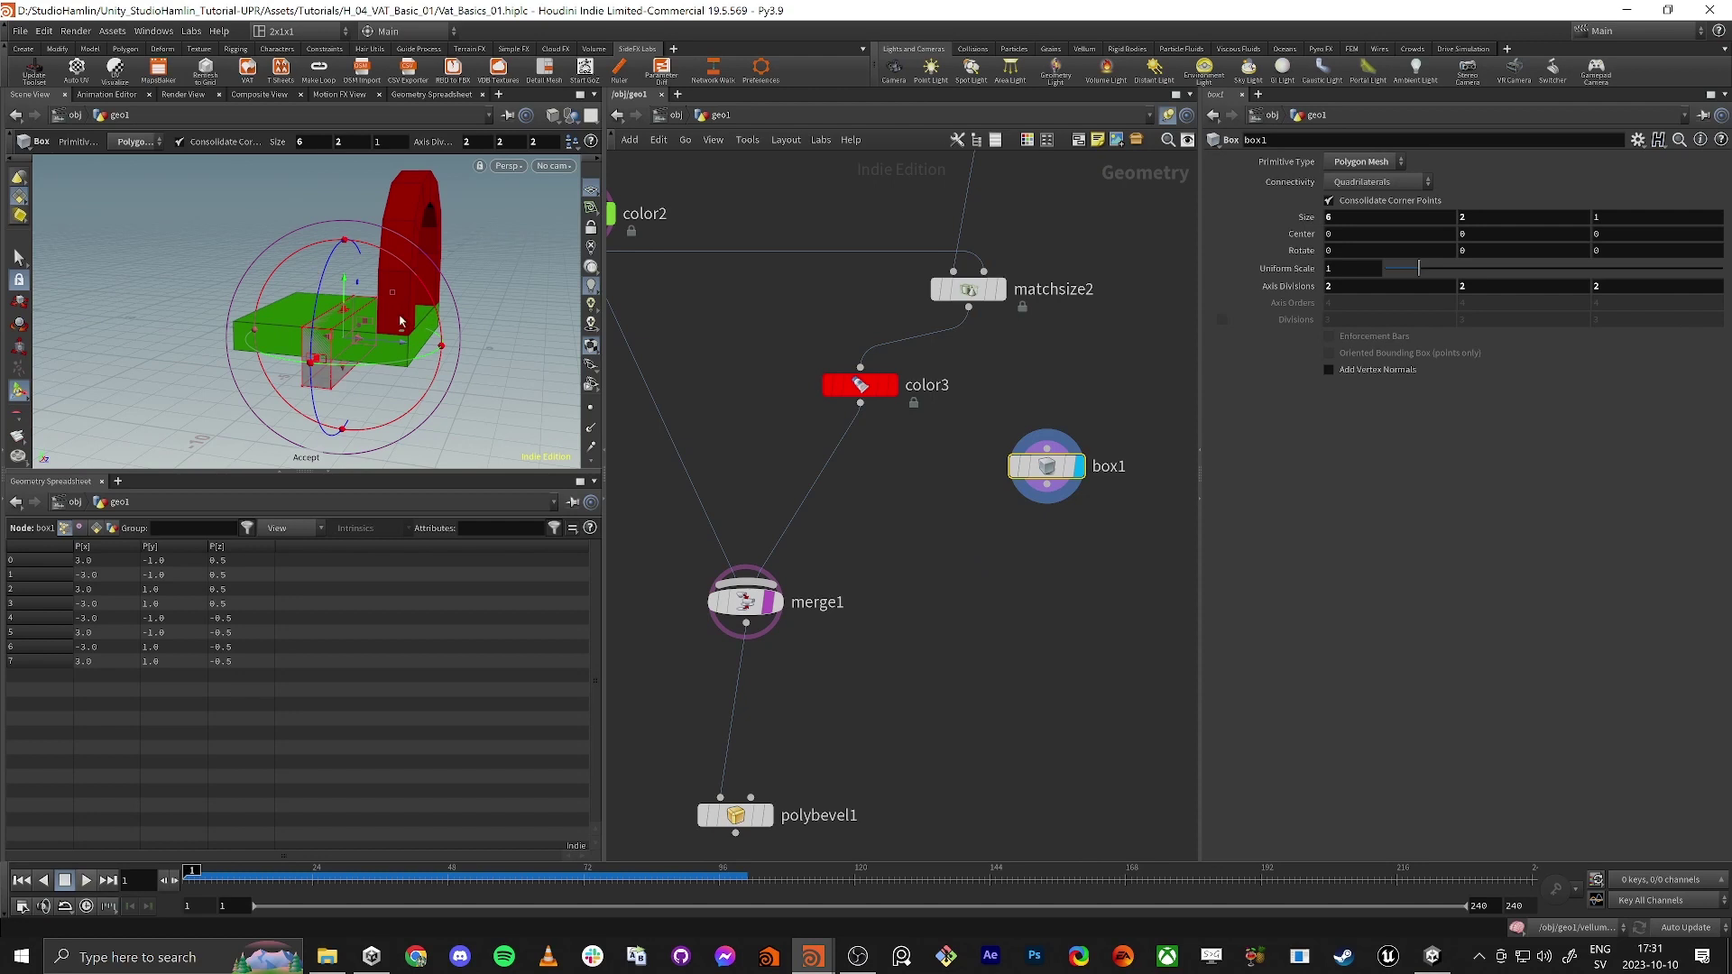
left_click_drag(393, 293, 327, 236)
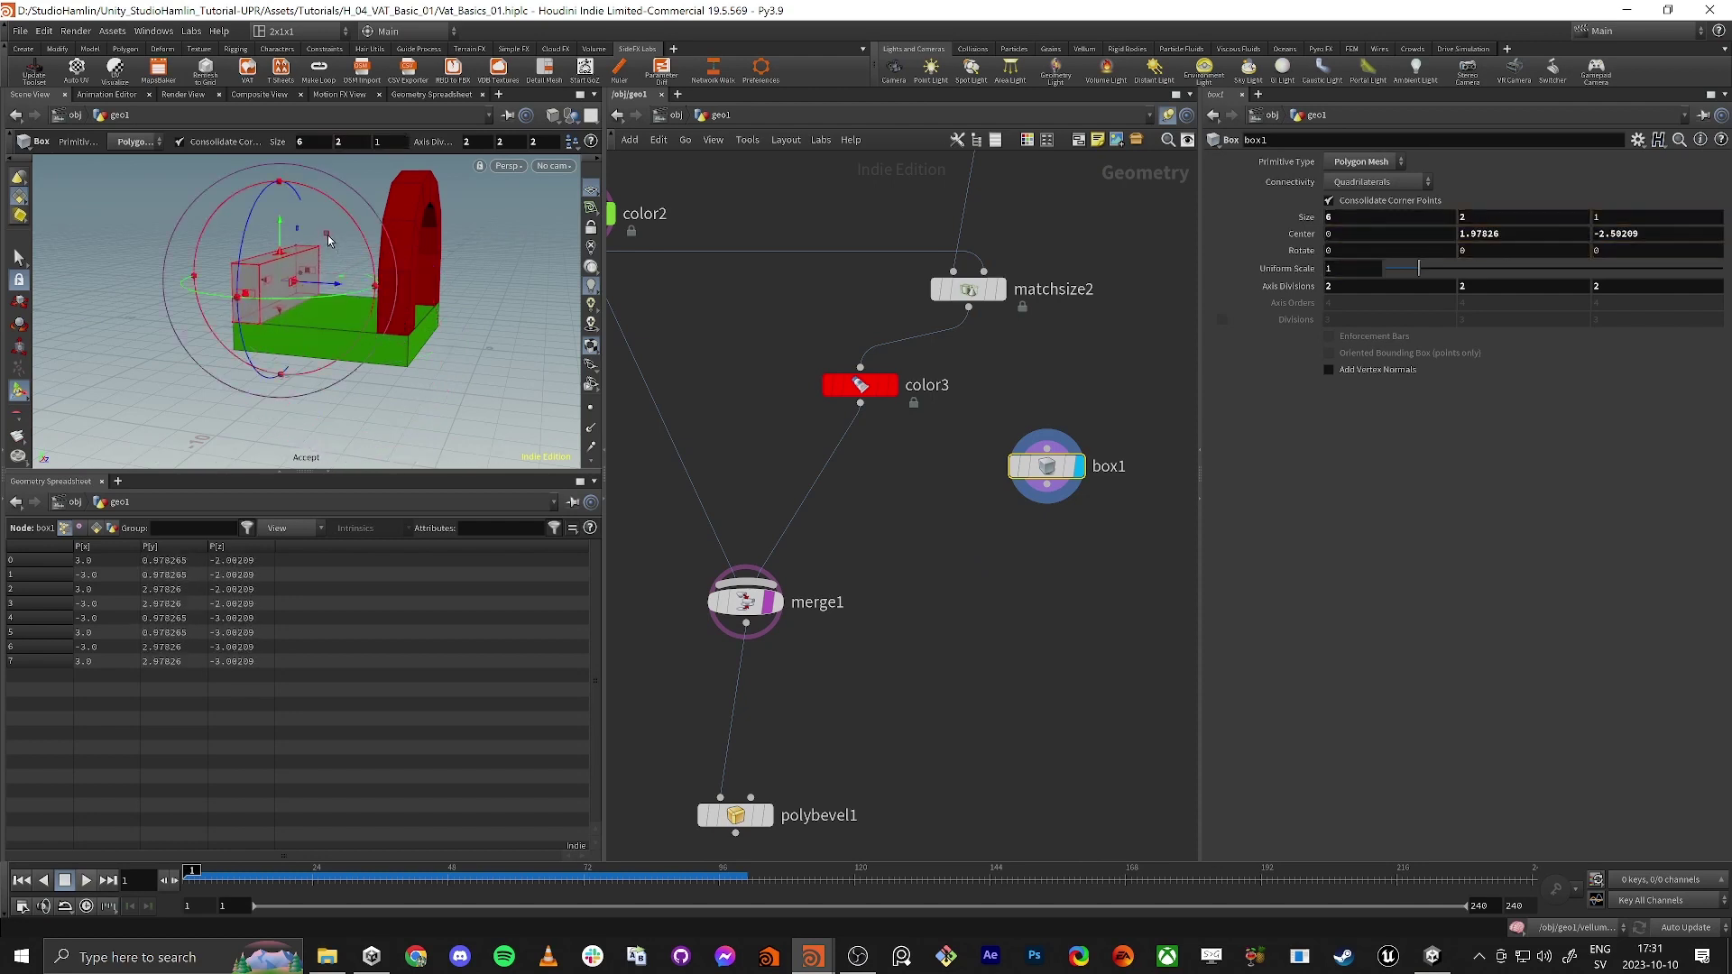
left_click(1540, 233)
type("2")
key("Tab")
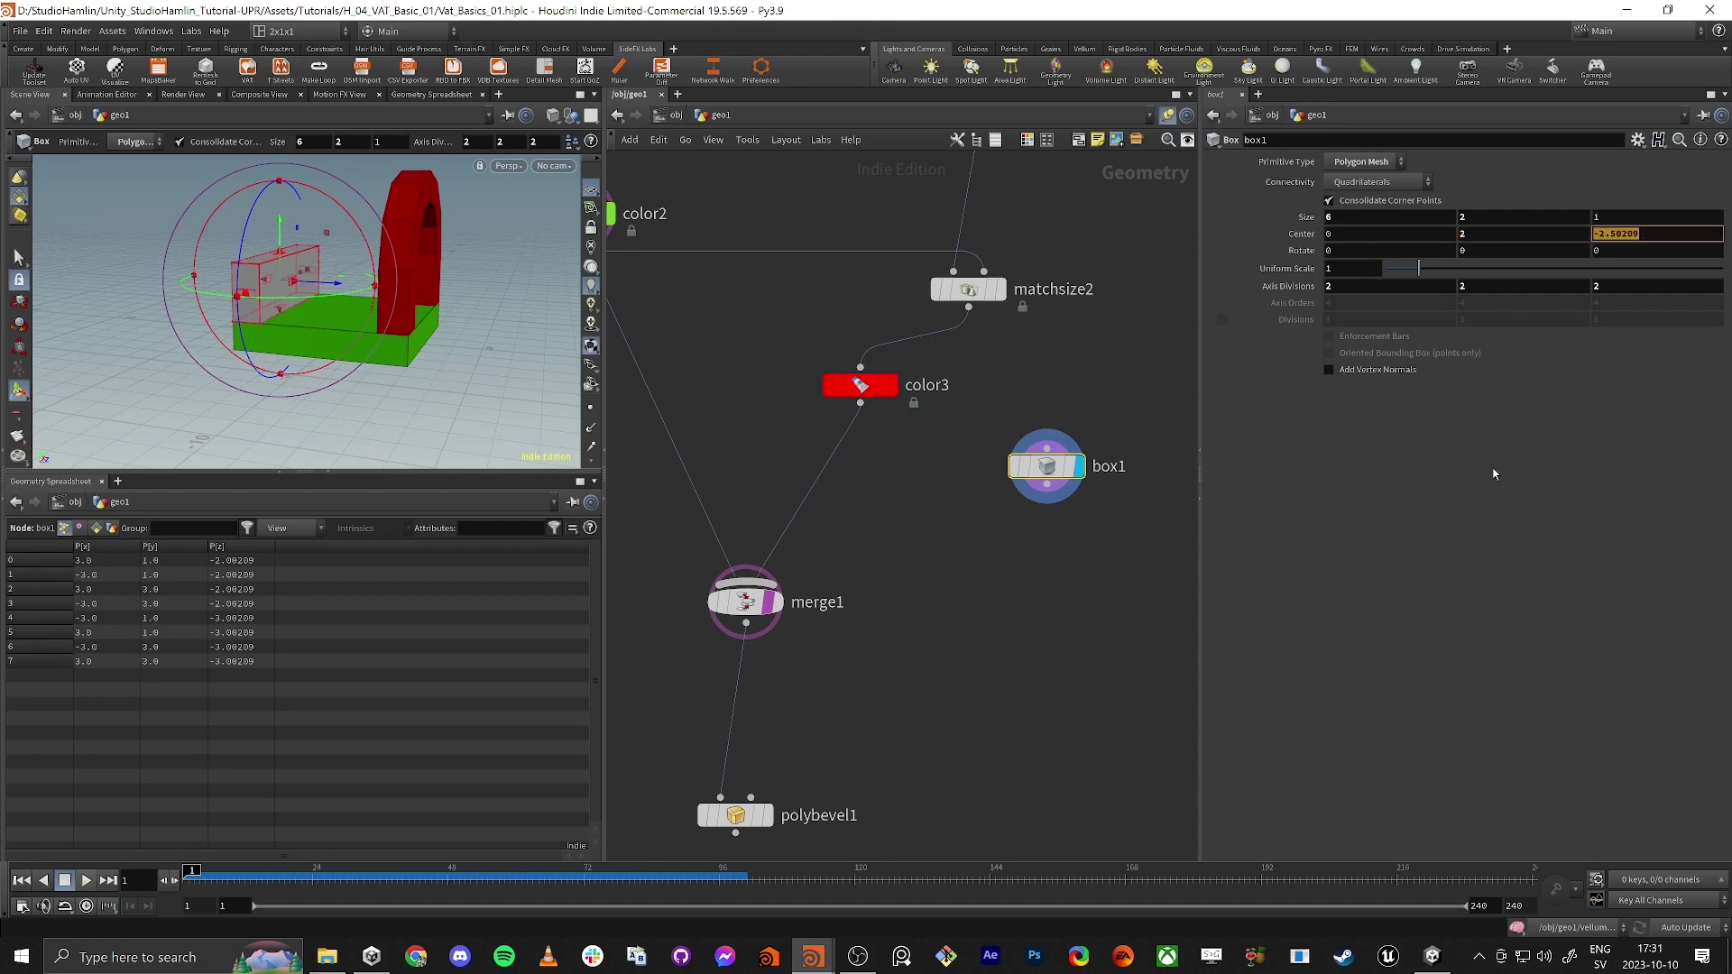
type("-2.5")
key("Return")
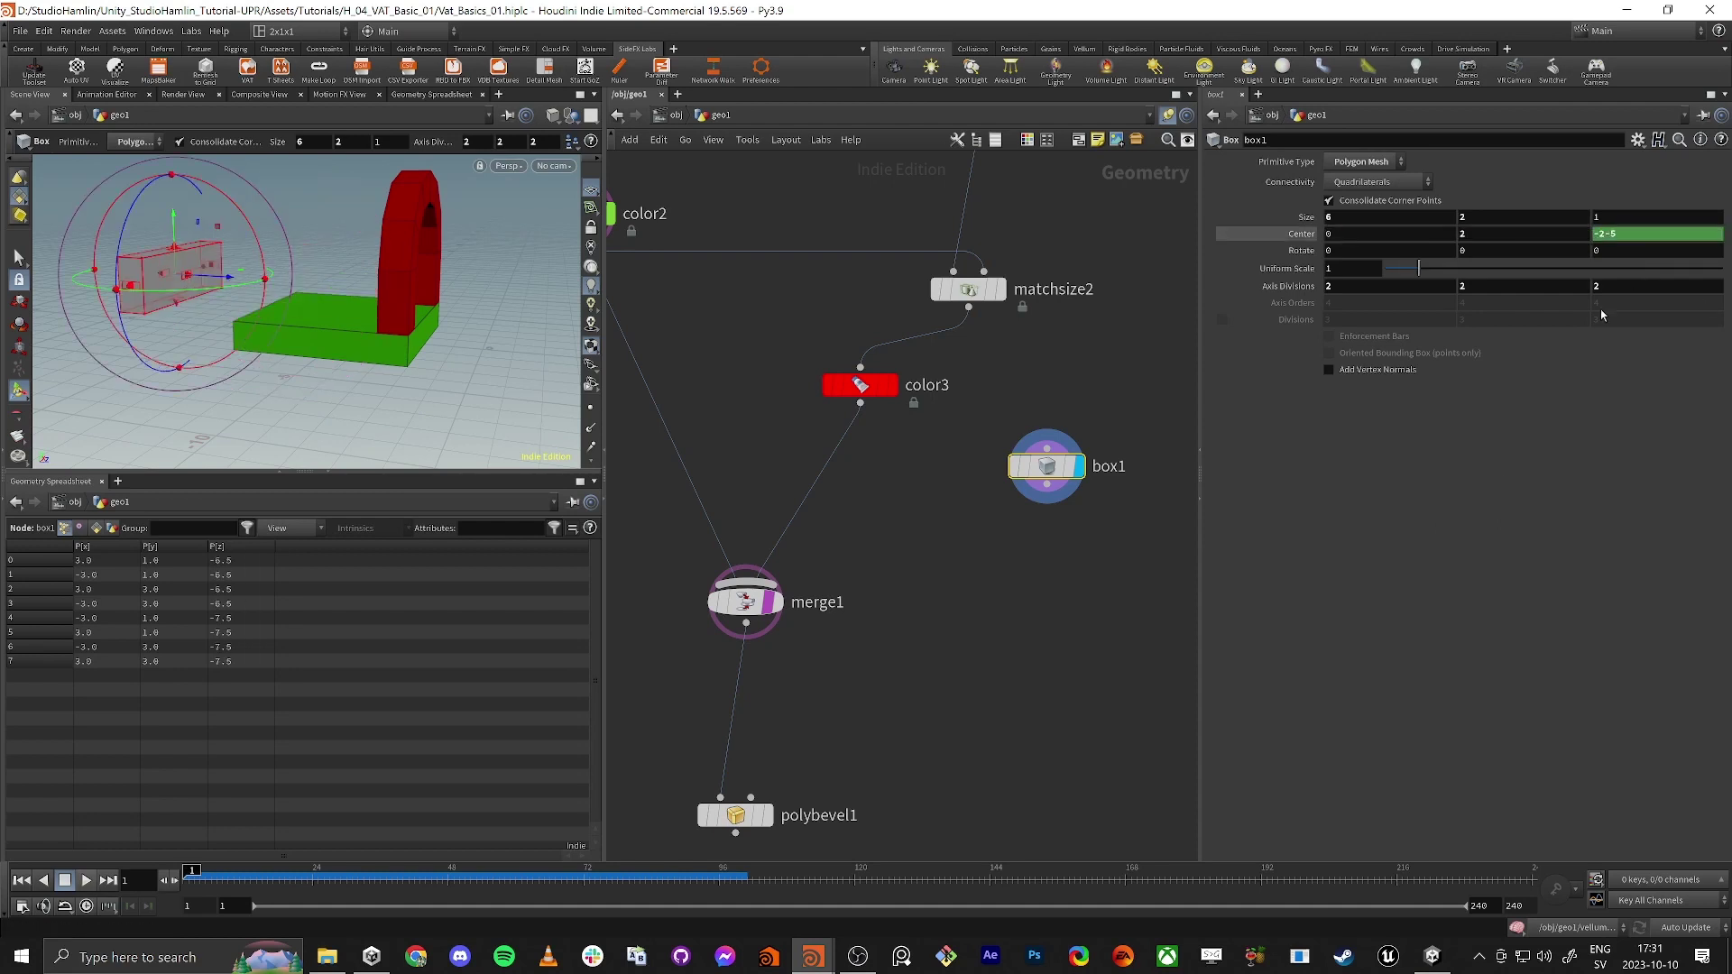
left_click(1611, 239)
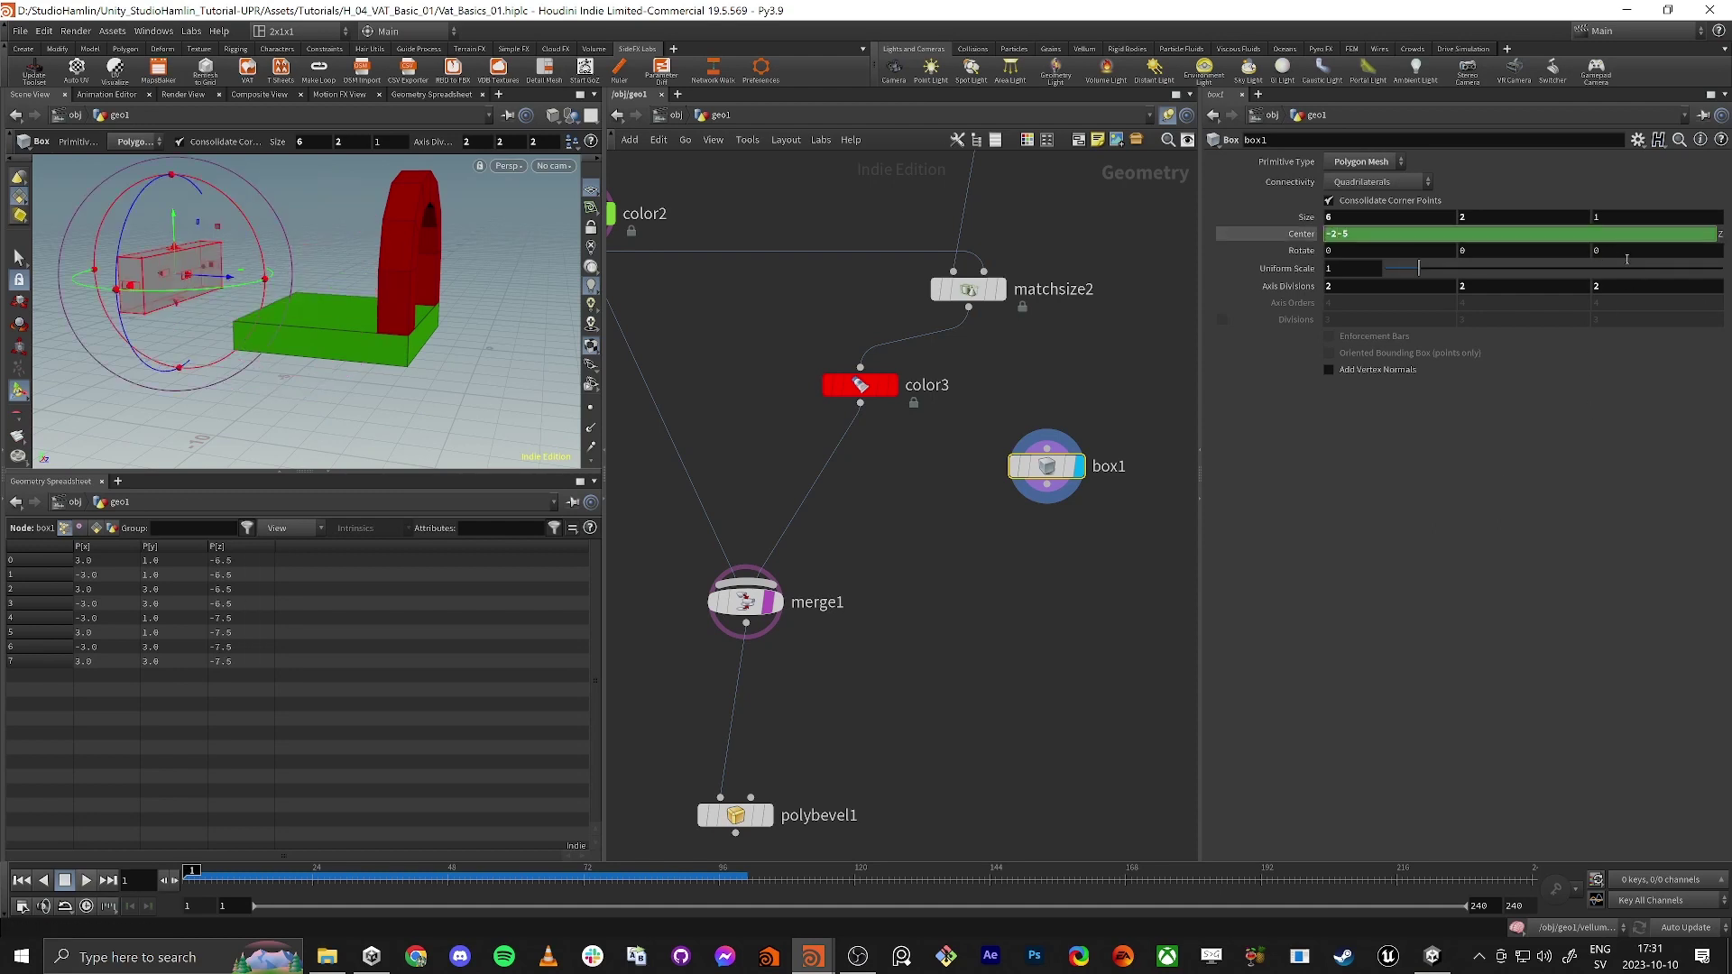
key("Return")
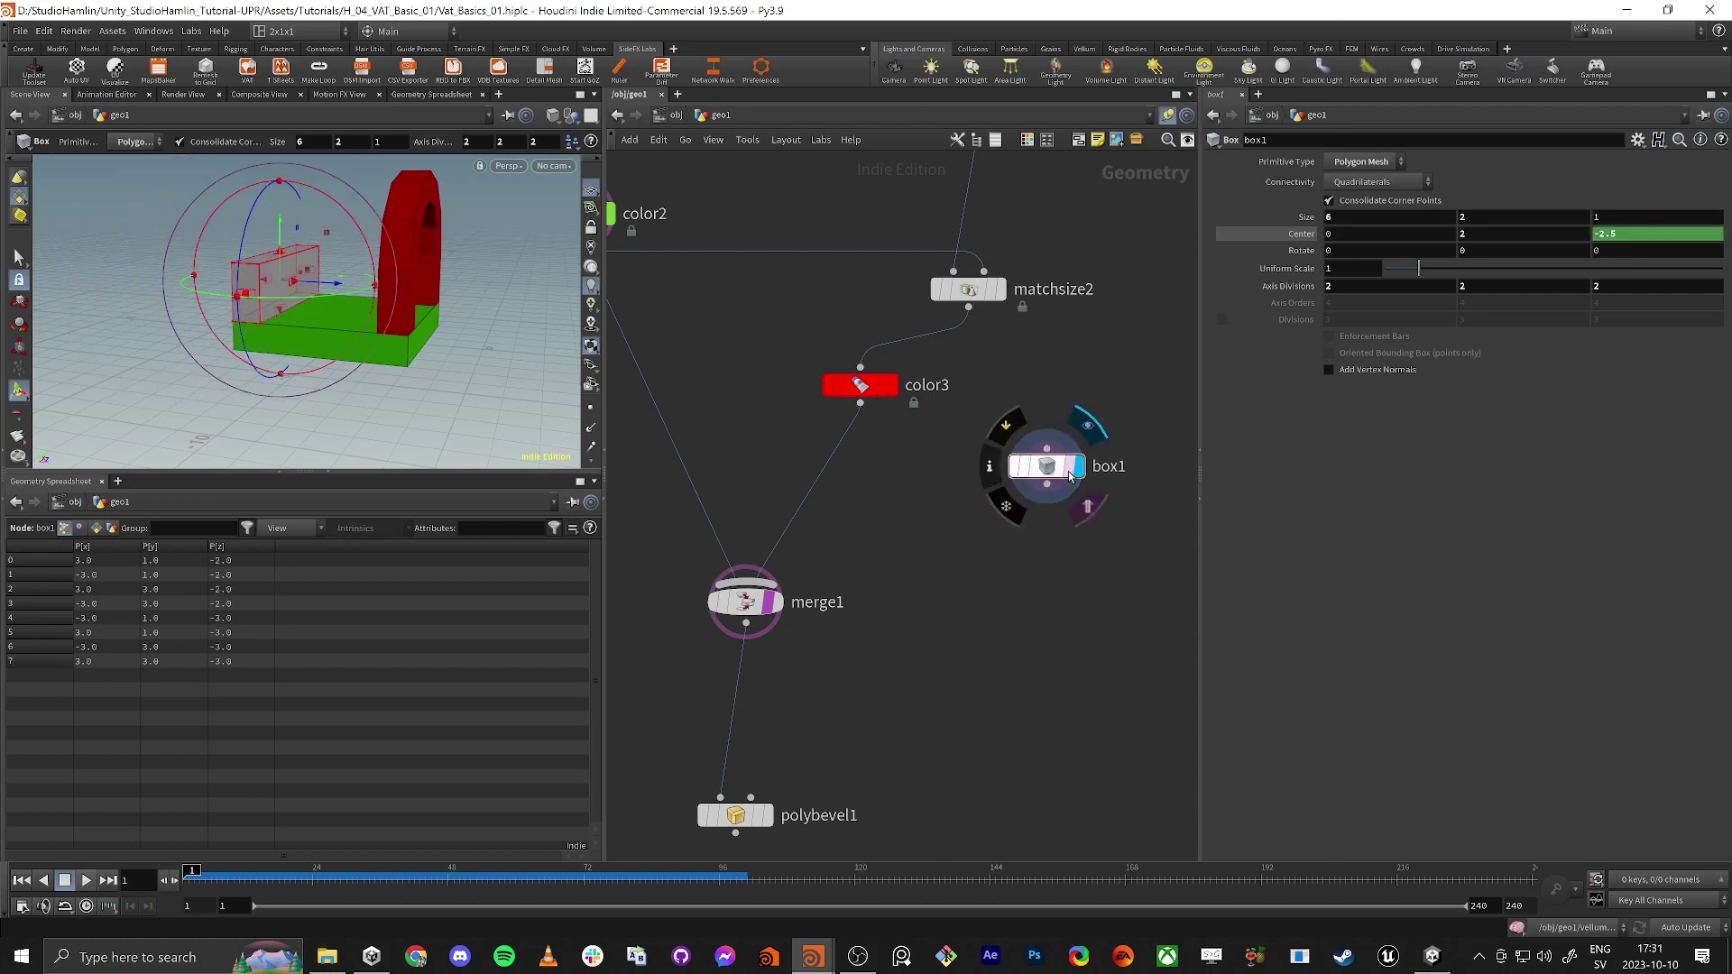
Add a Merge node connected below box1.
left_click_drag(1046, 470, 1057, 436)
key("Tab")
type("merge")
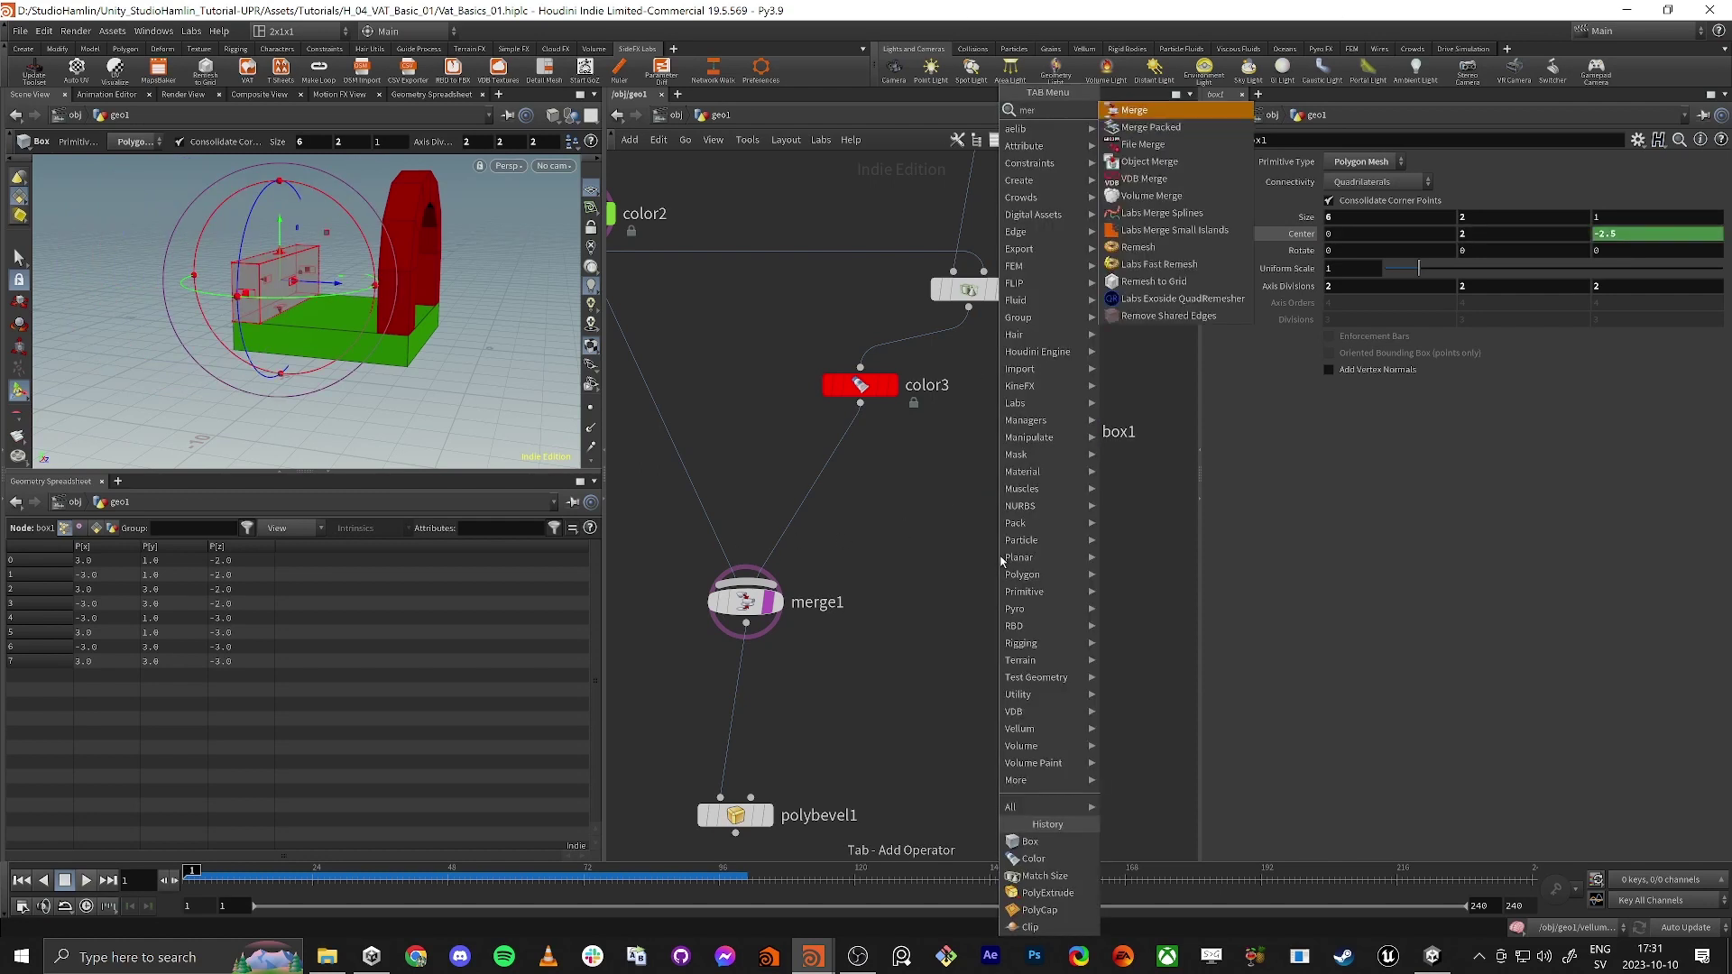
key("Return")
left_click(1016, 544)
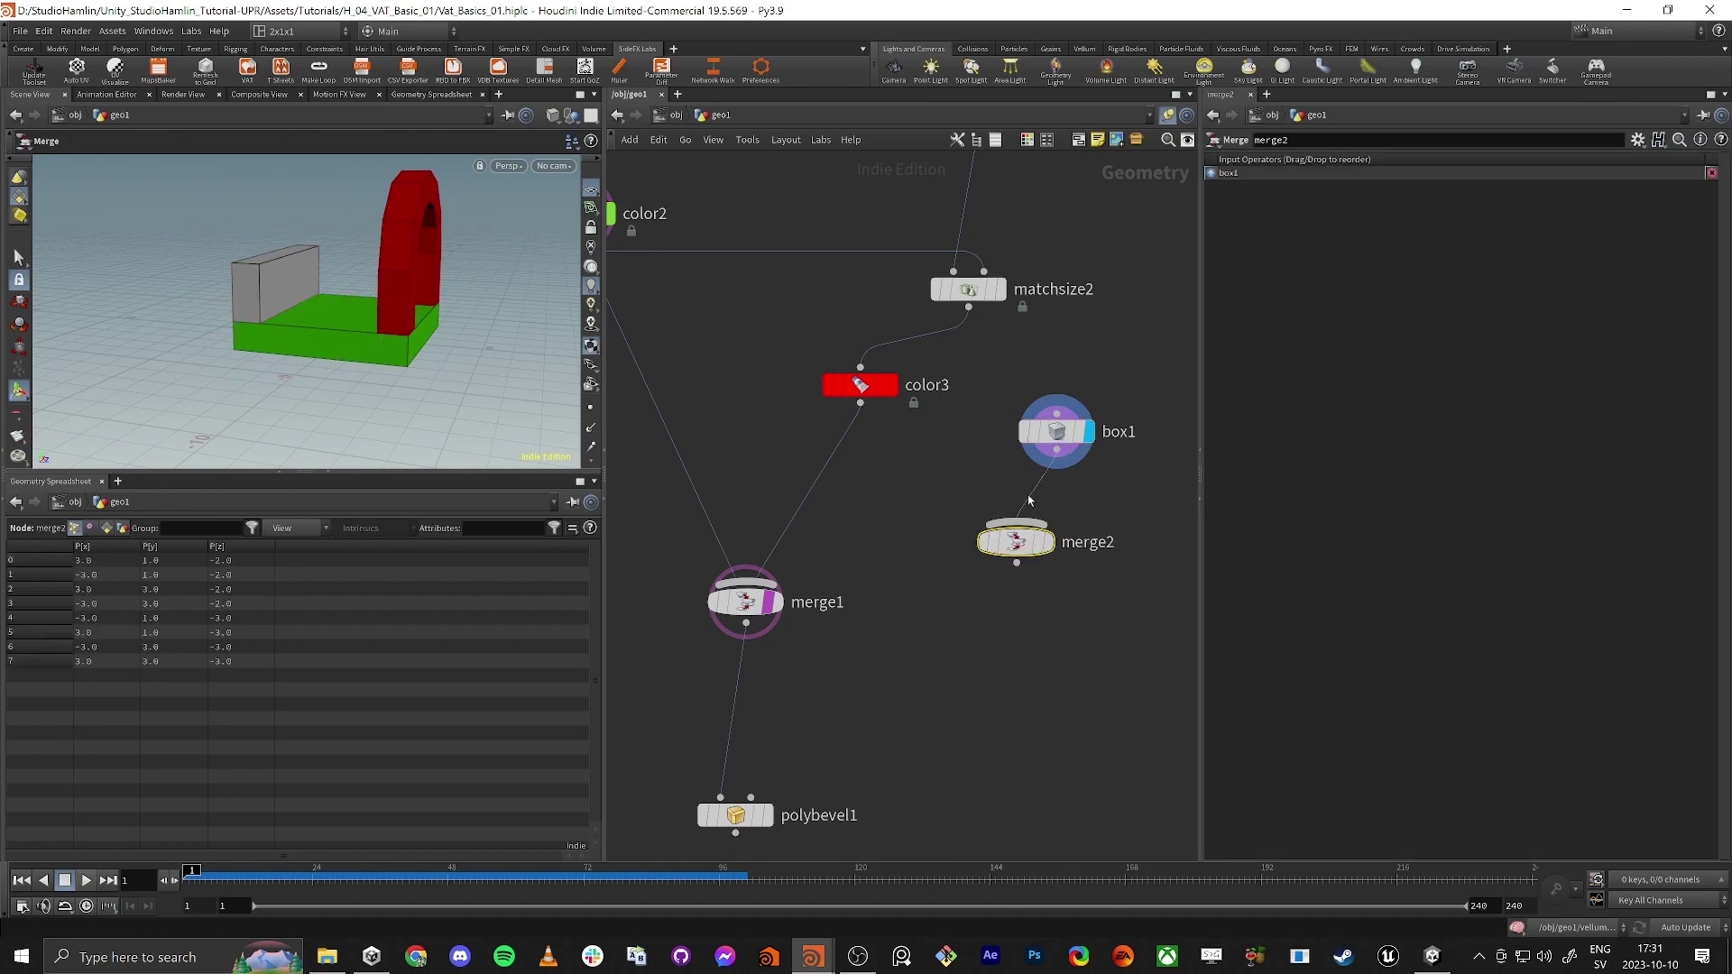
Add a Color node after merge2 and set its color to yellow (1, 1, 0).
left_click(999, 626)
type("color")
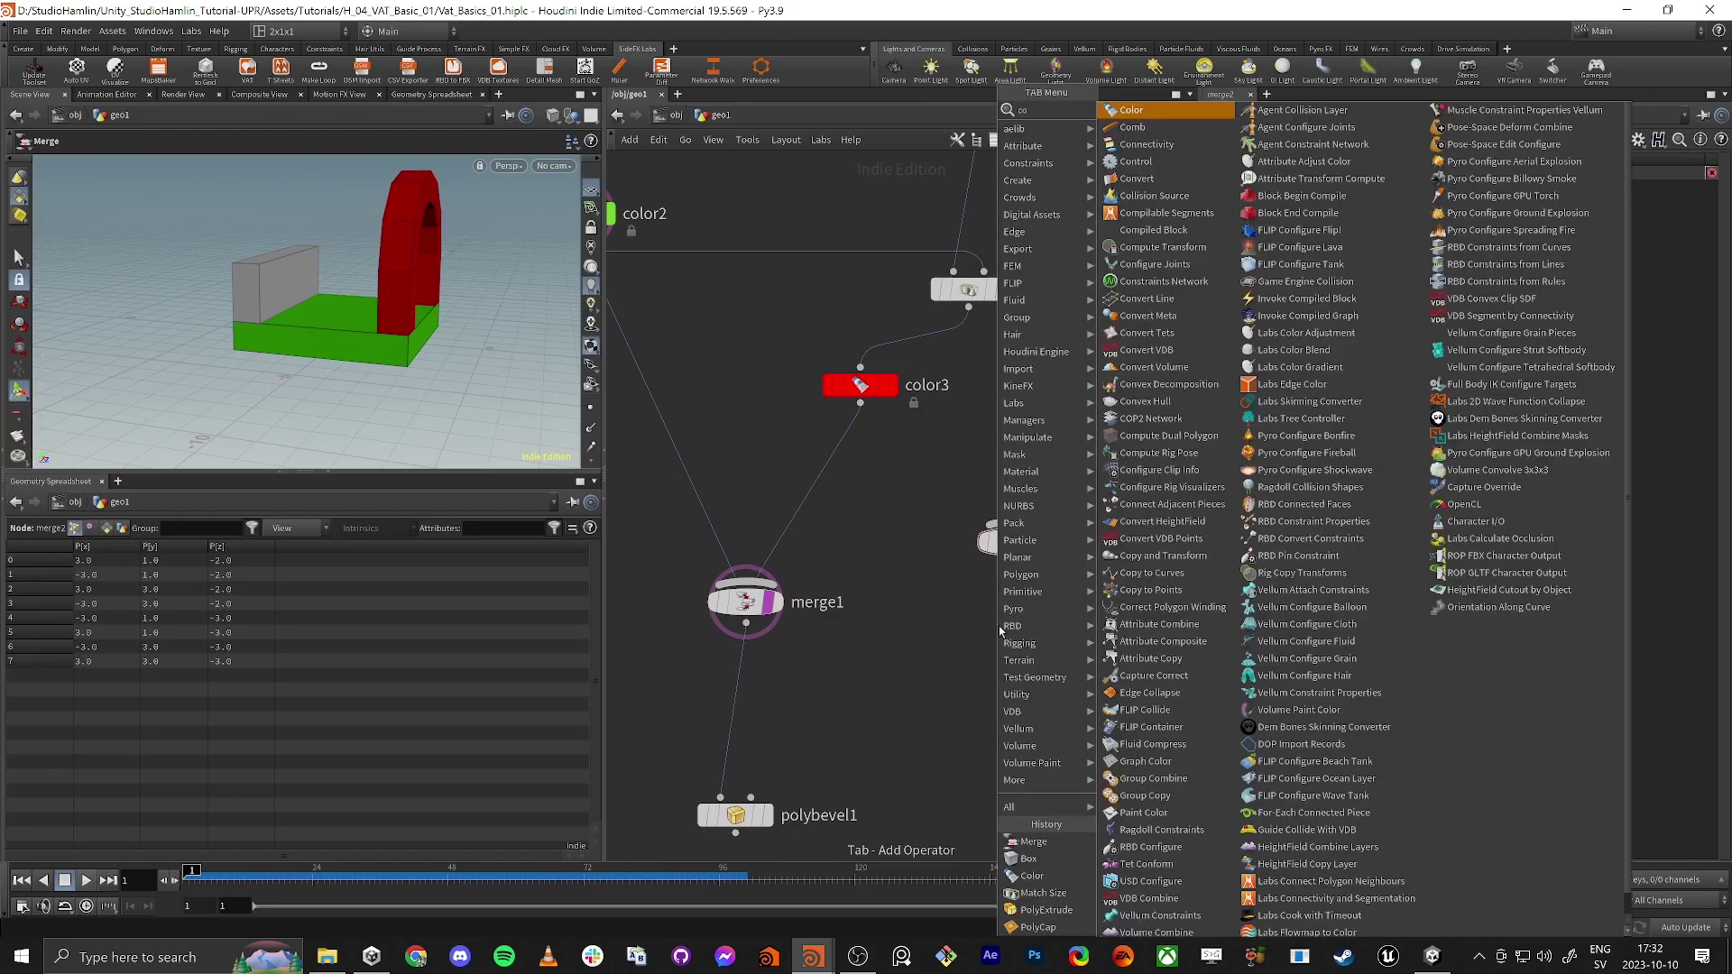
key("Return")
left_click(1342, 261)
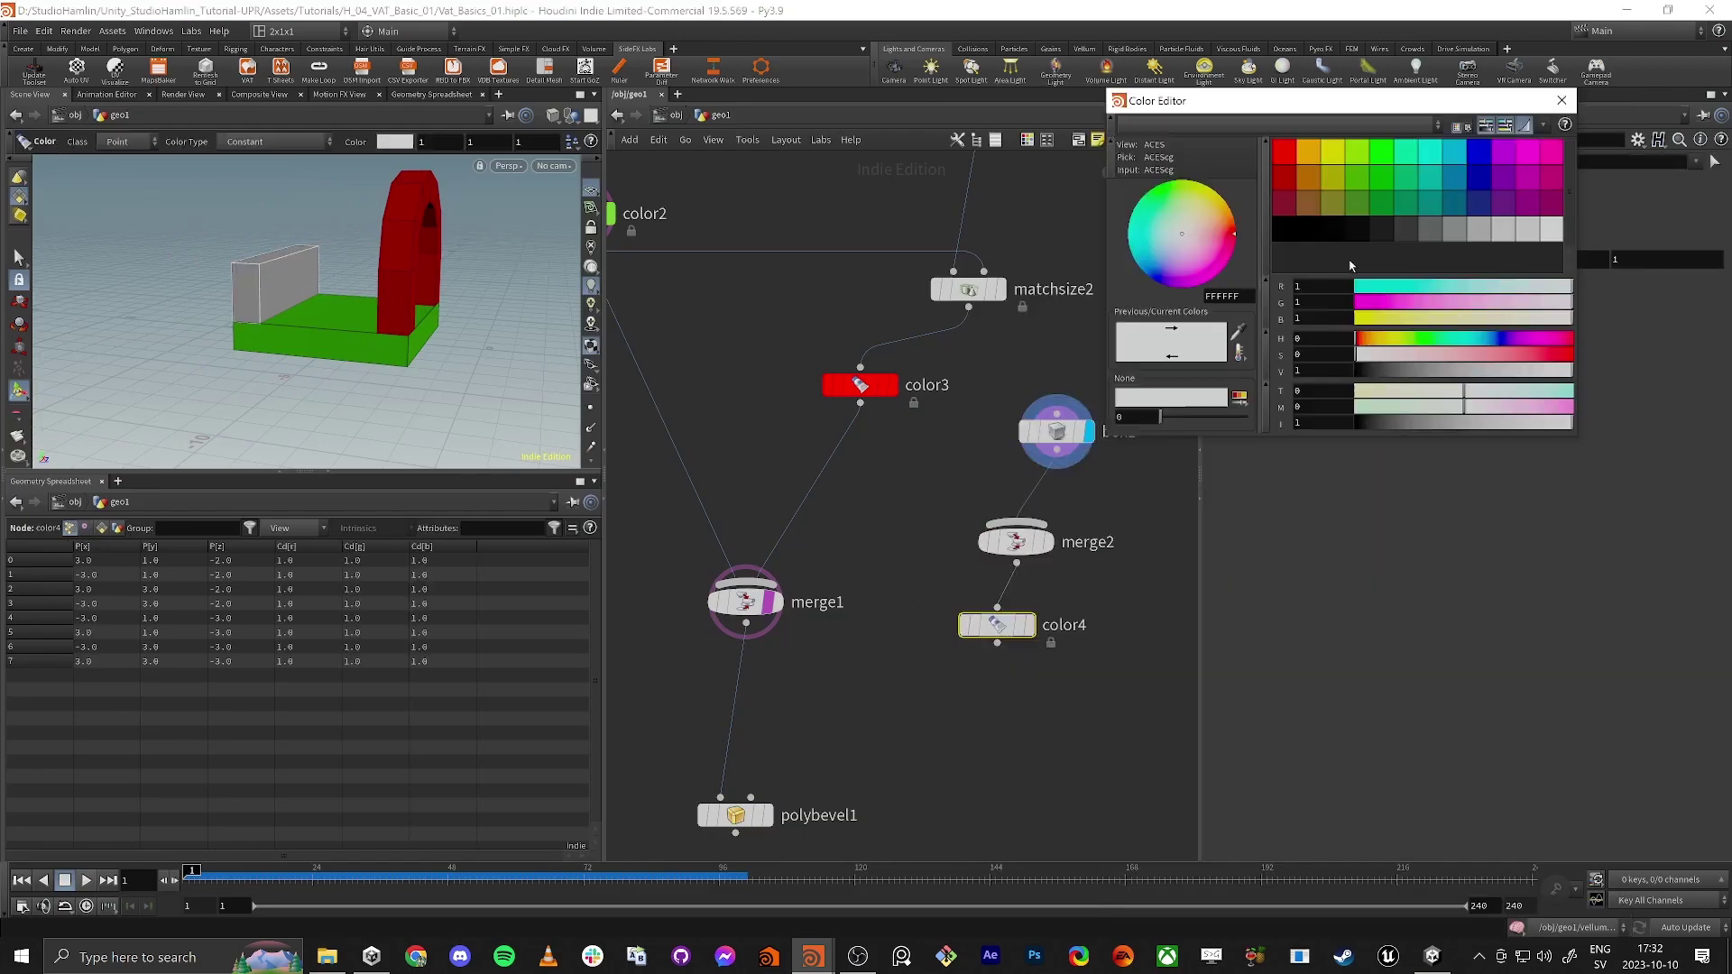
left_click(1339, 152)
left_click(1561, 100)
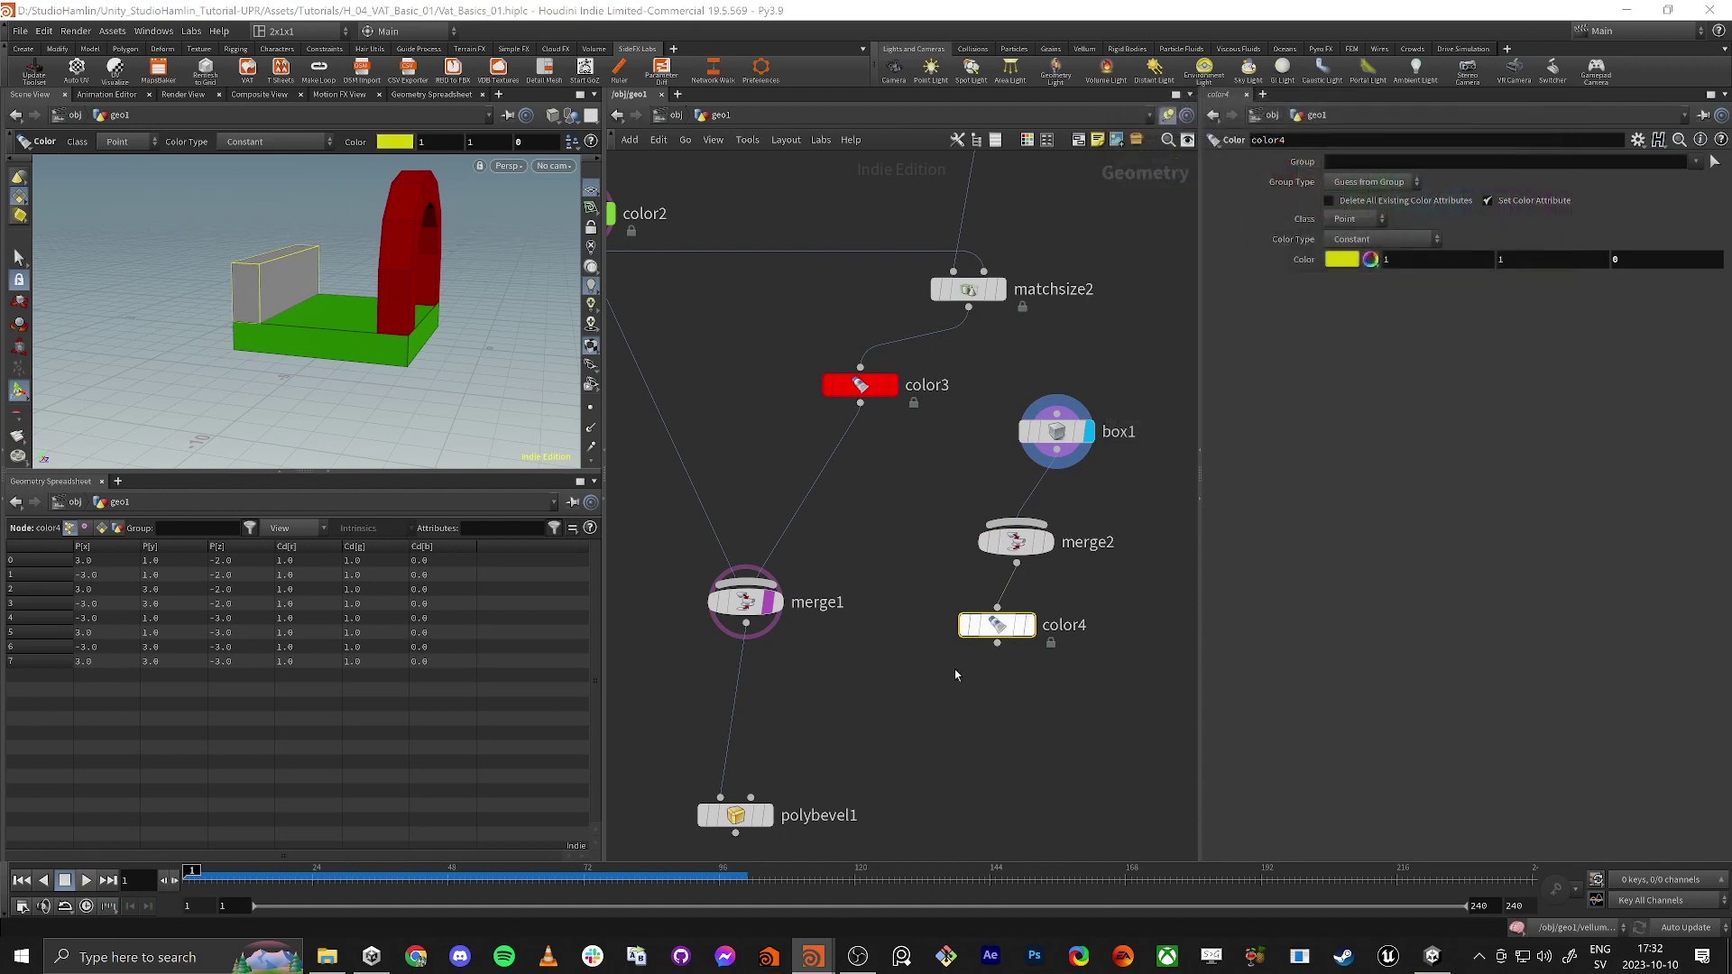
Wire color4 into merge1 and mark the color4 node yellow in the network.
left_click(997, 643)
left_click(794, 604)
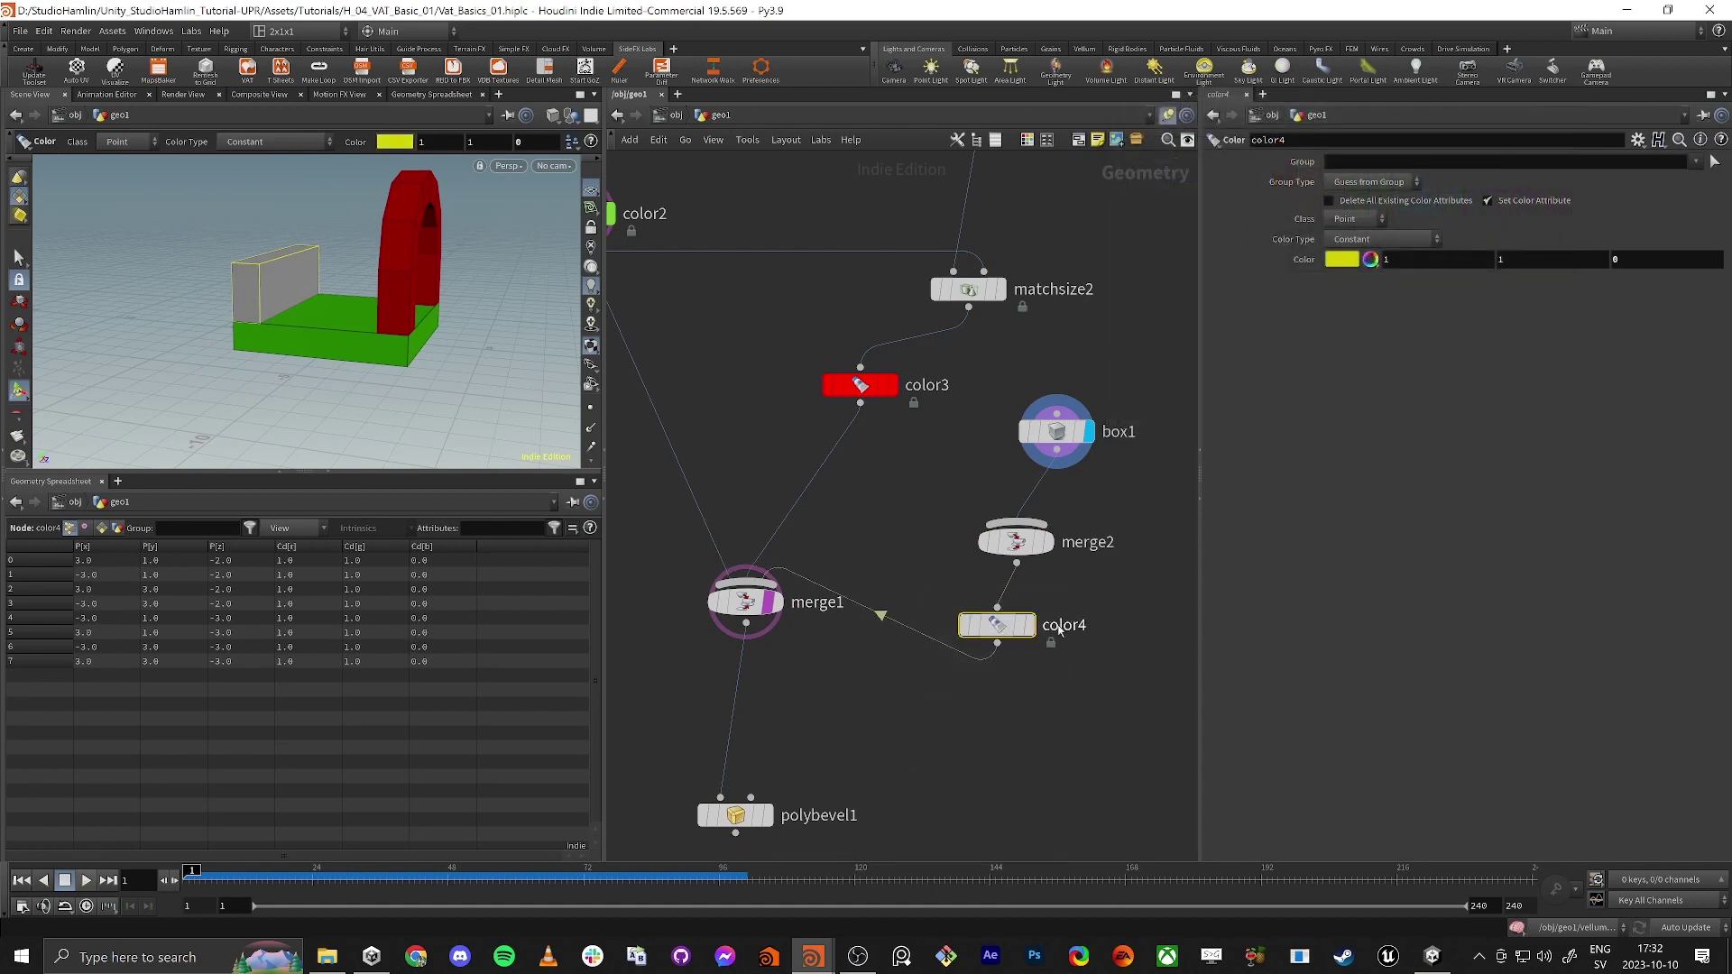
key("c")
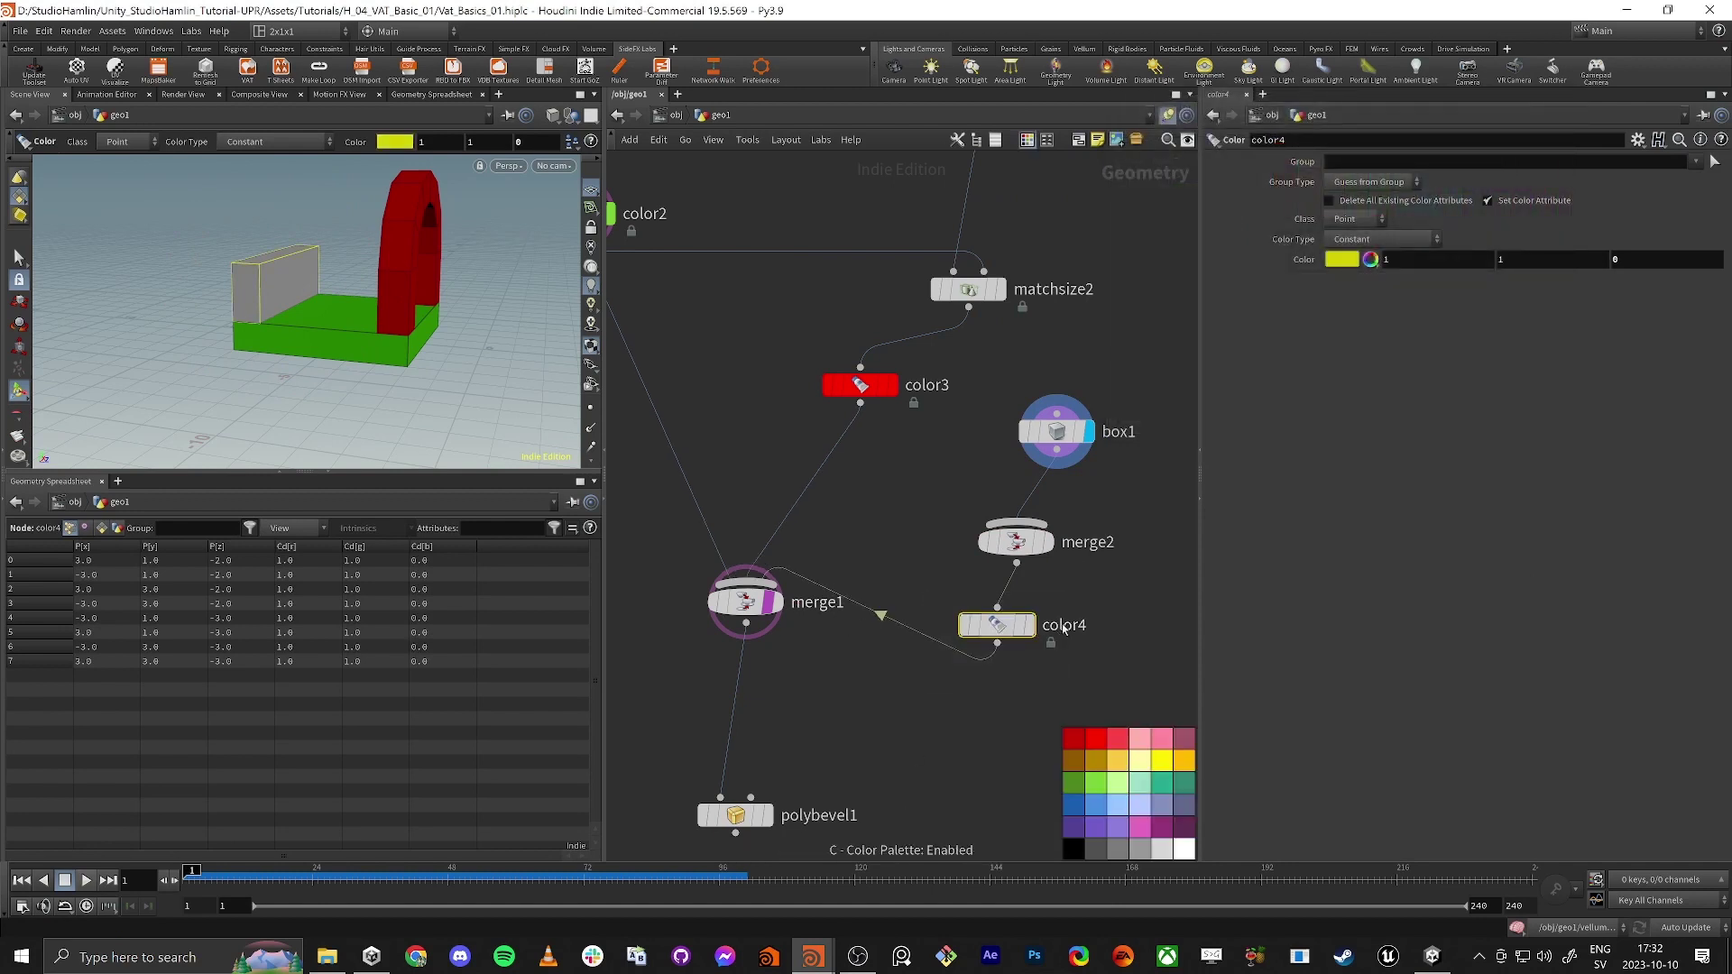
left_click(1167, 766)
Display merge1 to show the base, arch and yellow wall together.
middle_click_drag(920, 711, 995, 651)
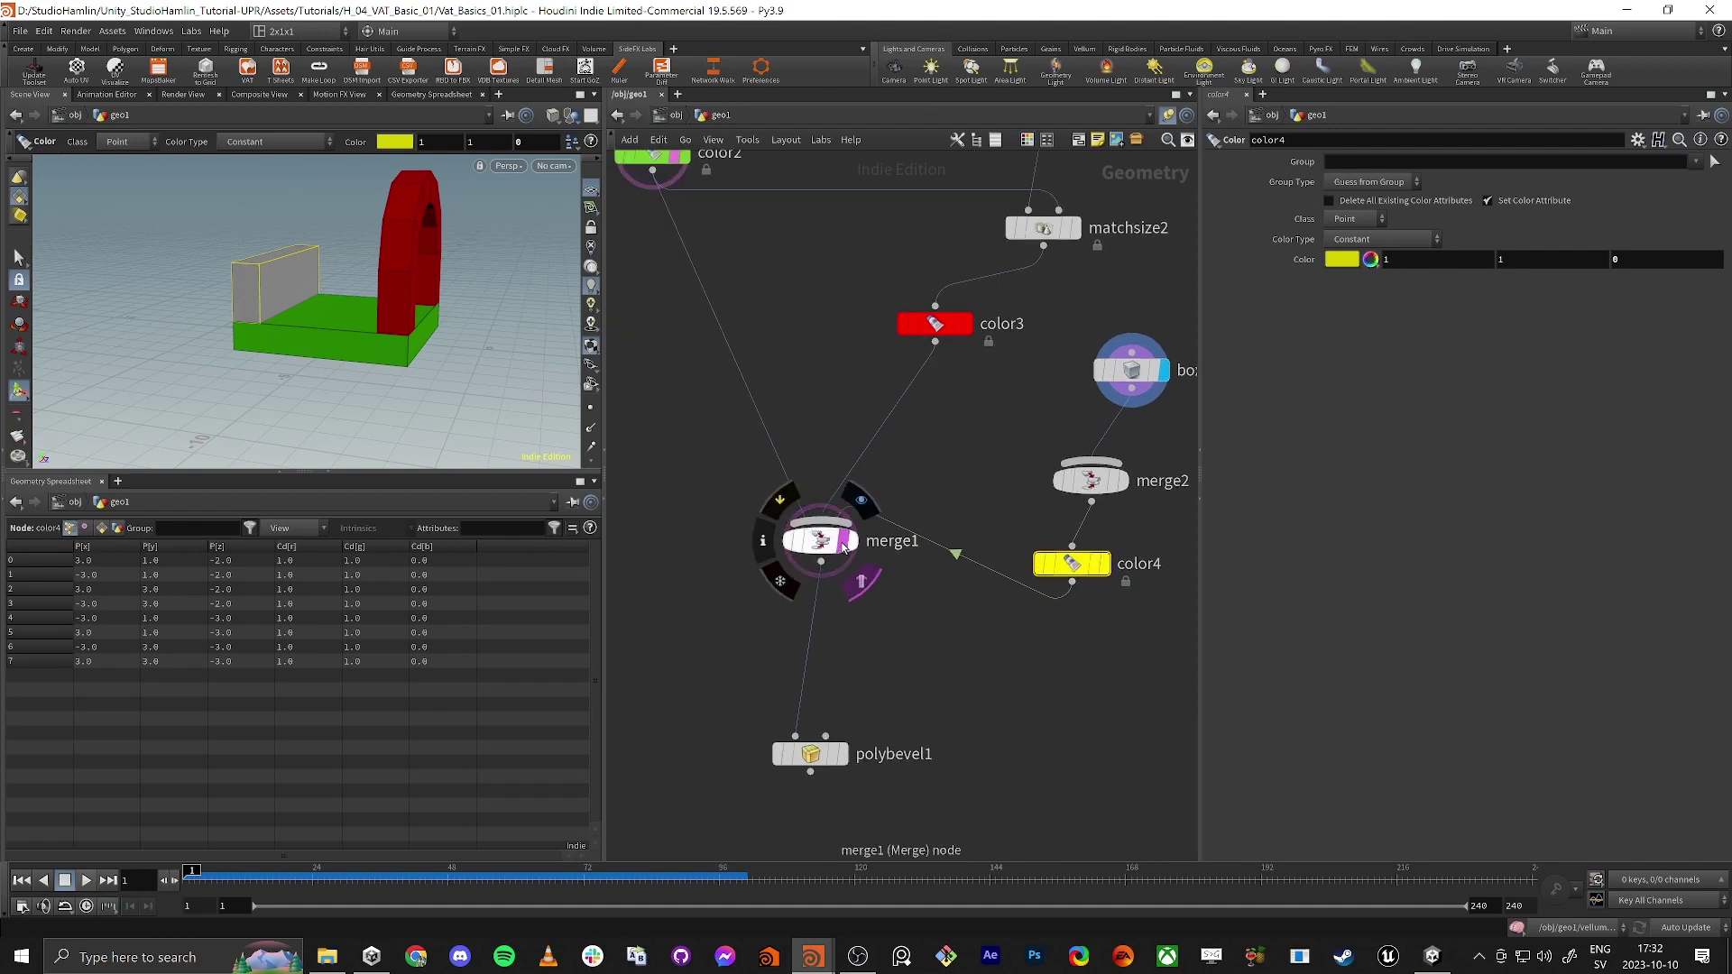
left_click(861, 582)
left_click(862, 582)
left_click(862, 501)
left_click_drag(475, 301, 447, 350, "alt")
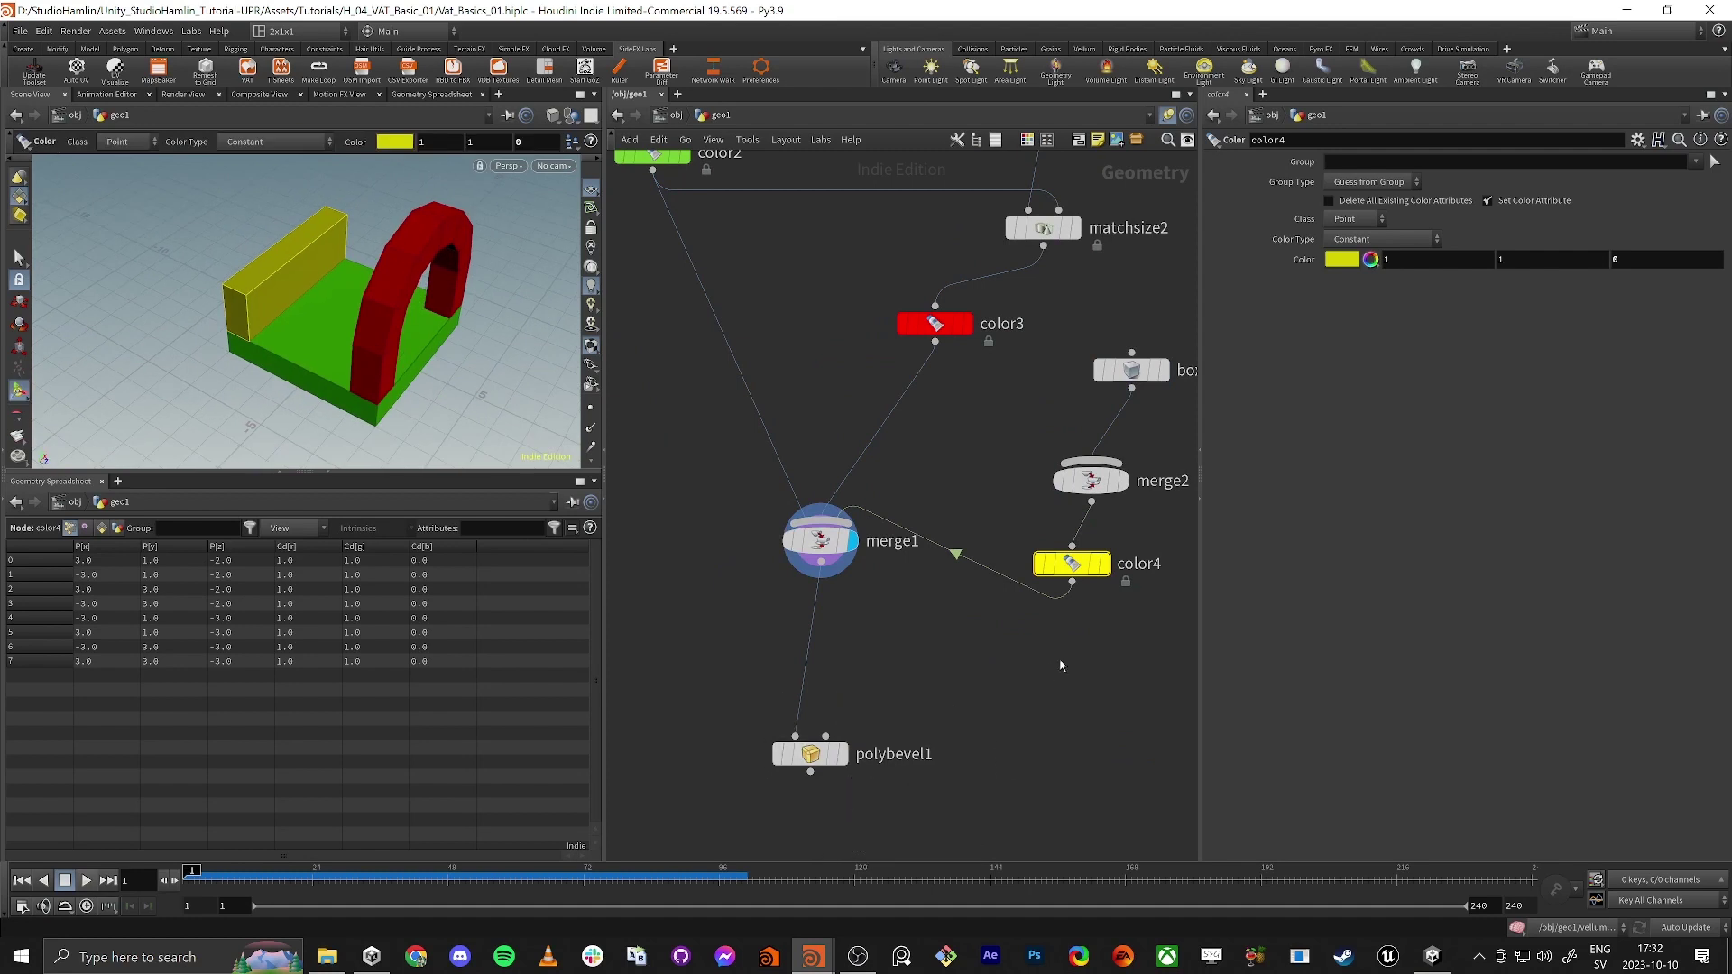
Duplicate the box1 node and place the copy beside it.
middle_click_drag(1062, 665, 885, 714)
left_click_drag(951, 421, 1106, 433, "alt")
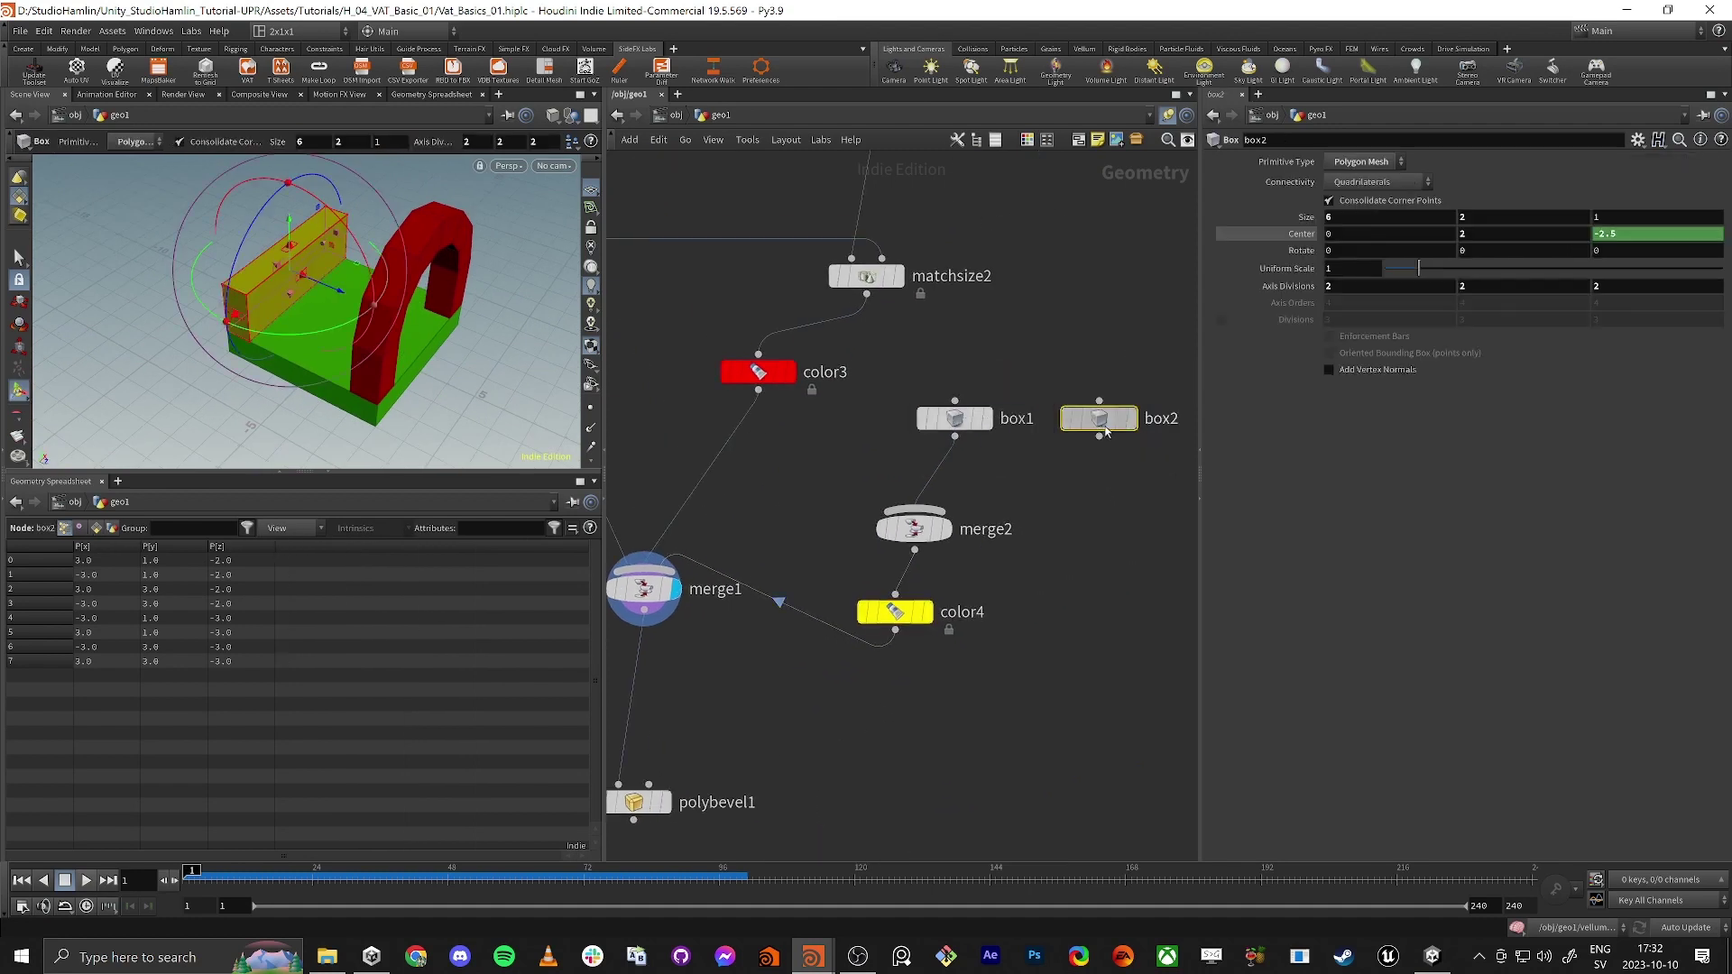
left_click_drag(358, 264, 348, 311)
key("ctrl+z")
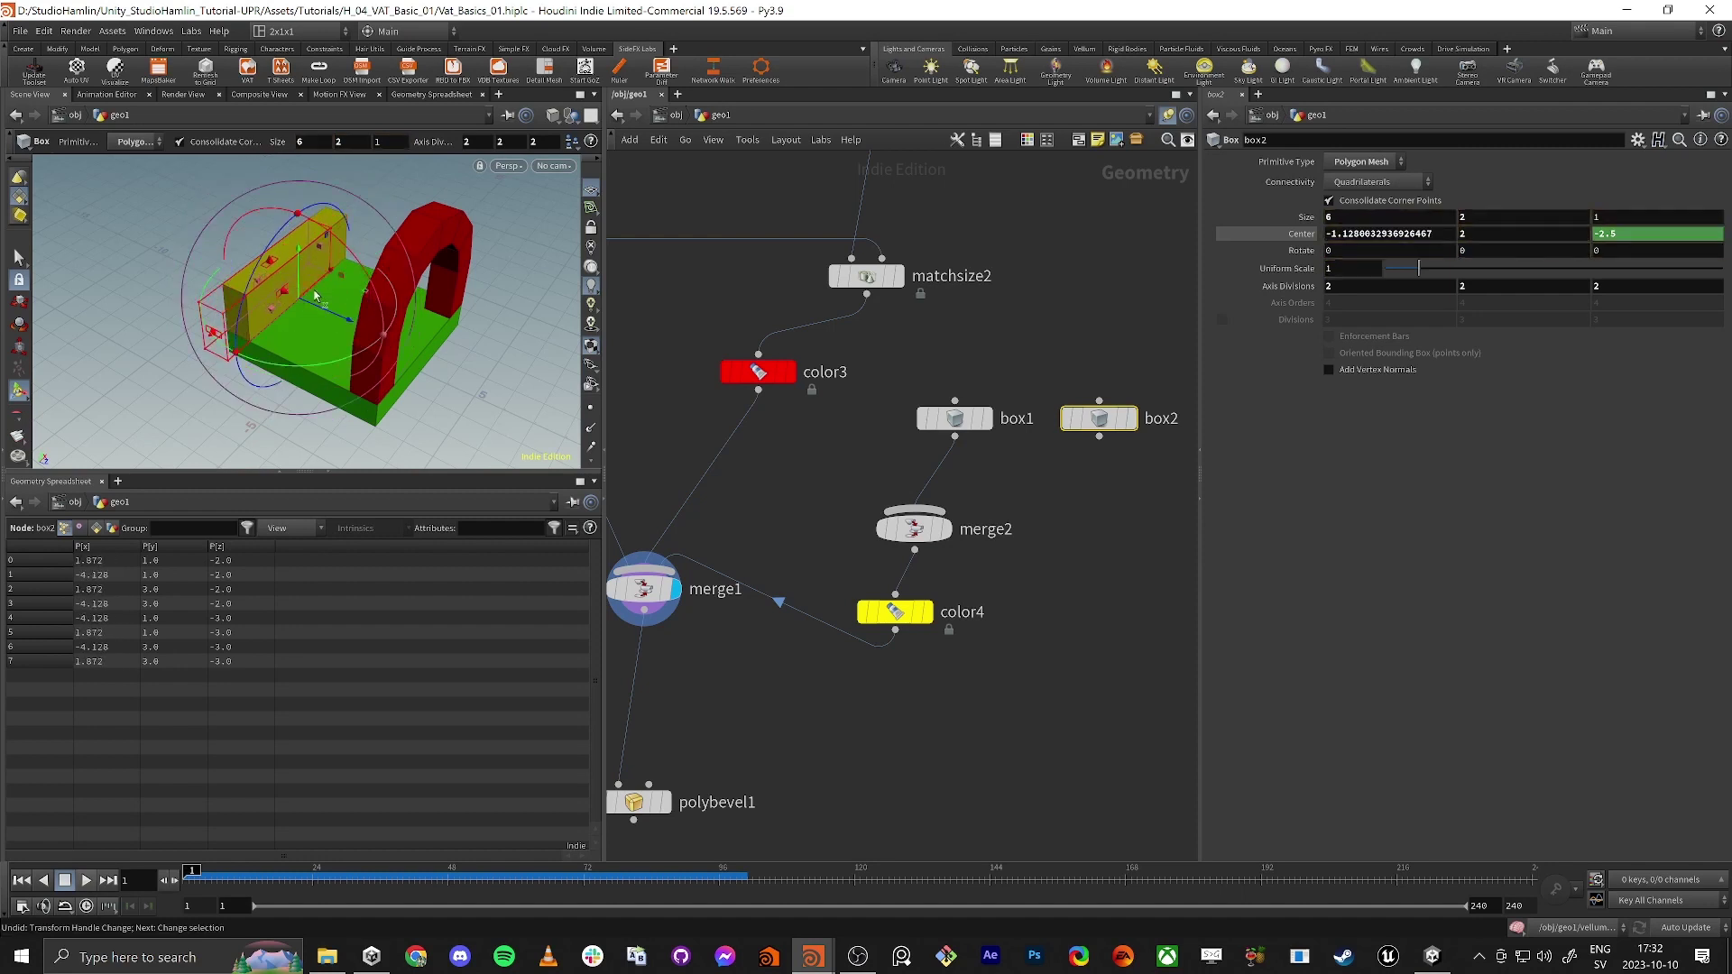
key("ctrl+z")
left_click_drag(261, 271, 295, 287, "alt")
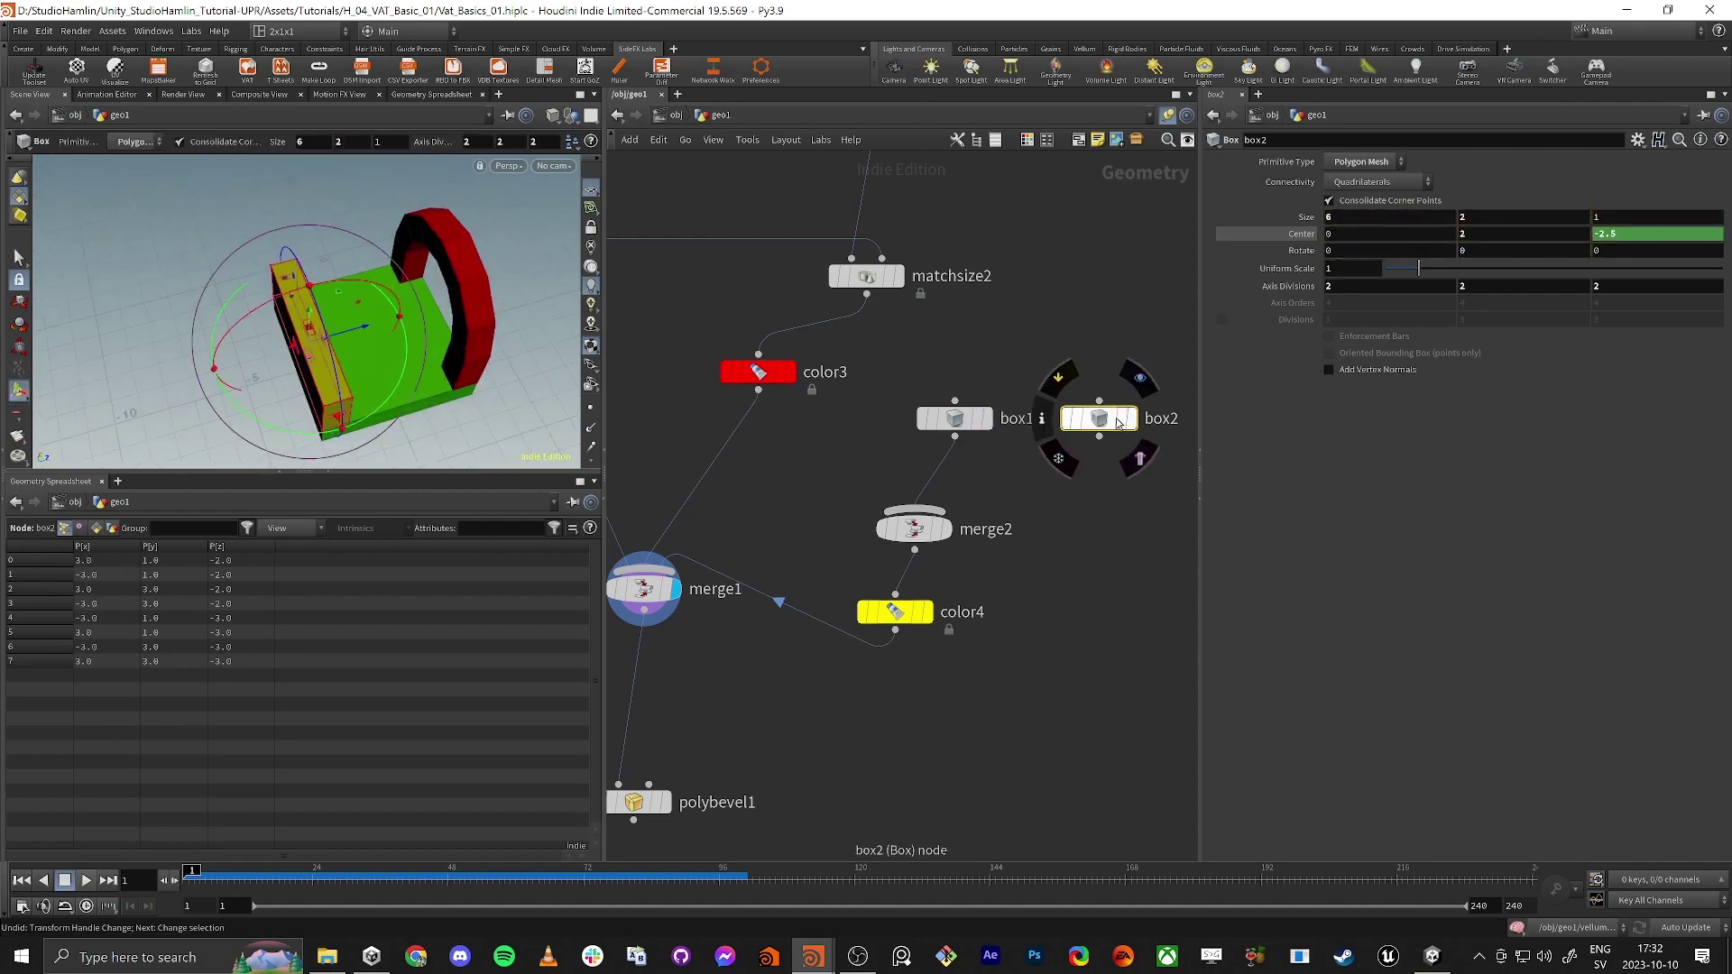
Display the box2 node with merge1 shown as a wireframe template for reference.
left_click(1129, 418)
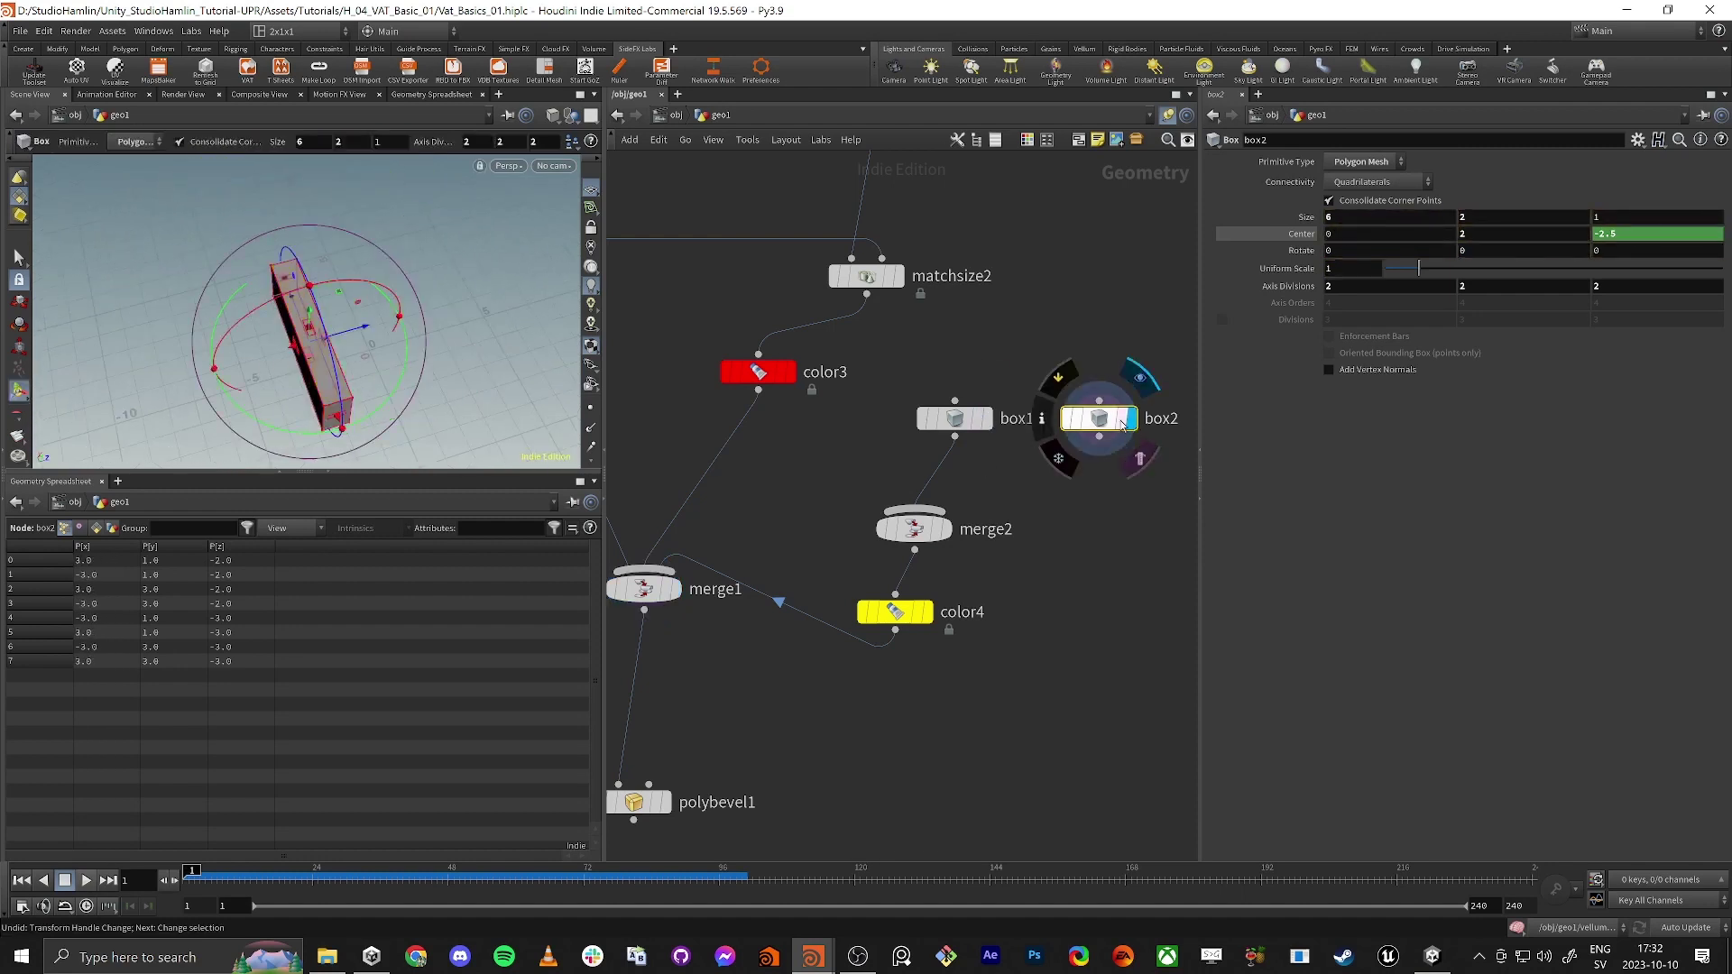
left_click(672, 588)
middle_click_drag(361, 379, 350, 314, "alt")
left_click_drag(350, 314, 353, 359, "alt")
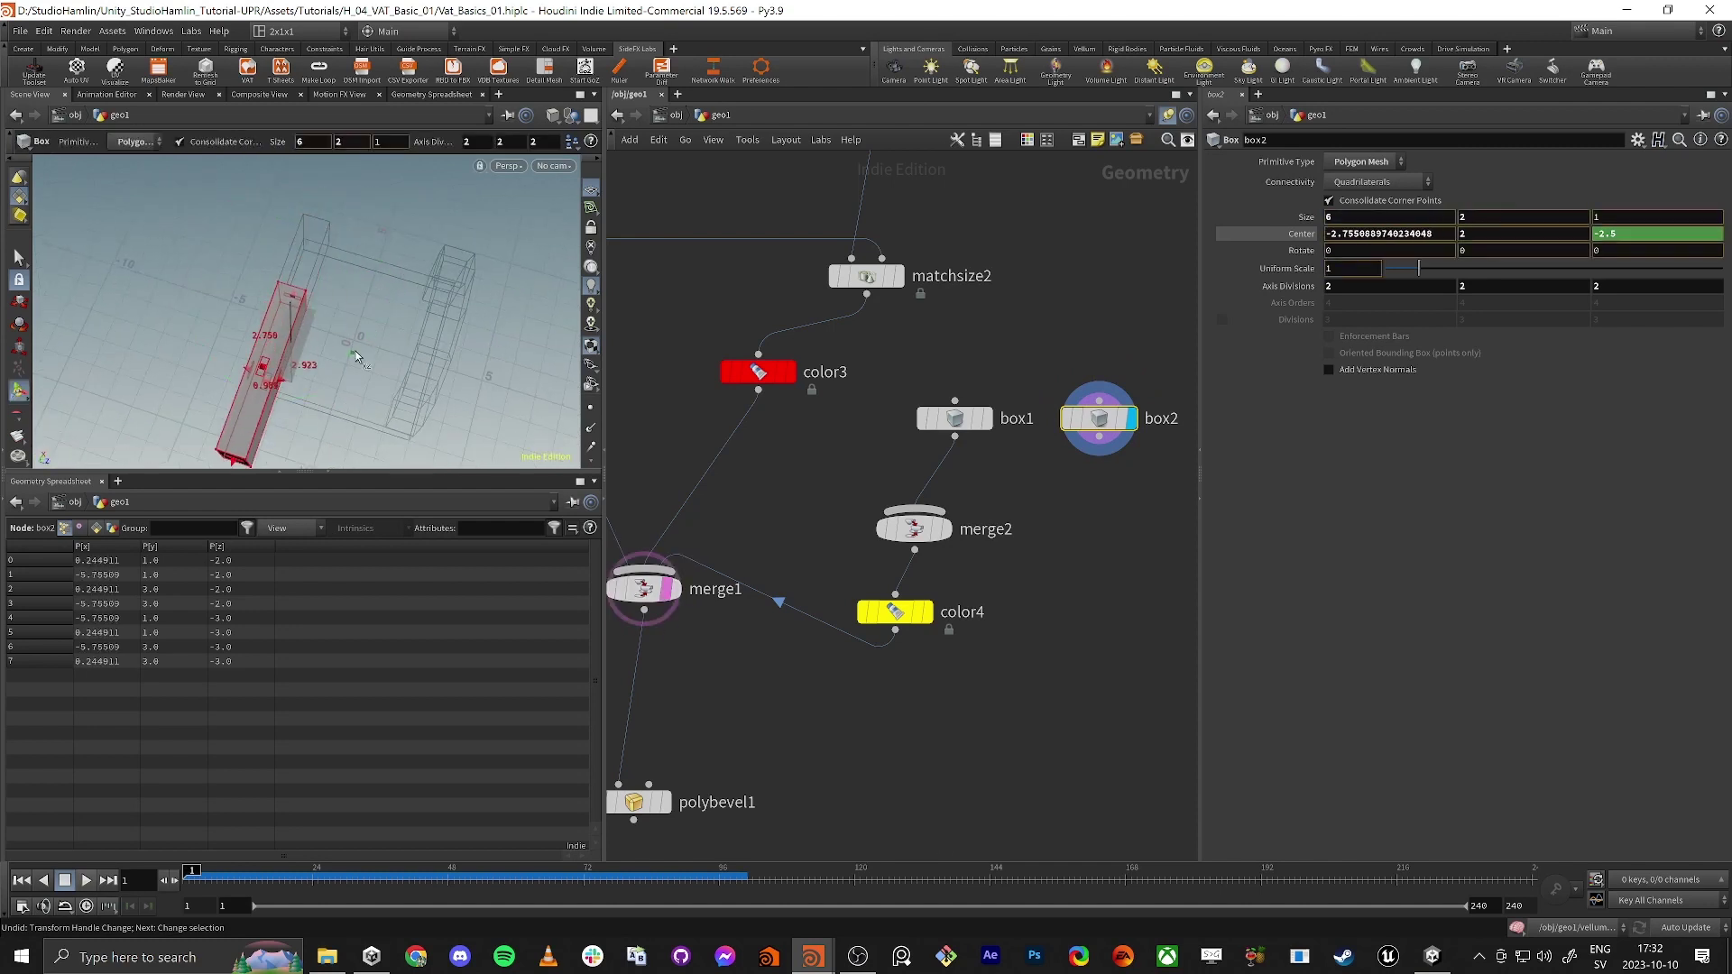
Remove the expression from box2's Center Z and move the box to about (-2.48, 2, -0.15).
left_click(1626, 234, "ctrl+shift")
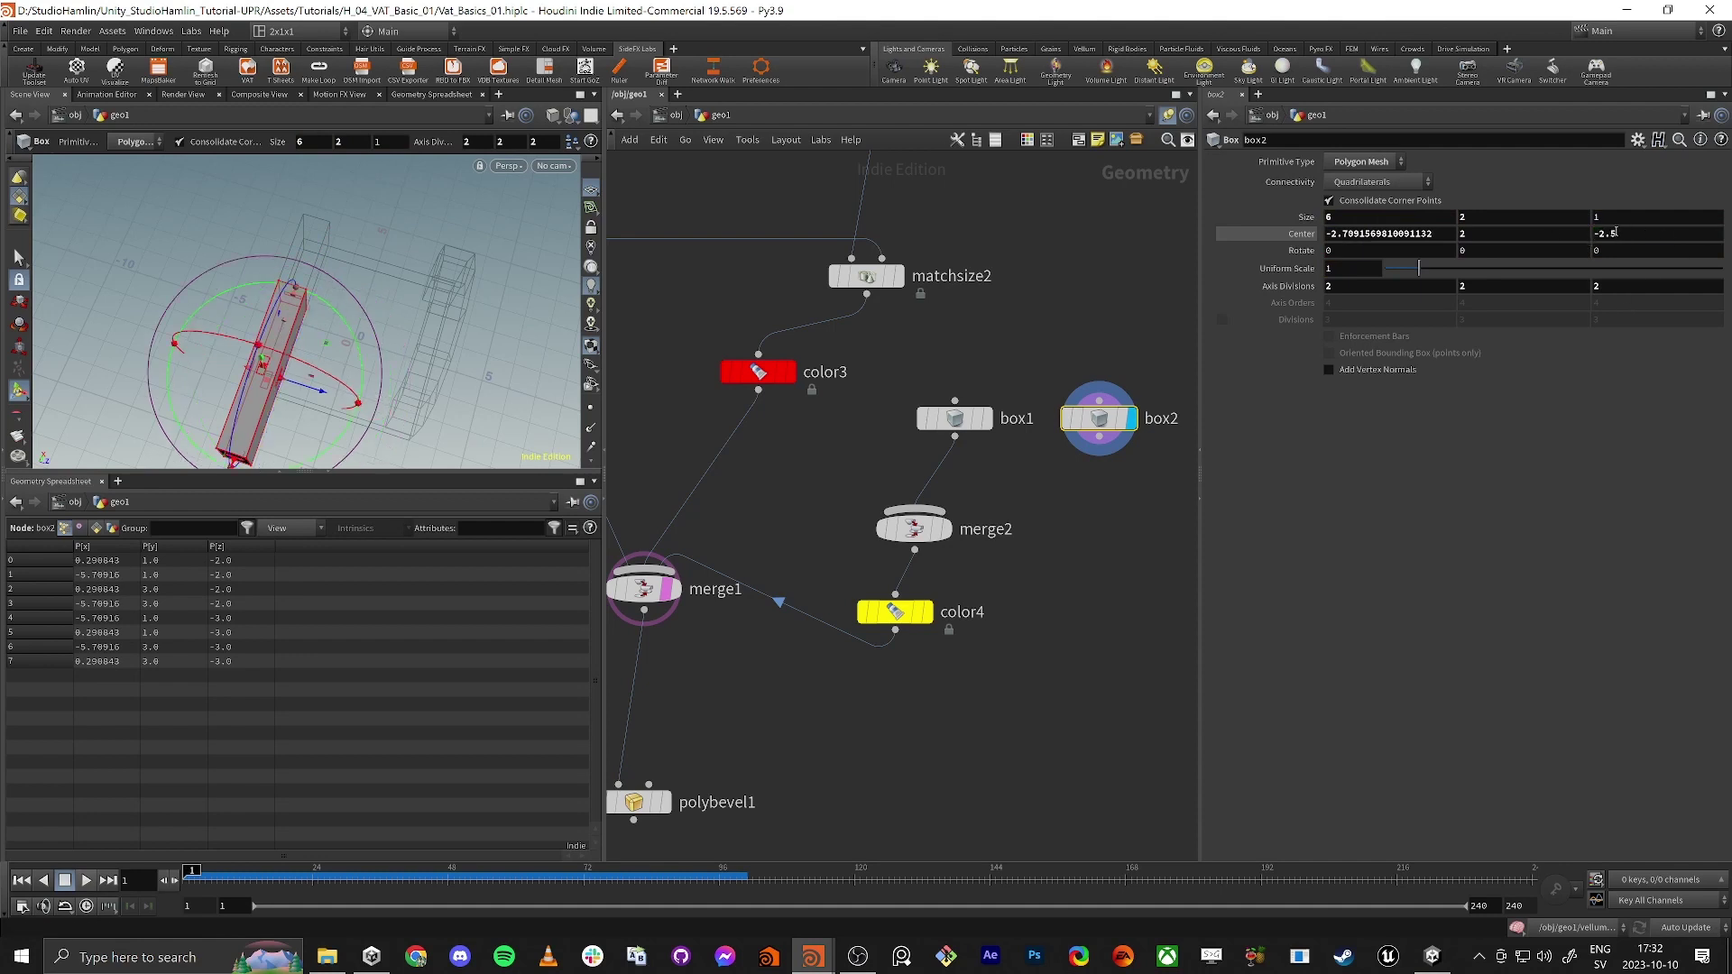
left_click_drag(326, 344, 395, 363)
middle_click_drag(339, 350, 354, 282, "alt")
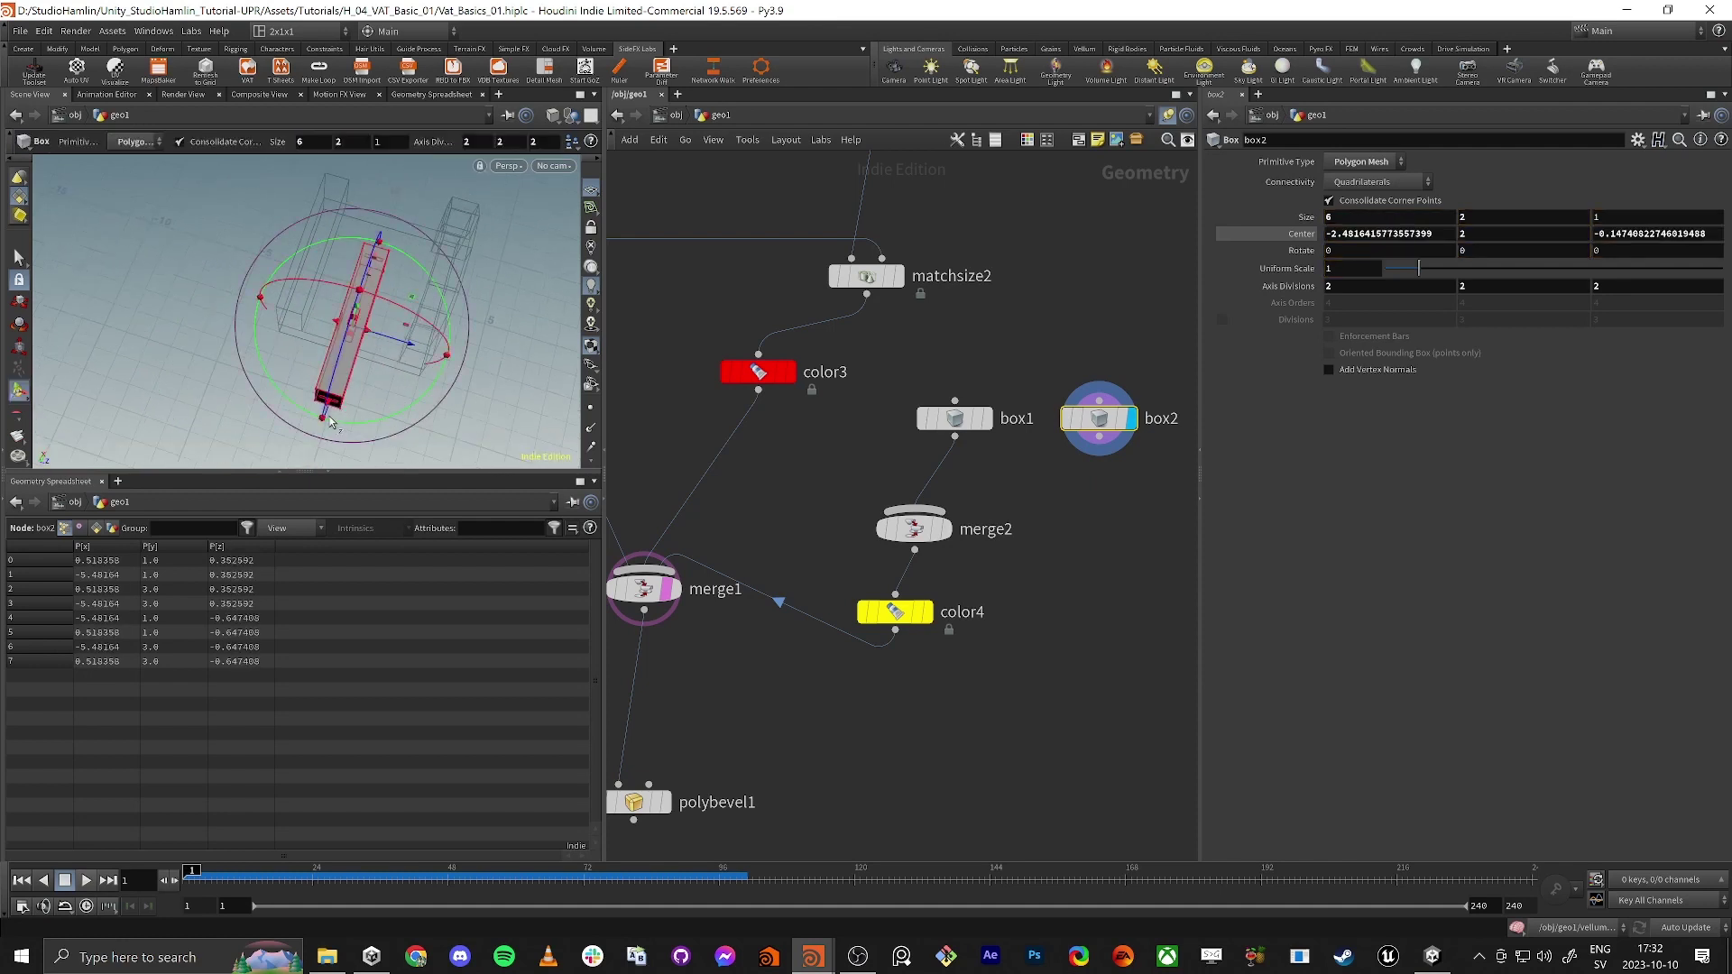
Reshape box2 into a side wall running along the base's depth and set its Size X to 1.5.
left_click_drag(334, 408, 395, 345)
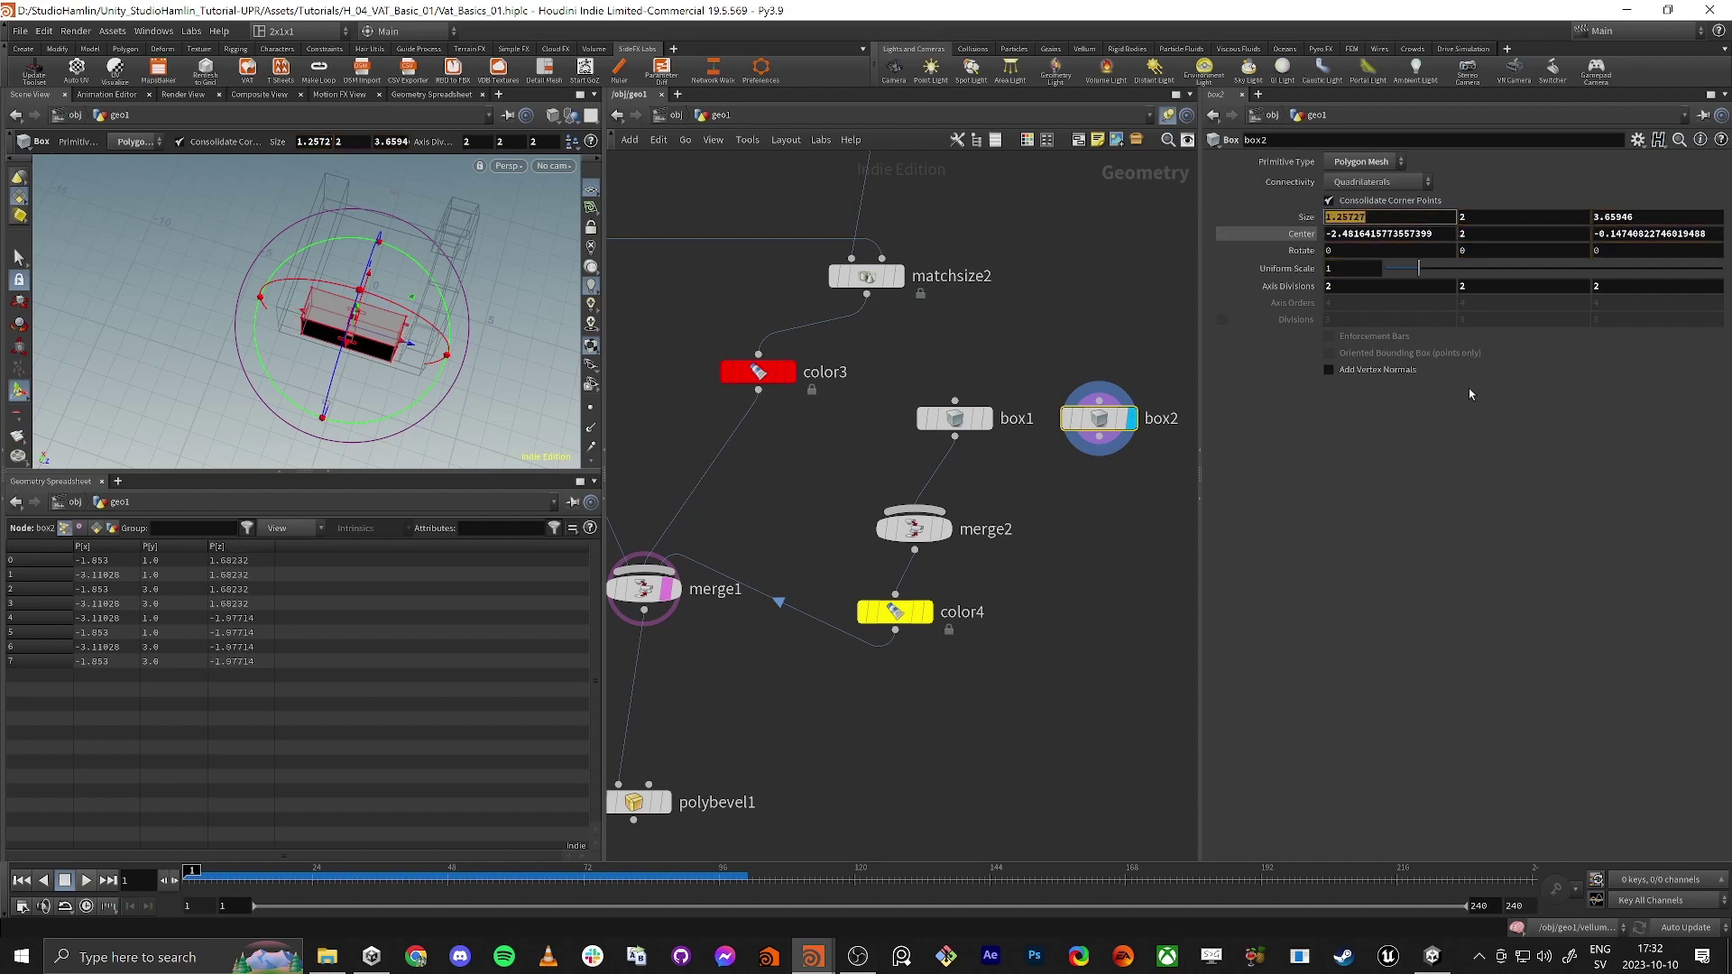
type("1.25")
key("Tab")
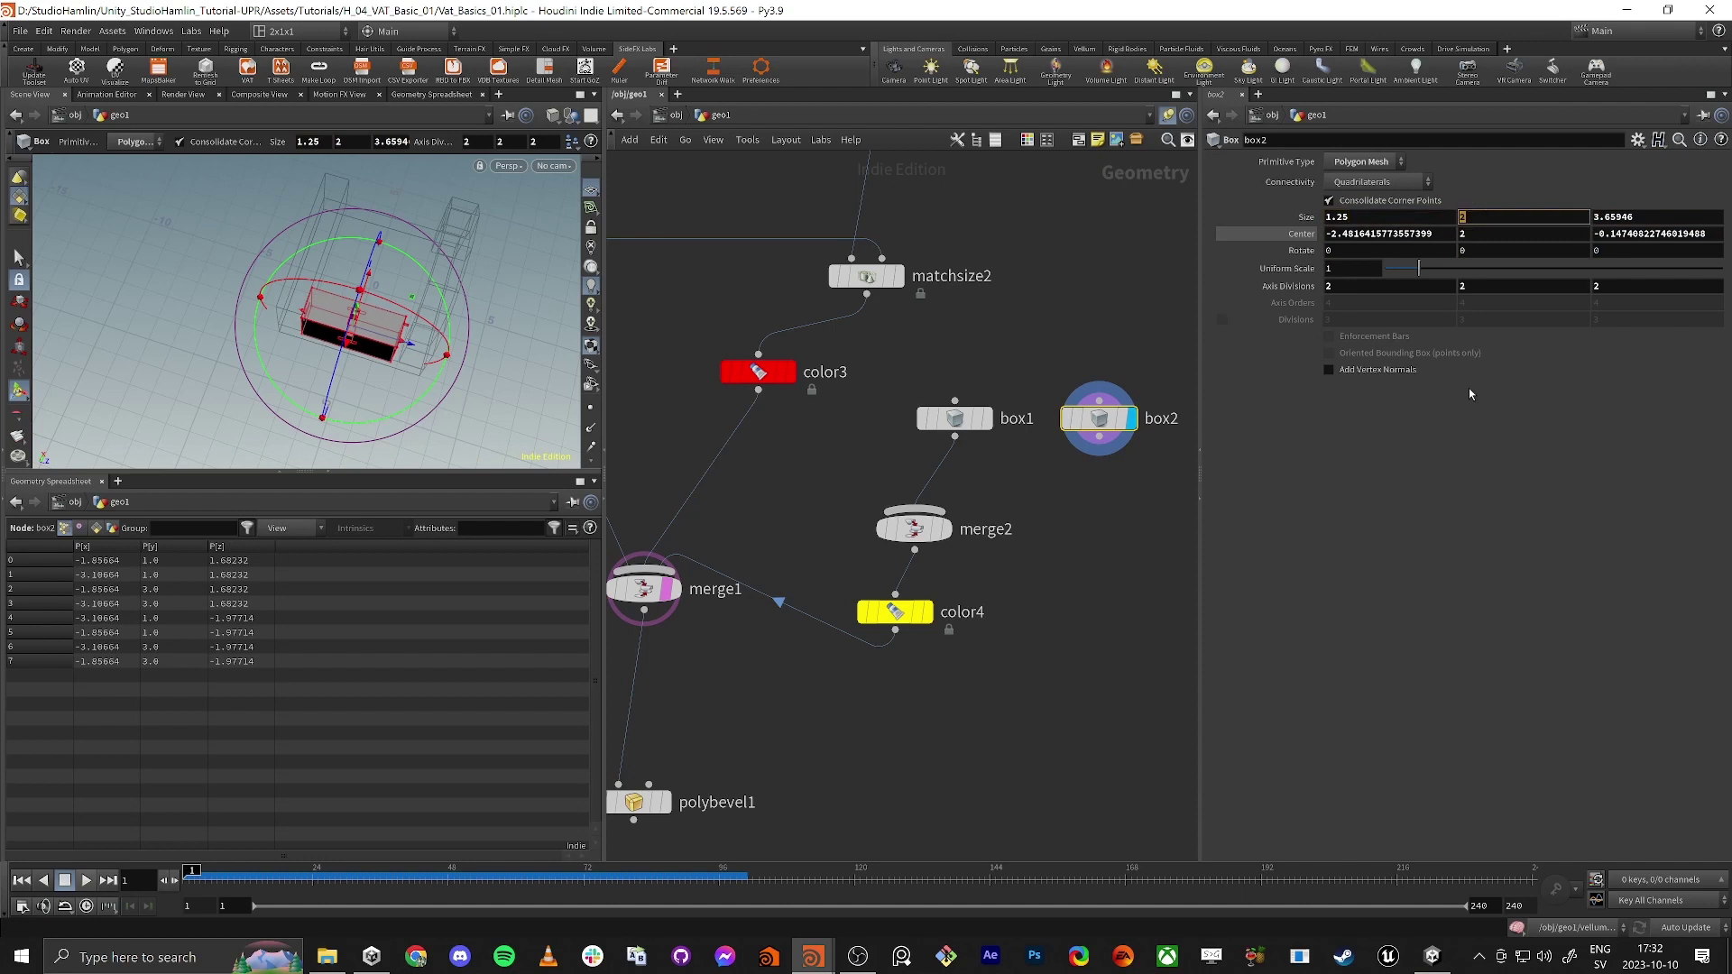
left_click(1396, 207)
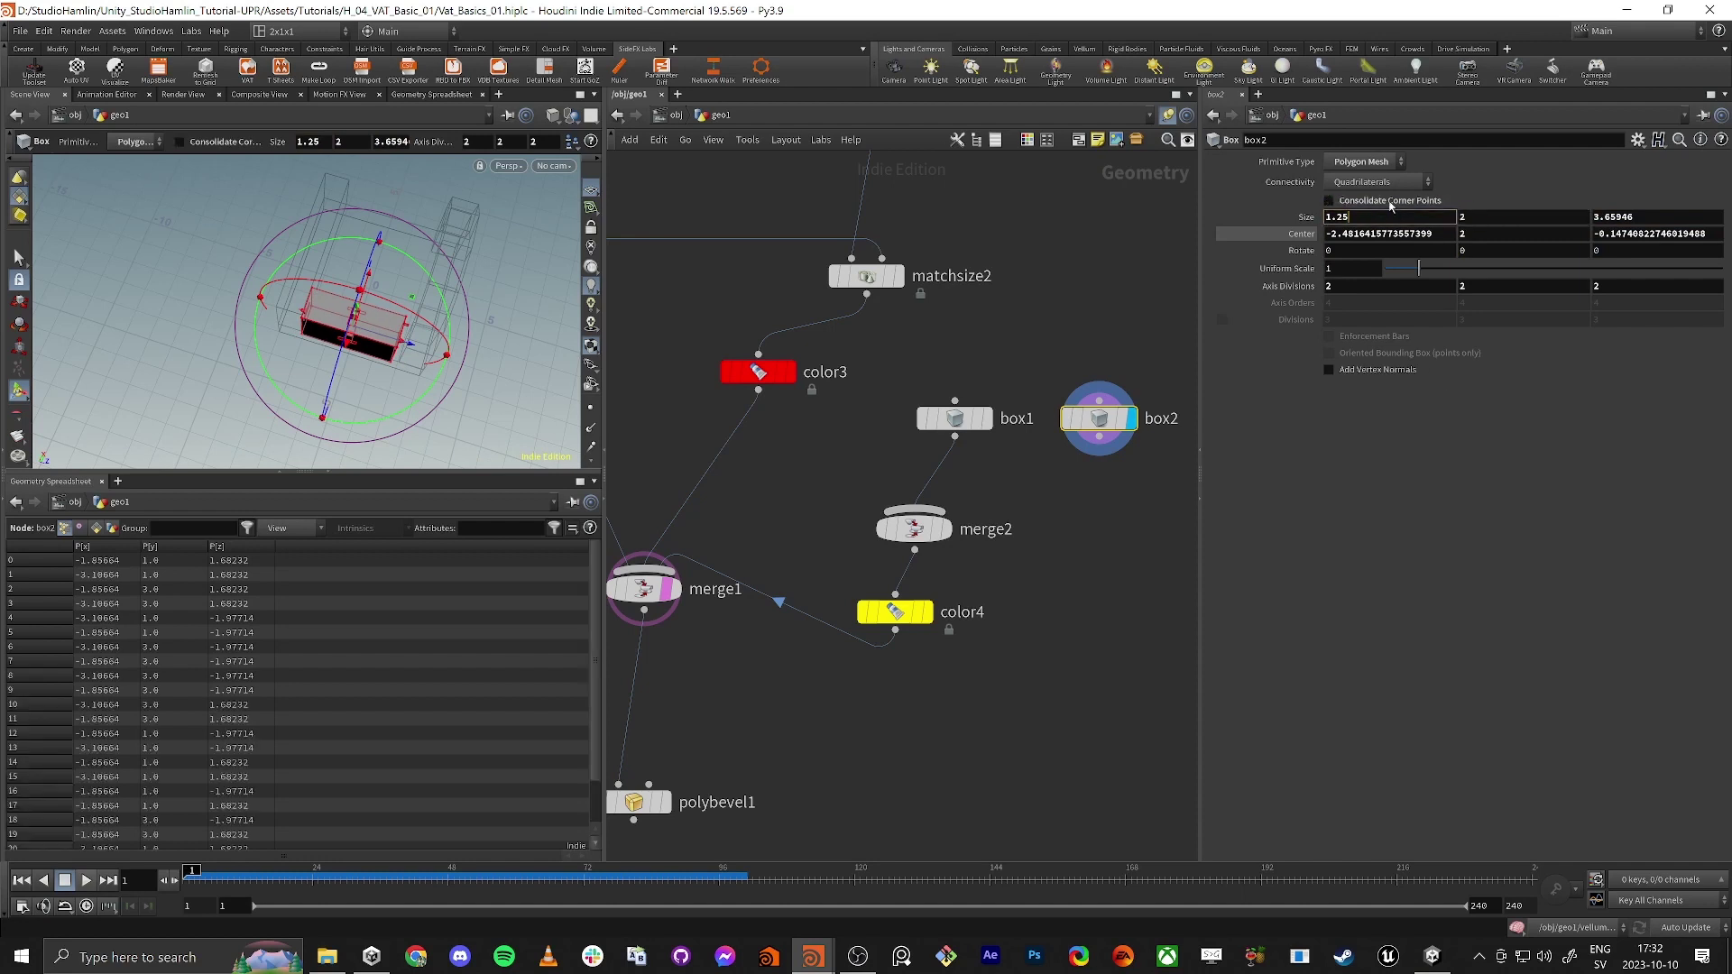
left_click(1390, 202)
type("5")
key("Tab")
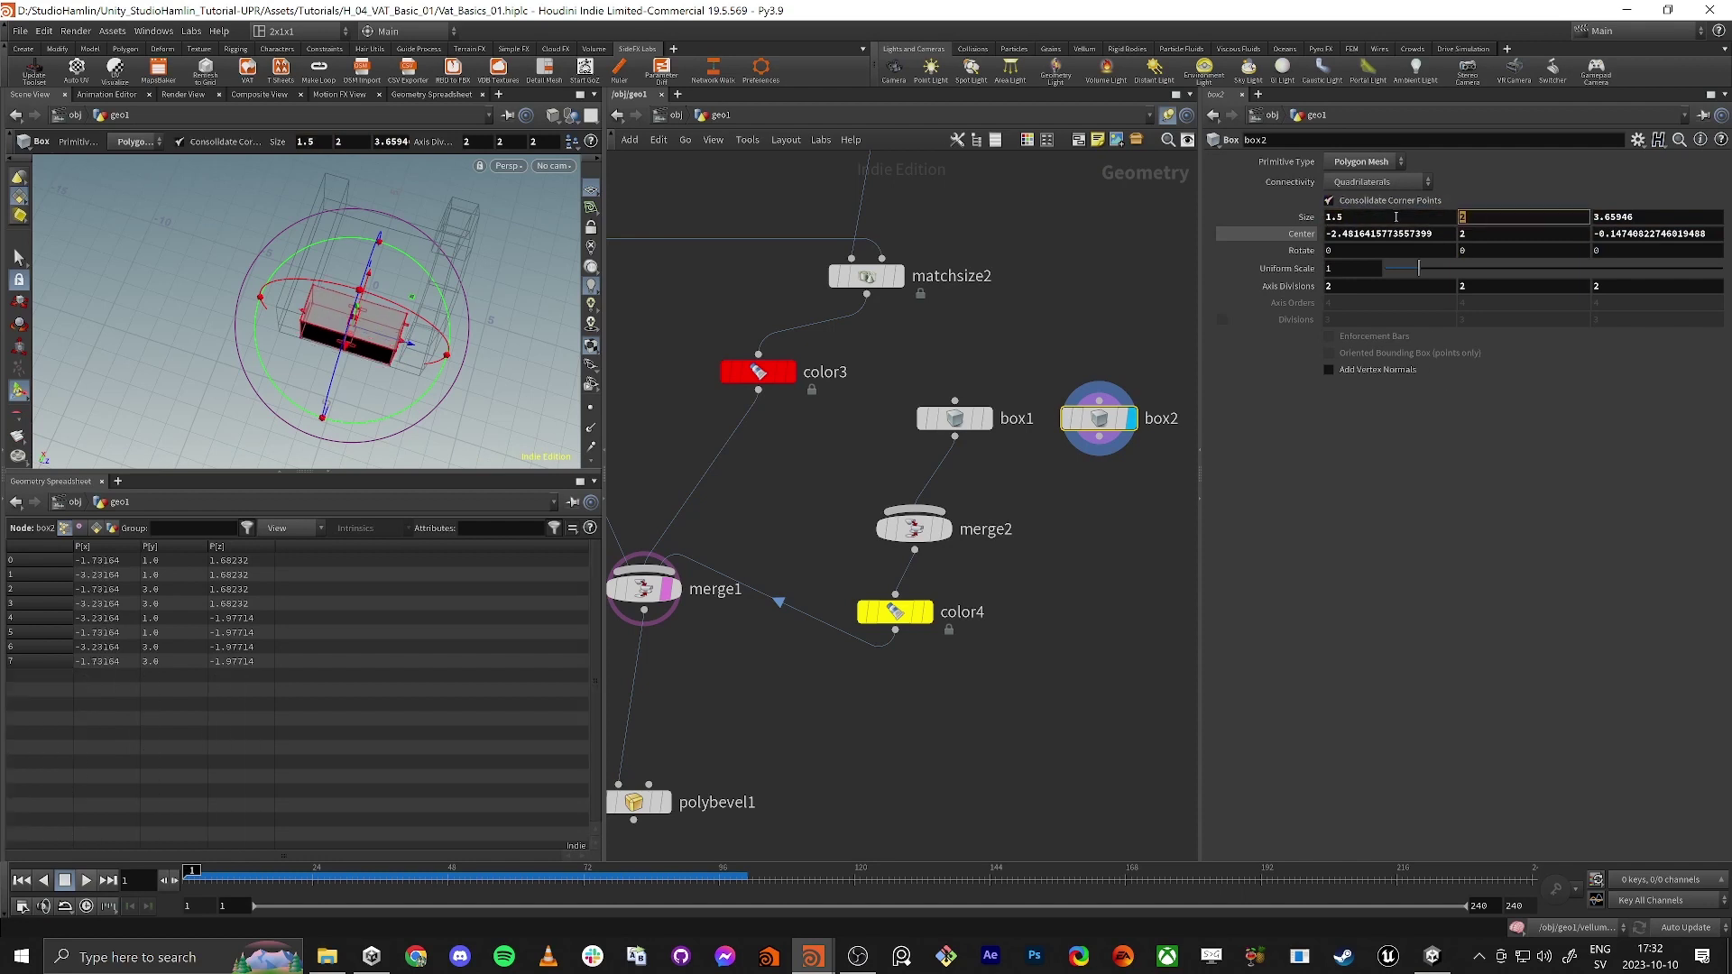
Set box2's Size Z to 4 after trying 3.5.
key("Tab")
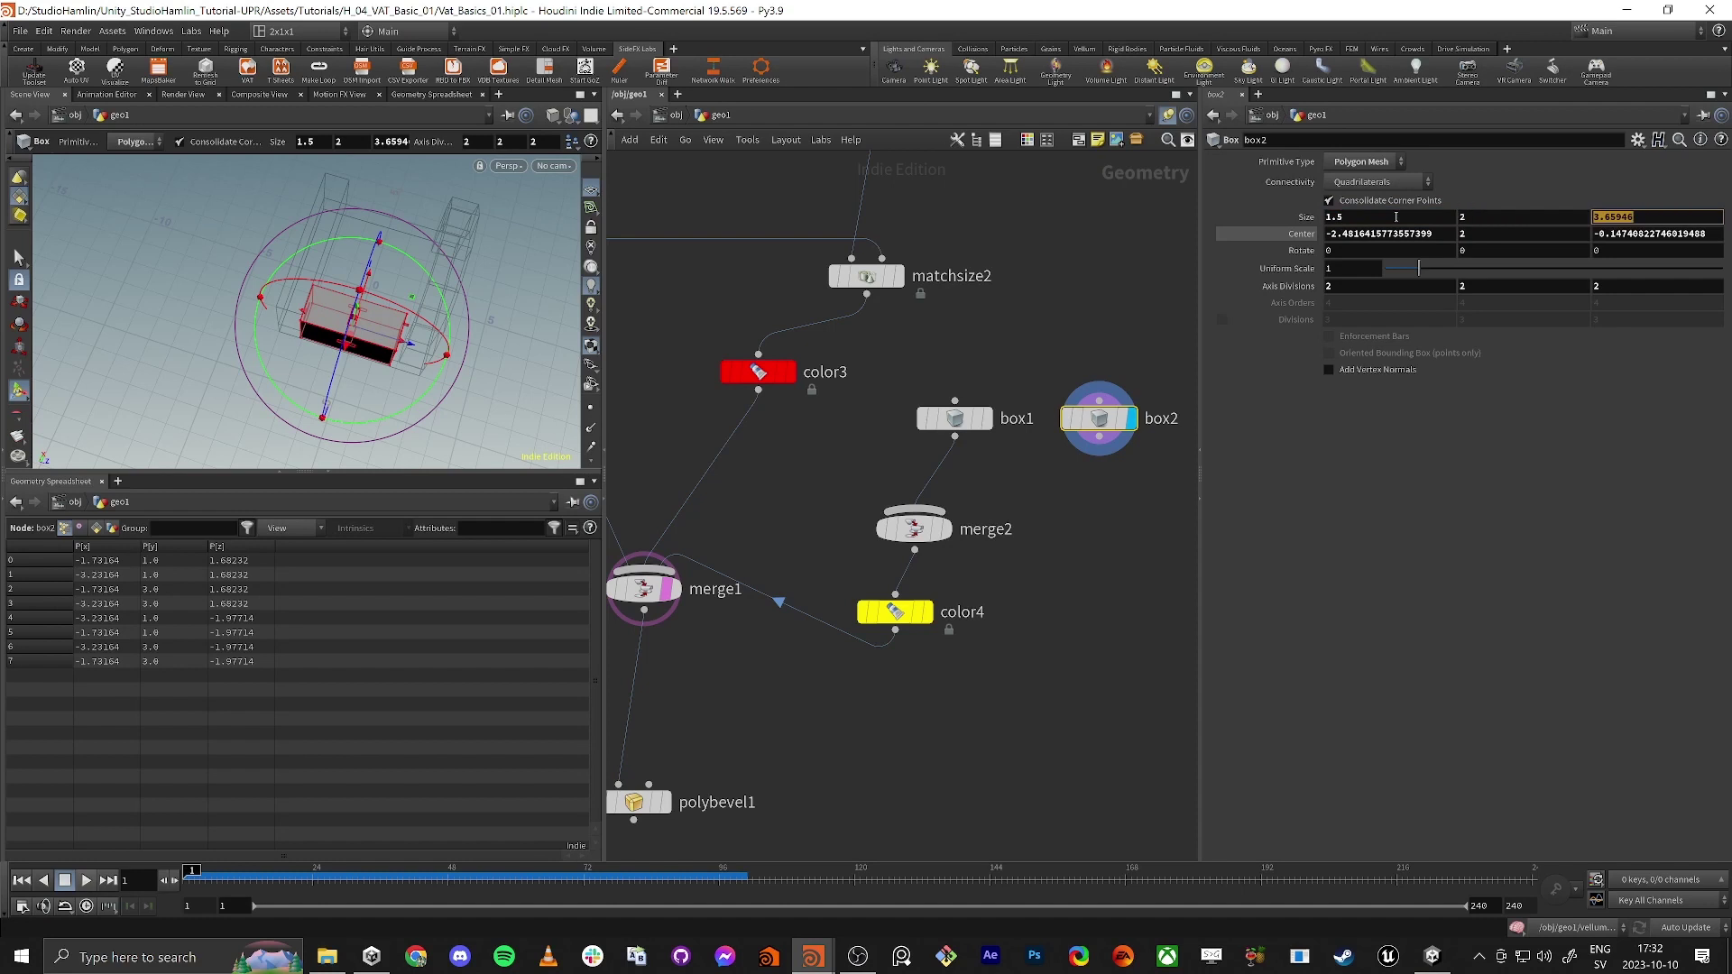
type("3.5")
key("Tab")
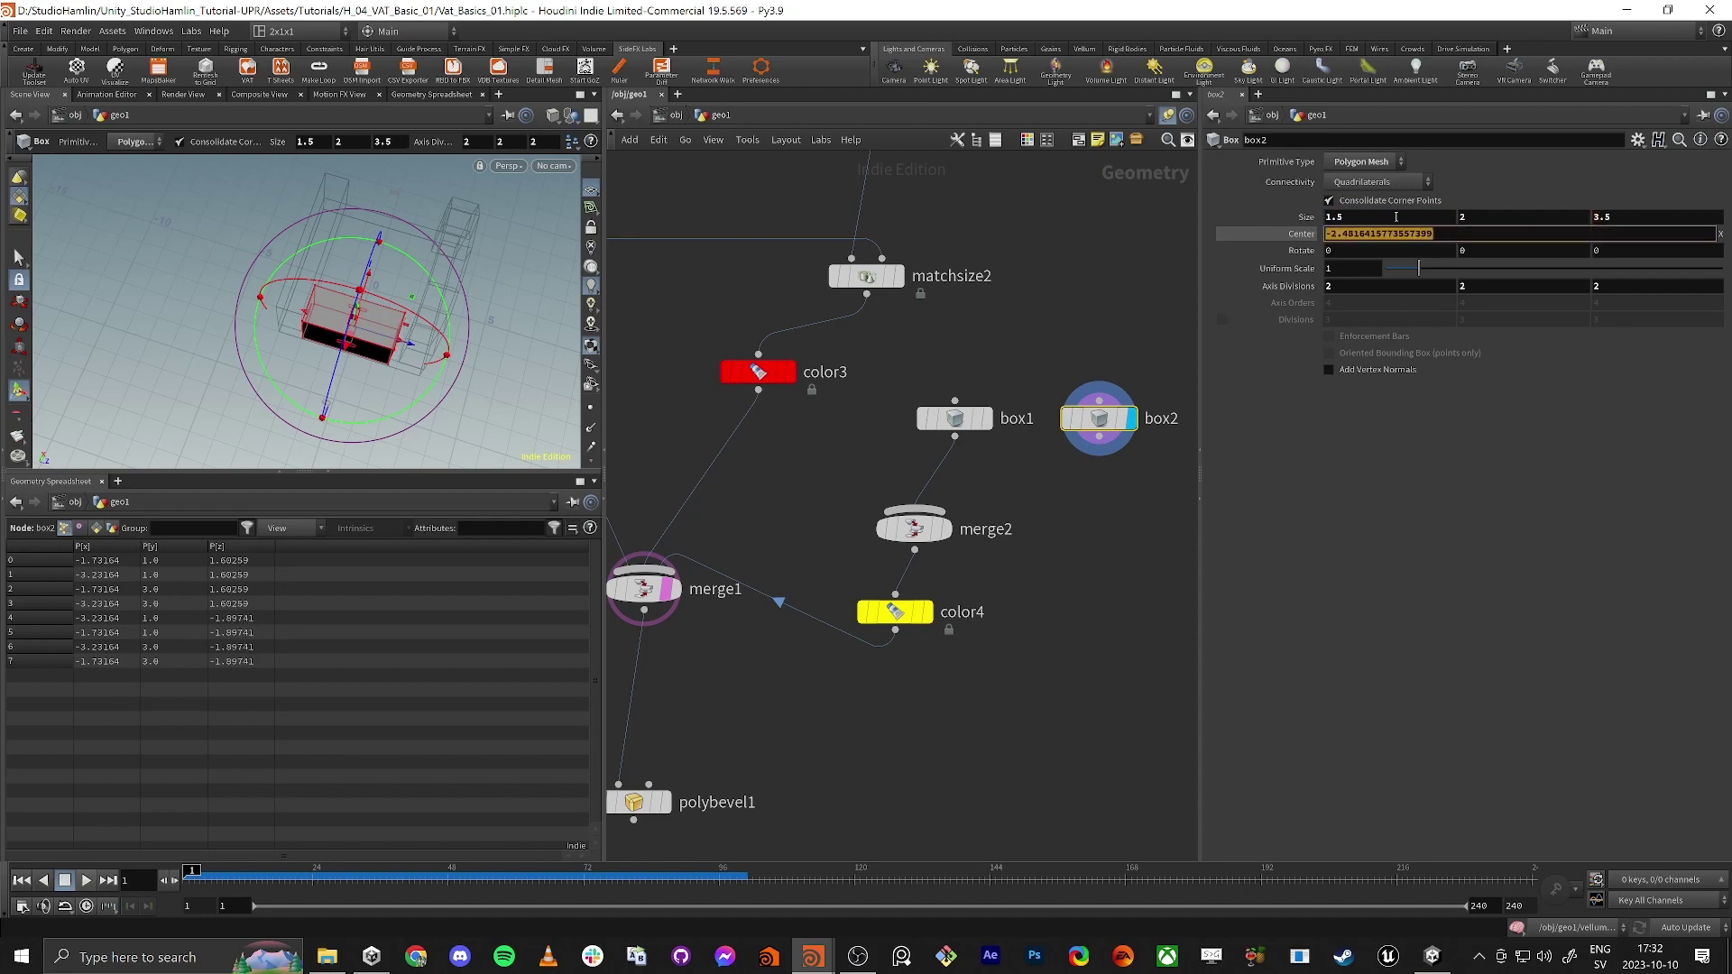
left_click_drag(1629, 217, 1557, 238)
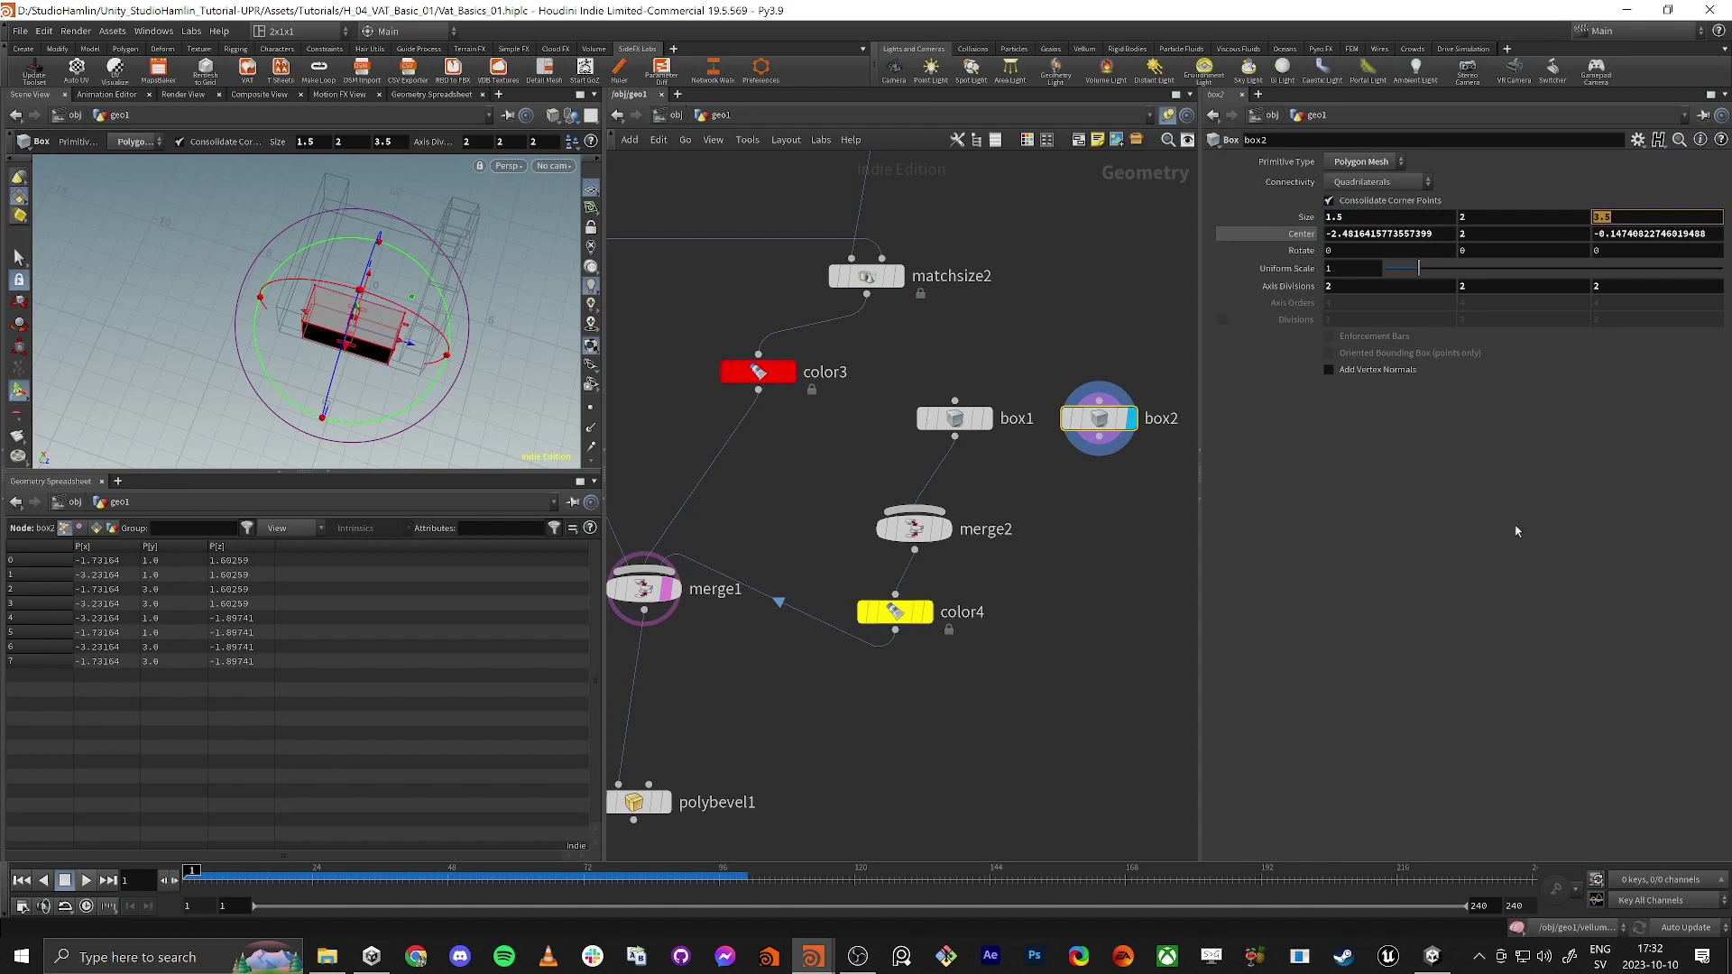
type("4")
key("Tab")
left_click(1417, 580)
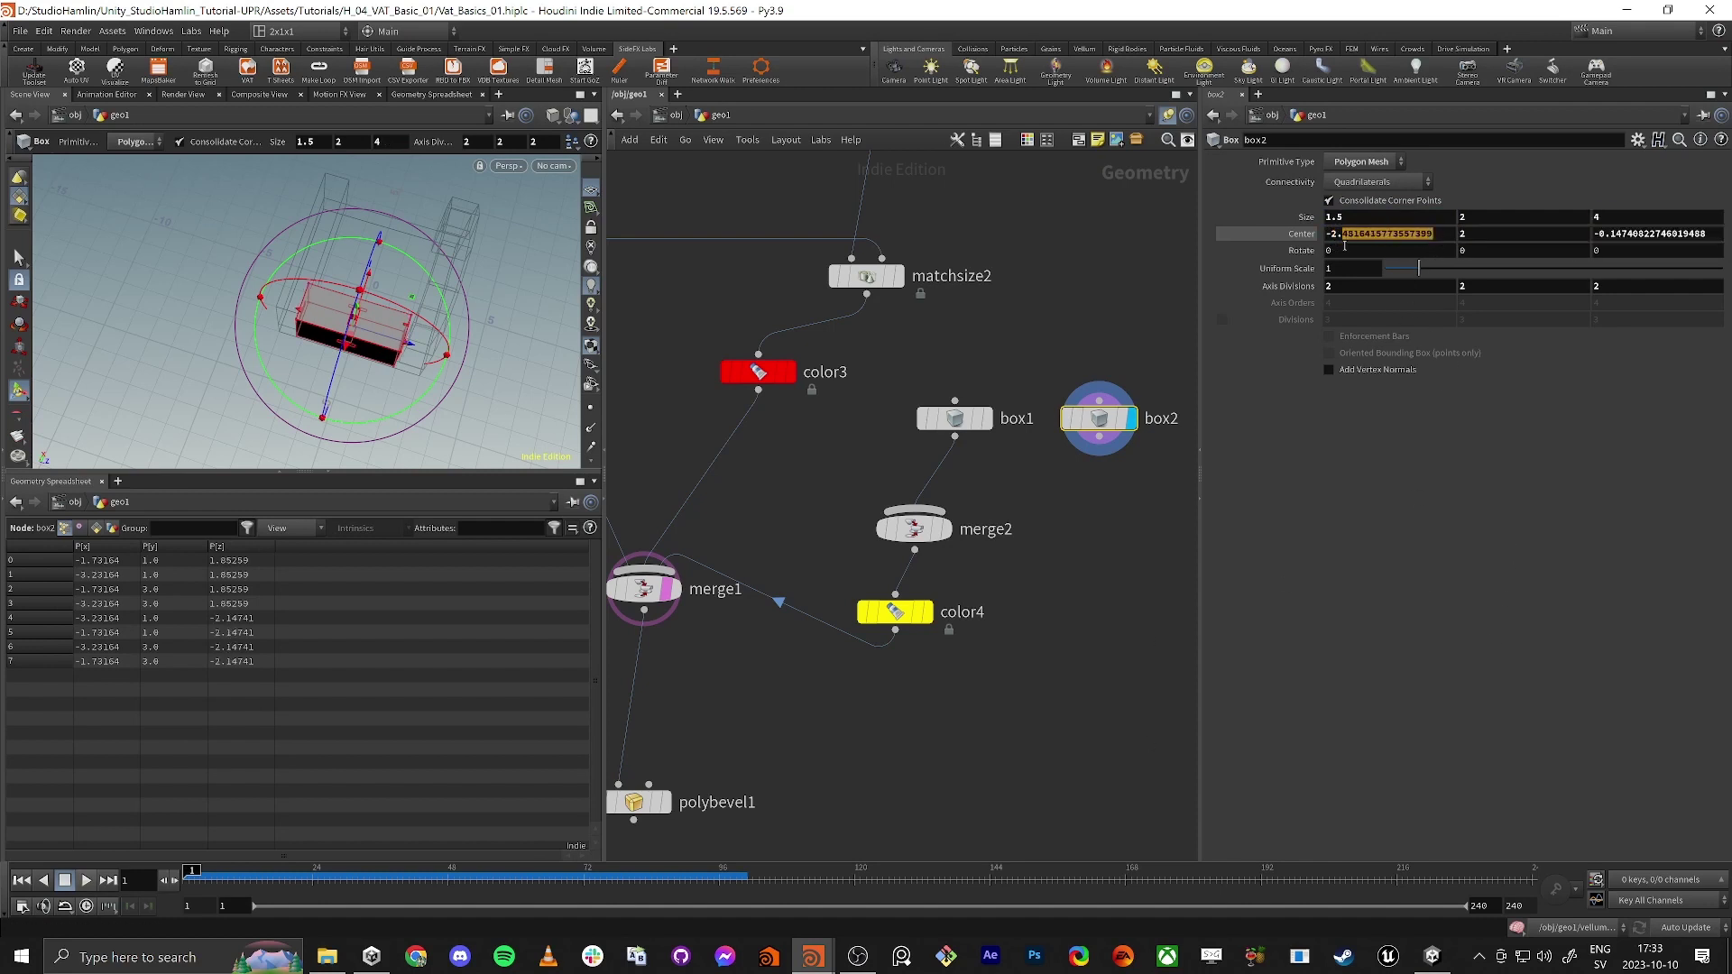
Set box2's Center X to -2.5 and Center Z to 0.
left_click_drag(1344, 246, 1342, 249)
type("5")
key("Return")
left_click(1538, 539)
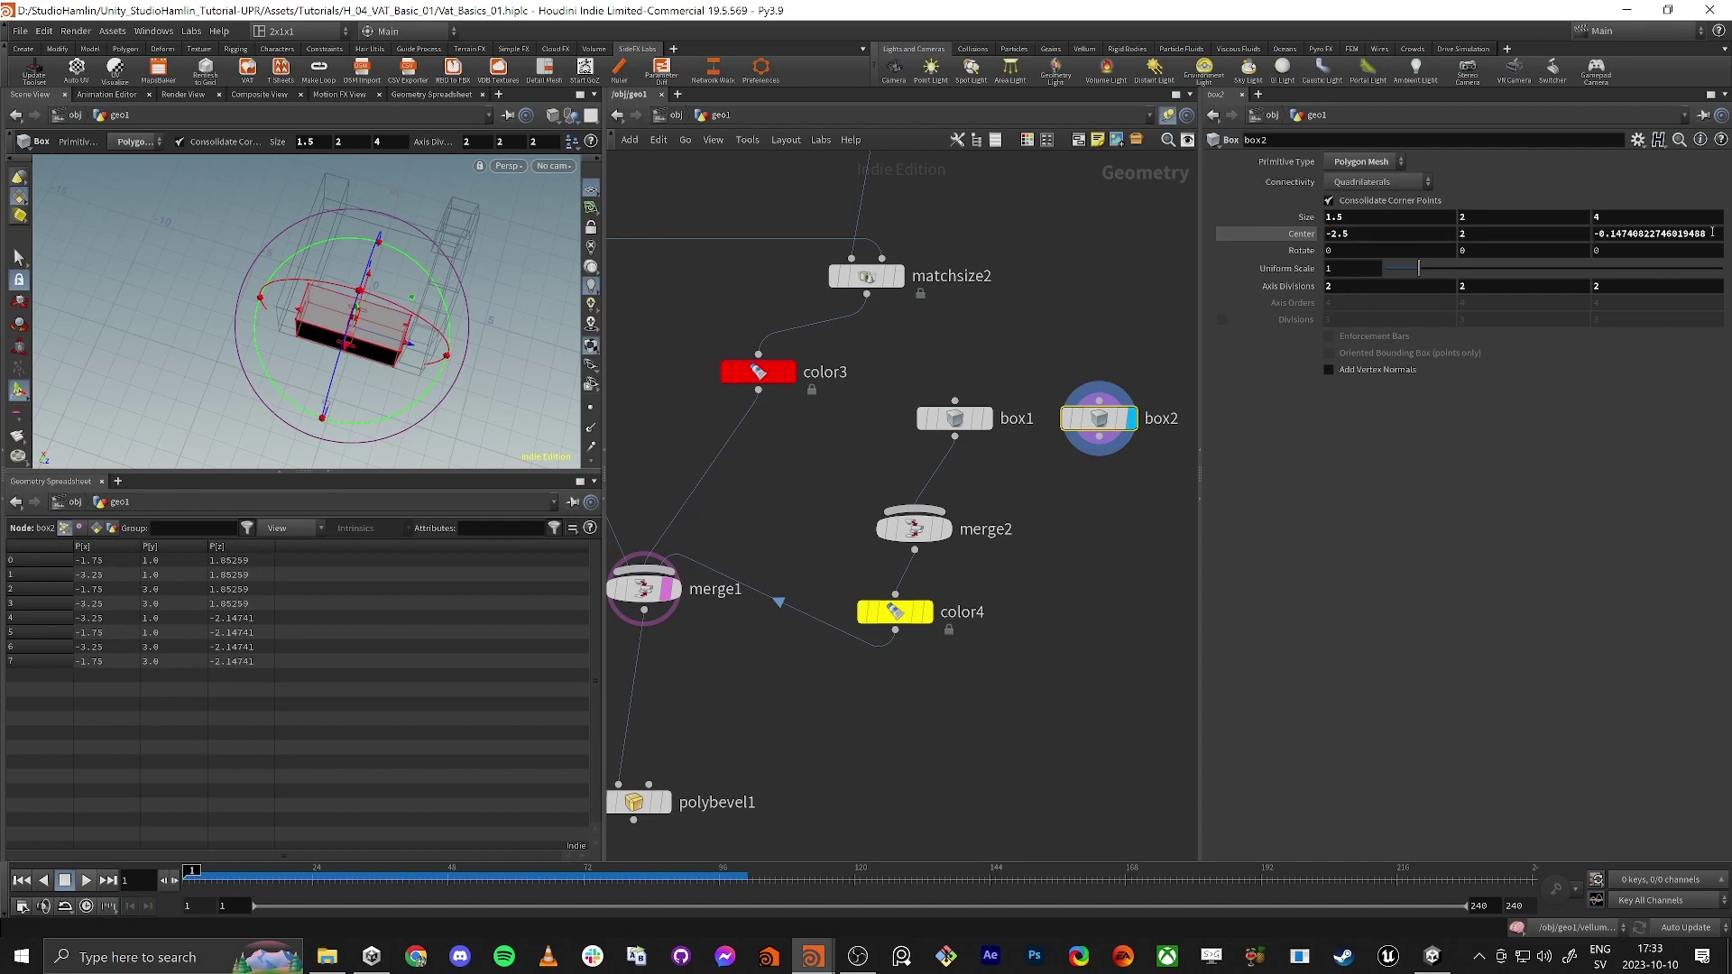
left_click_drag(1710, 233, 1601, 239)
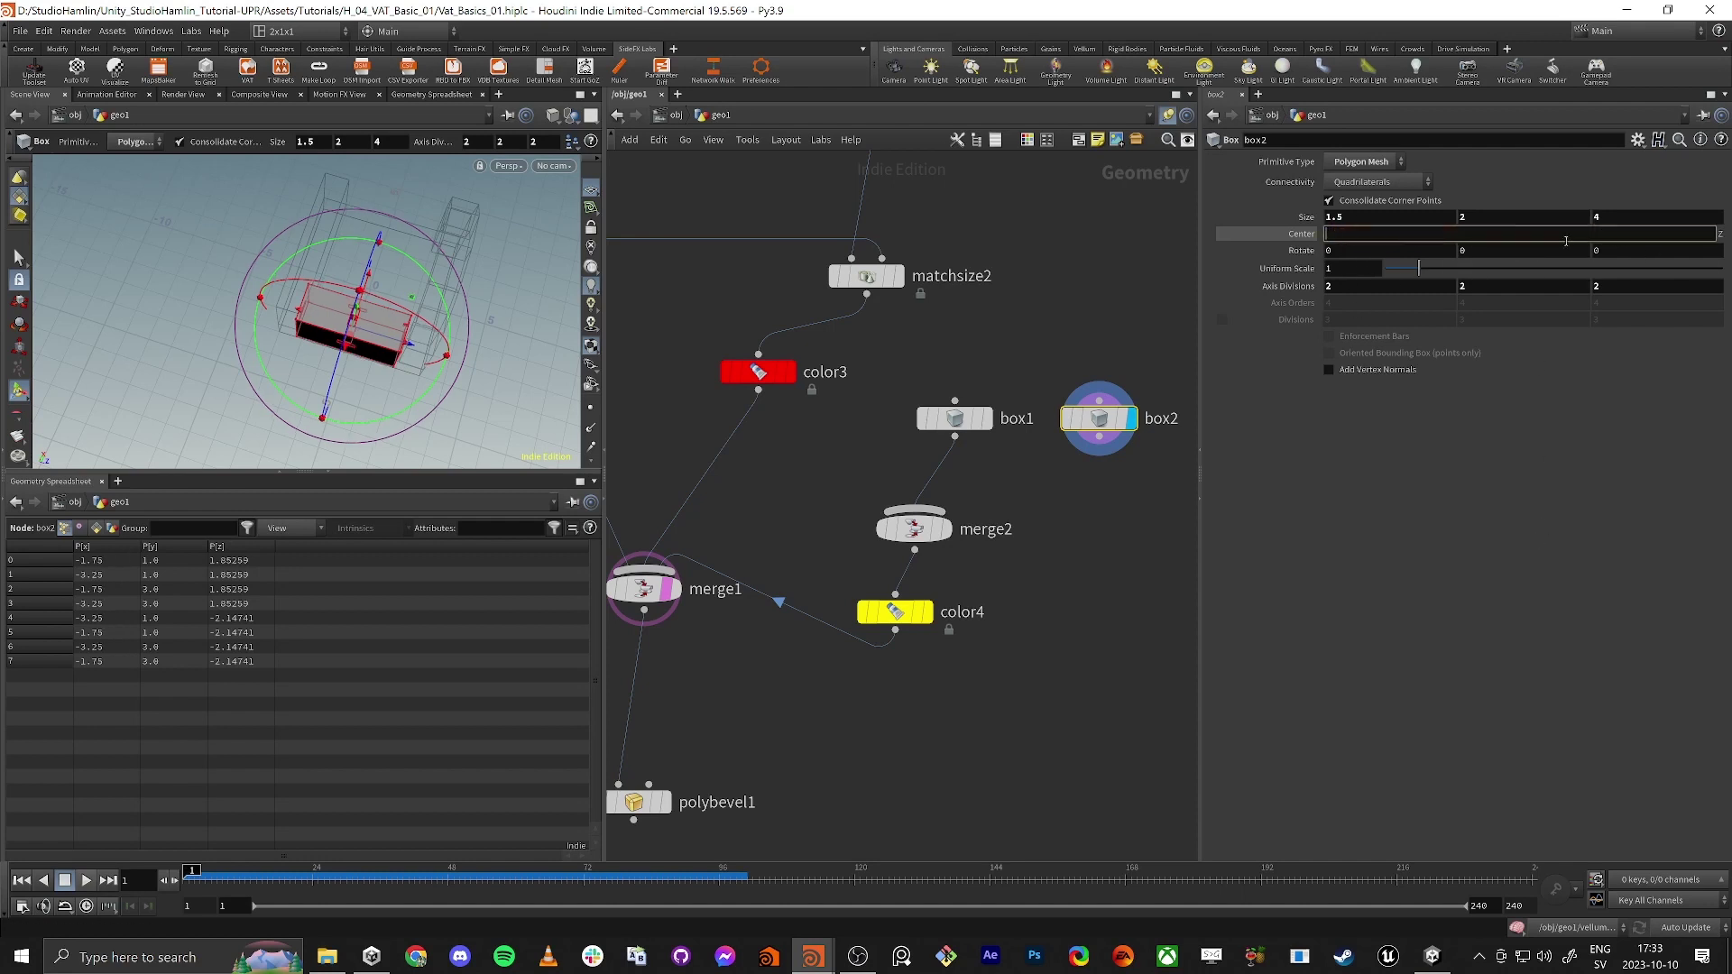
type("0")
key("Return")
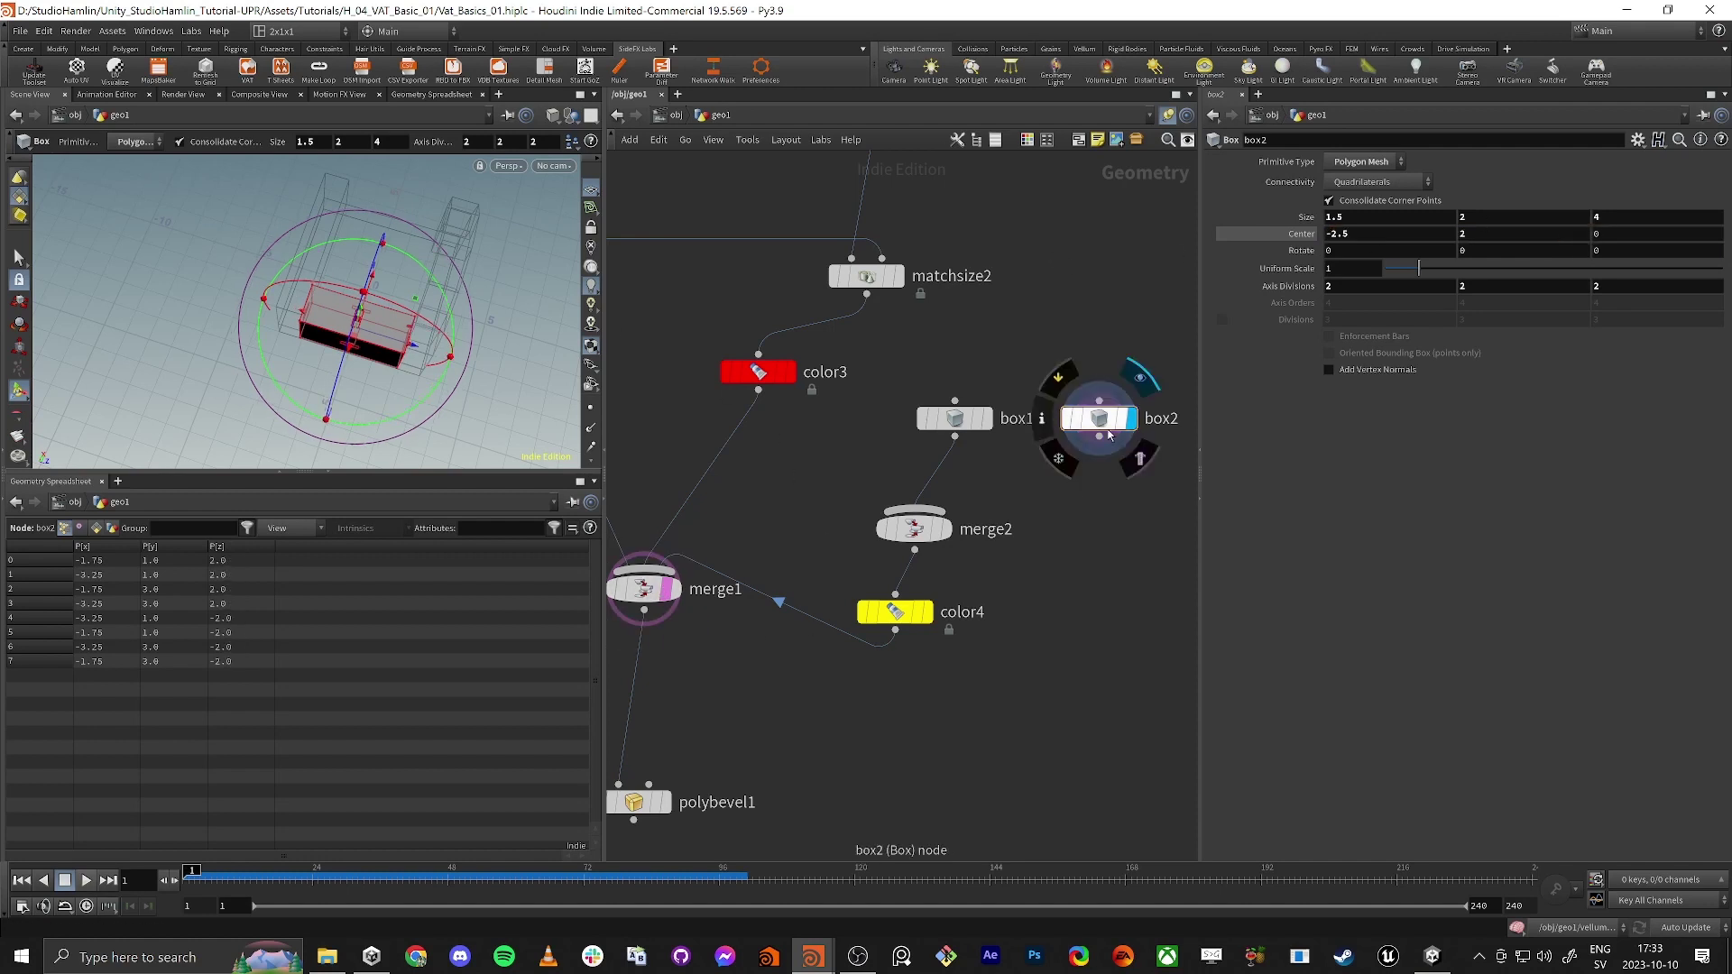
Wire box2 into merge2 and display merge1 to show the side wall on the tower.
left_click_drag(1099, 437, 922, 509)
left_click(676, 591)
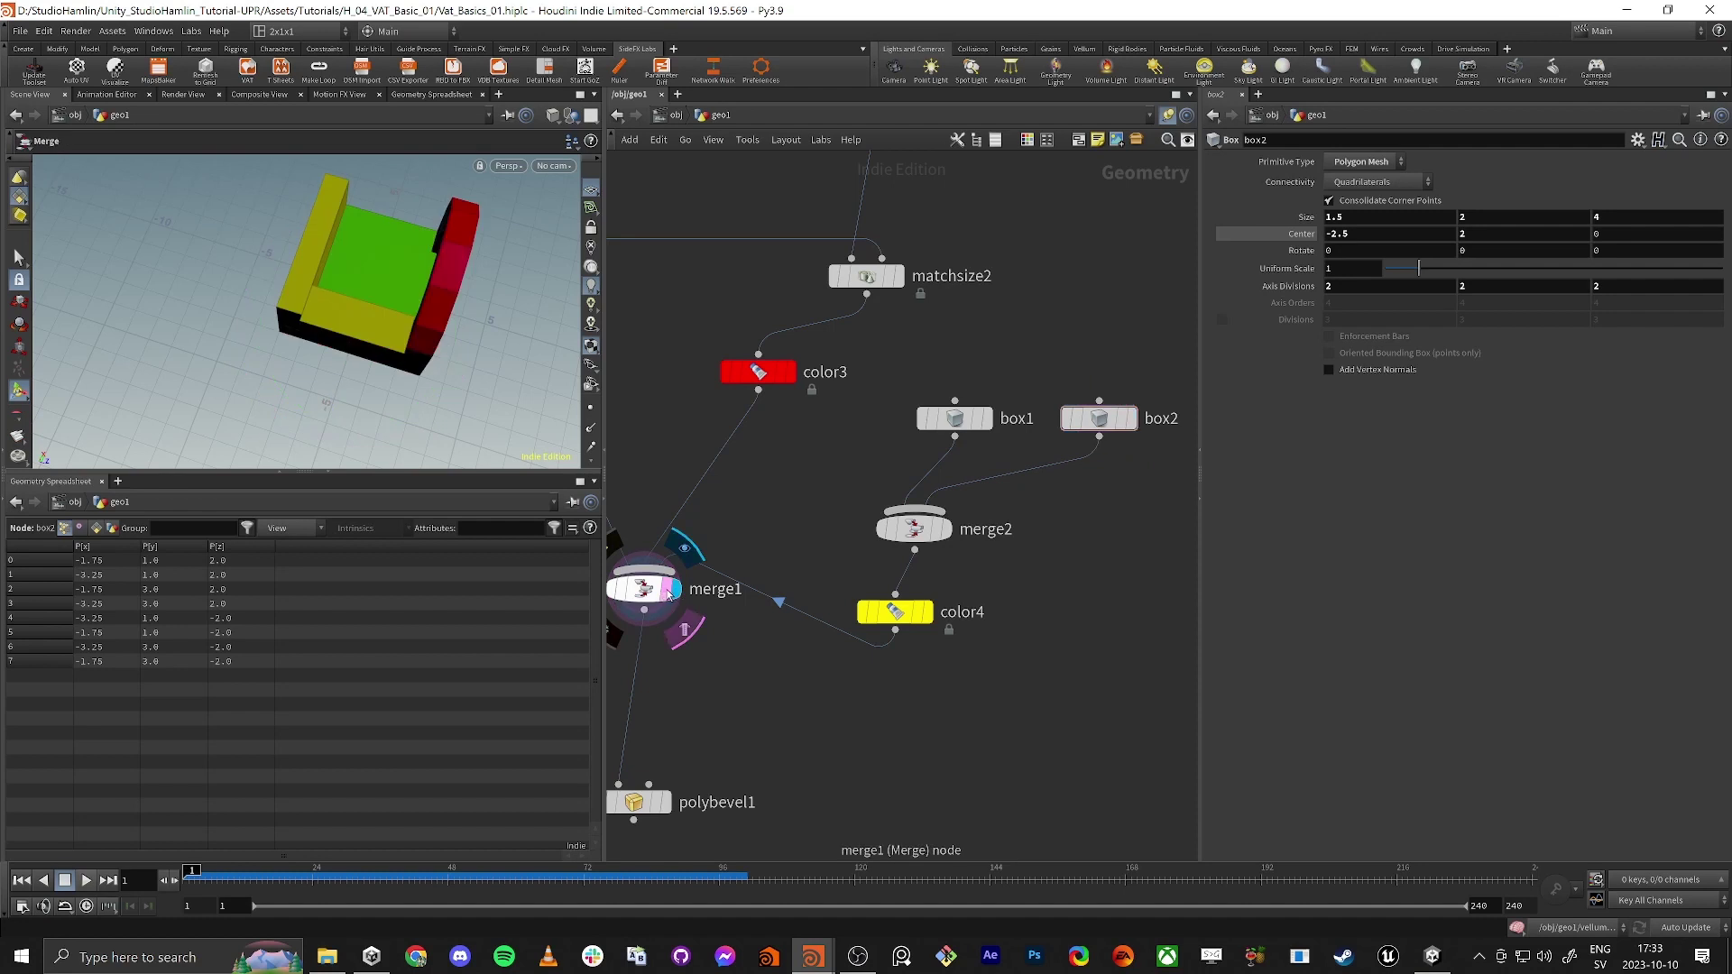
left_click(666, 591)
left_click(645, 590)
left_click_drag(433, 352, 293, 358, "alt")
Set box2's Size X to 1 to thin the side wall.
left_click(1128, 421)
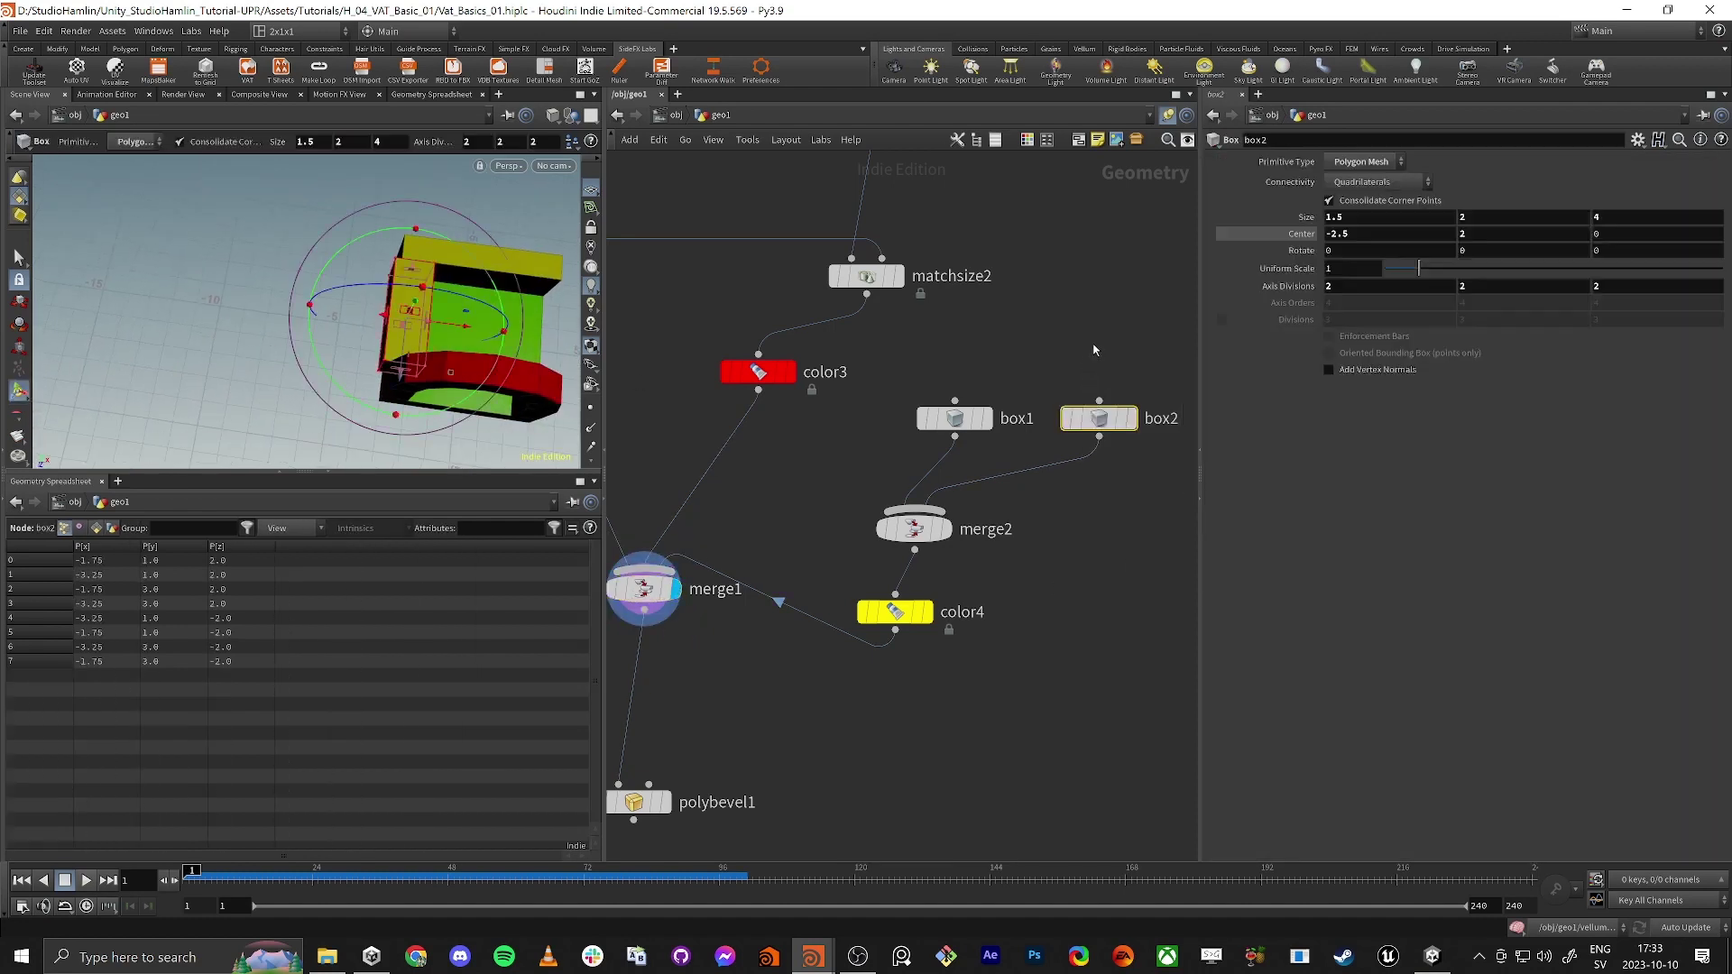
left_click_drag(1363, 223, 1159, 227)
type("1")
key("Tab")
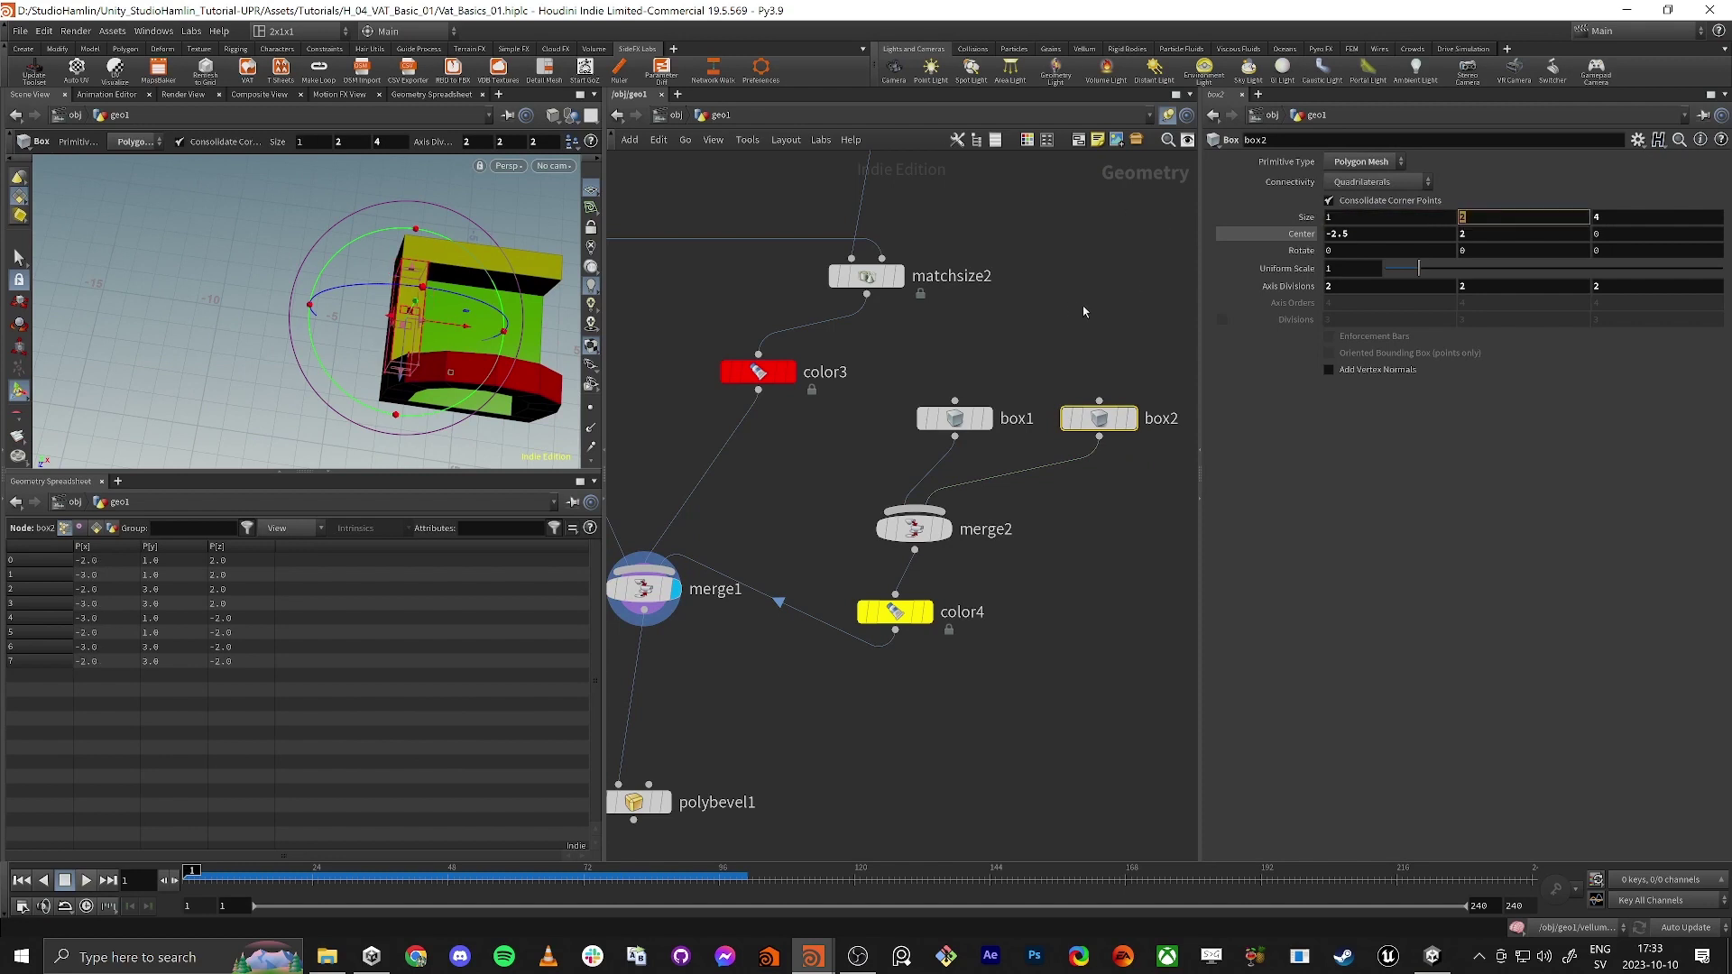
left_click_drag(365, 298, 419, 289, "alt")
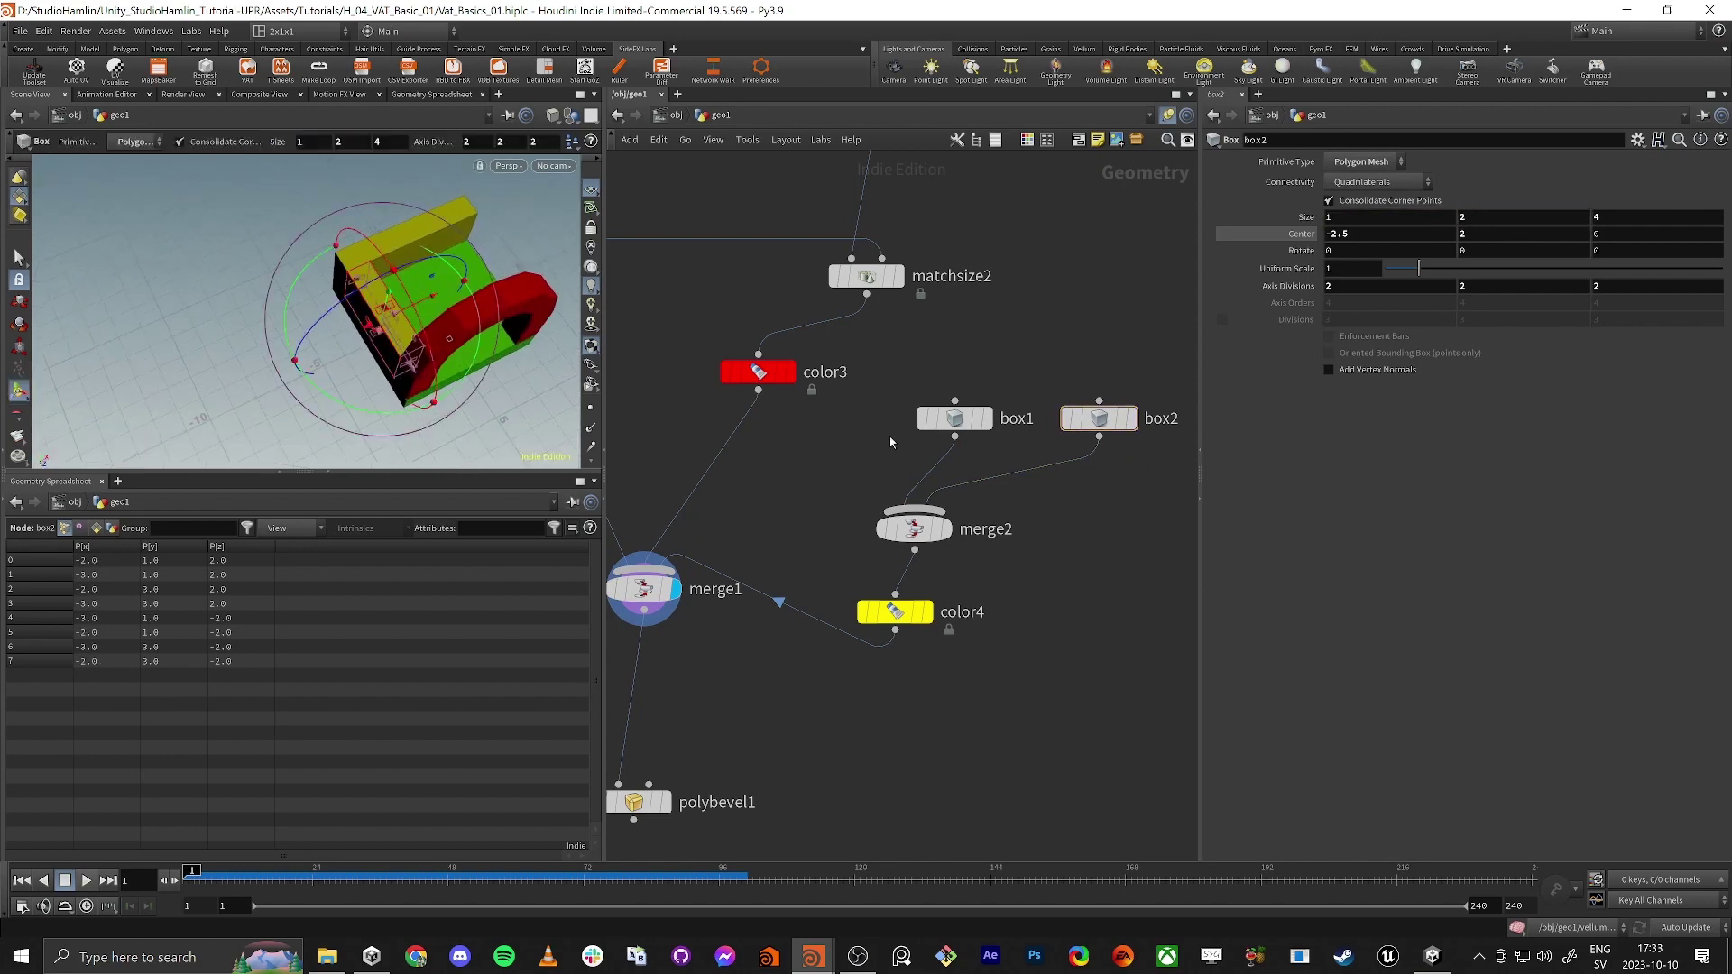
Duplicate the box2 node and wire the copy into merge2.
left_click_drag(1087, 428, 1142, 498, "alt")
middle_click_drag(1114, 546, 1019, 492)
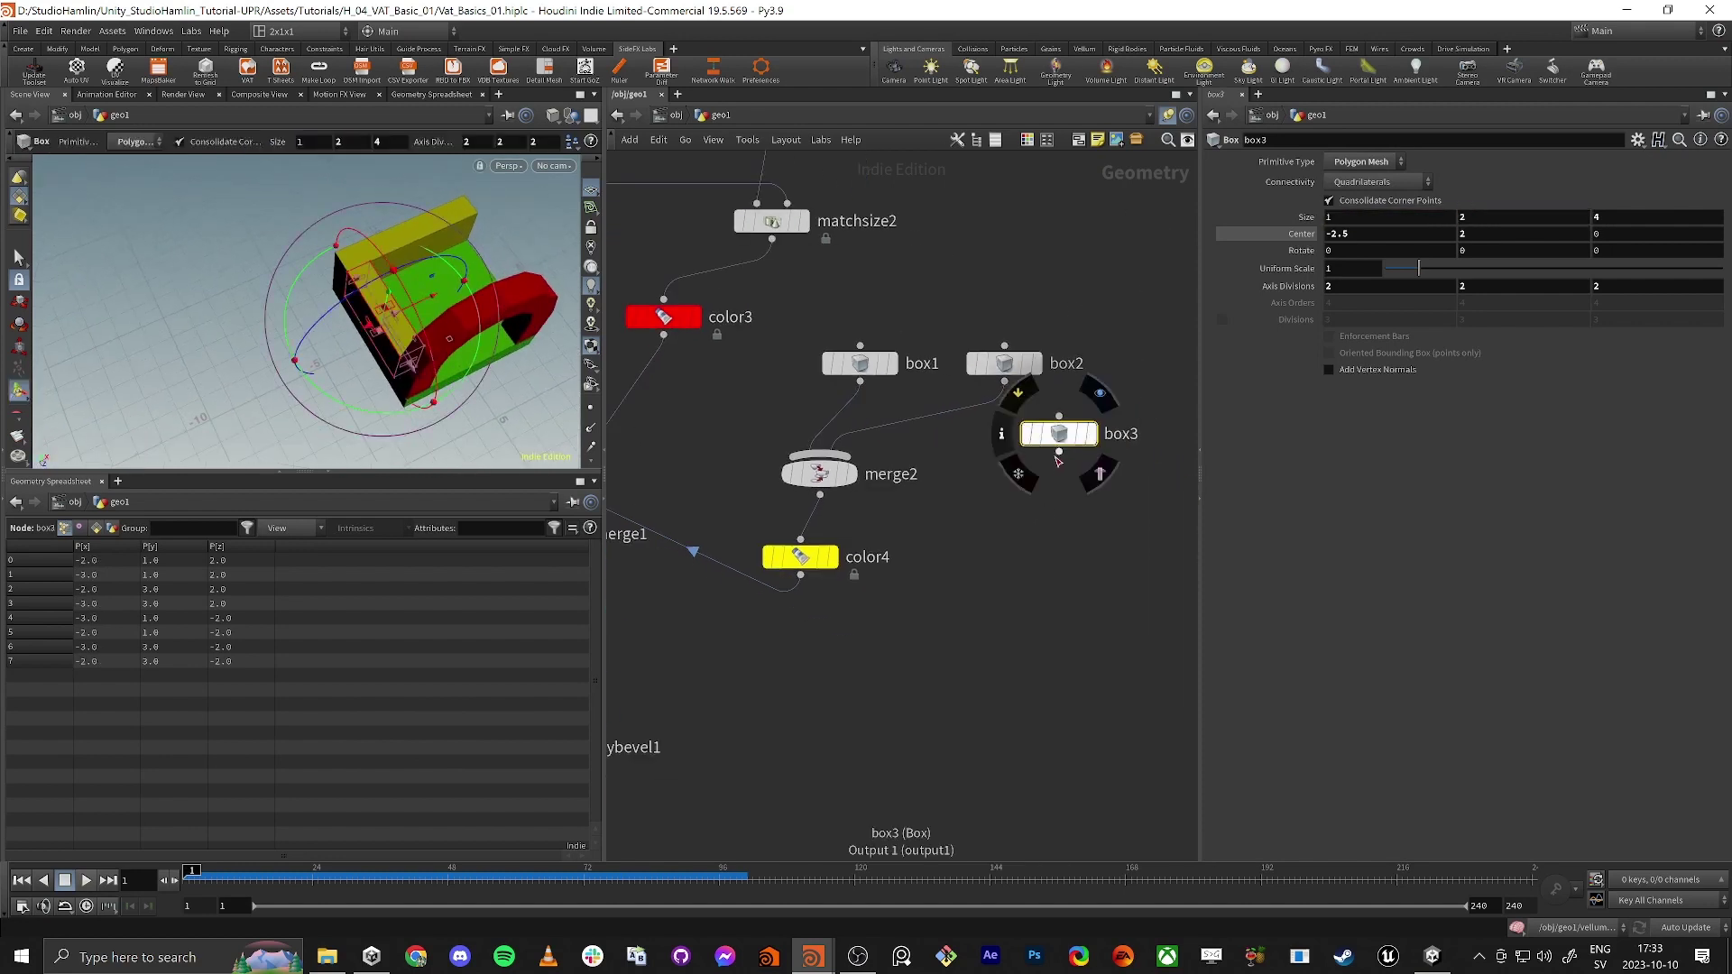
left_click_drag(1059, 452, 850, 460)
Move the copied wall to the opposite side of the base and set its Center X to 2.5.
left_click_drag(434, 298, 537, 254)
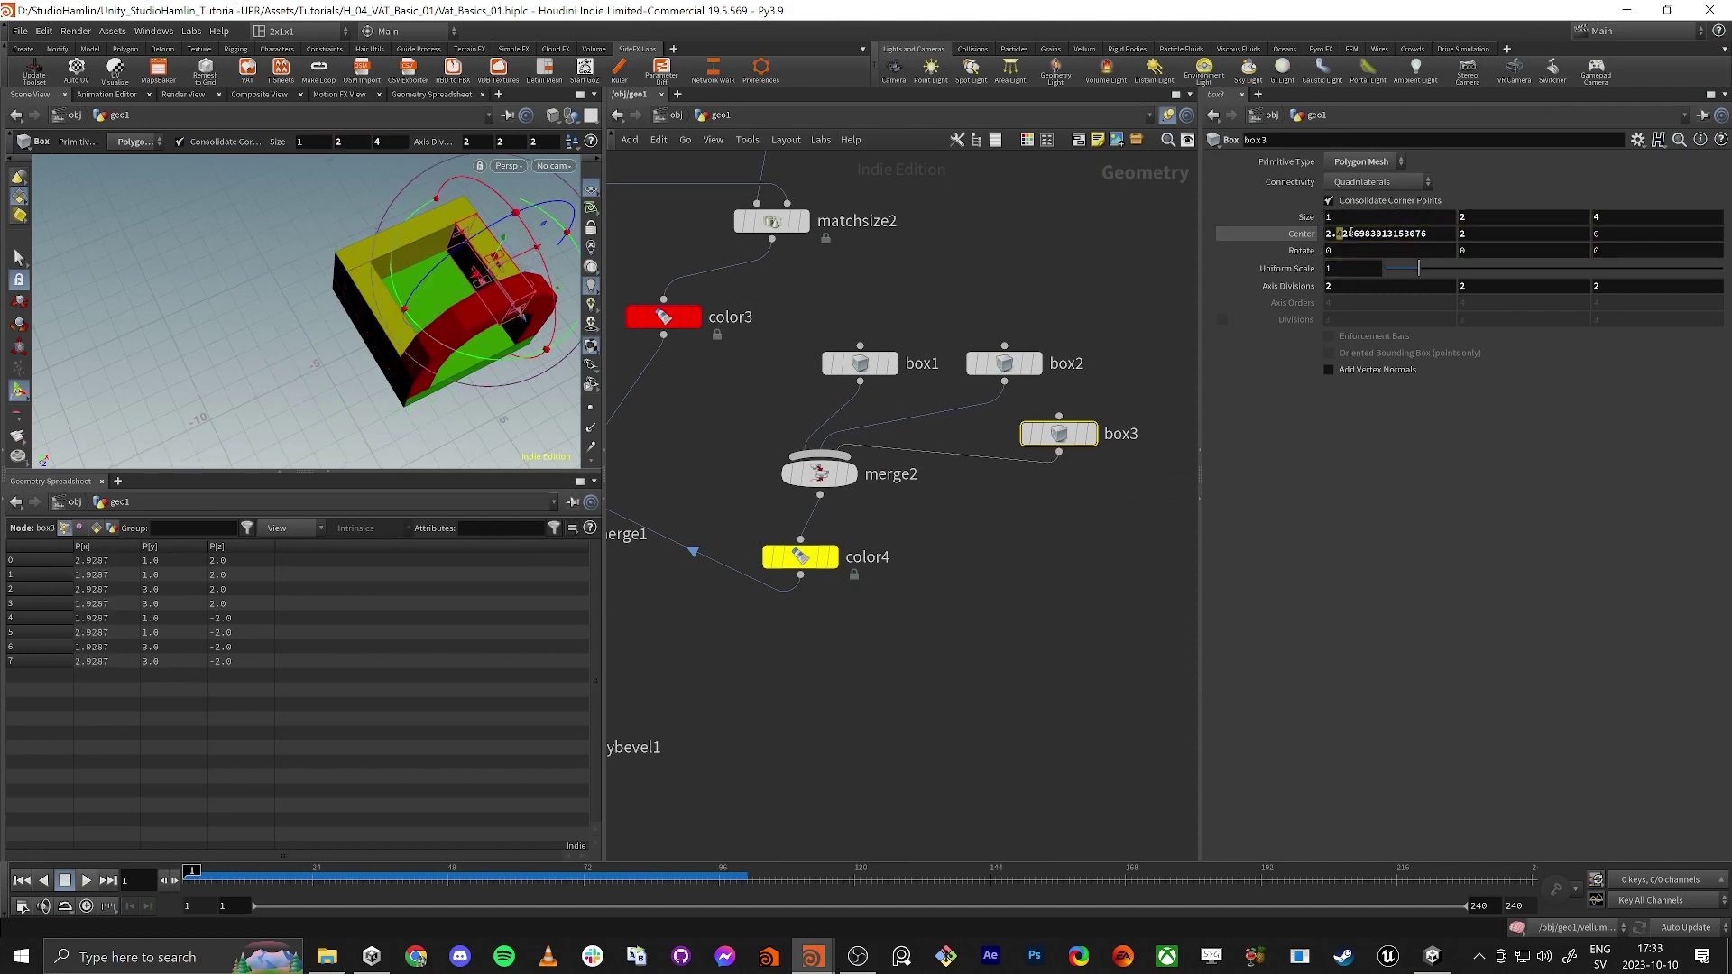
left_click_drag(1339, 233, 1563, 233)
type("5")
key("Return")
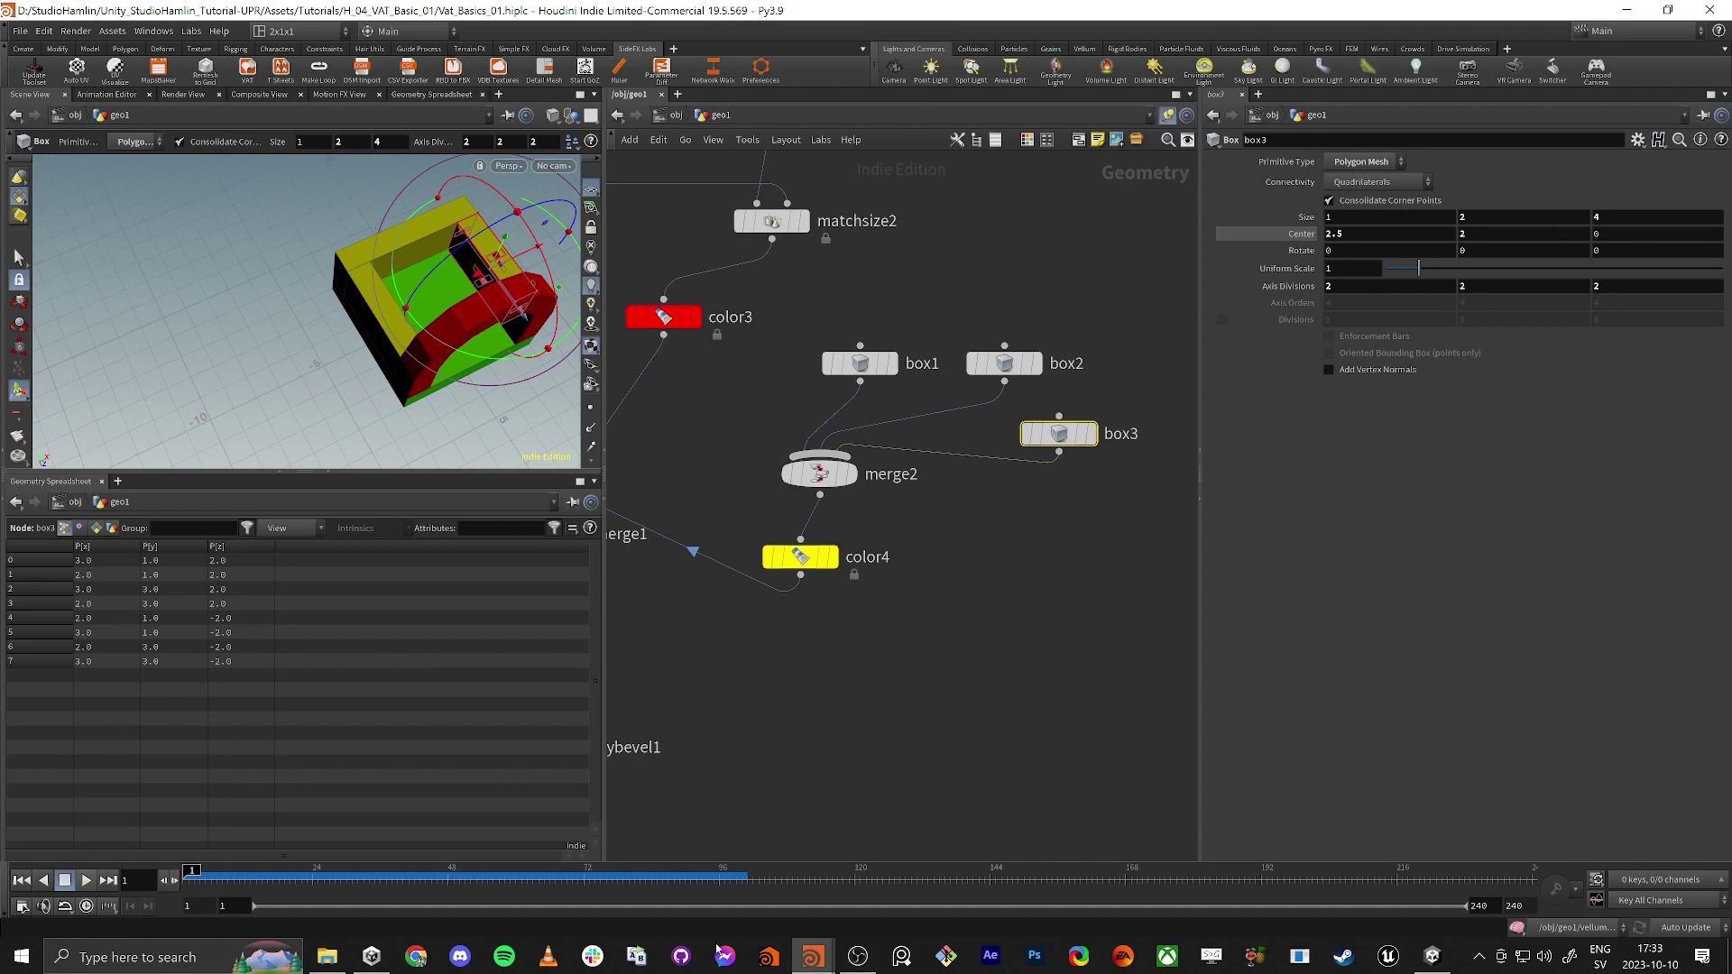
Select and display polybevel1 to examine the rounded edges on the whole tower.
middle_click_drag(855, 766, 1126, 585)
left_click(830, 352)
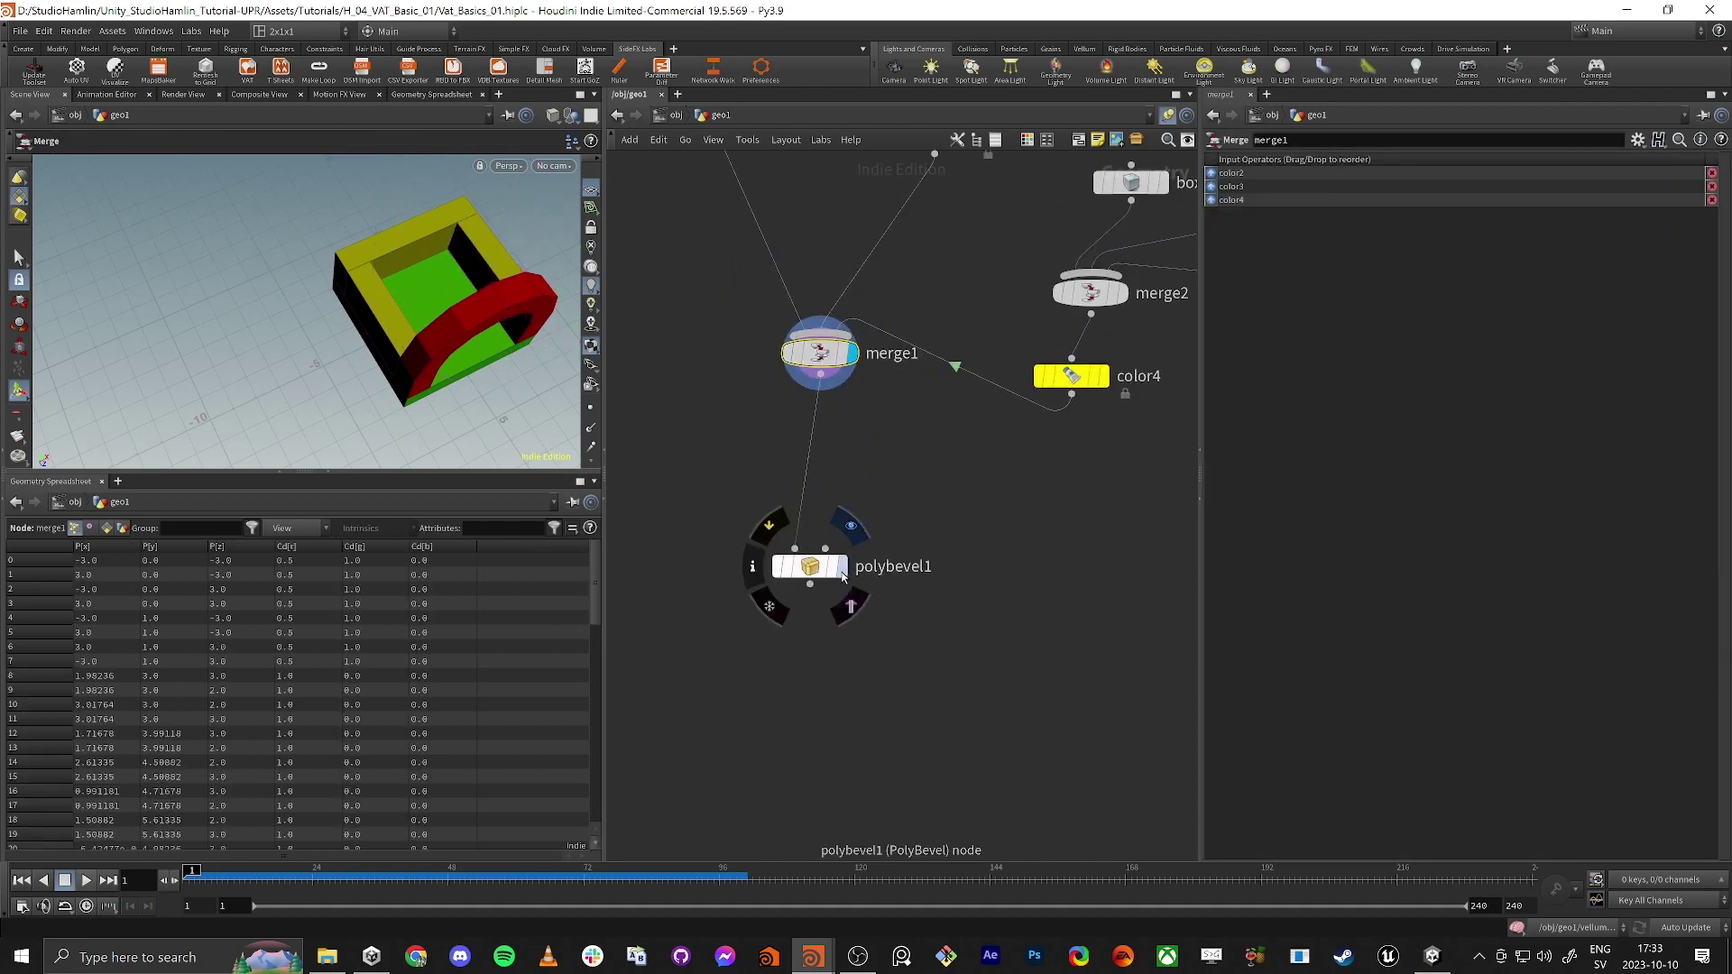
left_click(850, 527)
left_click(812, 567)
left_click_drag(452, 347, 516, 278)
scroll(422, 348, "up", 4)
left_click_drag(422, 348, 425, 387)
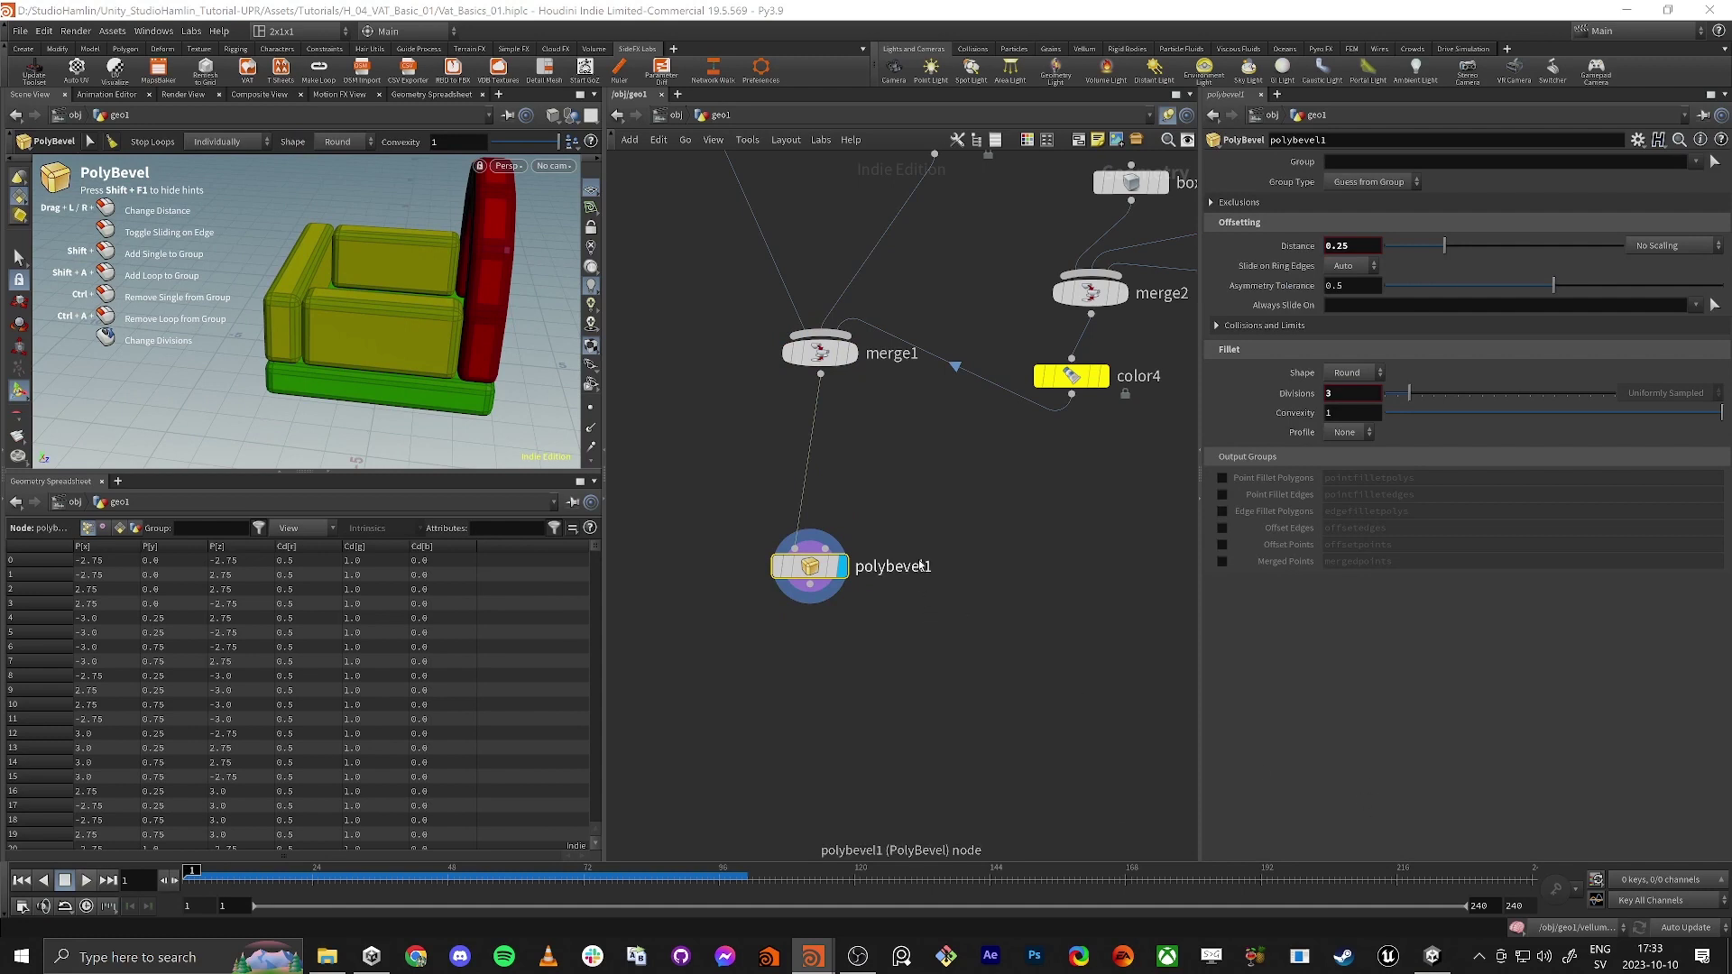
mouse_move(352, 275)
left_mouse_down("alt")
mouse_move(336, 255)
mouse_move(376, 246)
mouse_move(335, 260)
left_mouse_up("alt")
Add a Remesh node below polybevel1, connect it to the bevel output and display it.
middle_click_drag(843, 698, 916, 512)
key("Tab")
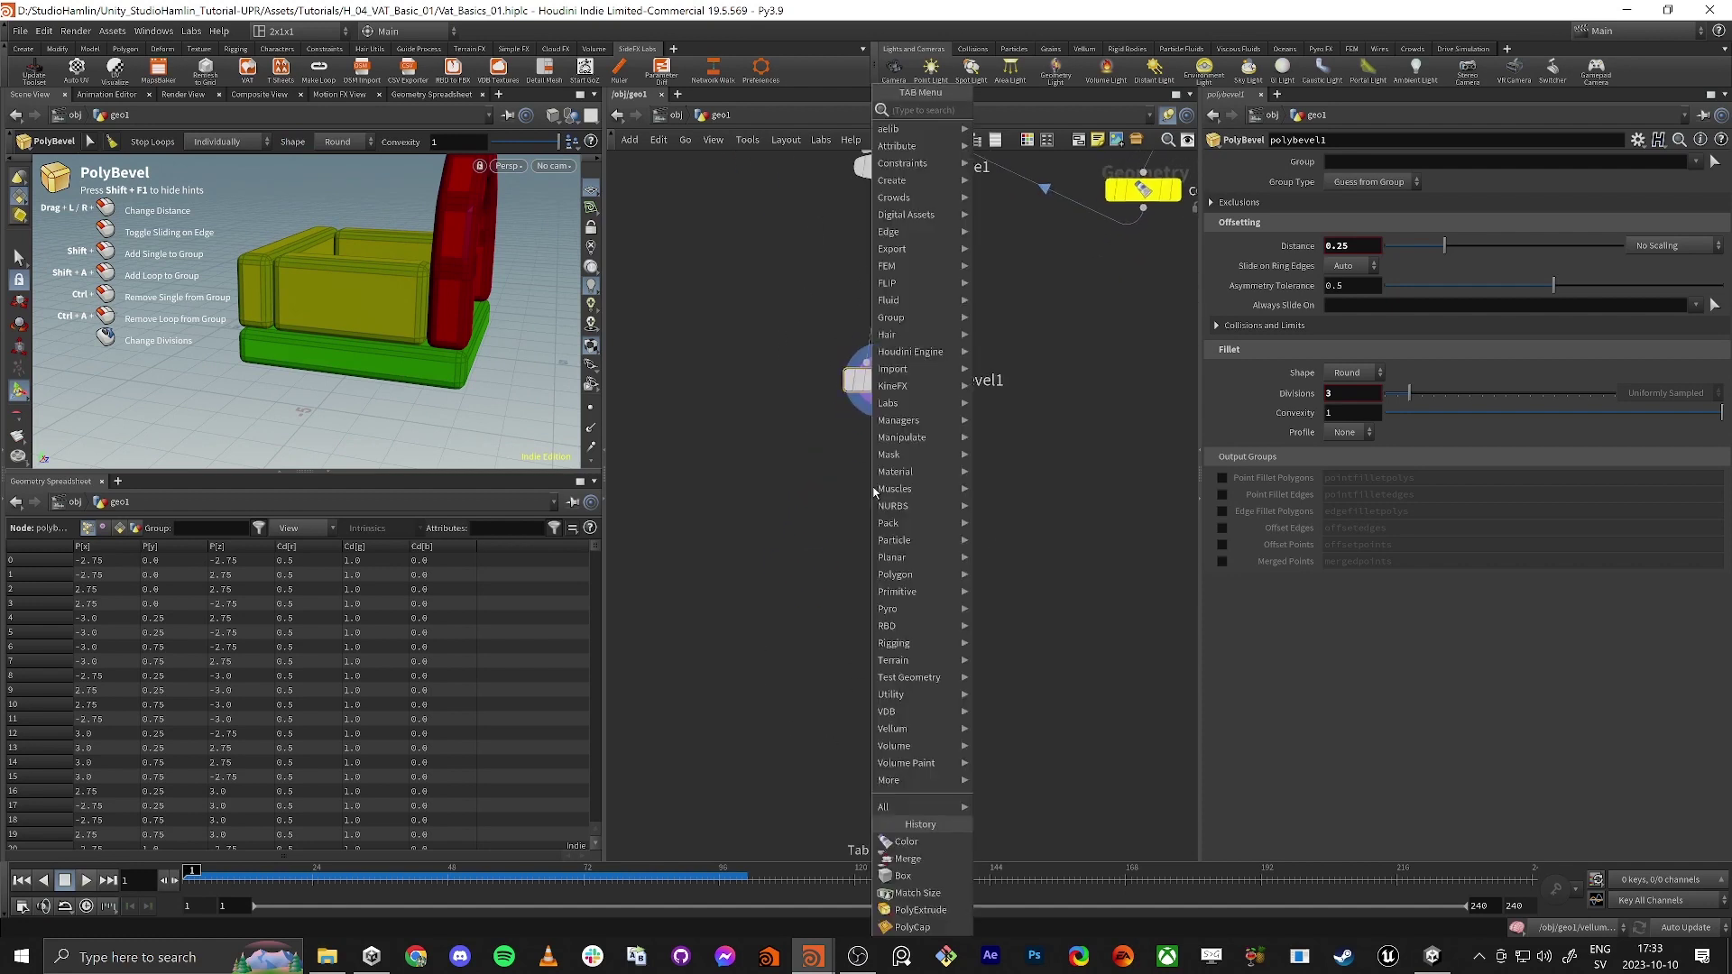
type("remesh")
key("Return")
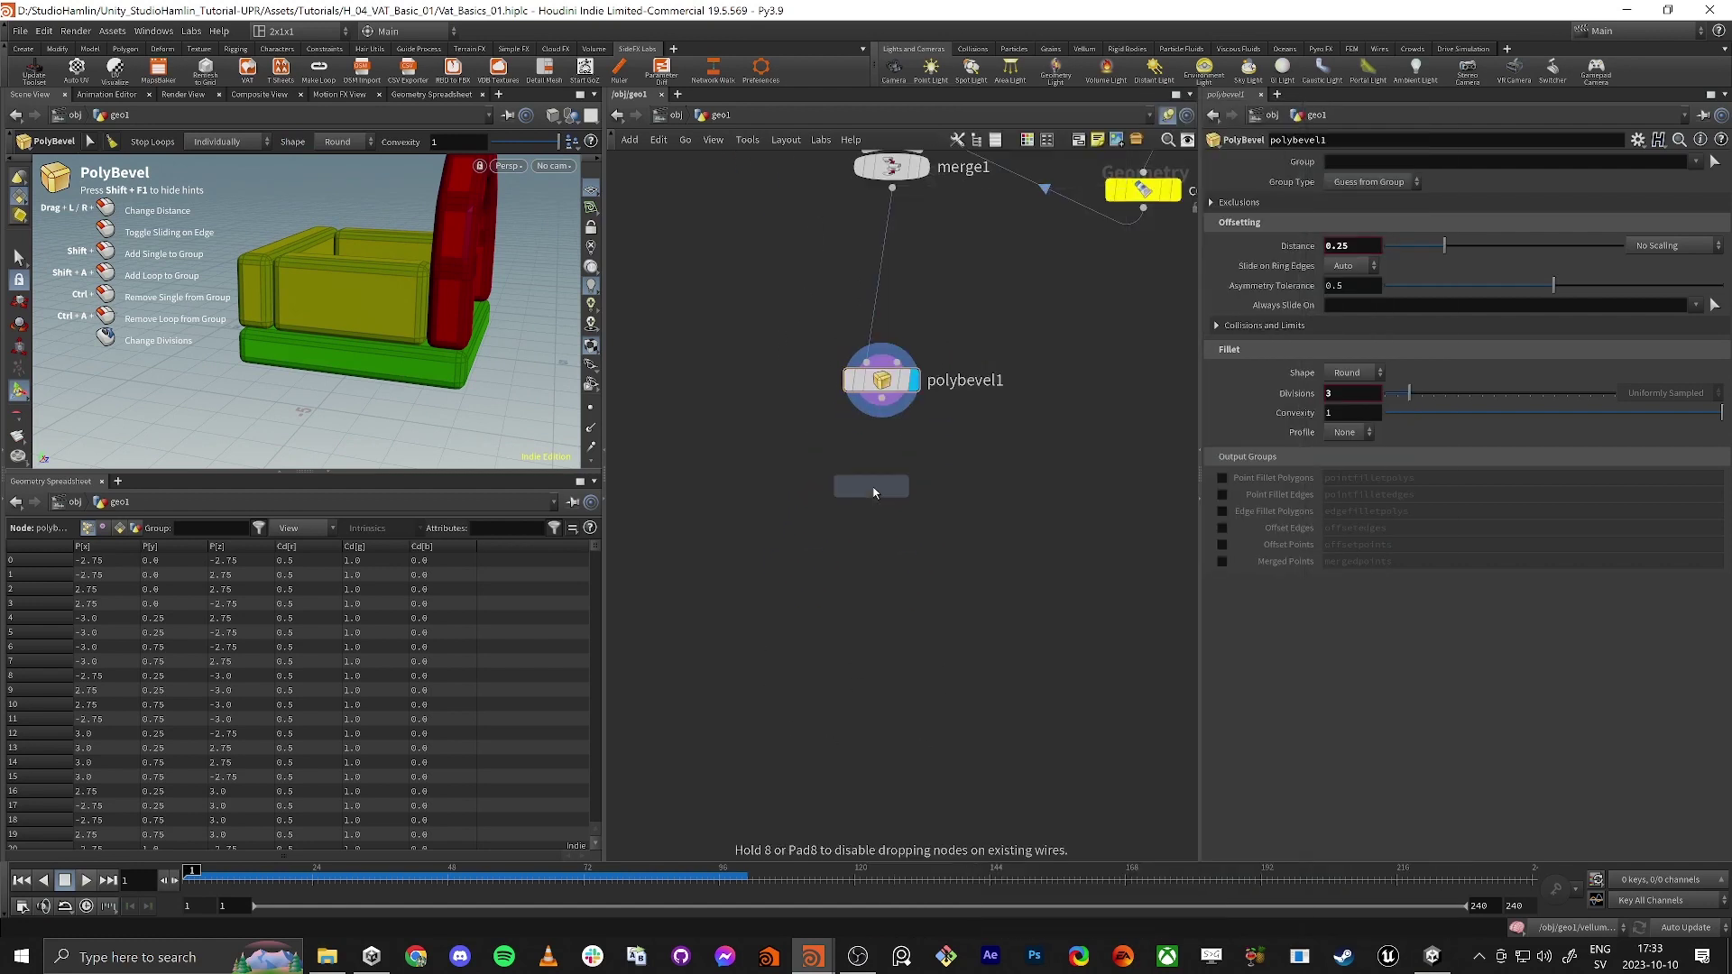
left_click(873, 493)
left_click_drag(882, 398, 857, 469)
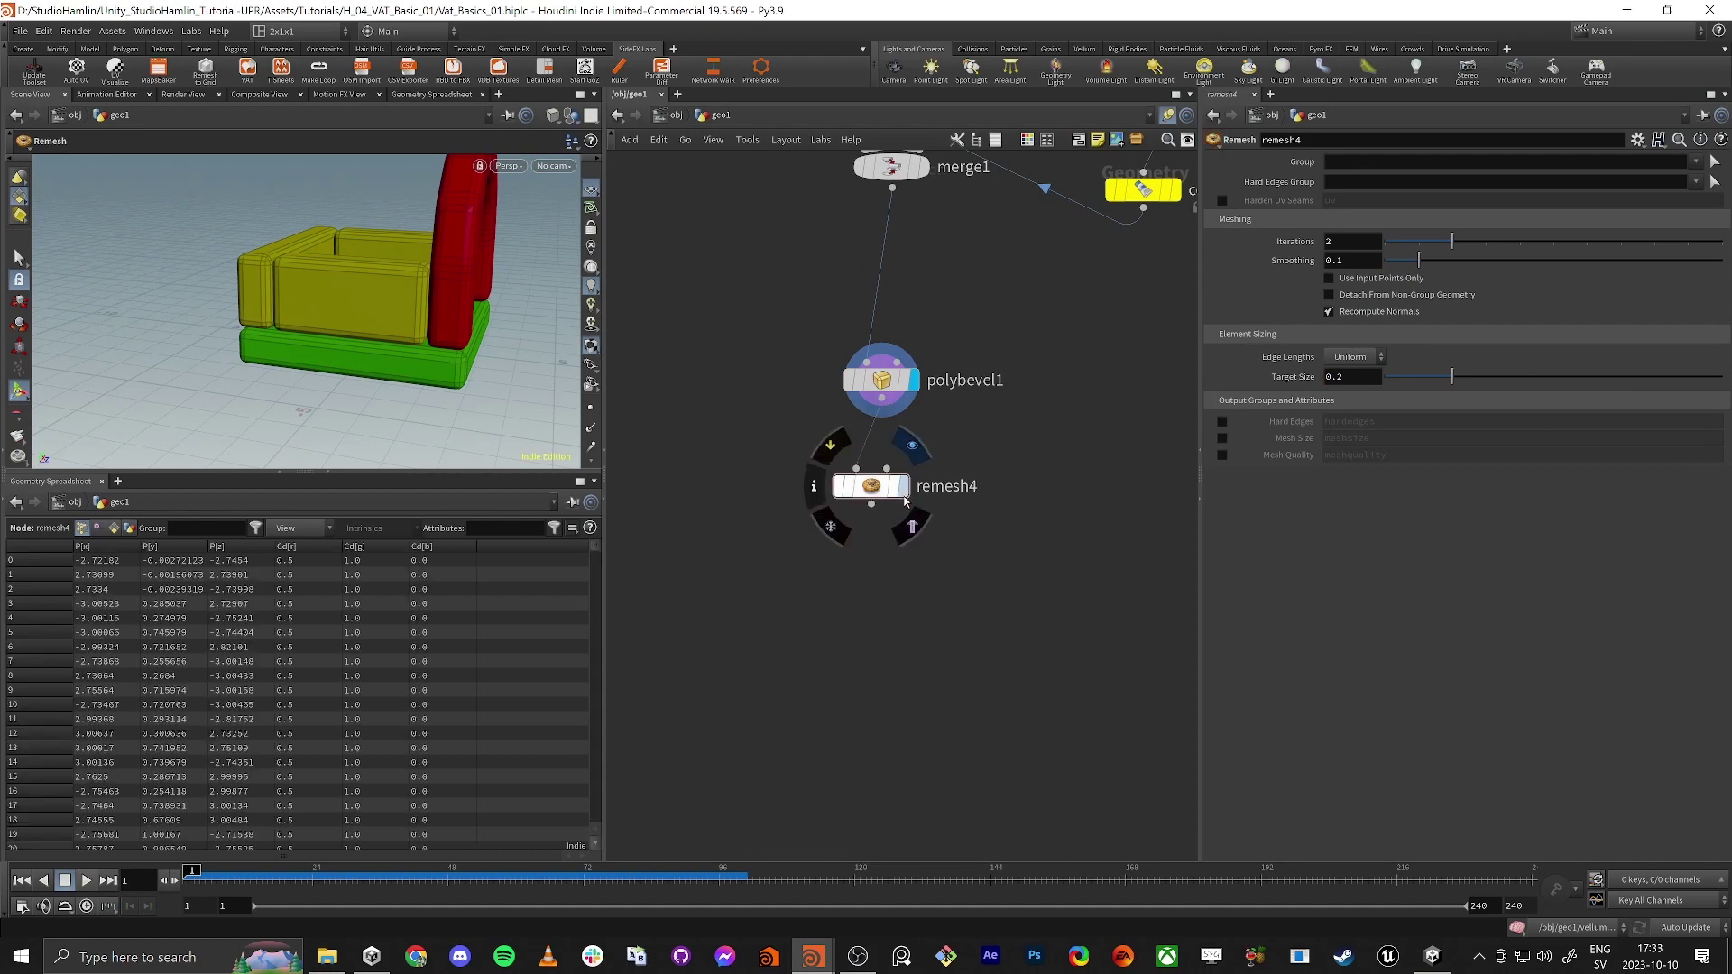
left_click(905, 486)
left_click(875, 495)
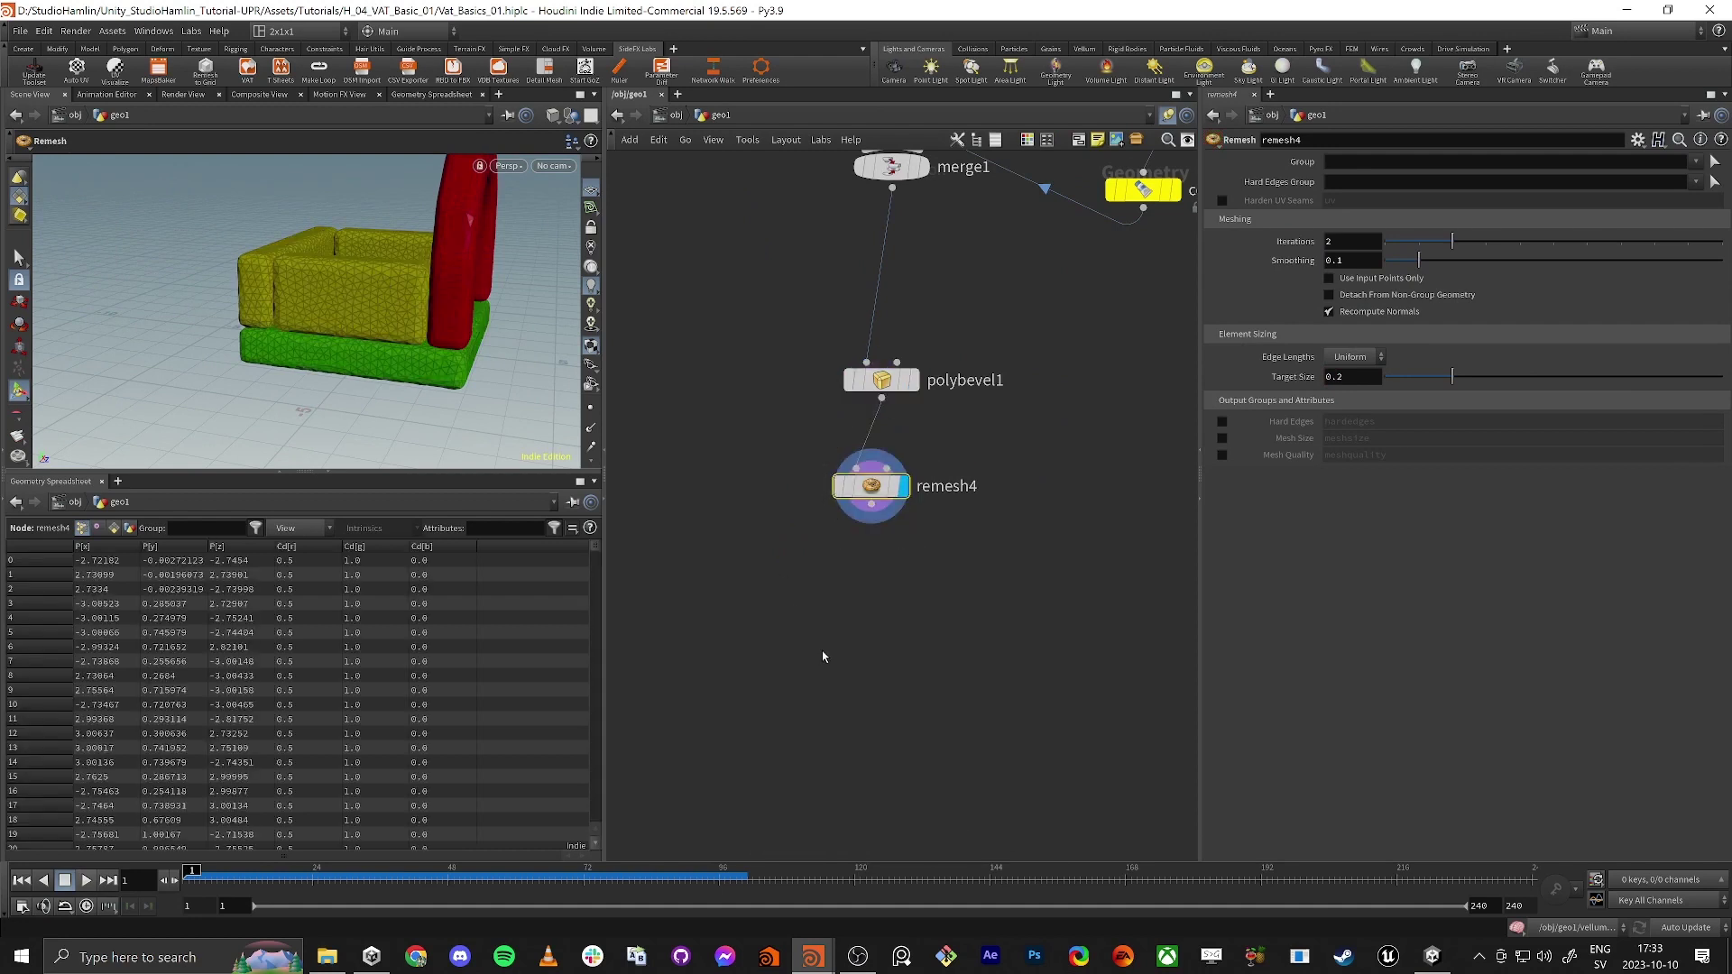
Add a Vellum Configure Cloth node wired from the output of remesh4.
mouse_move(359, 311)
left_mouse_down("alt")
mouse_move(386, 290)
mouse_move(342, 291)
mouse_move(394, 295)
mouse_move(347, 317)
left_mouse_up("alt")
middle_click_drag(982, 754, 1014, 702)
left_click(904, 452)
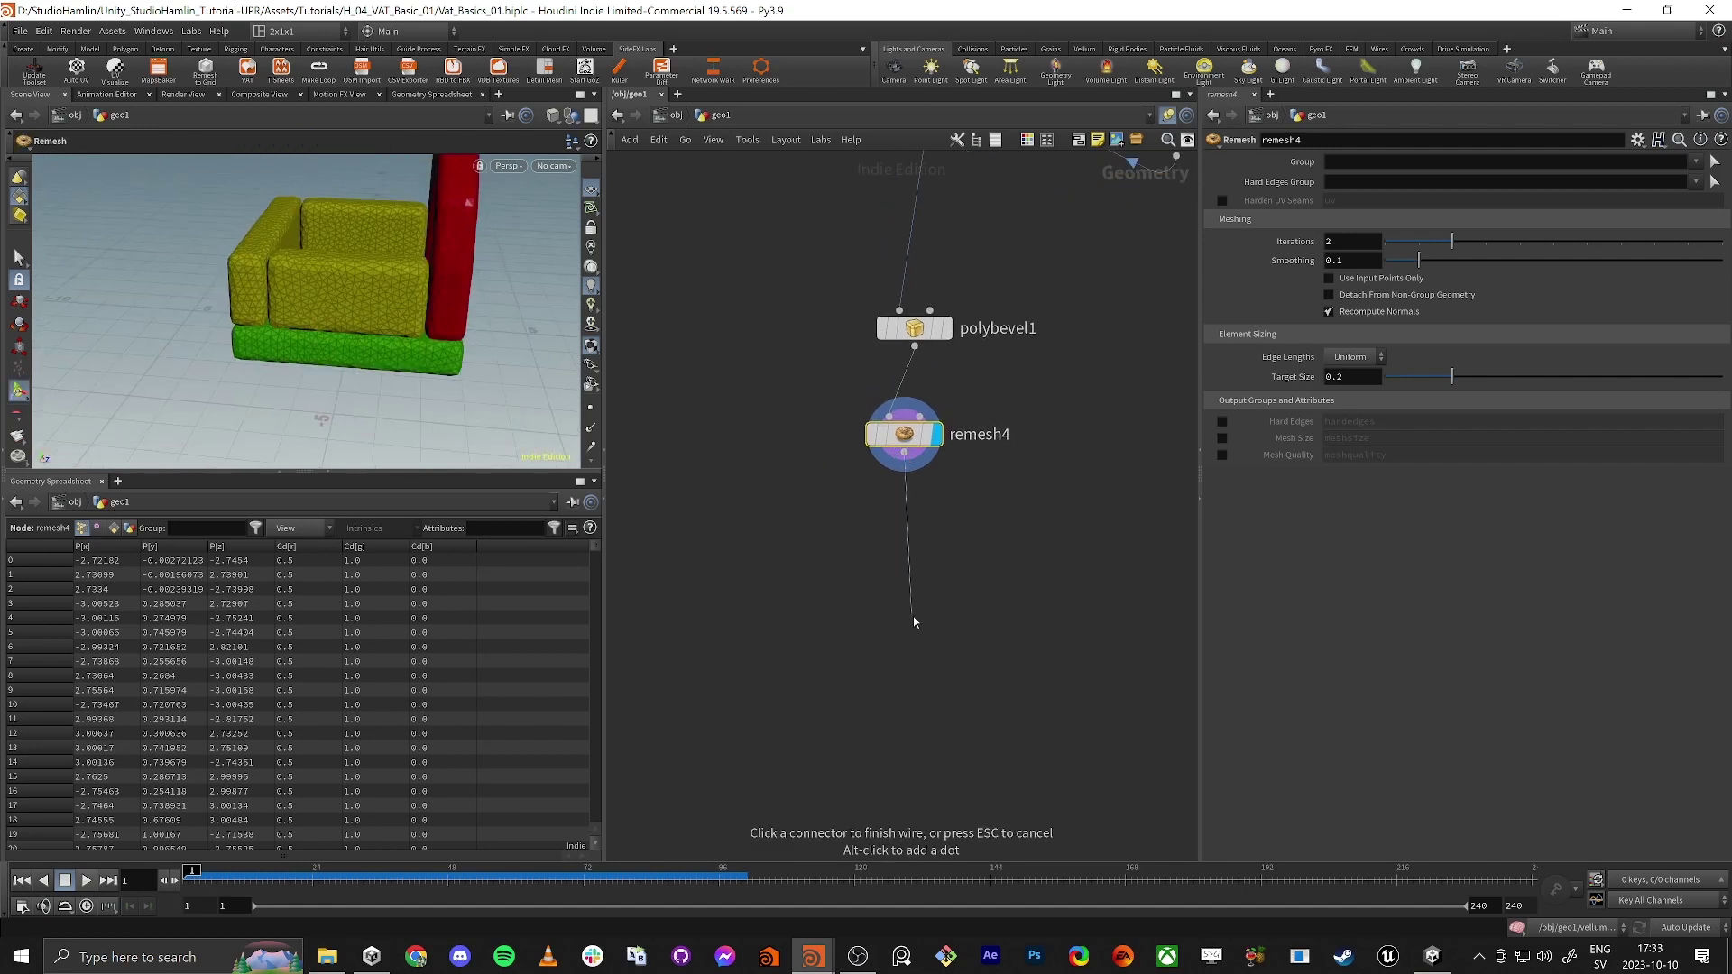
key("Tab")
type("vellum cl")
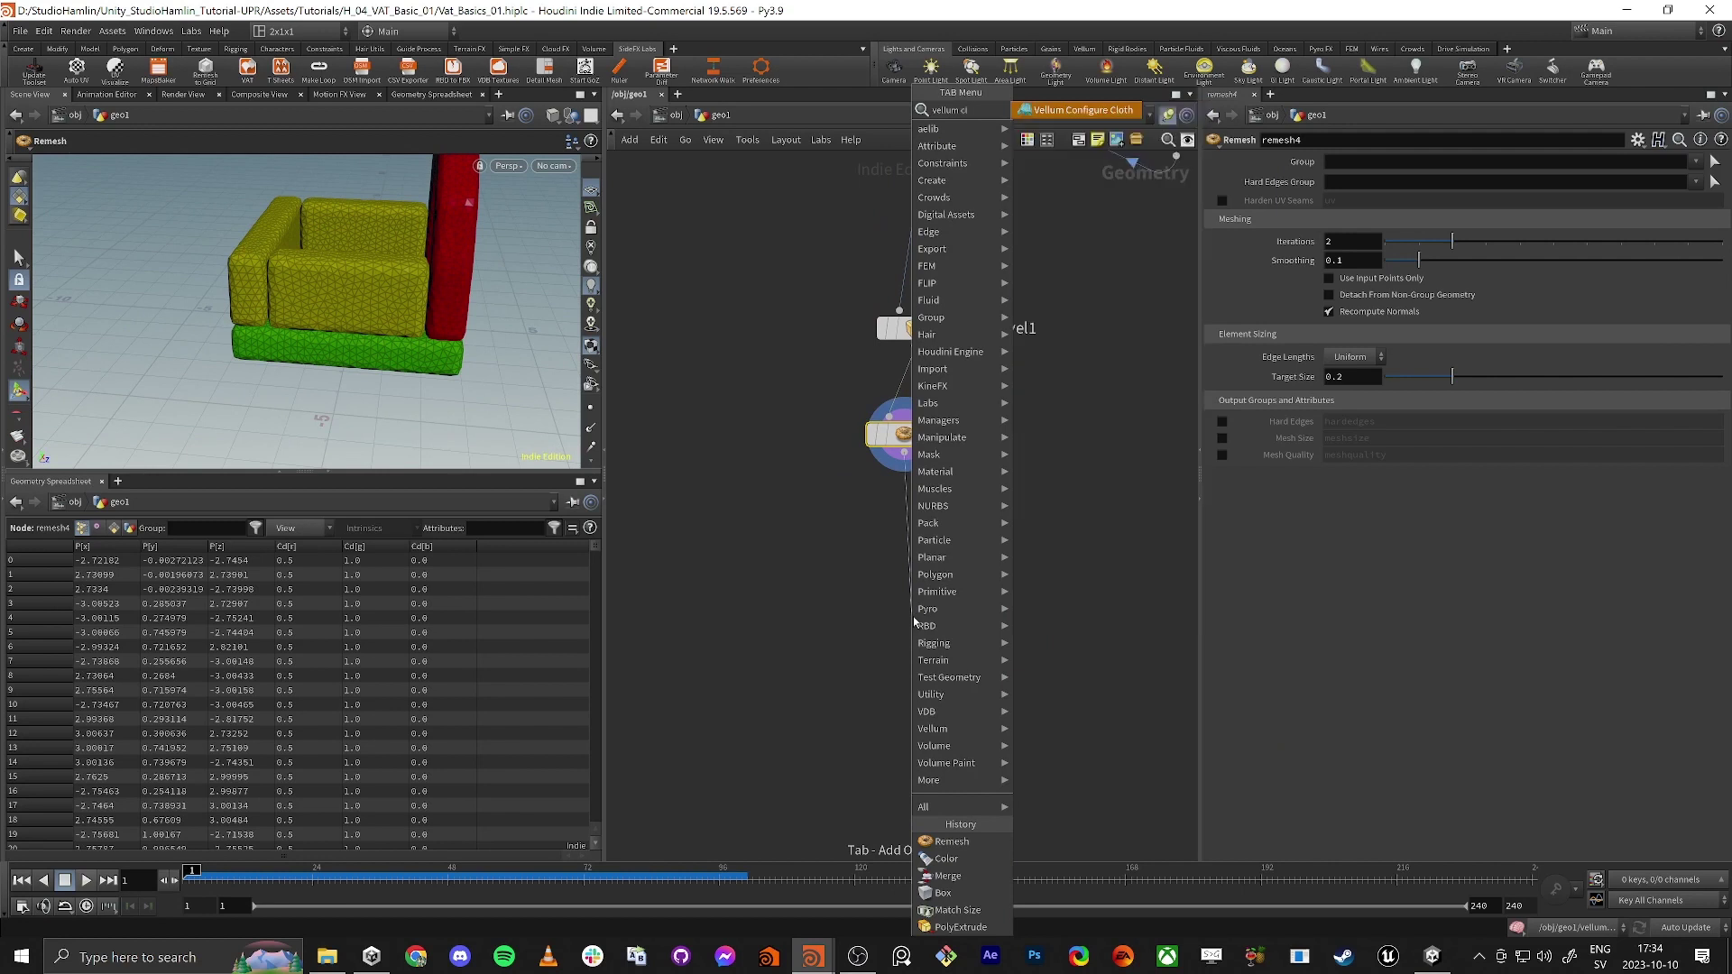
key("Return")
left_click(914, 617)
Add a Vellum Solver below vellumcloth3, connected to its outputs, and display it.
middle_click_drag(849, 681, 910, 465)
key("Tab")
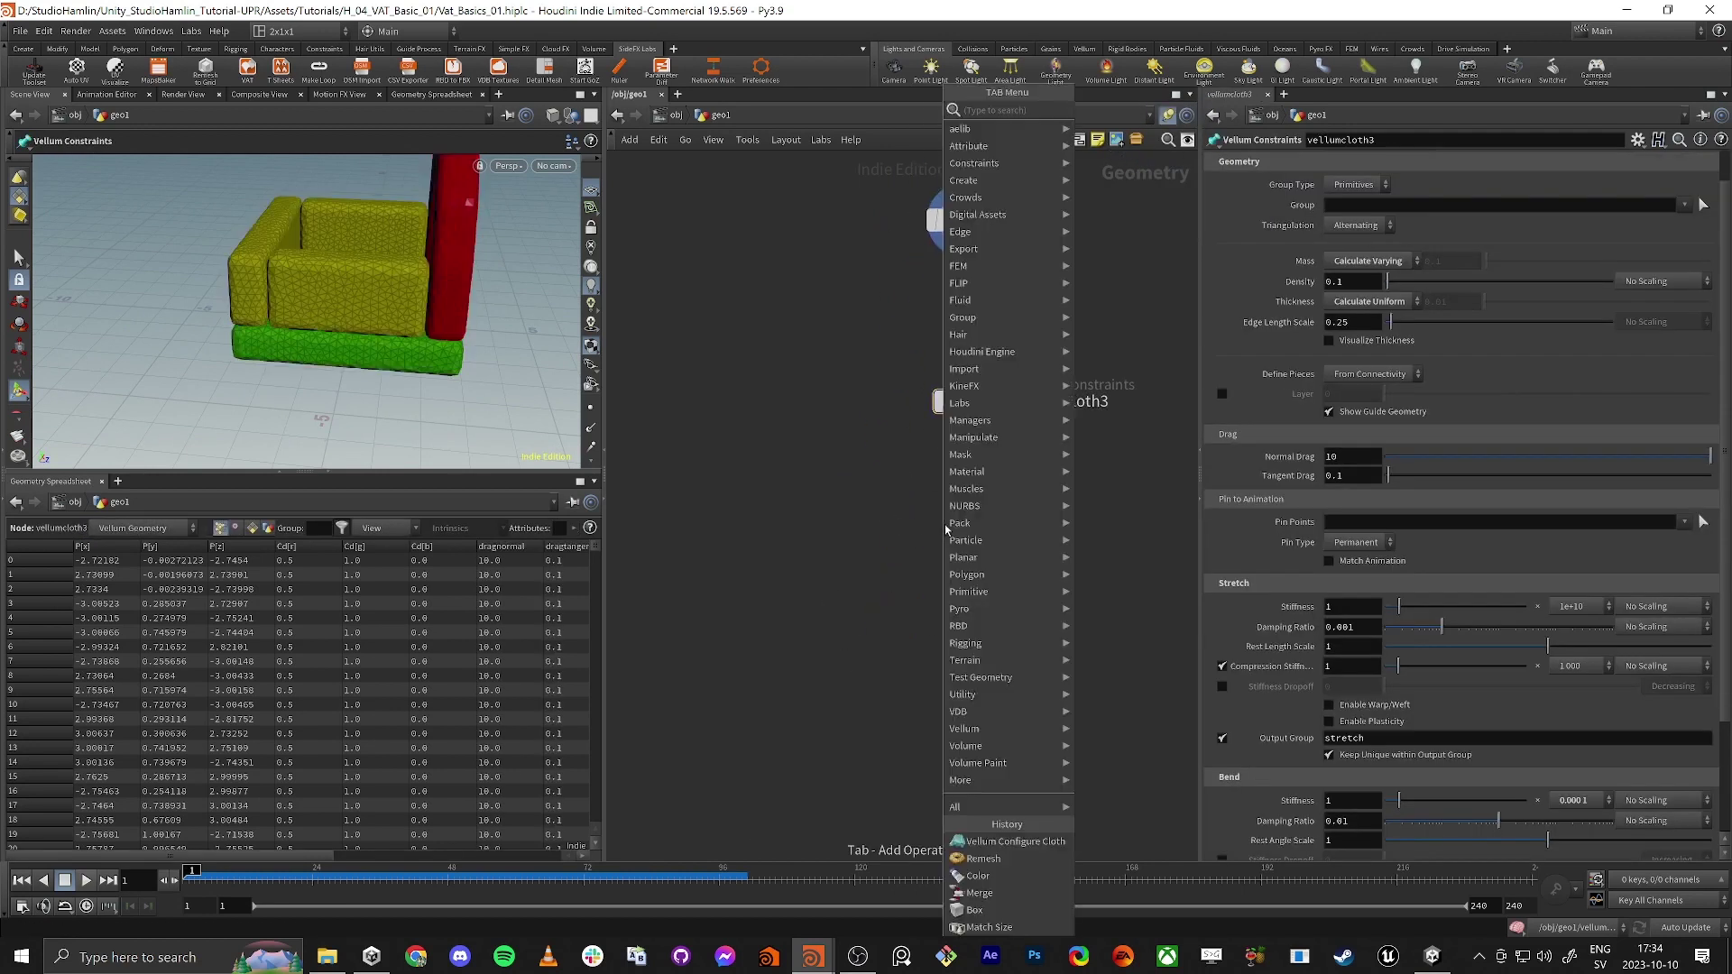
type("vellum so")
key("Return")
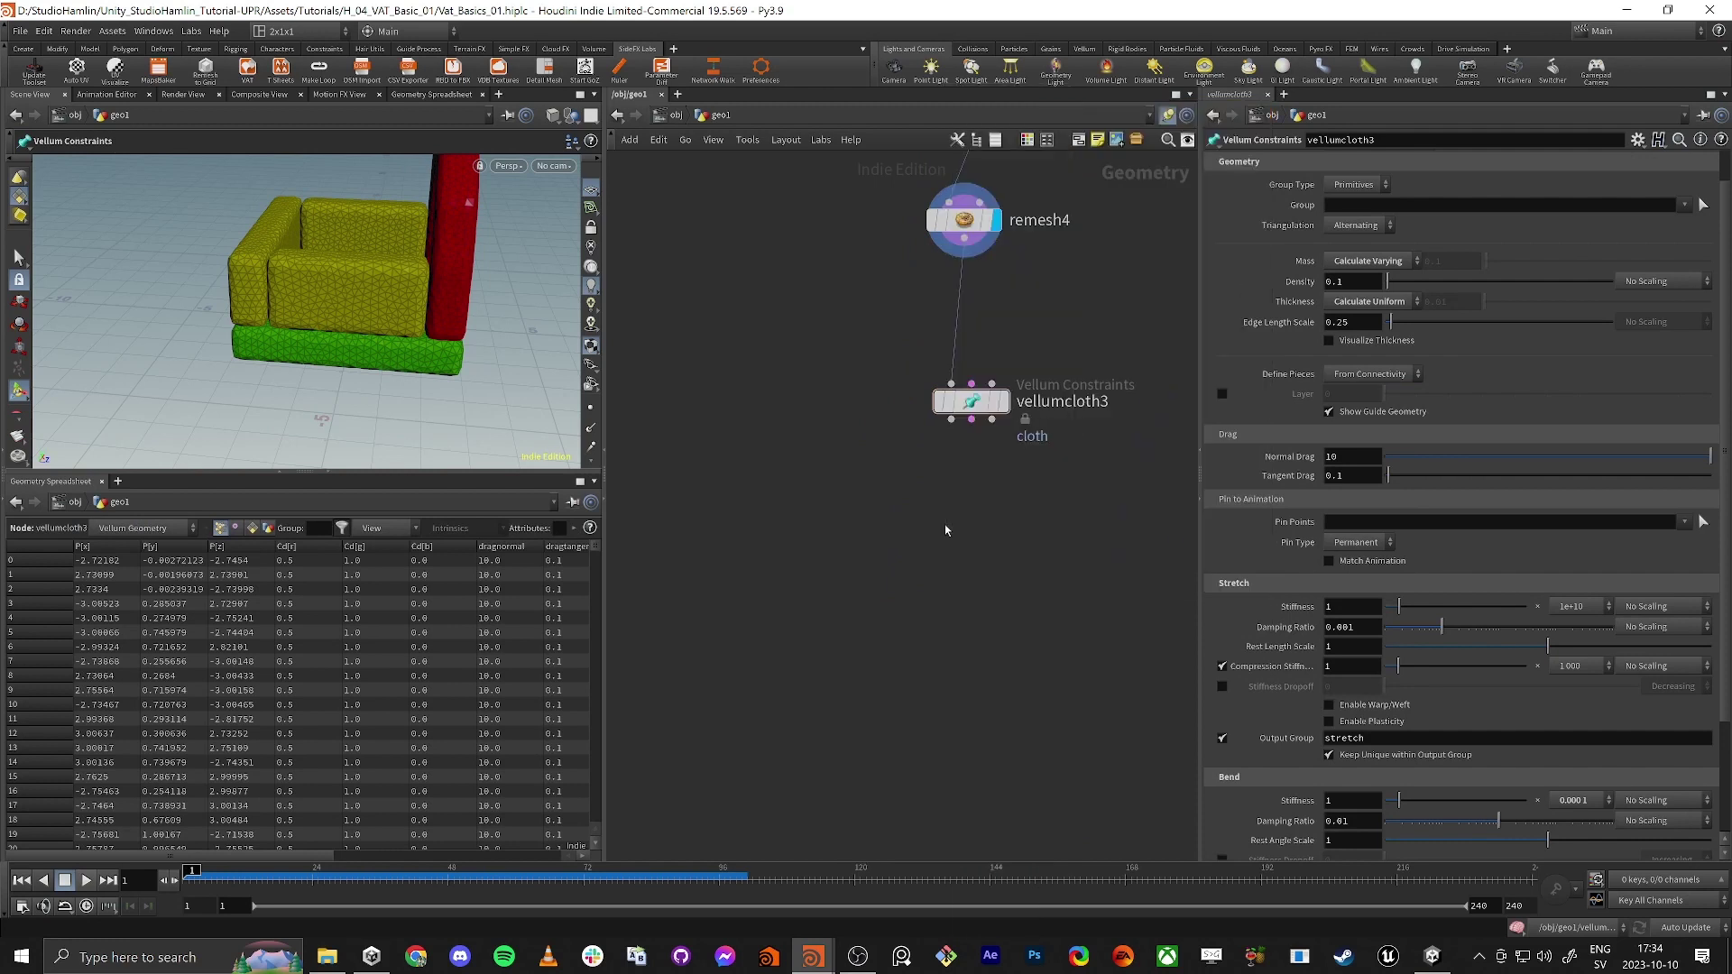
left_click(972, 519)
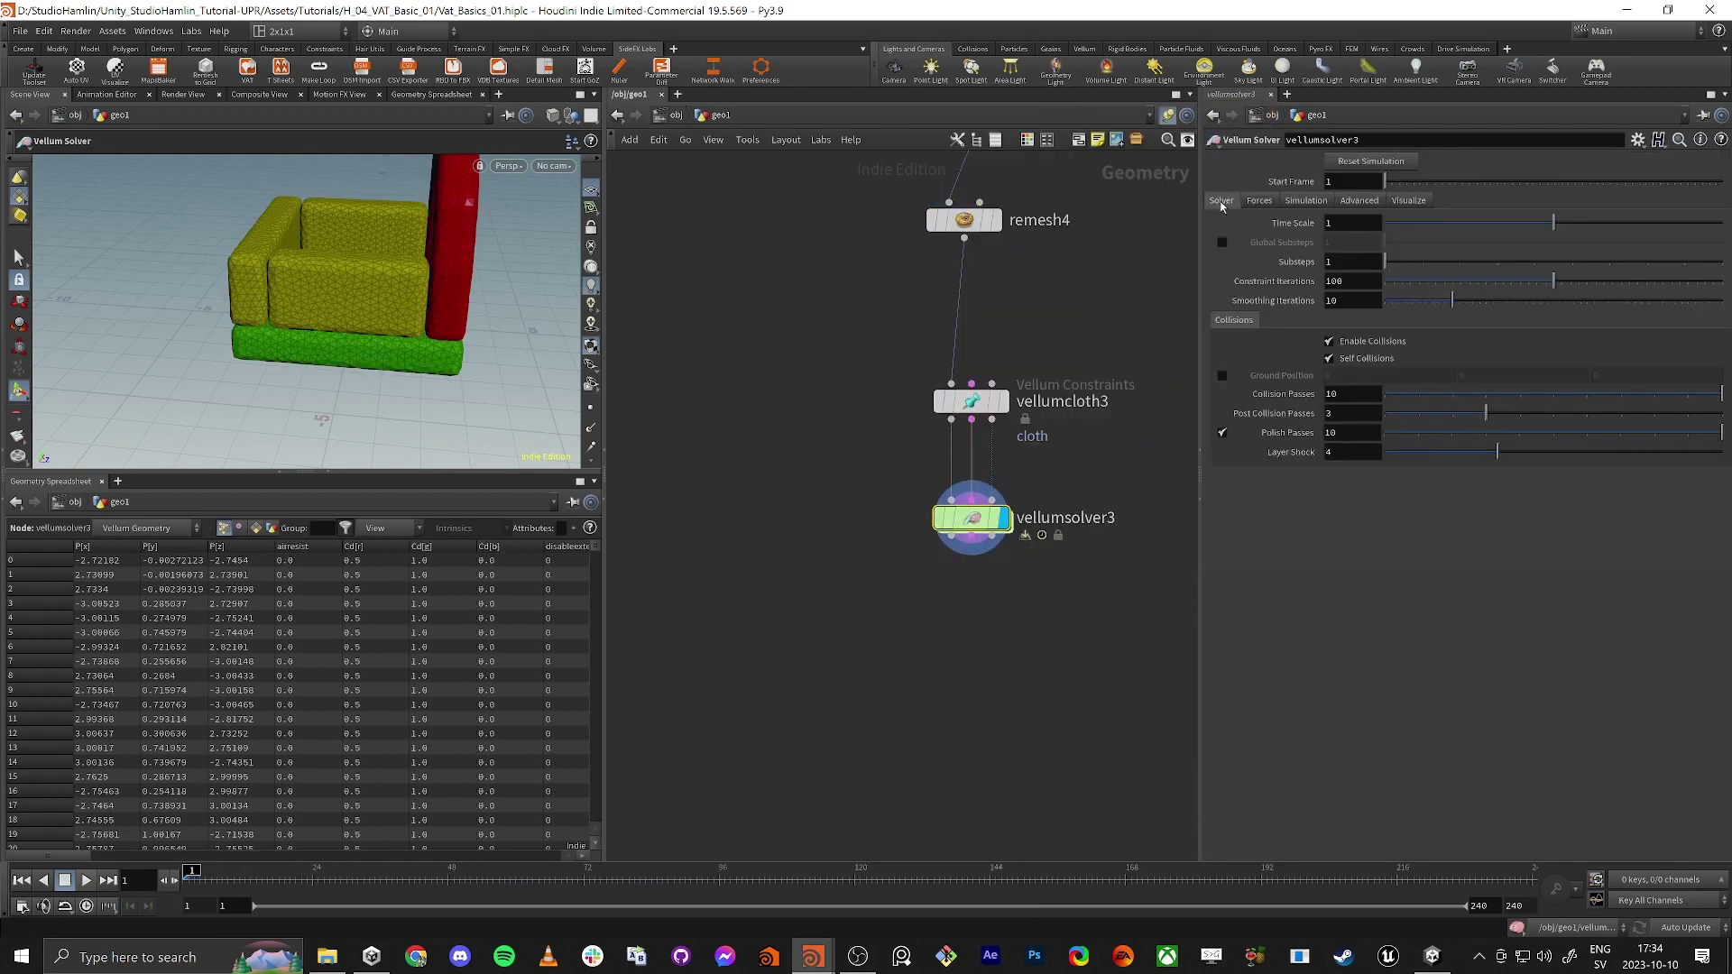
Enable Ground Position at 0, 0, 0 on the Vellum Solver and frame the tower from the arch side.
left_click(1223, 376)
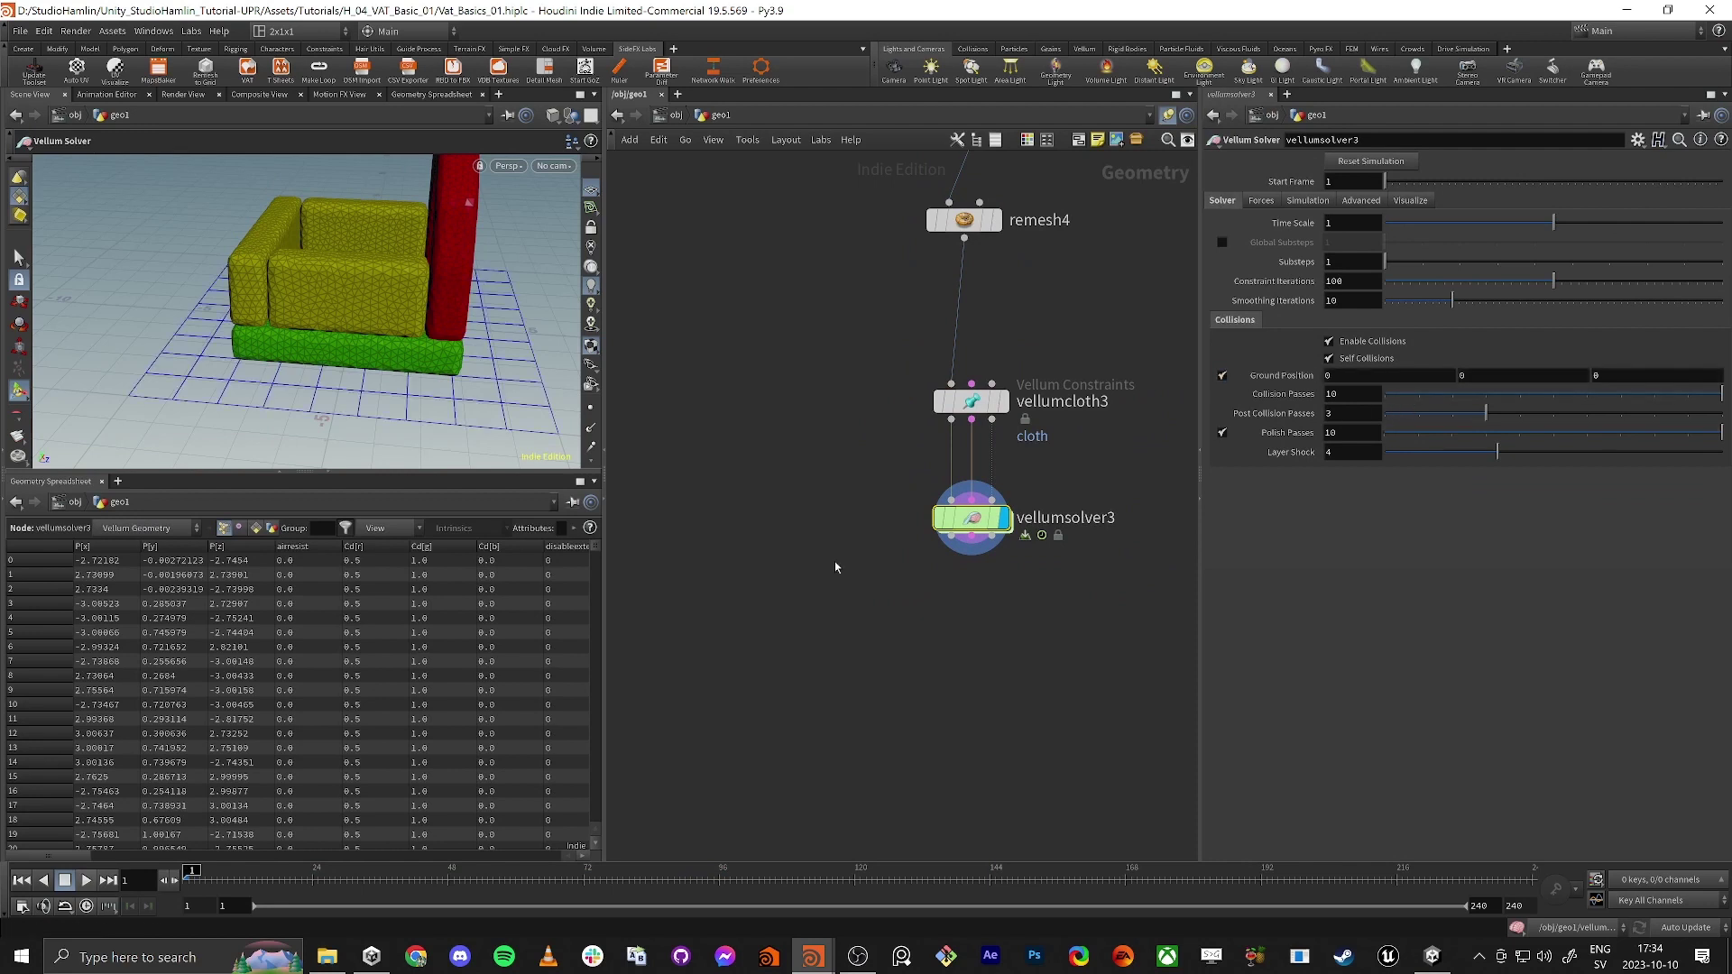
scroll(345, 309, "down", 3)
left_click_drag(406, 325, 275, 321, "alt")
middle_click_drag(275, 321, 172, 339, "alt")
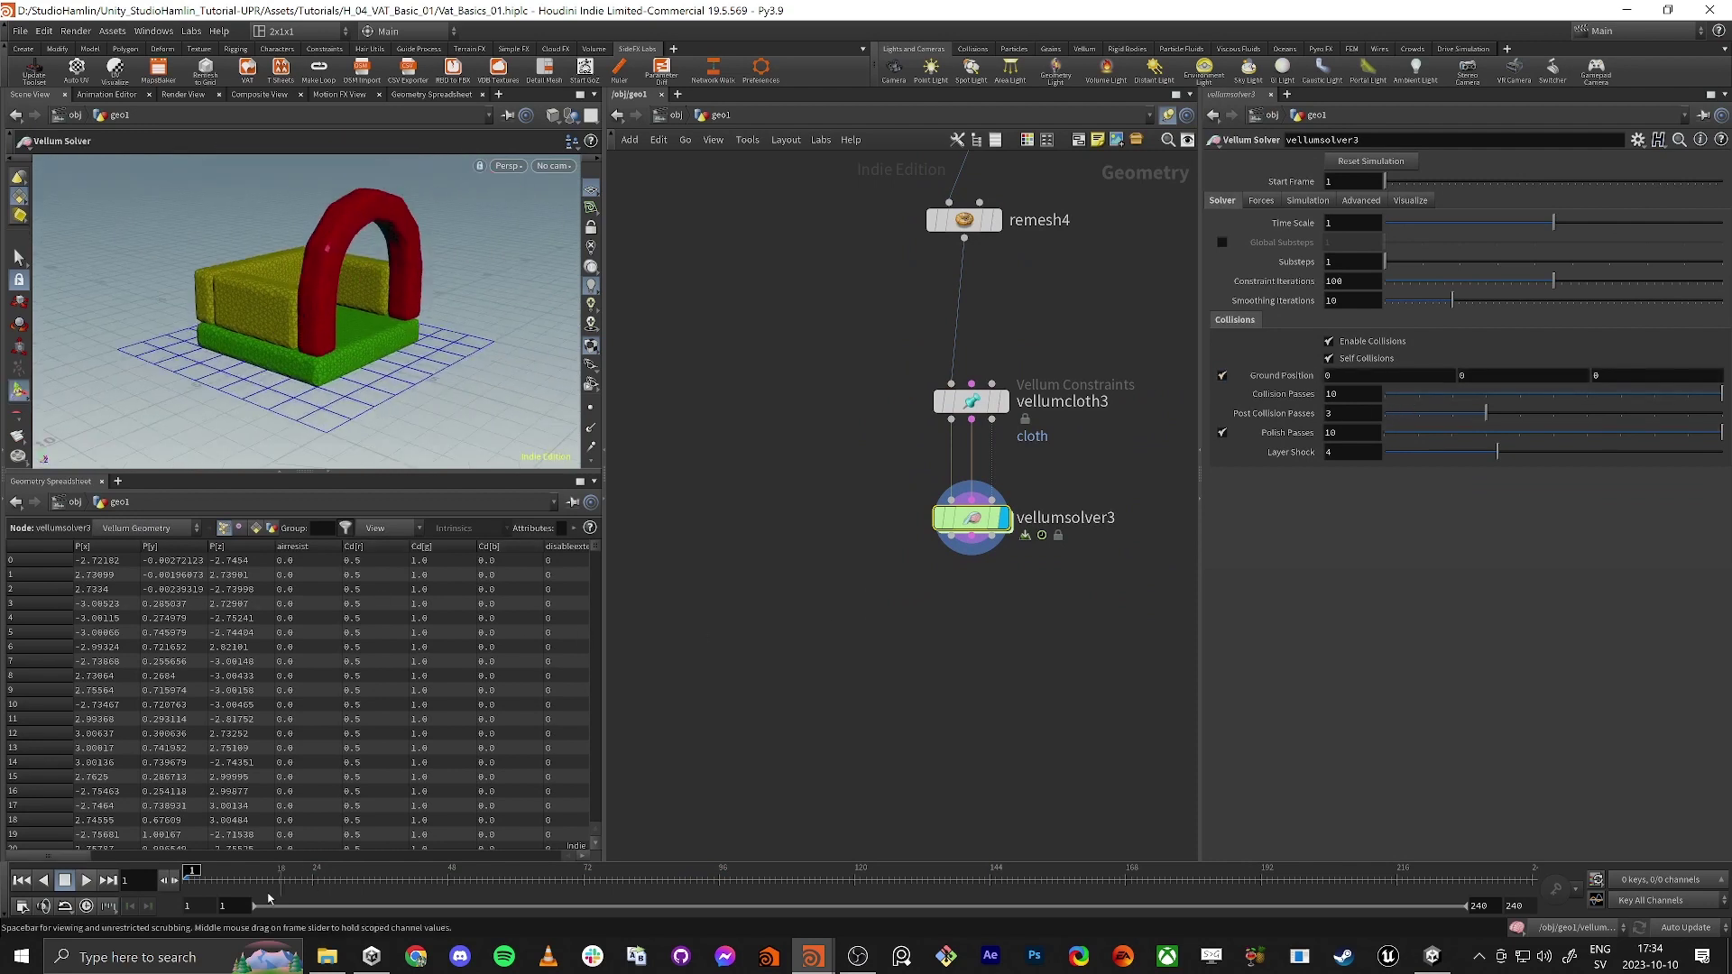
Play the Vellum simulation, examine the collapsing tower up close at frame 70, and return to frame 1.
left_click(87, 881)
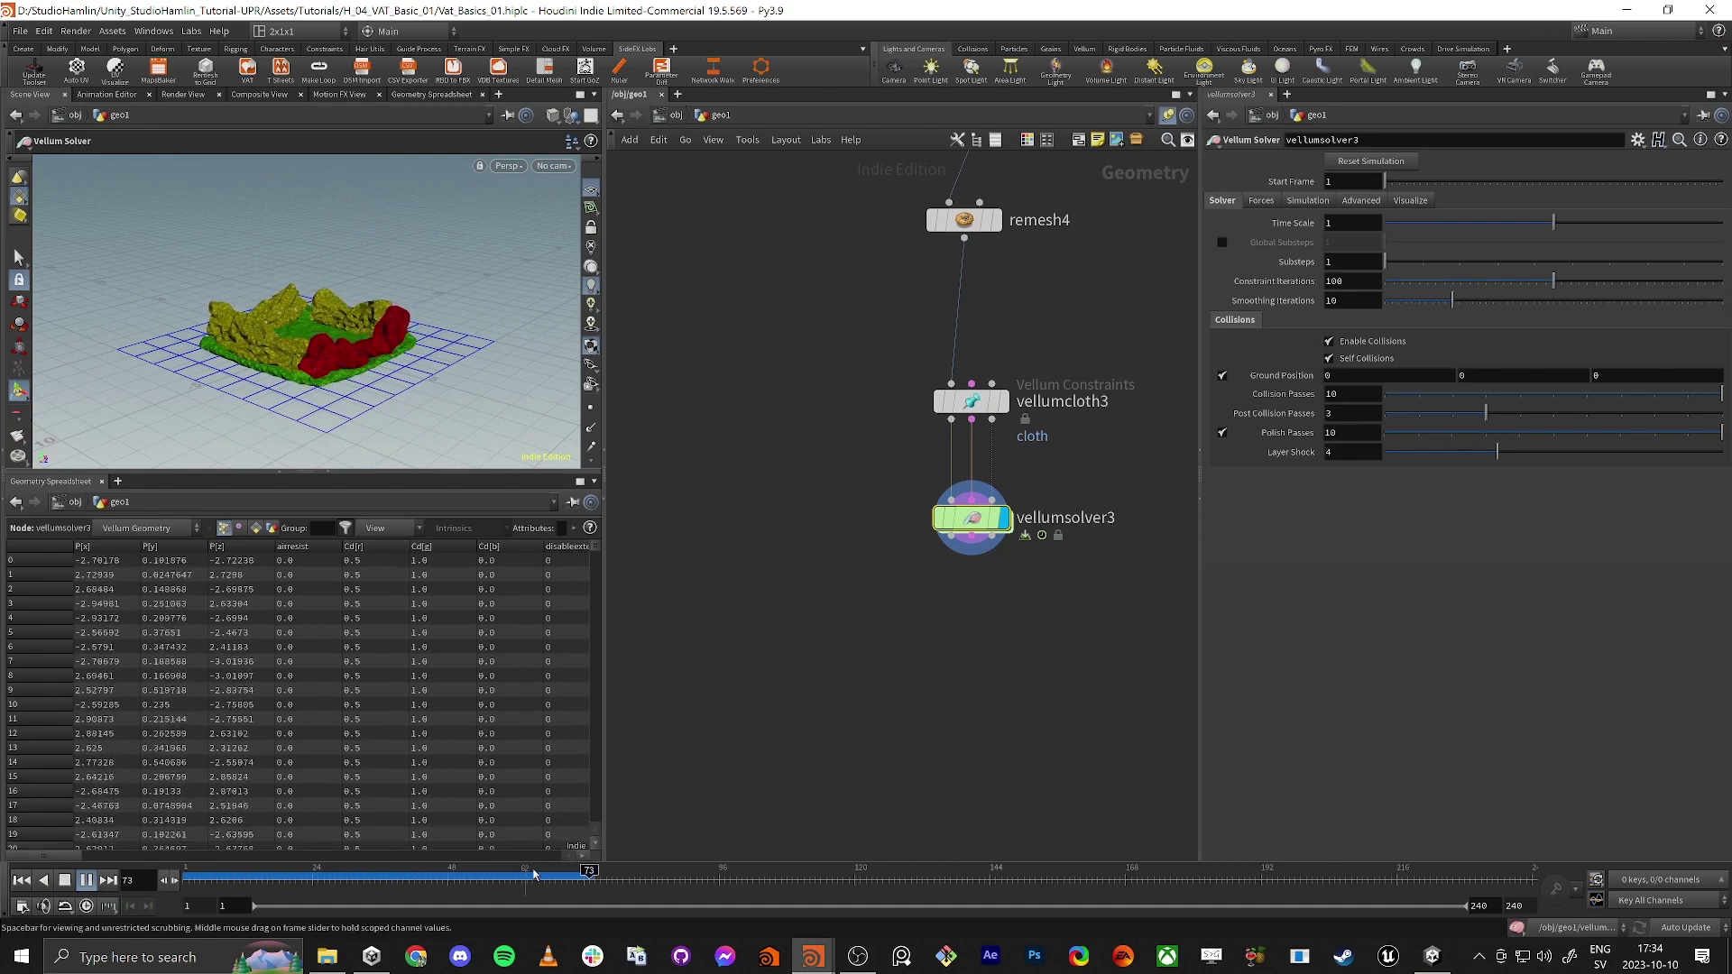
left_click(572, 882)
left_click_drag(361, 315, 343, 386, "alt")
scroll(424, 397, "up", 5)
scroll(433, 274, "down", 5)
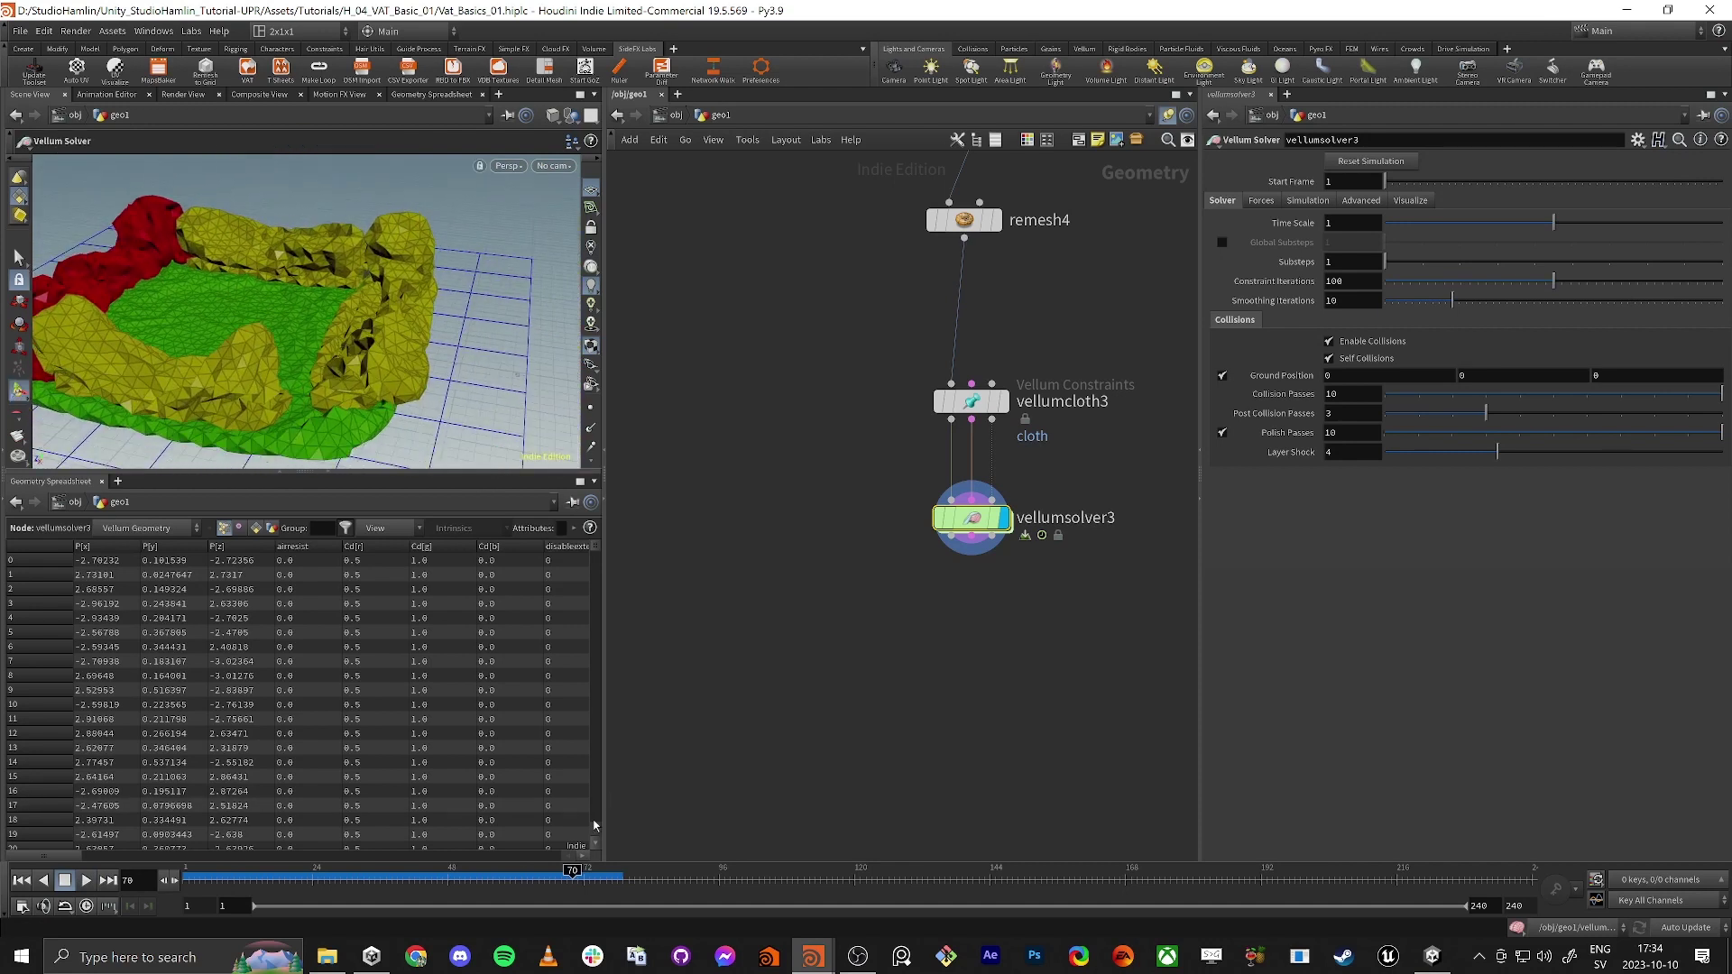
left_click_drag(572, 878, 184, 879)
Insert a Peak node between polybevel1 and remesh4 and display it.
middle_click_drag(831, 158, 932, 626)
middle_click_drag(959, 684, 812, 400)
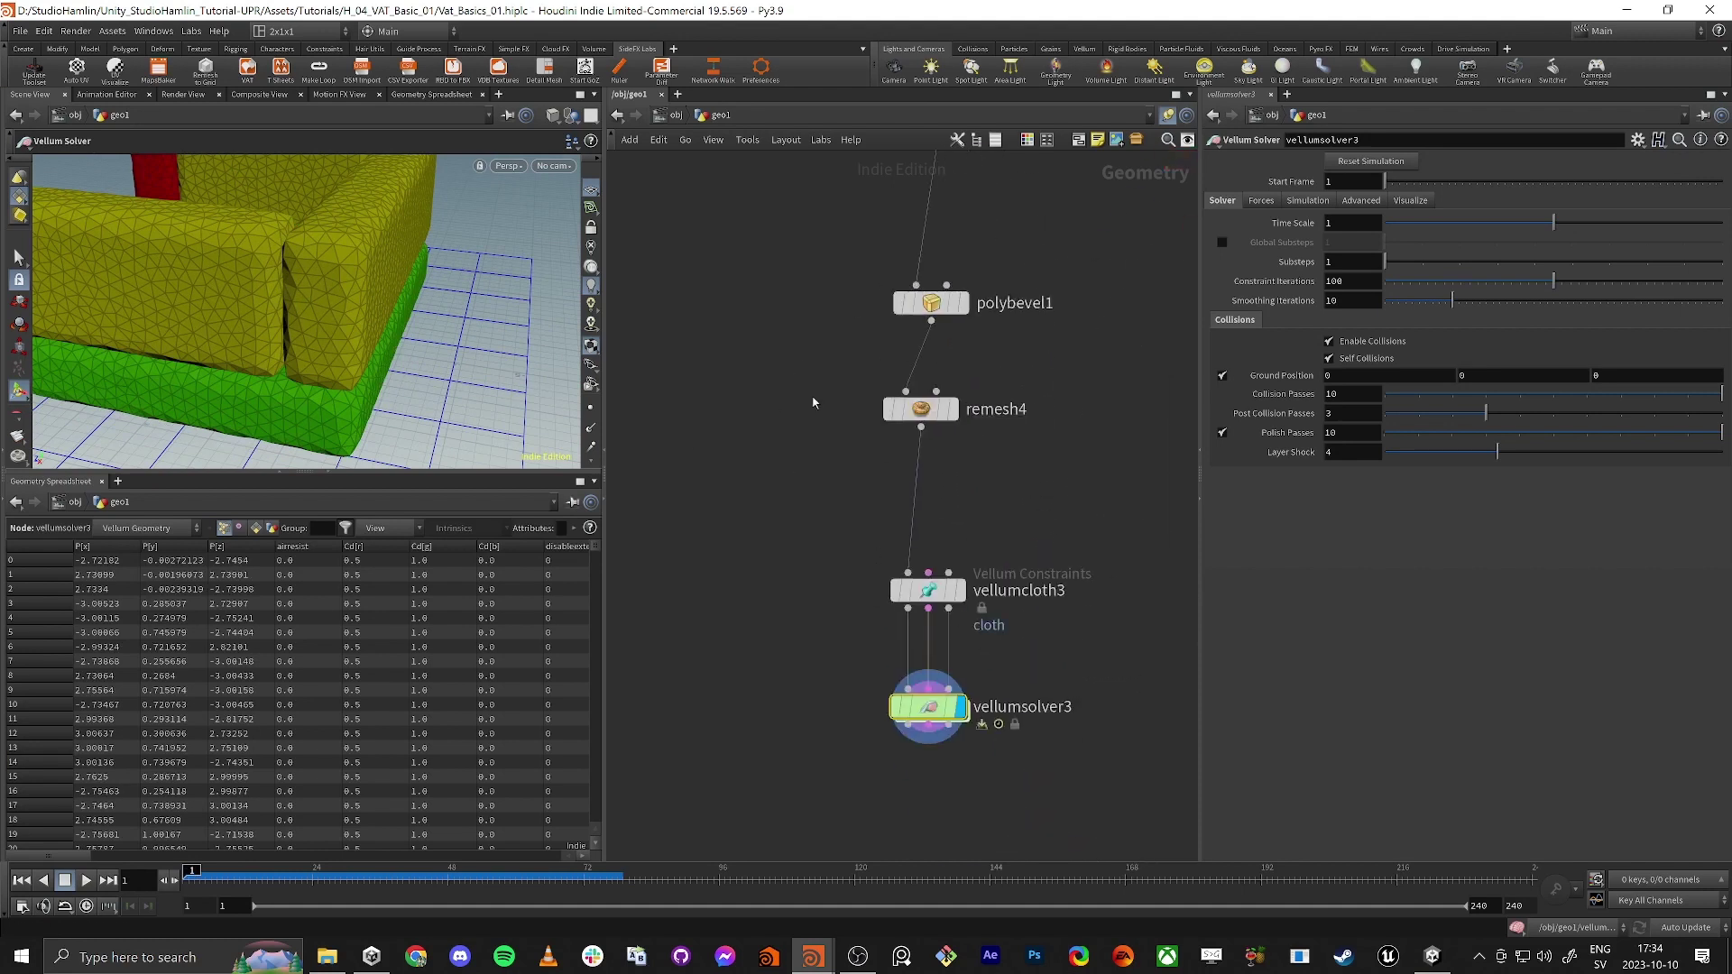
left_click_drag(831, 482, 1009, 381)
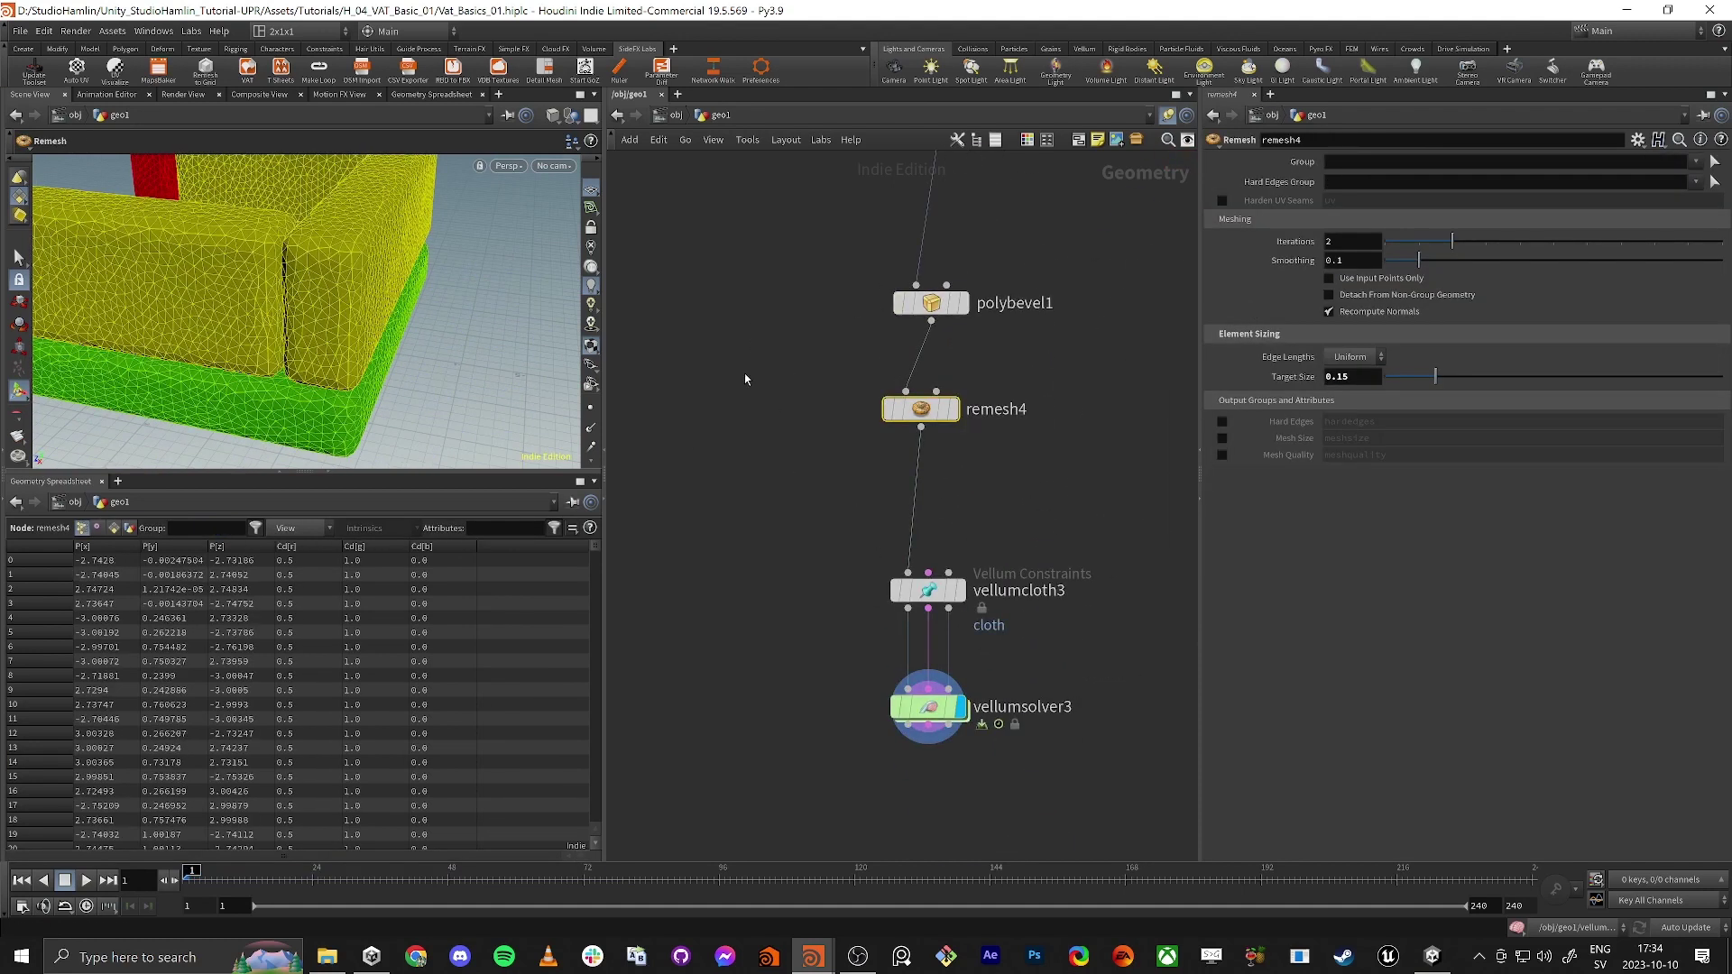
left_click_drag(289, 298, 232, 236, "alt")
middle_click_drag(806, 440, 842, 496)
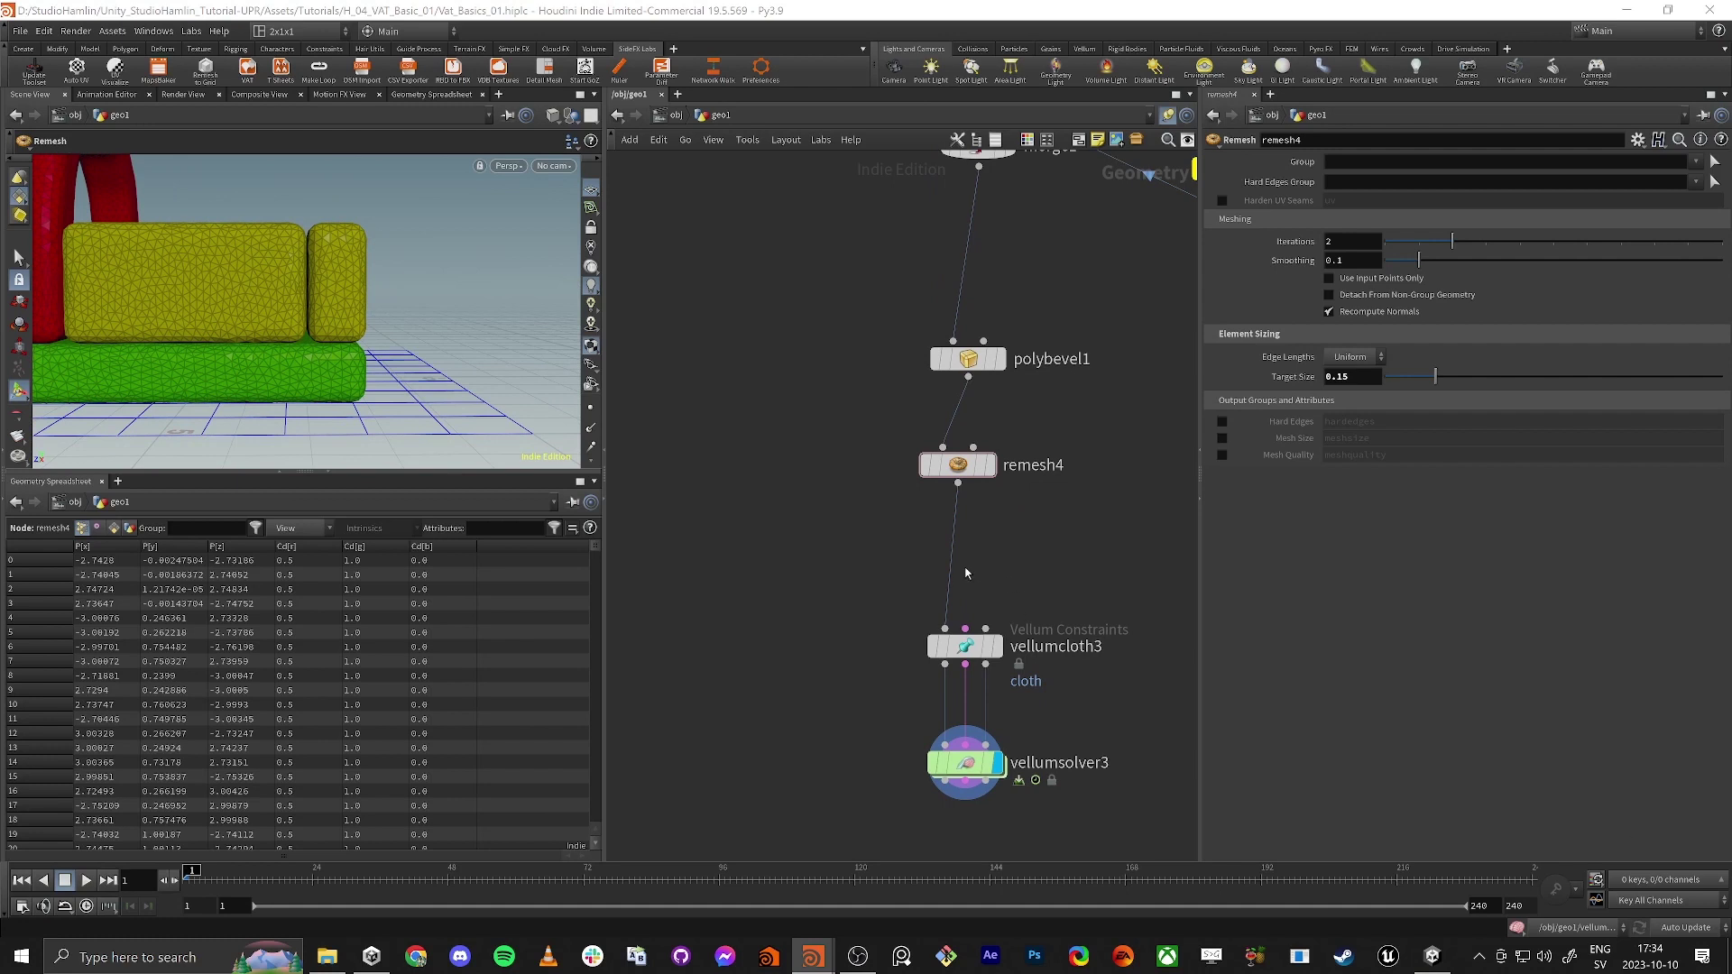
middle_click_drag(864, 268, 919, 557)
left_click_drag(1040, 632, 1033, 563)
key("Tab")
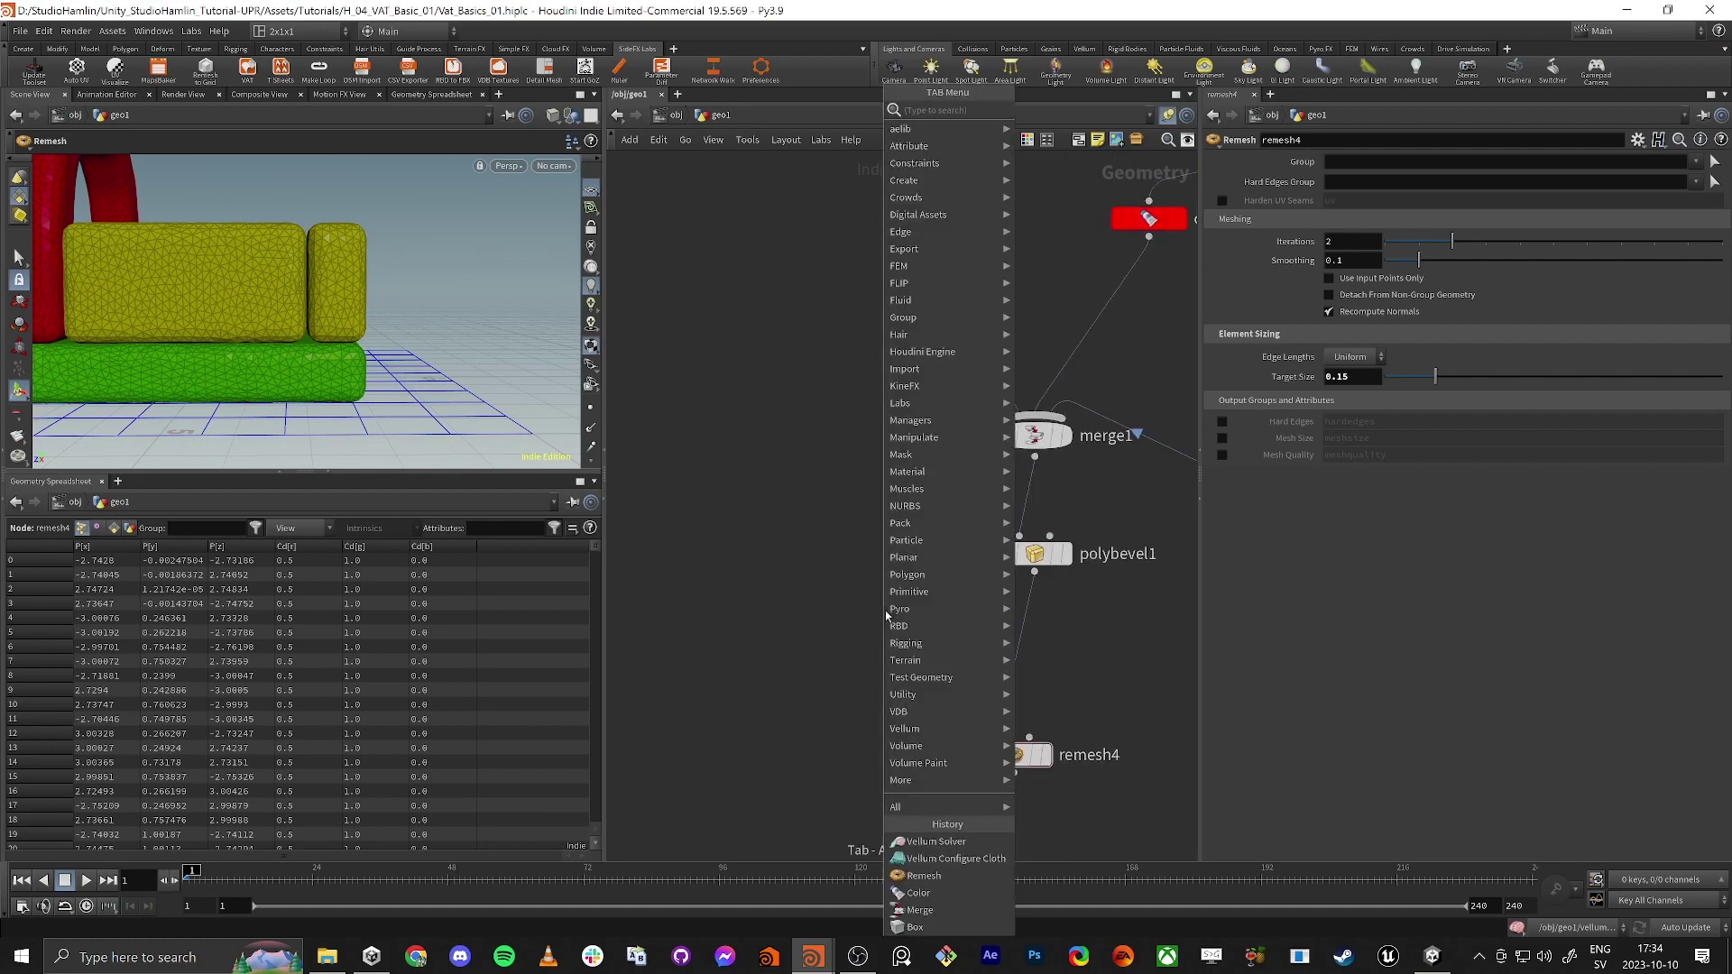
type("fuse")
key("Return")
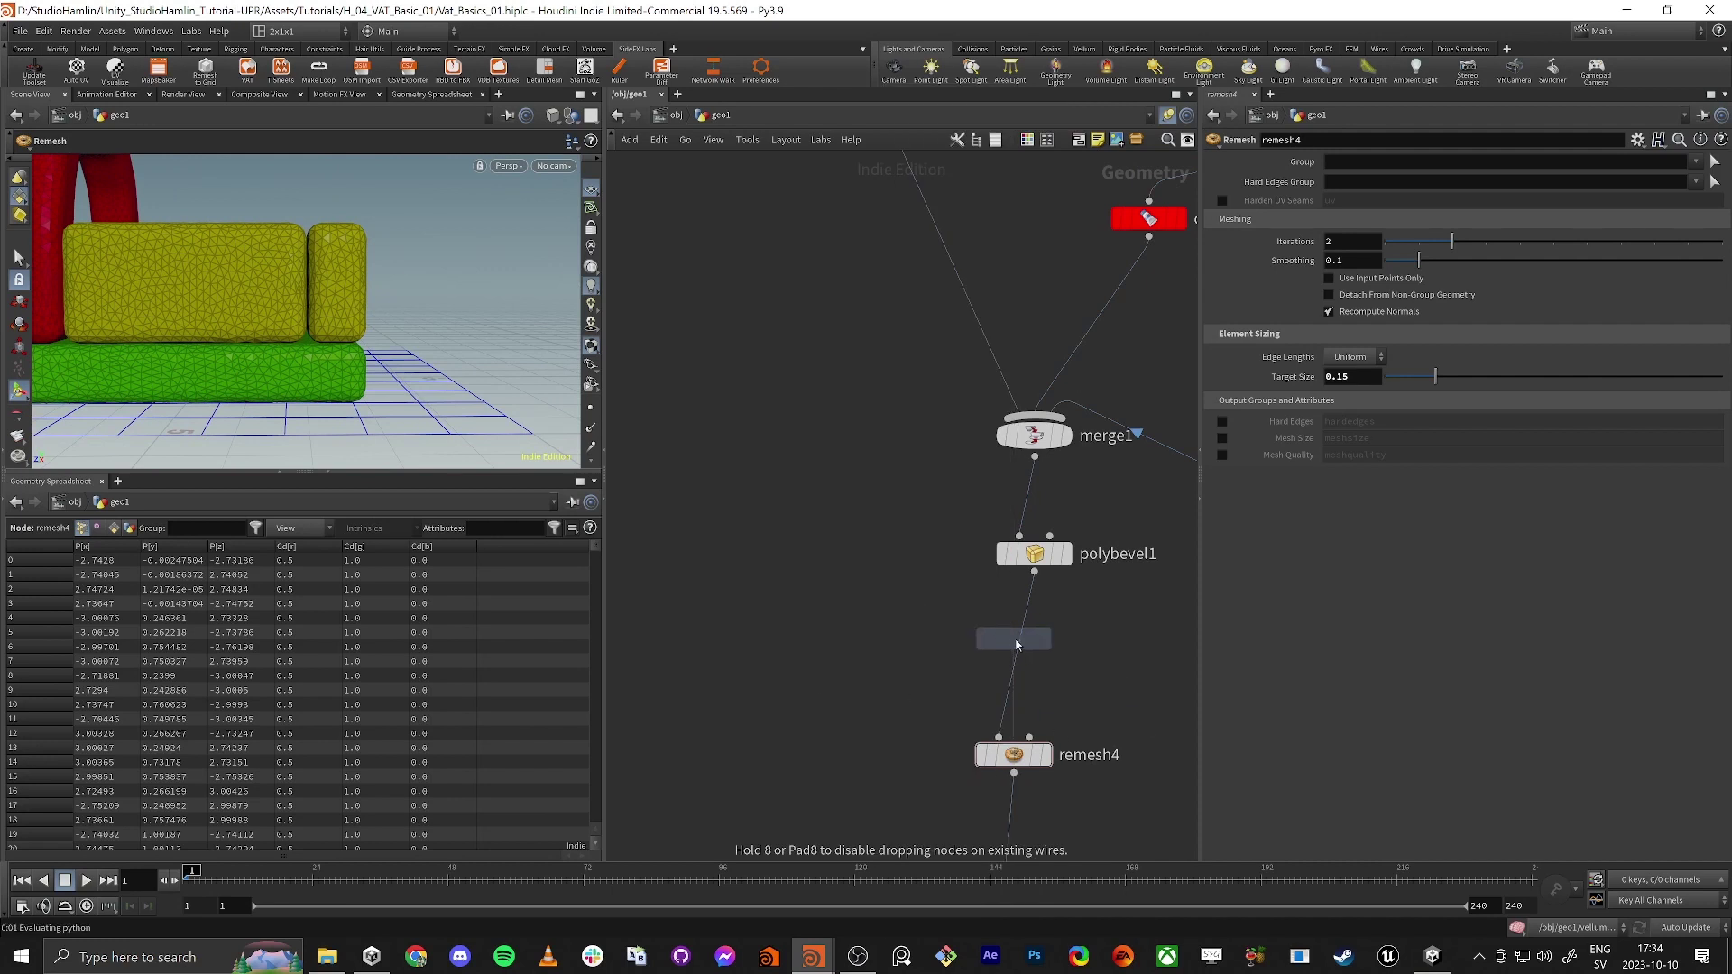
left_click(1016, 646)
left_click(1047, 644)
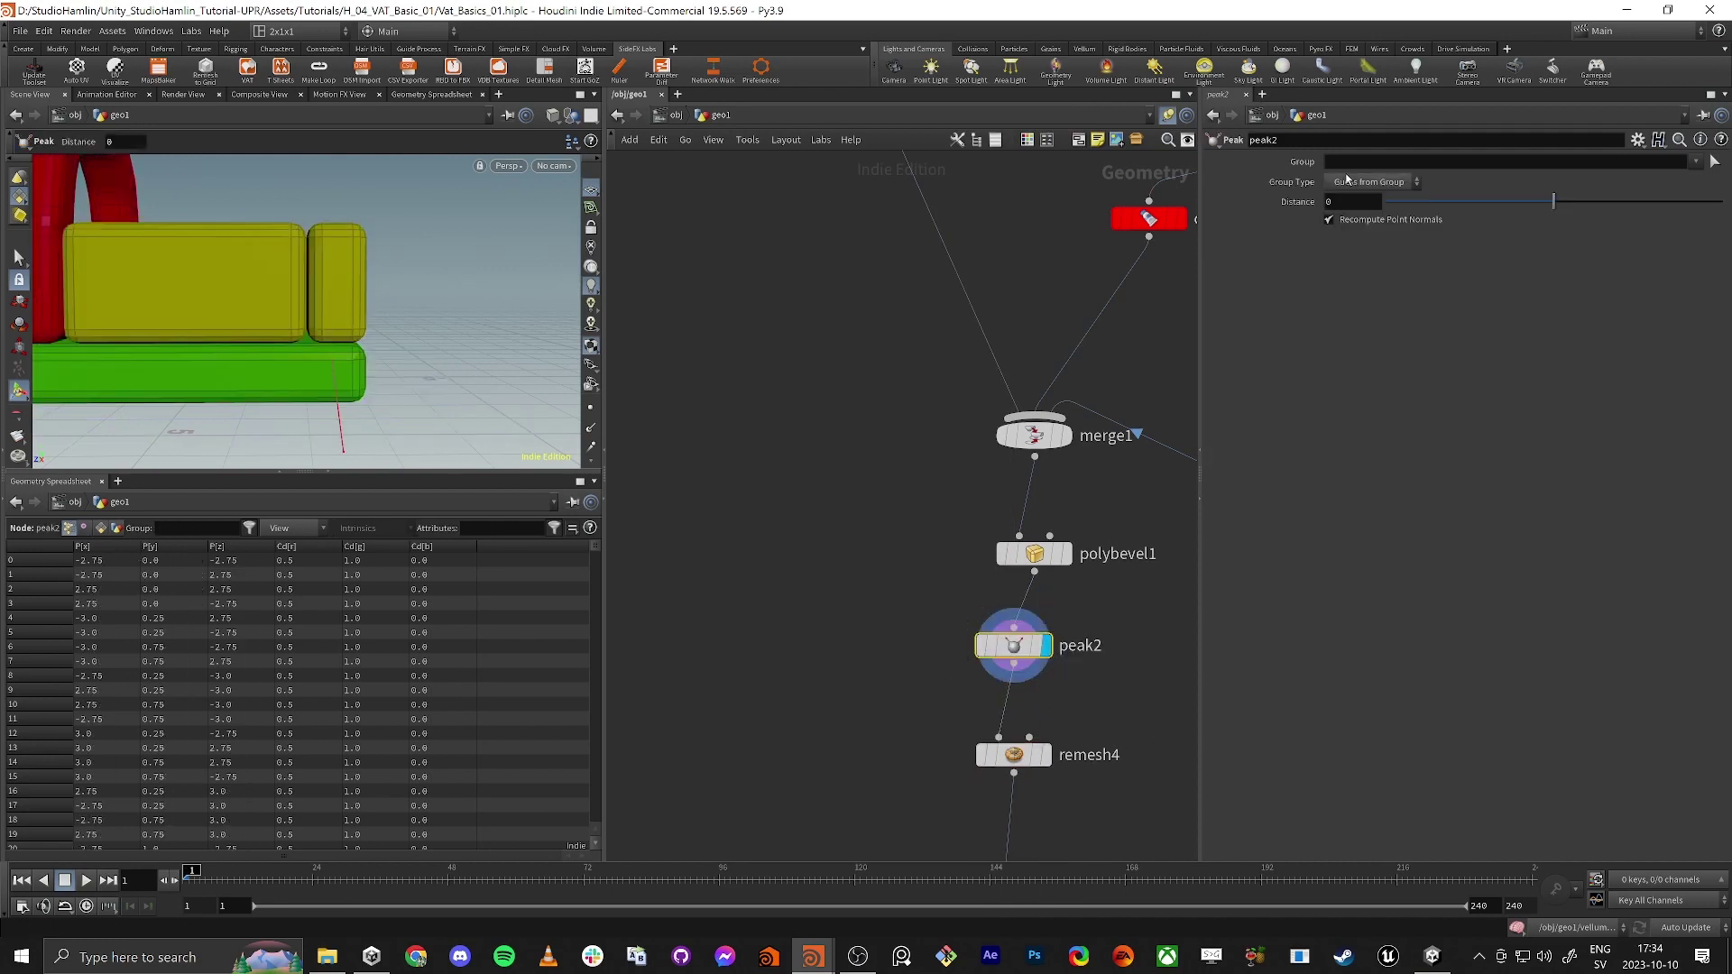
Set the Distance of peak2 to 0.056 and check the gaps between the inflated wall blocks.
middle_click_drag(1342, 202, 1507, 257)
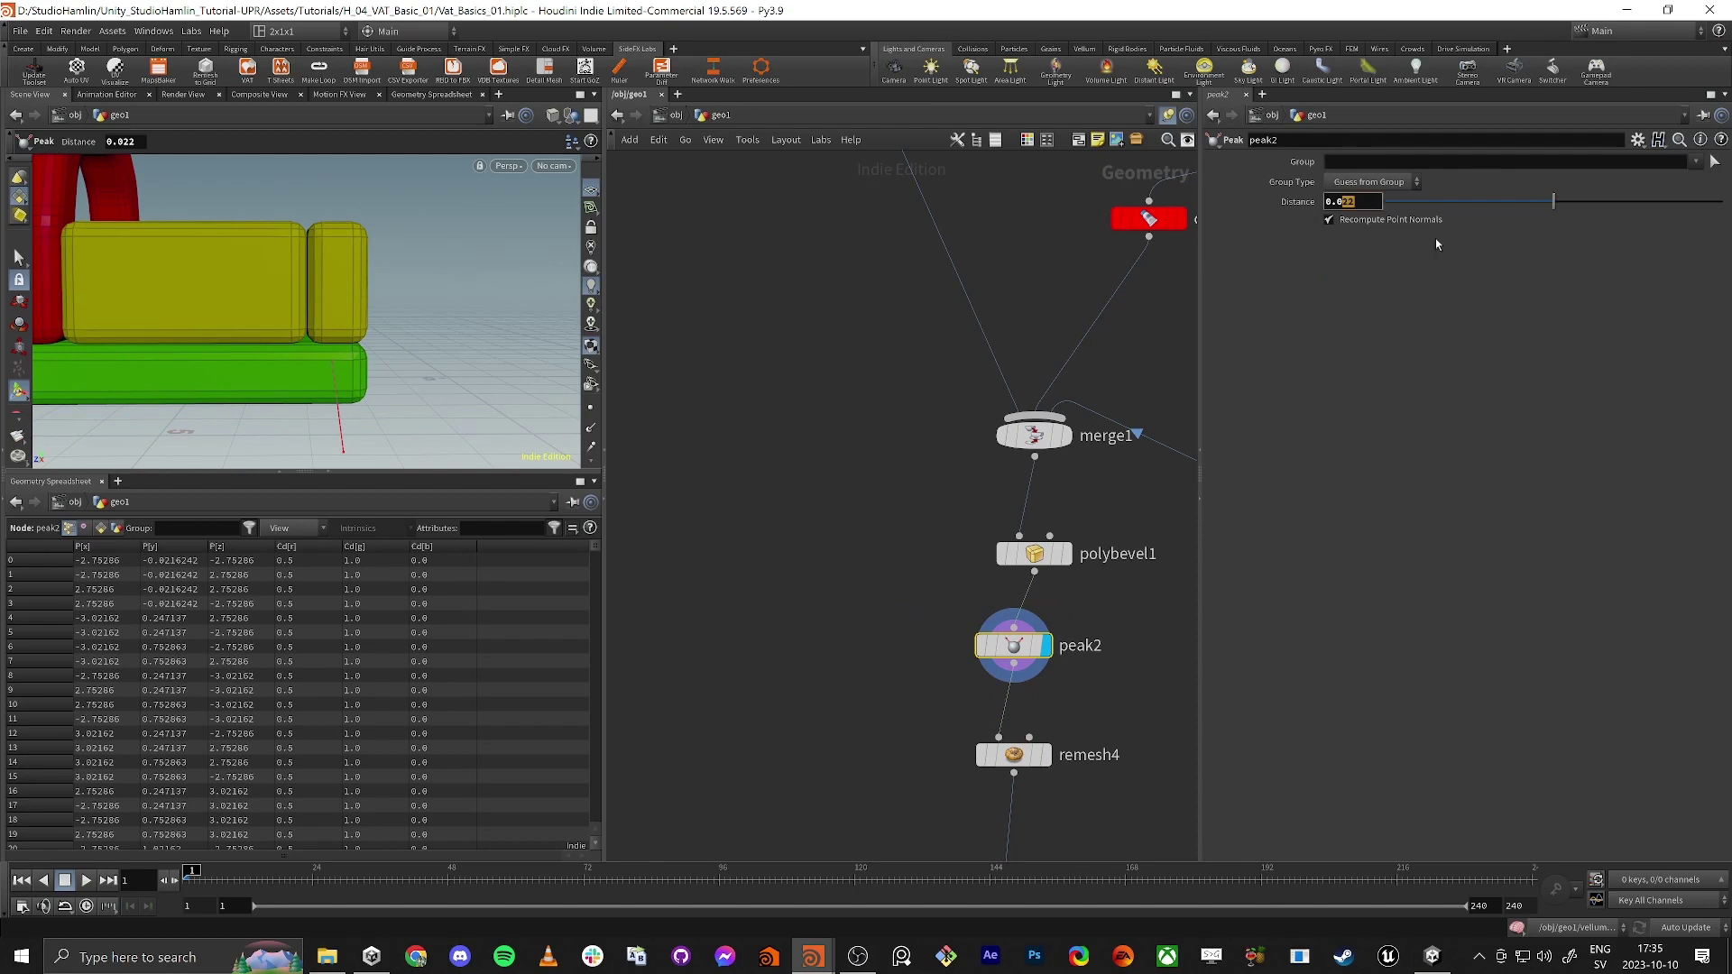
key("BackSpace")
type("1")
key("Return")
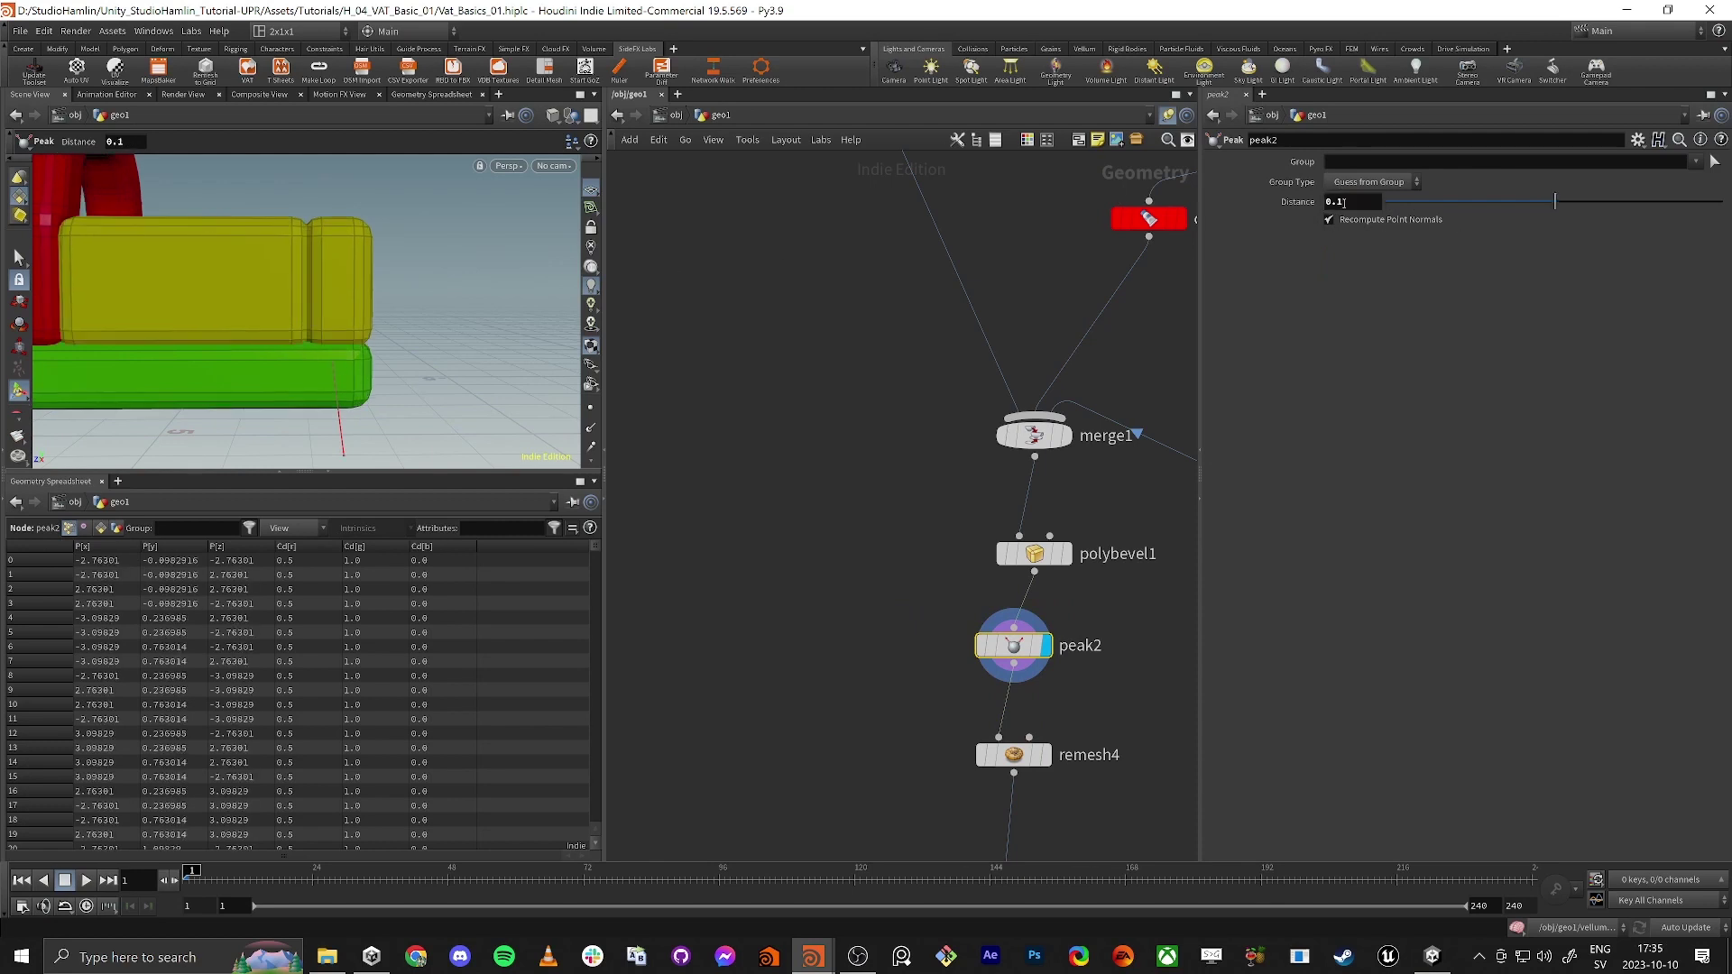
middle_click_drag(1344, 202, 919, 289)
left_click_drag(261, 302, 127, 328, "alt")
scroll(368, 243, "up", 3)
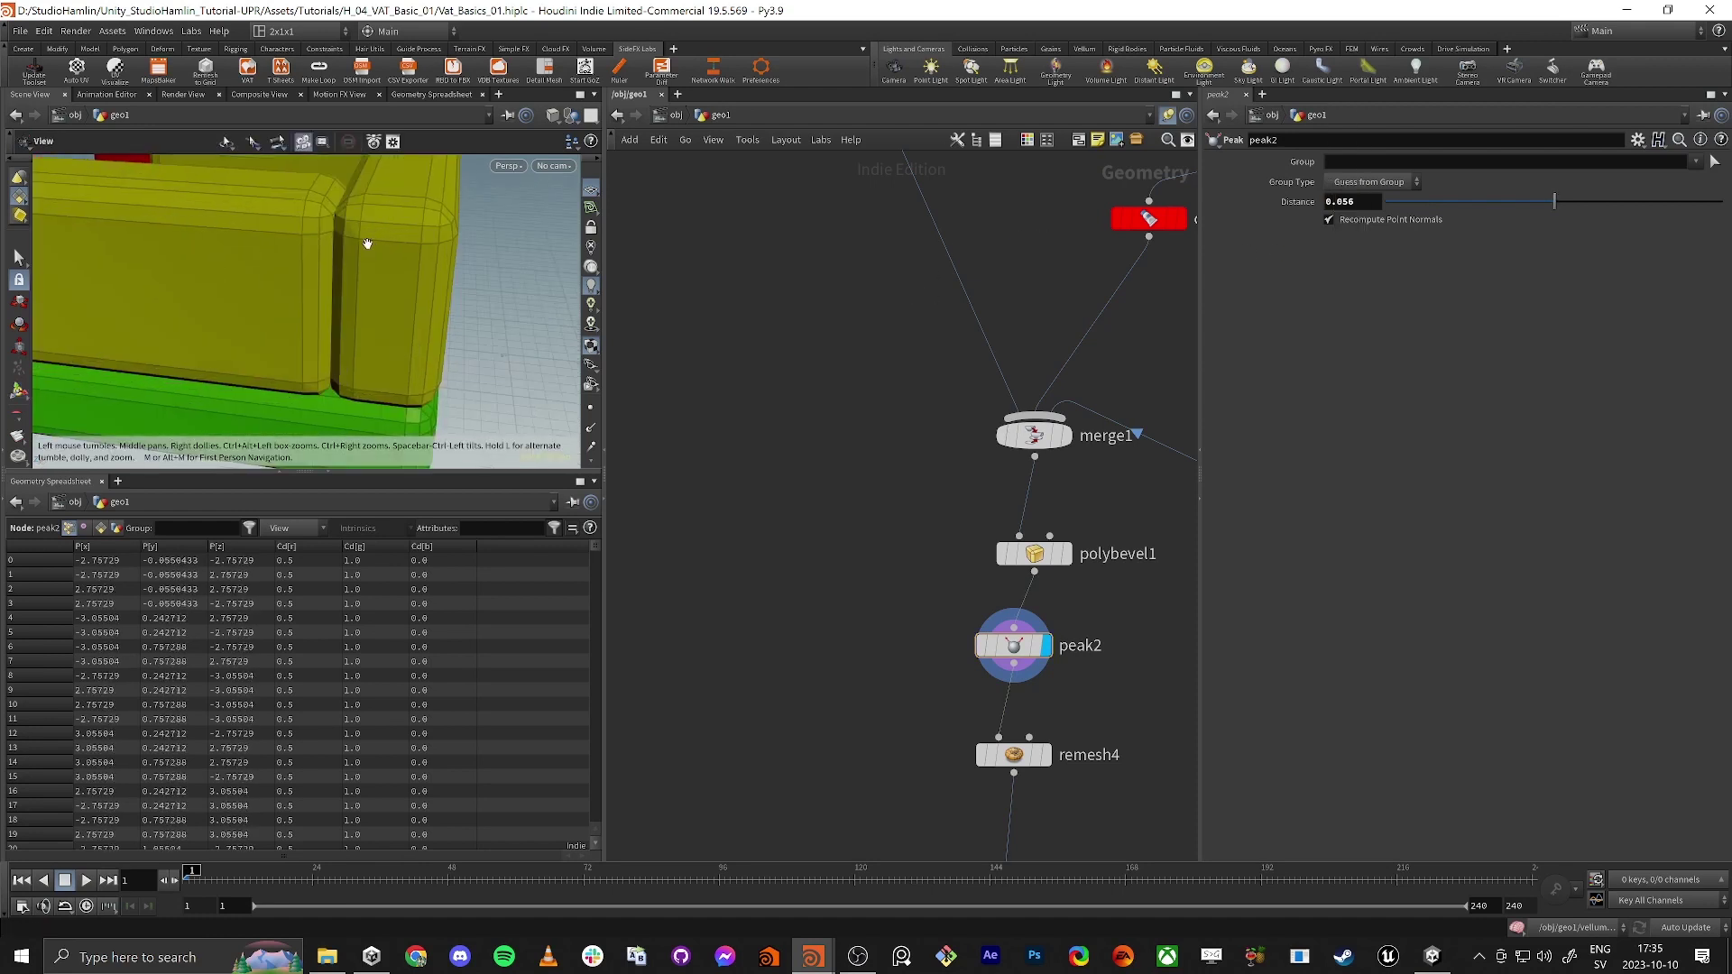
left_click_drag(367, 244, 322, 220, "alt")
Display remesh4 to check the remeshed surface, and switch the display back to vellumsolver3.
middle_click_drag(755, 541, 748, 382)
middle_click_drag(922, 632, 875, 484)
left_click(996, 451)
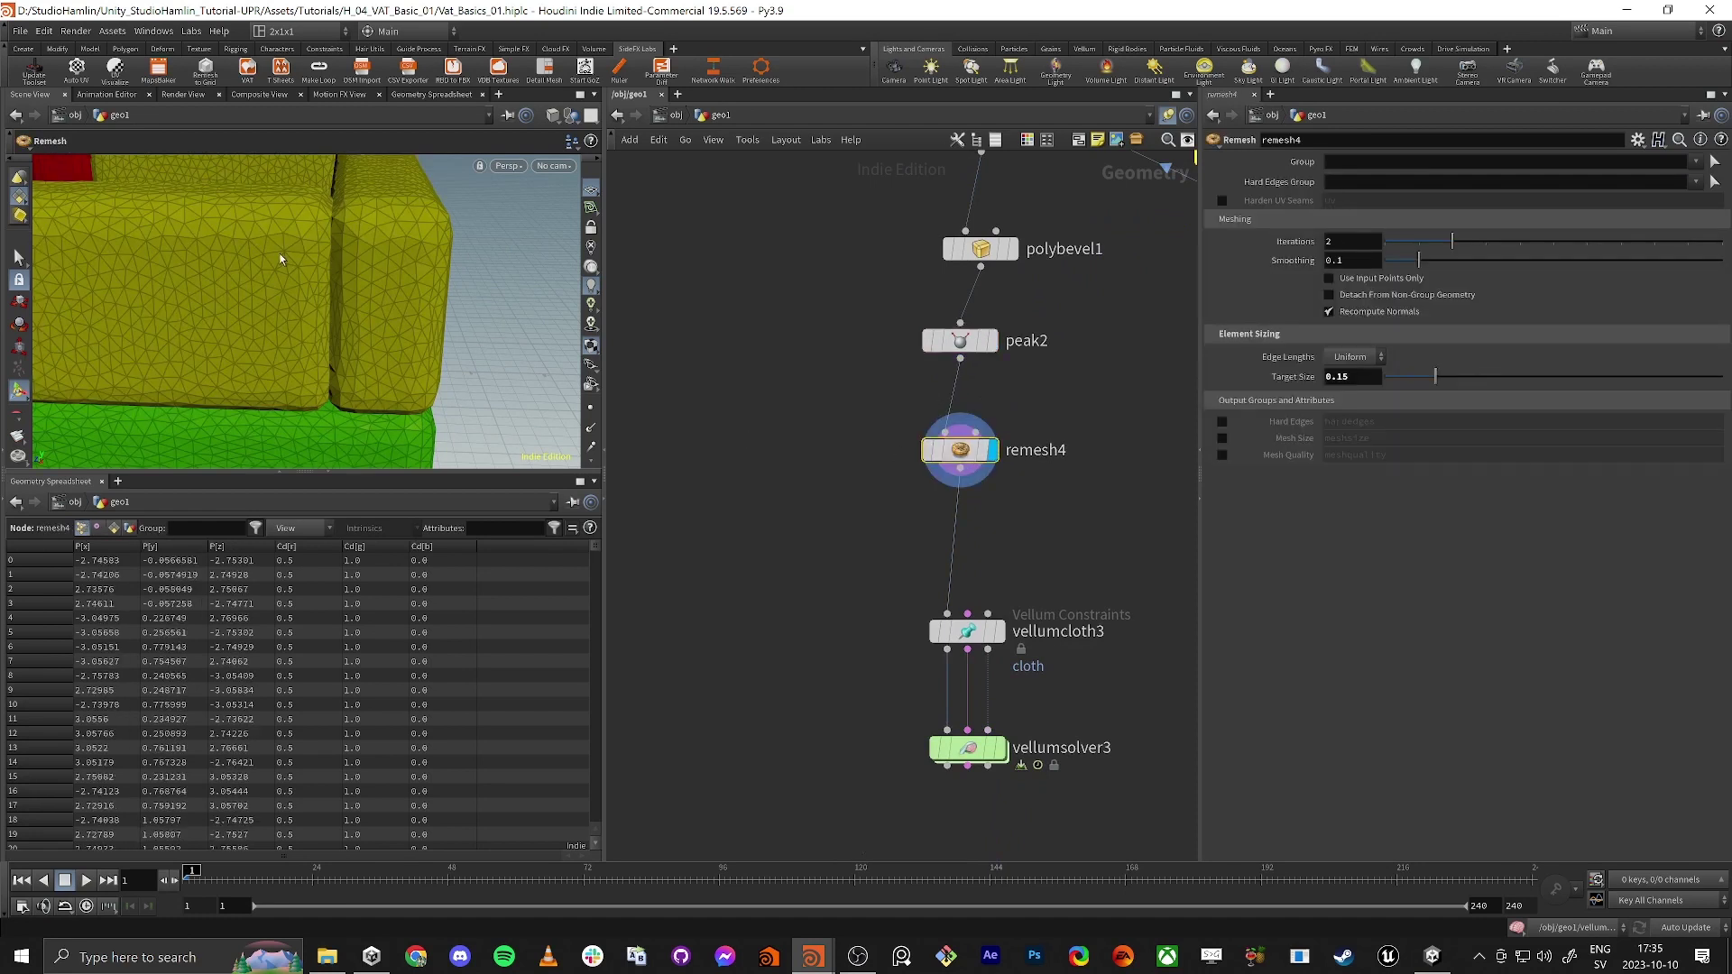
middle_click_drag(784, 629, 808, 459)
left_click(1025, 579)
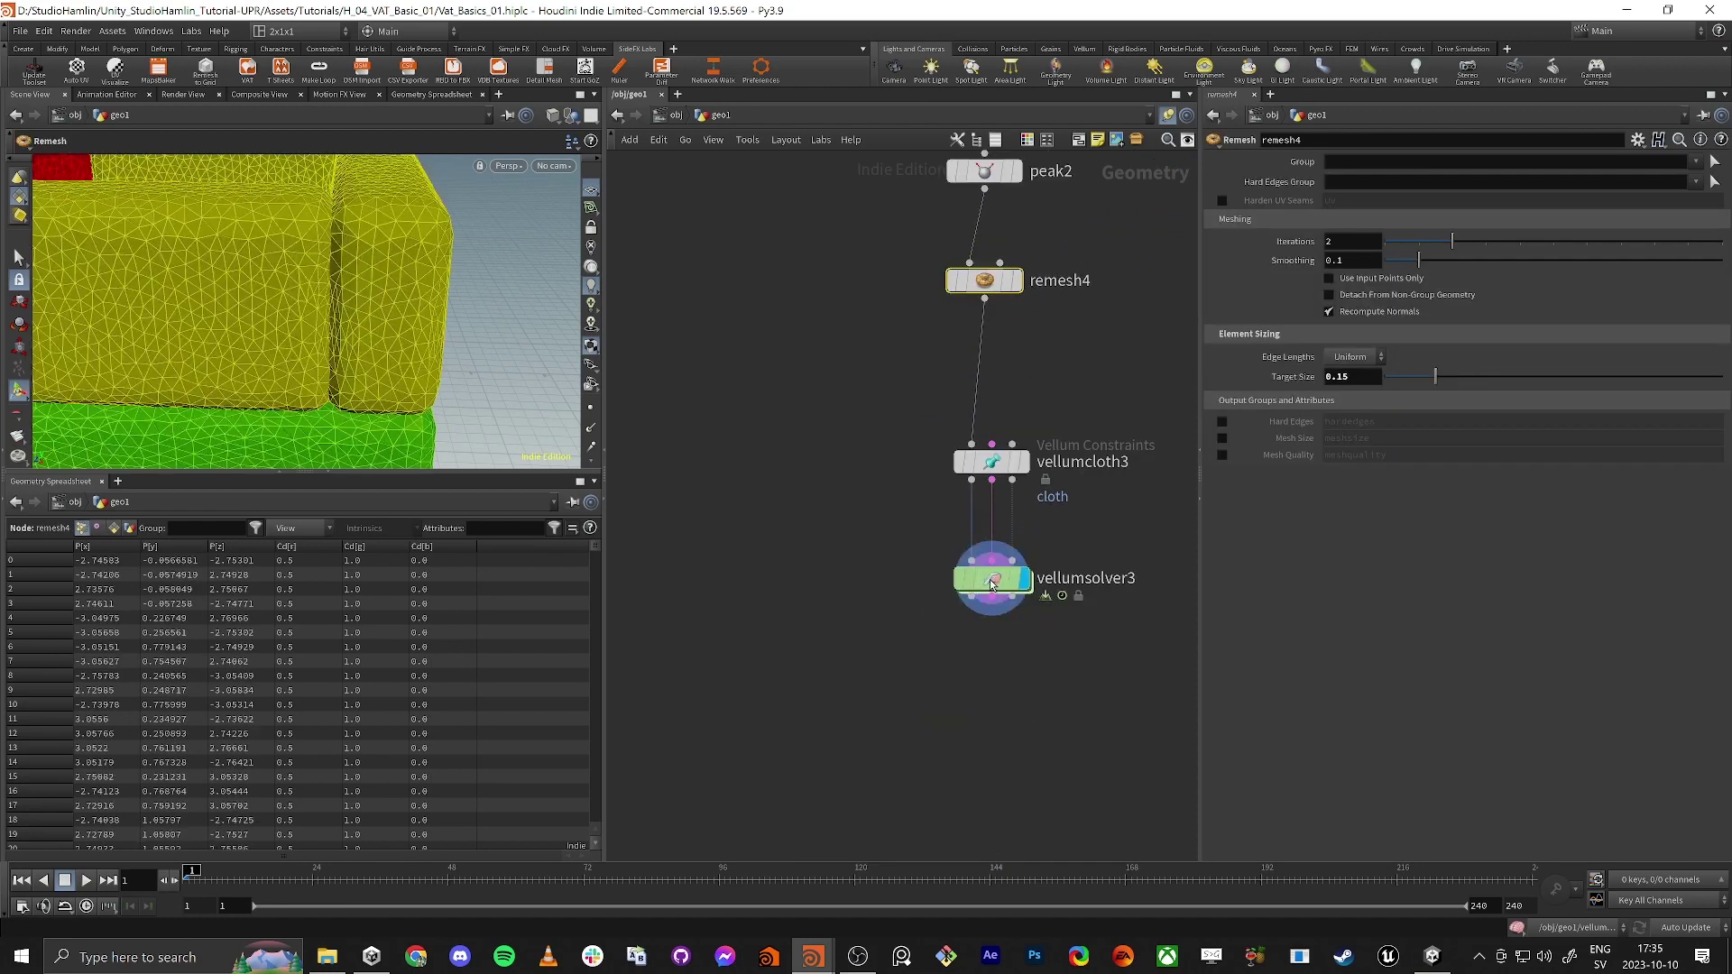
Play the simulation of the inflated mesh, return to frame 1 and view the tower from the arch side.
scroll(159, 317, "down", 4)
left_click_drag(159, 317, 212, 339, "alt")
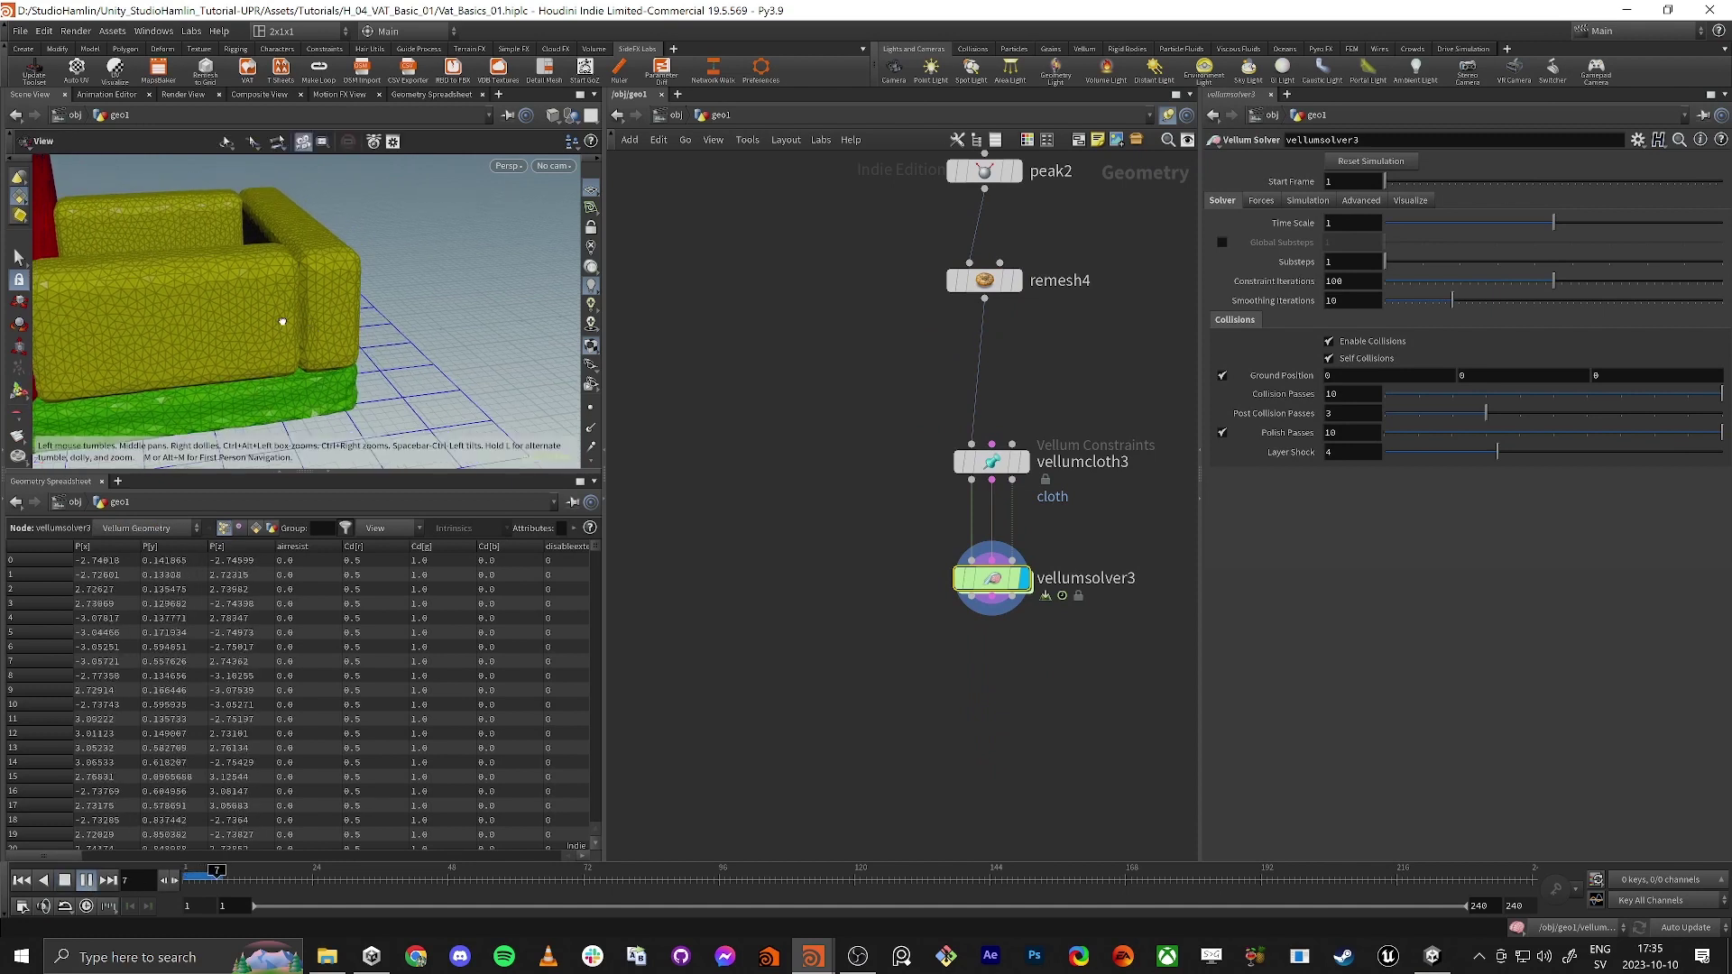
scroll(283, 321, "down", 3)
left_click_drag(283, 322, 309, 331, "alt")
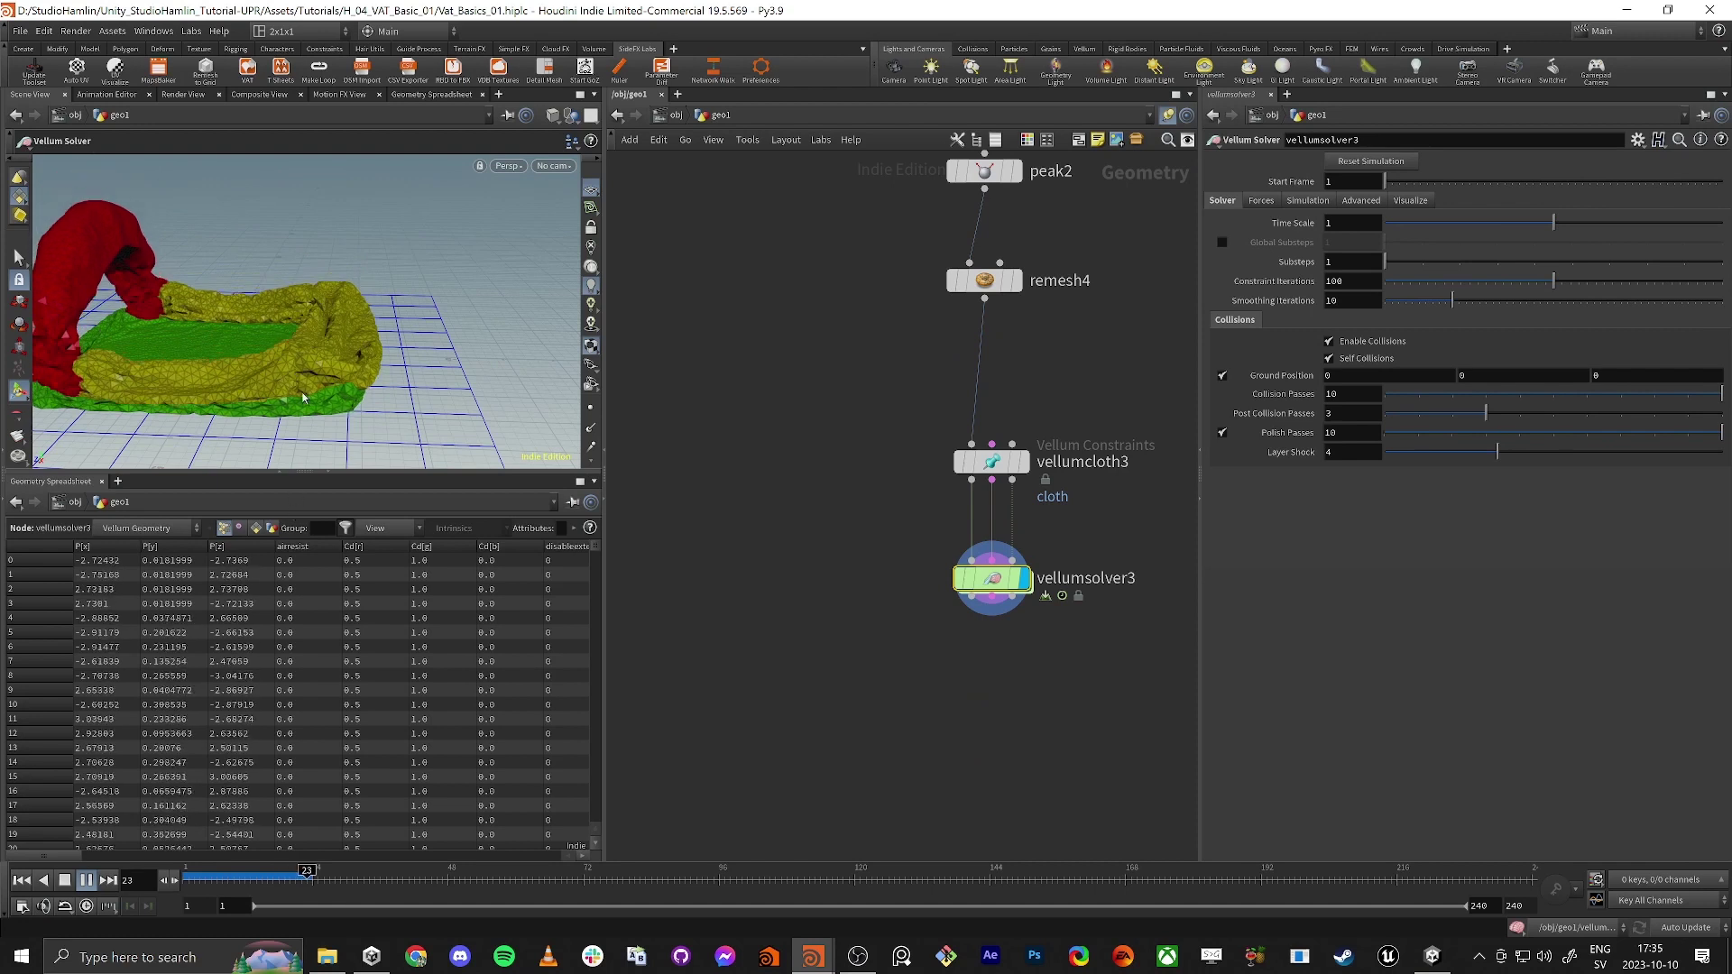
left_click_drag(187, 874, 185, 873)
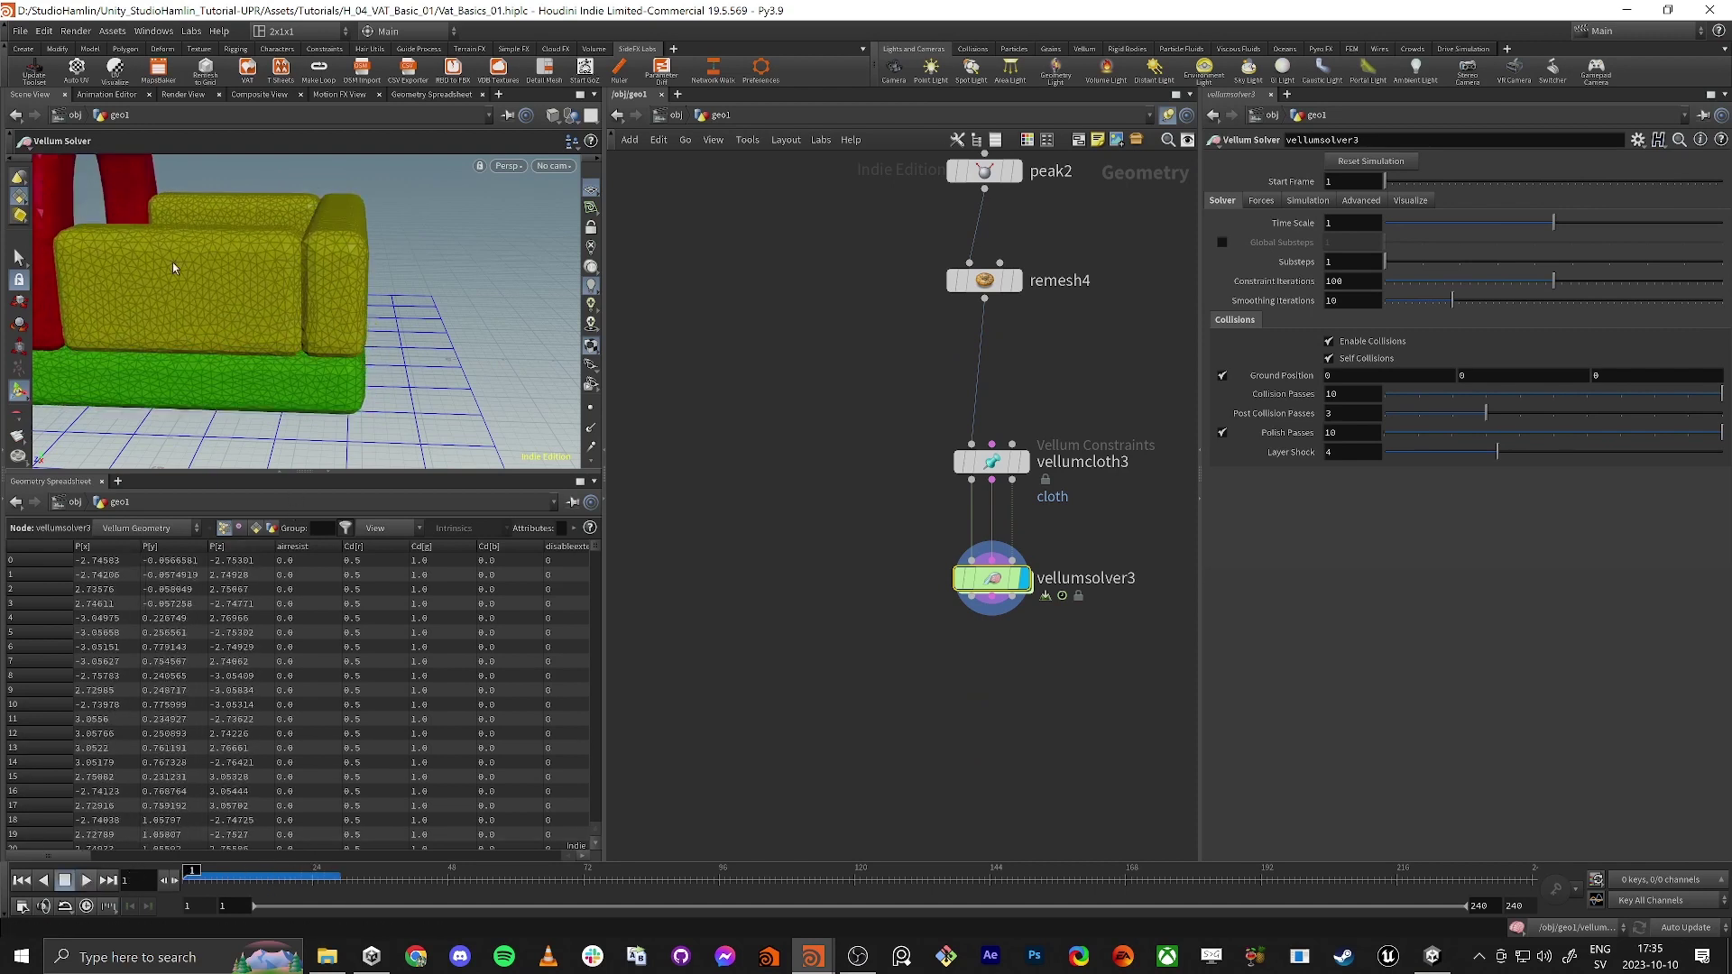
left_click_drag(171, 262, 351, 339, "alt")
scroll(159, 274, "down", 5)
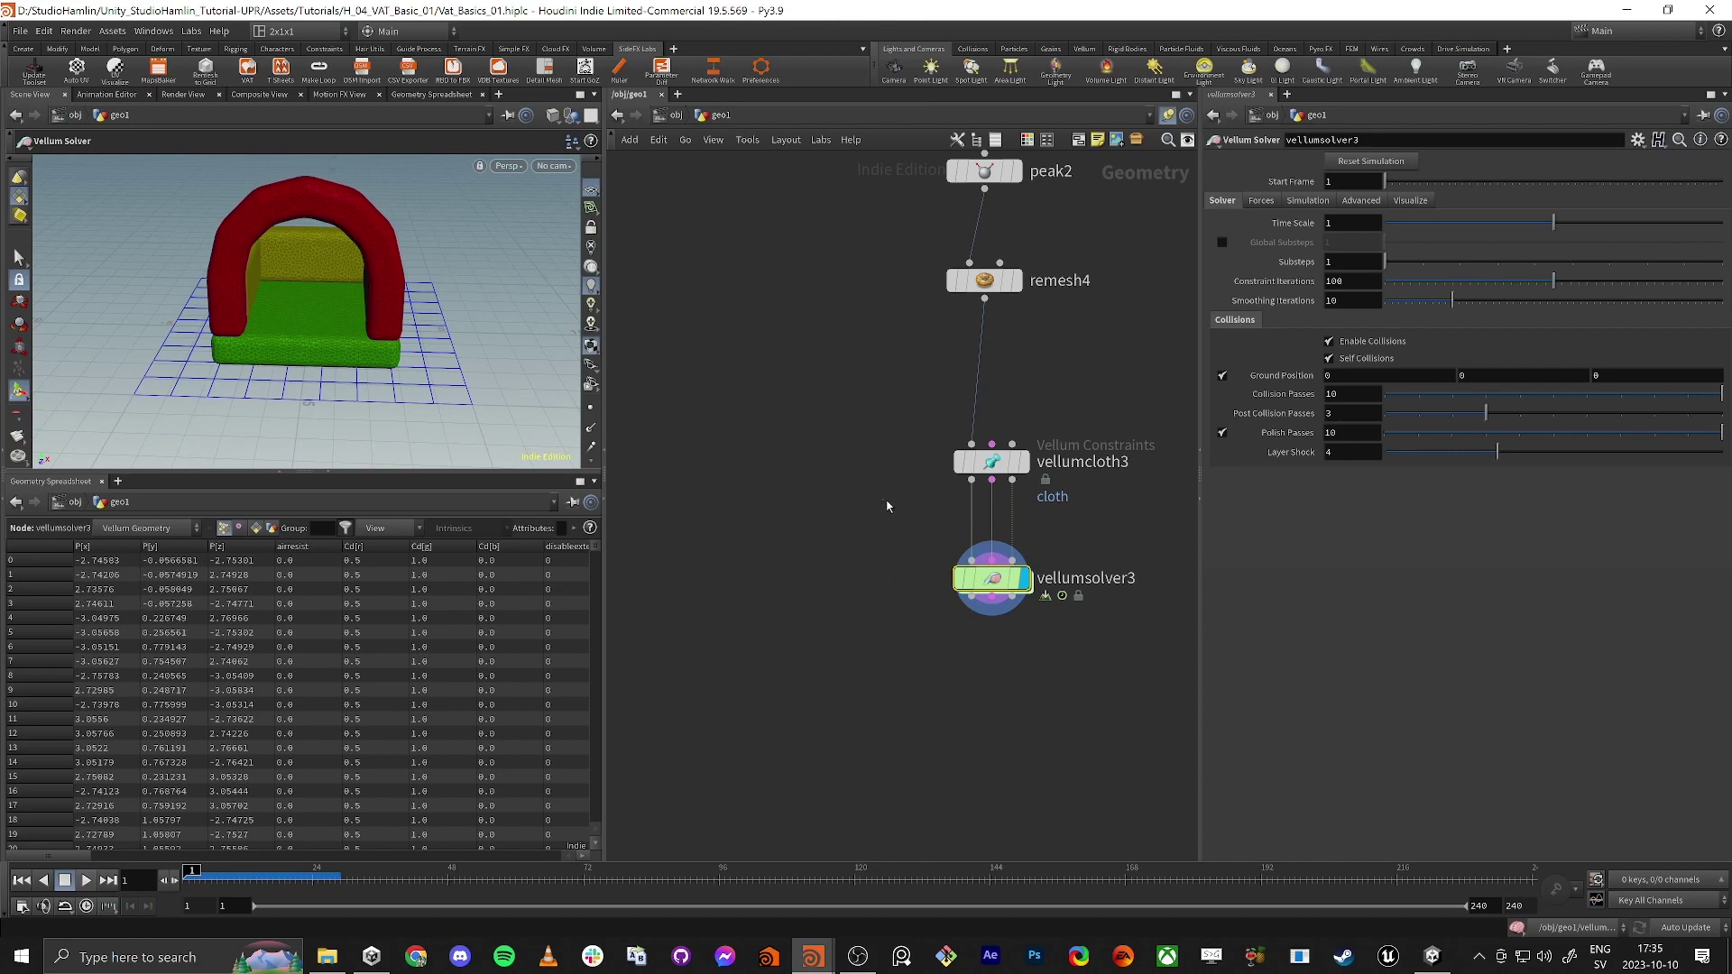
Set both the Stretch Stiffness and the Bend Stiffness of vellumcloth3 to 100.
left_click(1019, 461)
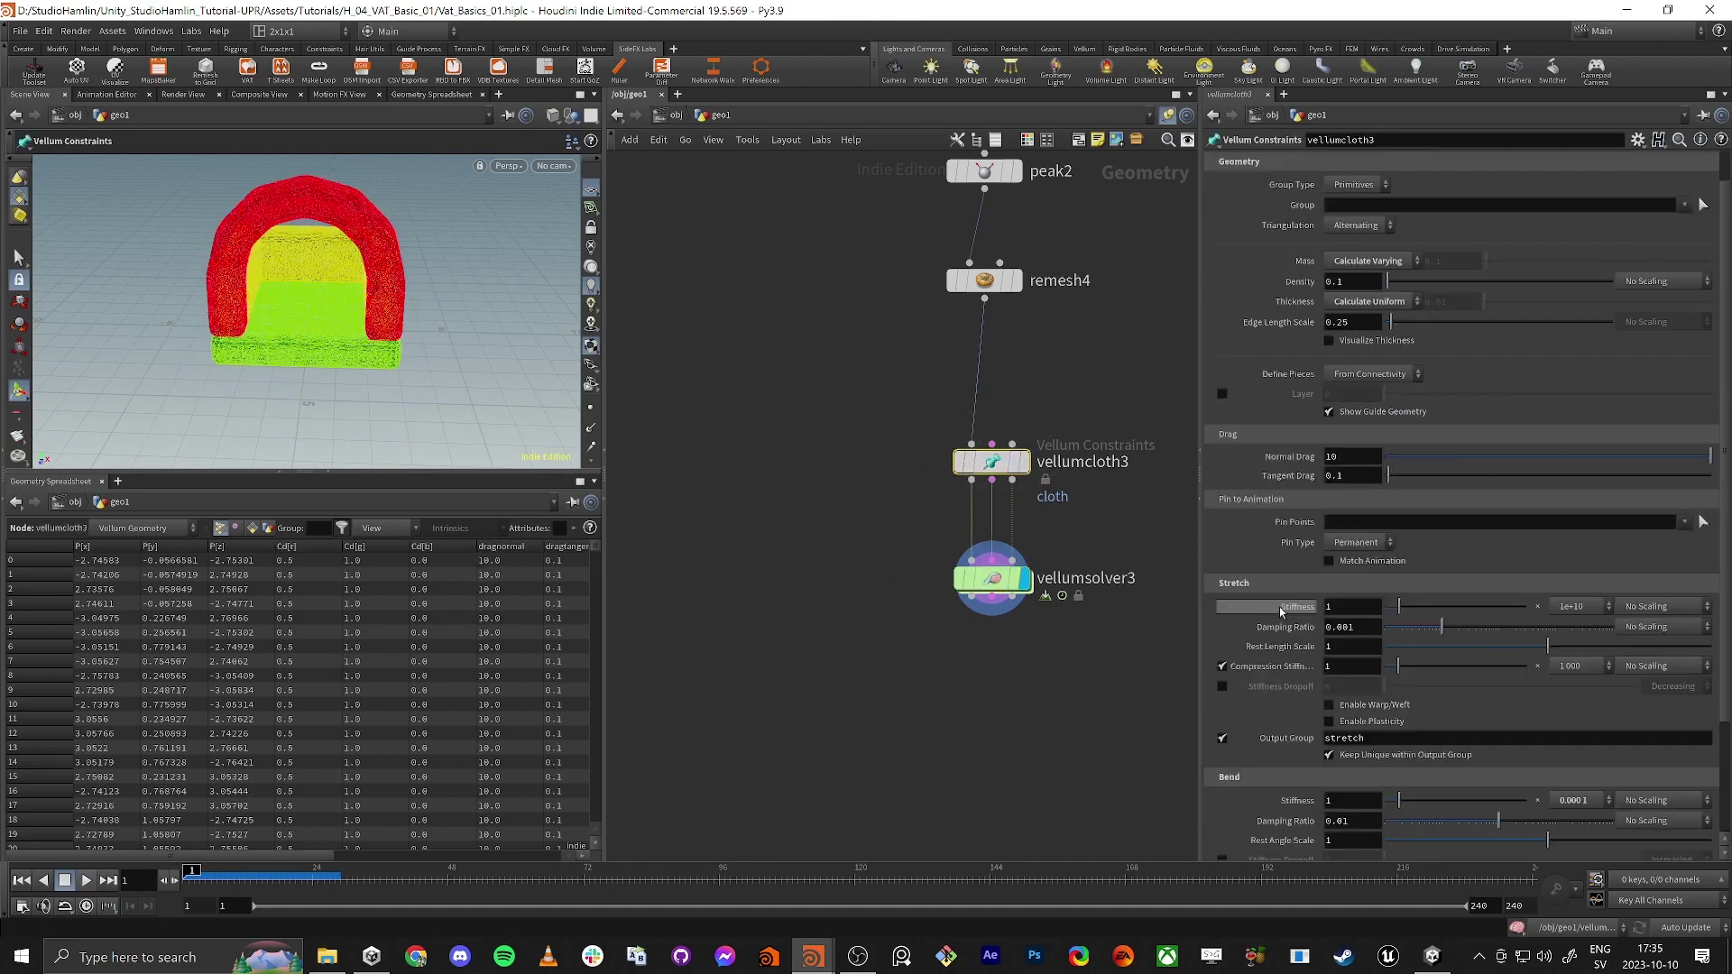
scroll(1246, 674, "down", 3)
scroll(1245, 675, "down", 1)
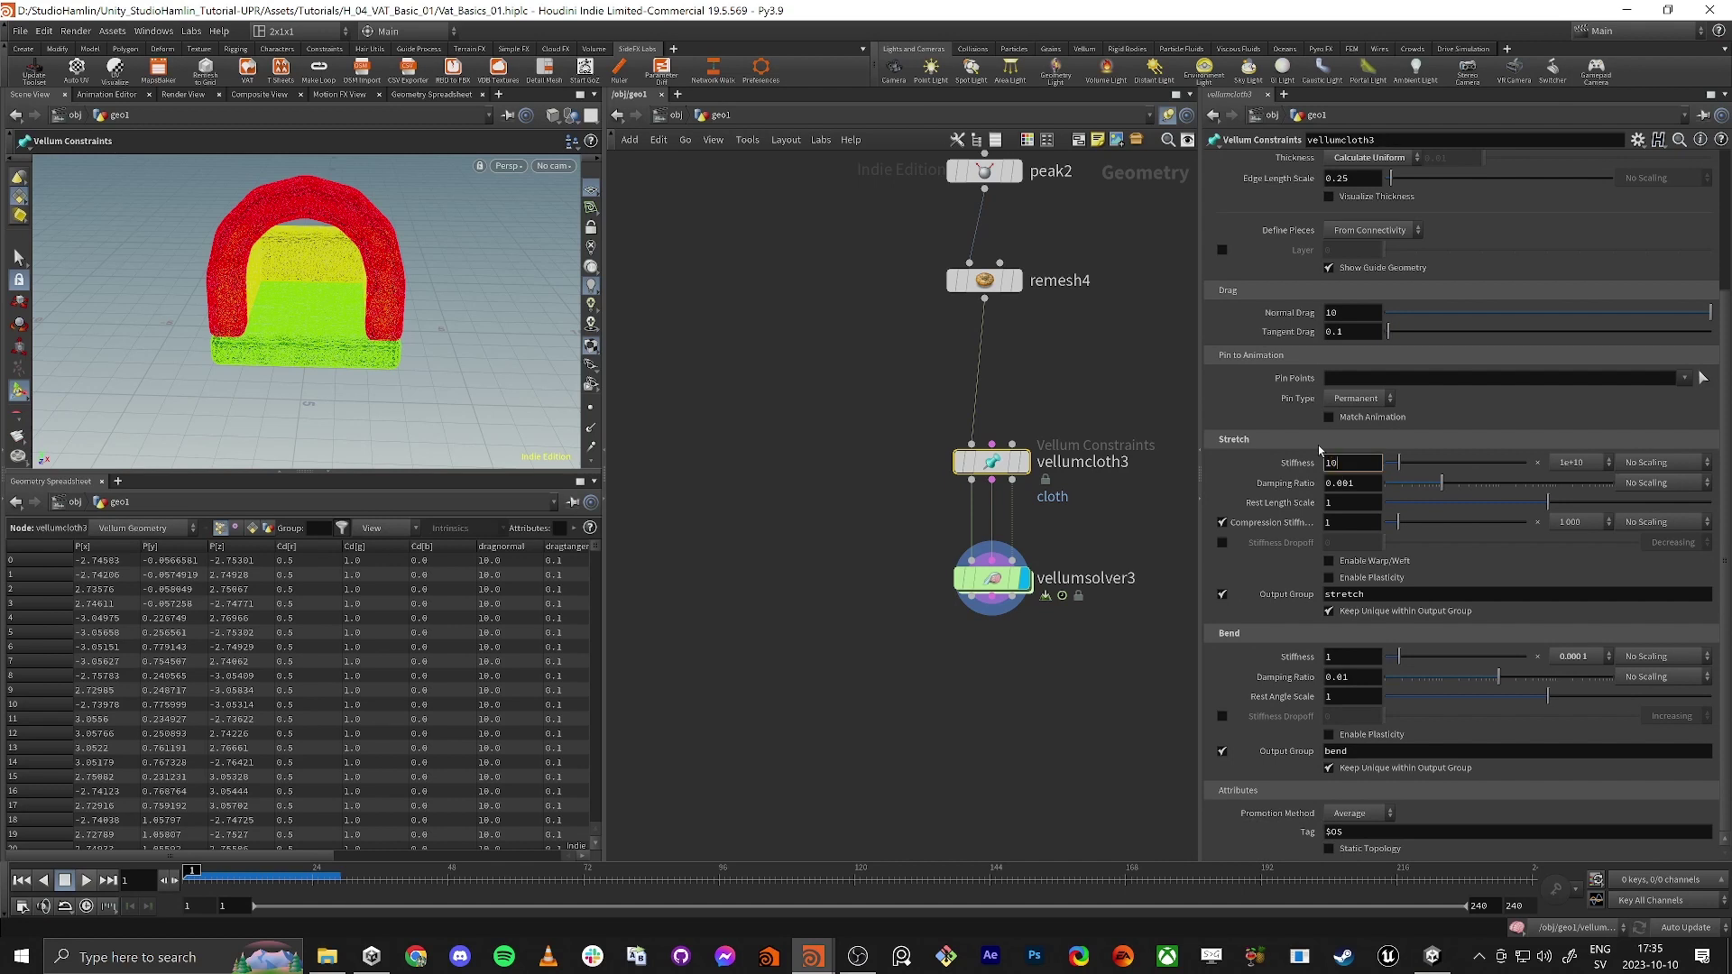
left_click(1364, 665)
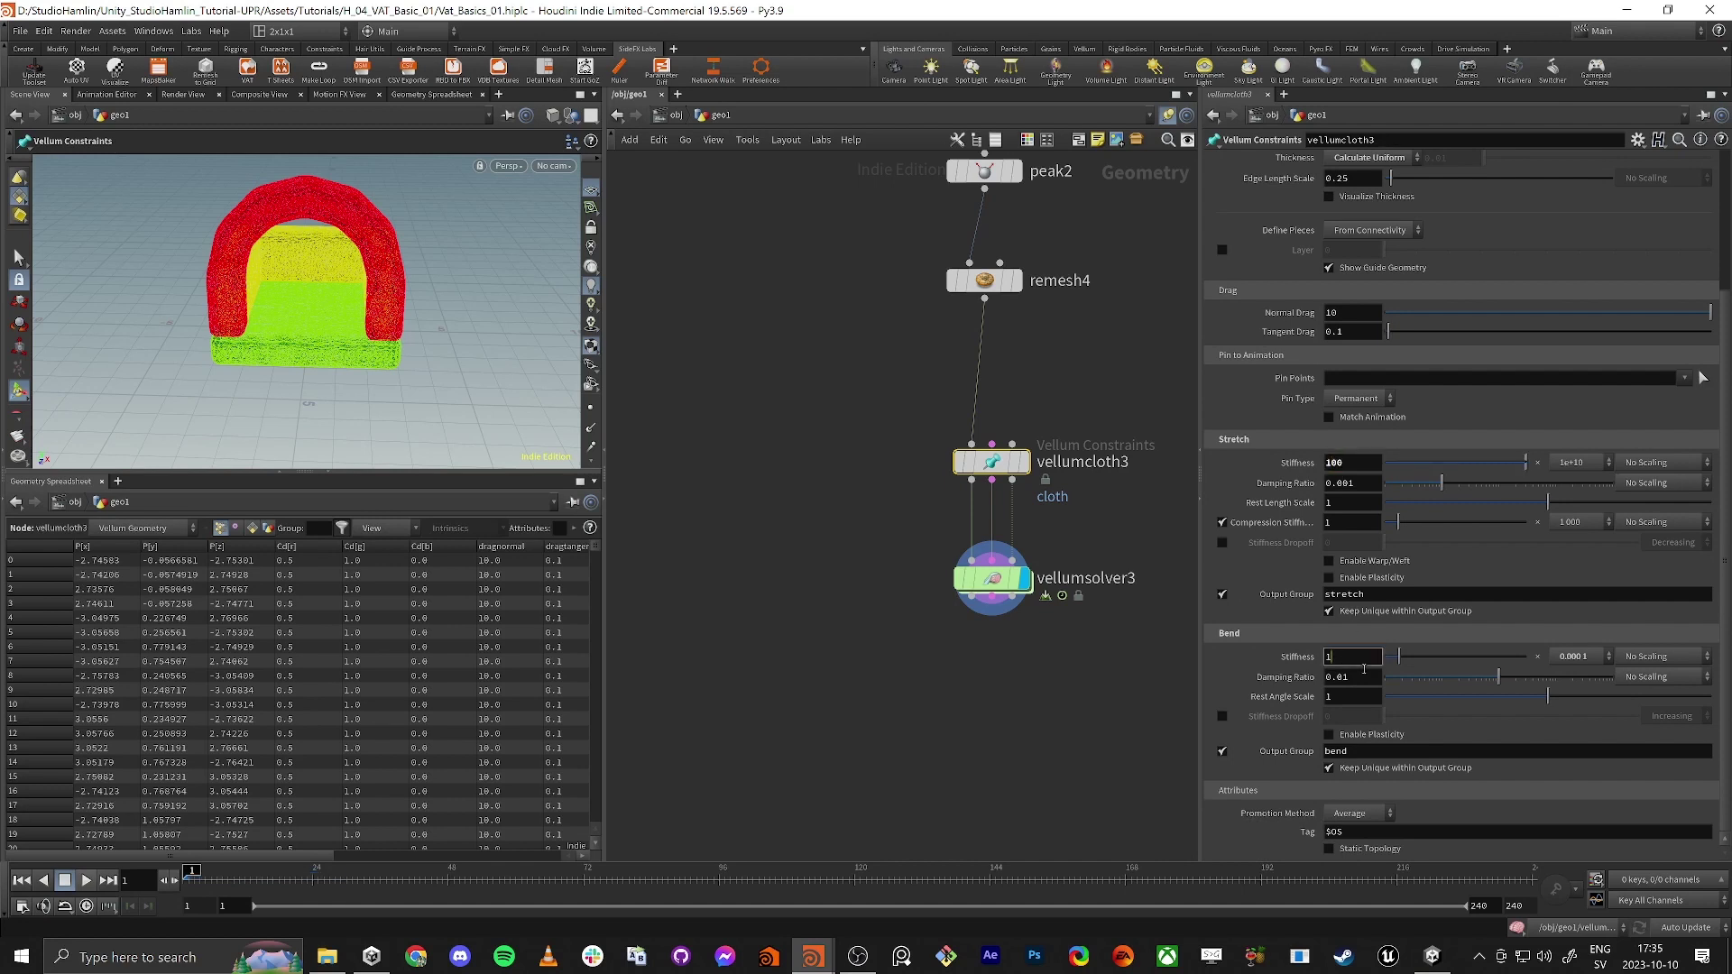
type("00")
key("Tab")
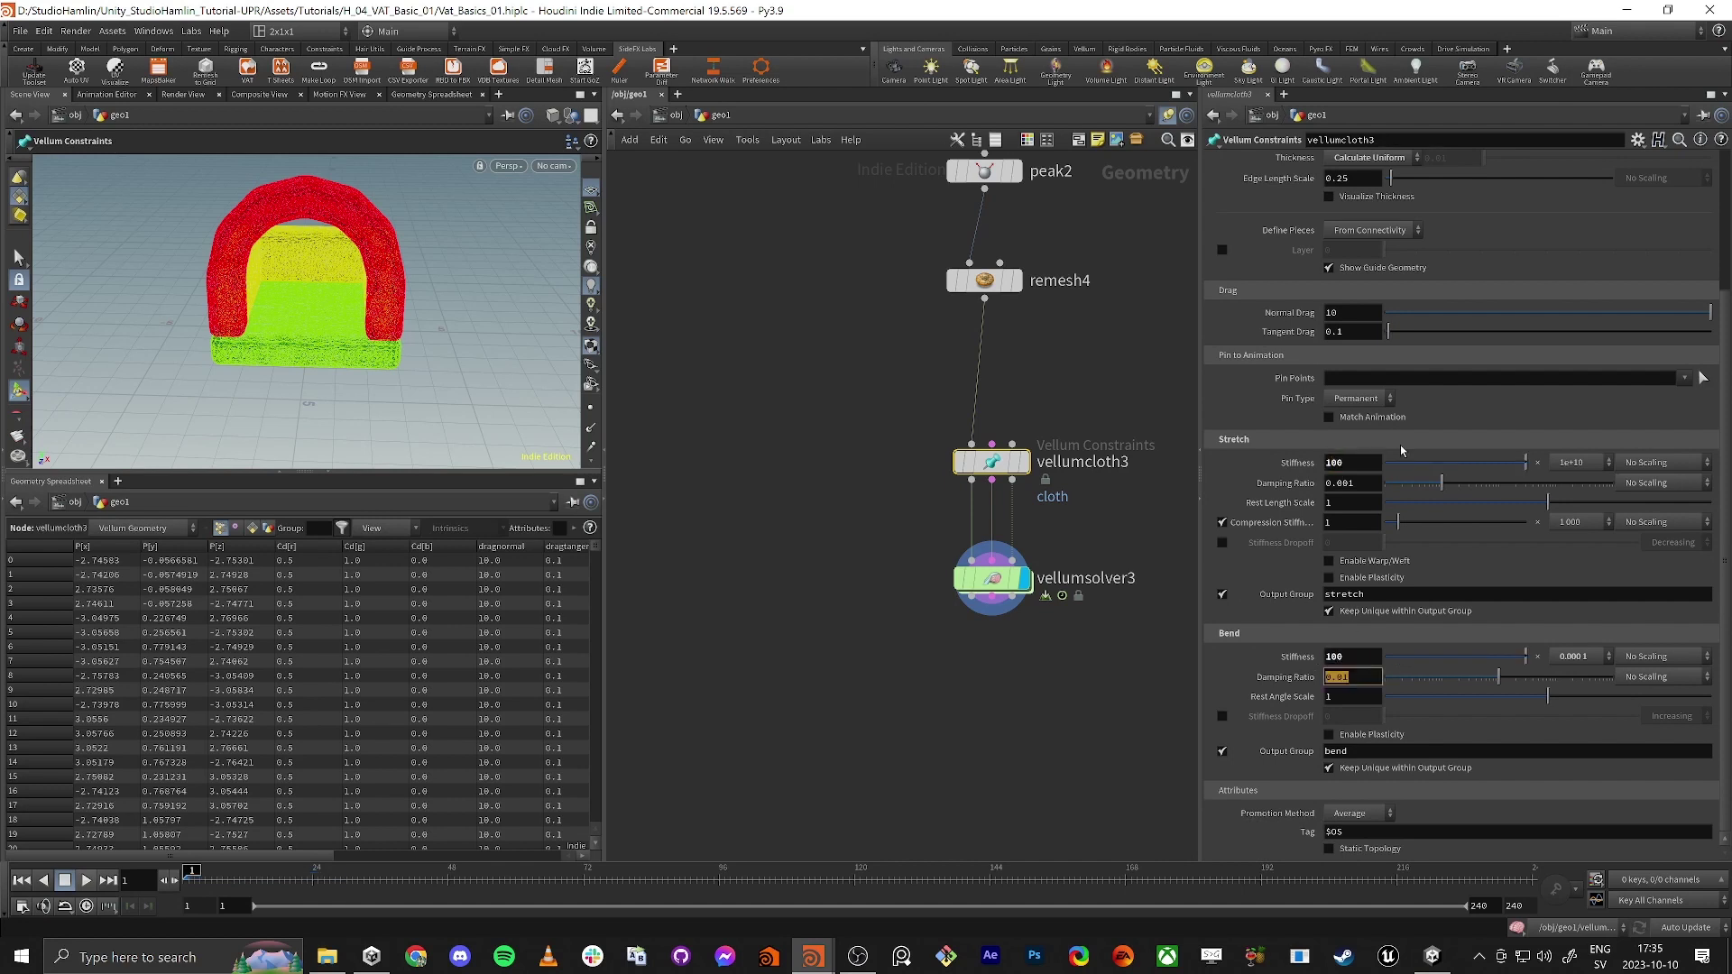
Play the vellumsolver3 simulation with the changed stiffness, examine the collapse, and return to frame 1.
left_click(993, 578)
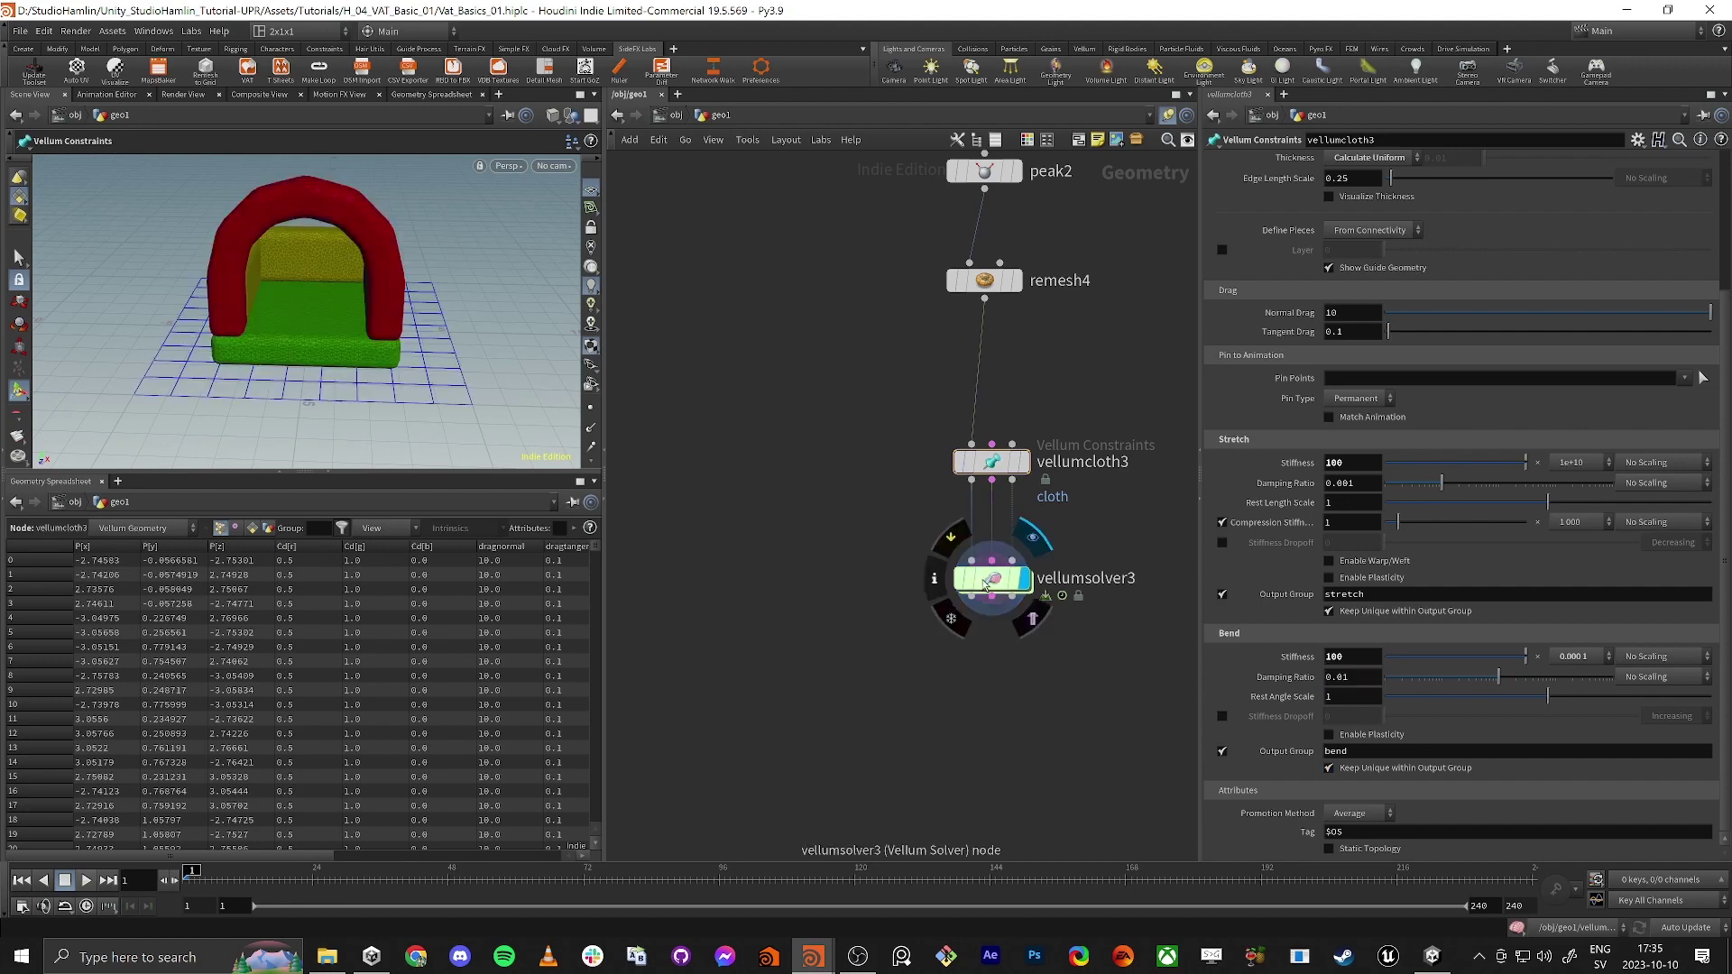
left_click(87, 884)
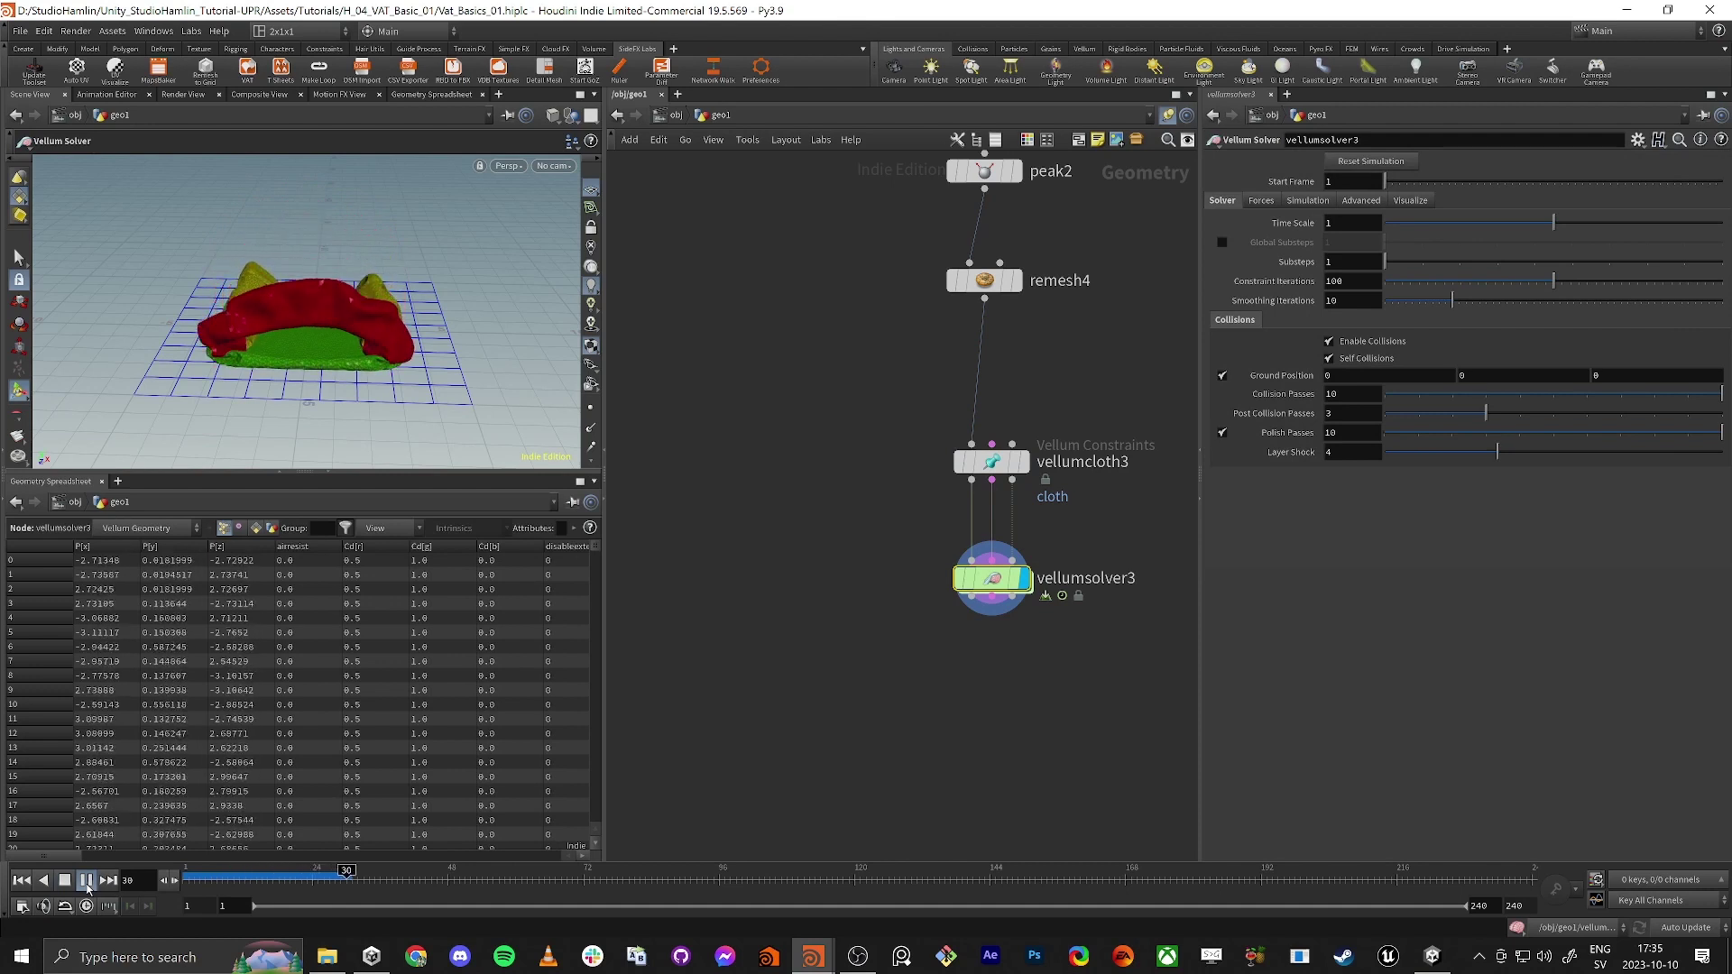
left_click(374, 883)
left_click_drag(373, 291, 267, 309, "alt")
right_click_drag(267, 308, 356, 336, "alt")
left_click_drag(270, 880, 187, 879)
left_click_drag(355, 356, 292, 350, "alt")
right_click_drag(292, 350, 278, 370, "alt")
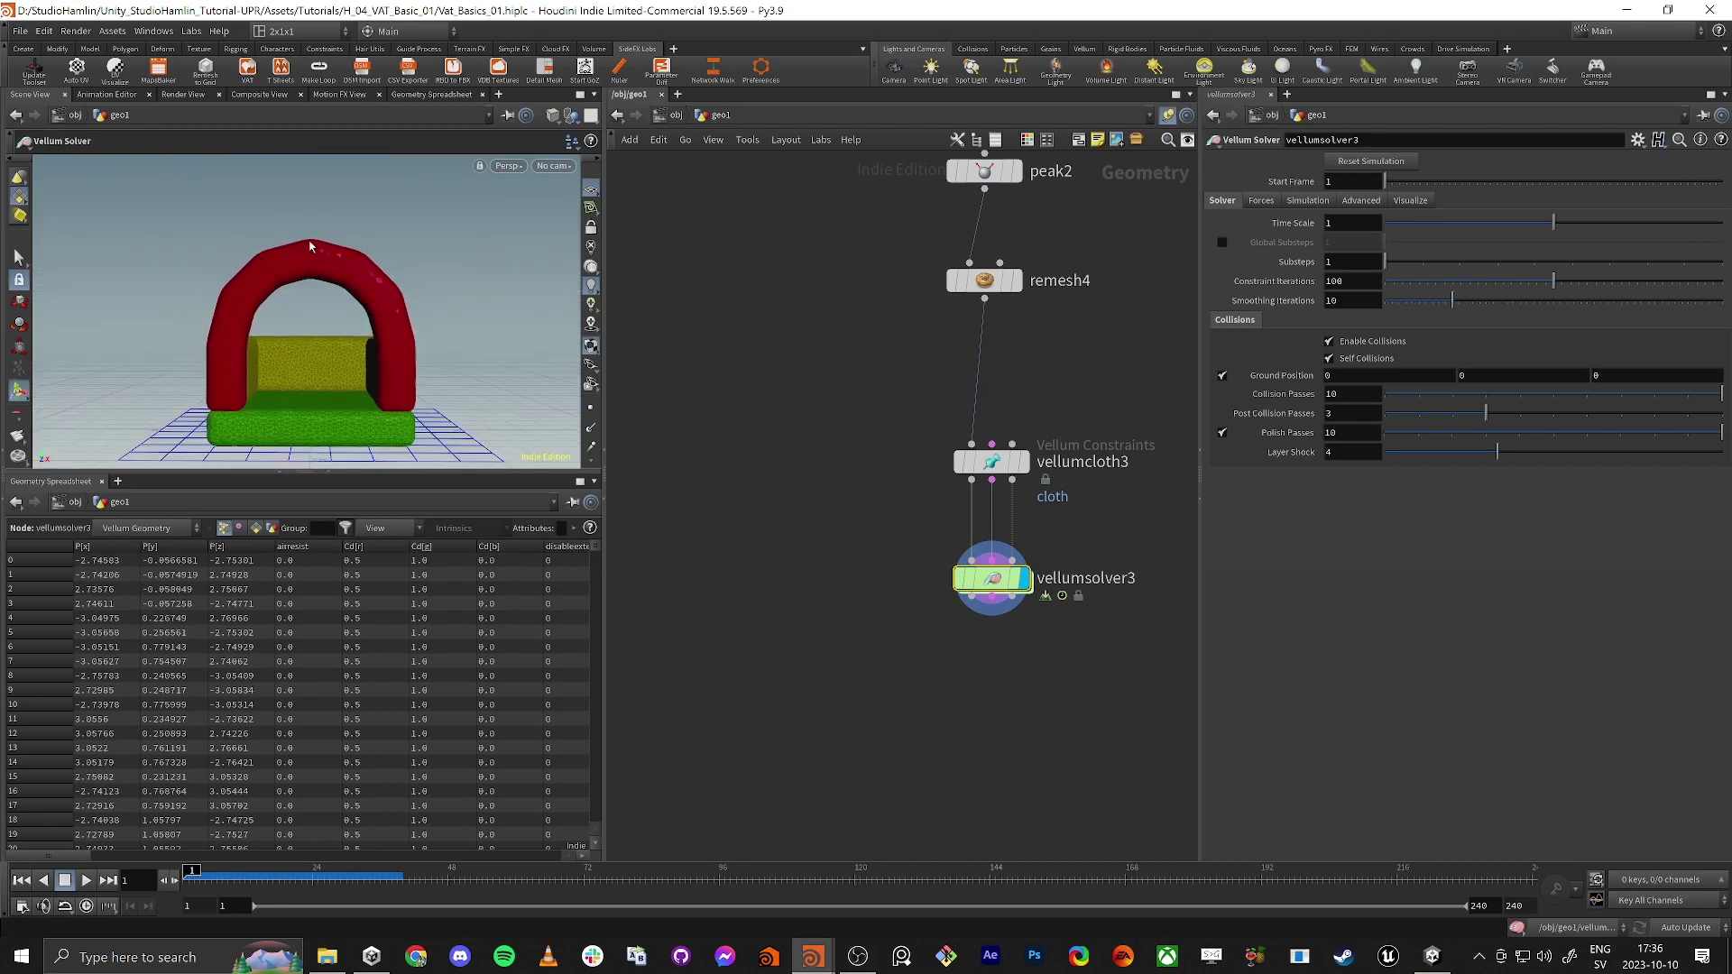
Set the Divisions of circle1, which shapes the arch, to 24 and check the arch's smoothness.
middle_click_drag(782, 216, 814, 529)
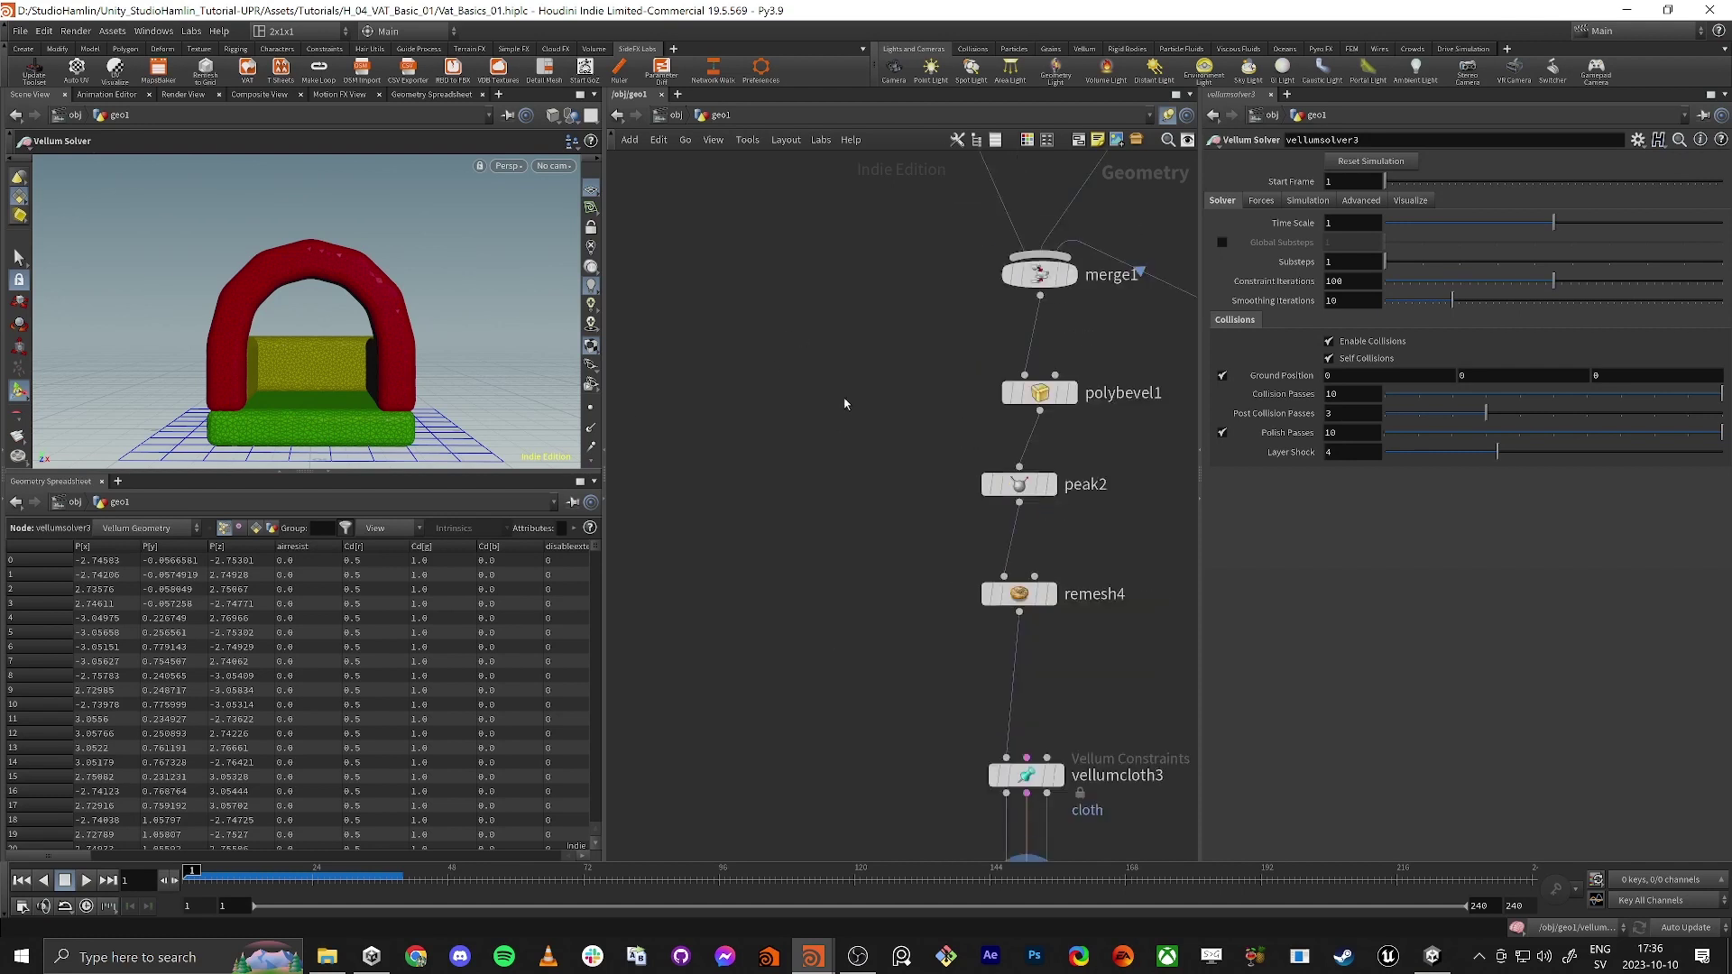
middle_click_drag(943, 267, 839, 722)
middle_click_drag(824, 216, 974, 528)
left_click_drag(931, 507, 934, 503)
scroll(956, 478, "down", 2)
middle_click_drag(1129, 374, 921, 361)
left_click_drag(905, 281, 1042, 350)
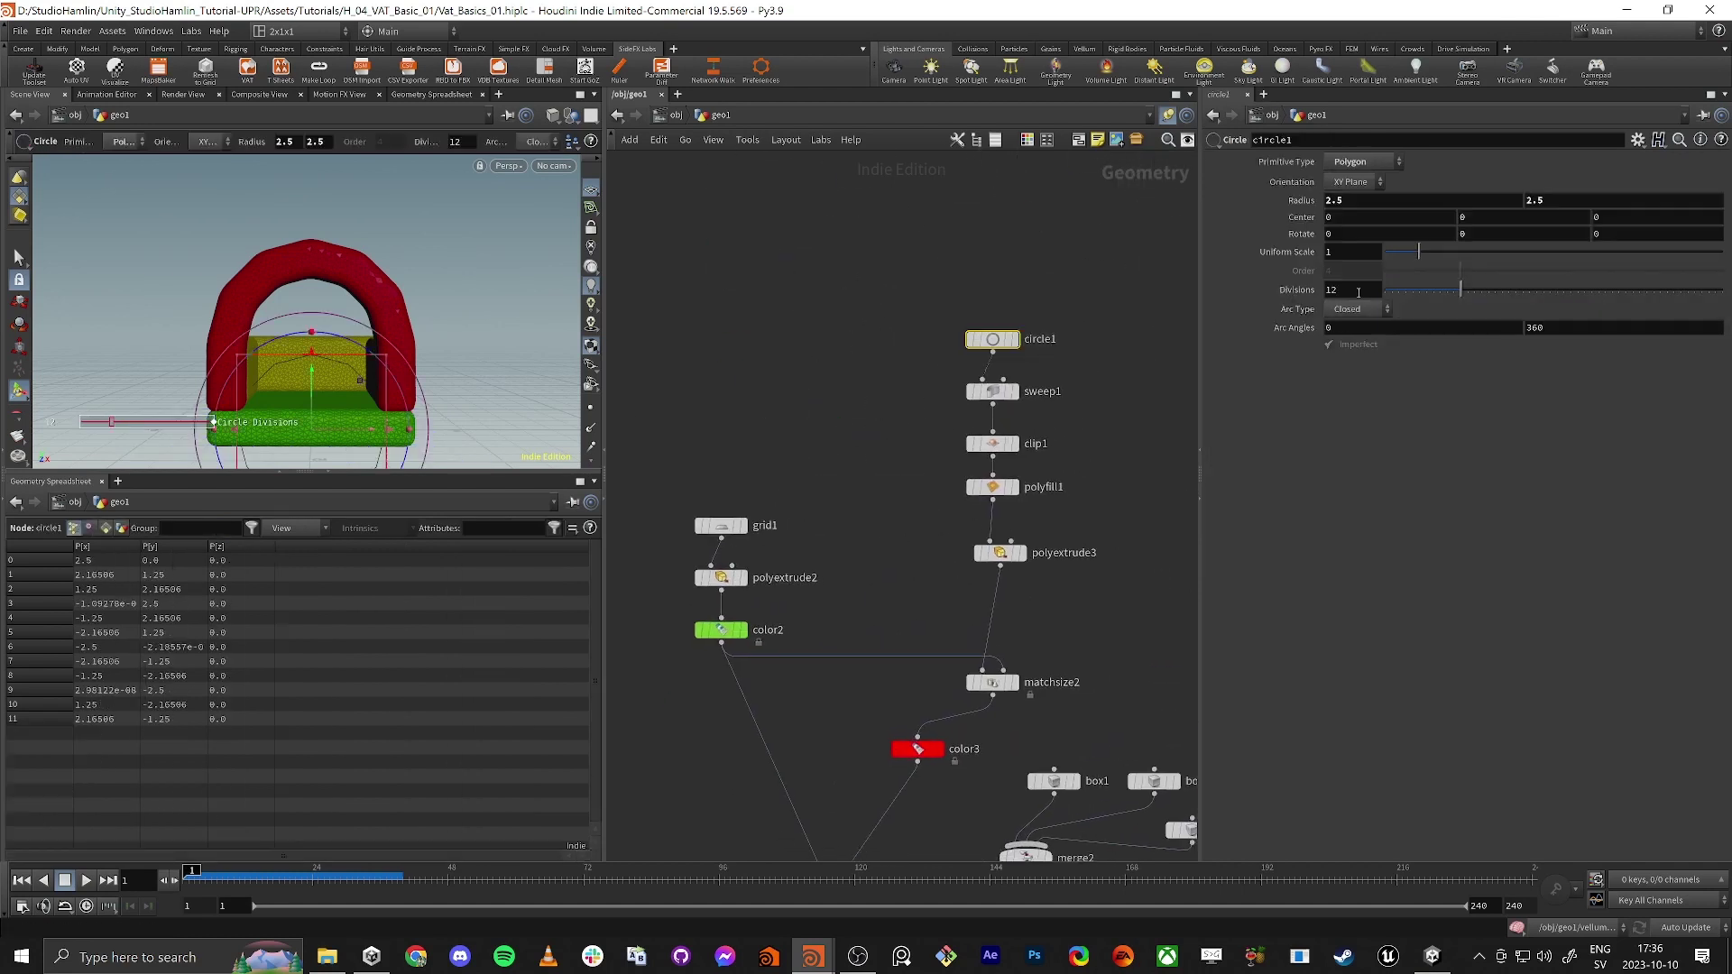
type("32")
key("Return")
right_click_drag(255, 270, 255, 348, "alt")
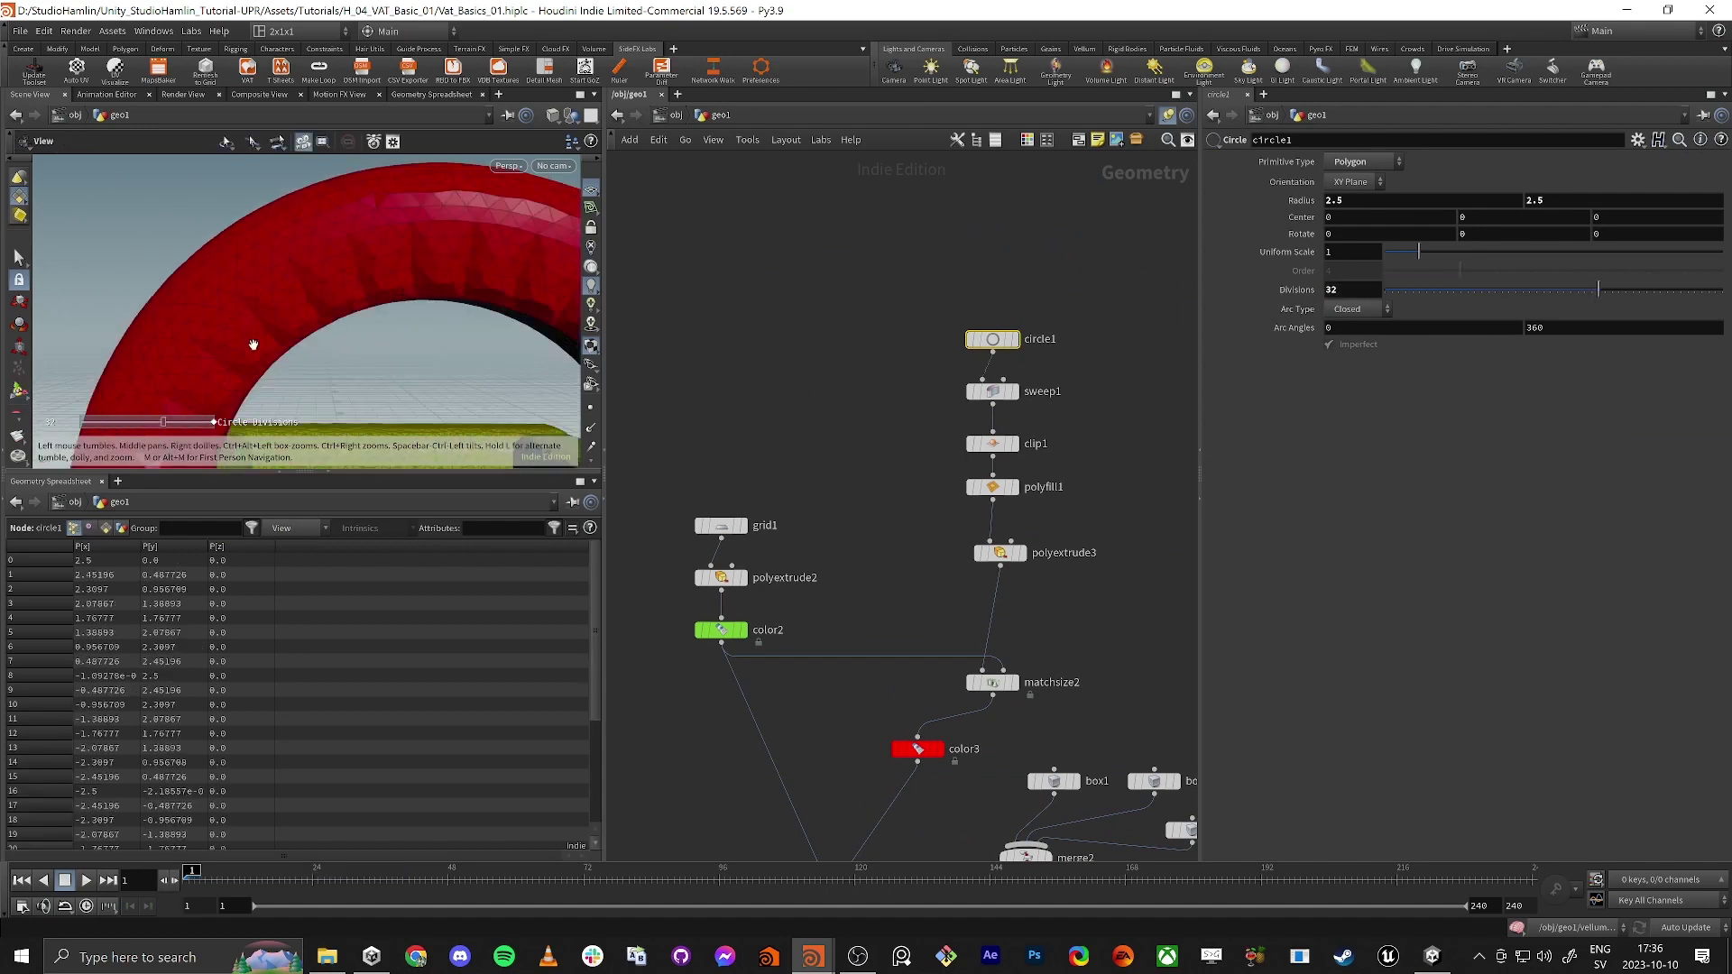
left_click_drag(255, 348, 272, 395, "alt")
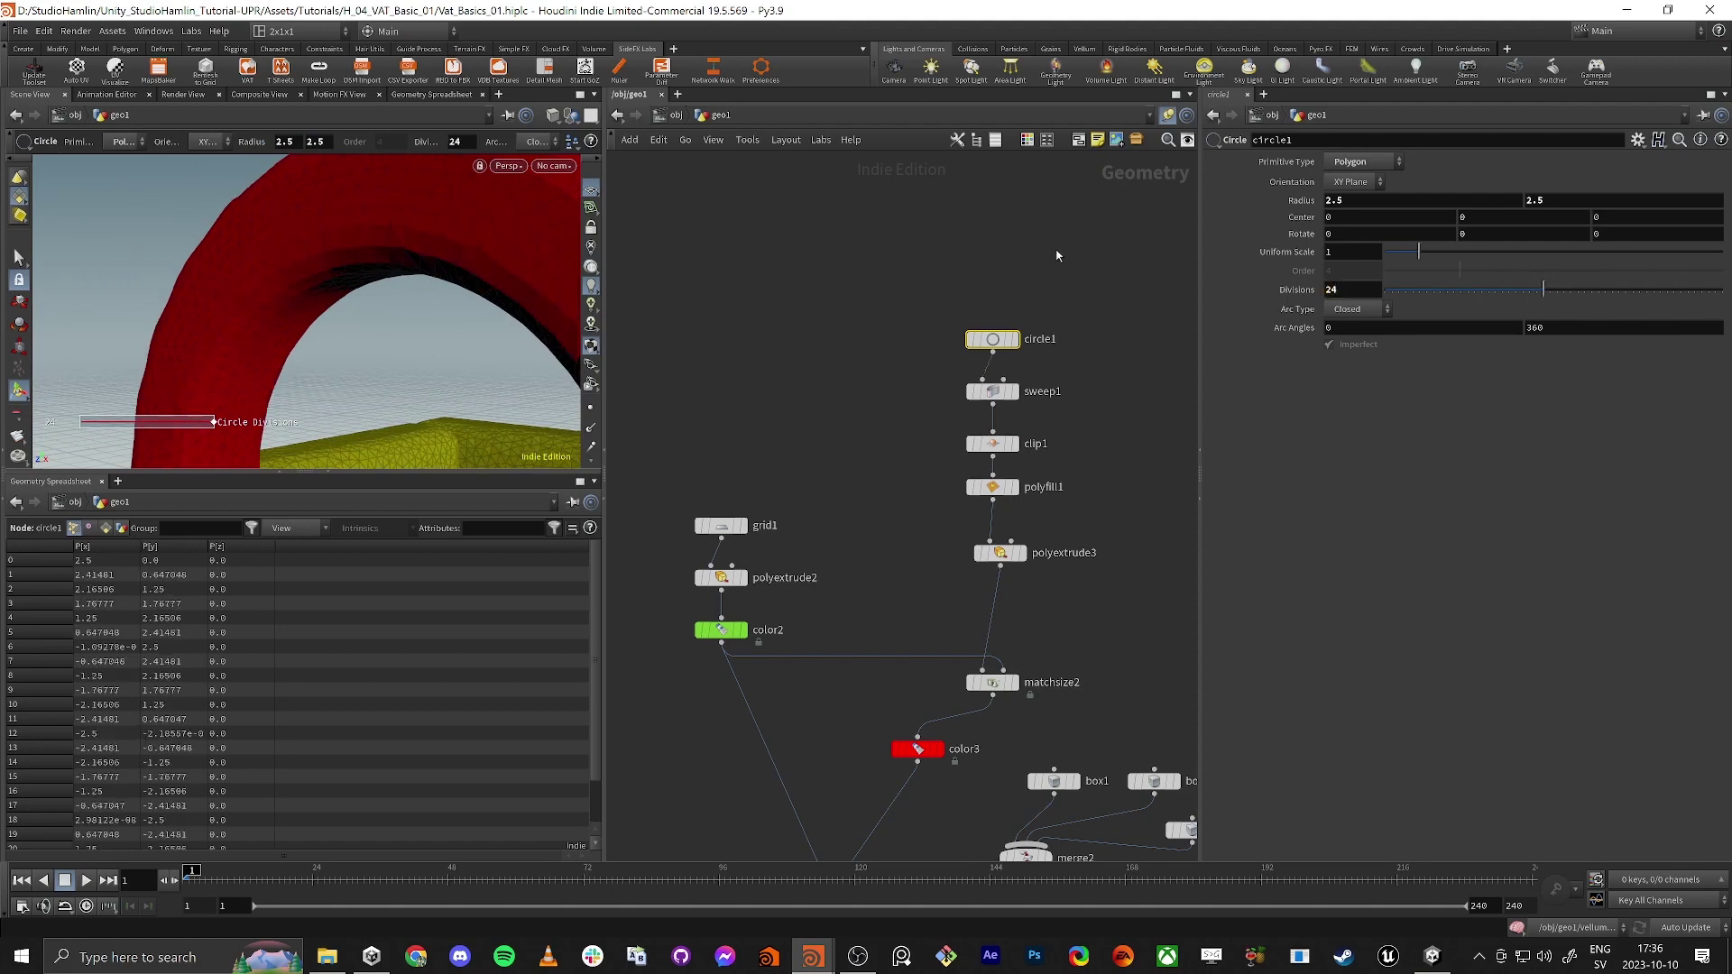
right_click_drag(294, 261, 149, 307, "alt")
right_click_drag(429, 306, 310, 317, "alt")
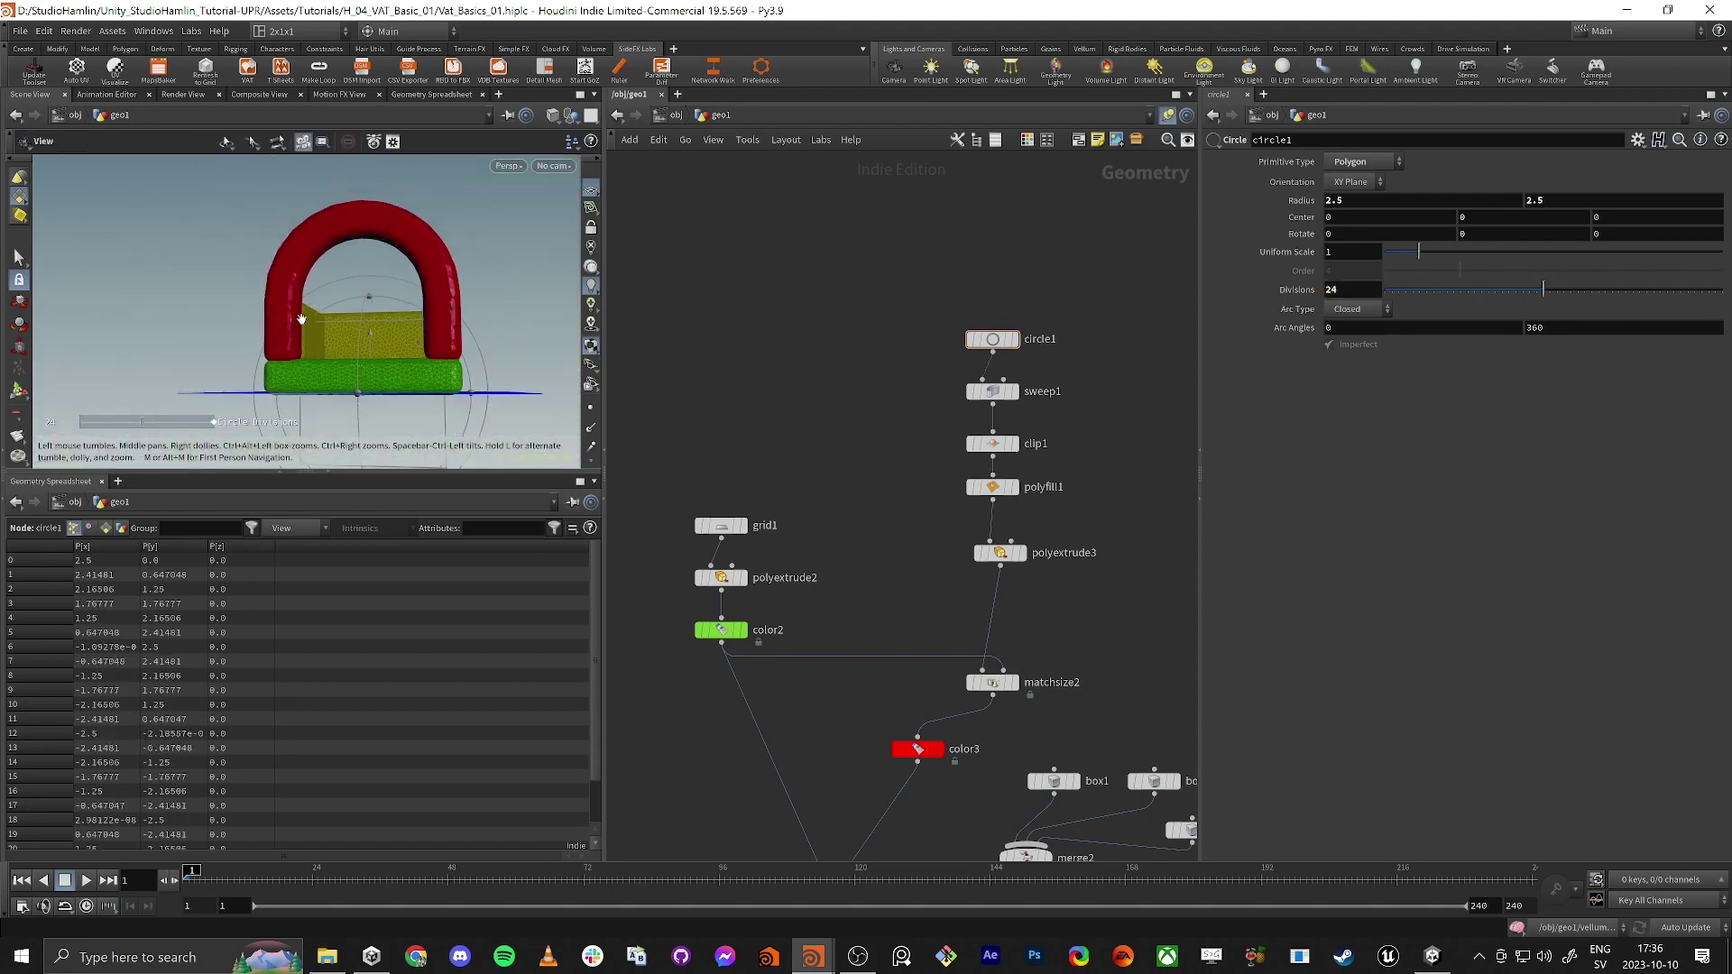
left_click_drag(310, 317, 429, 351, "alt")
Select vellumsolver3, play the simulation with the smoother arch, and go back to frame 6.
middle_click_drag(778, 408, 892, 292)
scroll(892, 292, "down", 4)
middle_click_drag(927, 762, 938, 554)
scroll(939, 554, "up", 3)
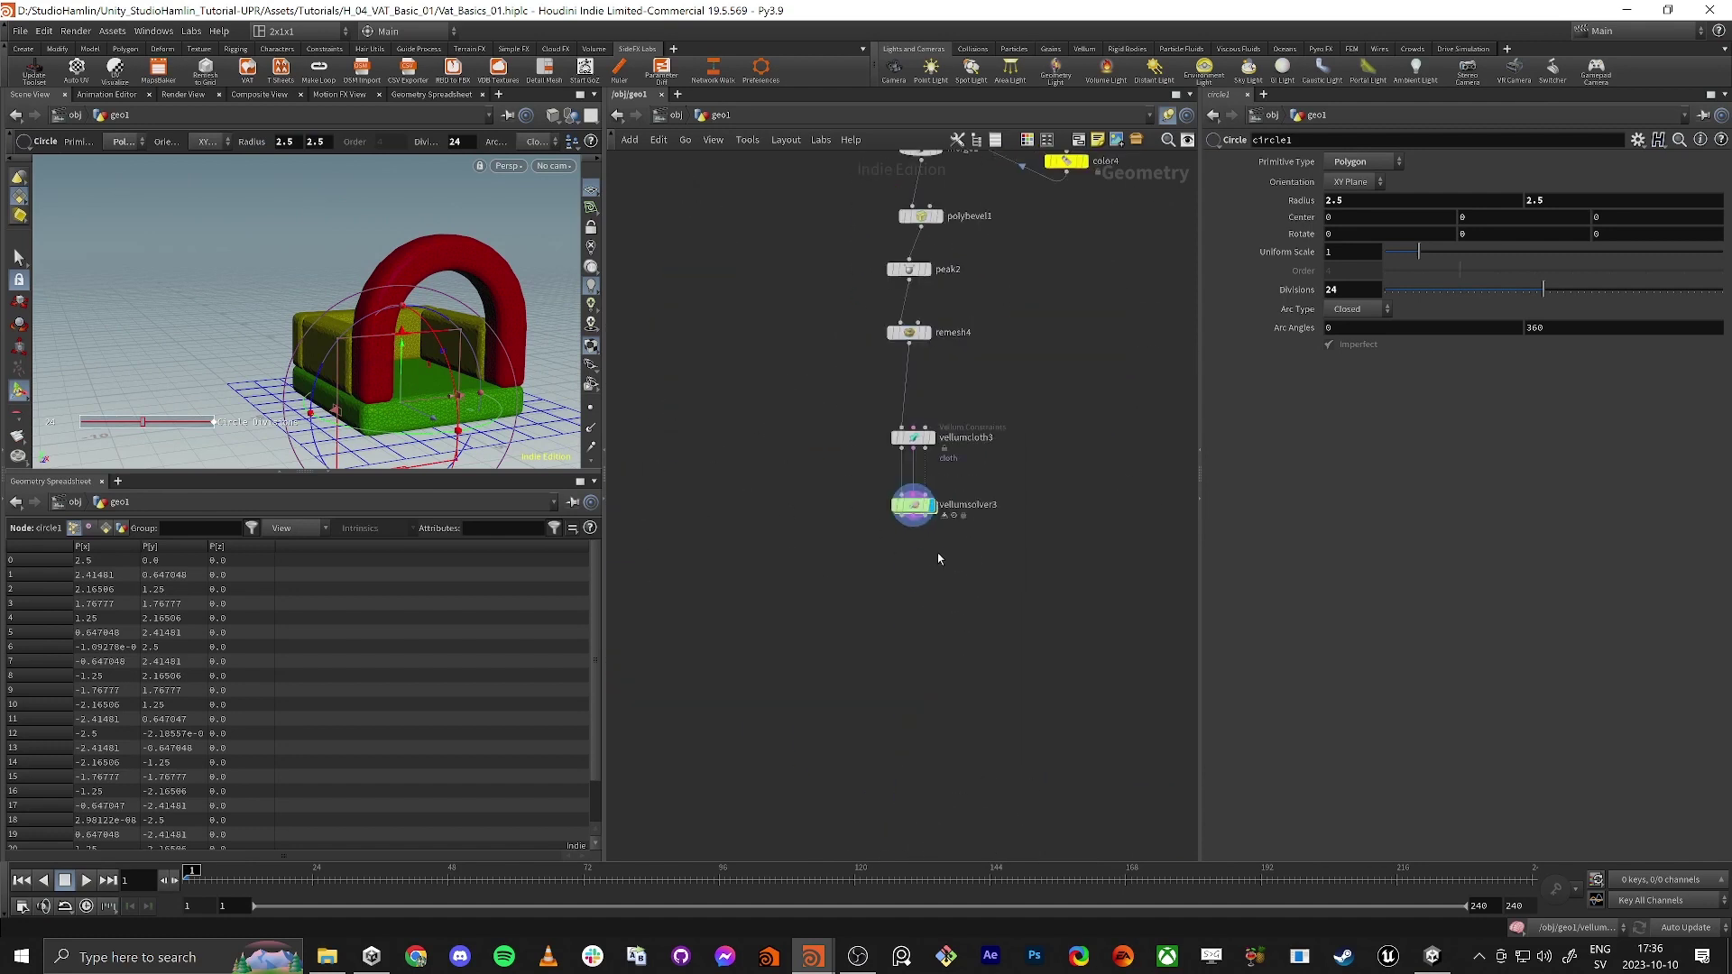
left_click(914, 509)
middle_click_drag(821, 648, 813, 701)
scroll(887, 633, "up", 4)
middle_click_drag(887, 629, 880, 685)
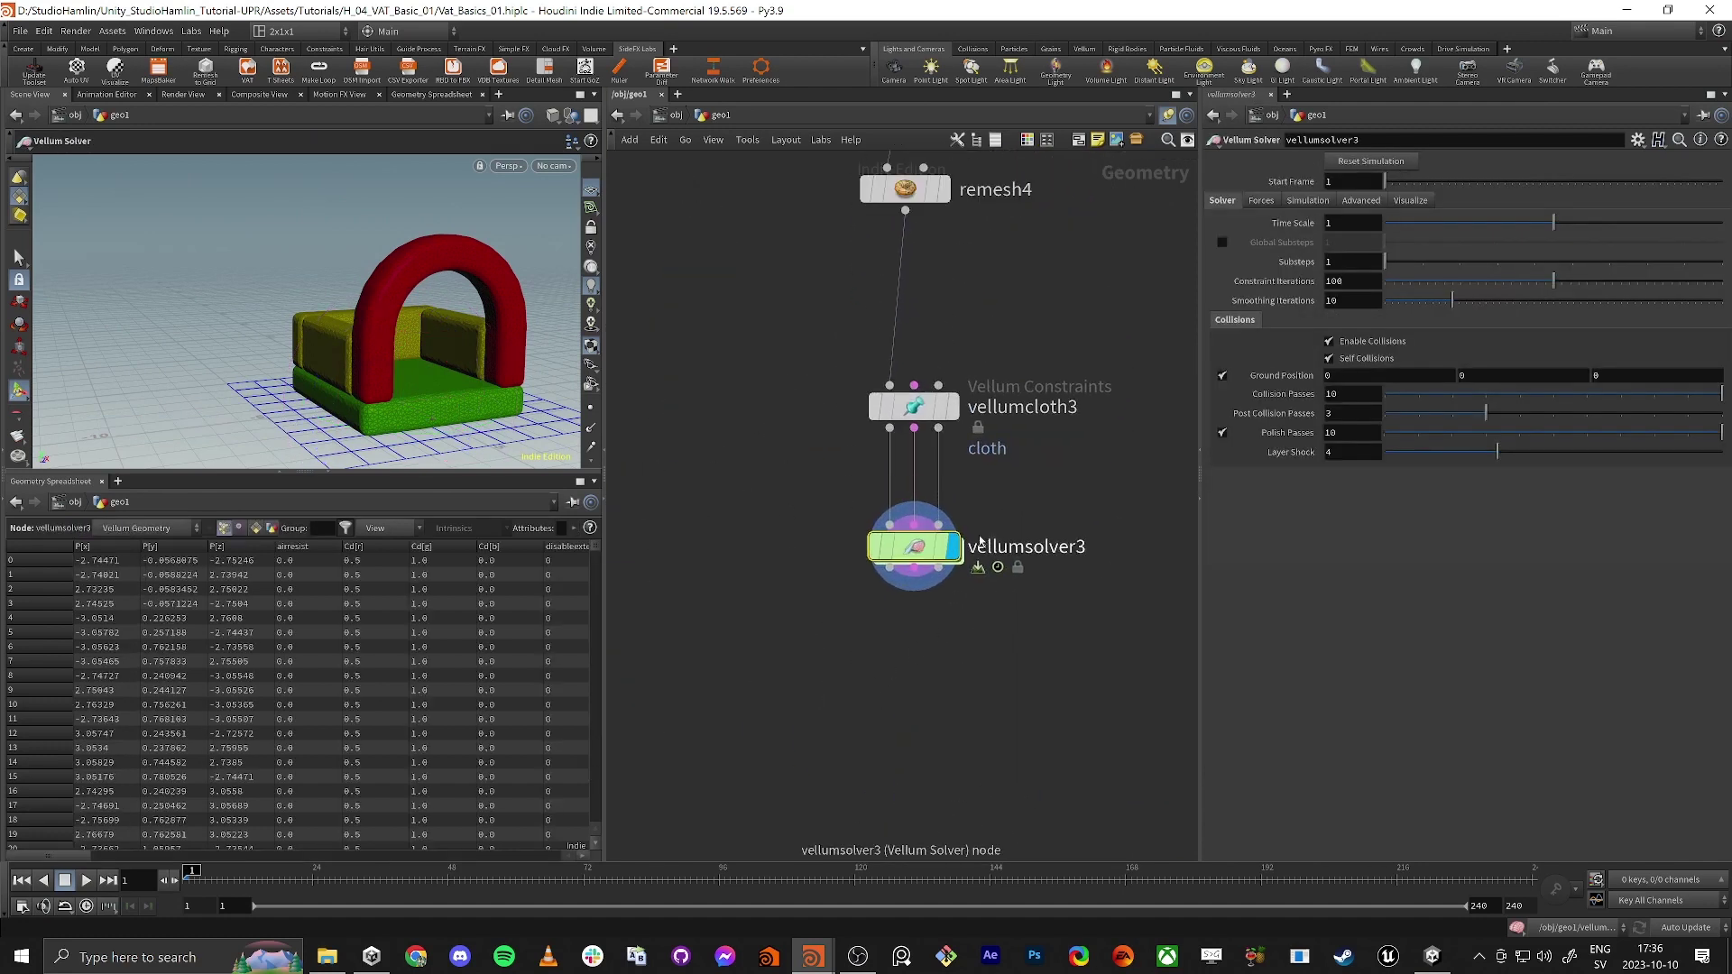
left_click(86, 883)
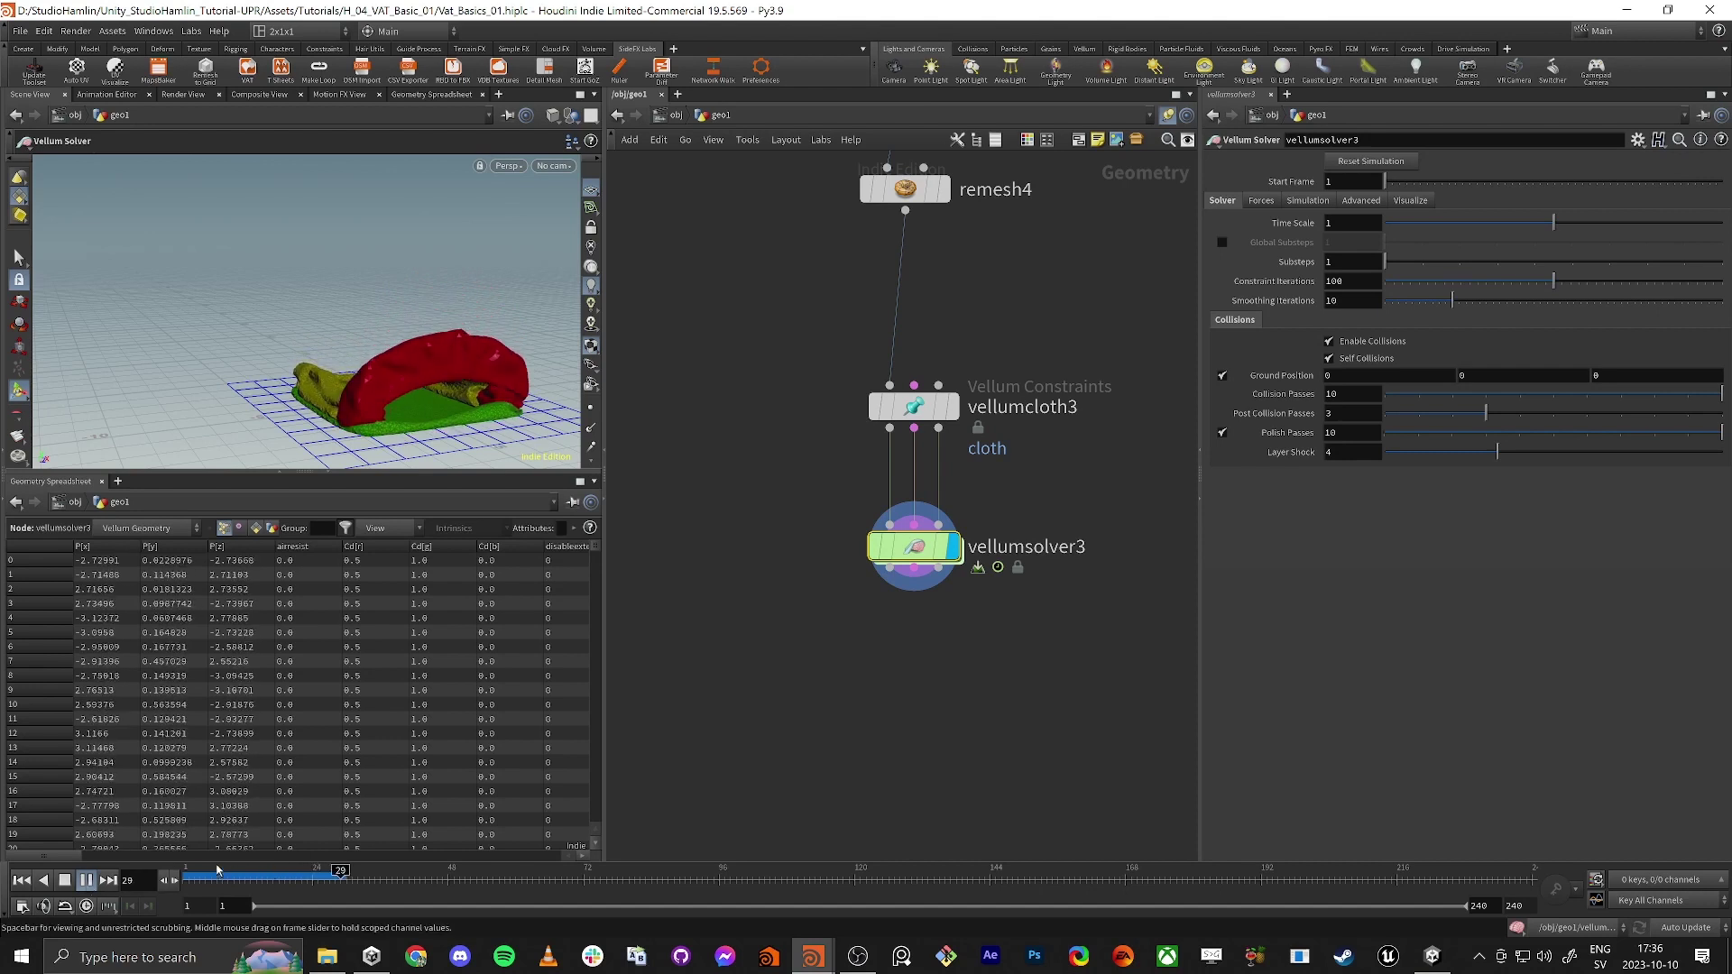
left_click(217, 876)
Switch the viewport to Smooth Shaded and scrub through the simulation, returning to frame 5.
left_click(556, 121)
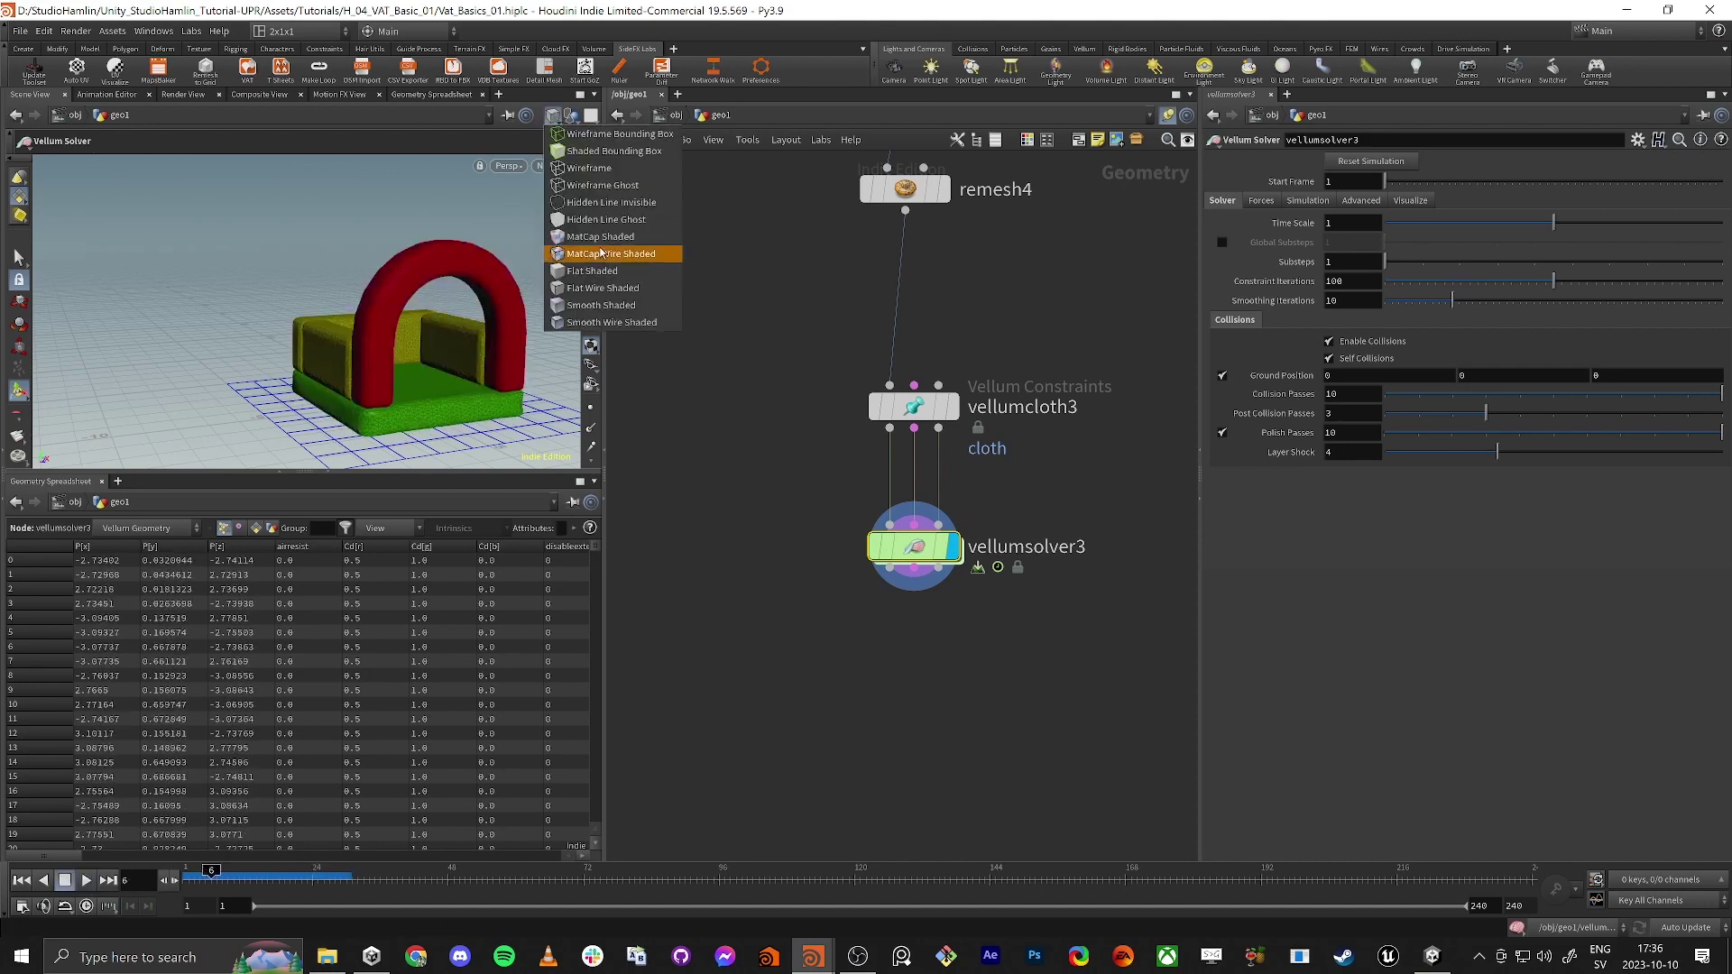
left_click(587, 307)
left_click_drag(211, 875, 486, 887)
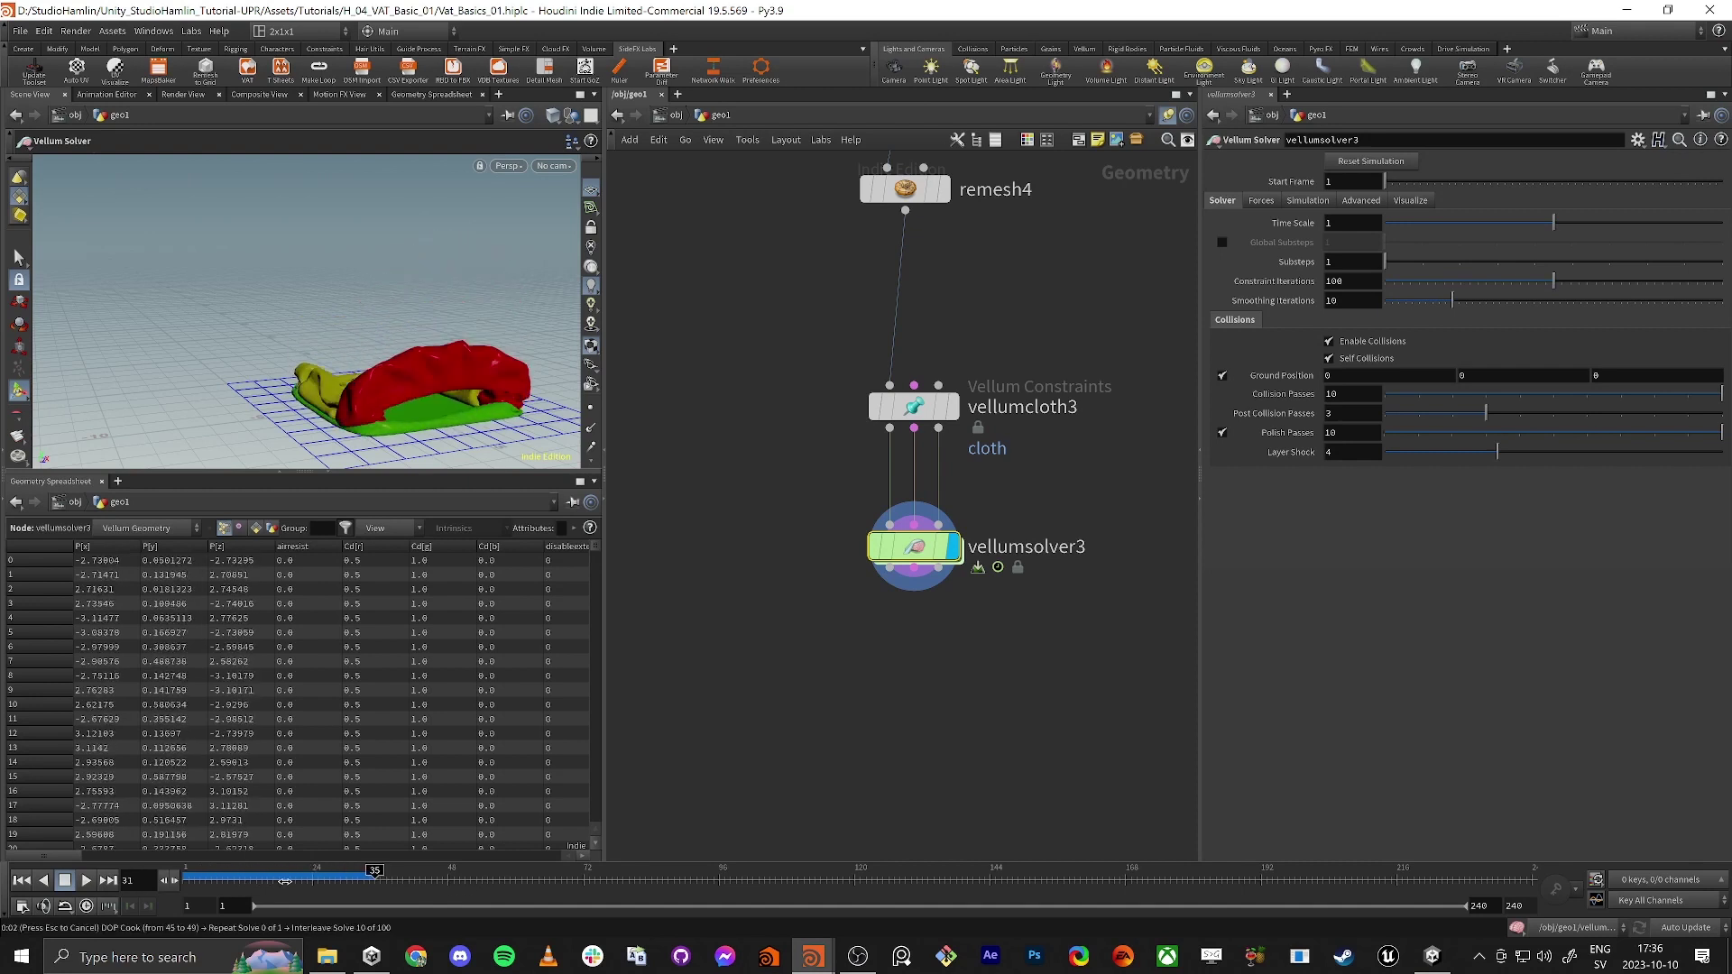
left_click(211, 884)
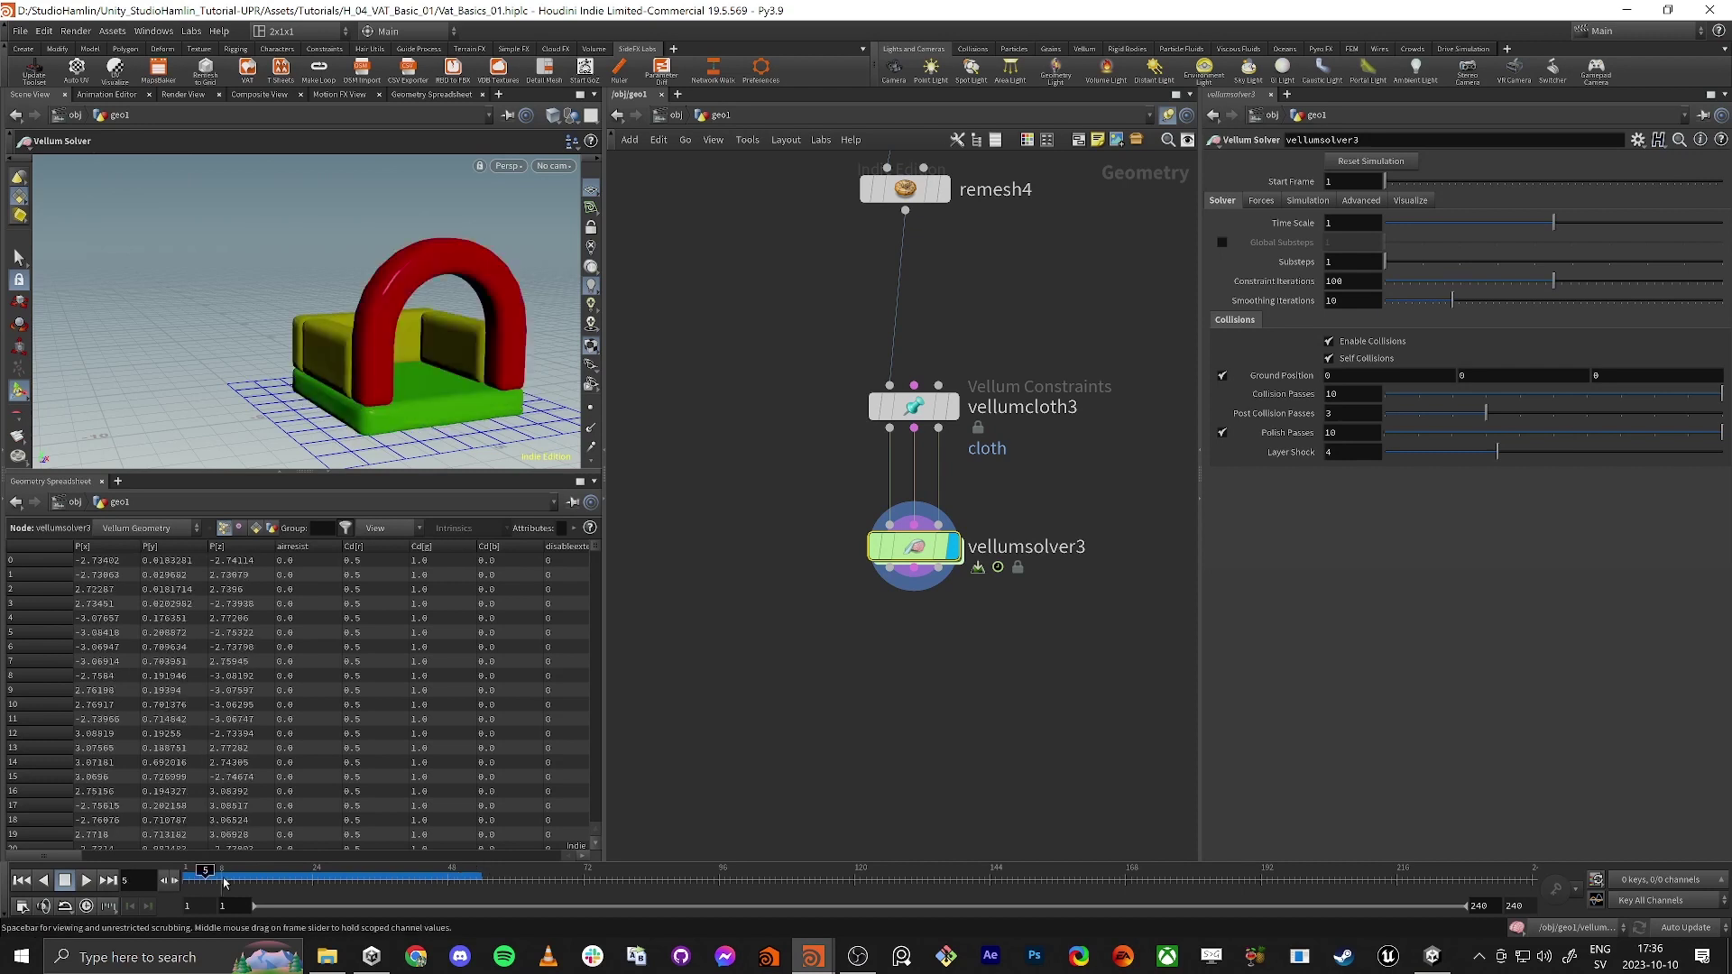
Play the vellumsolver3 simulation repeatedly to examine the collapse, and return to frame 1.
left_click(87, 882)
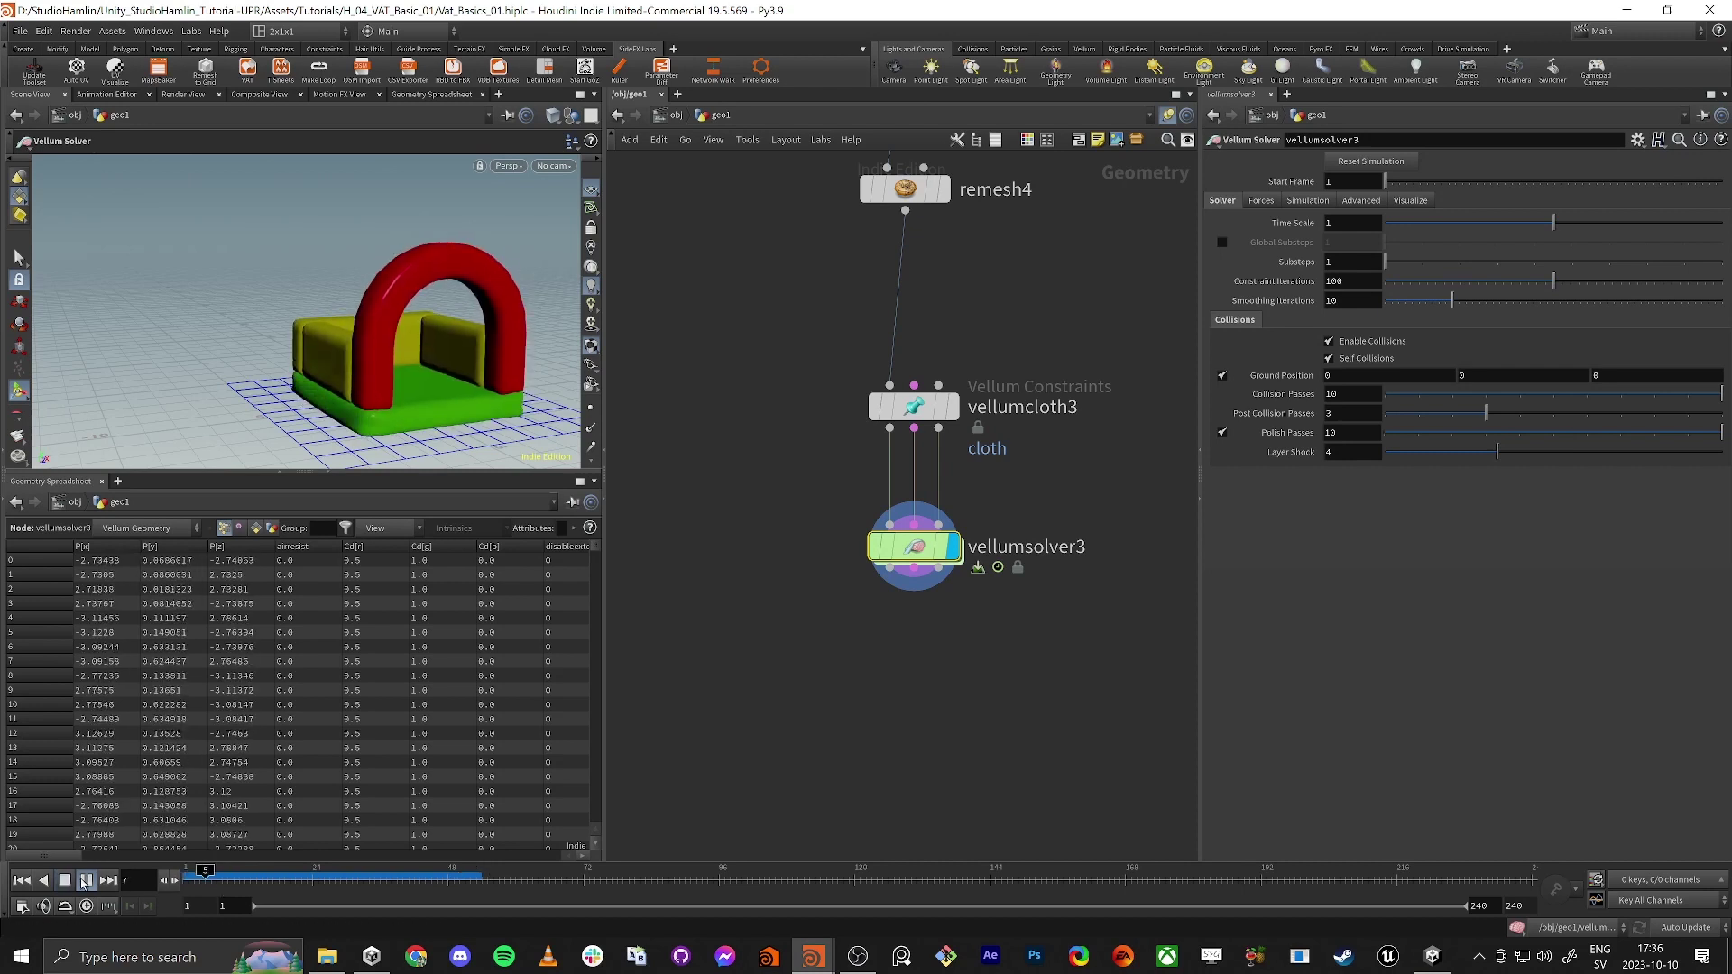
left_click(88, 882)
left_click_drag(214, 881, 187, 878)
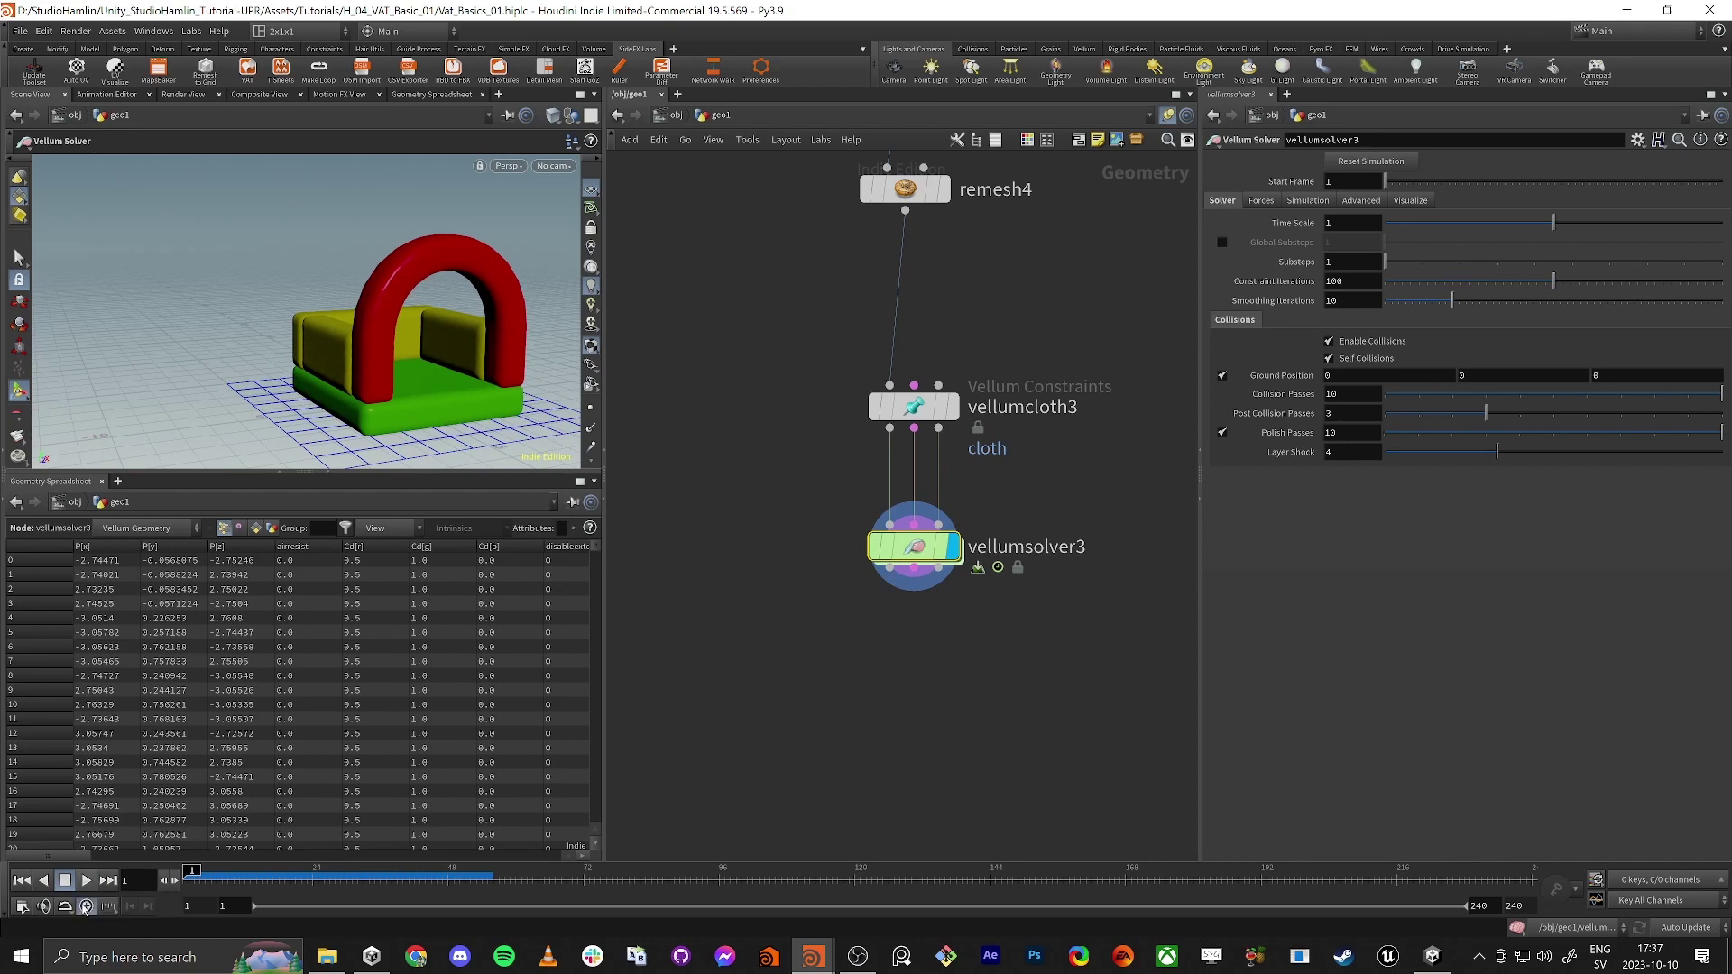
left_click(85, 883)
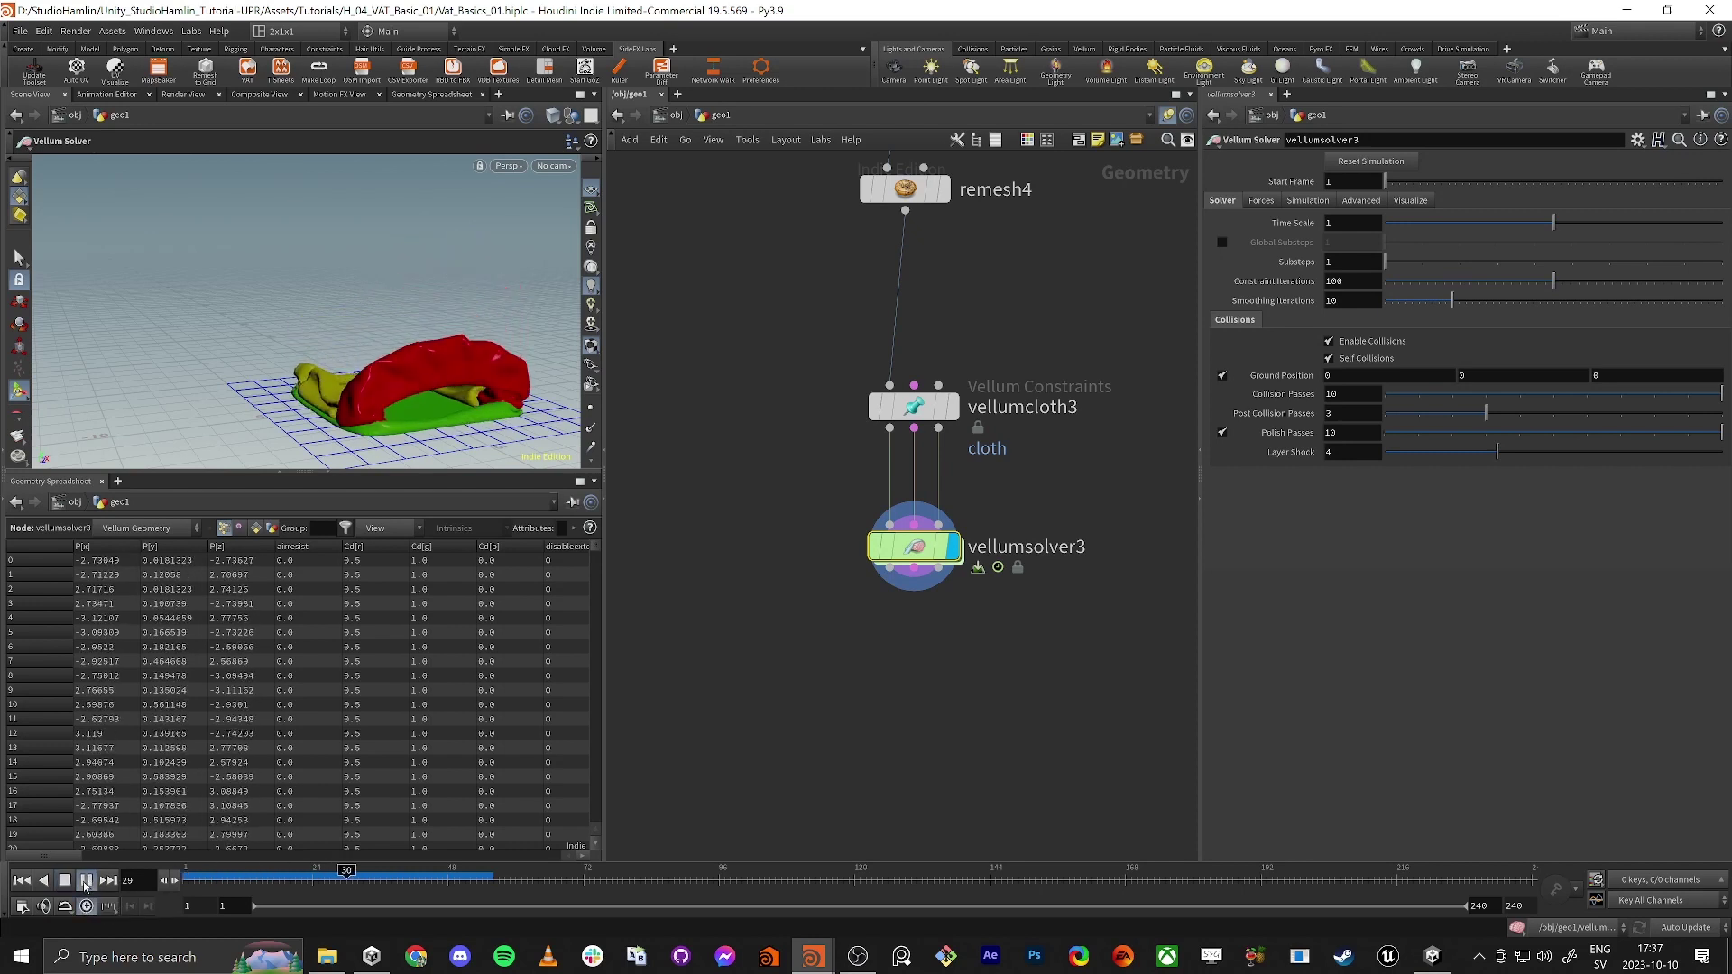
left_click(85, 884)
left_click_drag(343, 884, 156, 880)
left_click(86, 881)
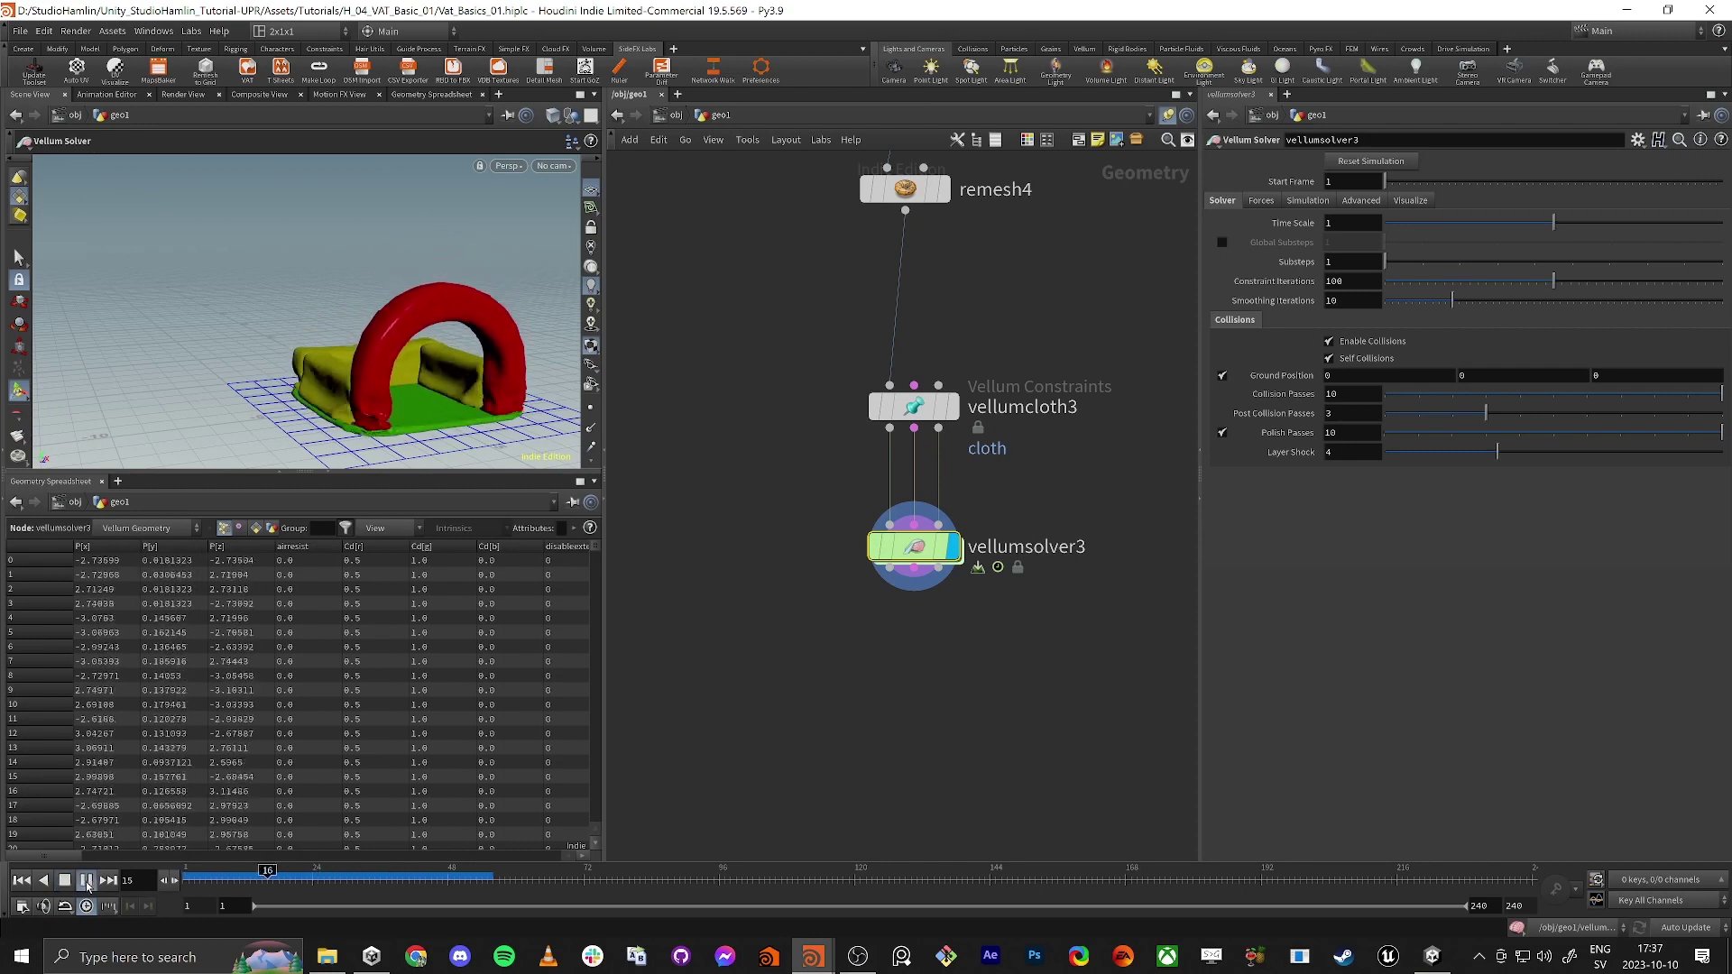
left_click(85, 882)
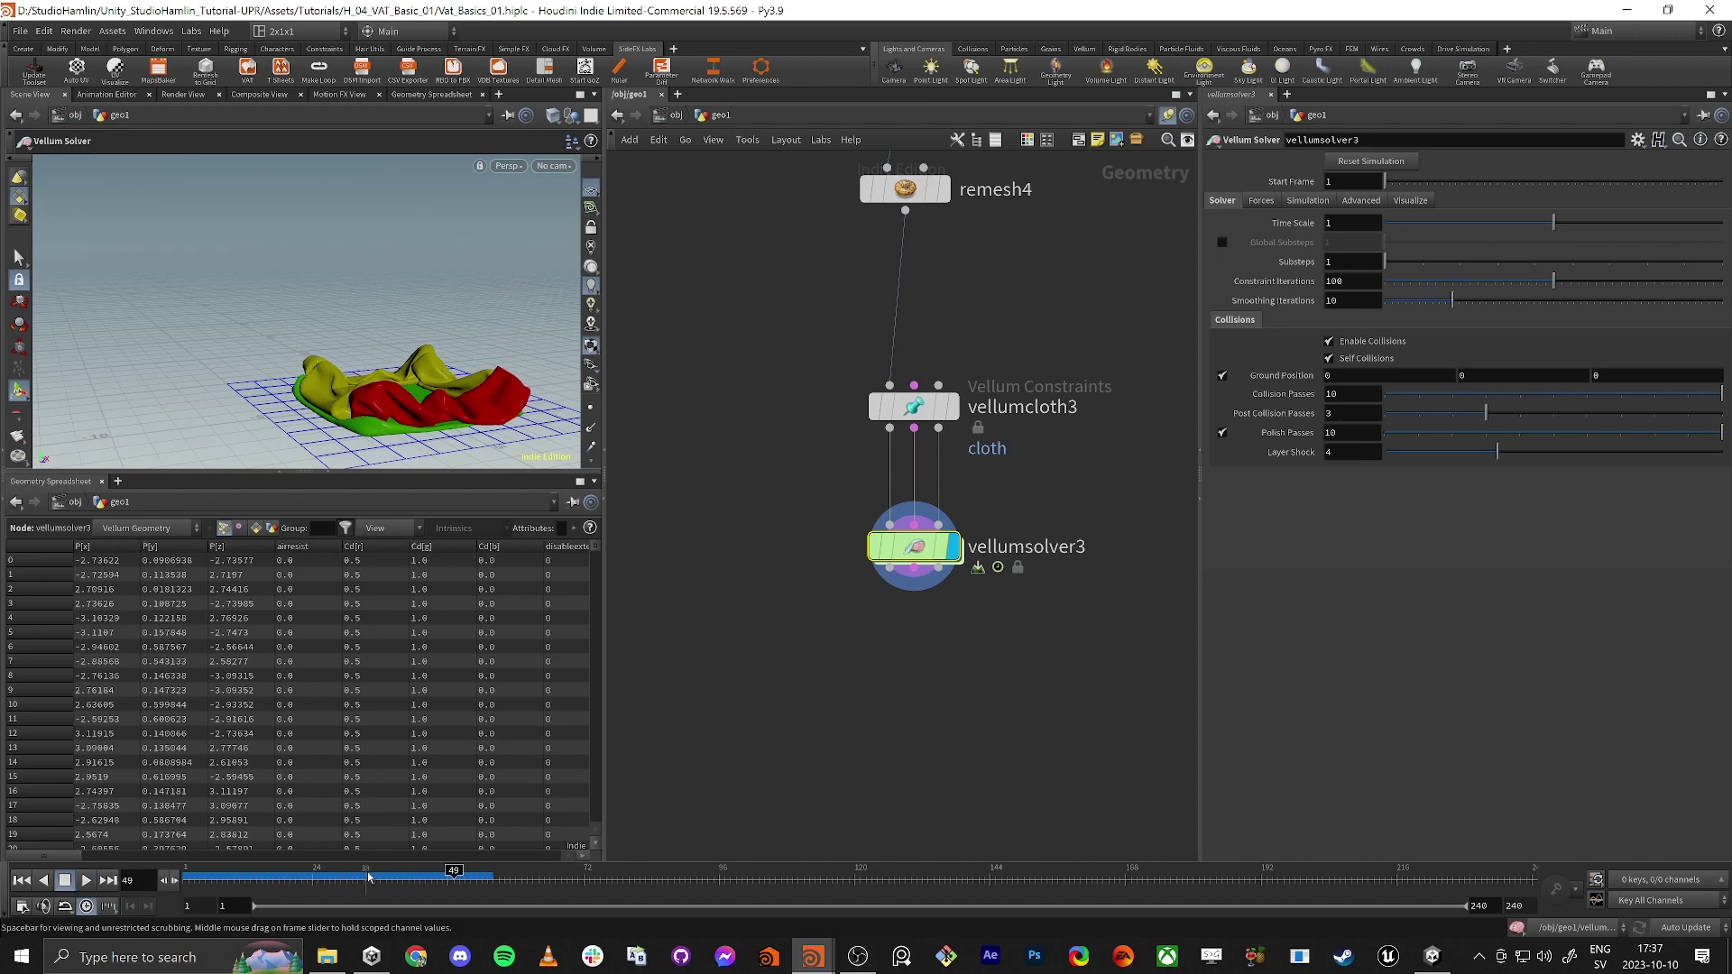
left_click(305, 885)
left_click_drag(305, 885, 170, 881)
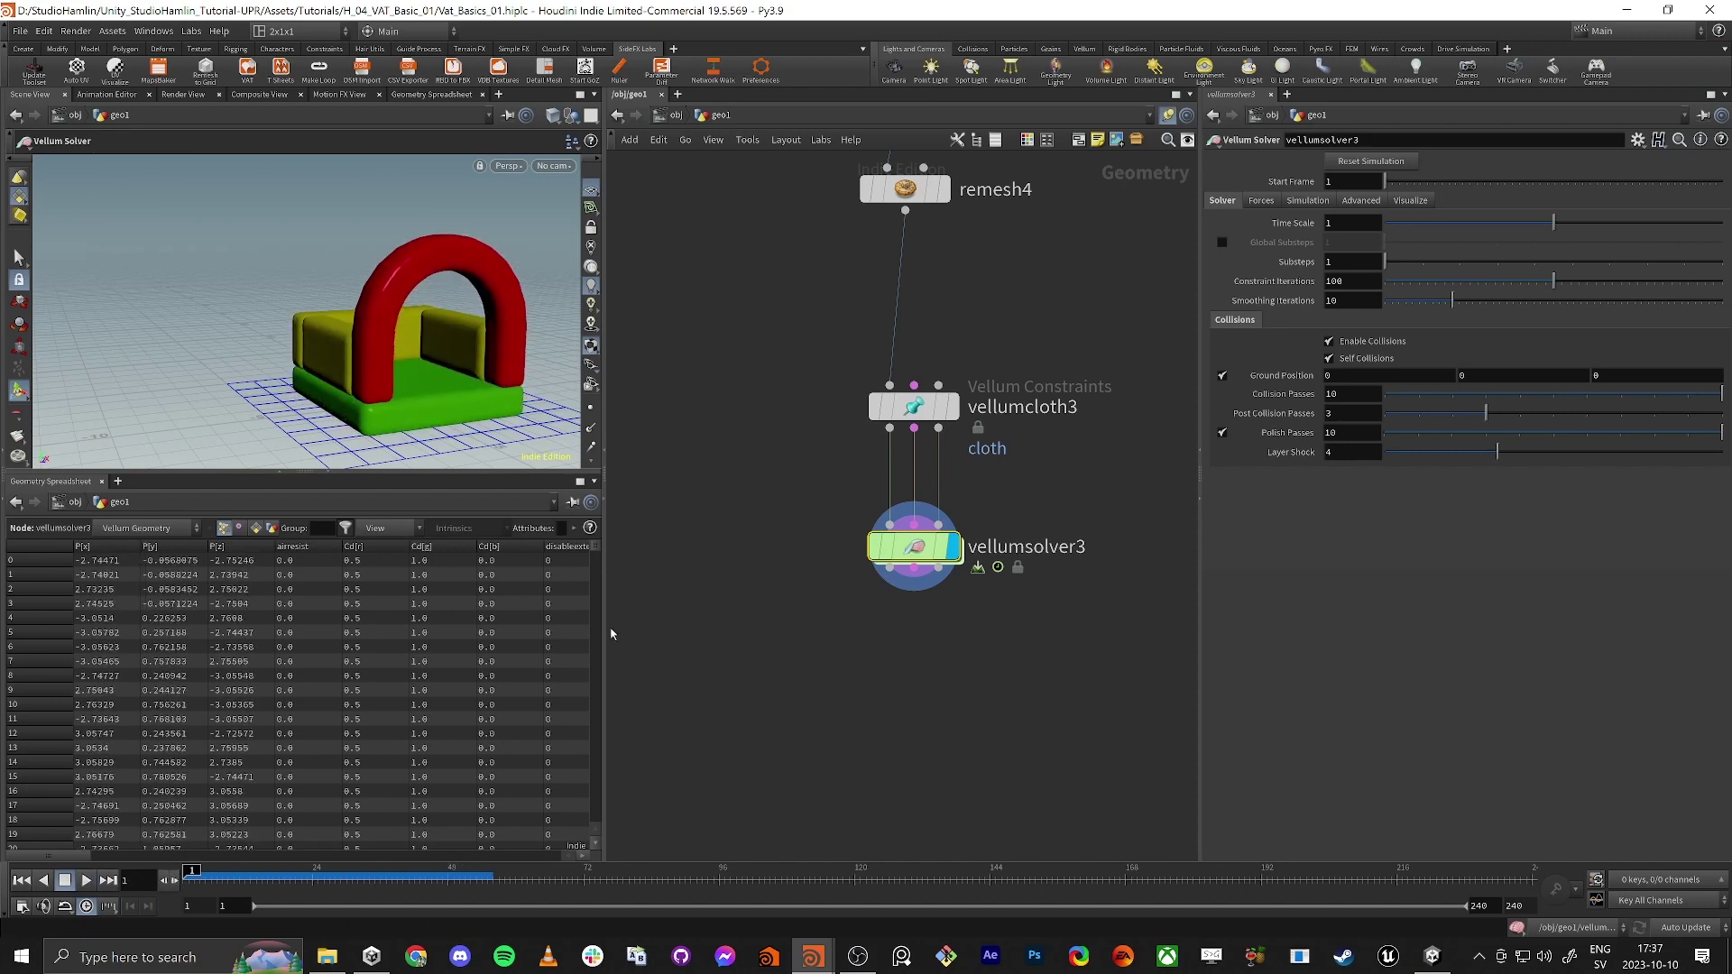
Disable Wind in the forces of vellumsolver3 and set its Velocity Damping to 0.123.
mouse_move(921, 554)
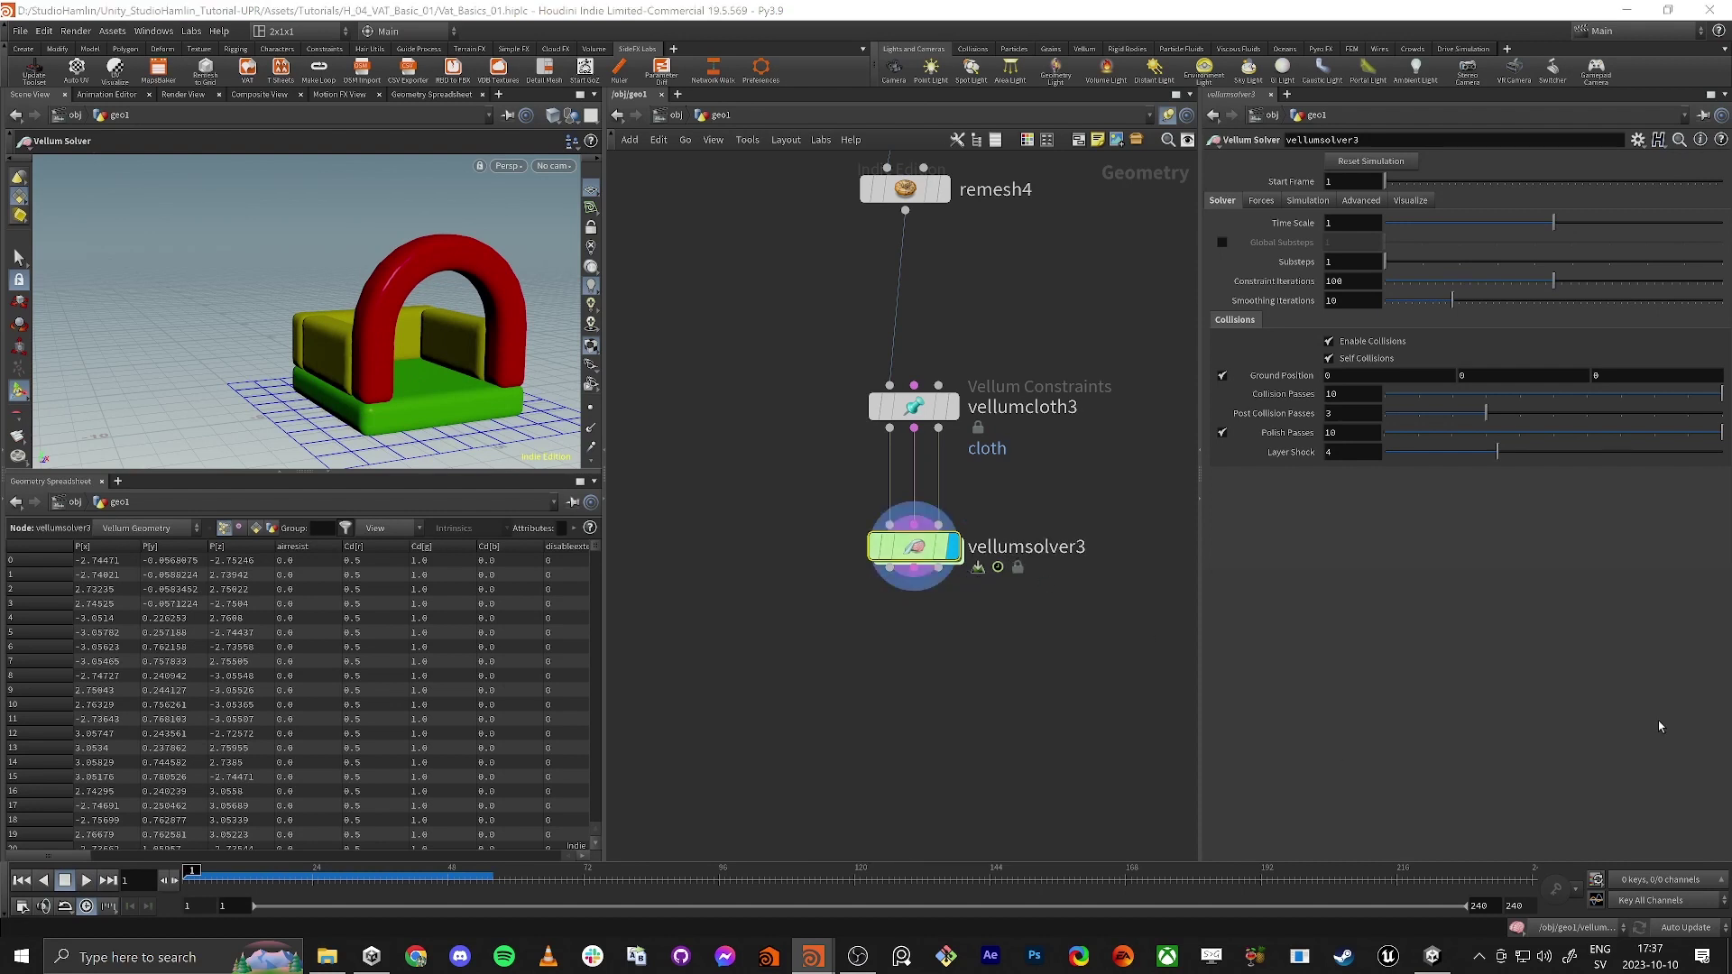
left_click(1261, 201)
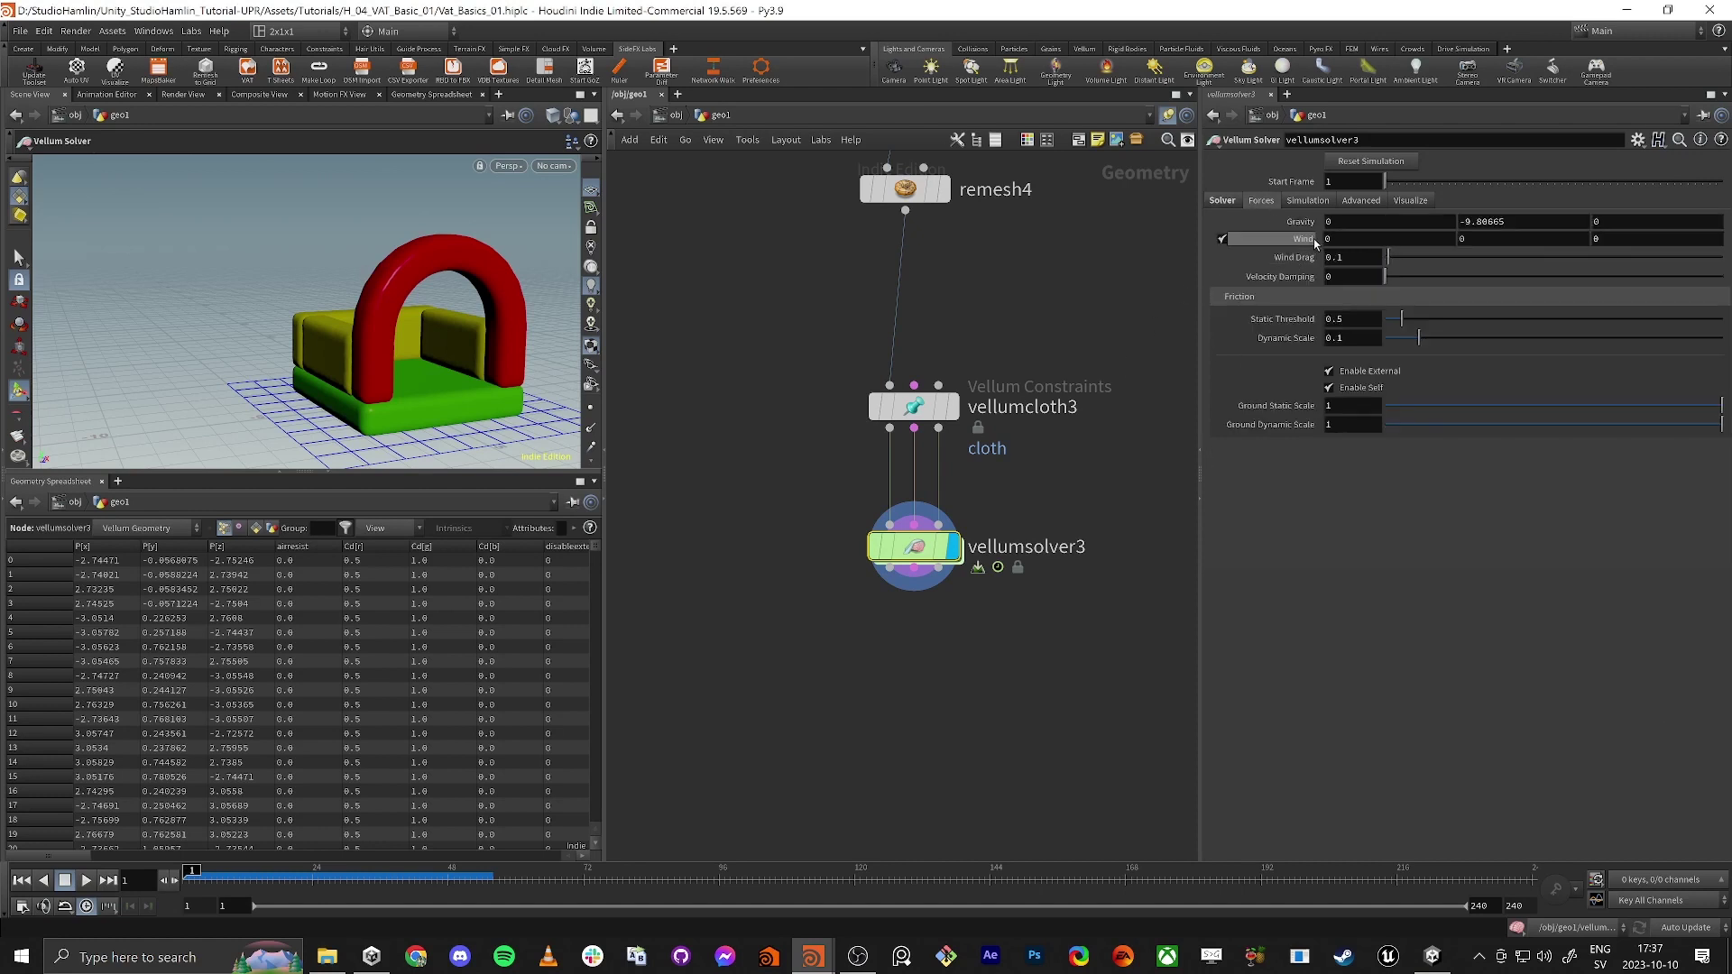
left_click(1223, 239)
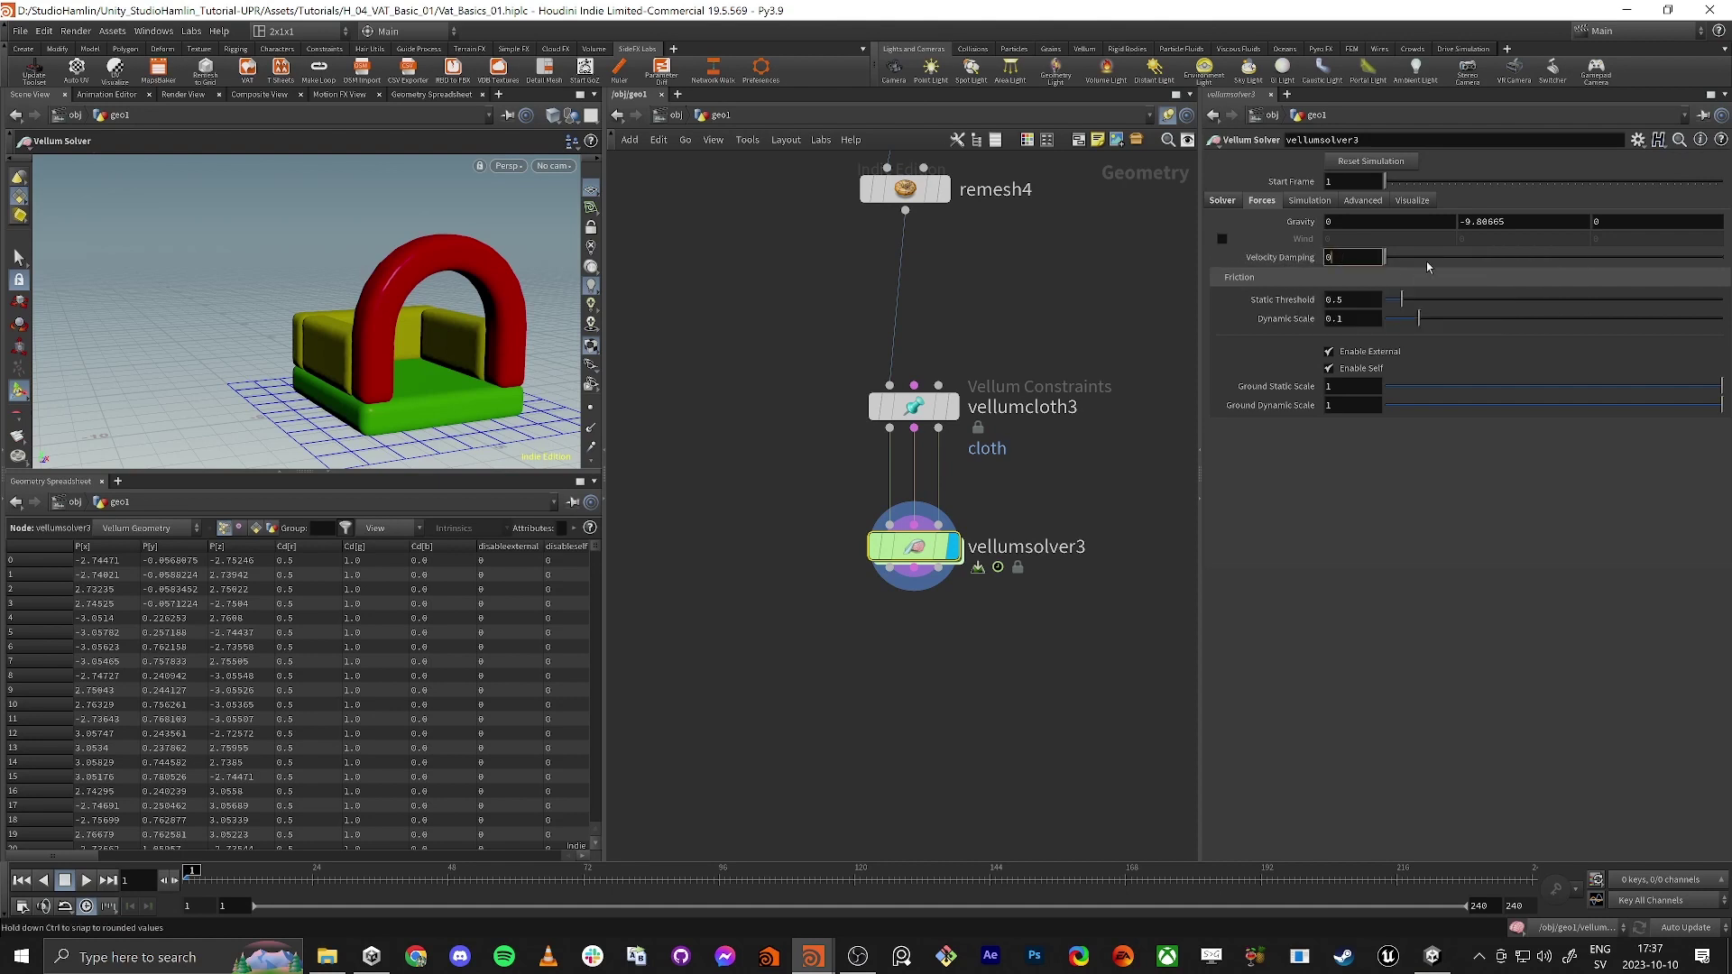
left_click_drag(1403, 266, 1441, 264)
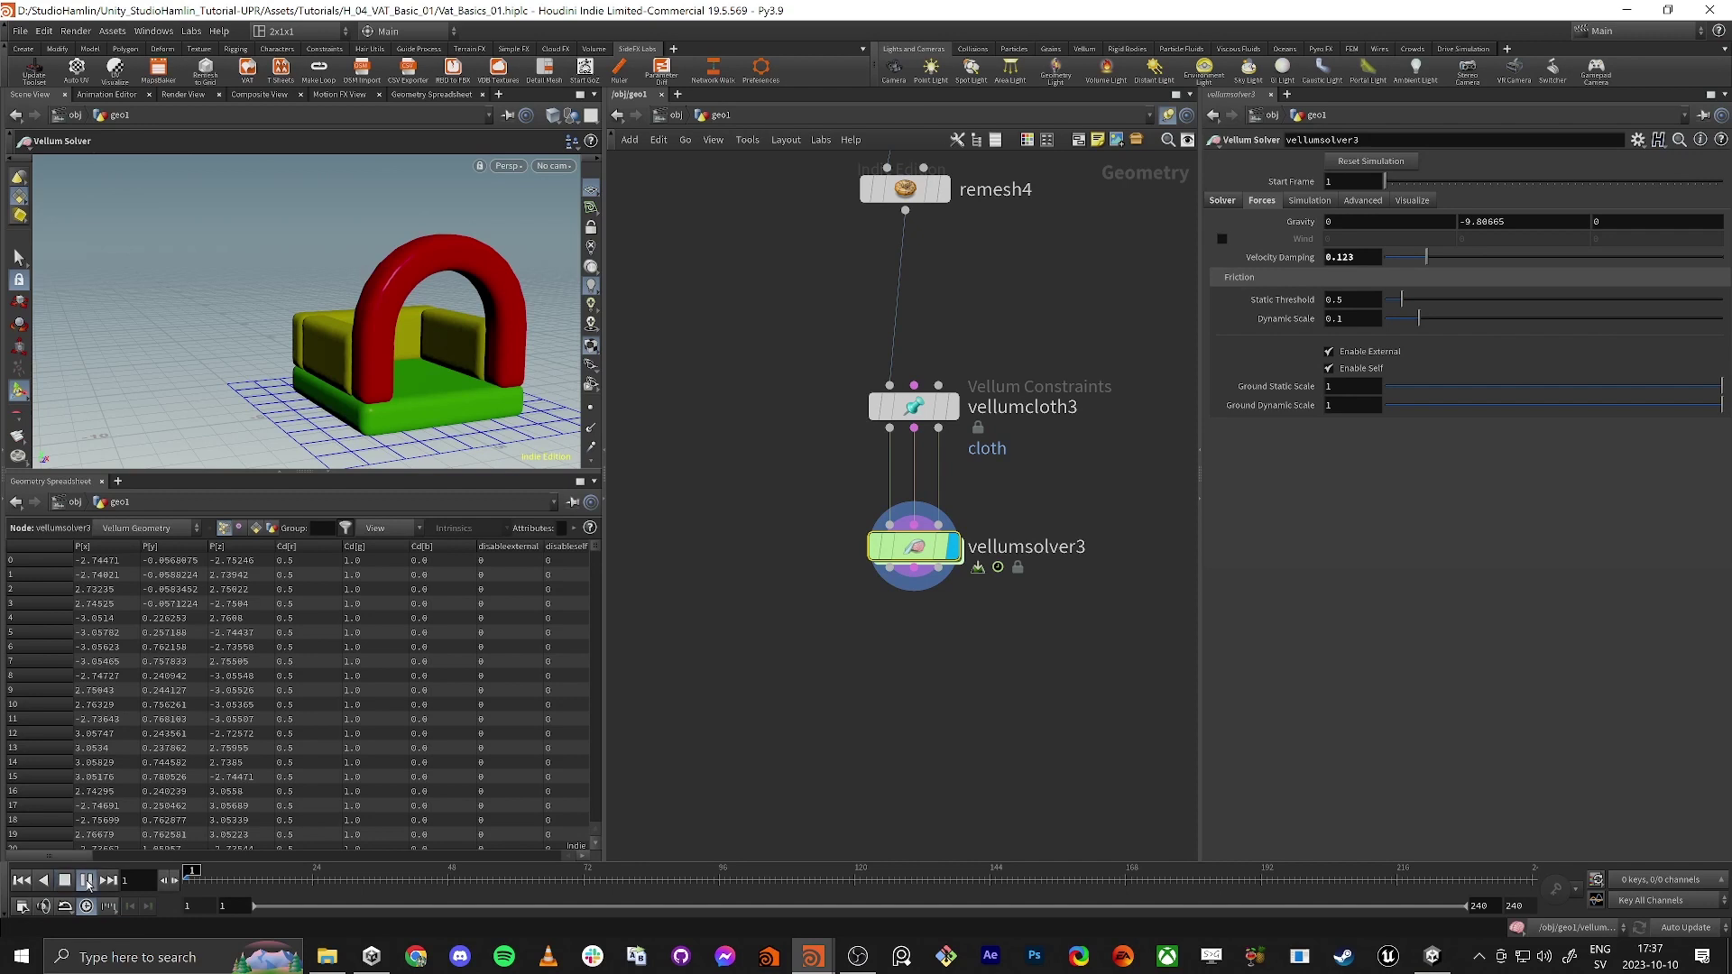
Play the damped simulation, stop at frame 92, and examine the collapsed cloth up close.
left_click(87, 882)
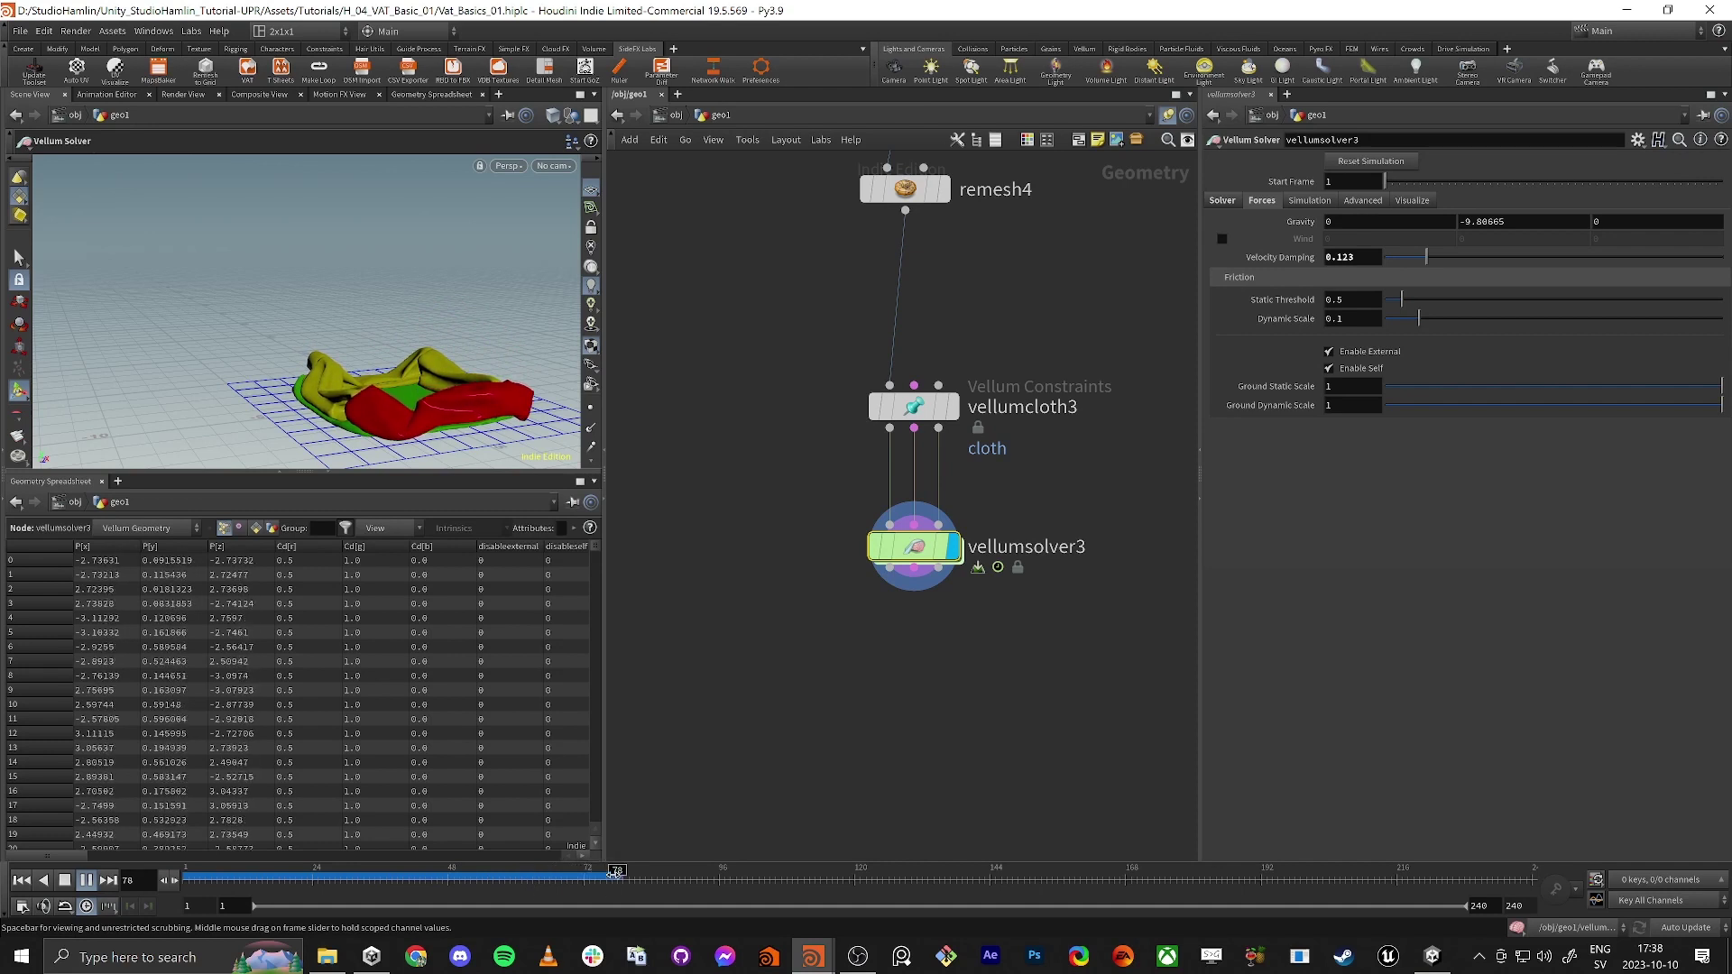
left_click(696, 879)
left_click_drag(370, 298, 490, 359, "alt")
left_click_drag(613, 343, 171, 282, "alt")
right_click_drag(262, 297, 295, 325, "alt")
left_click_drag(295, 325, 259, 317, "alt")
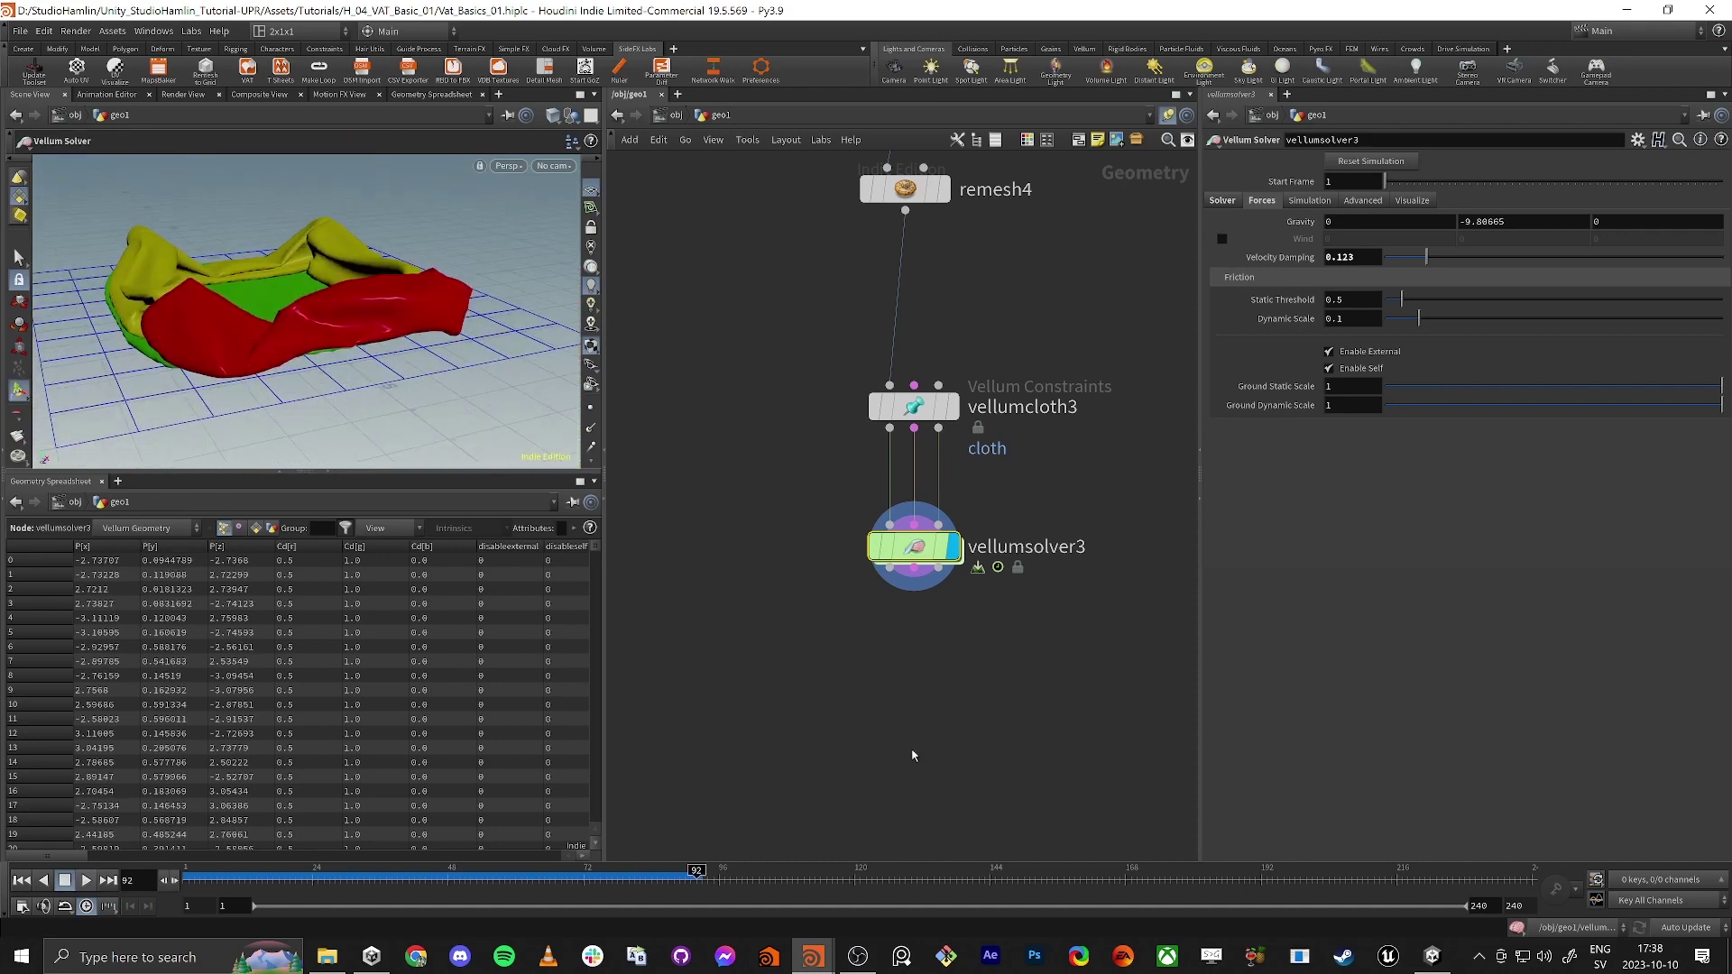
Add a Transform node below vellumsolver3 and set its Uniform Scale to 0.1.
middle_click_drag(913, 751, 954, 478)
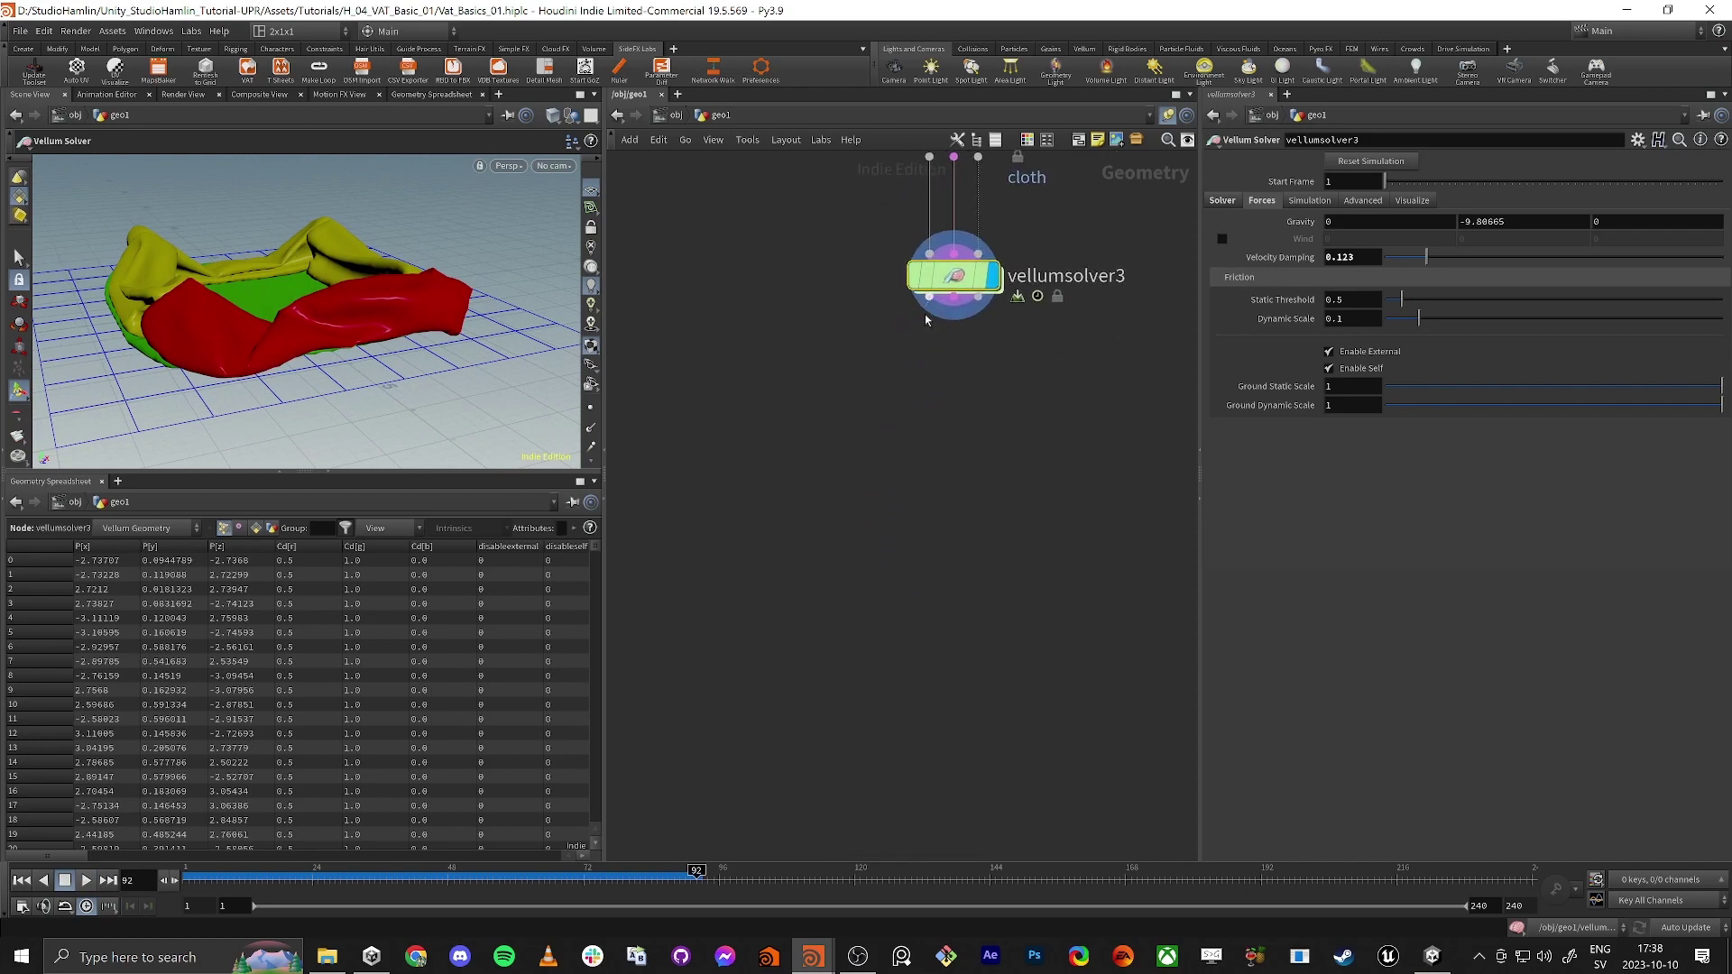
key("Tab")
type("trans")
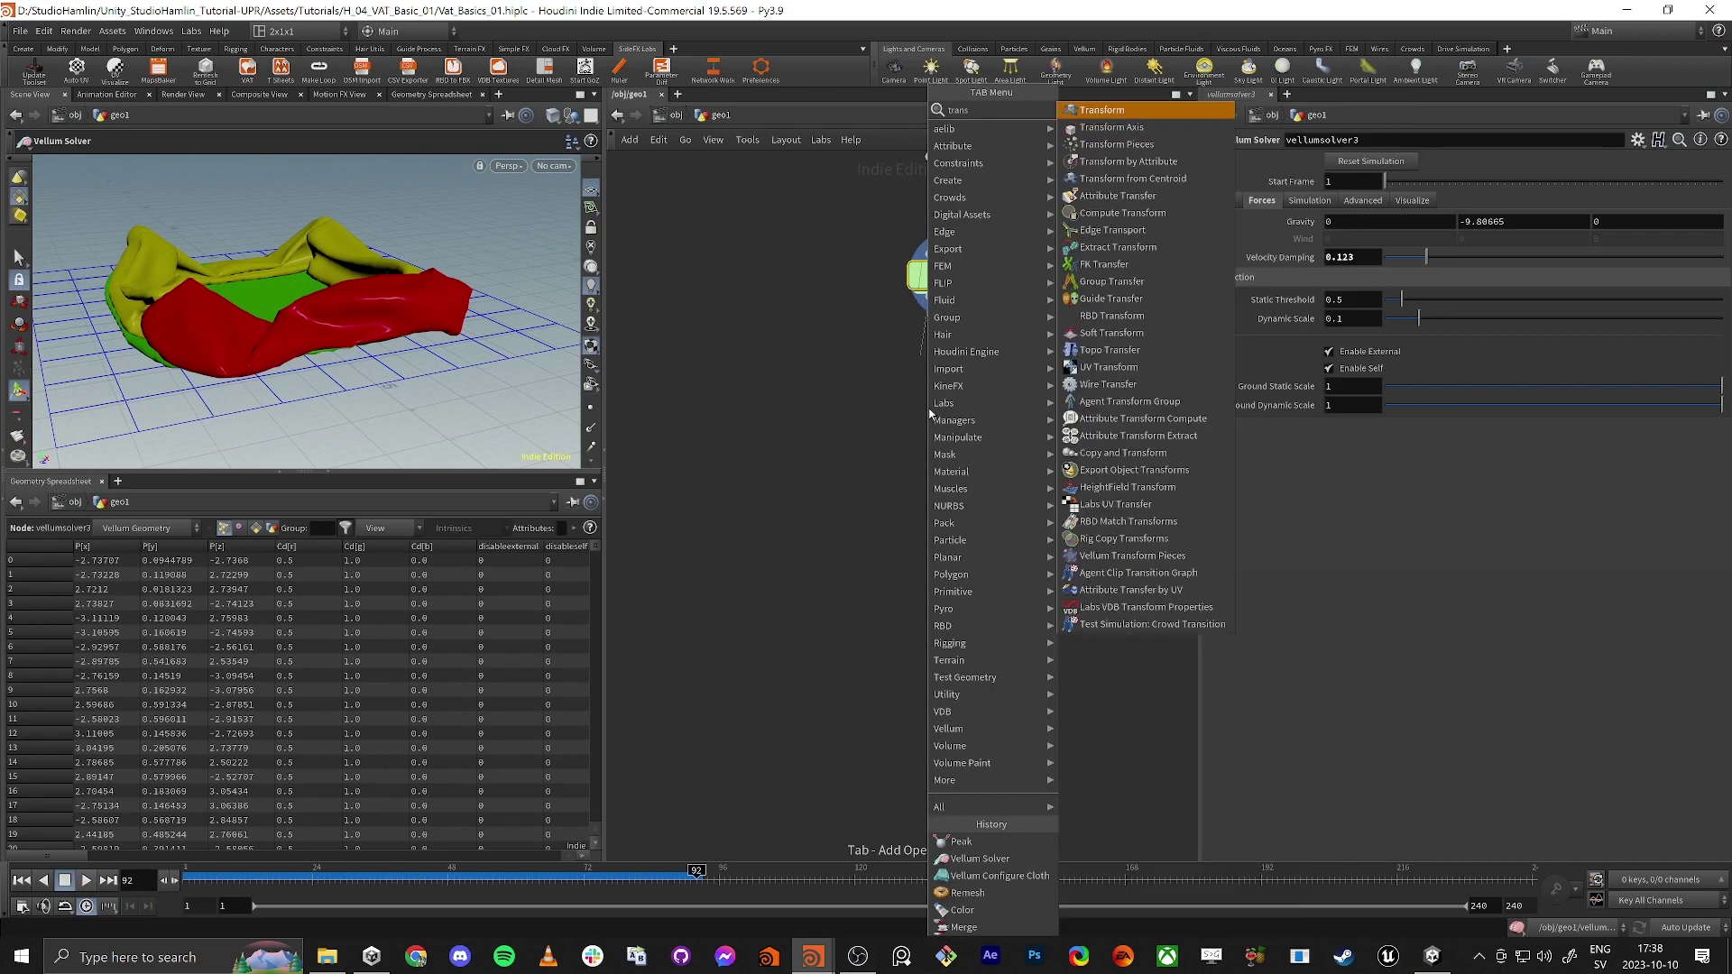
key("Return")
left_click(959, 365)
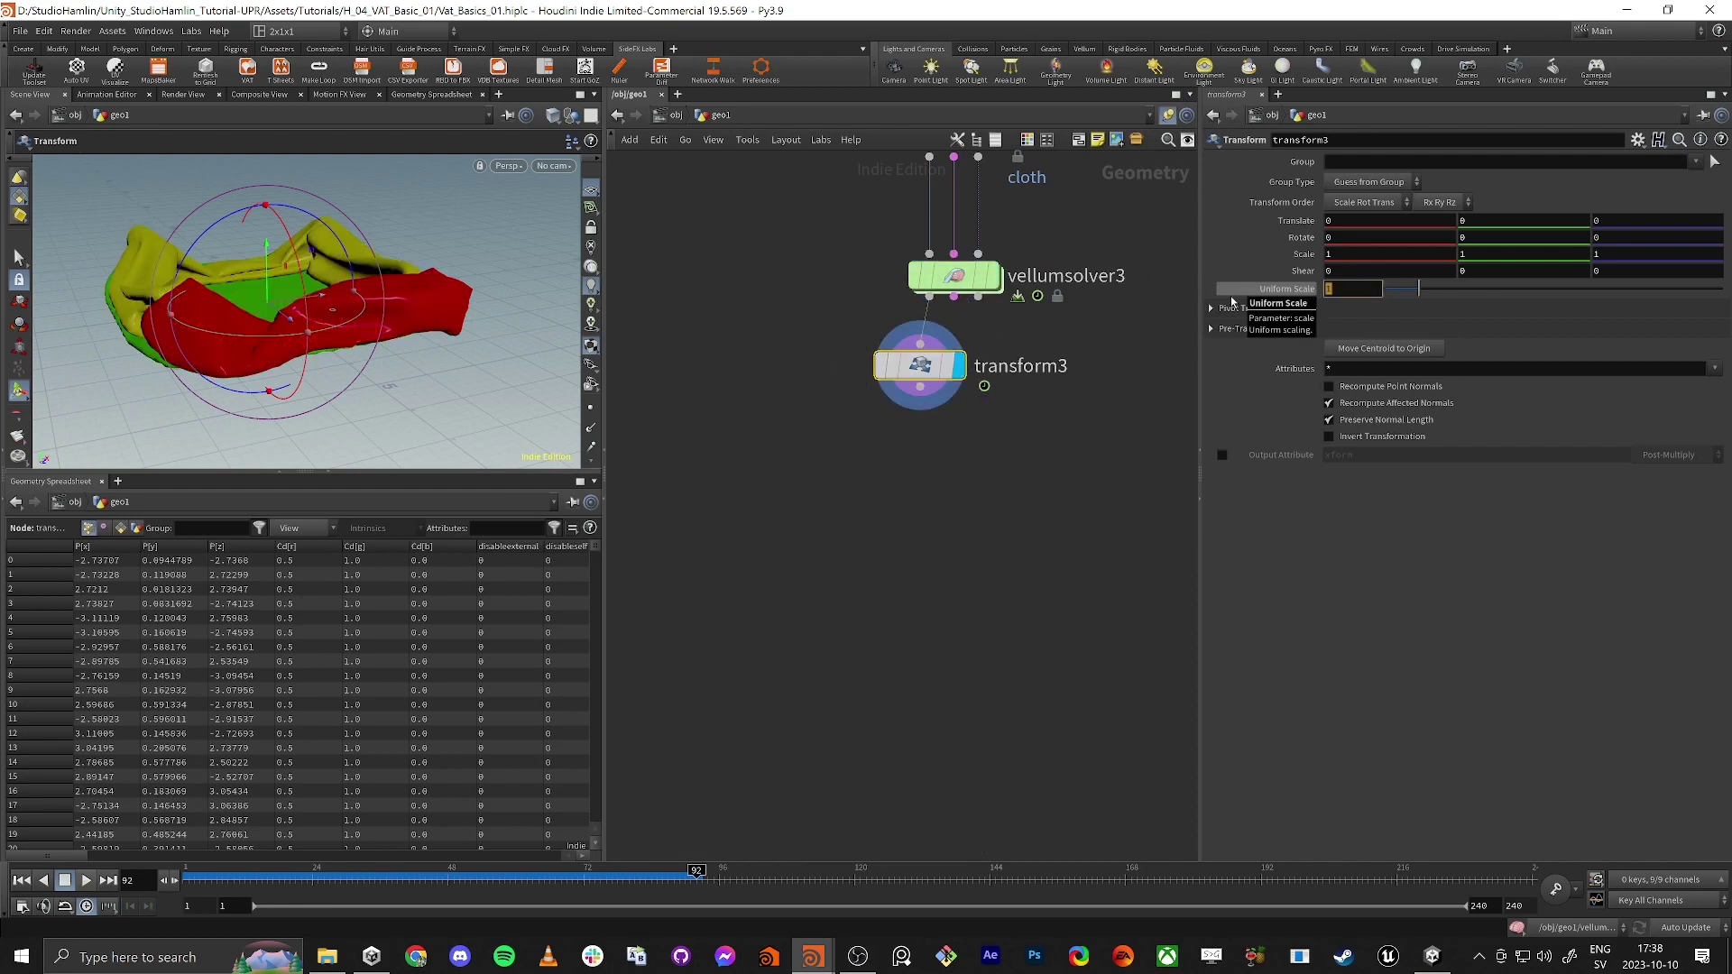
type("0.1")
key("Return")
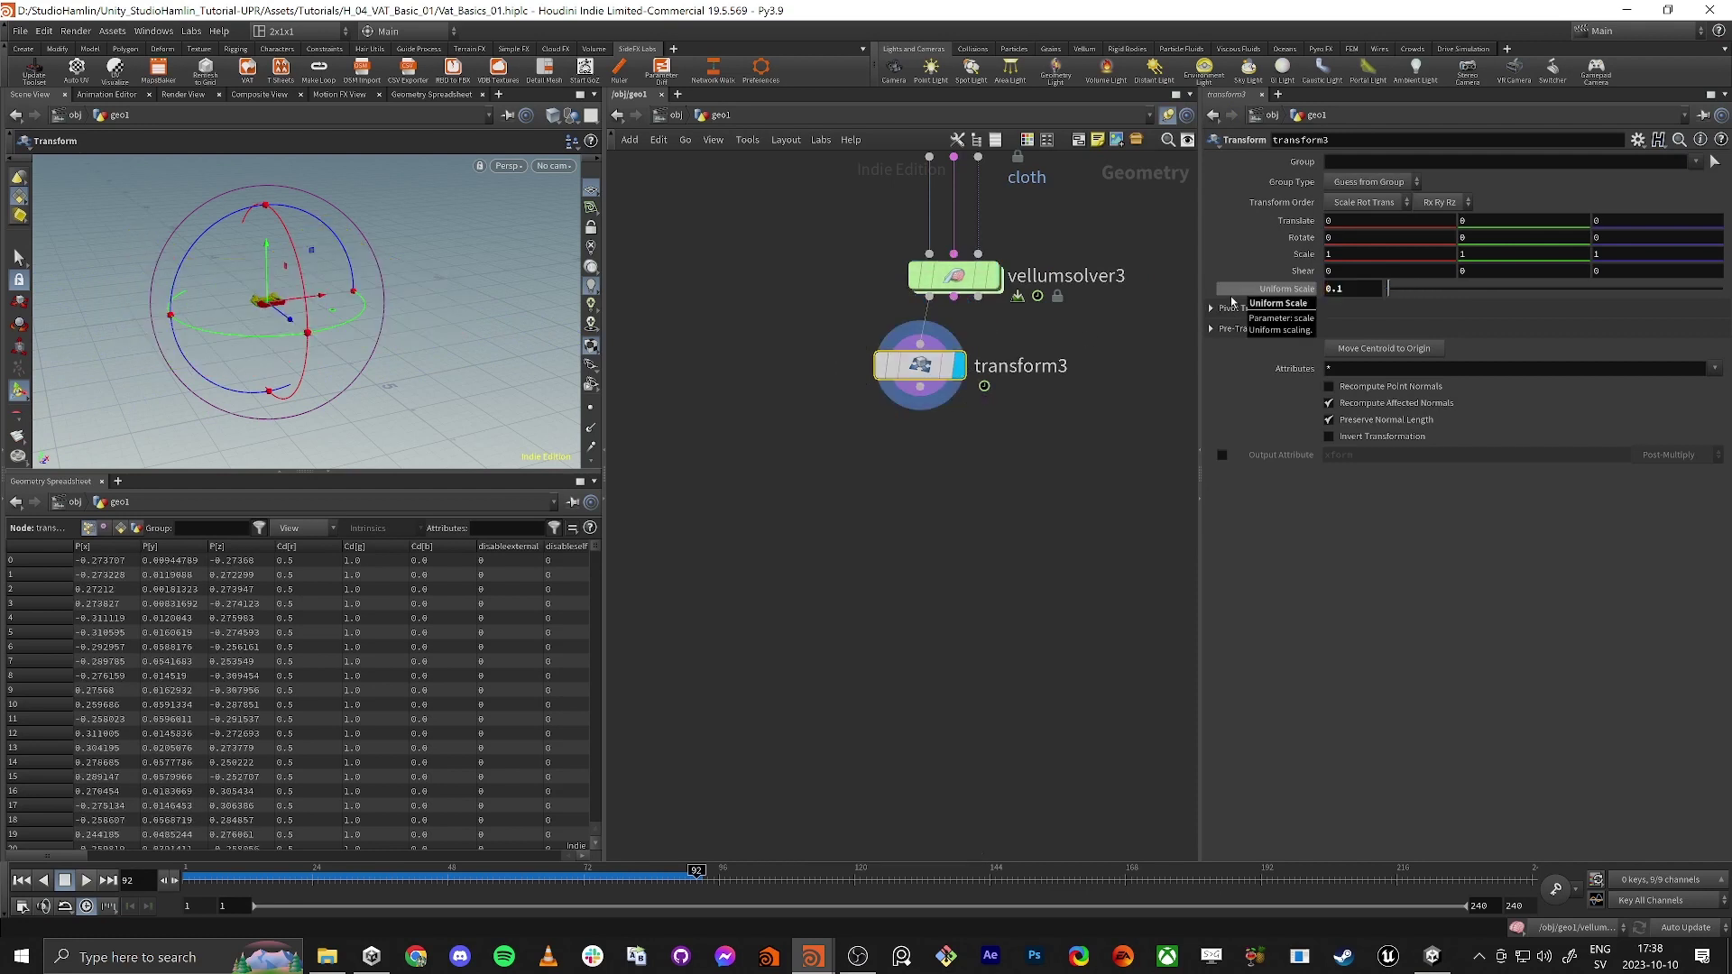
Add a Null node after transform3 and name it OUT_JumpCastle.
left_click(924, 612)
key("Tab")
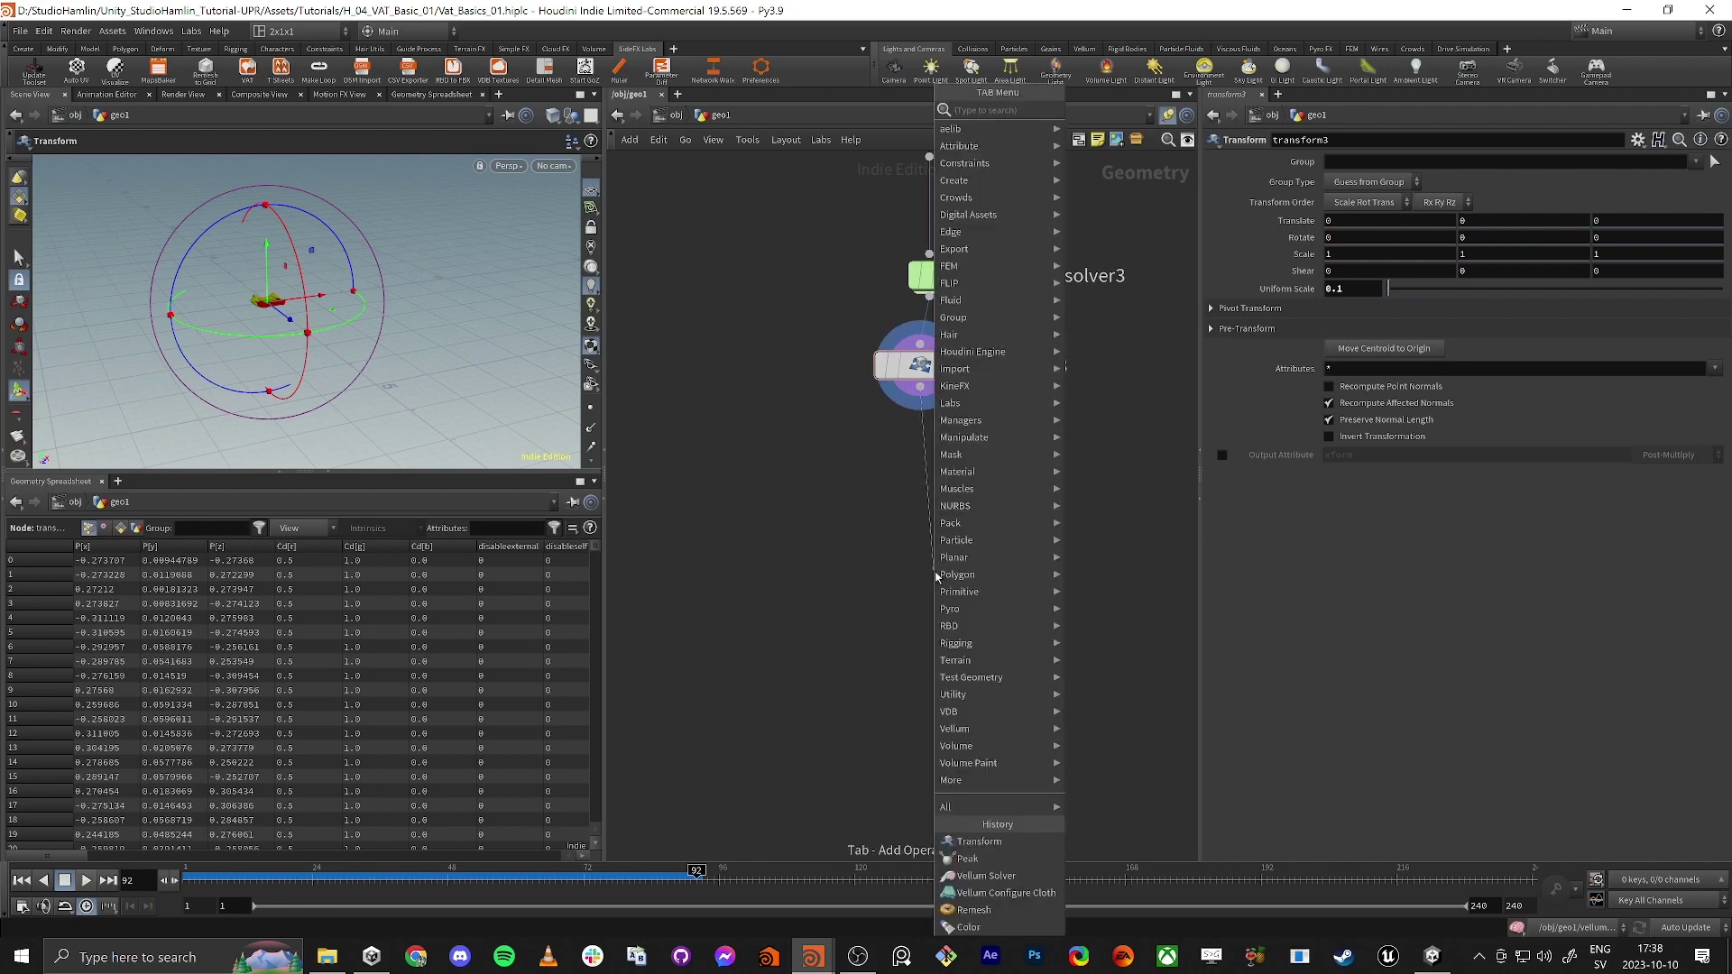
type("null")
key("Return")
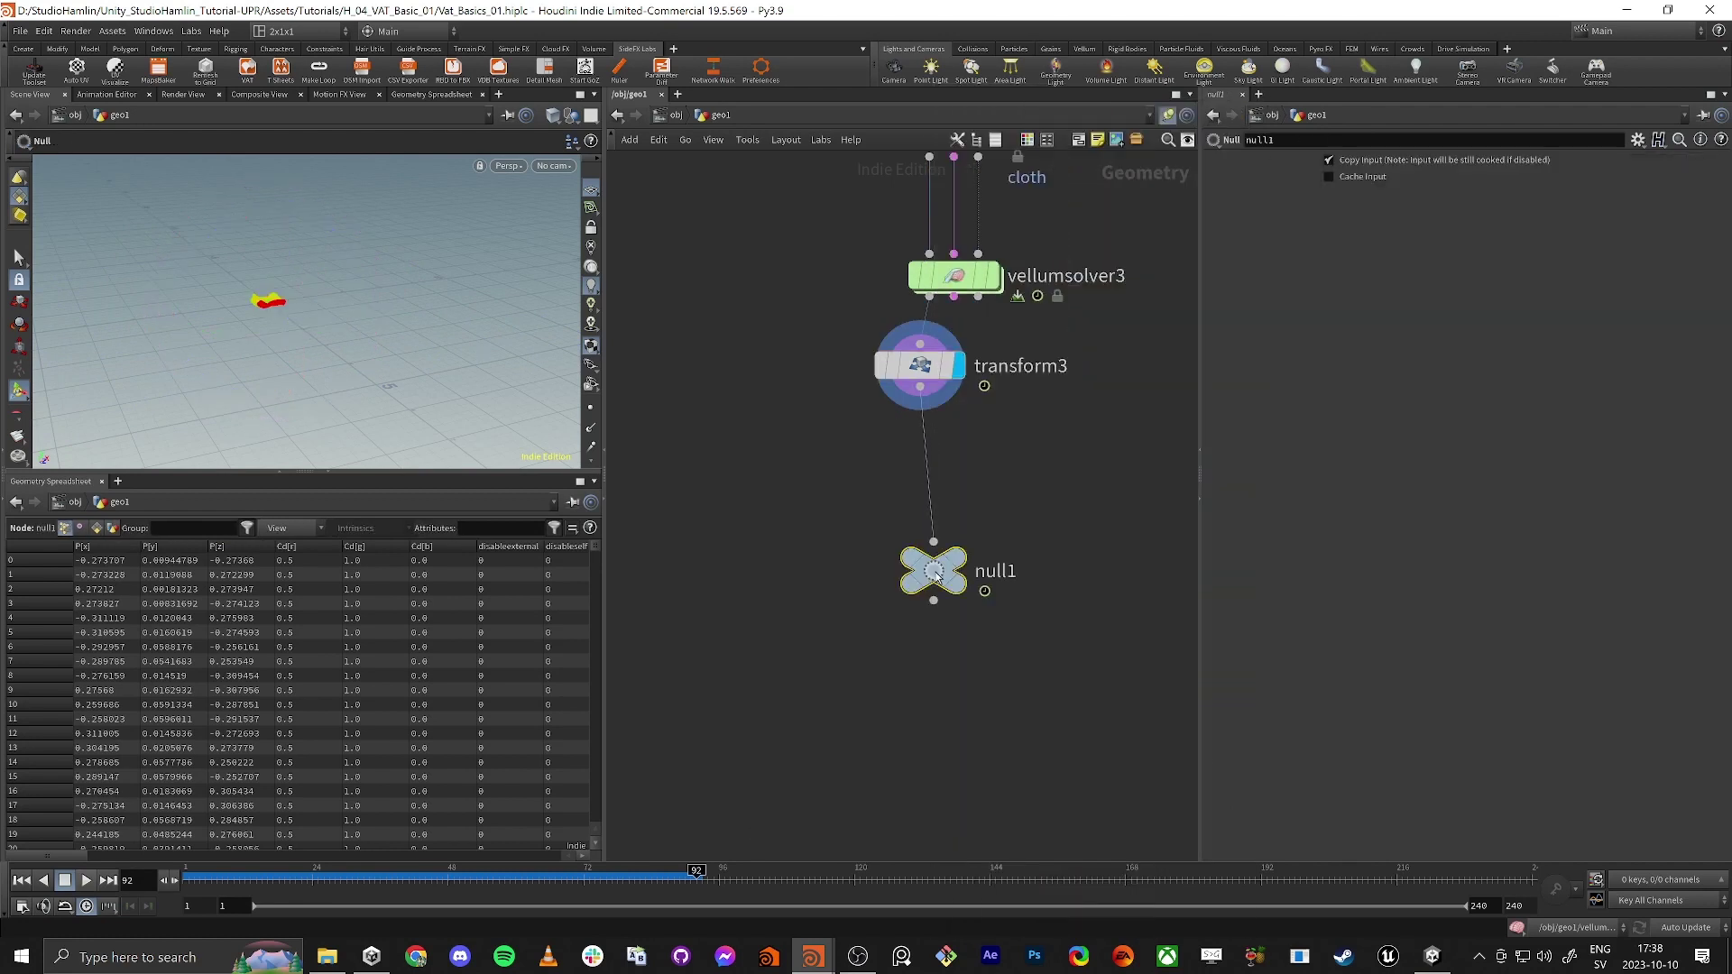
left_click(995, 573)
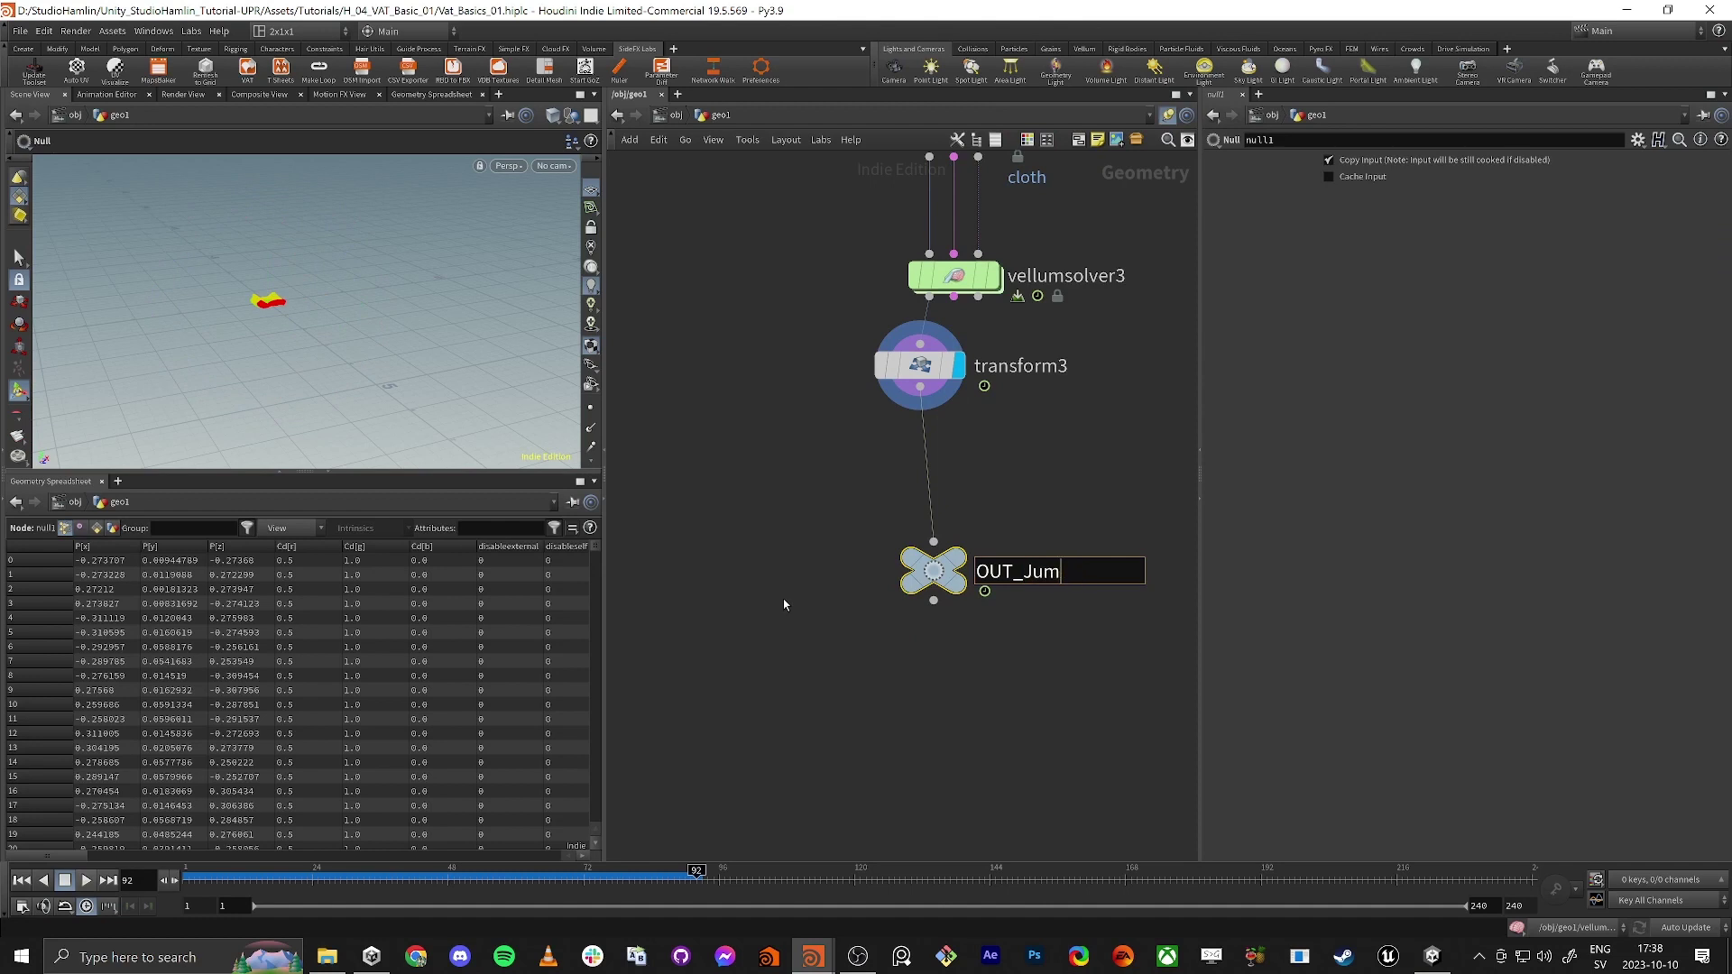
type("OUT_JumpCastle")
key("Return")
Inside ropnet1, duplicate the Text vertex animation textures node and name the copy Jump_Castle.
middle_click_drag(930, 736, 893, 636)
scroll(885, 632, "down", 6)
middle_click_drag(766, 639, 1094, 585)
middle_click_drag(918, 490, 680, 502)
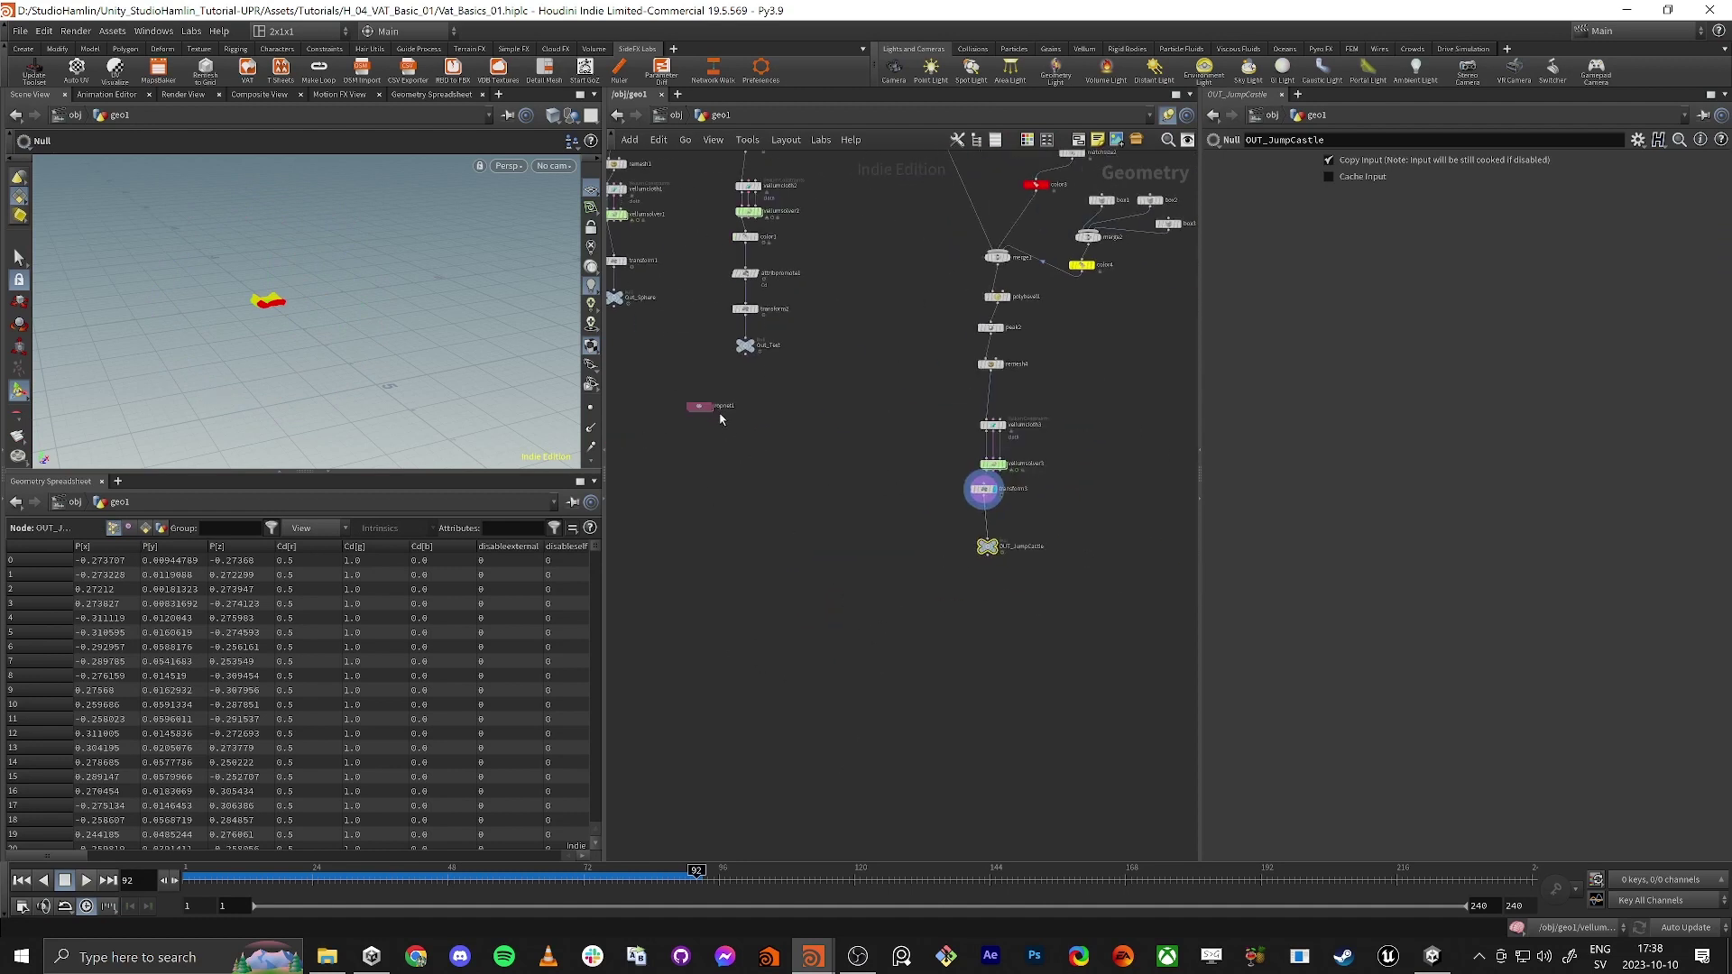
double_click(697, 405)
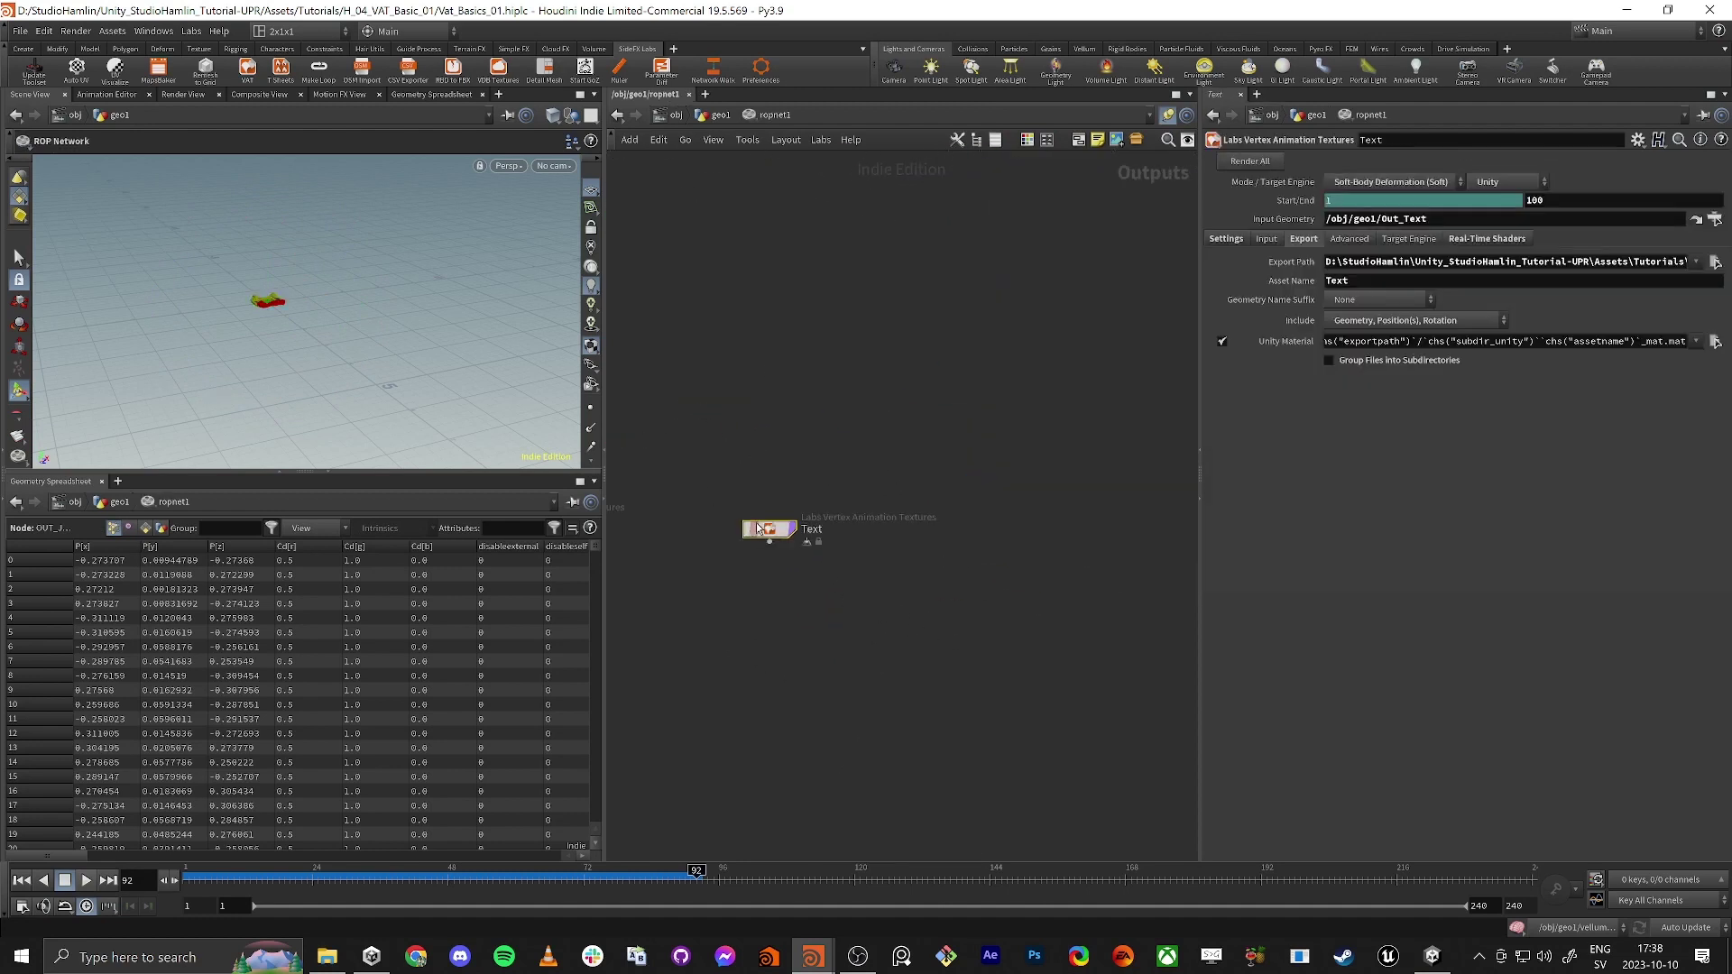
left_click_drag(763, 528, 1037, 567, "alt")
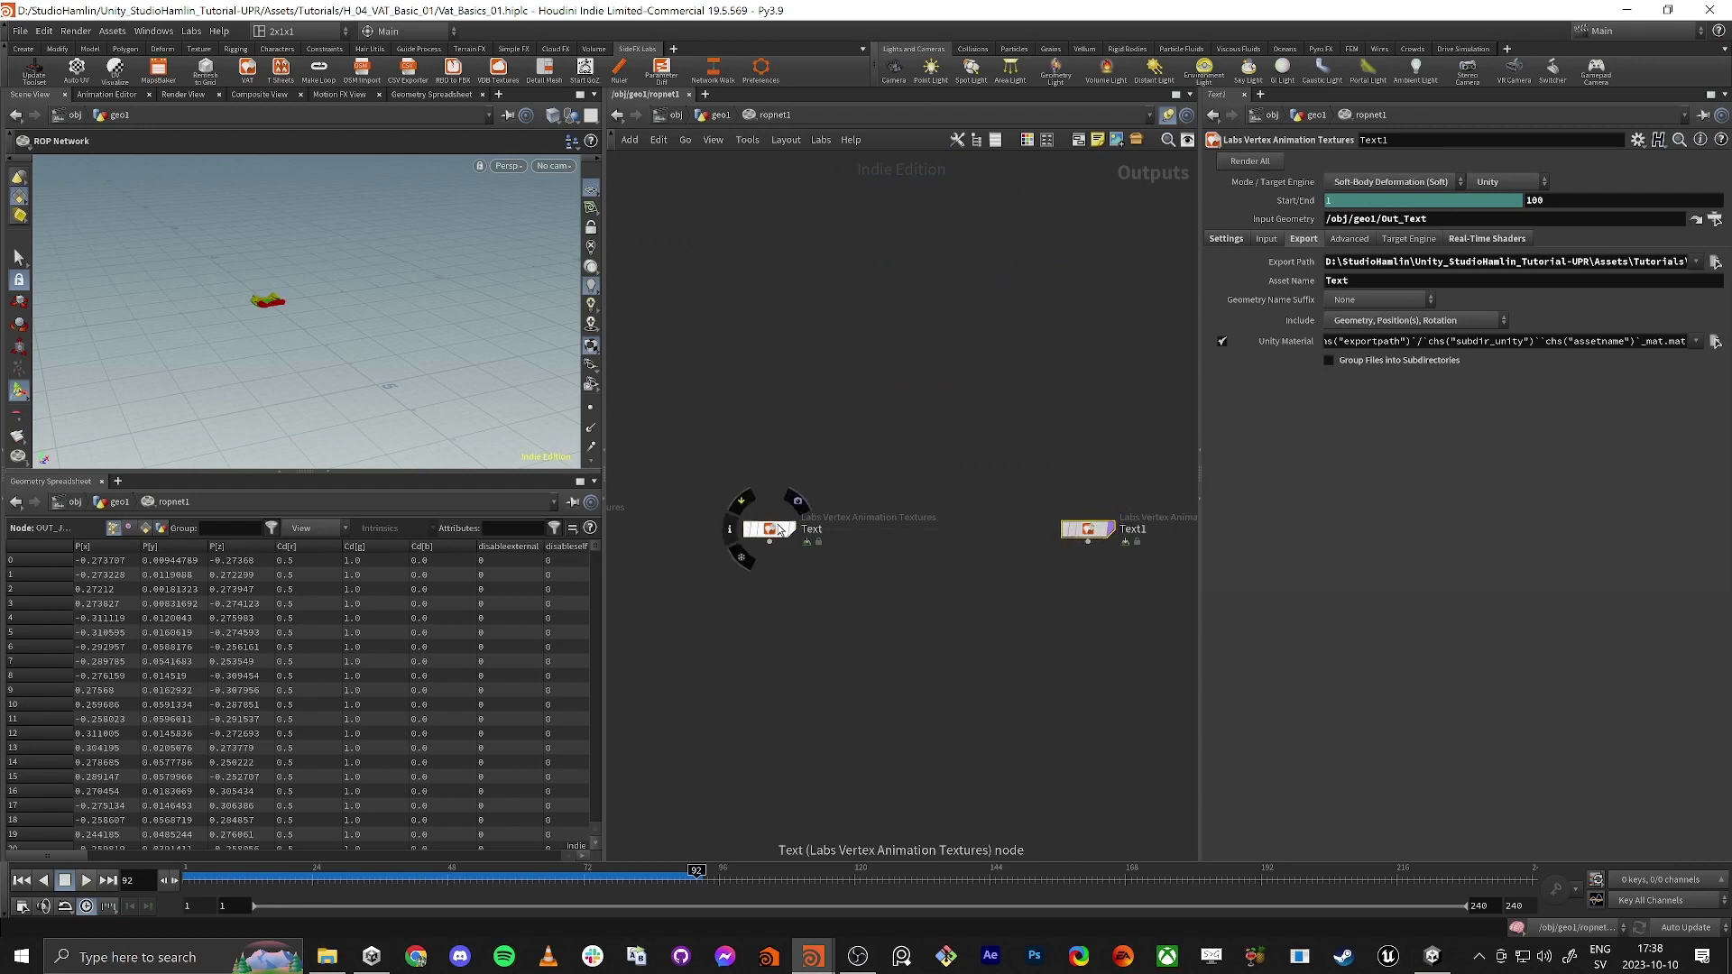
double_click(1133, 530)
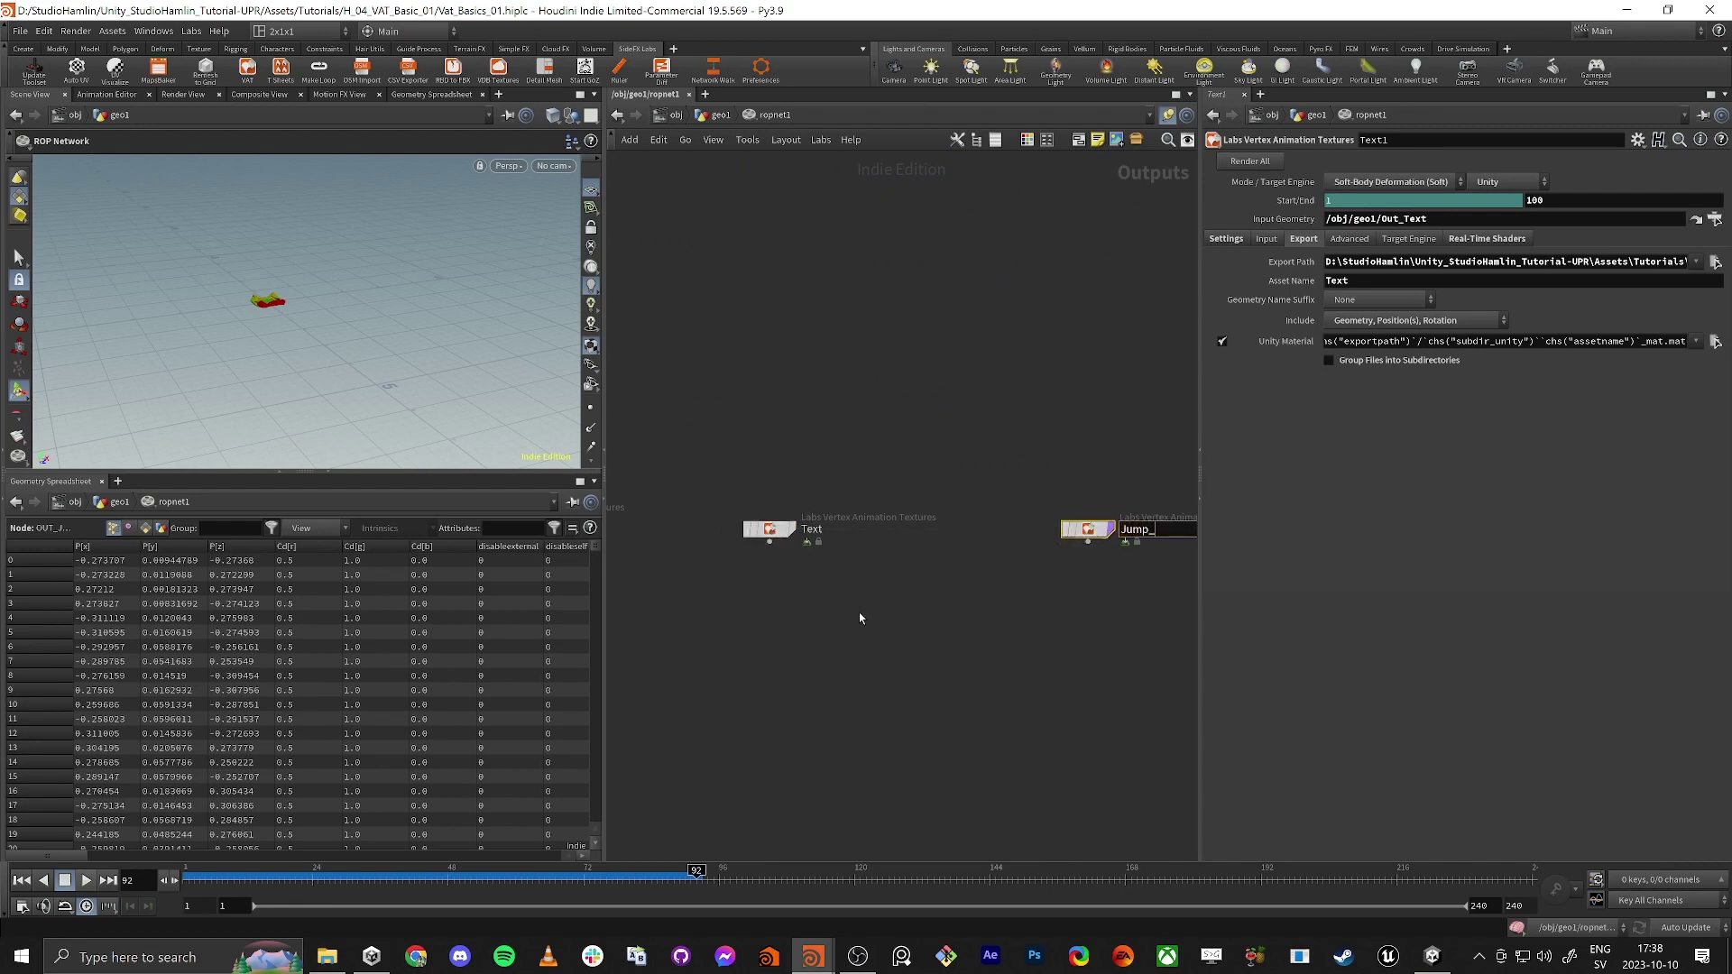
type("Jump_Castle")
key("Return")
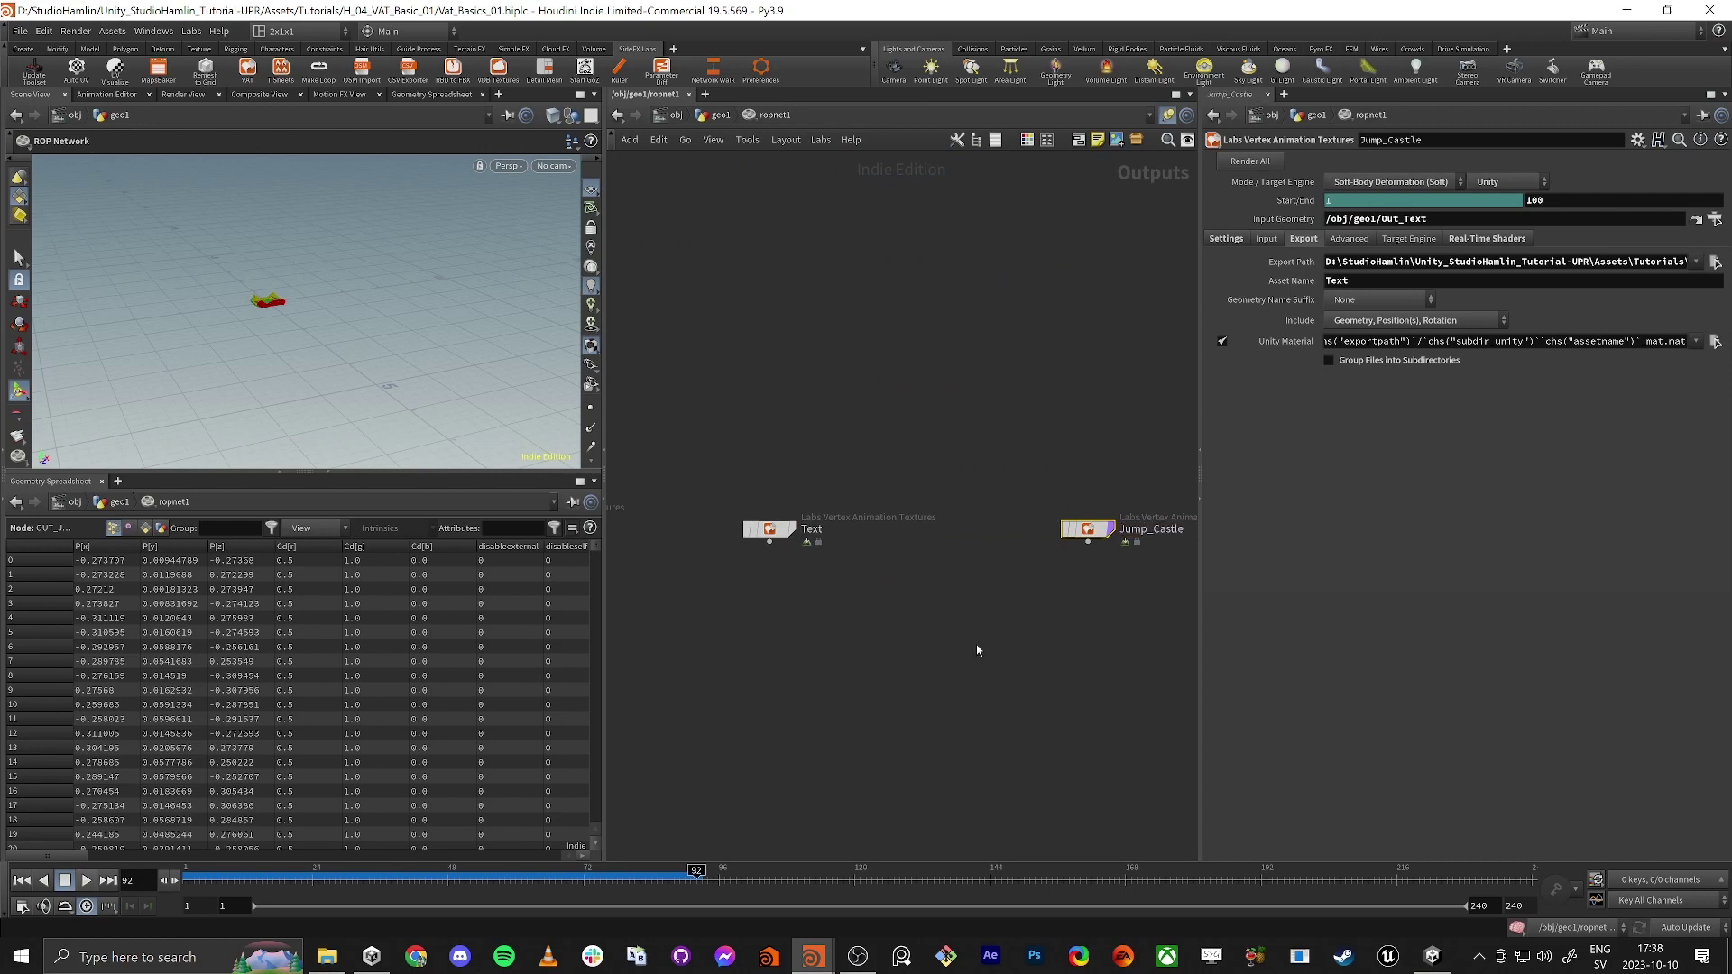
Set the Jump_Castle node's Input Geometry to /obj/geo1/OUT_JumpCastle and its Asset Name to JumpCastle.
middle_click_drag(977, 651, 891, 694)
scroll(1000, 577, "up", 2)
scroll(1003, 595, "up", 2)
middle_click_drag(1022, 624, 991, 632)
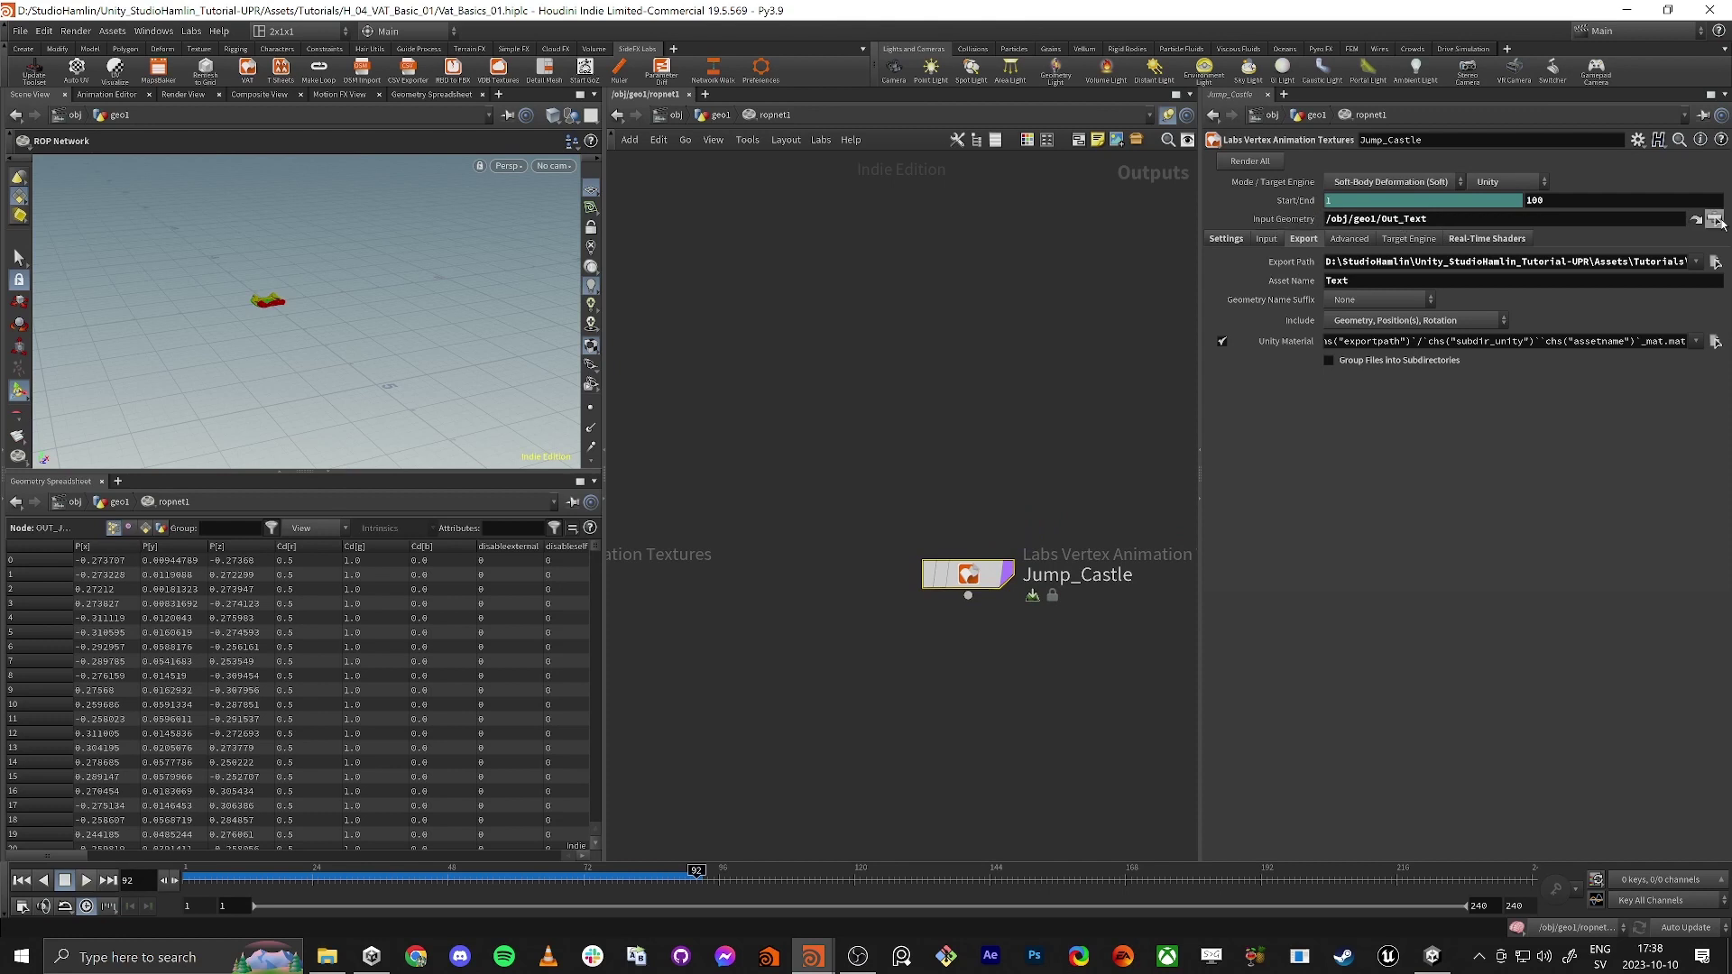
left_click(1714, 221)
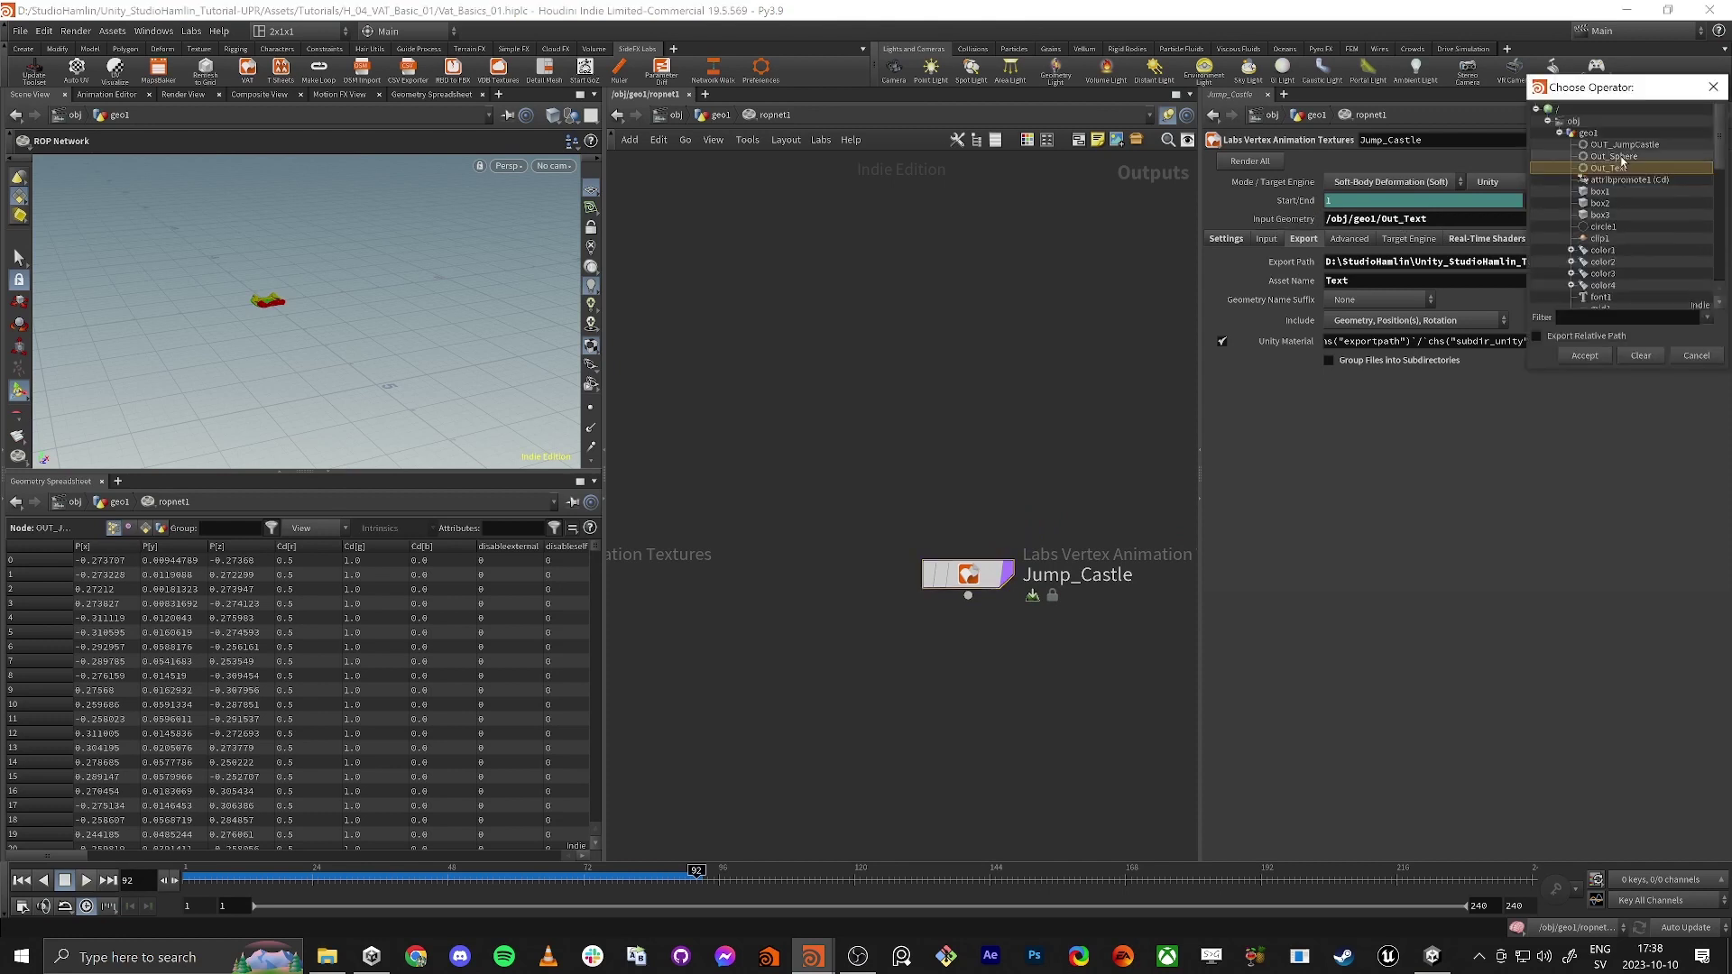
double_click(1634, 145)
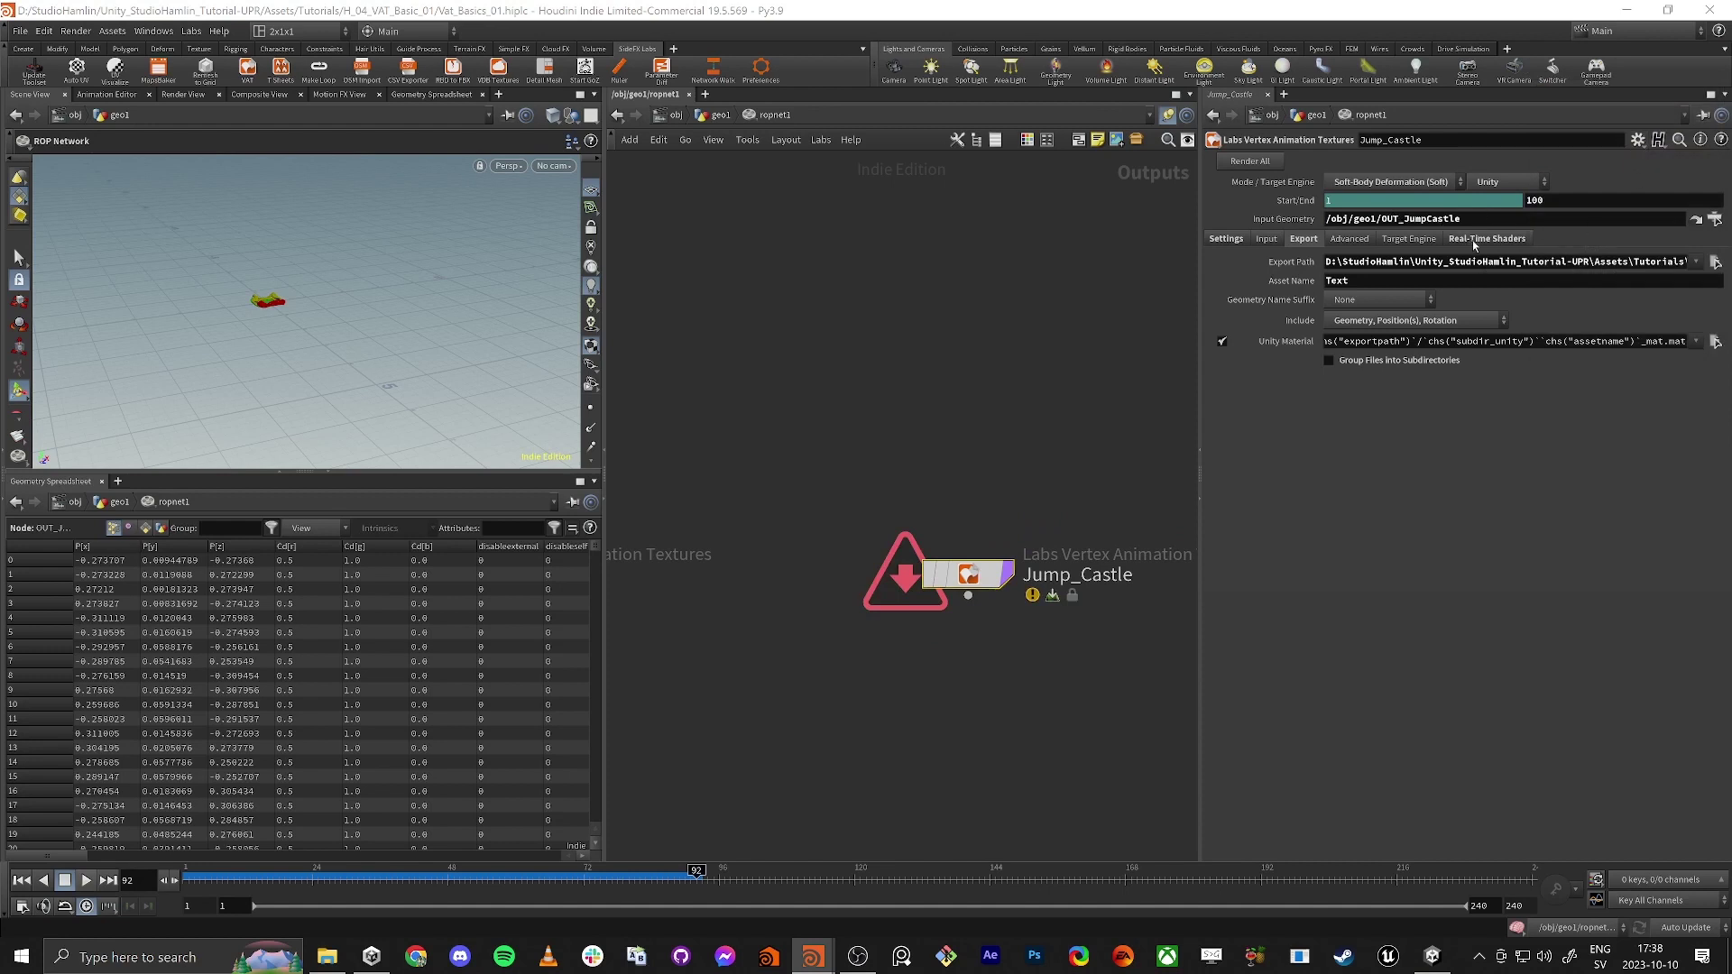
left_click_drag(1364, 281, 1295, 296)
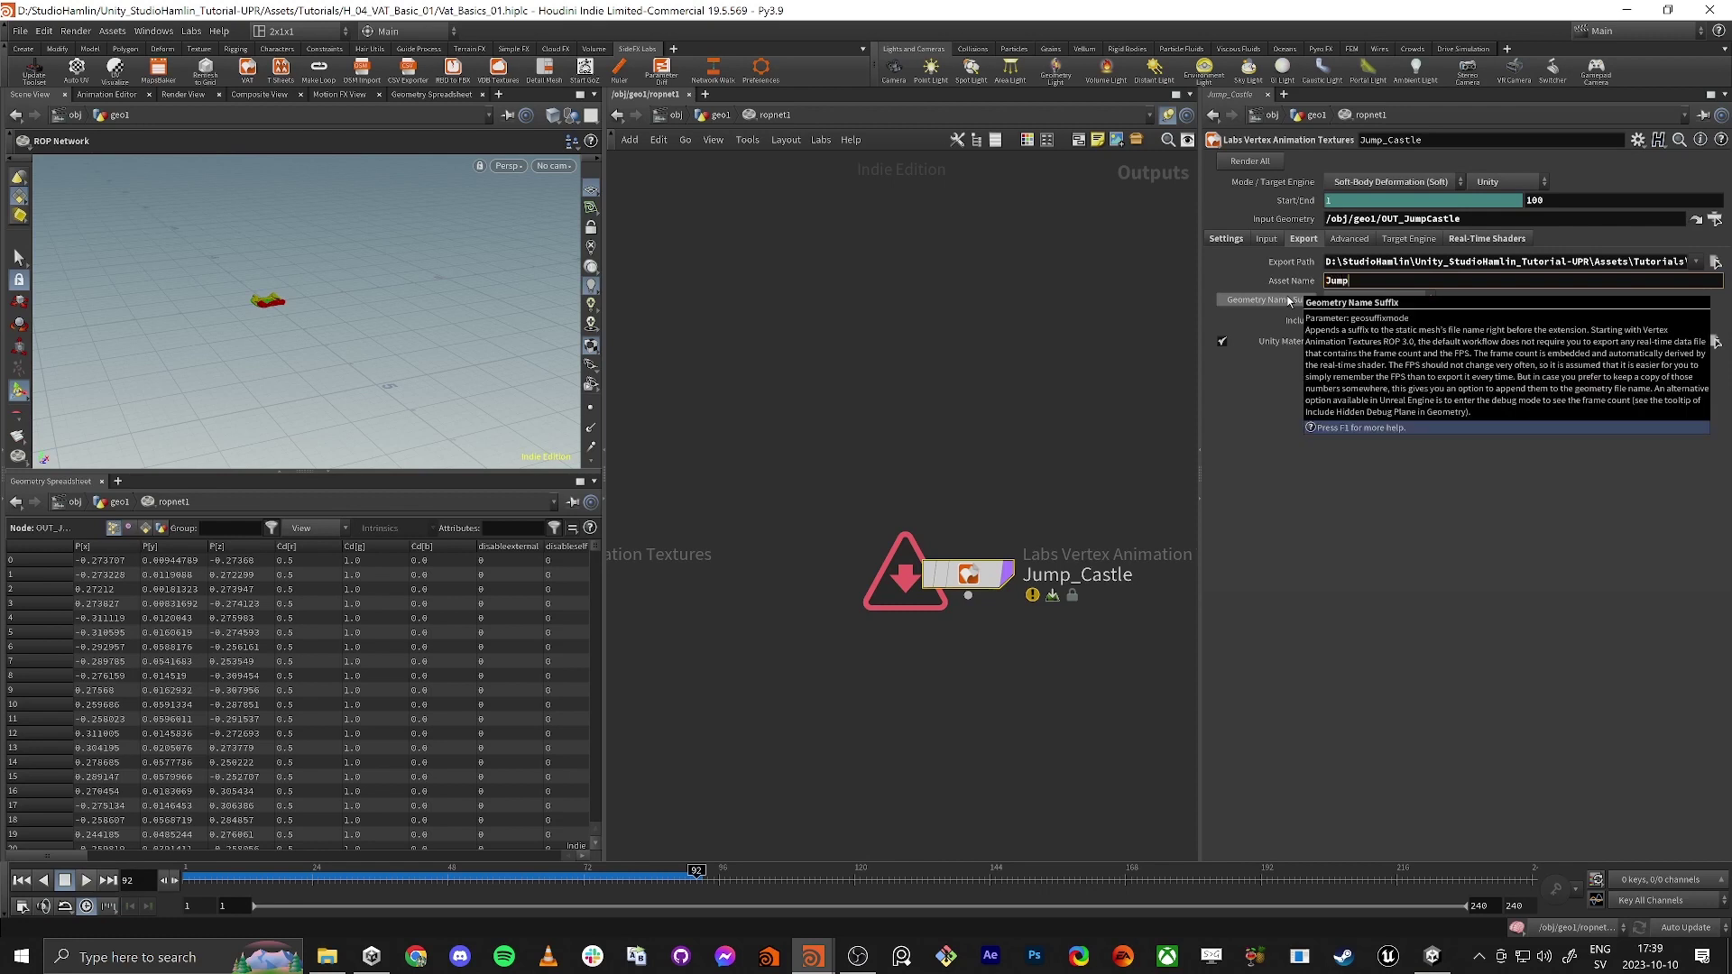
type("JumpCastle")
key("Return")
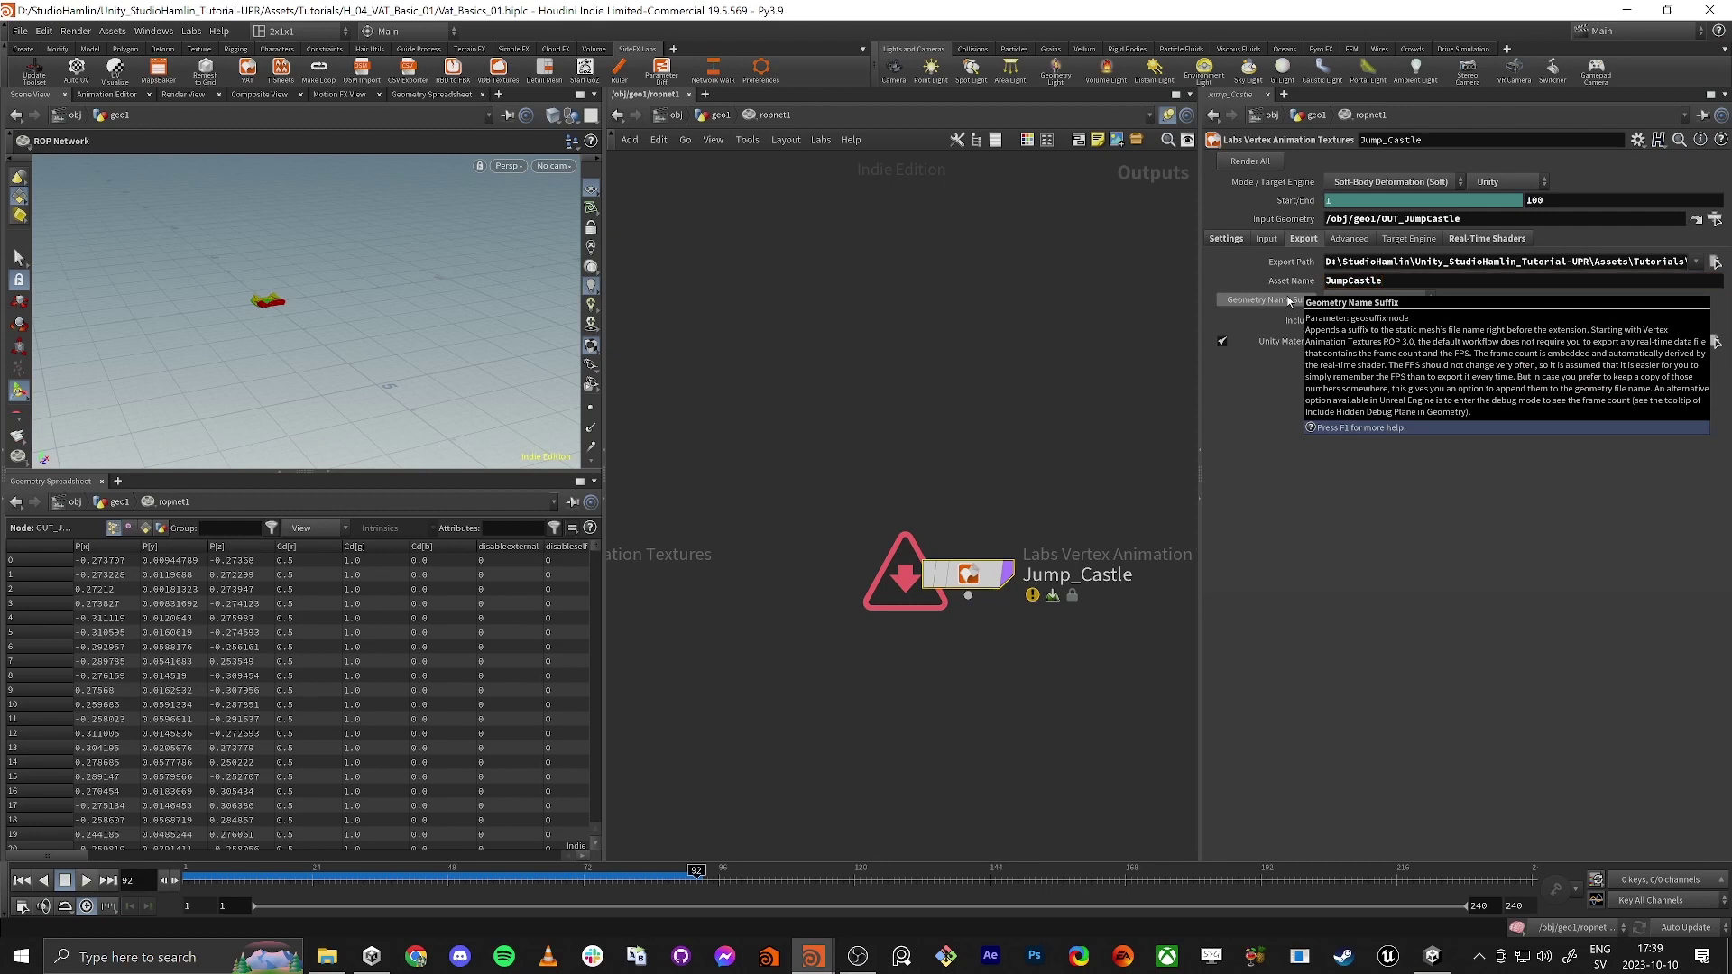
Check the Jump_Castle node's warning, return to geo1, and insert an Attribute Promote node between transform3 and OUT_JumpCastle.
middle_click(968, 577)
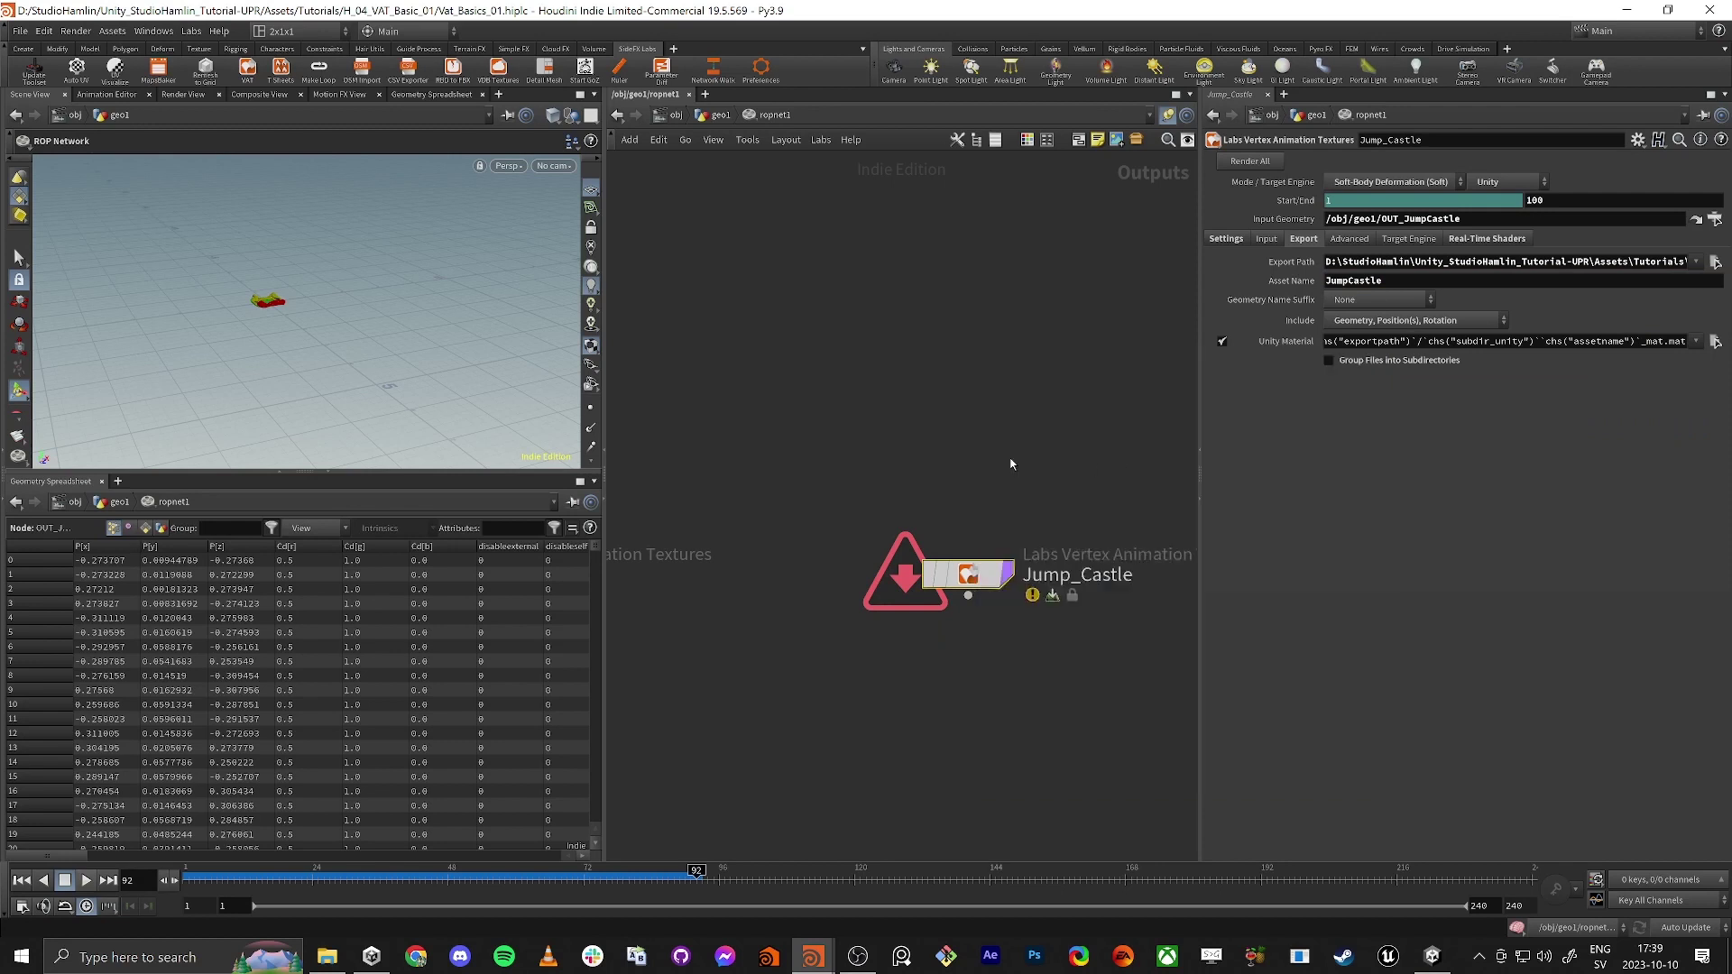
left_click(722, 115)
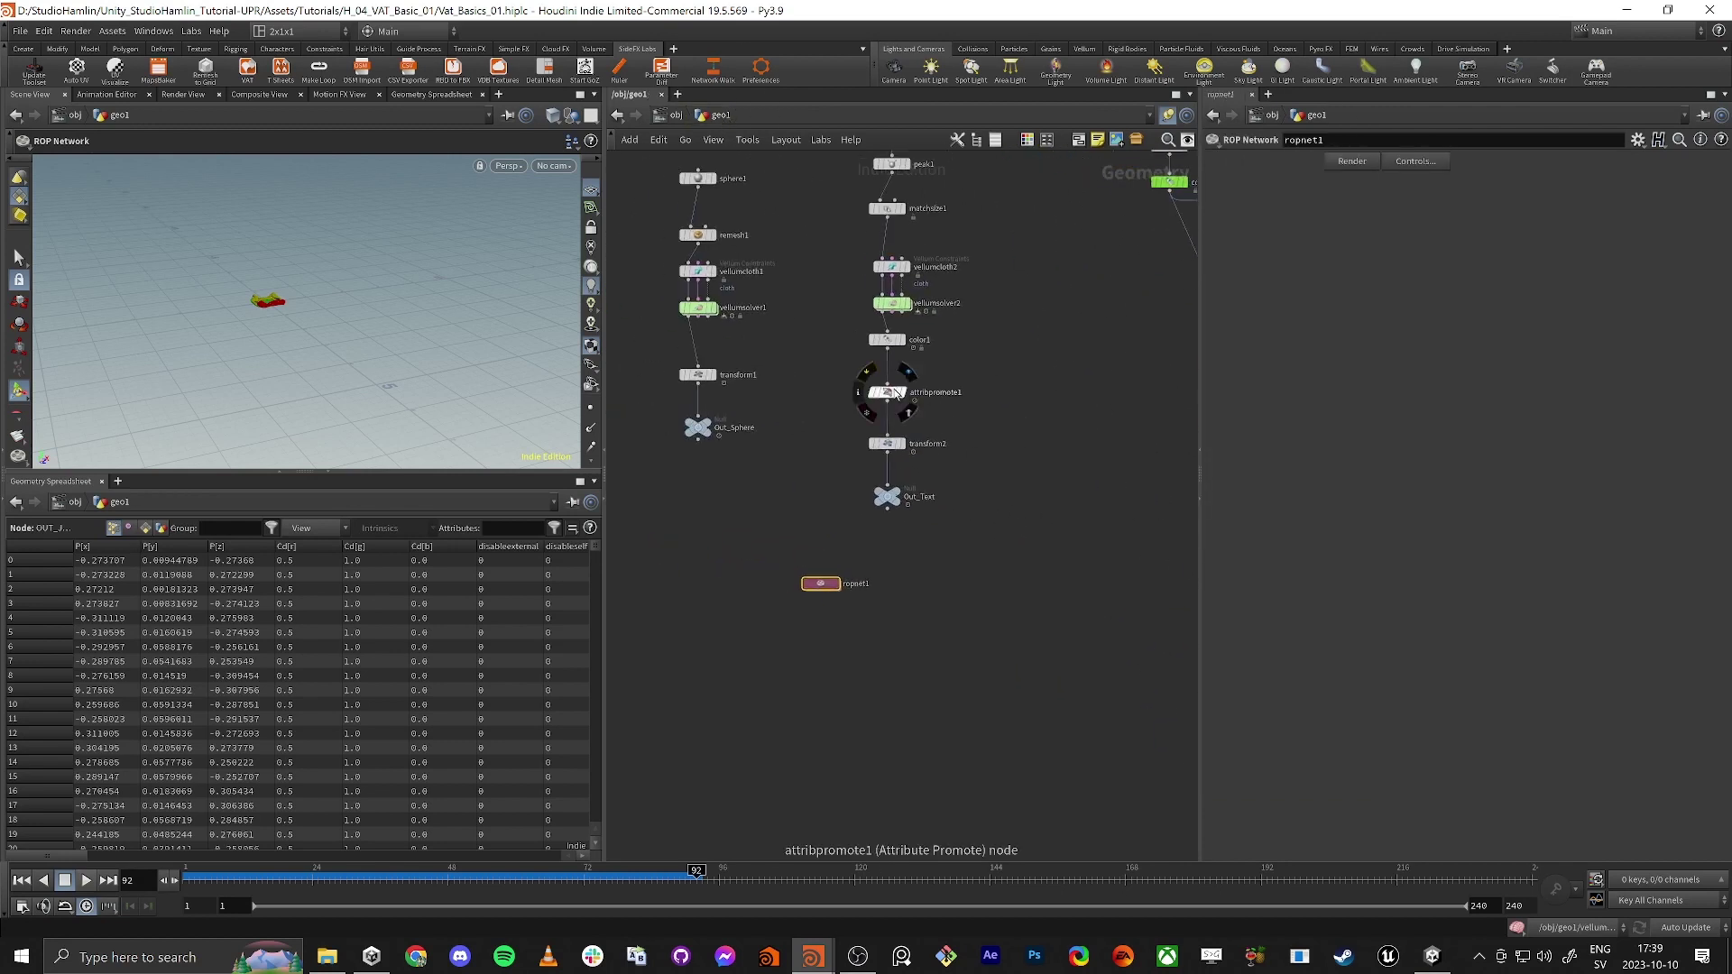
middle_click_drag(1042, 481, 774, 379)
middle_click_drag(904, 539, 822, 483)
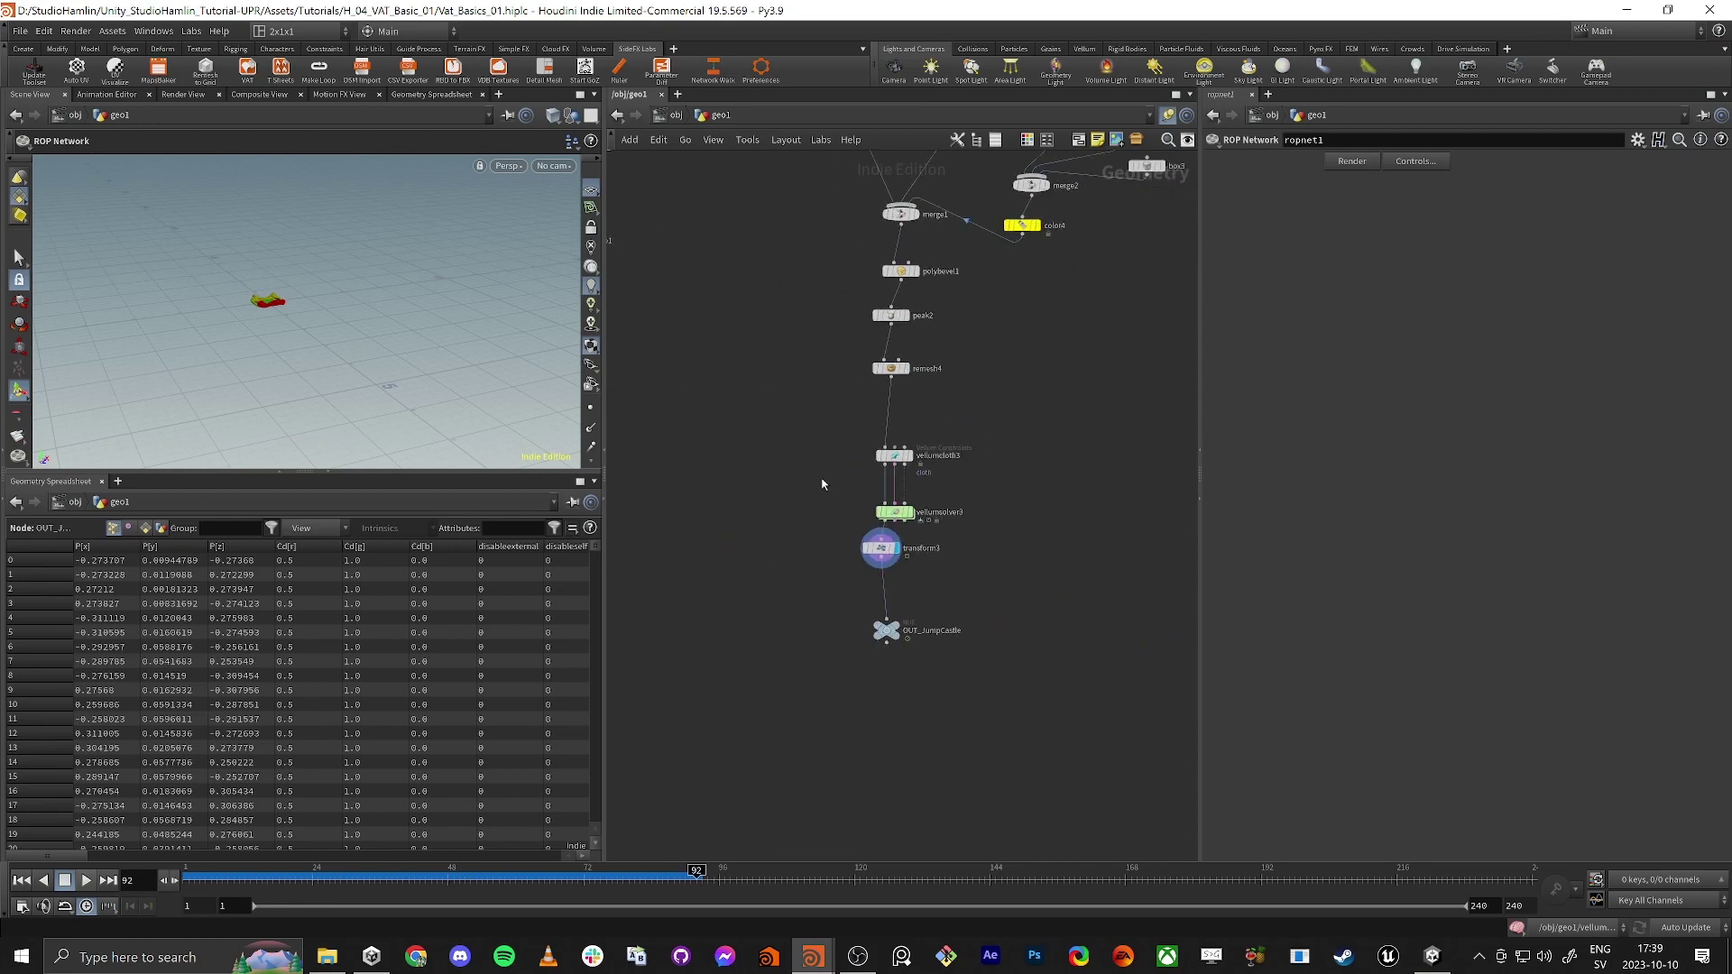
middle_click_drag(861, 568, 856, 512)
left_click_drag(880, 575, 876, 664)
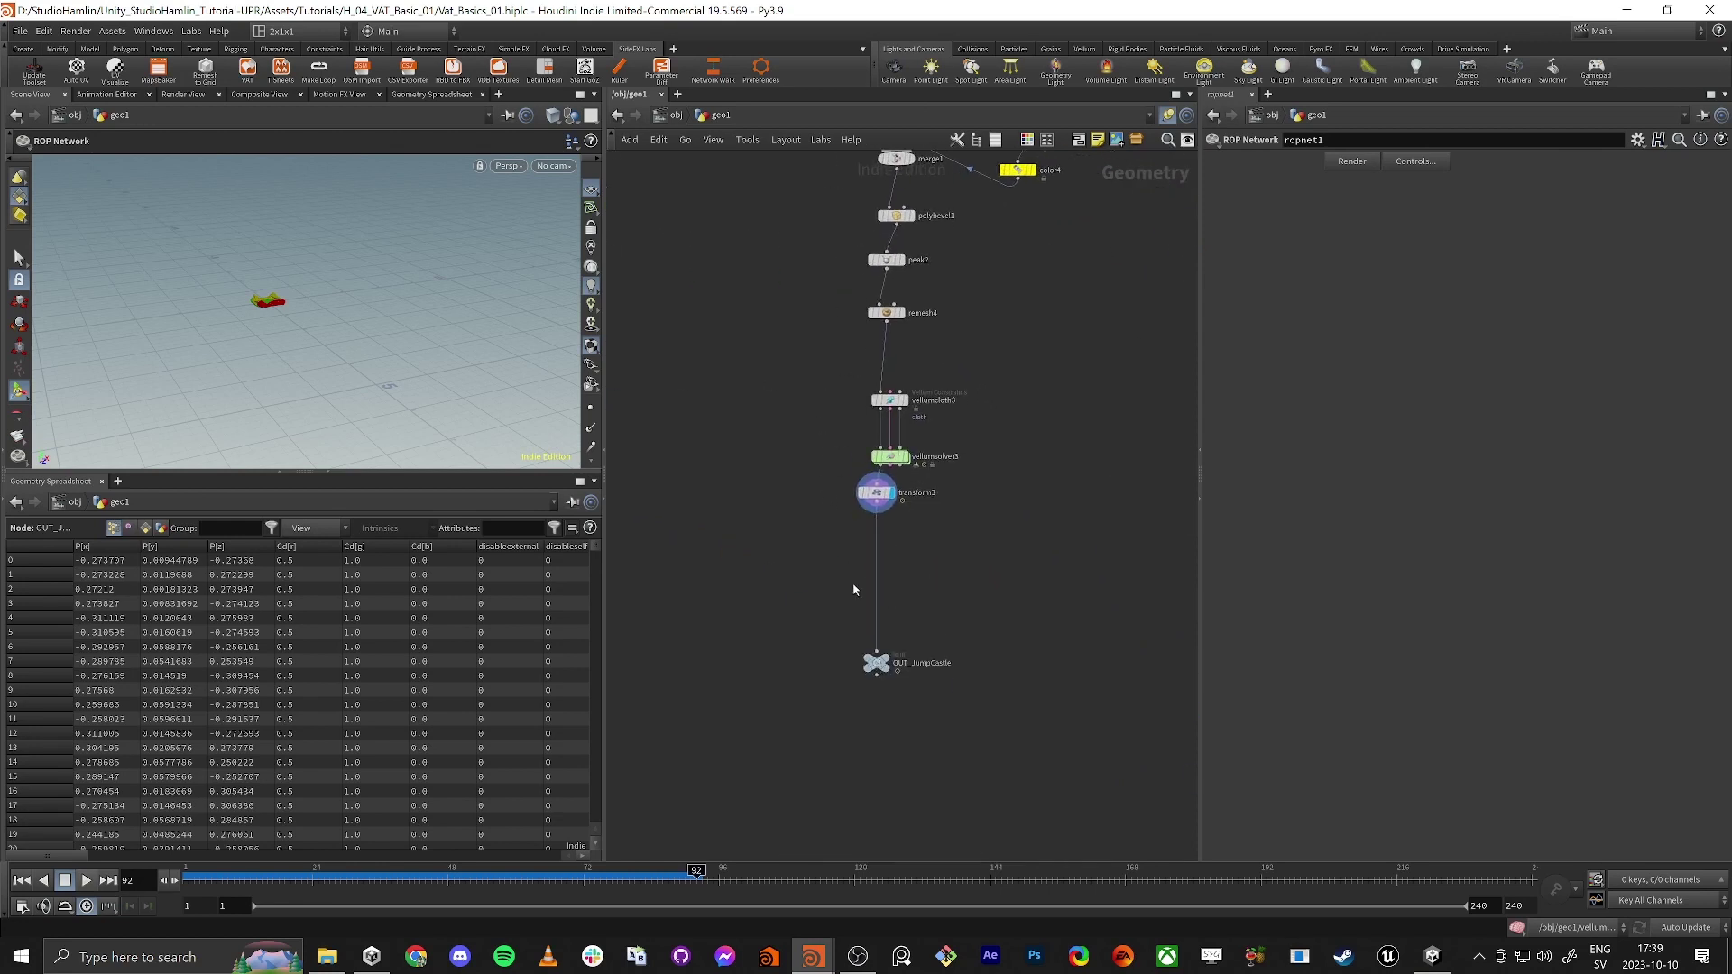
key("Tab")
type("attribpro")
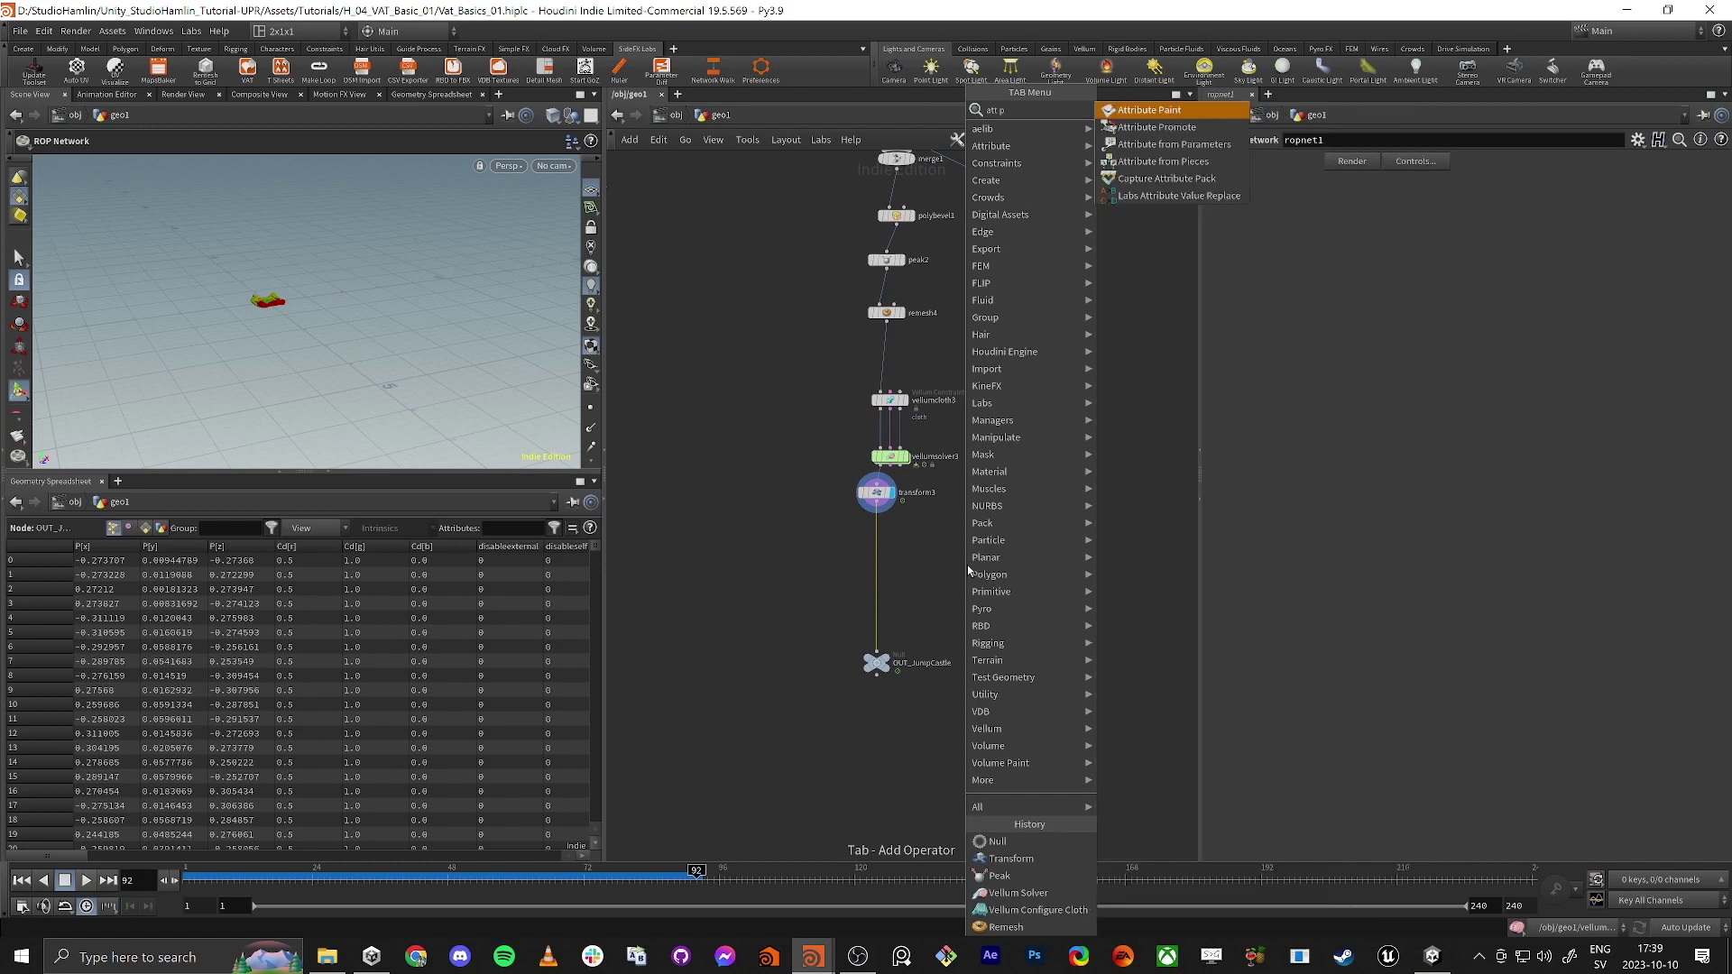
key("Return")
left_click(908, 567)
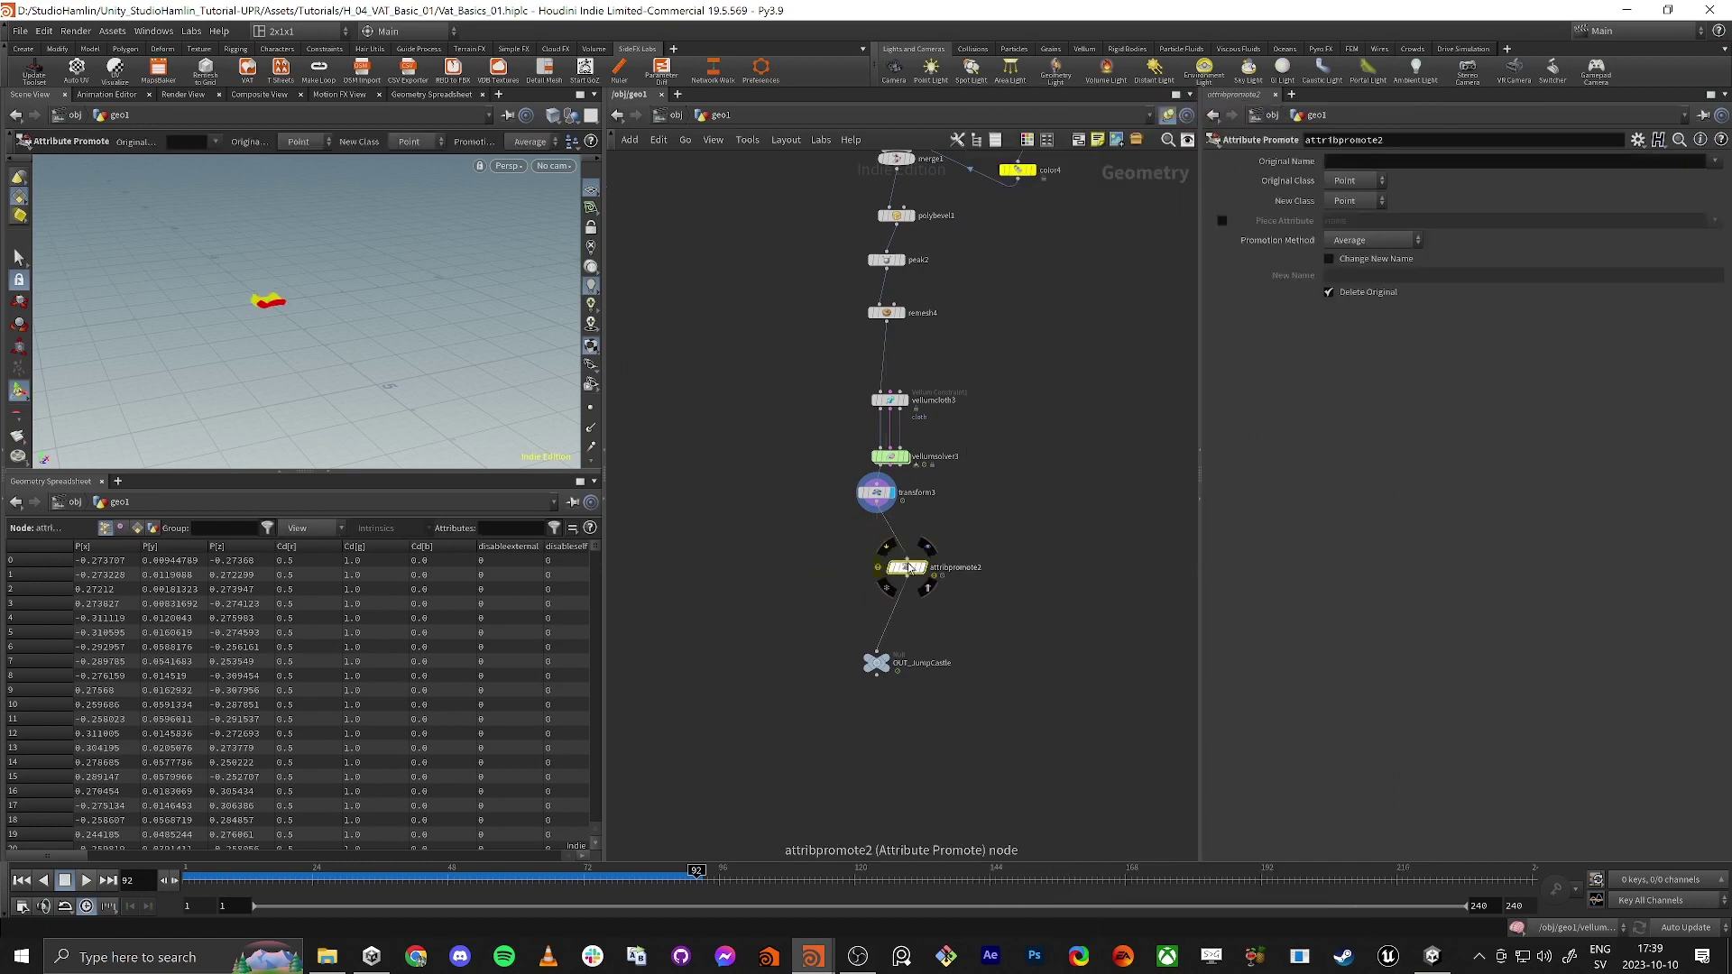
Line up attribpromote2 below transform3 with its output displayed, and list the vertex attributes in the Geometry Spreadsheet.
left_click_drag(910, 569, 878, 581)
left_click(902, 580)
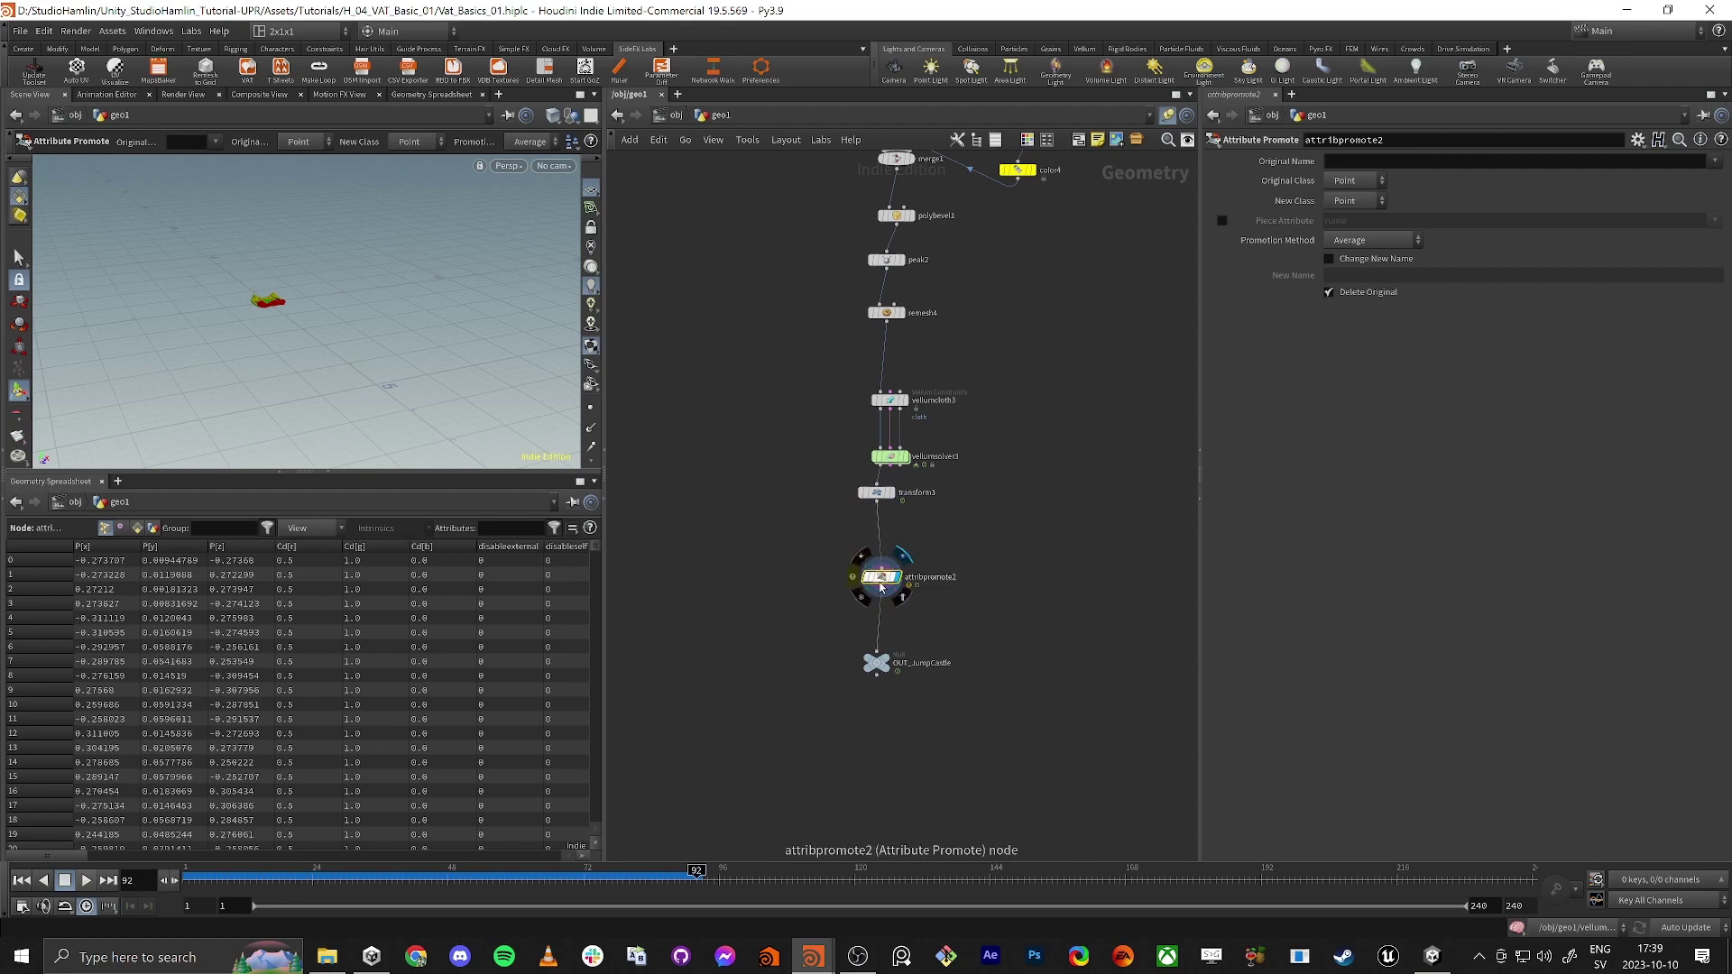
left_click_drag(882, 588, 881, 598)
scroll(875, 490, "up", 5)
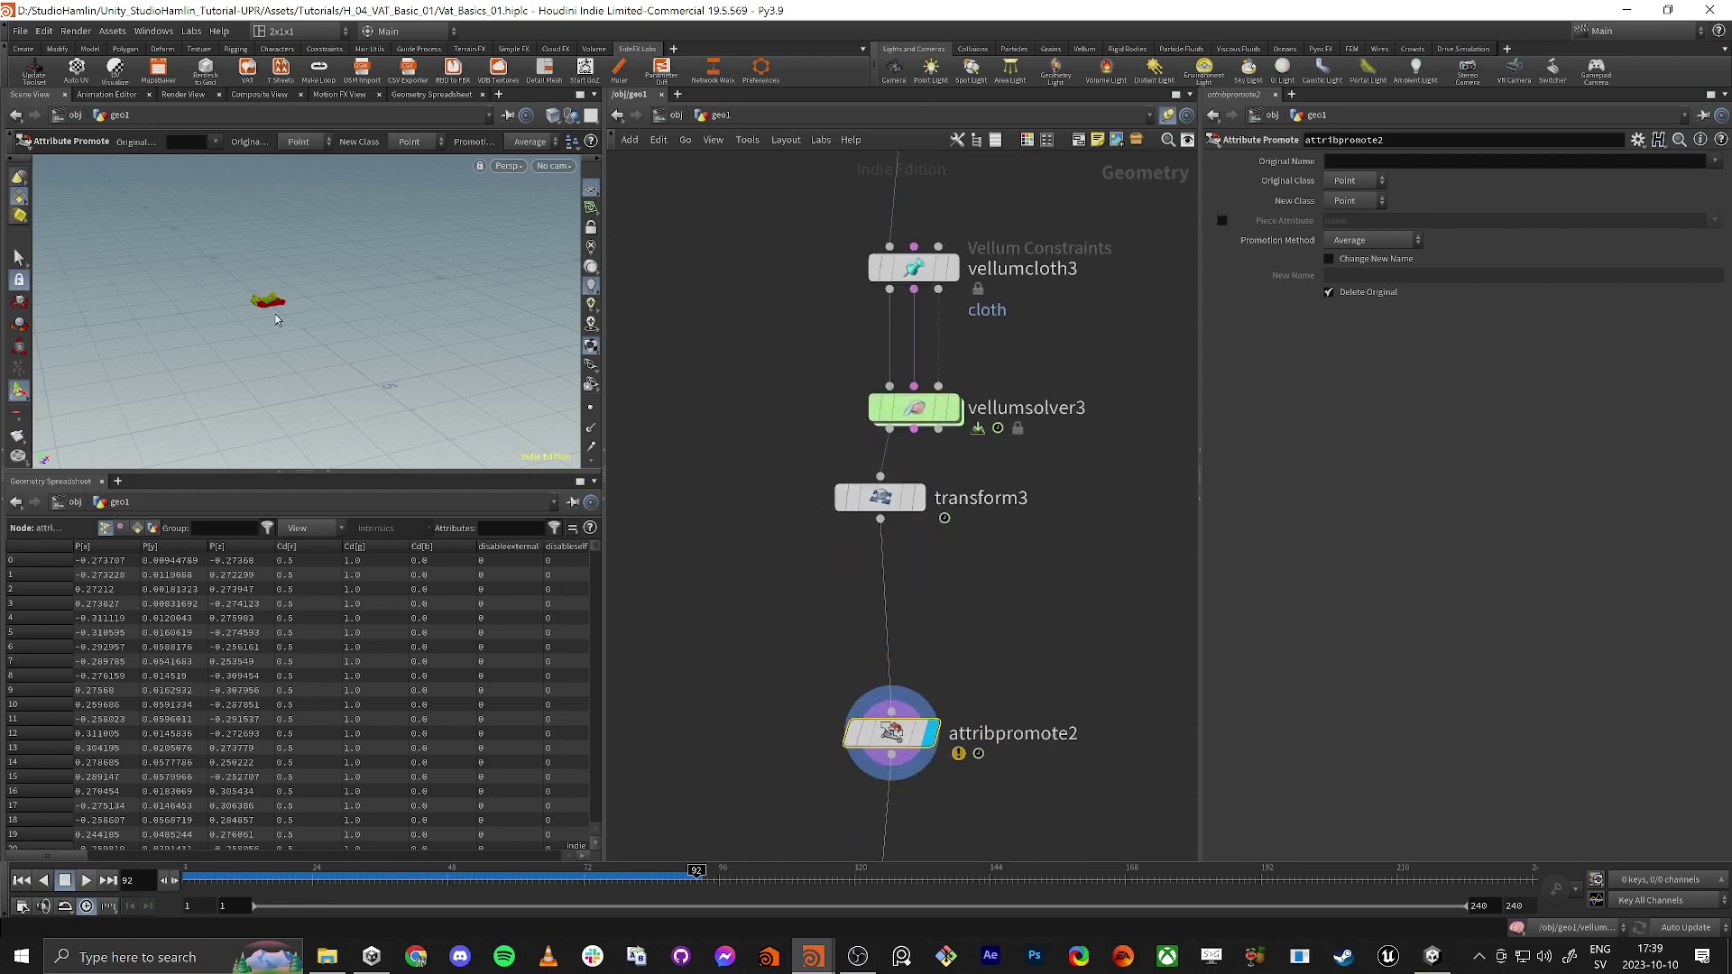
right_click_drag(183, 300, 541, 366, "alt")
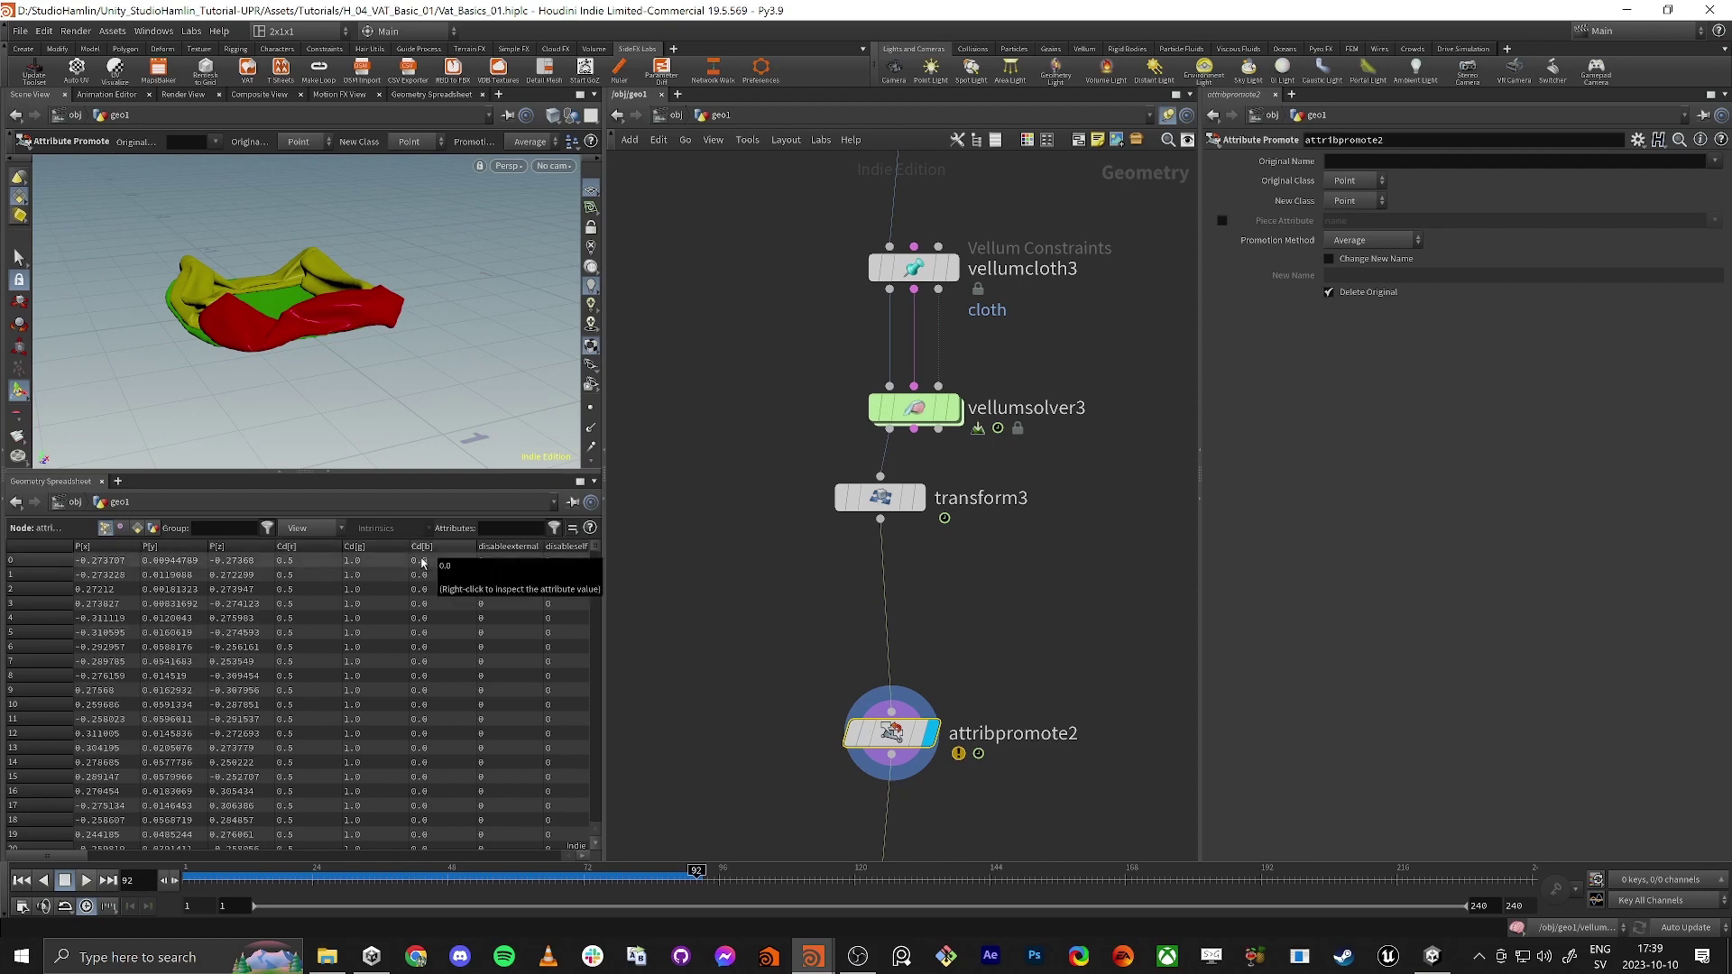
left_click(121, 531)
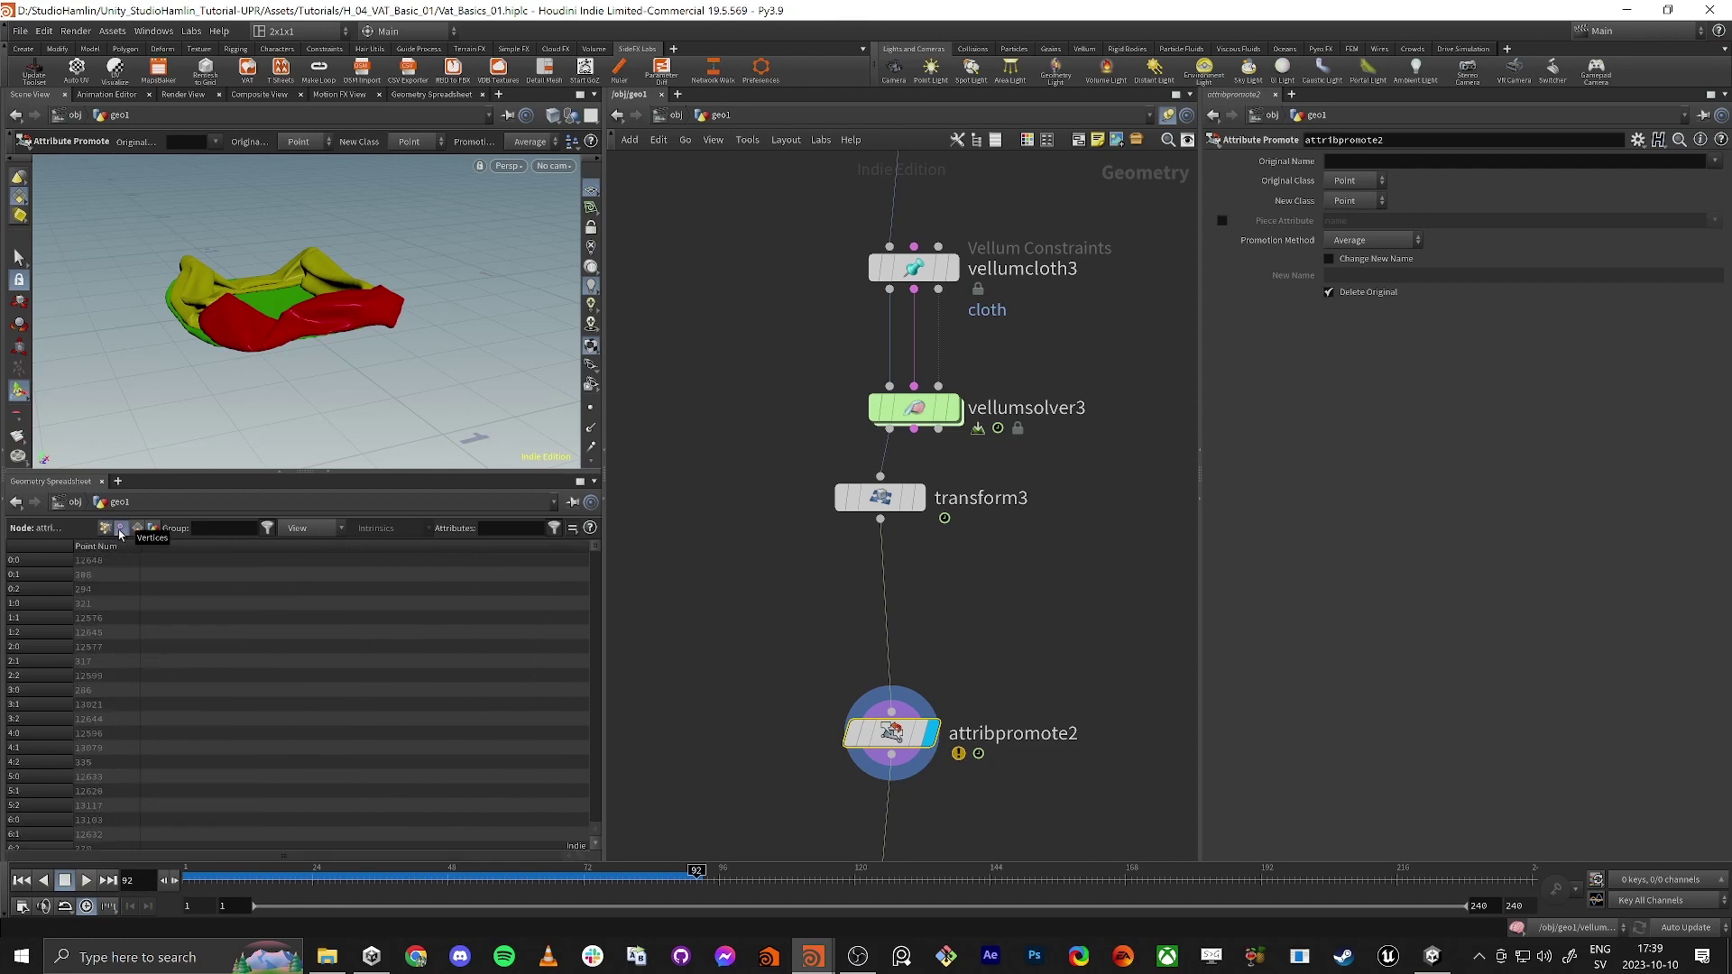
Set attribpromote2 to promote the color attribute Cd from Point to Vertex.
middle_click_drag(745, 659, 729, 553)
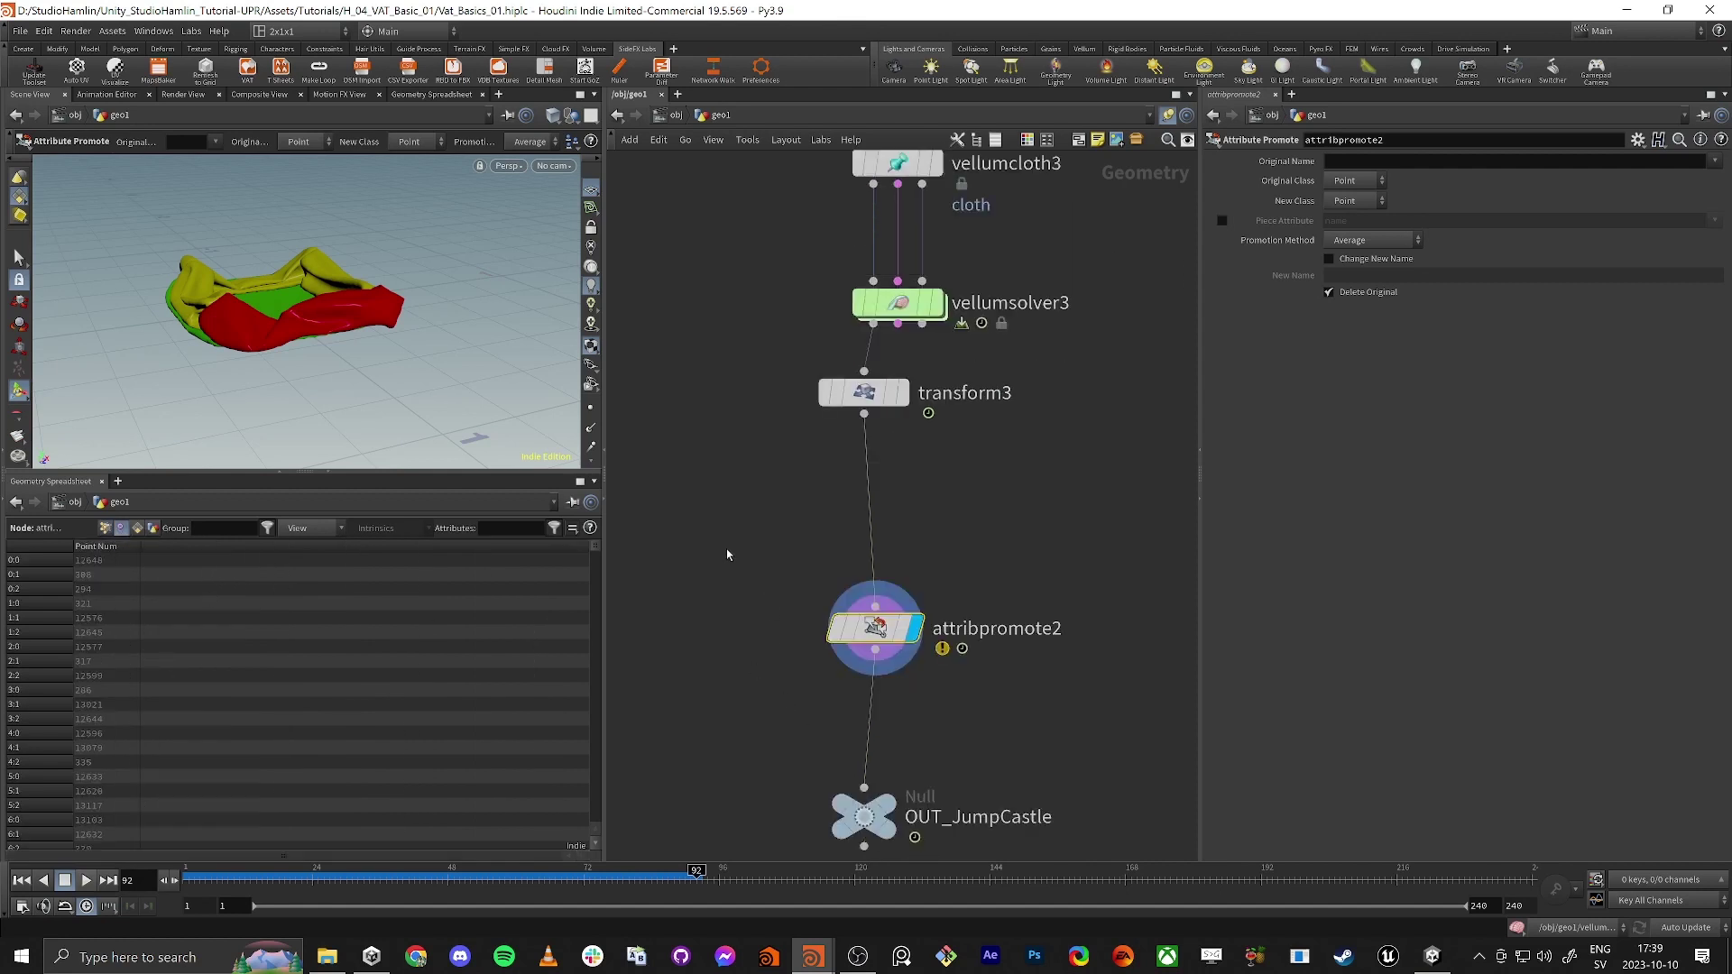
left_click(1717, 163)
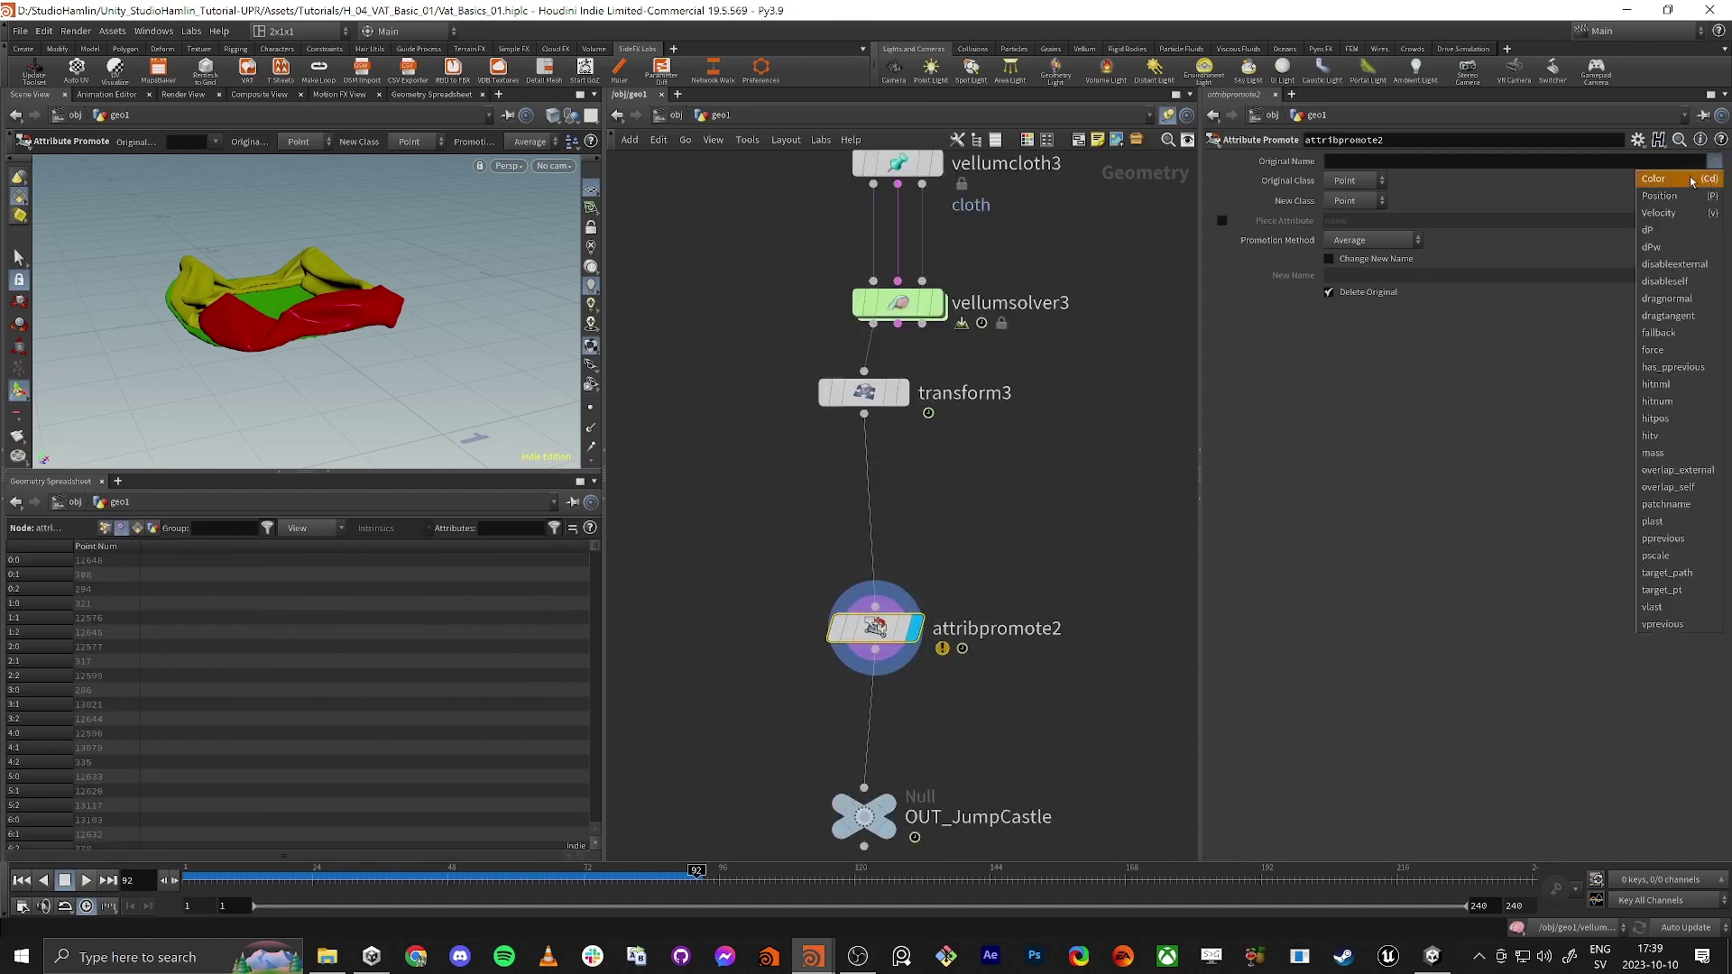
left_click(1678, 179)
left_click(1349, 200)
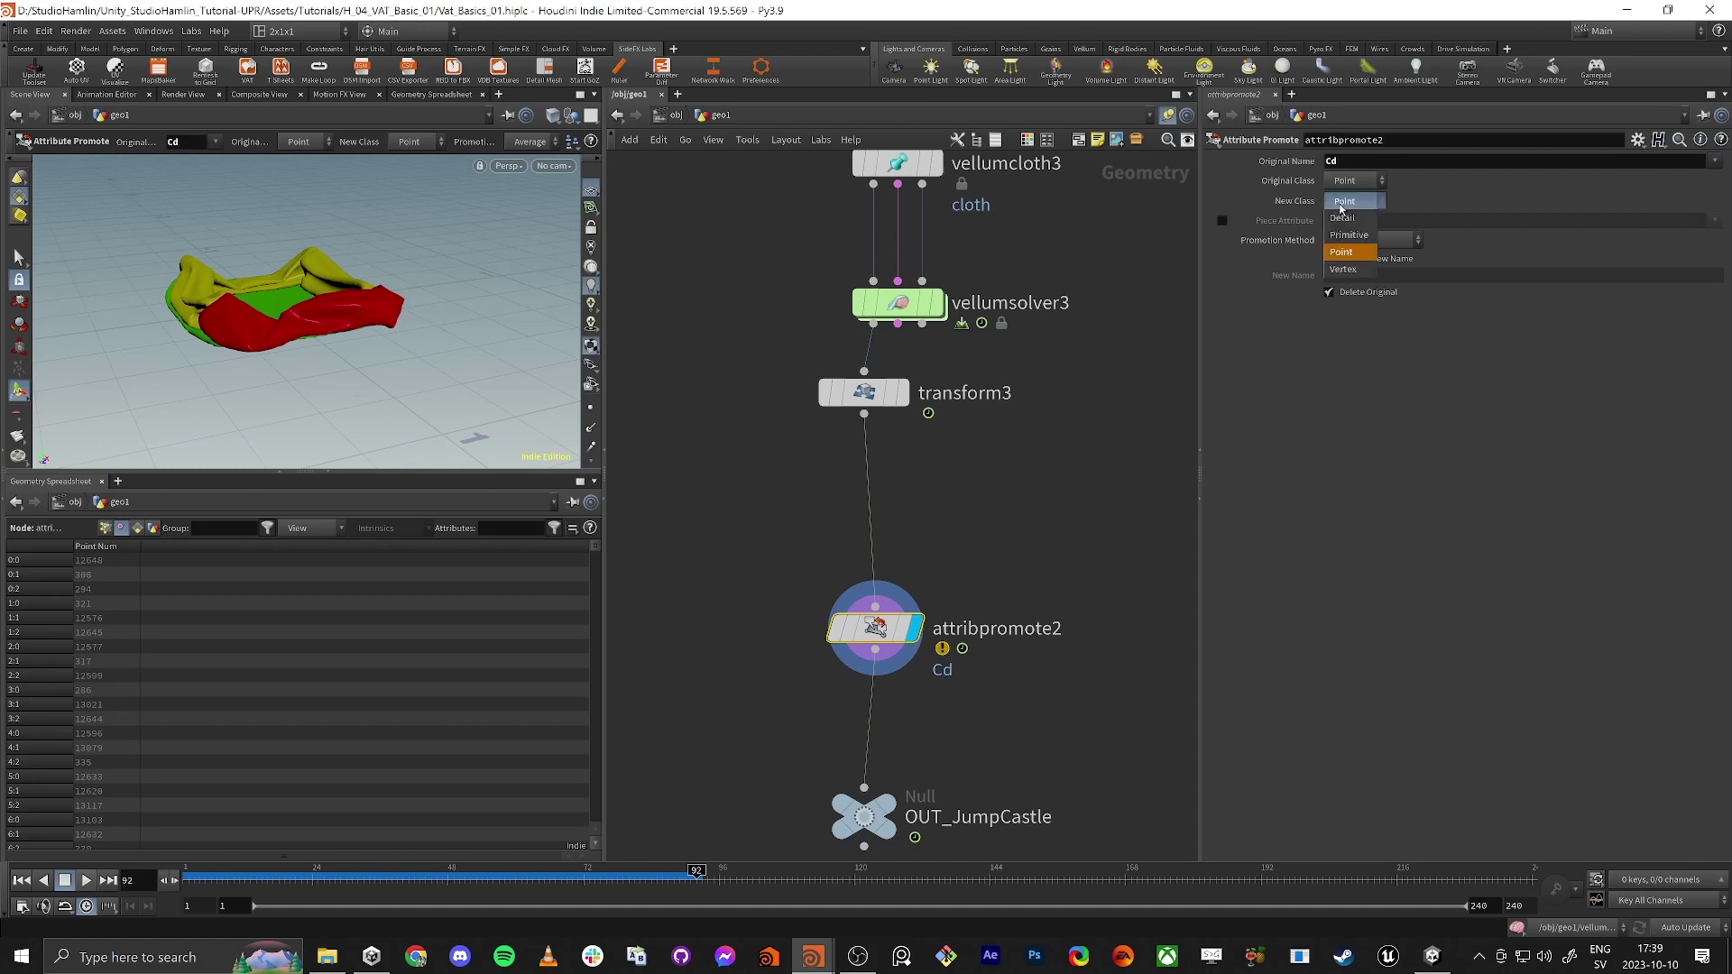
left_click(1337, 264)
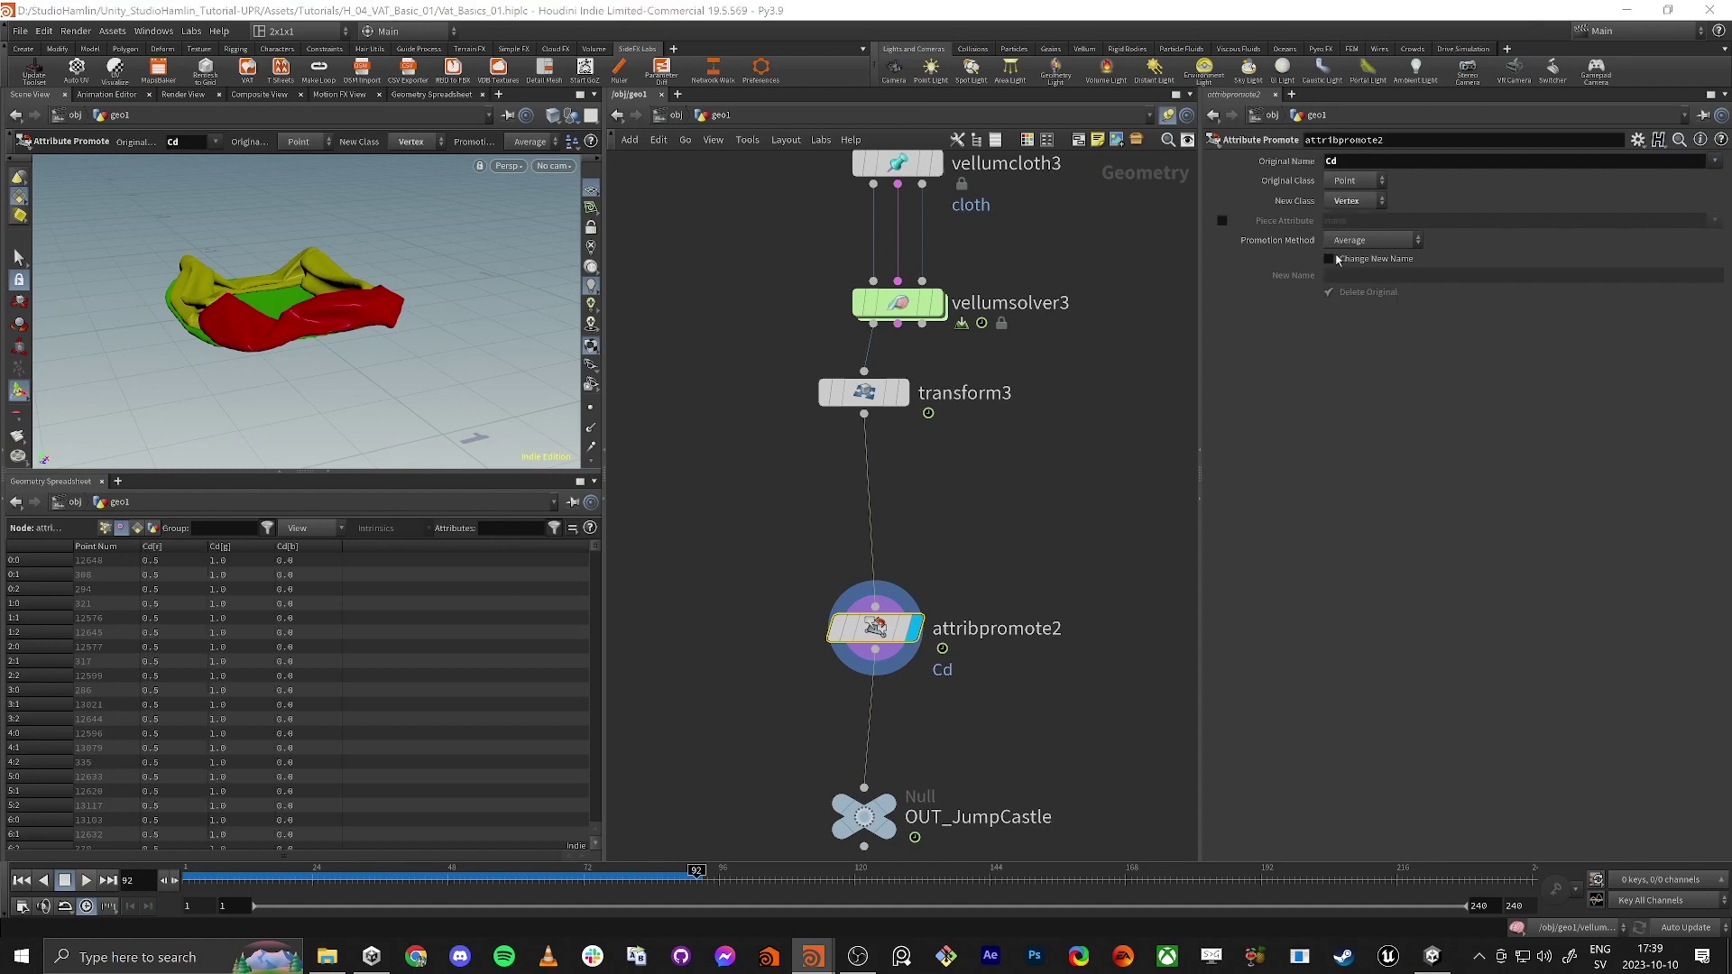
Enable a changed name for the promoted attribute on attribpromote2 and set the new name to Cd_v.
left_click(1335, 259)
type("CD_V")
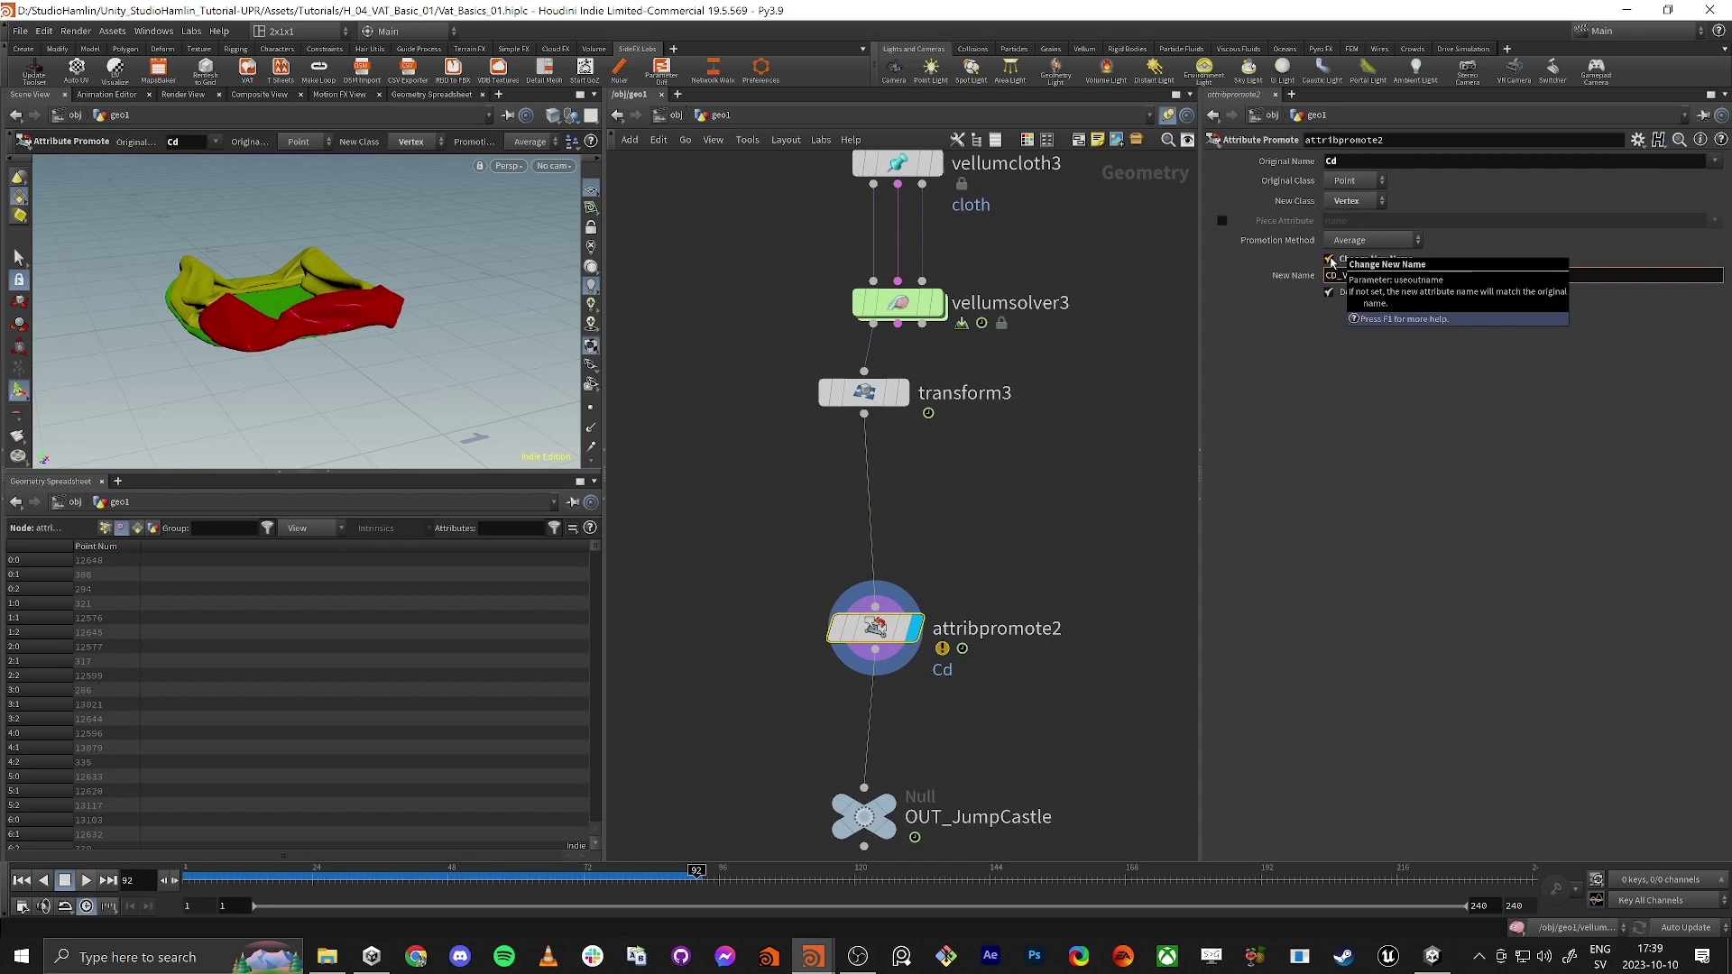
key("Return")
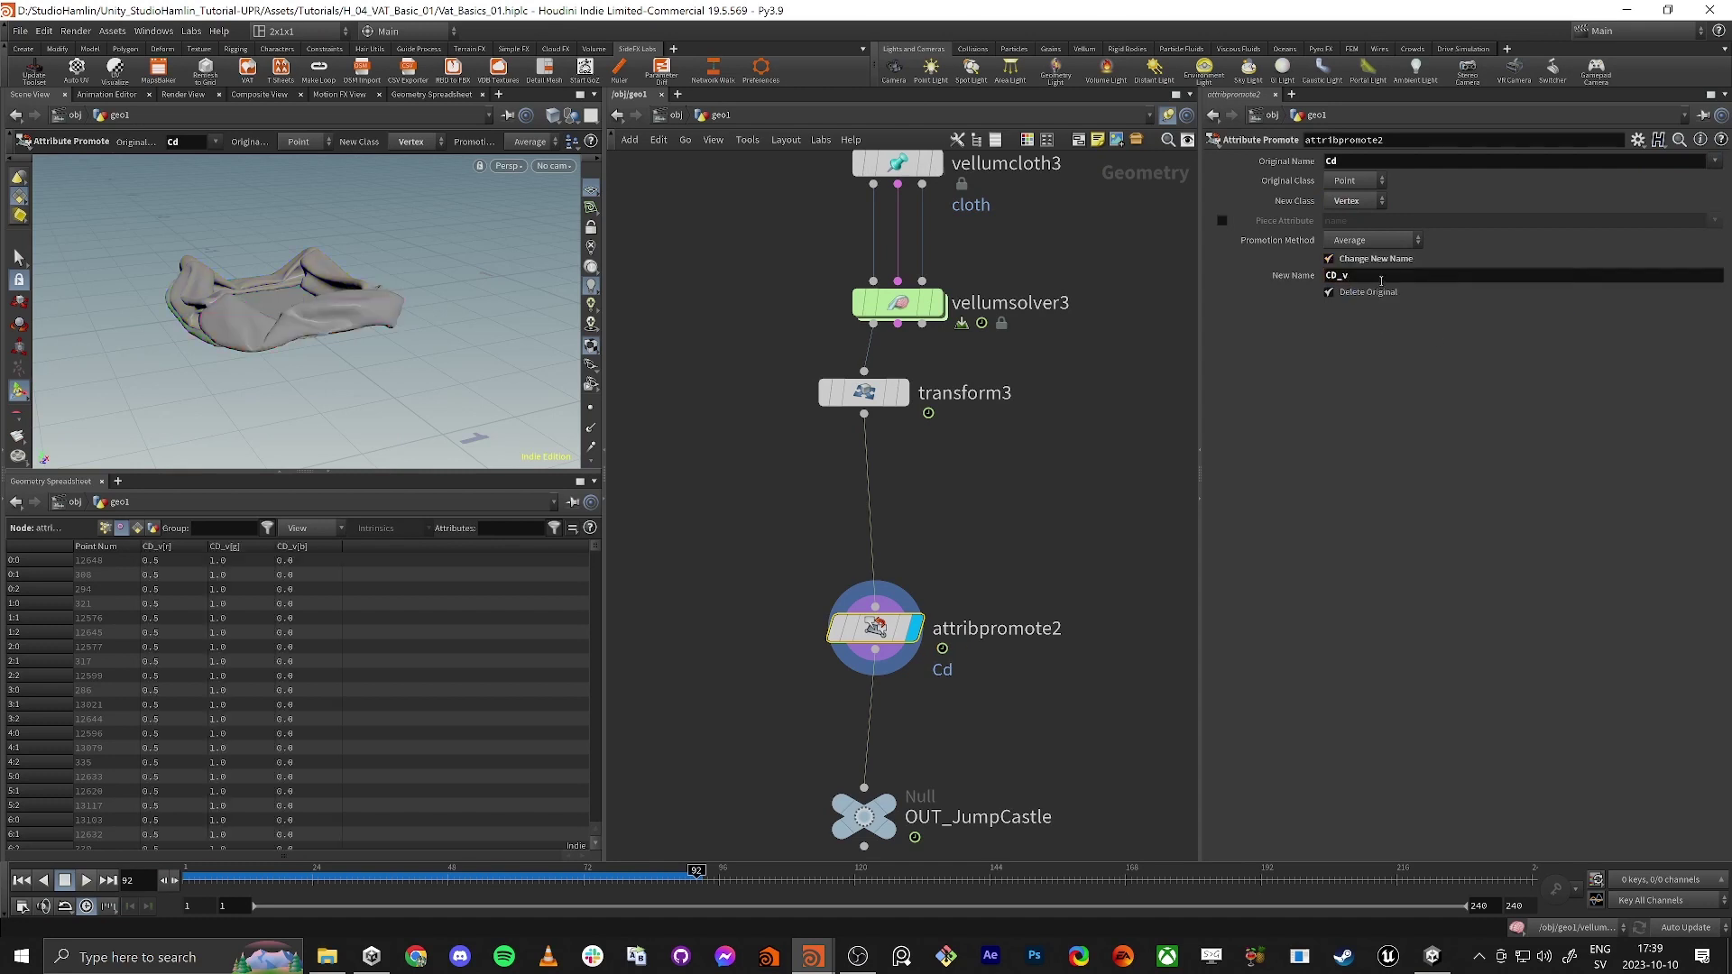
double_click(1381, 278)
type("Cd_")
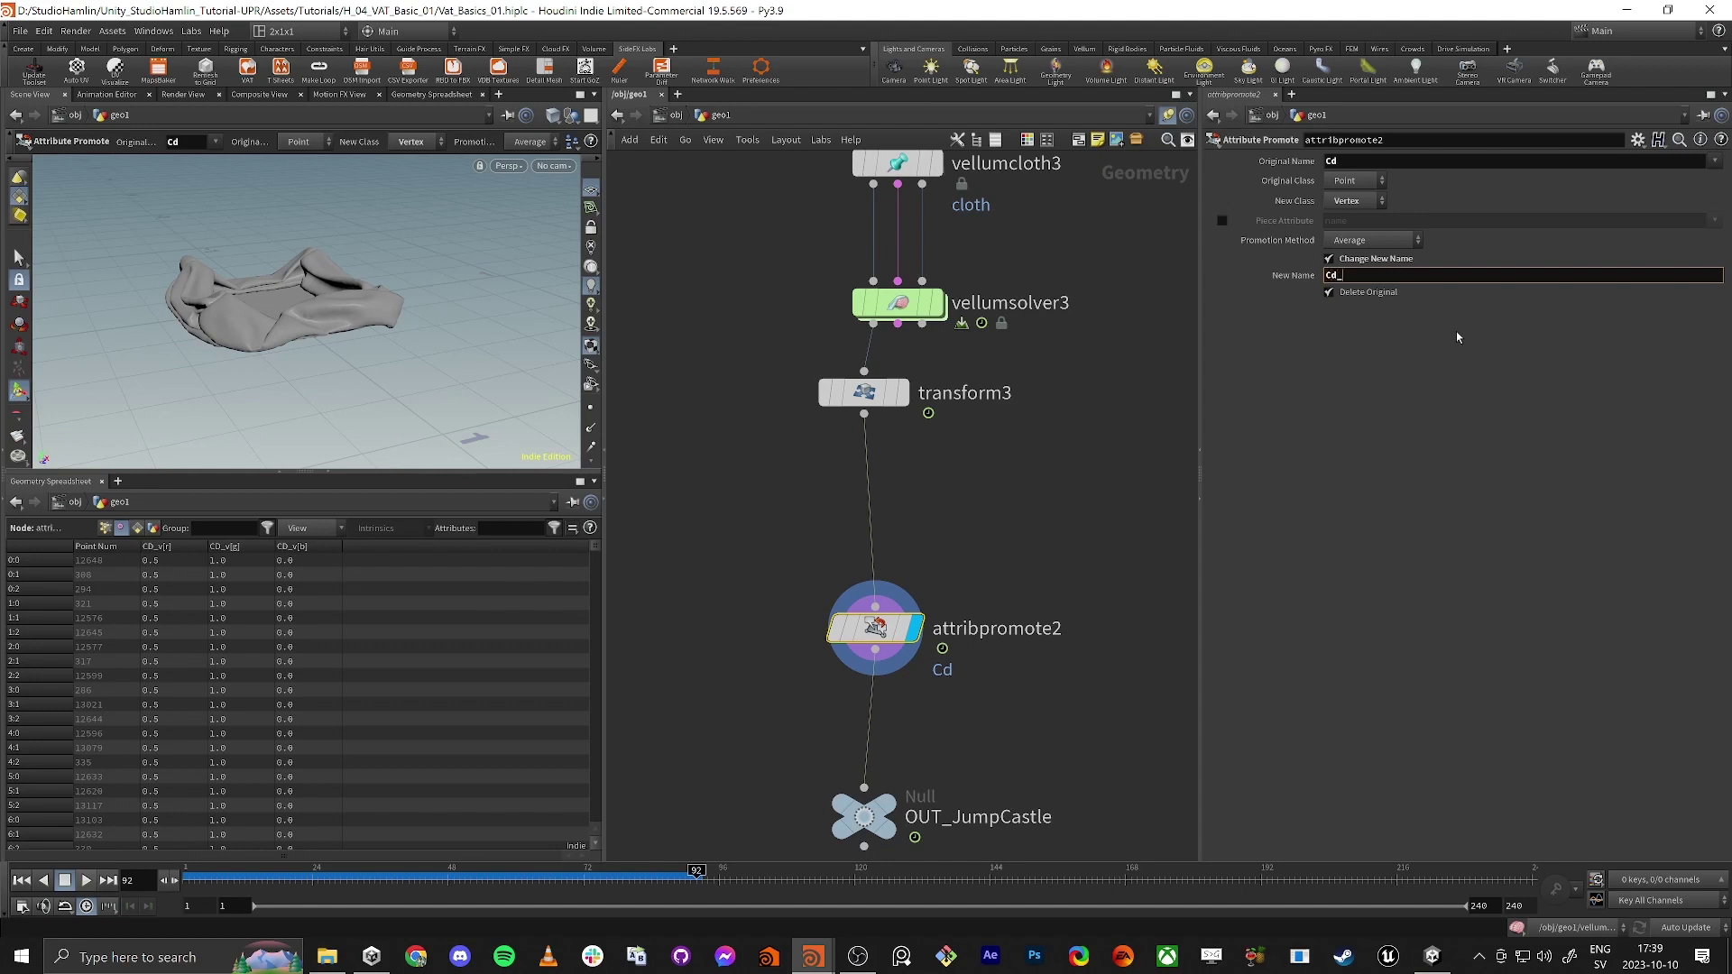
type("v")
key("Return")
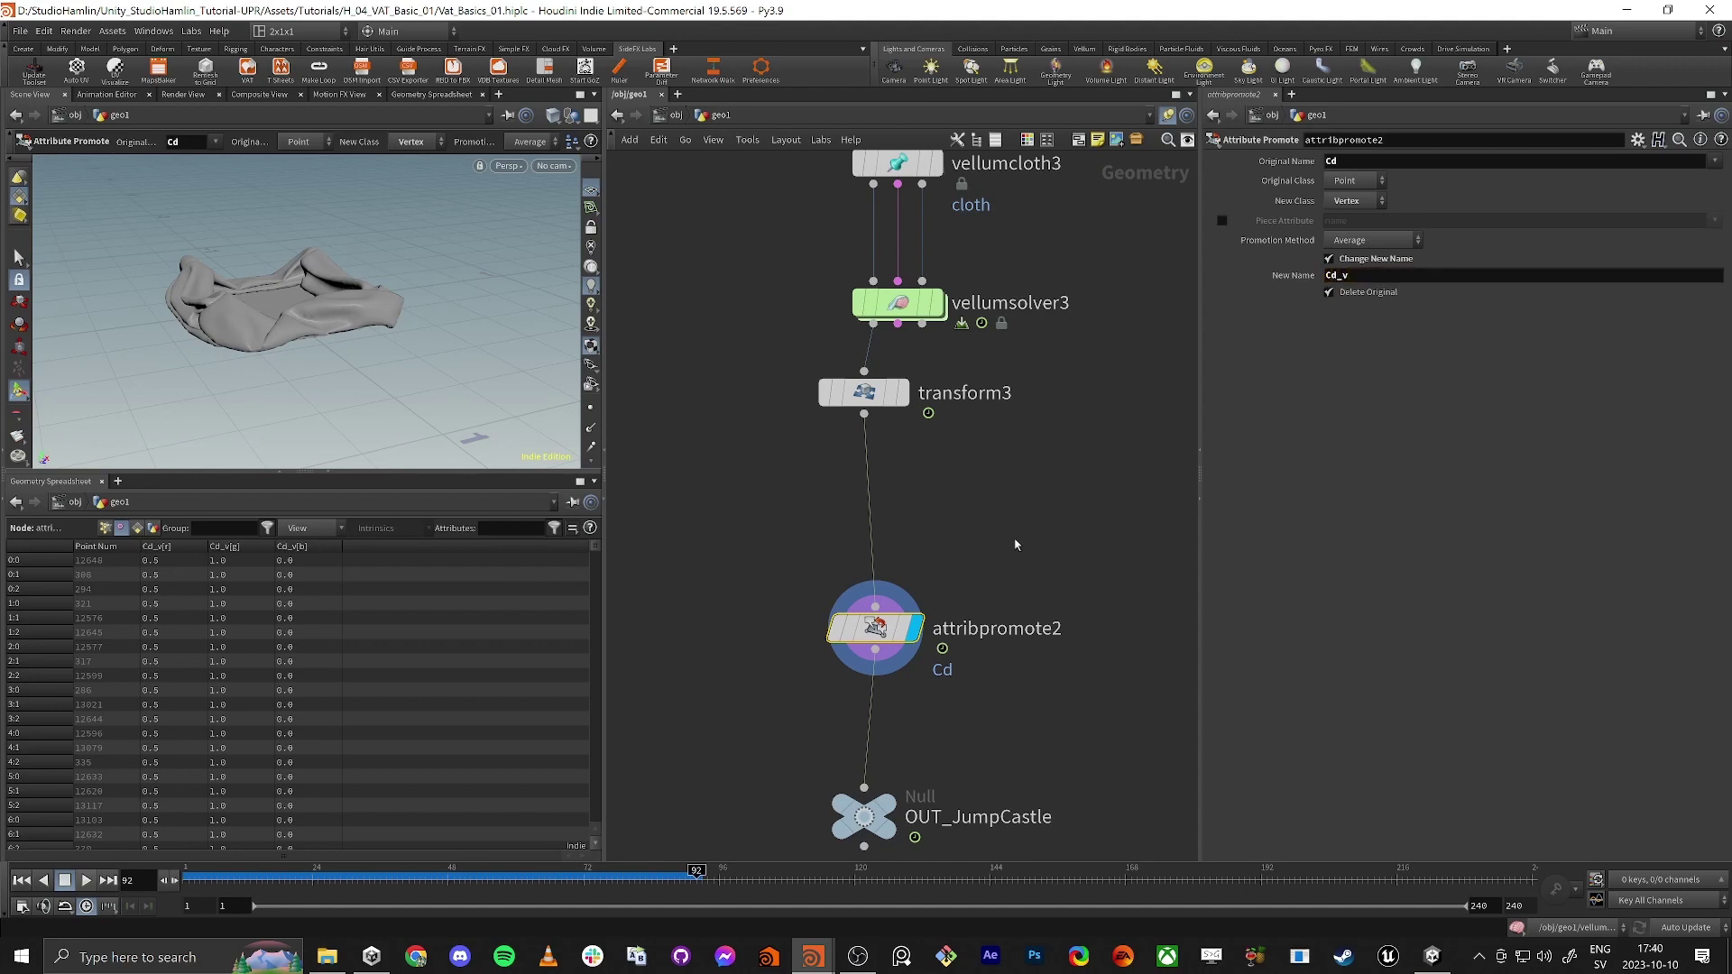
Go into ropnet1 and review the Jump_Castle node's settings, input, export, advanced, target engine and real-time shader options.
scroll(1015, 545, "down", 10)
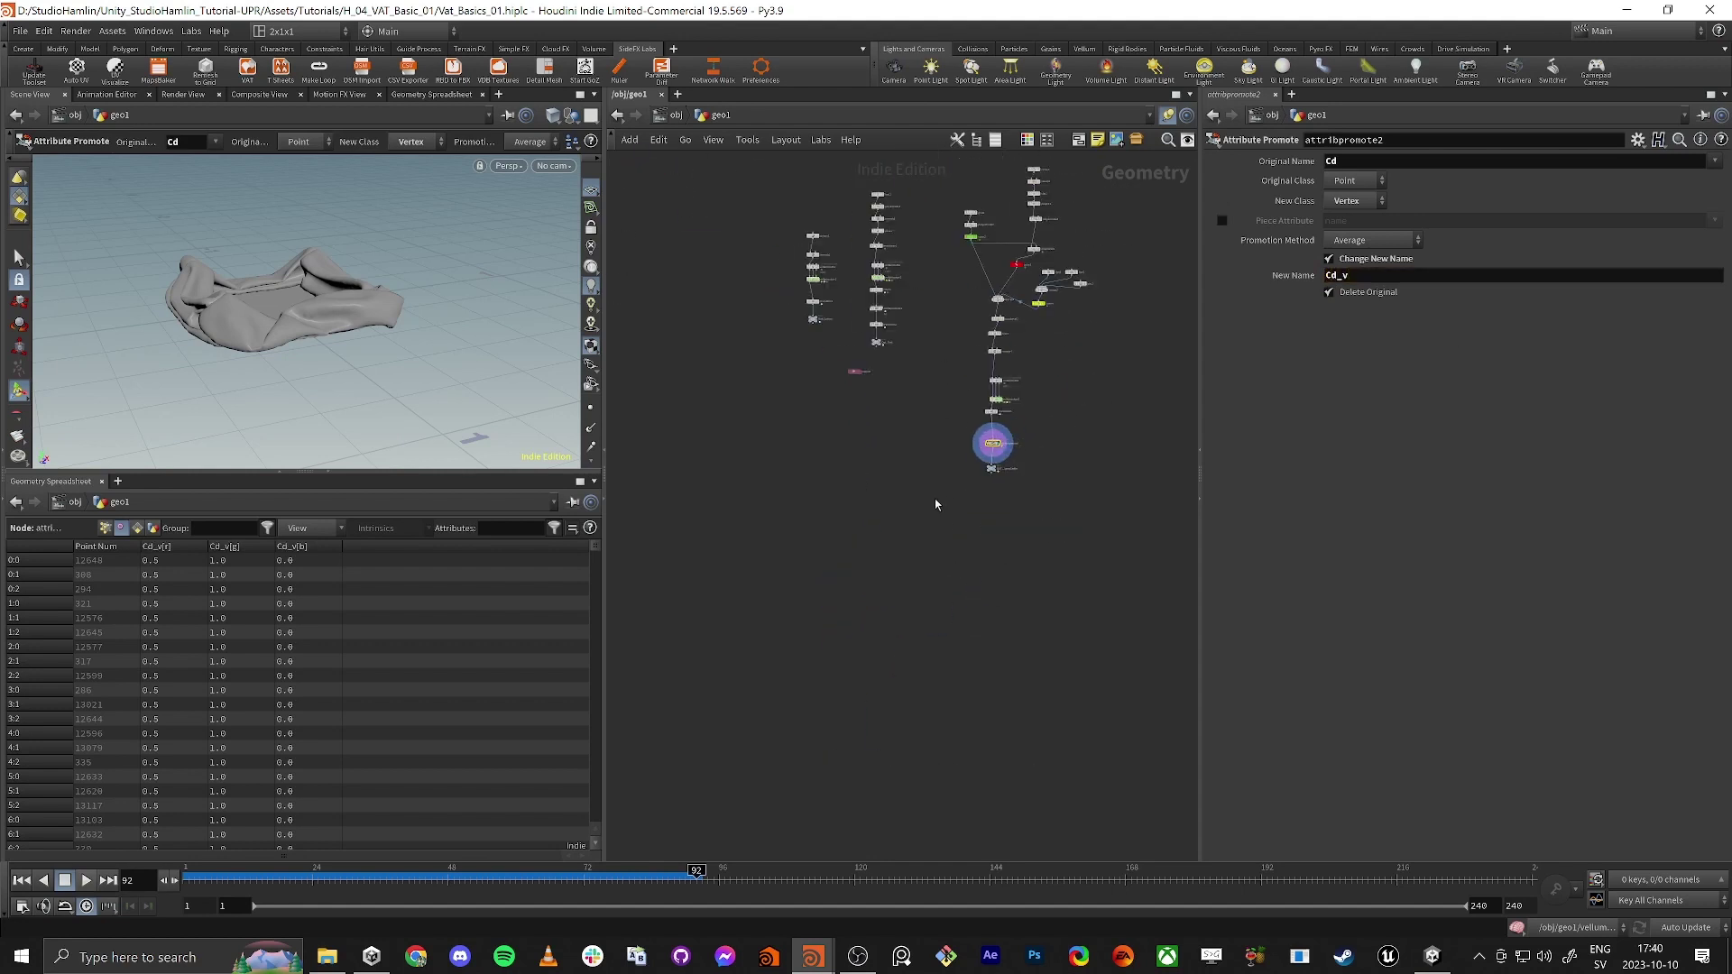
scroll(864, 386, "up", 5)
double_click(830, 339)
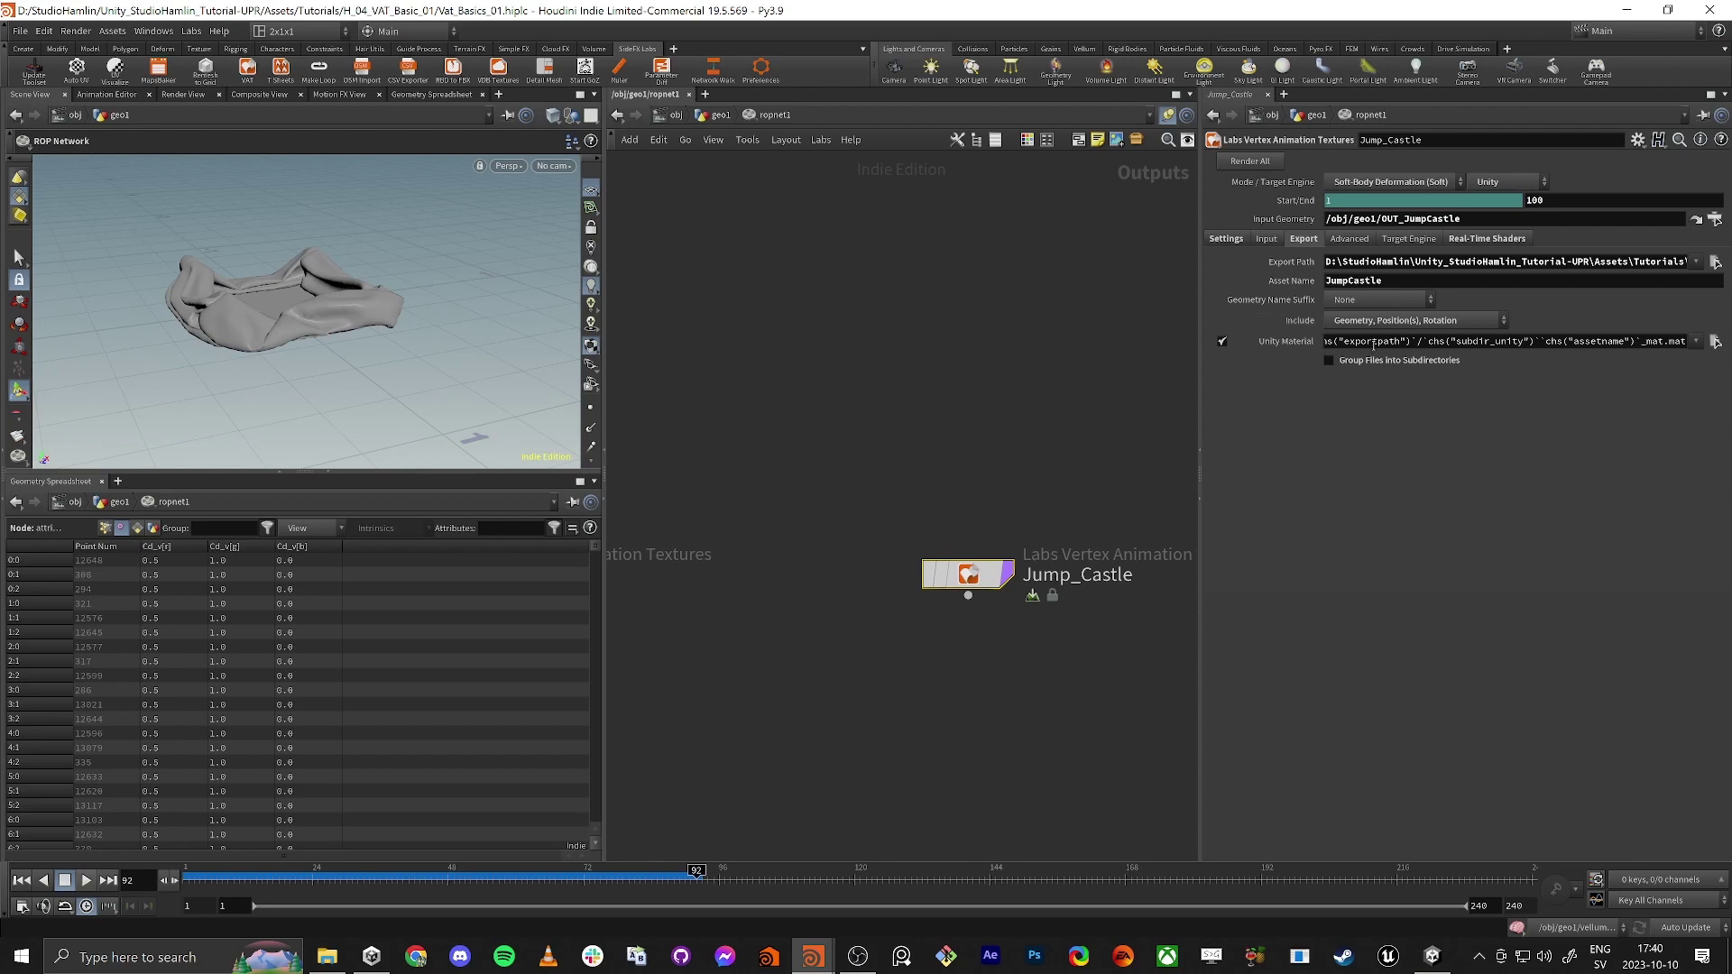
left_click(1227, 239)
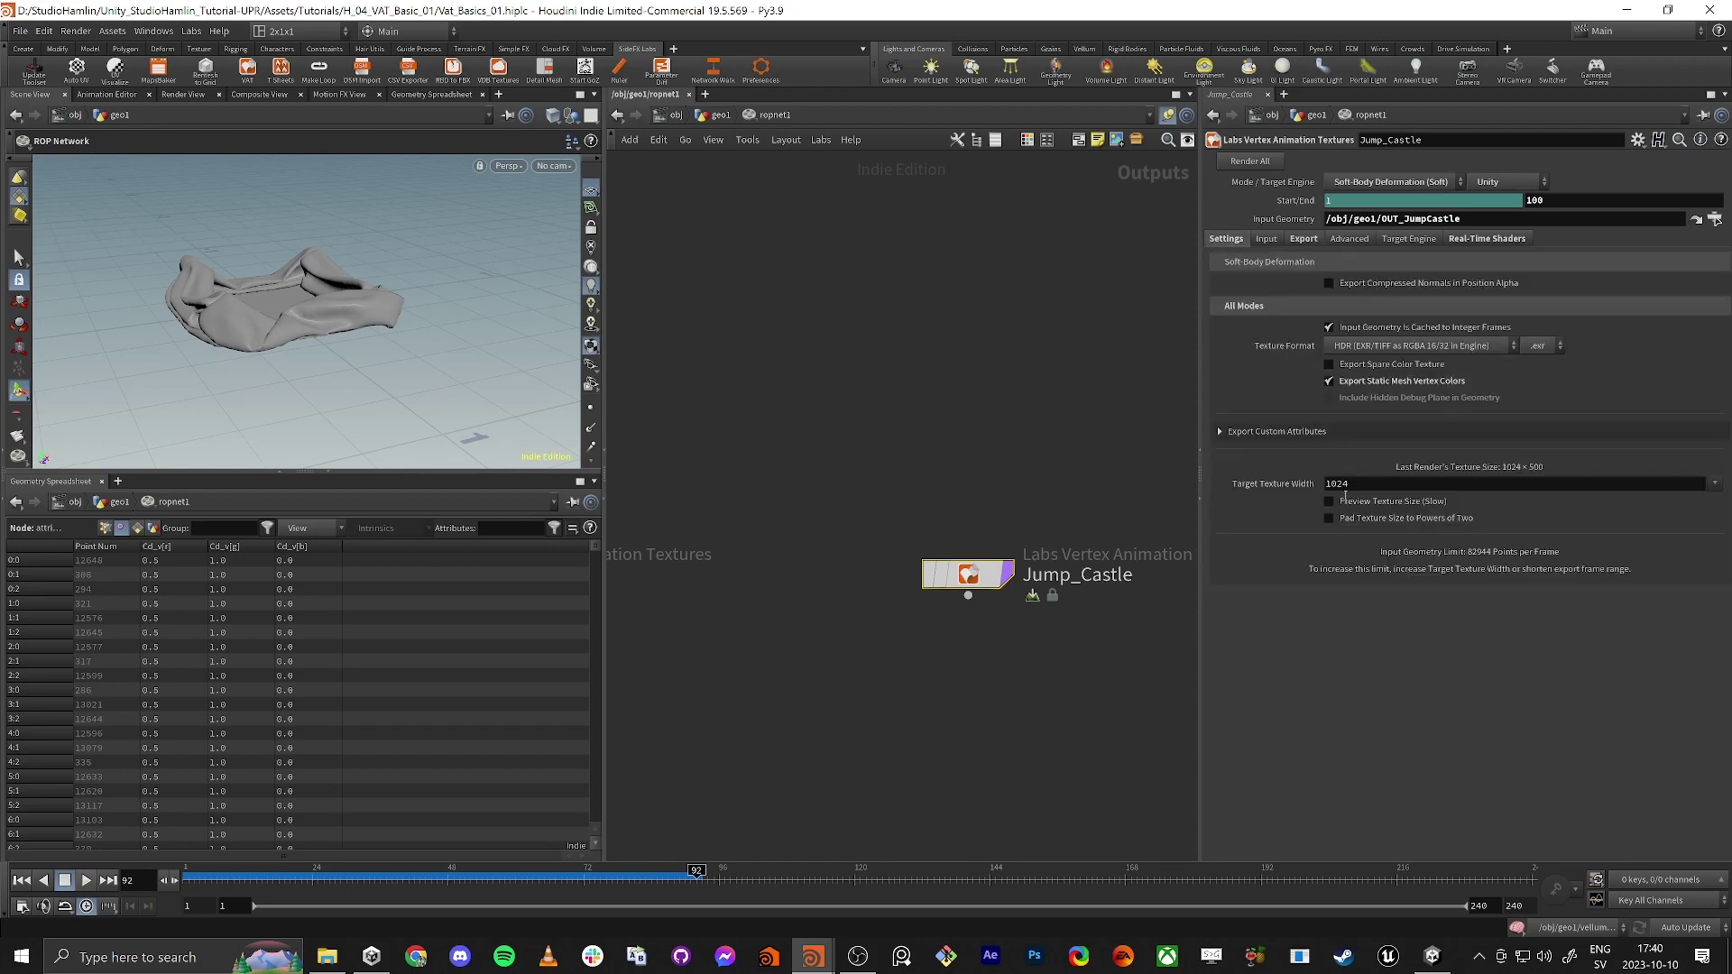
left_click(1268, 240)
left_click(1302, 241)
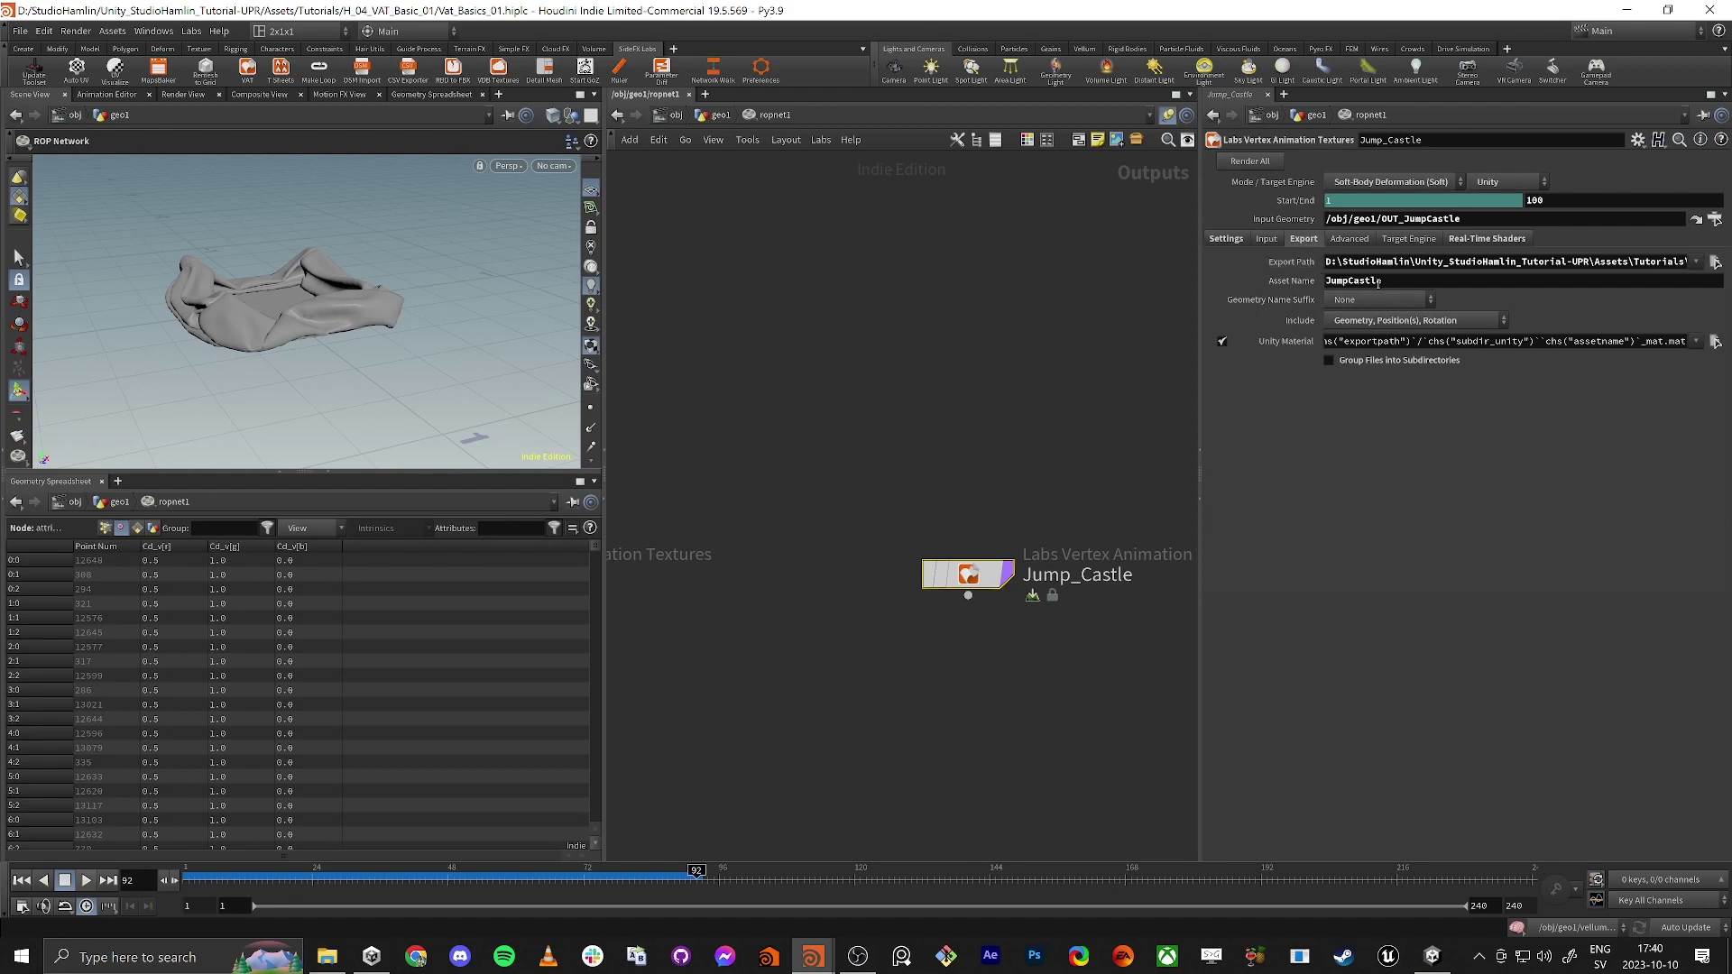
left_click(1349, 240)
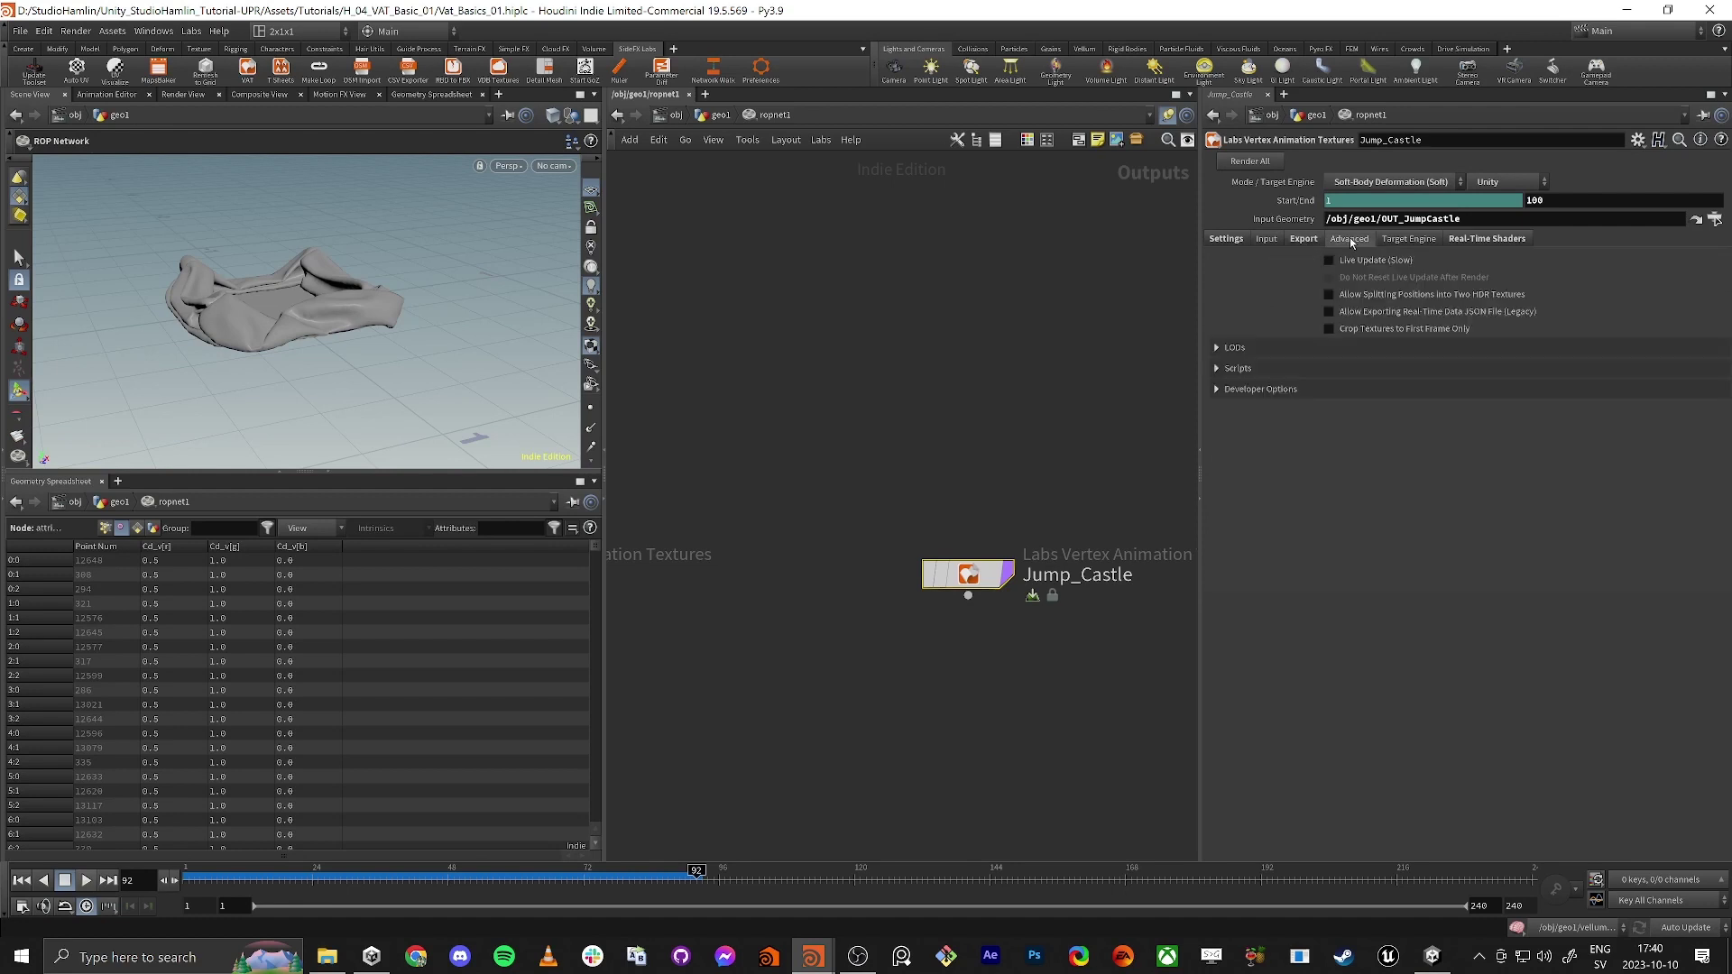
left_click(1409, 241)
left_click(1473, 241)
left_click(1236, 240)
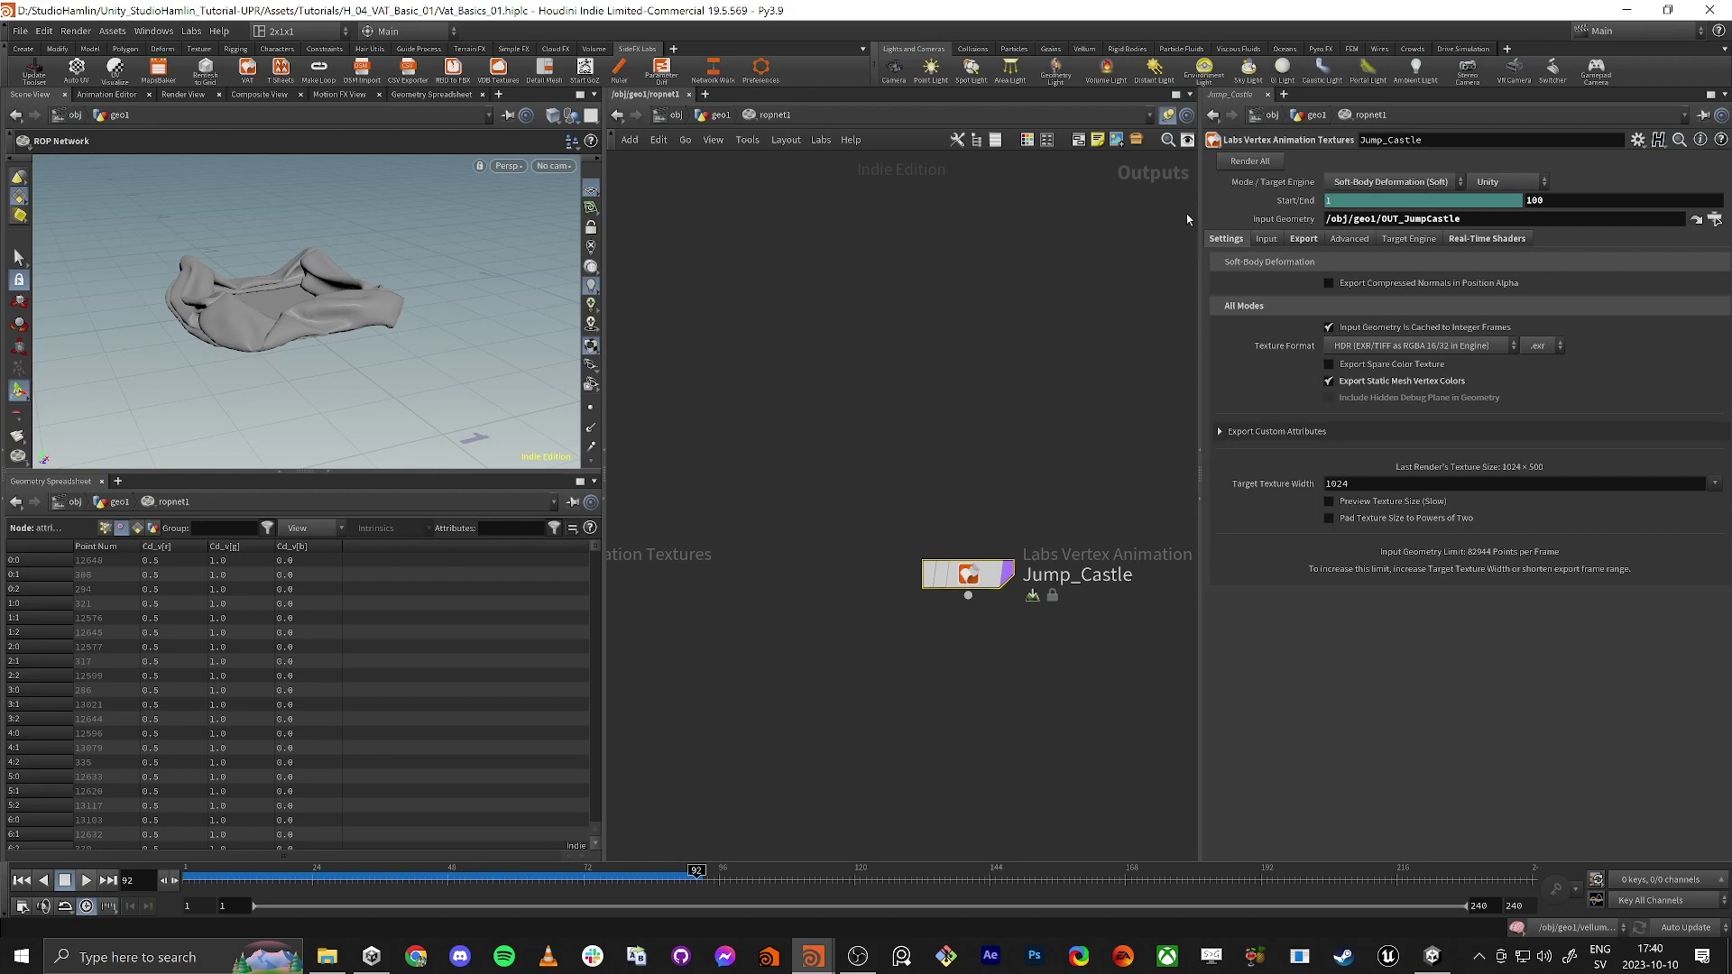
Render all outputs of the Jump_Castle vertex animation textures node.
left_click(1266, 163)
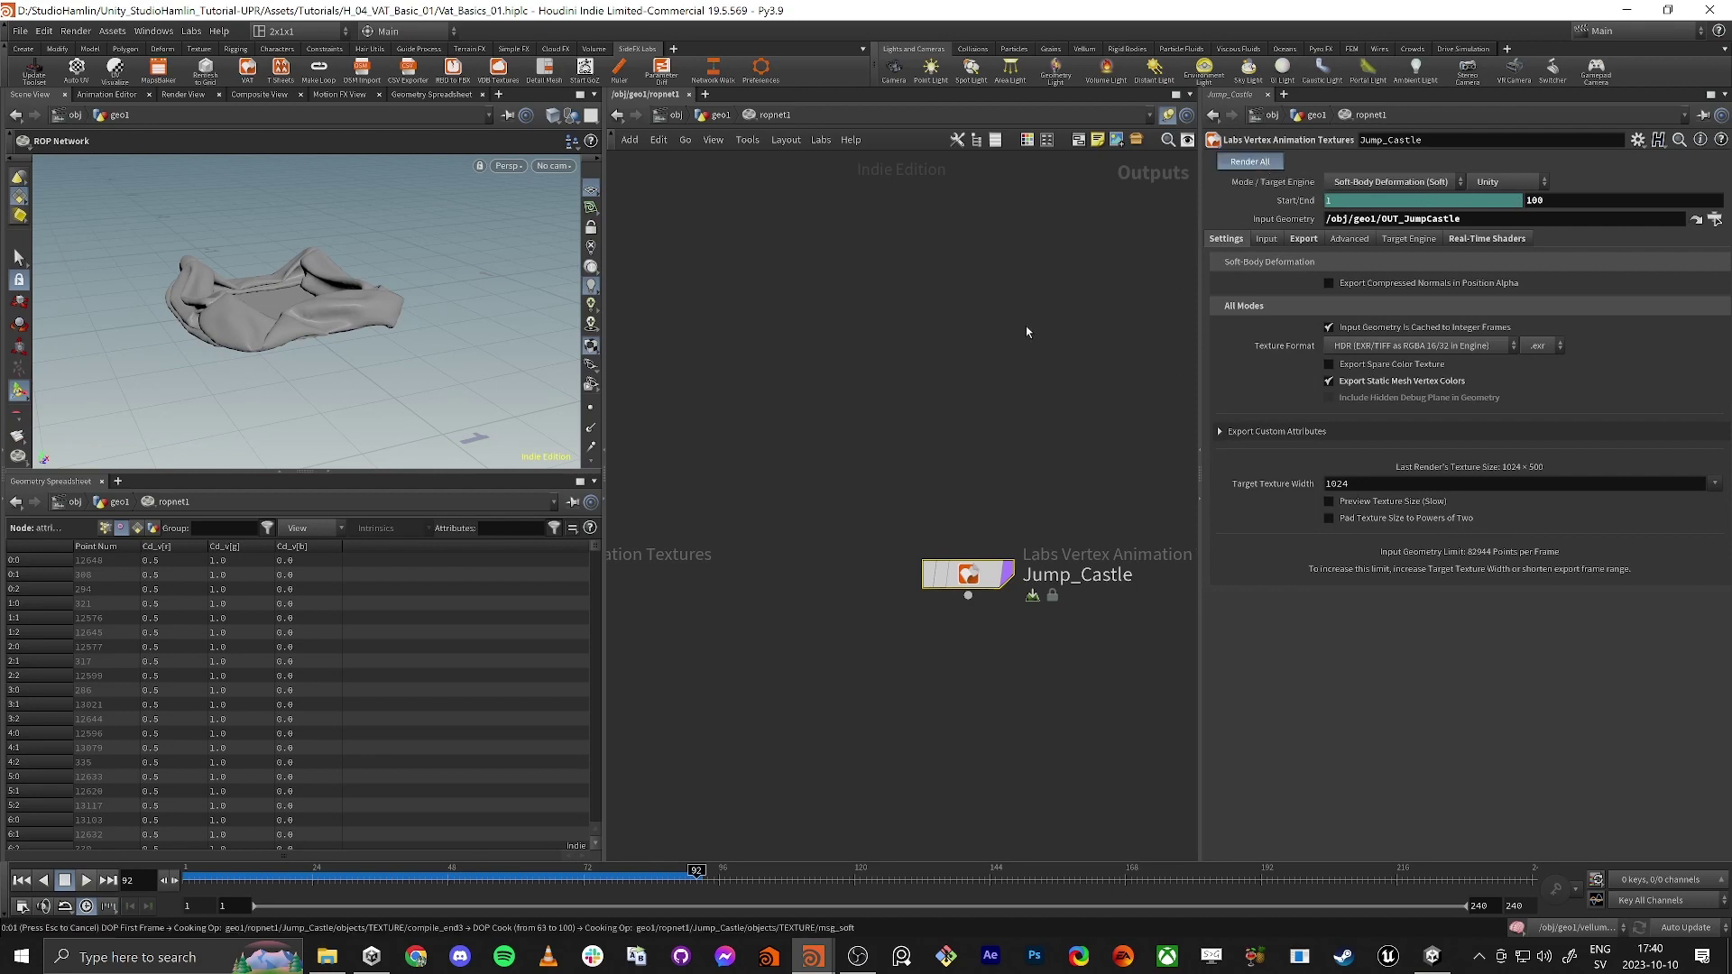
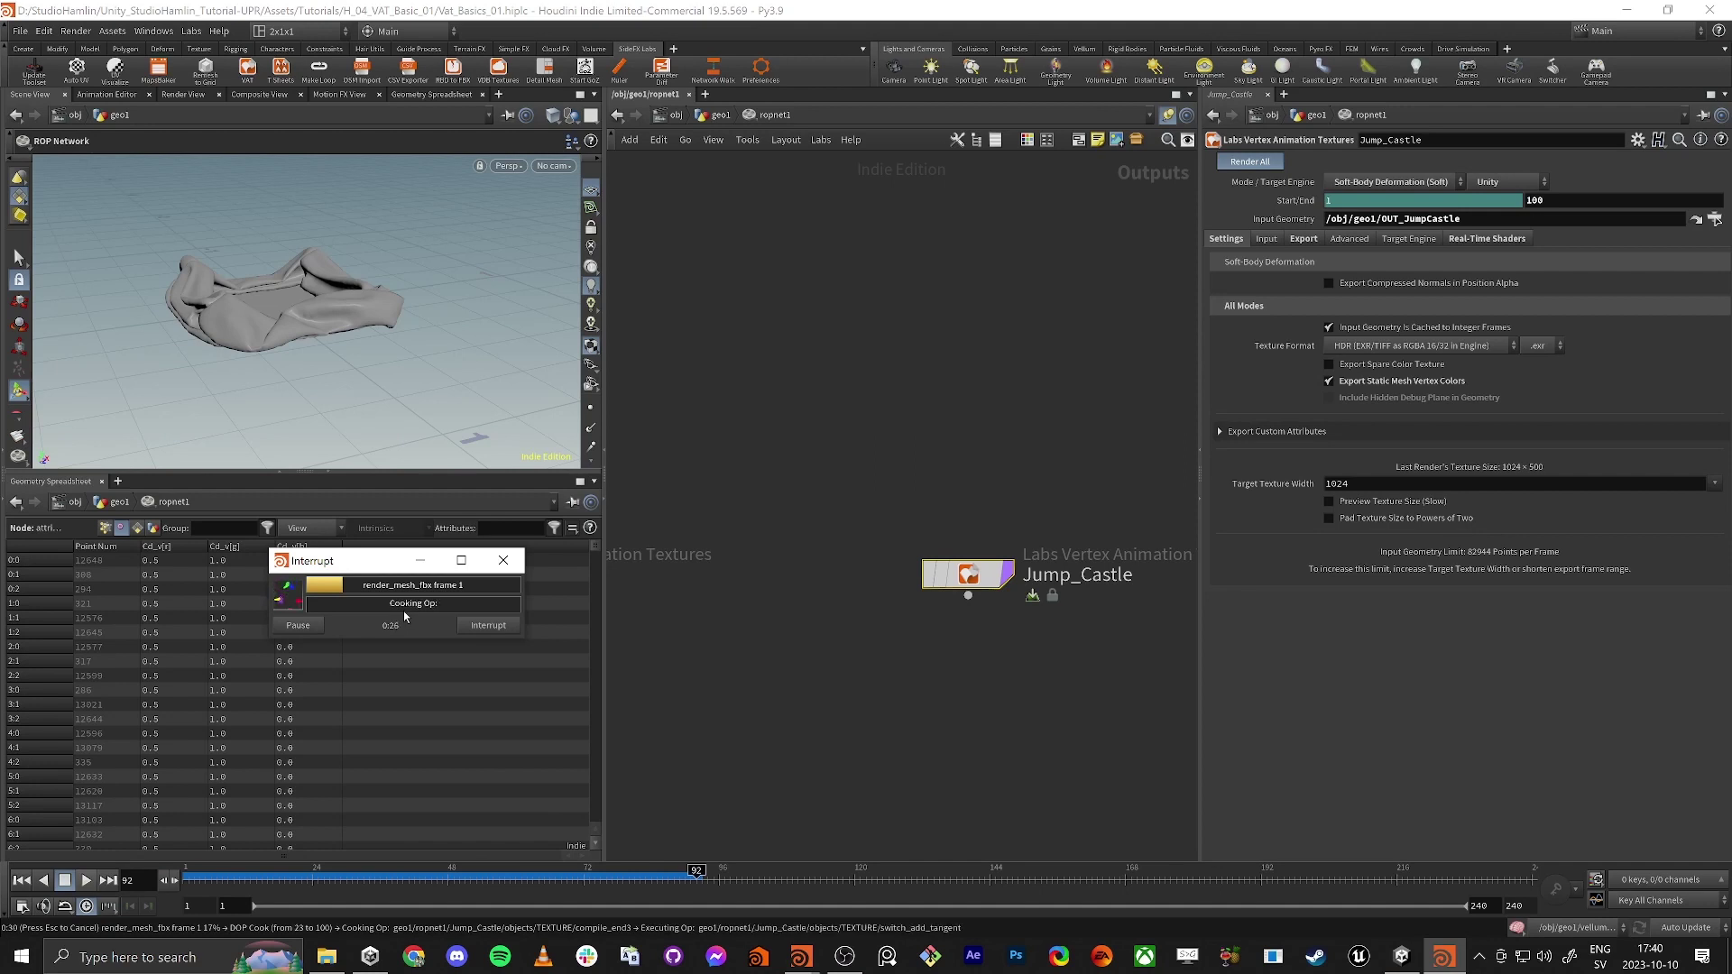
left_click(849, 958)
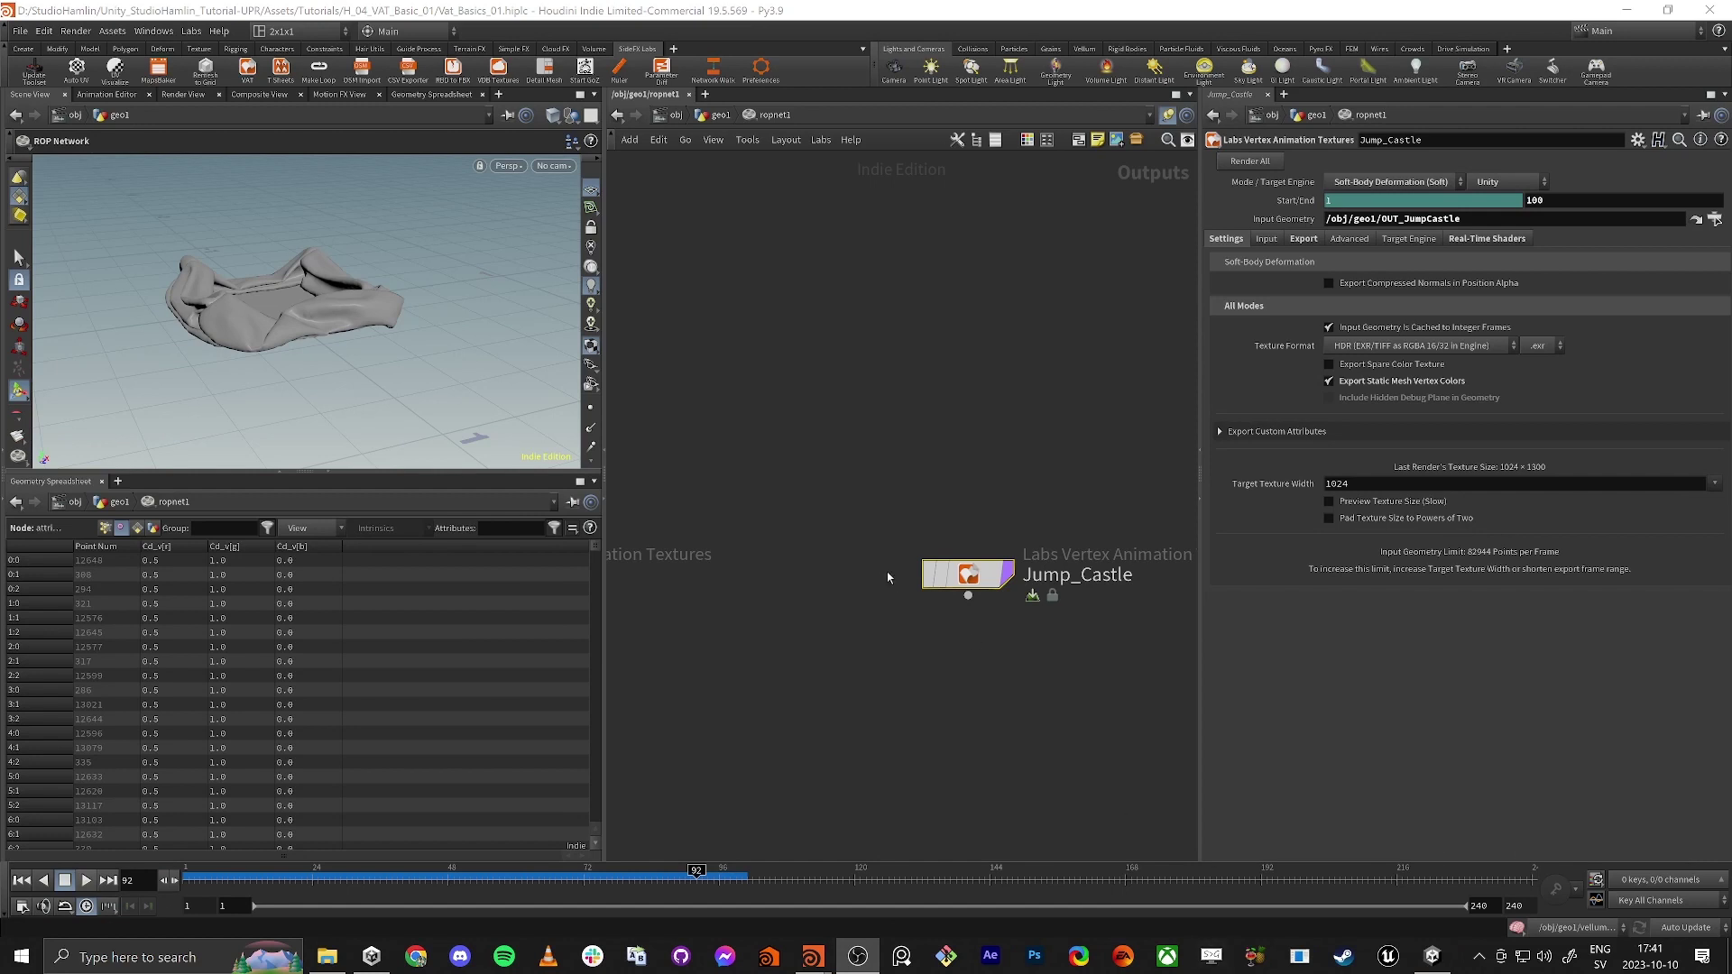
left_click(723, 414)
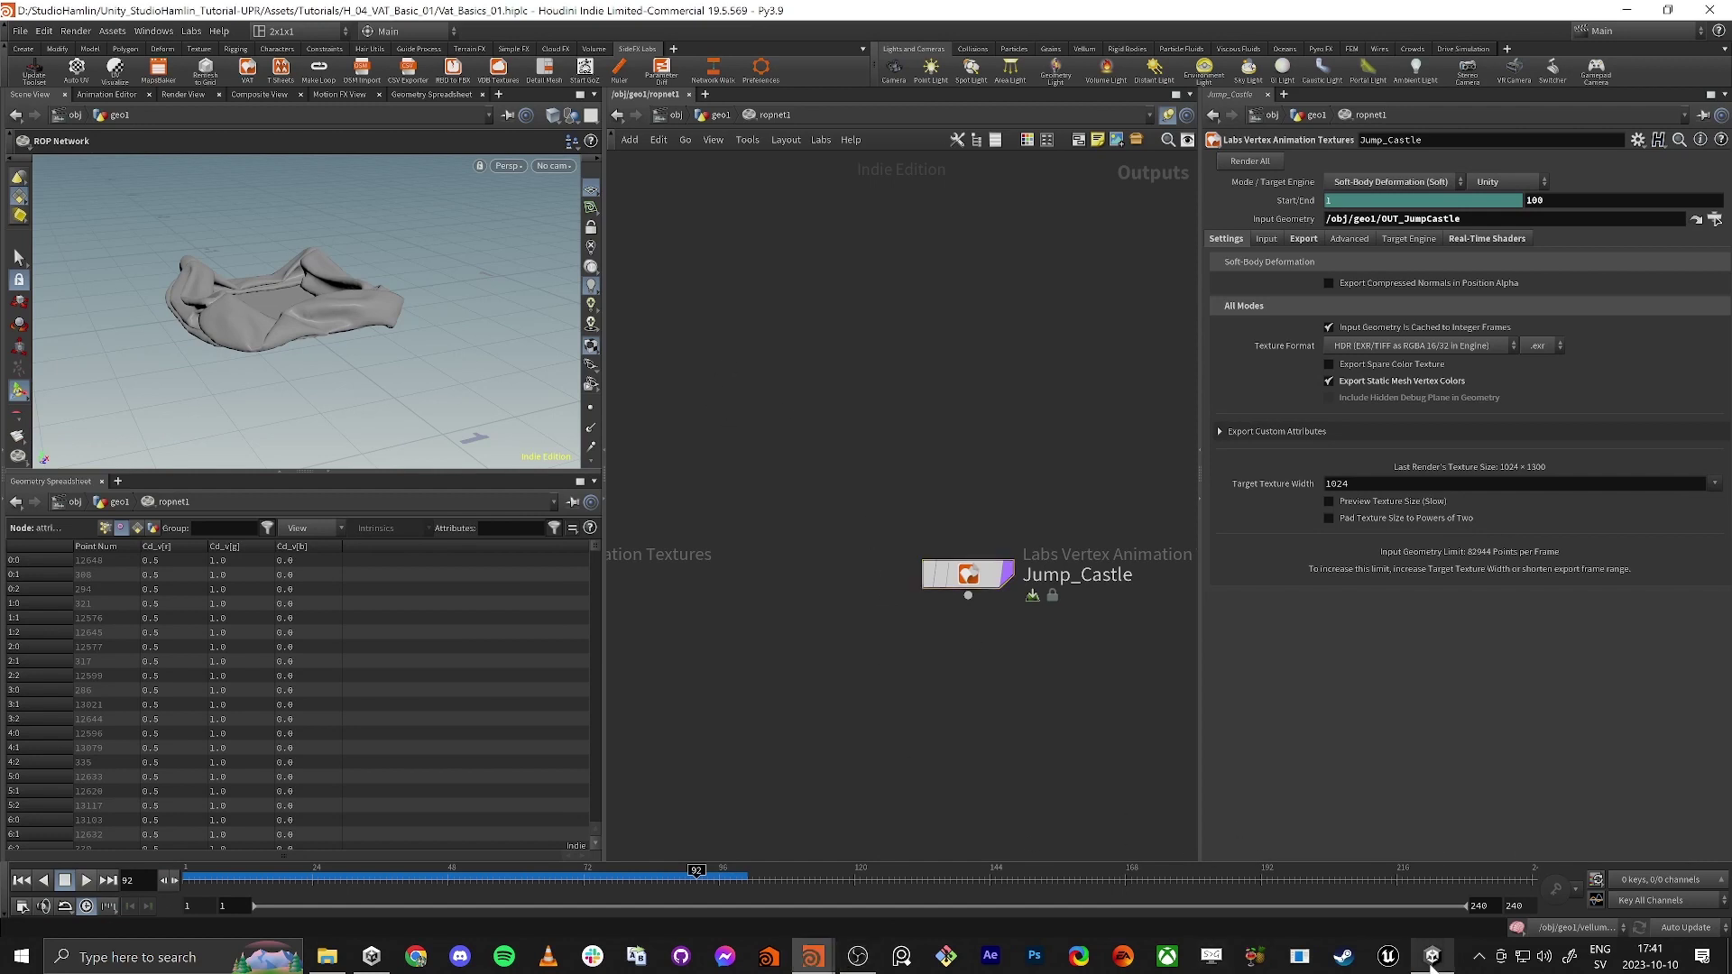
Switch to Unity and apply the VAT_FBX_Import_Houdini preset to the import settings of JumpCastle_mesh.
left_click(1432, 961)
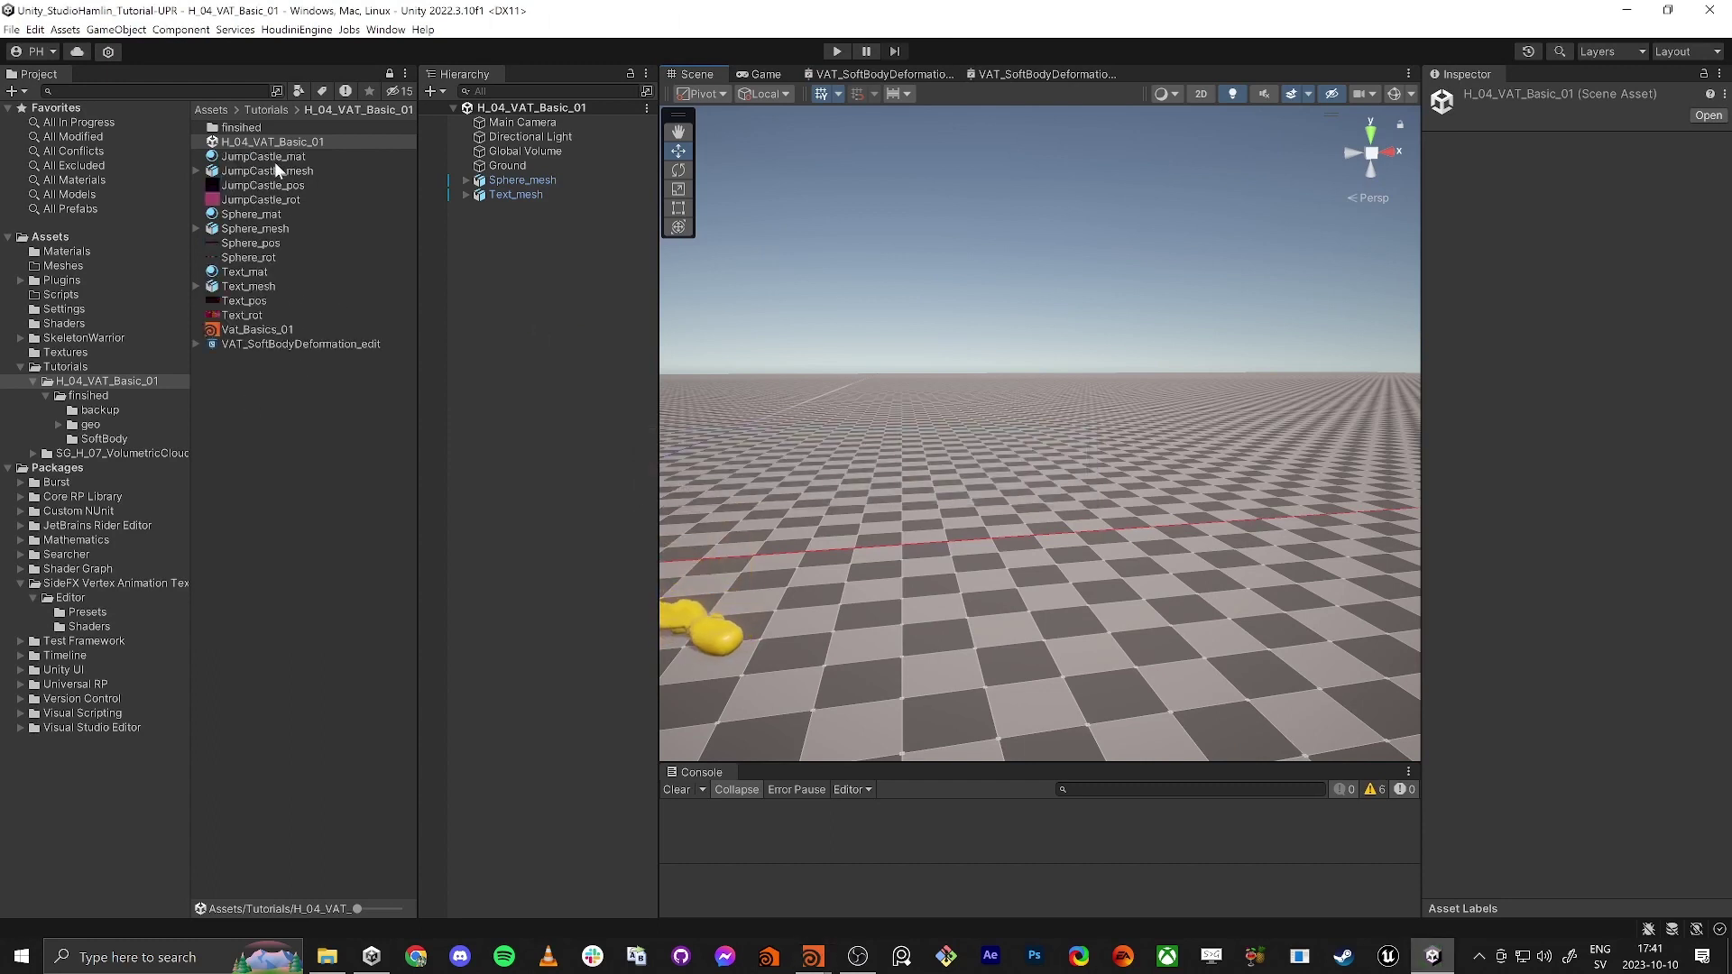
left_click(260, 172)
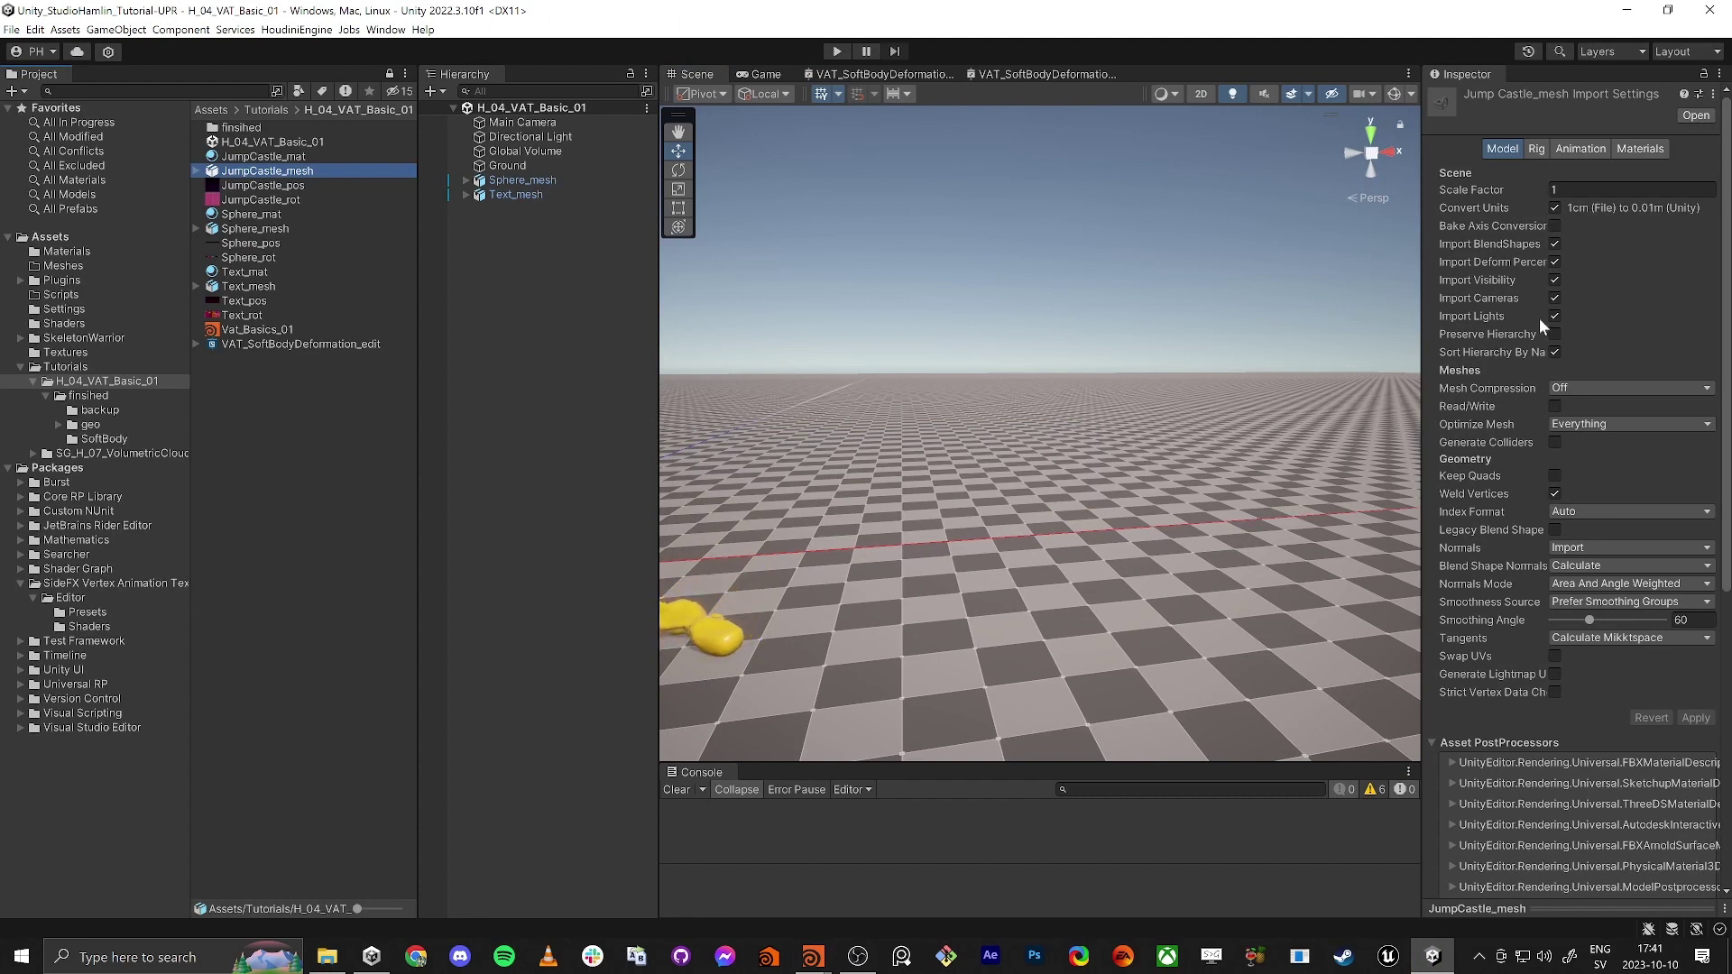
left_click(1699, 94)
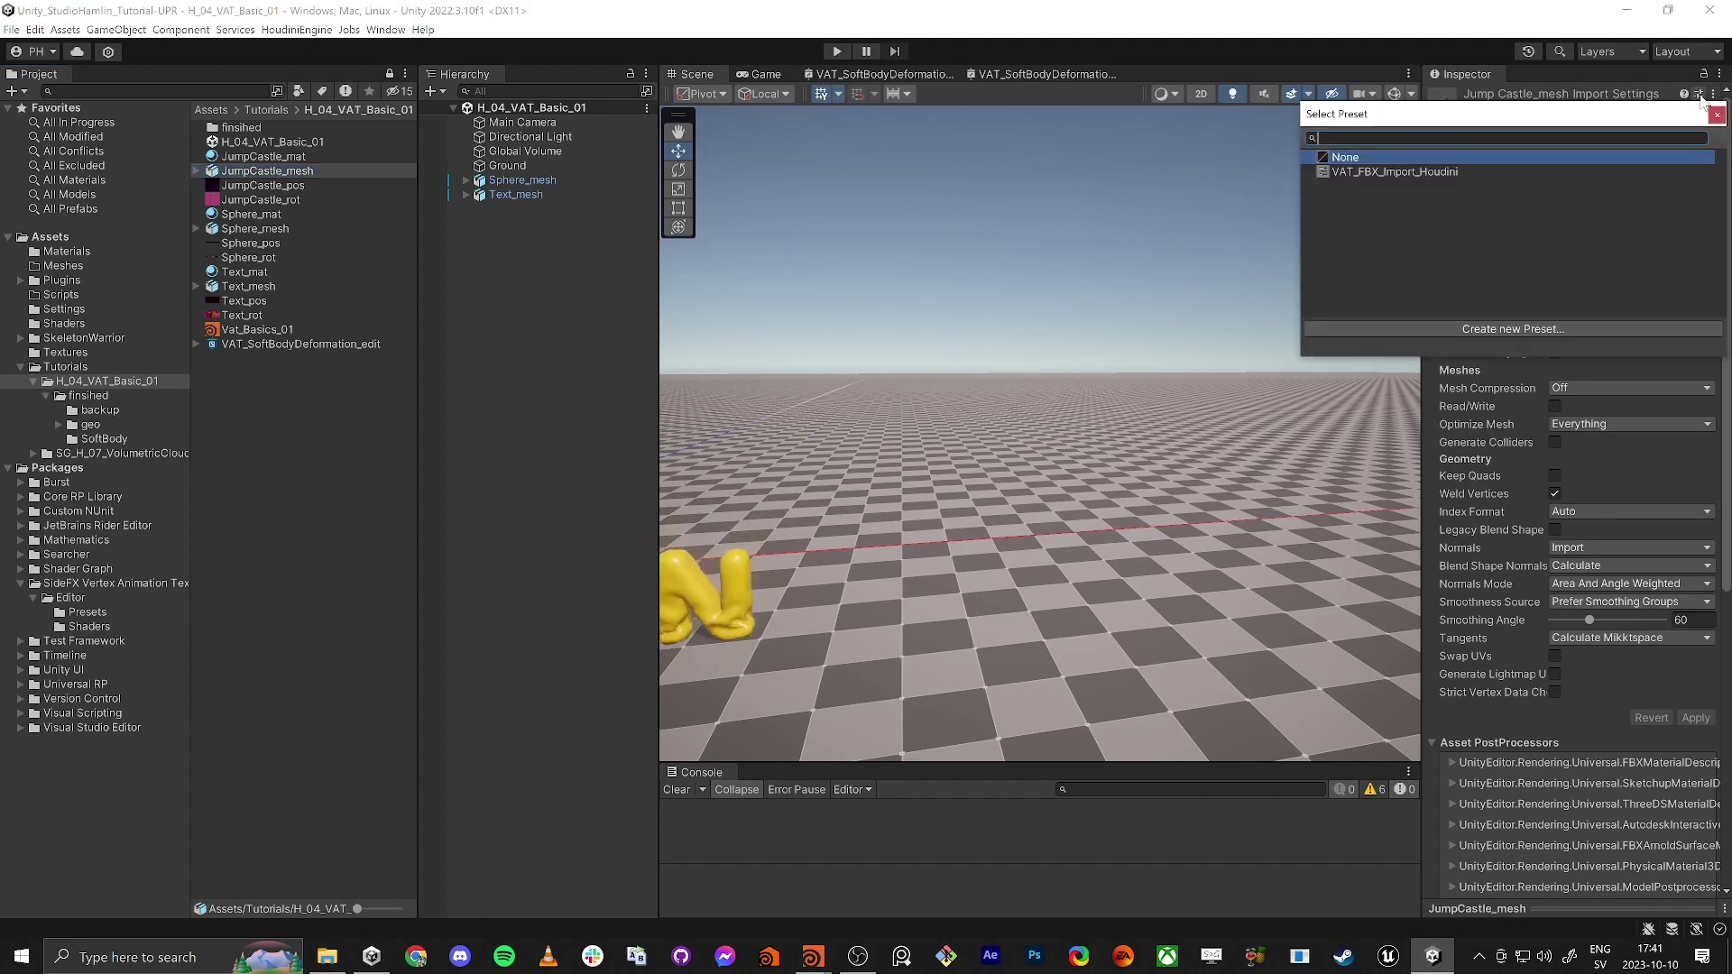
left_click(1413, 171)
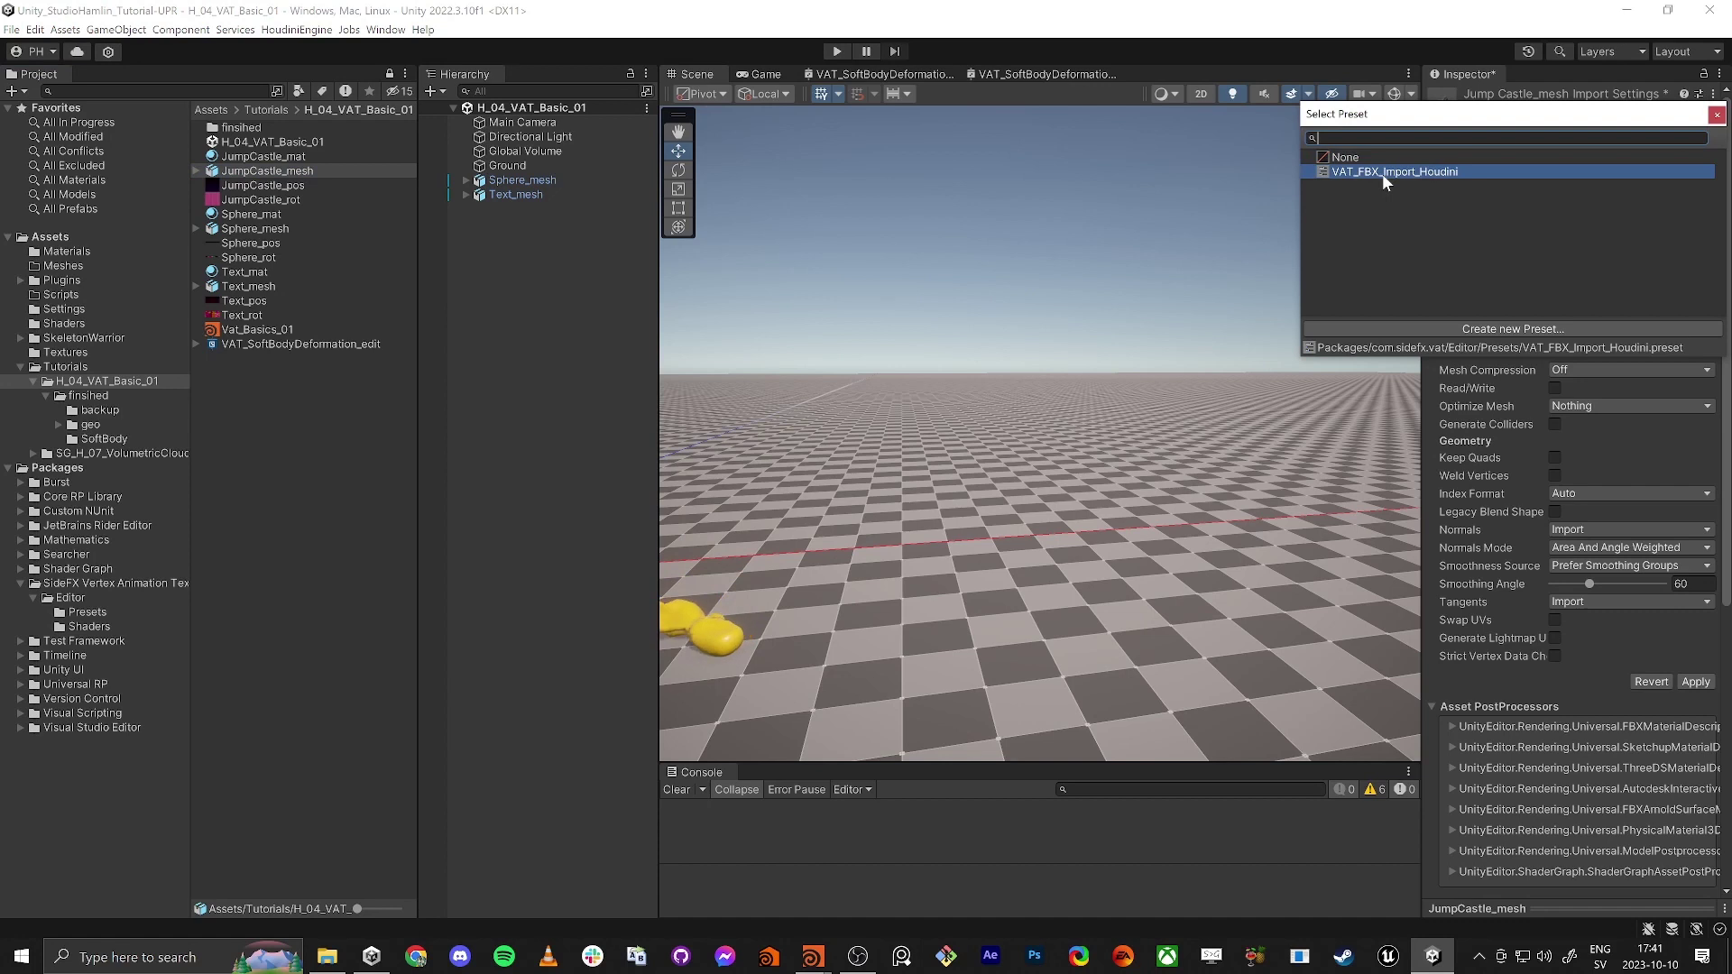
double_click(1383, 175)
left_click(1696, 683)
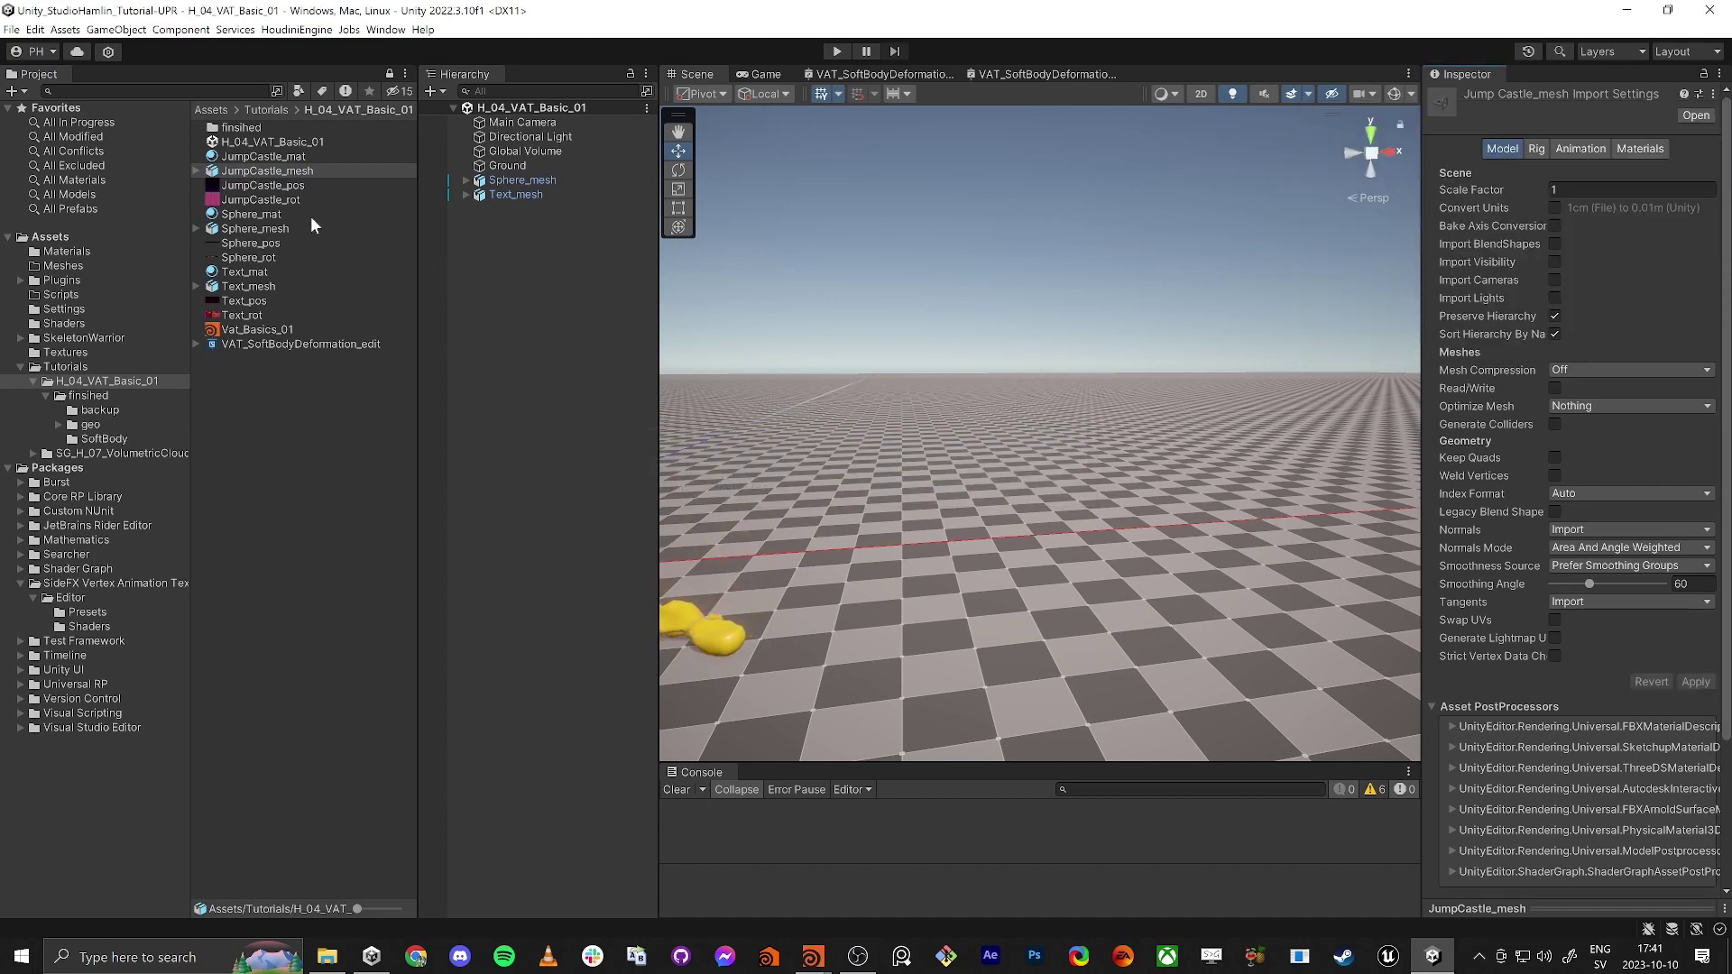
Apply the VAT_HDR_Texture_Import_Houdini preset to the import settings of the JumpCastle_pos and JumpCastle_rot textures.
left_click(290, 185)
left_click(294, 199, "shift")
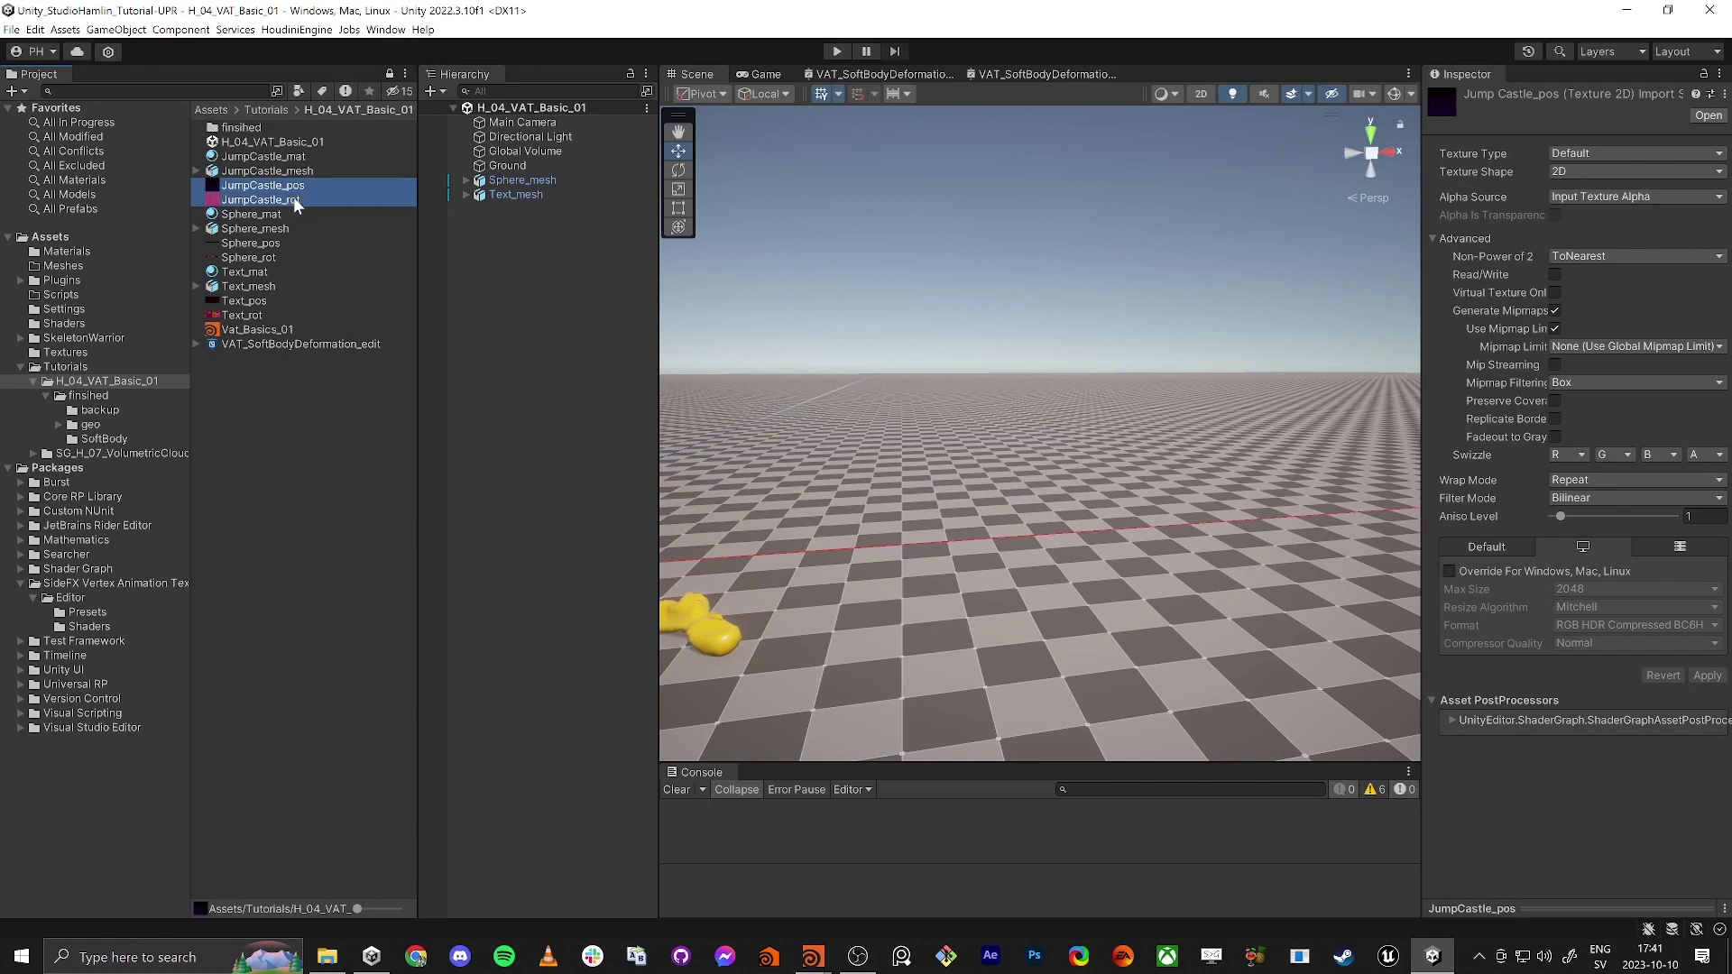
left_click(1711, 95)
double_click(1421, 198)
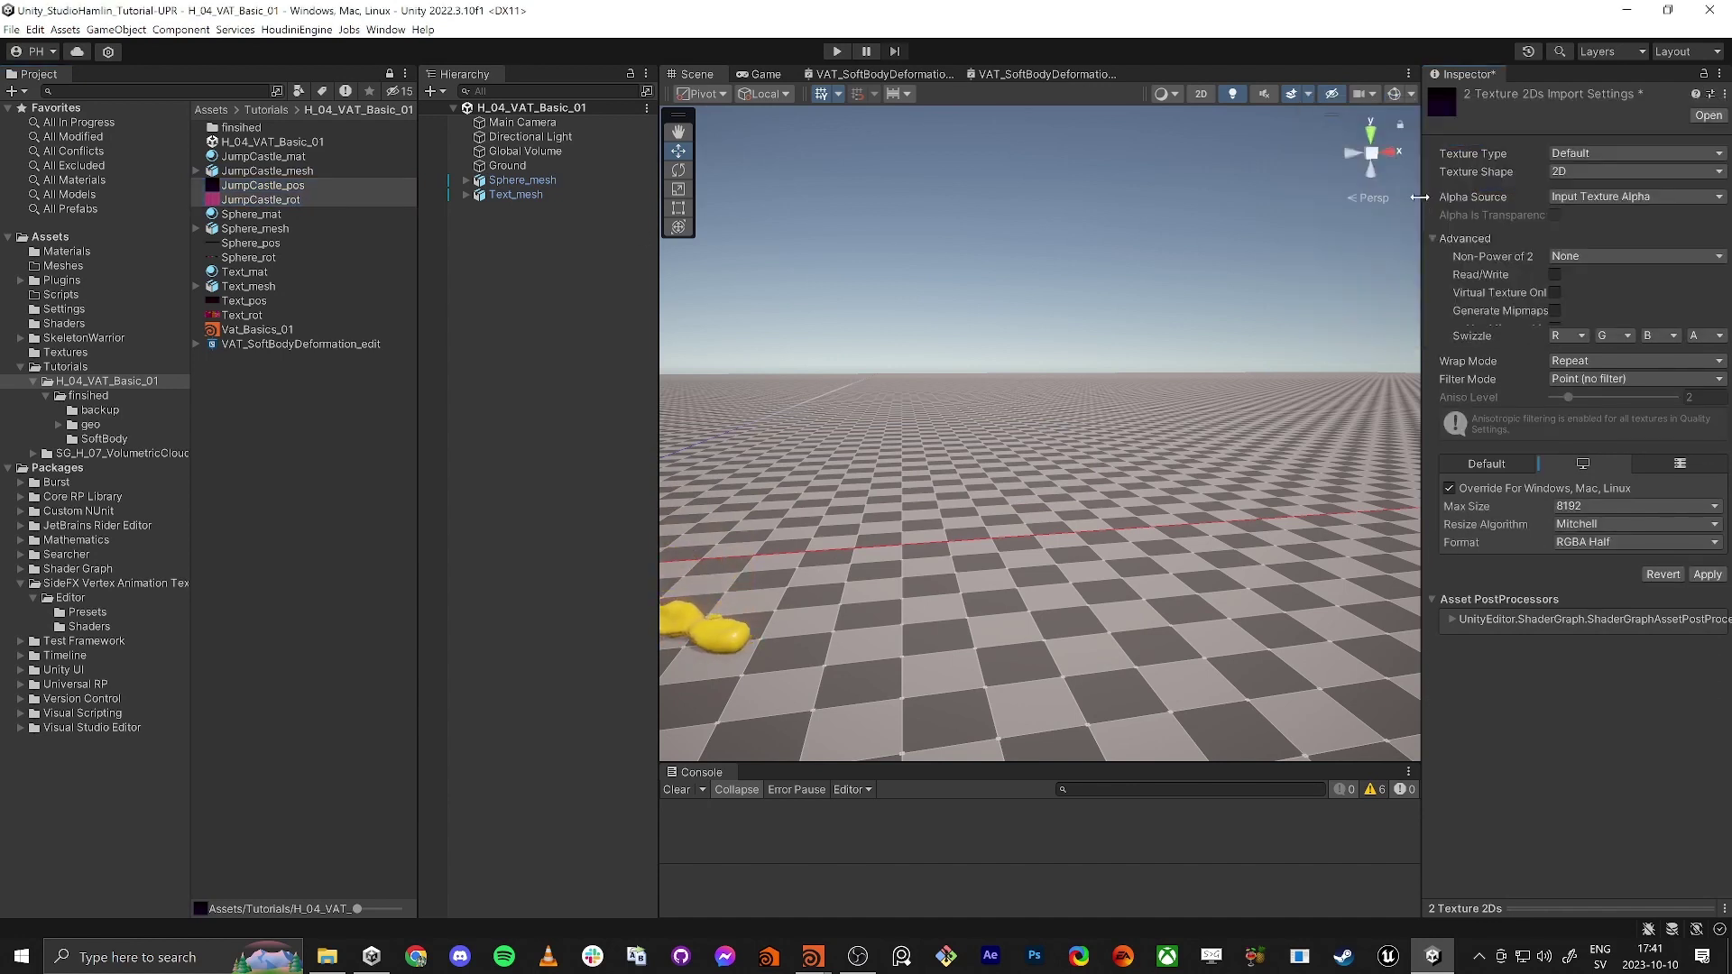
left_click(1707, 568)
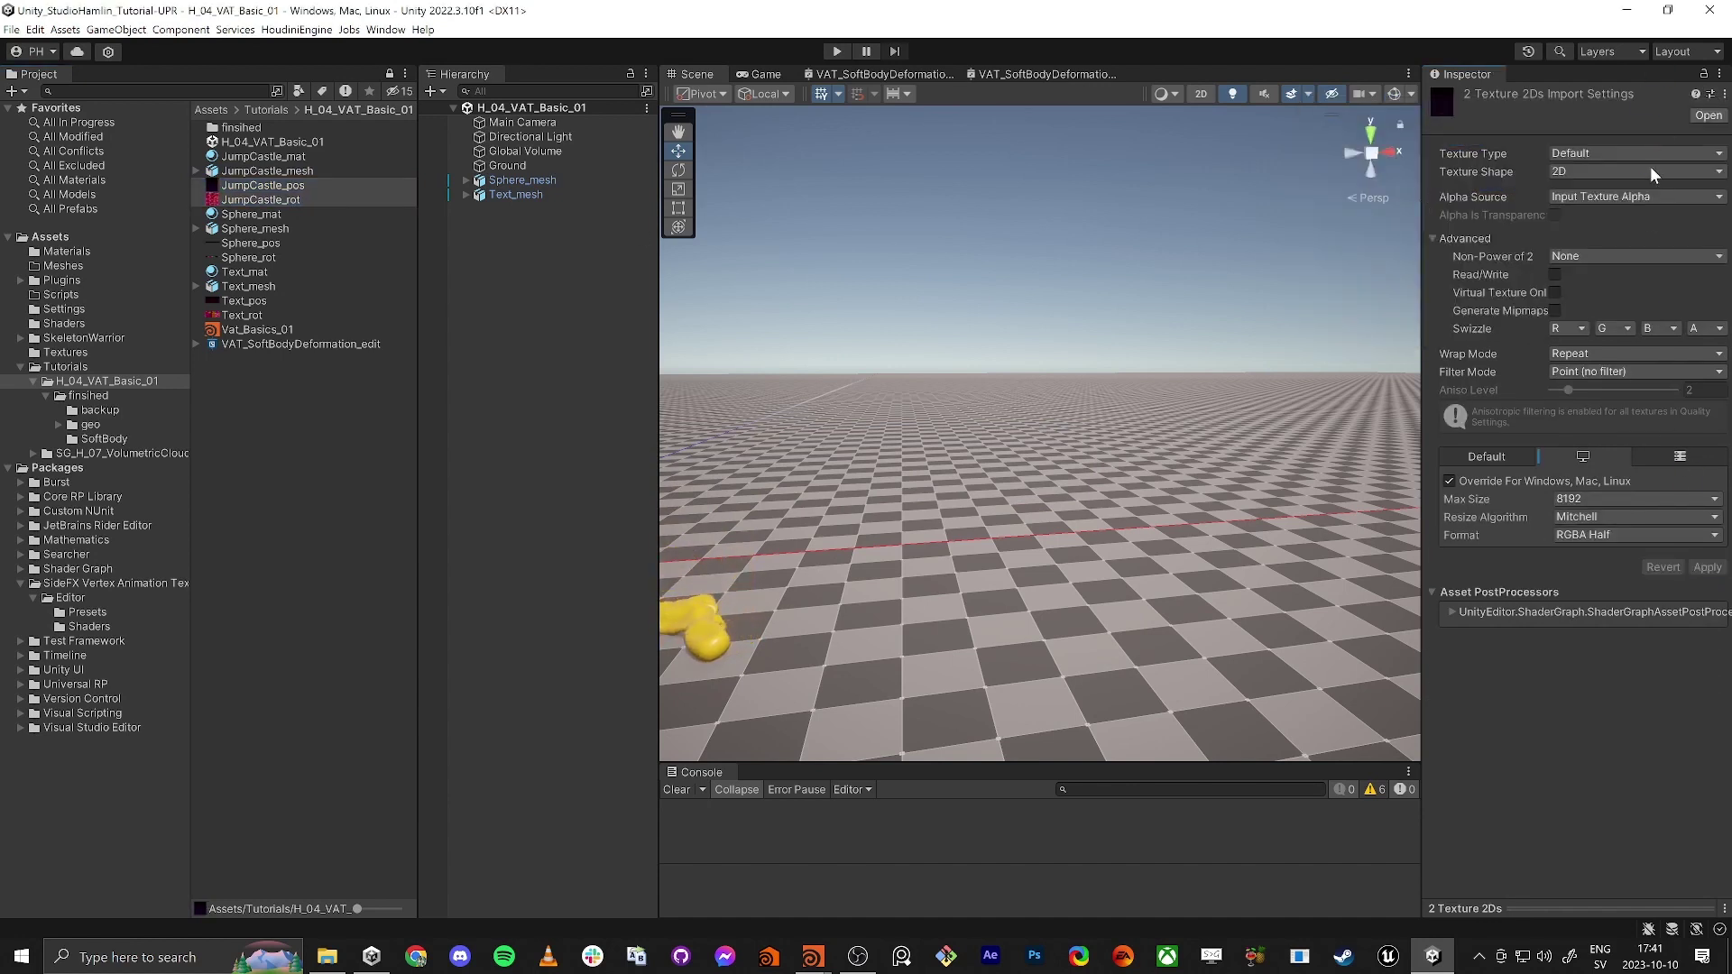
left_click(1710, 95)
left_click(1372, 199)
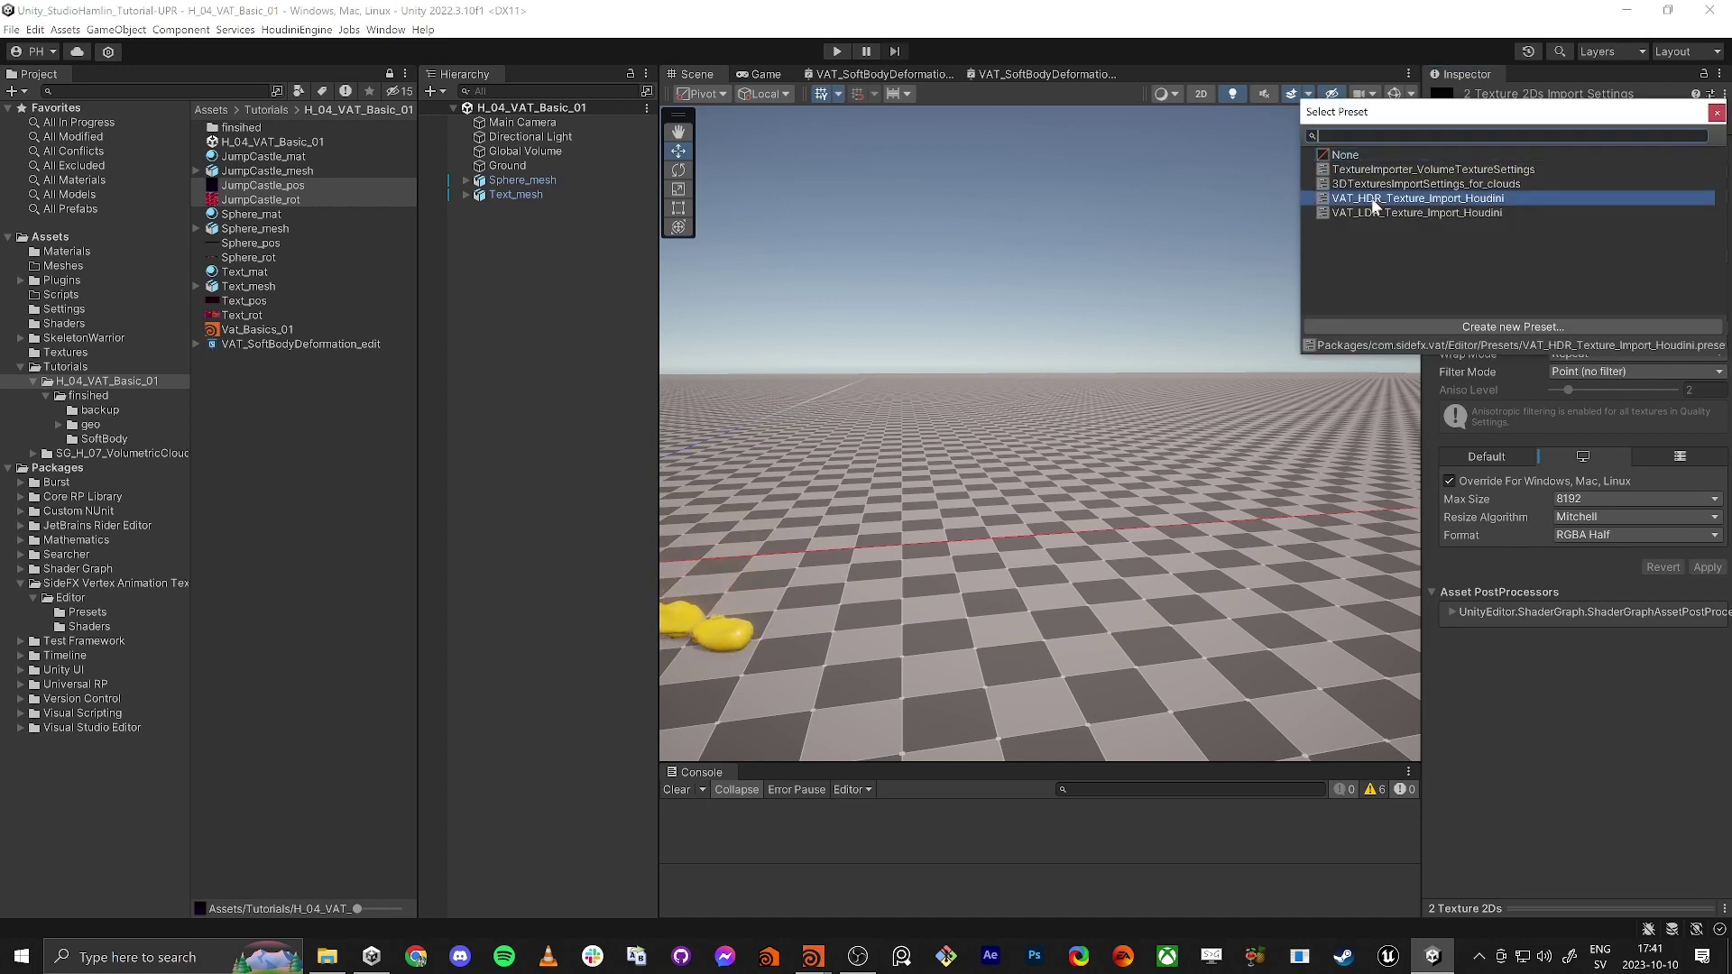
double_click(1373, 199)
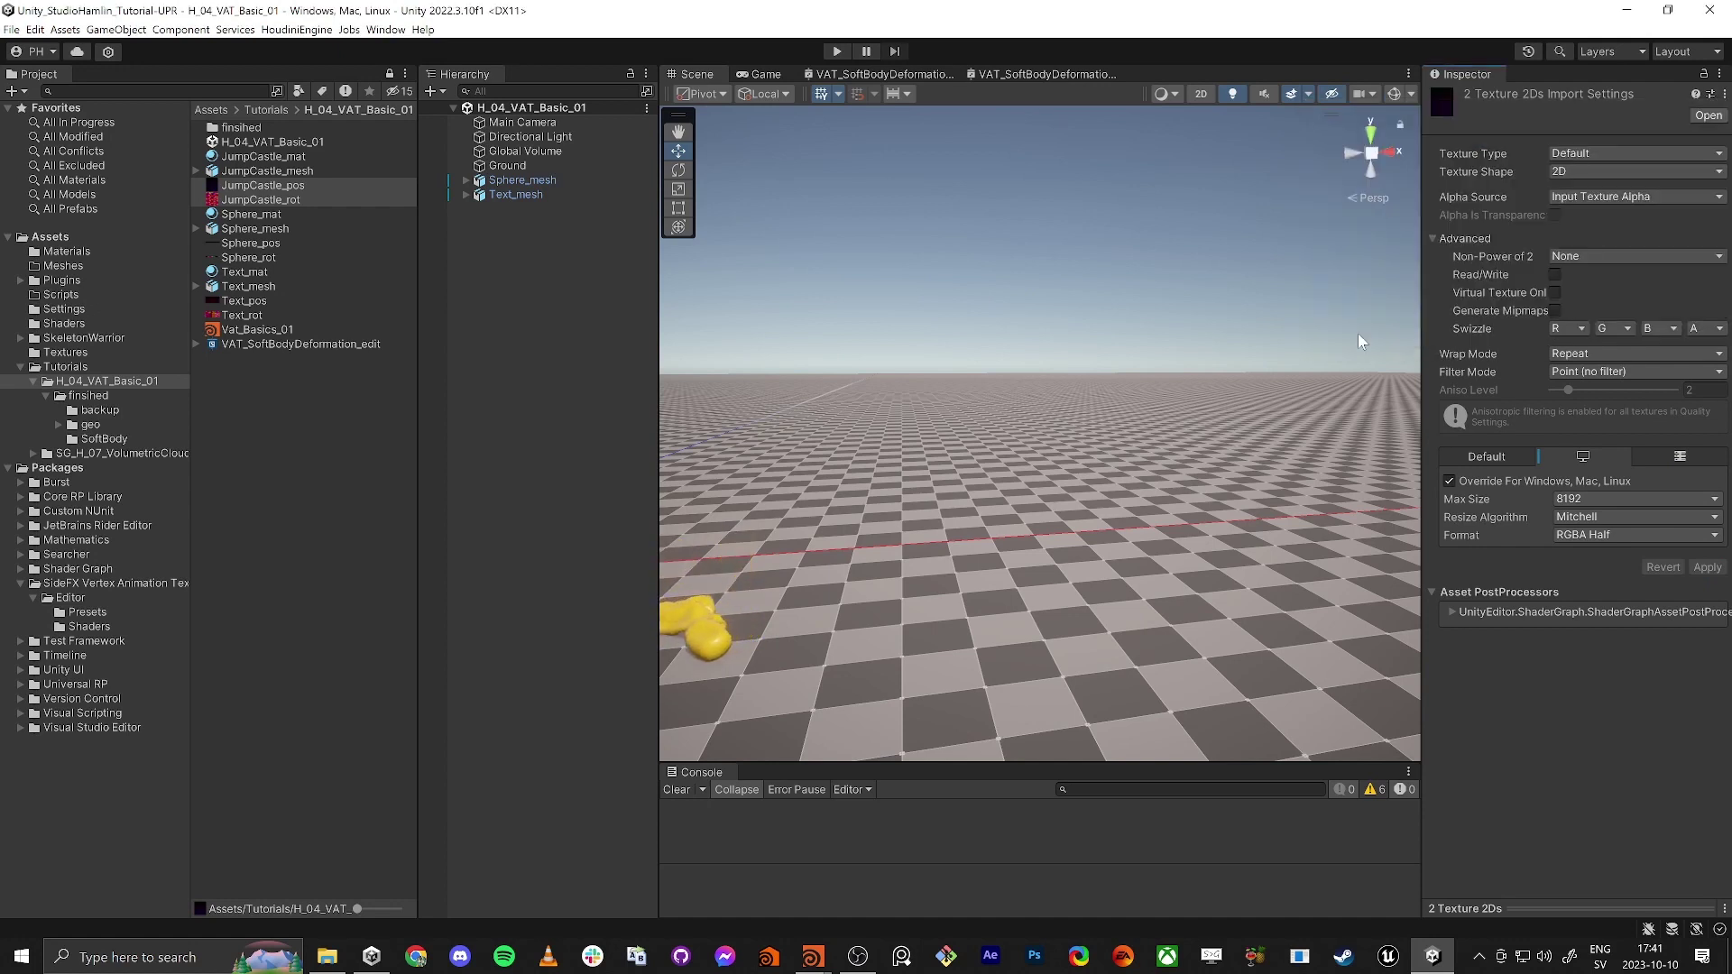
Add JumpCastle_mesh to the H_04_VAT_Basic_01 scene and bring it into view.
left_click(291, 174)
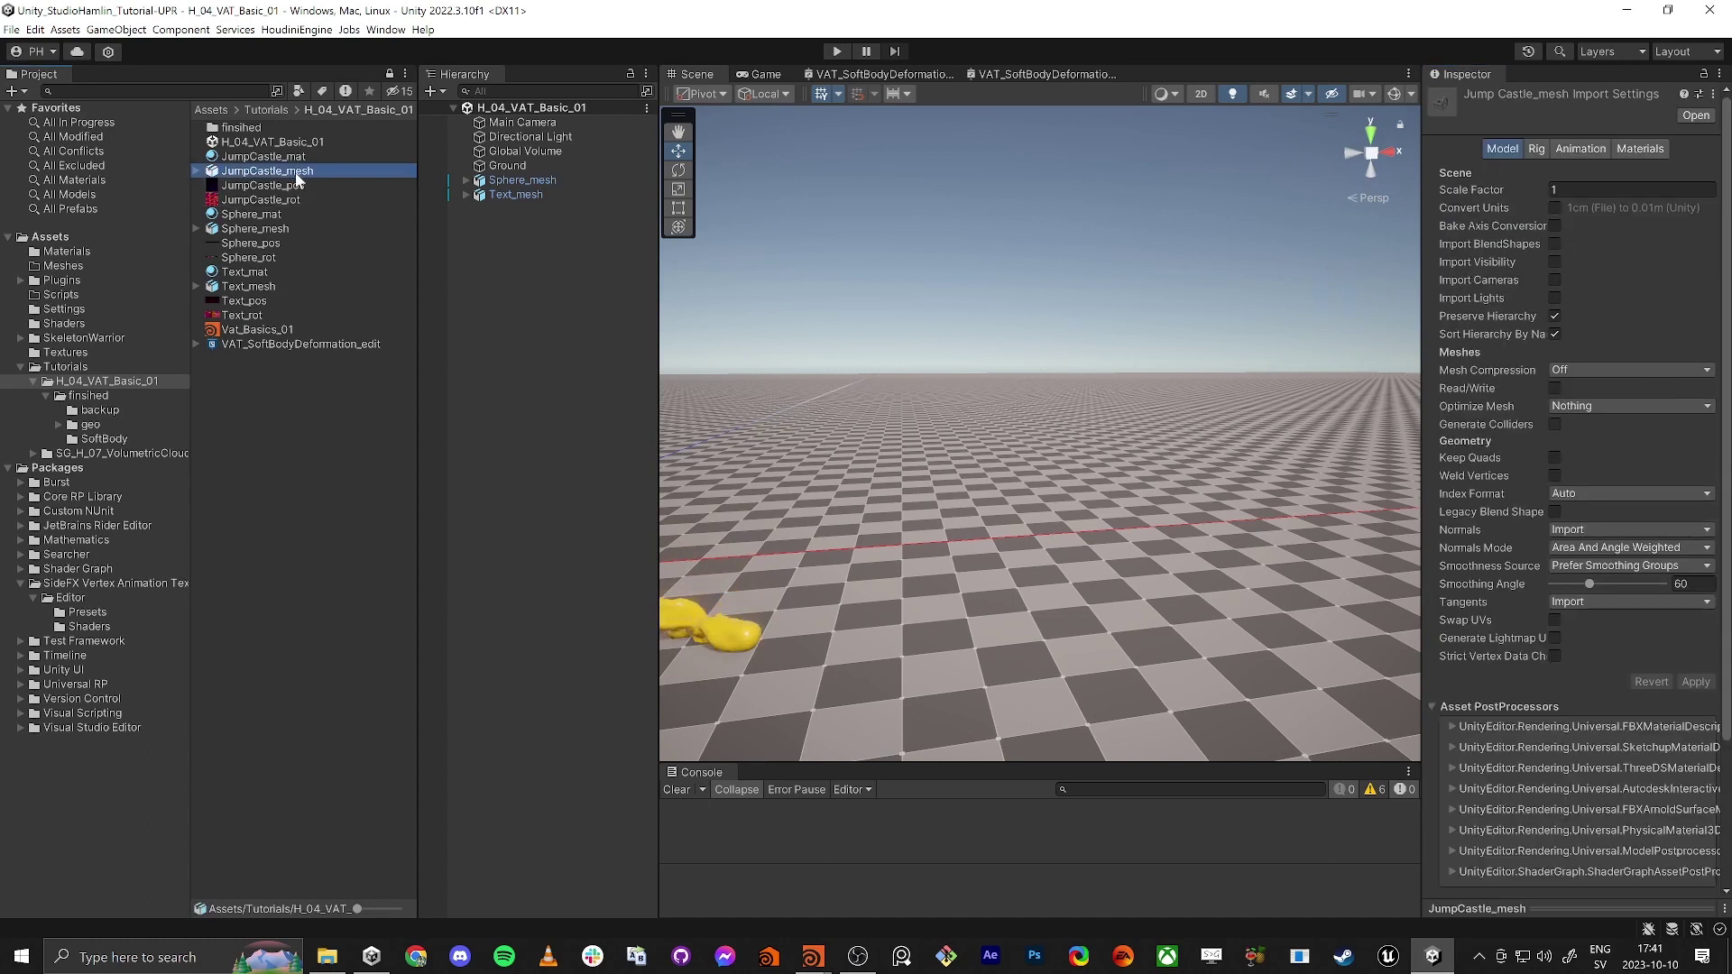
left_click_drag(289, 172, 578, 339)
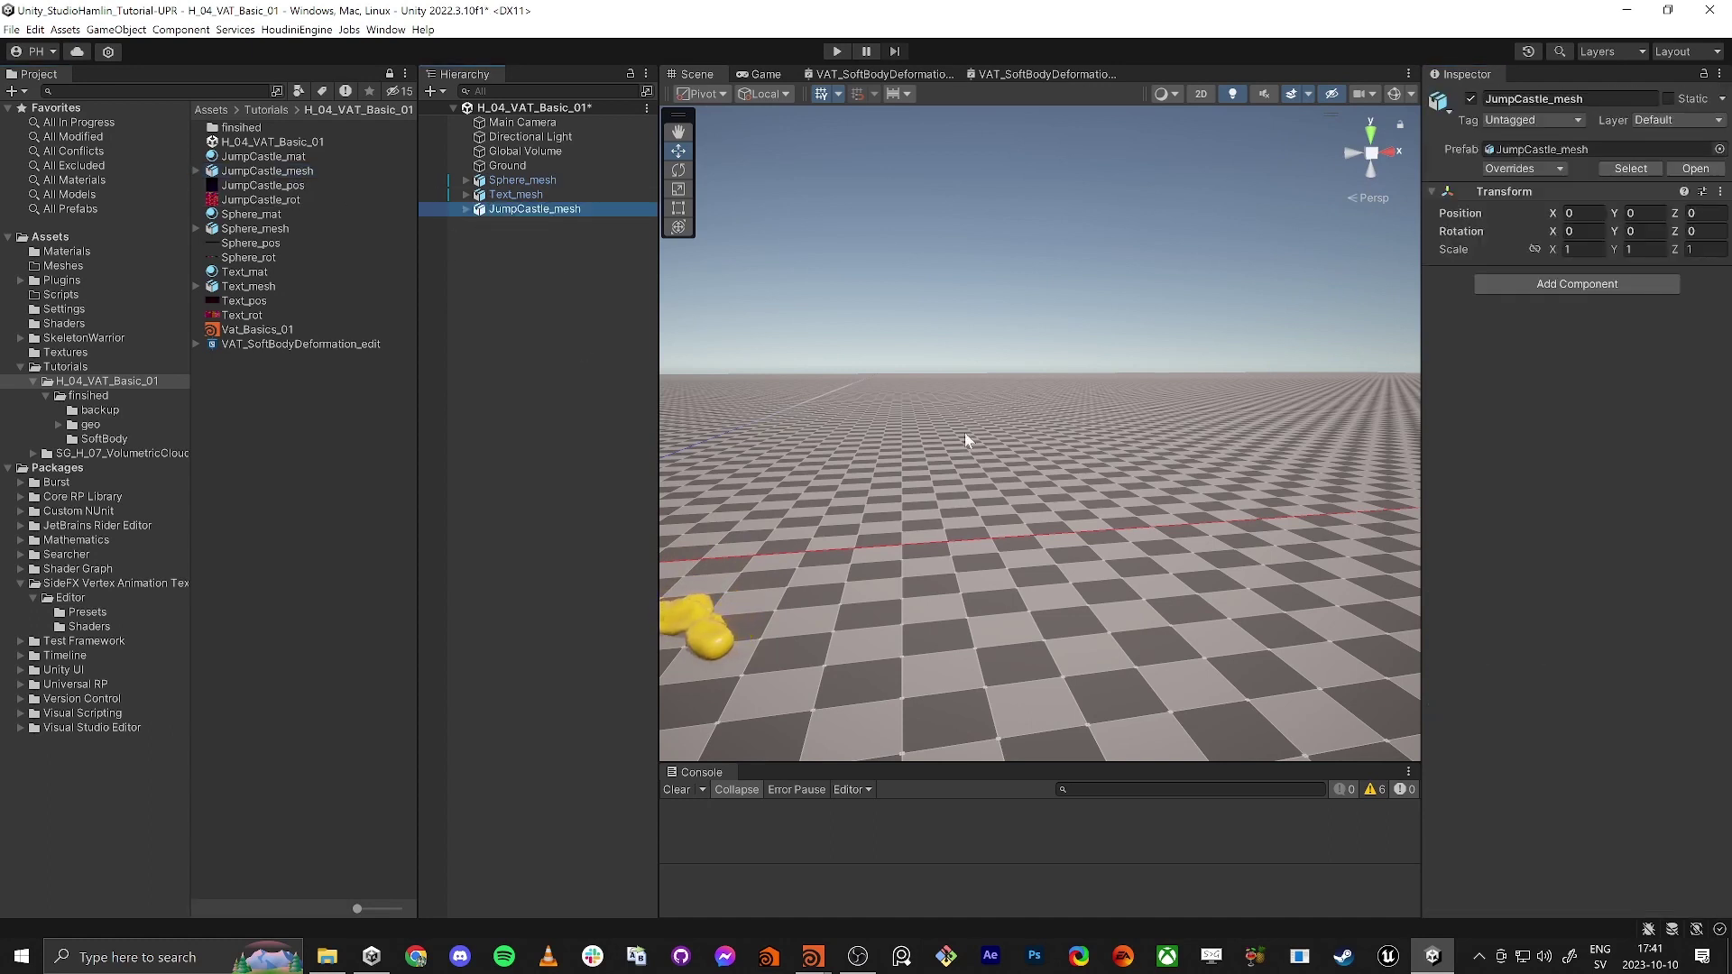
right_click_drag(966, 441, 888, 492)
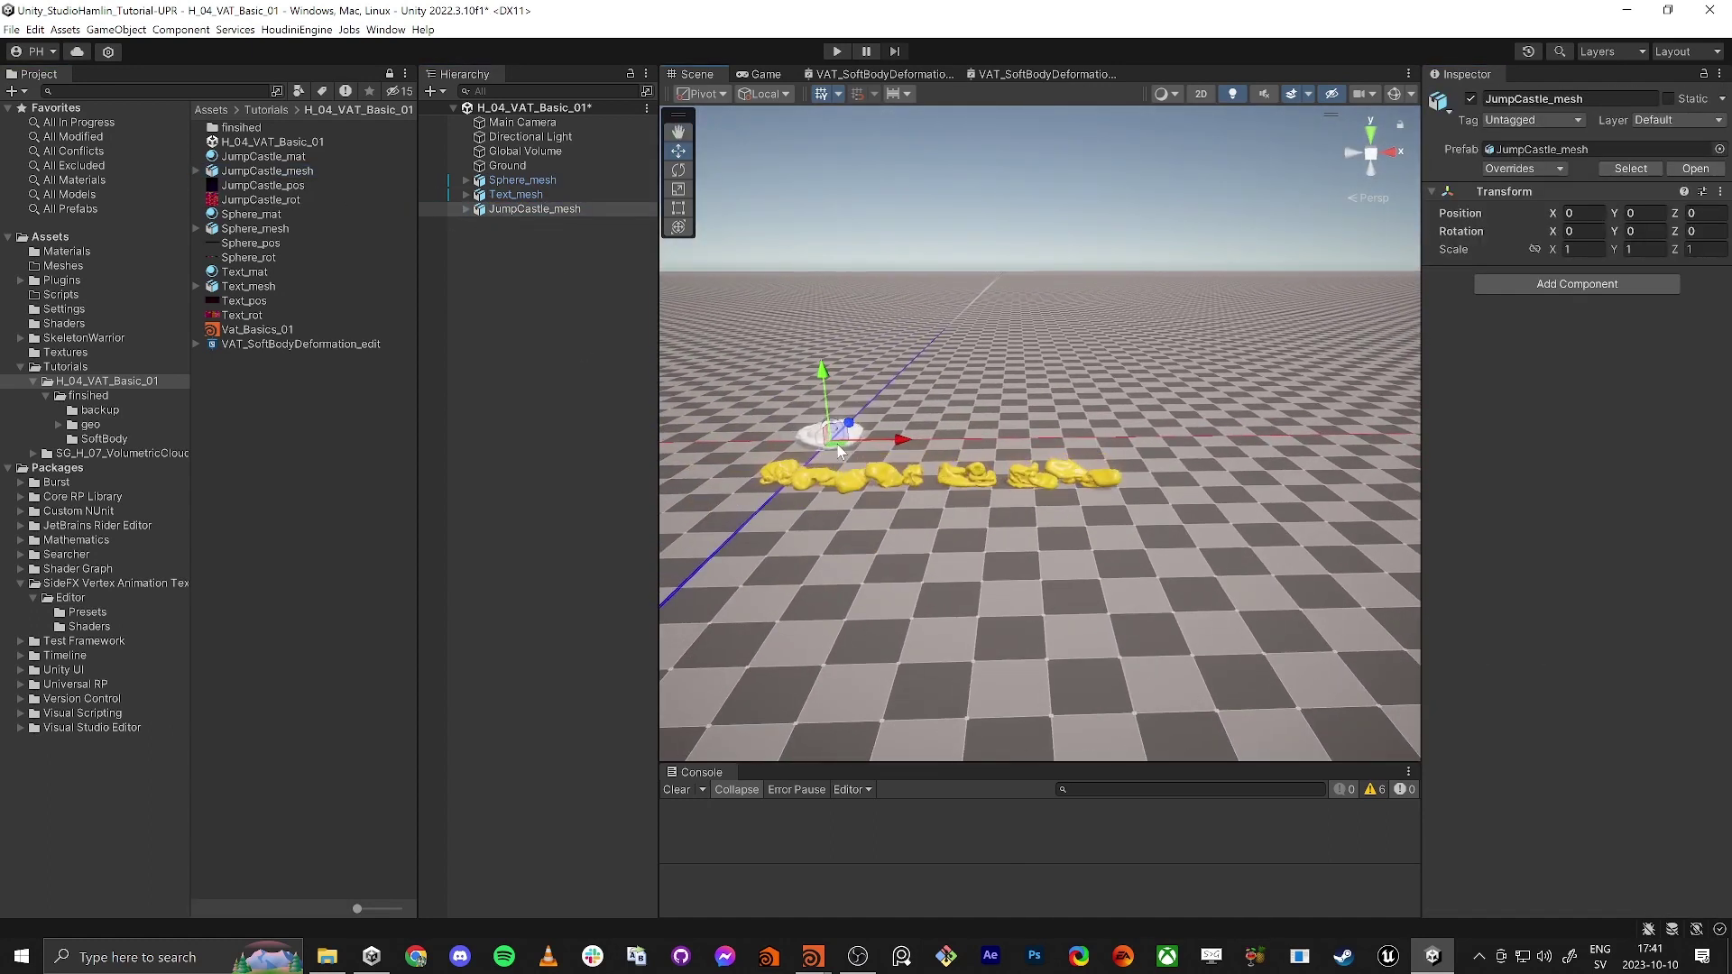
Move JumpCastle_mesh clear of the text to about X 12.52, Z -3.47, and rotate it about -159 degrees around Y.
left_click_drag(844, 453, 1706, 490)
key("e")
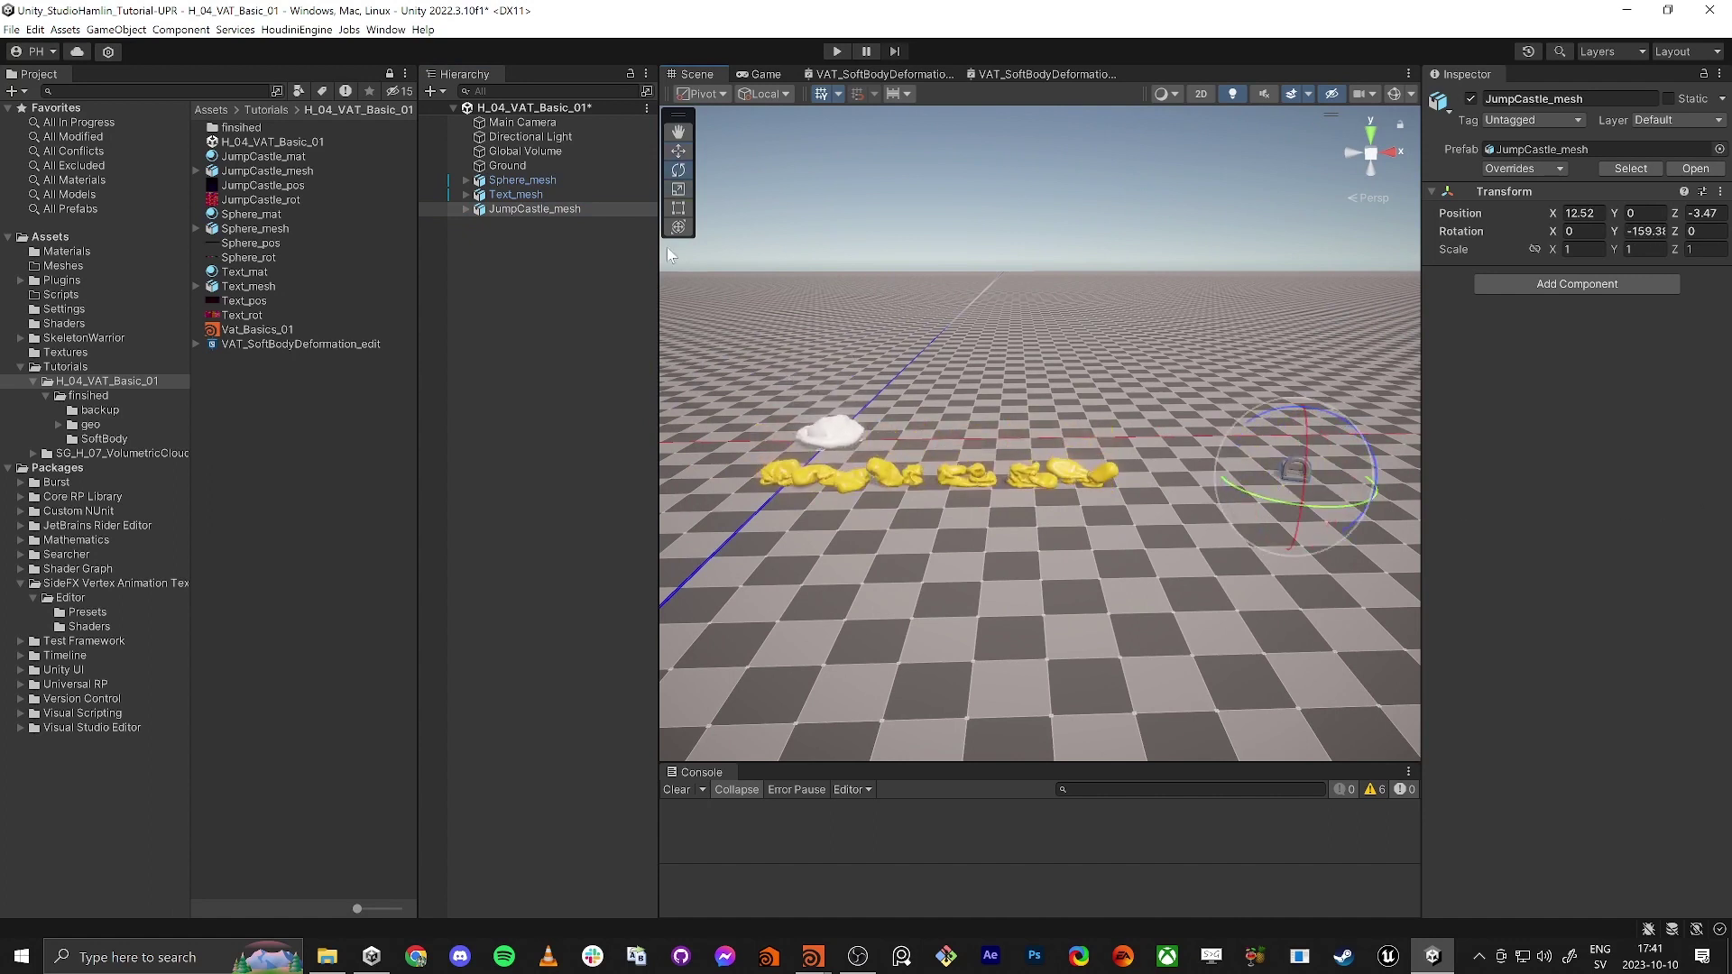
Apply JumpCastle_mat to the castle's MESH child and assign JumpCastle_pos and JumpCastle_rot as its position and rotation textures.
left_click(467, 209)
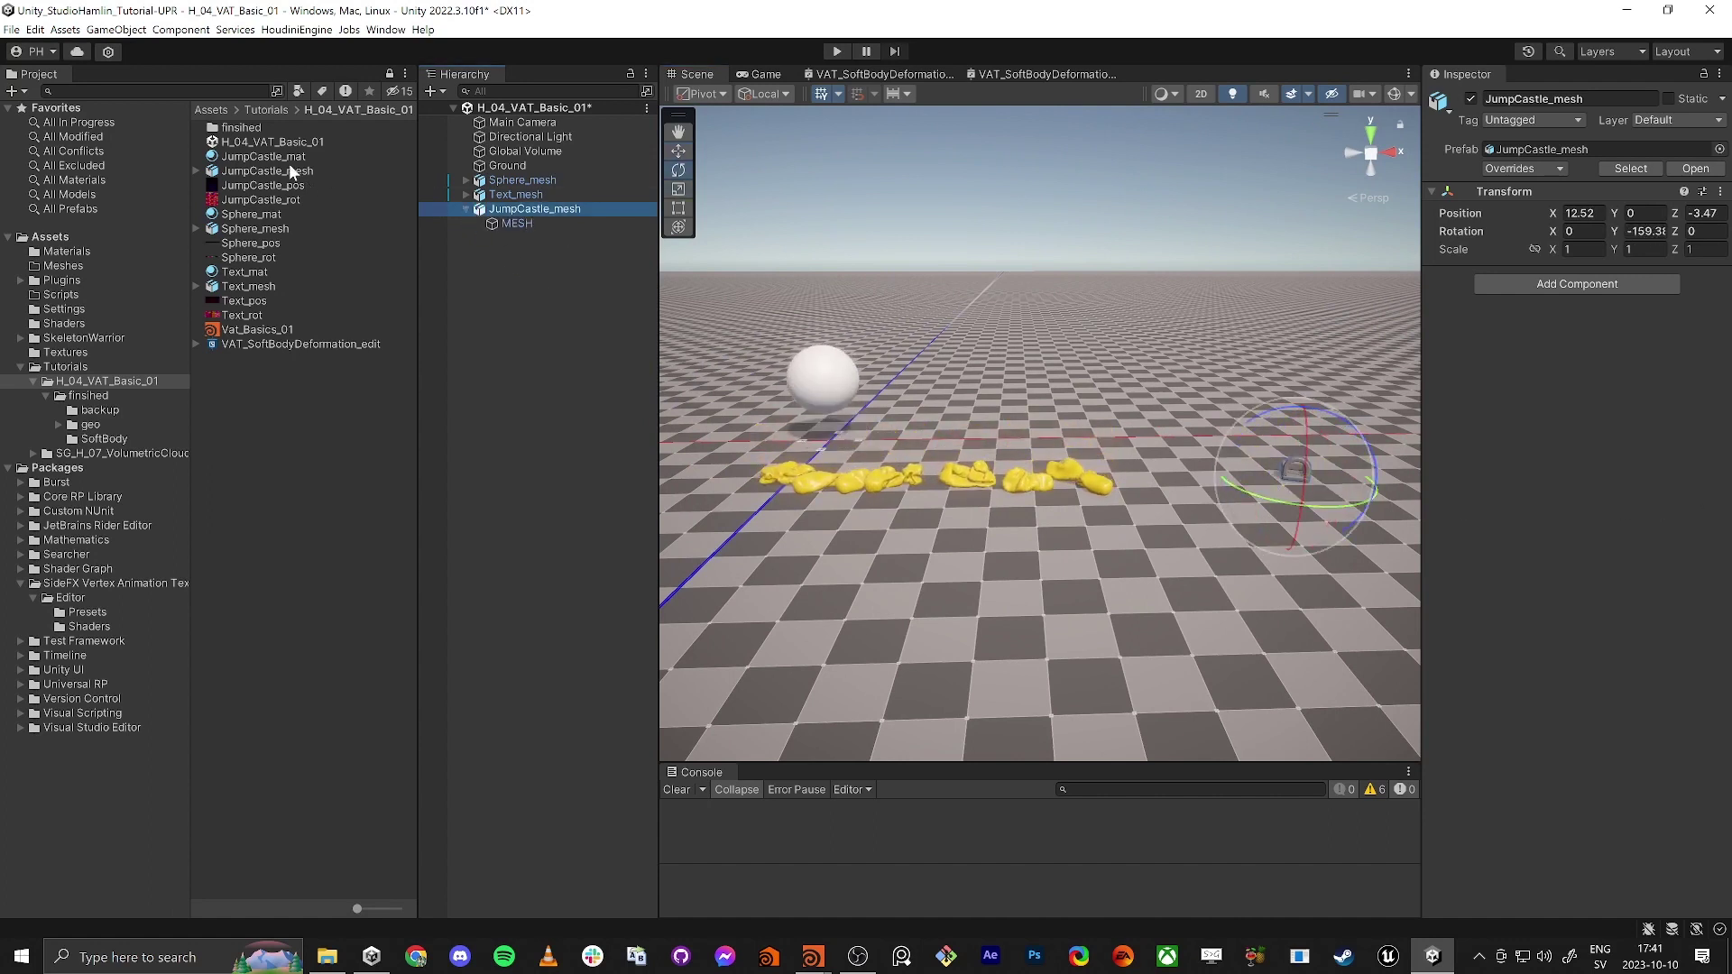
left_click_drag(269, 160, 523, 223)
left_click(254, 158)
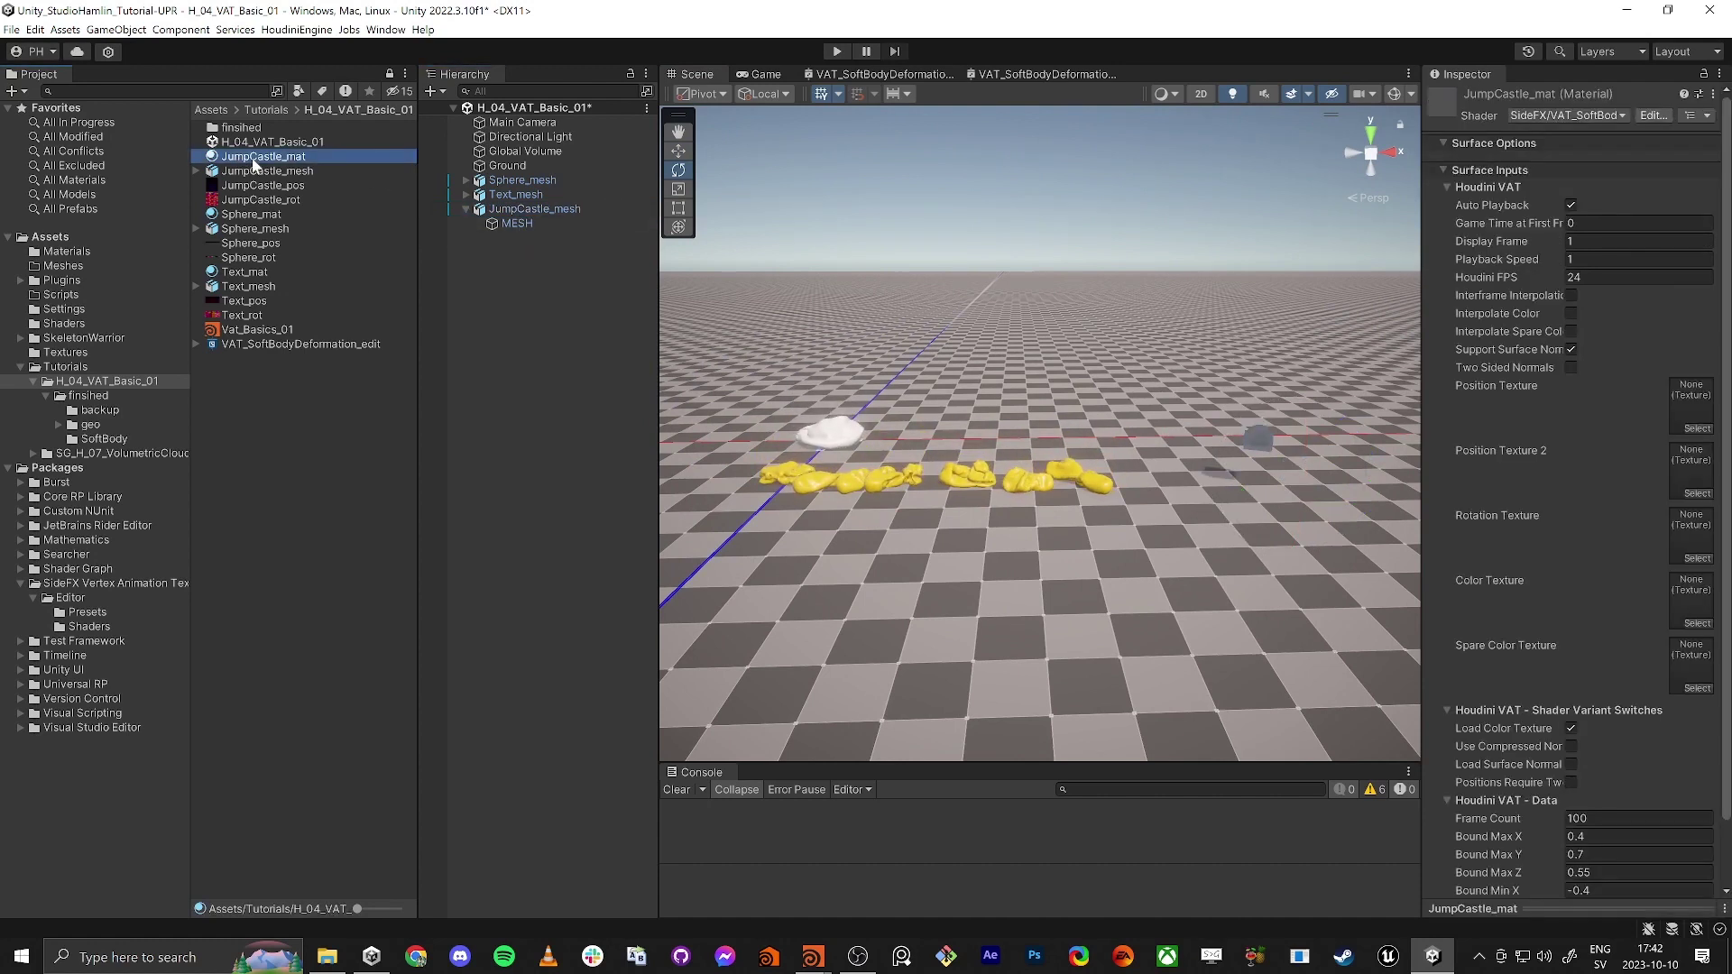
left_click_drag(267, 186, 1688, 409)
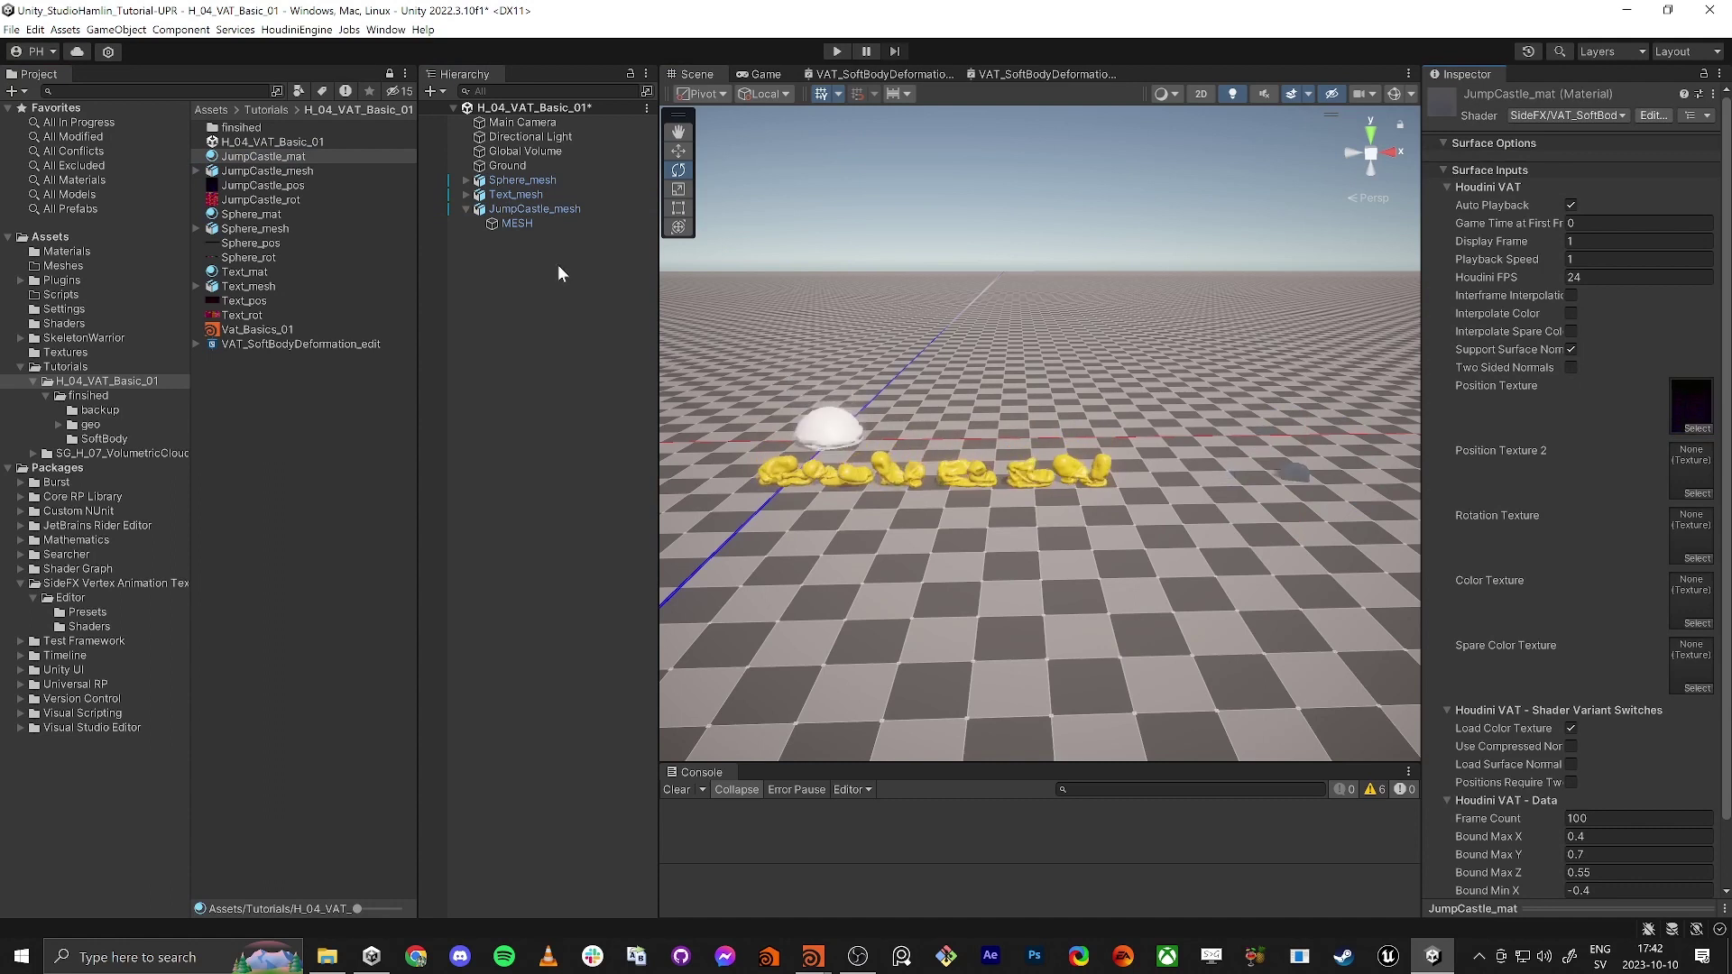
left_click_drag(267, 201, 1698, 534)
Scale JumpCastle_mesh uniformly to 10 on all axes.
left_click(534, 211)
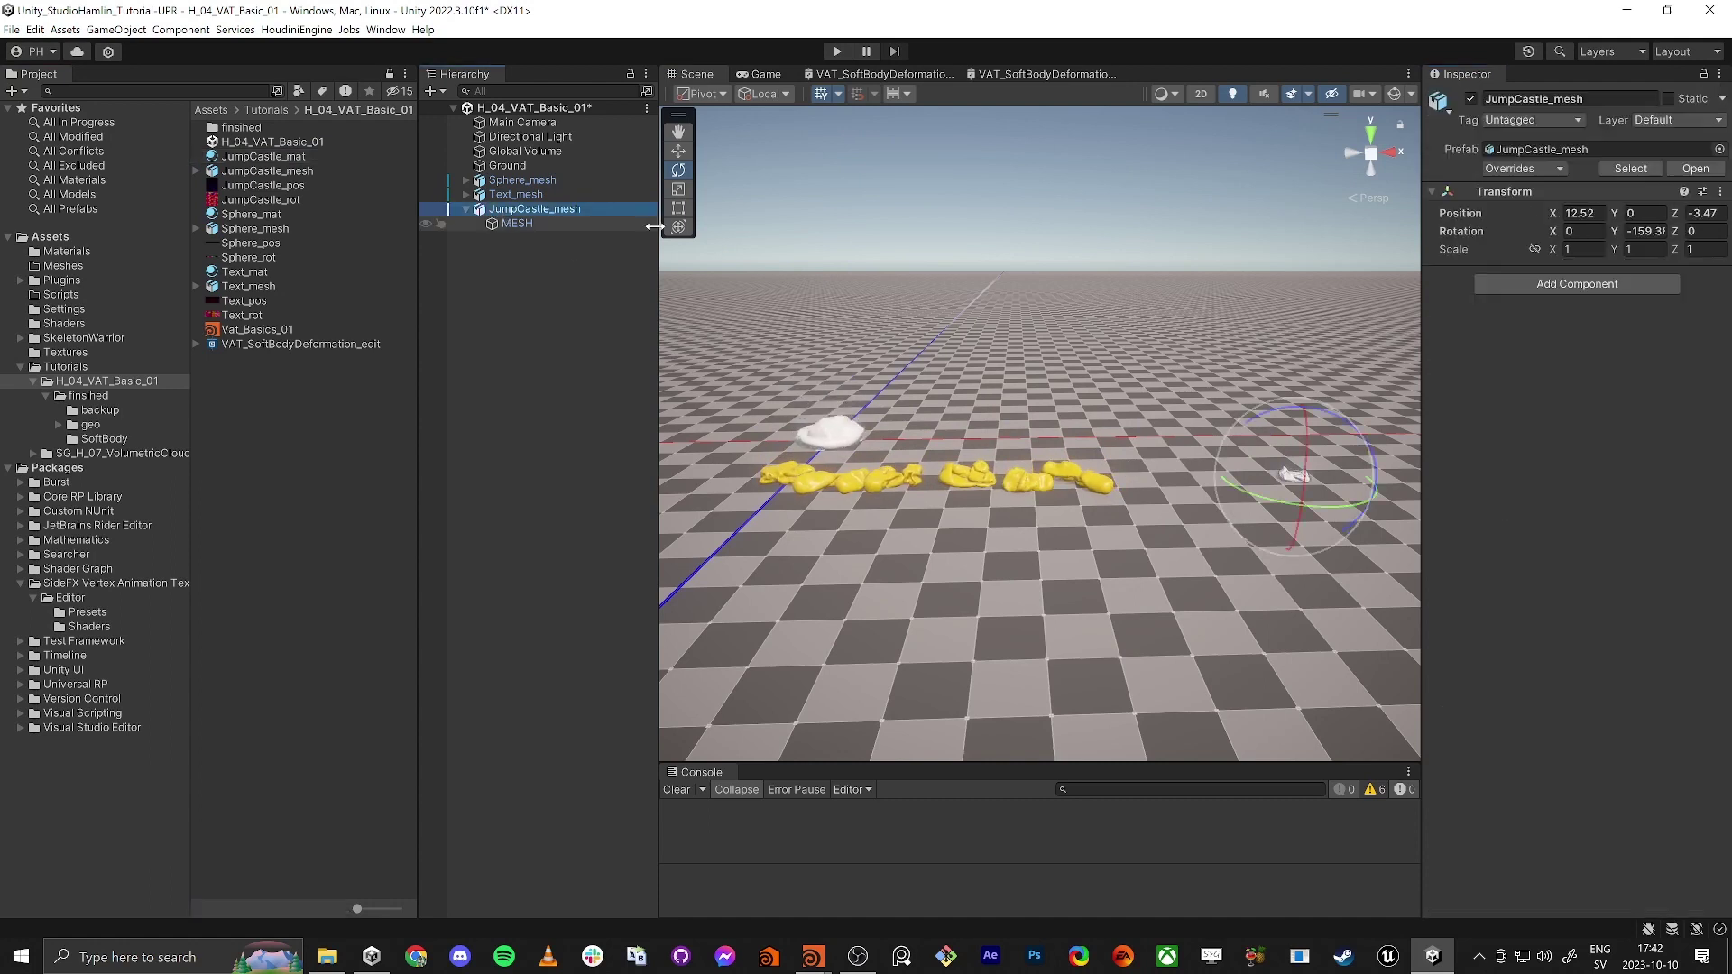
left_click(1575, 250)
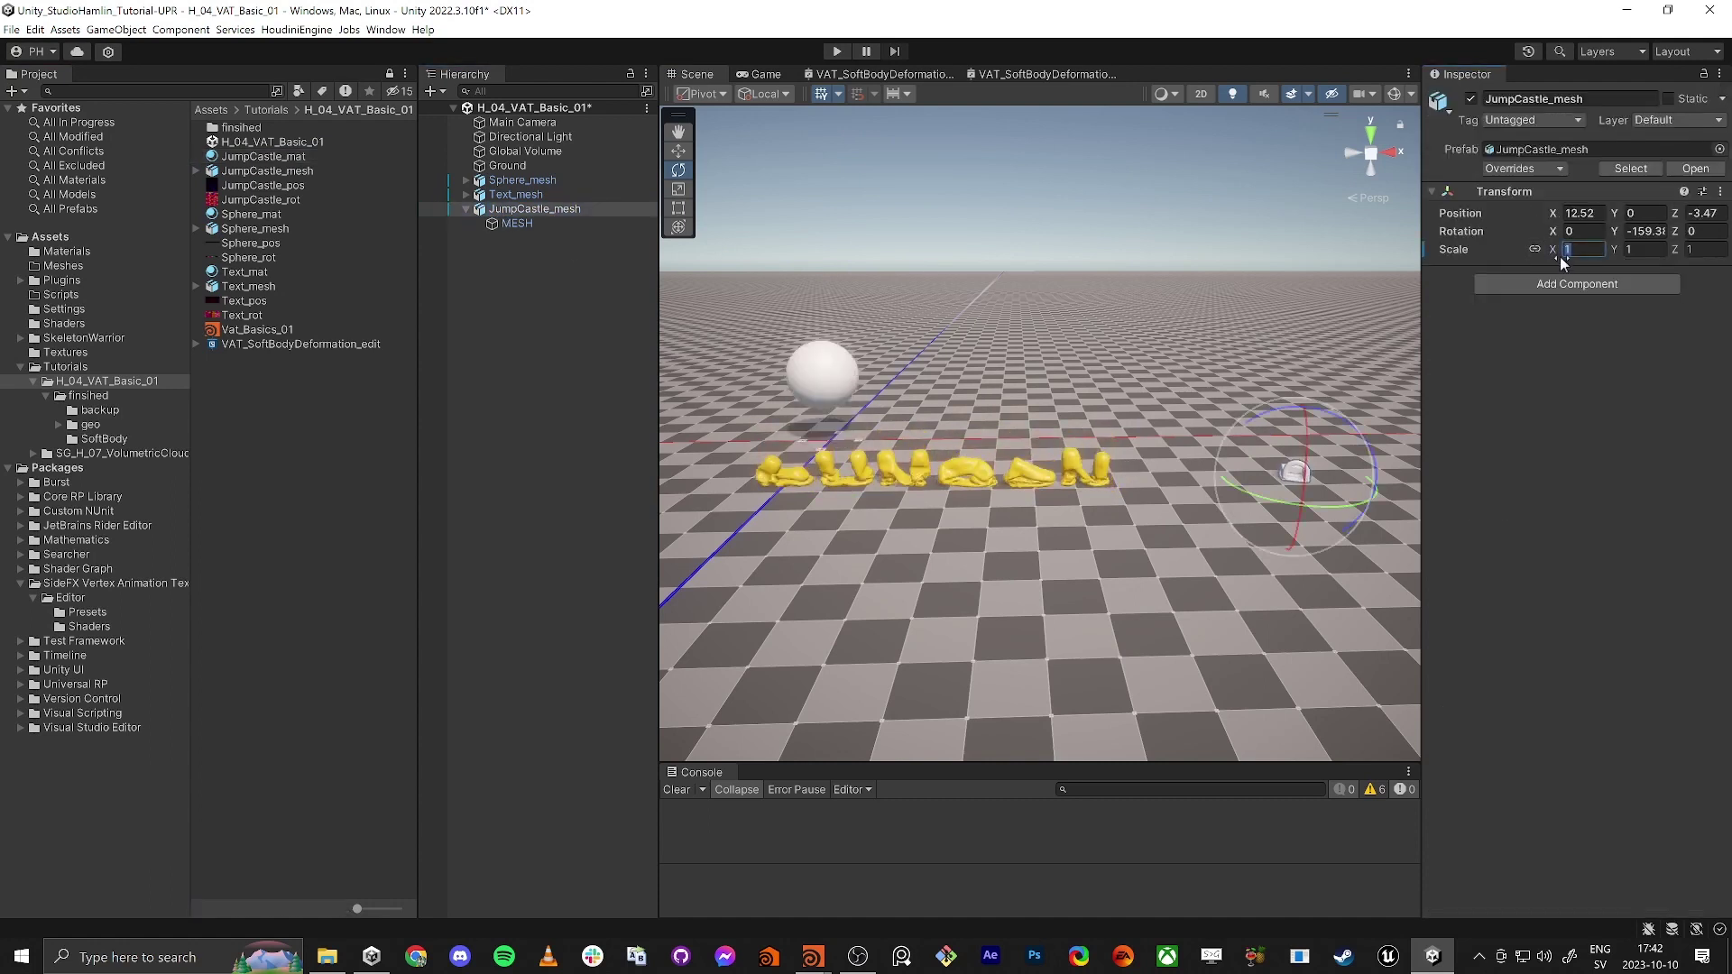
type("10")
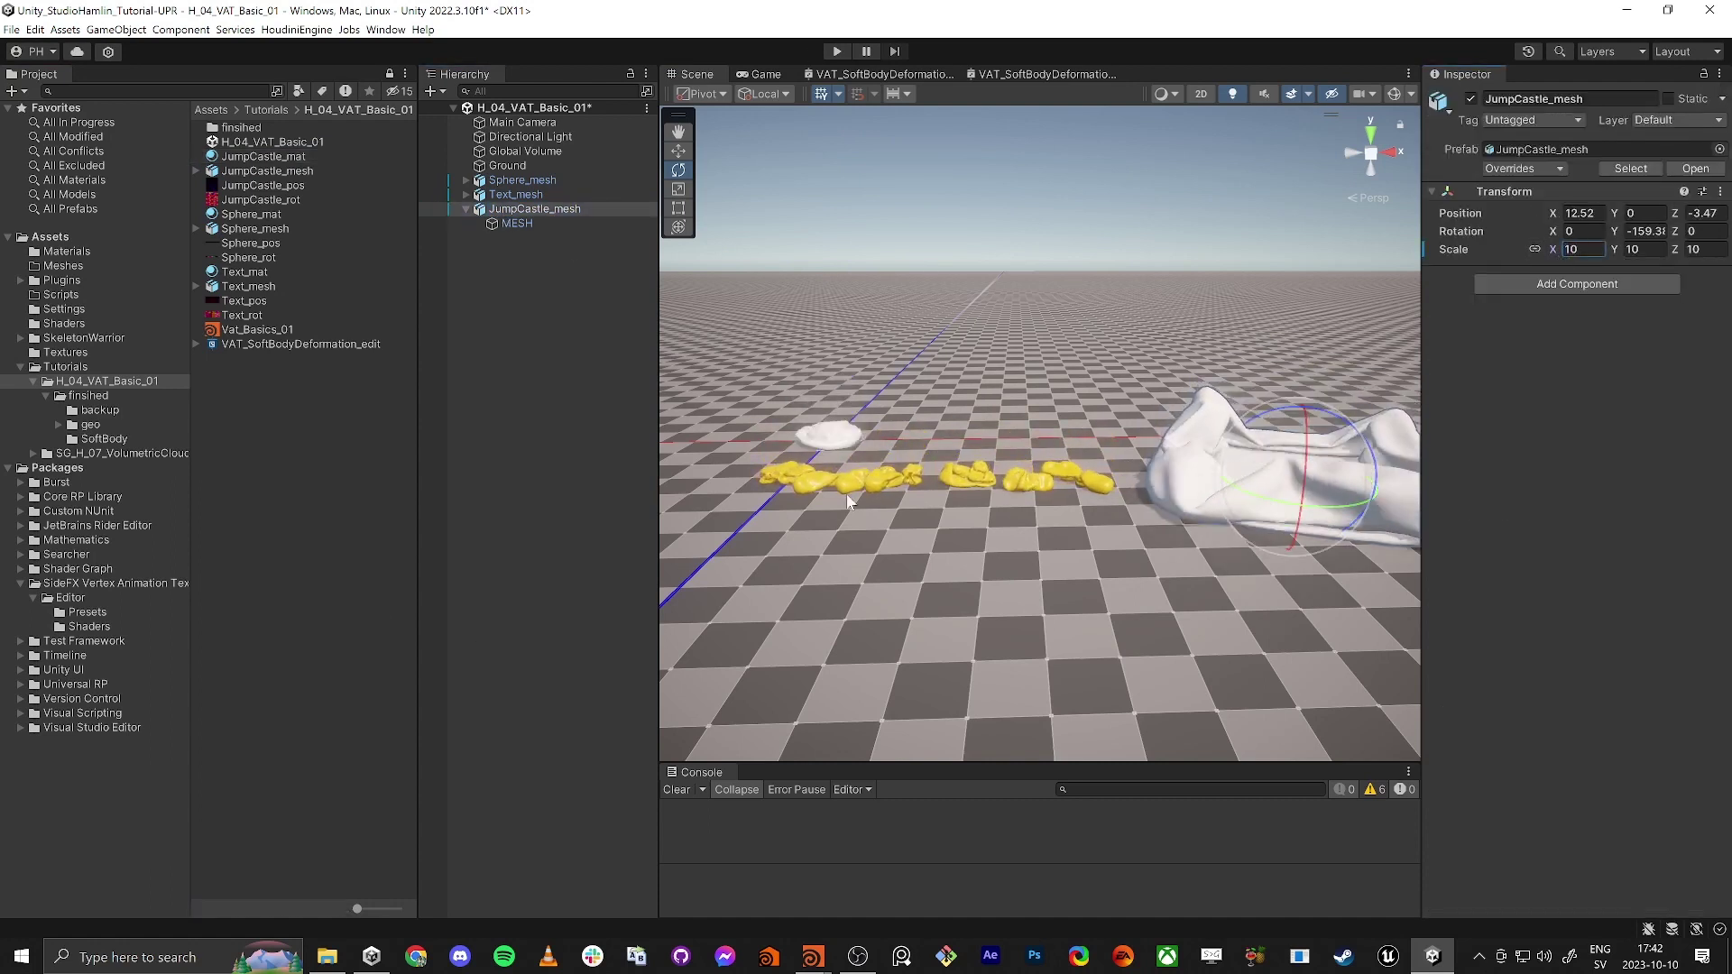
Move the enlarged jump castle farther from the text, to about X 13.99, Z -3.2.
key("w")
right_click_drag(846, 501, 895, 522)
key("d")
key("e")
key("w")
left_click_drag(1036, 448, 1102, 432)
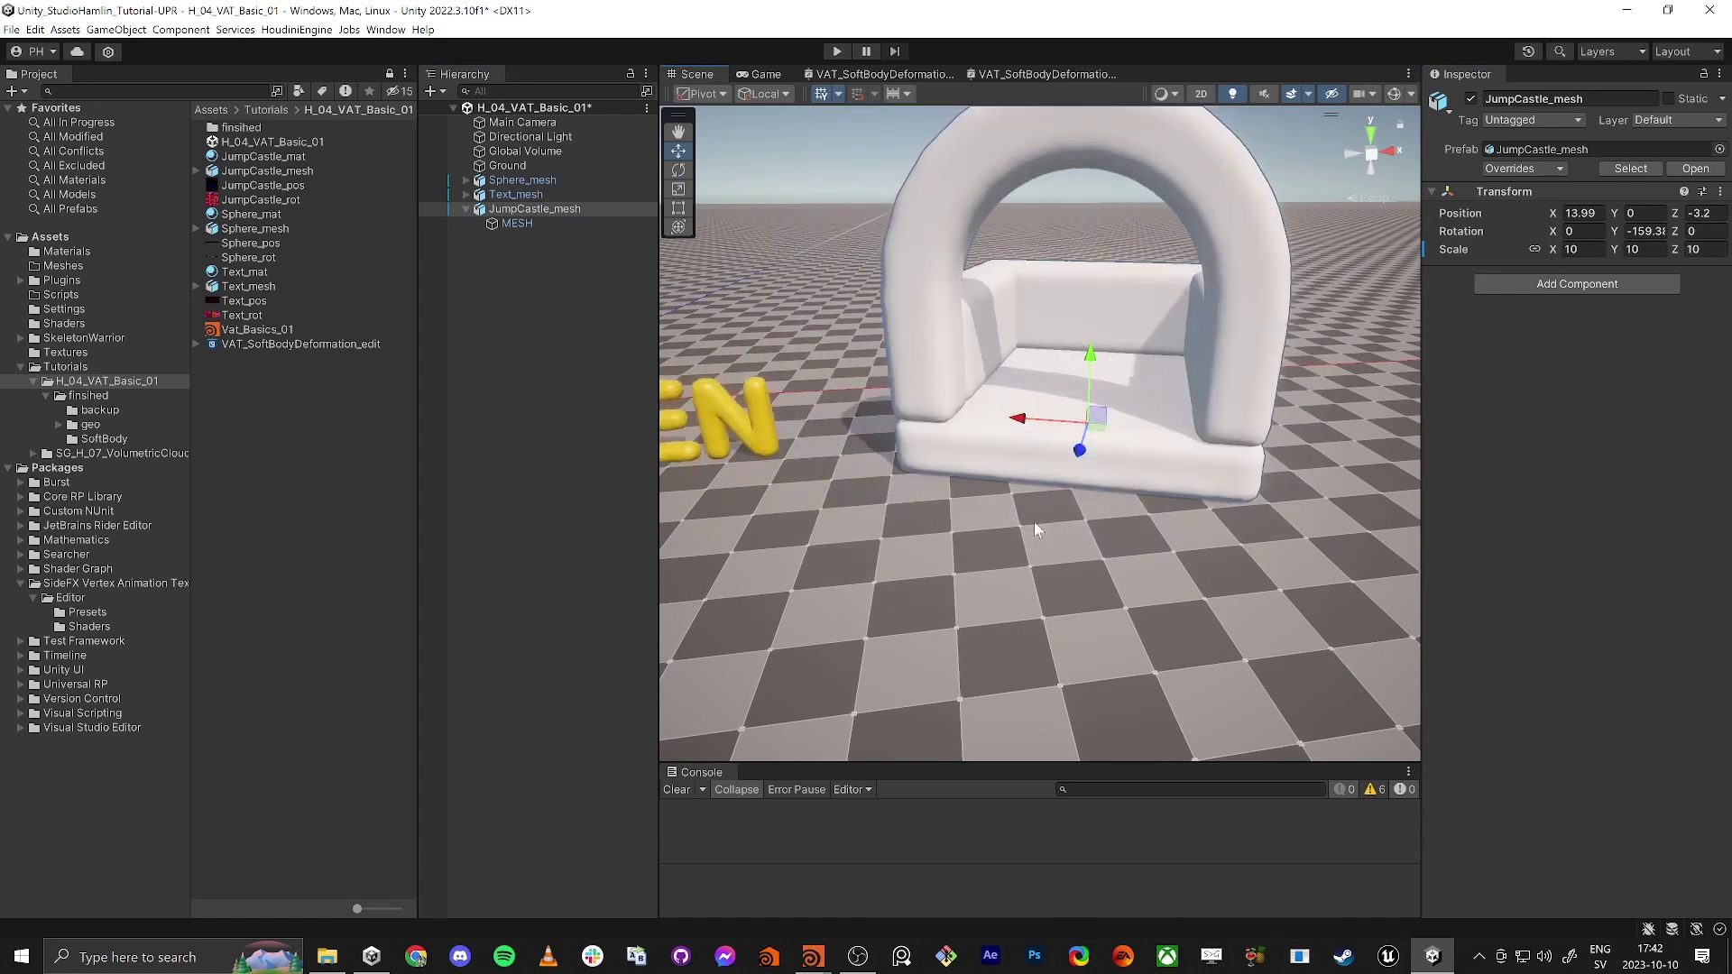
Examine the animated castle from farther back, the SideFX package's Shaders folder, and the VAT_SoftBodyDeformation_edit shader among the tutorial assets.
mouse_move(1067, 592)
right_mouse_down()
mouse_move(1117, 611)
mouse_move(1093, 613)
right_mouse_up()
key("s")
key("s")
key("e")
right_click_drag(1092, 612, 1079, 610)
key("s")
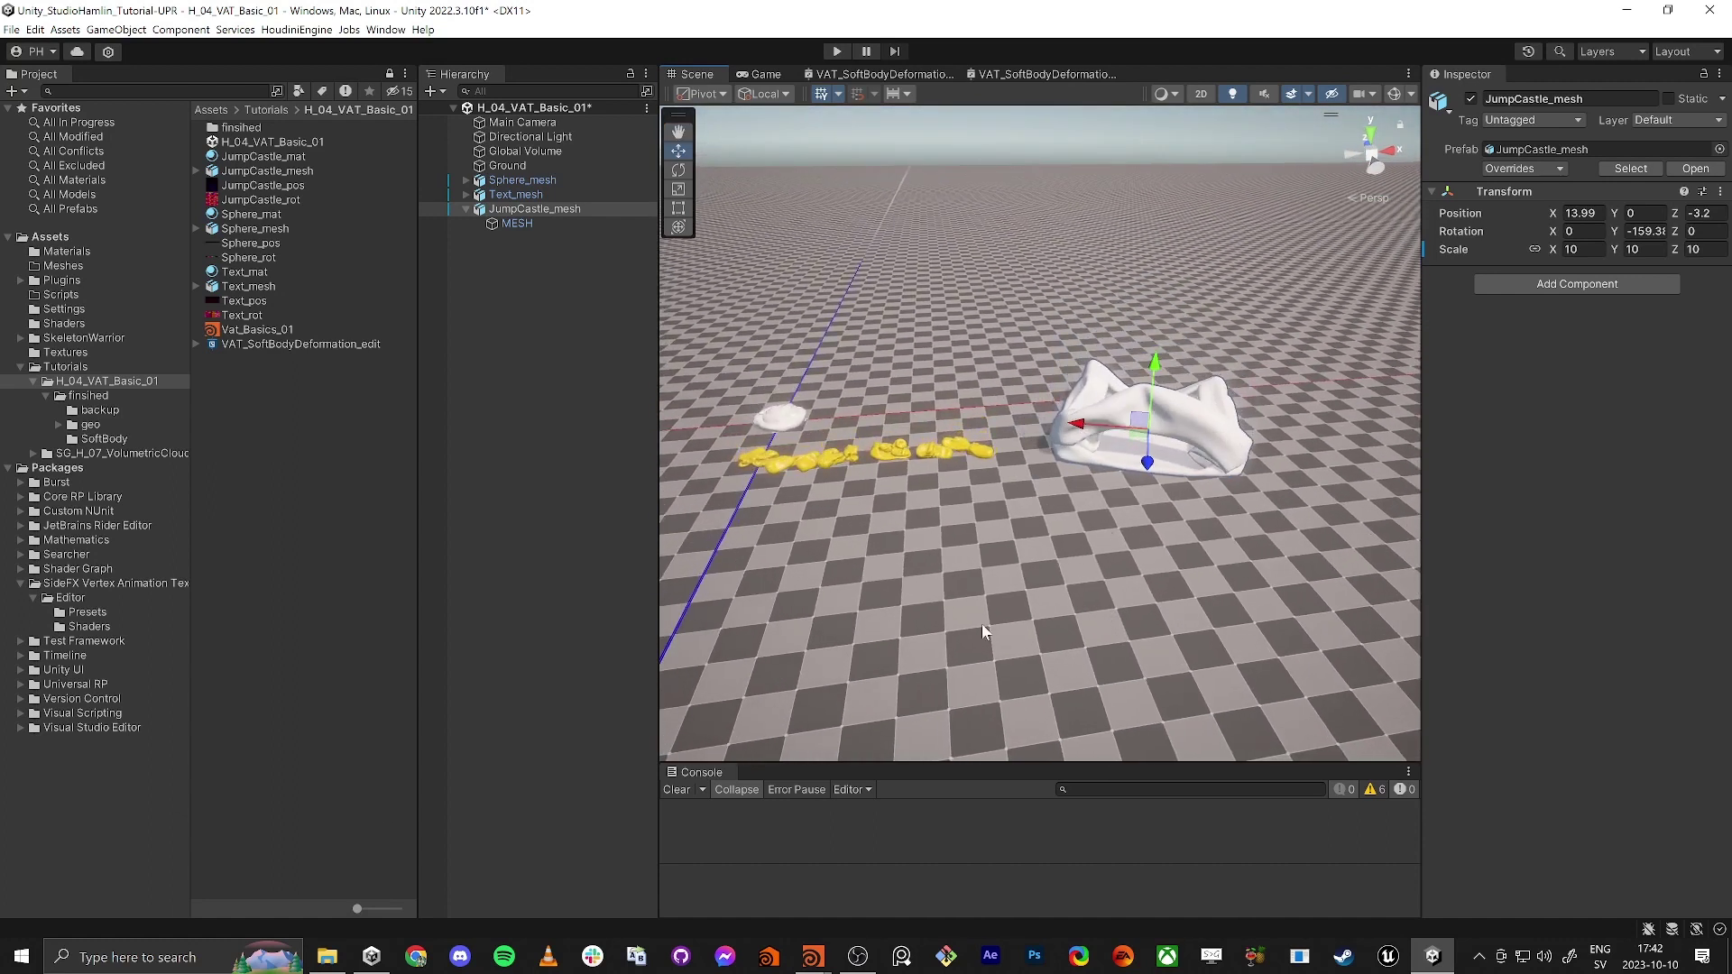
left_click(75, 628)
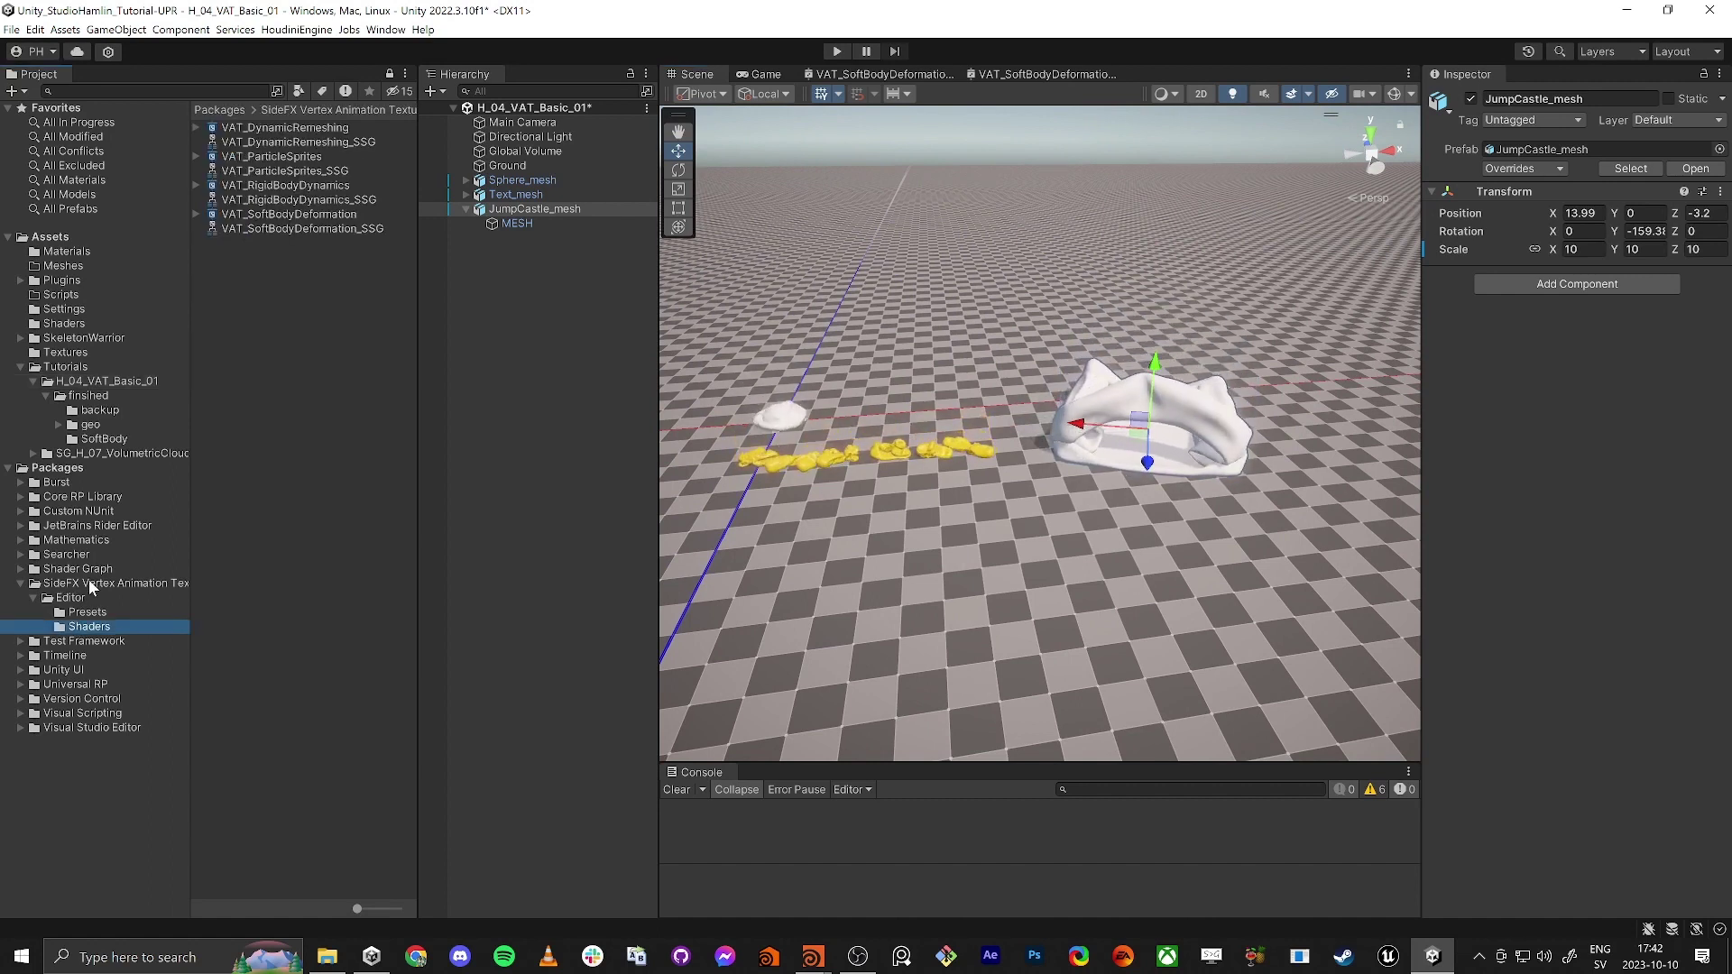
left_click(78, 383)
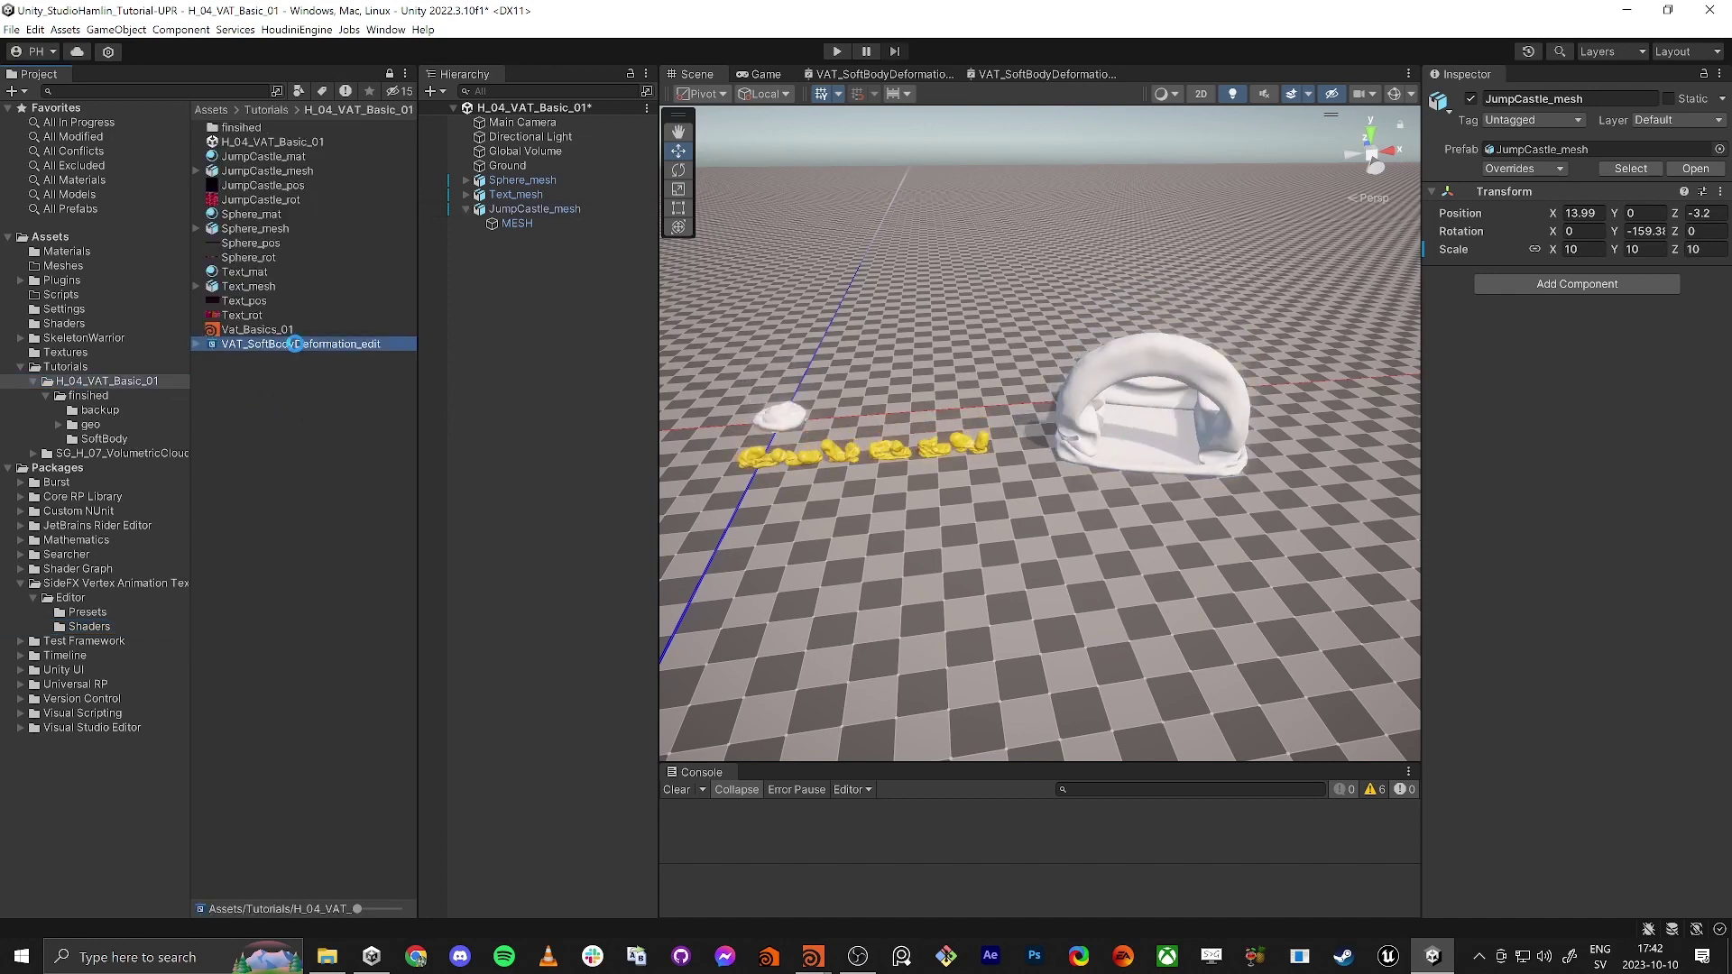
Change the shader of JumpCastle_mat to SideFX/VAT_SoftBodyDeformation_edit.
left_click(1096, 427)
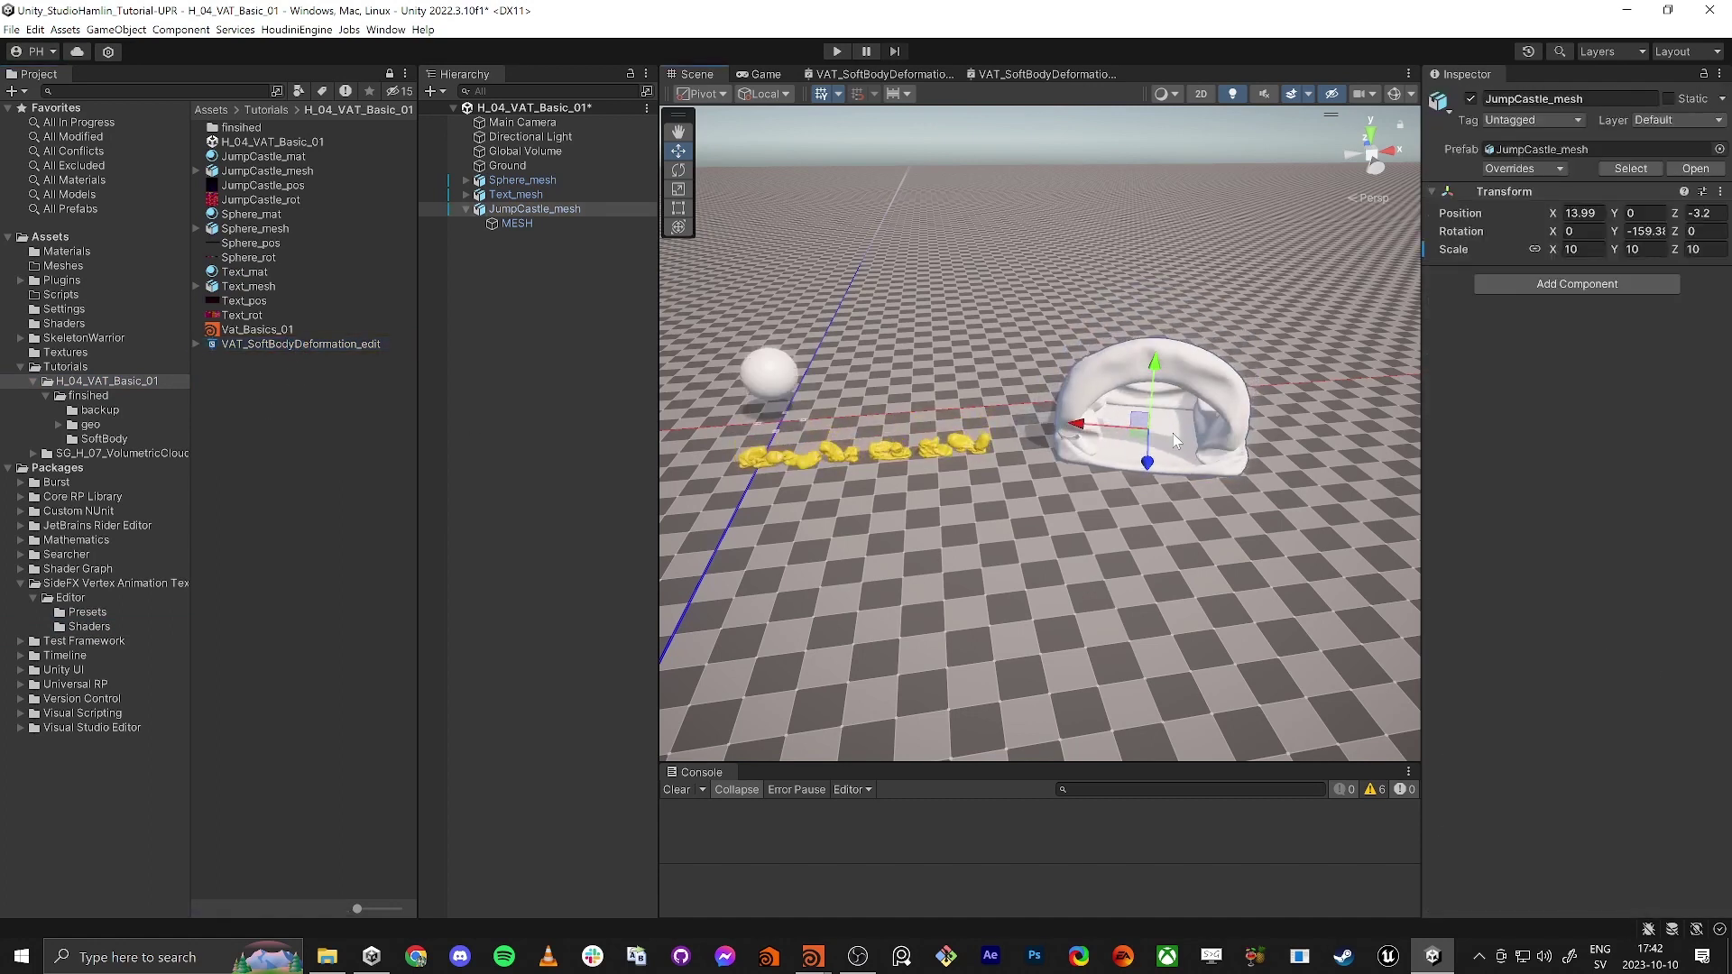
left_click(500, 224)
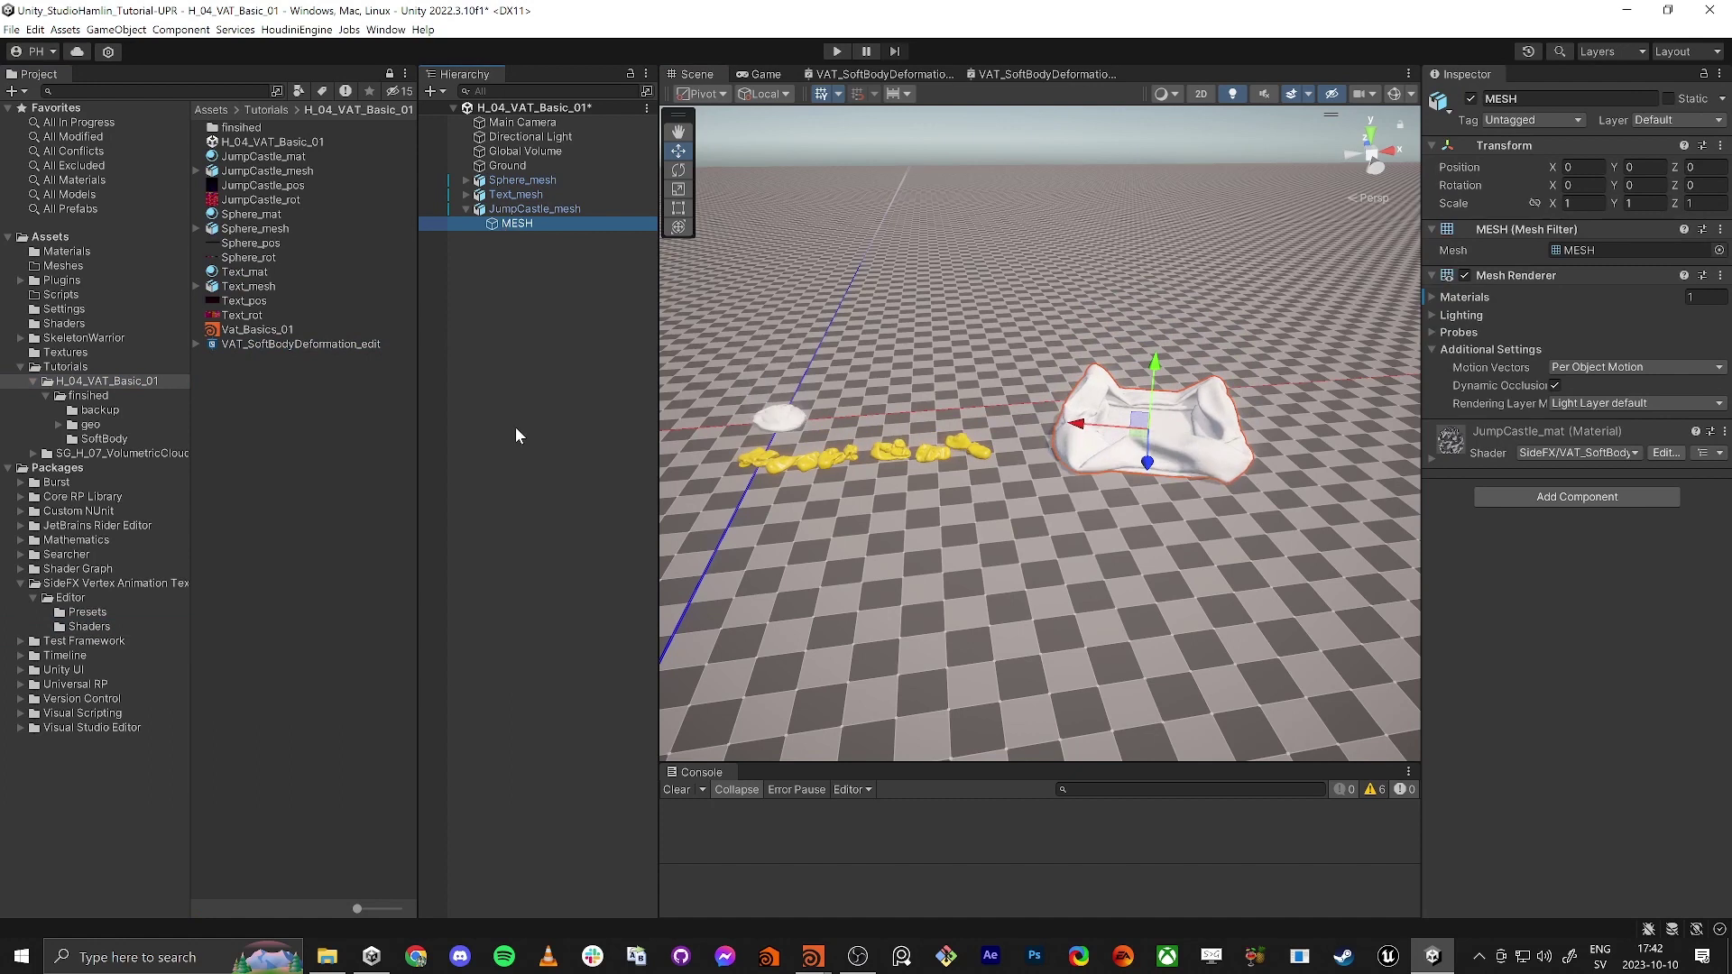
left_click(269, 157)
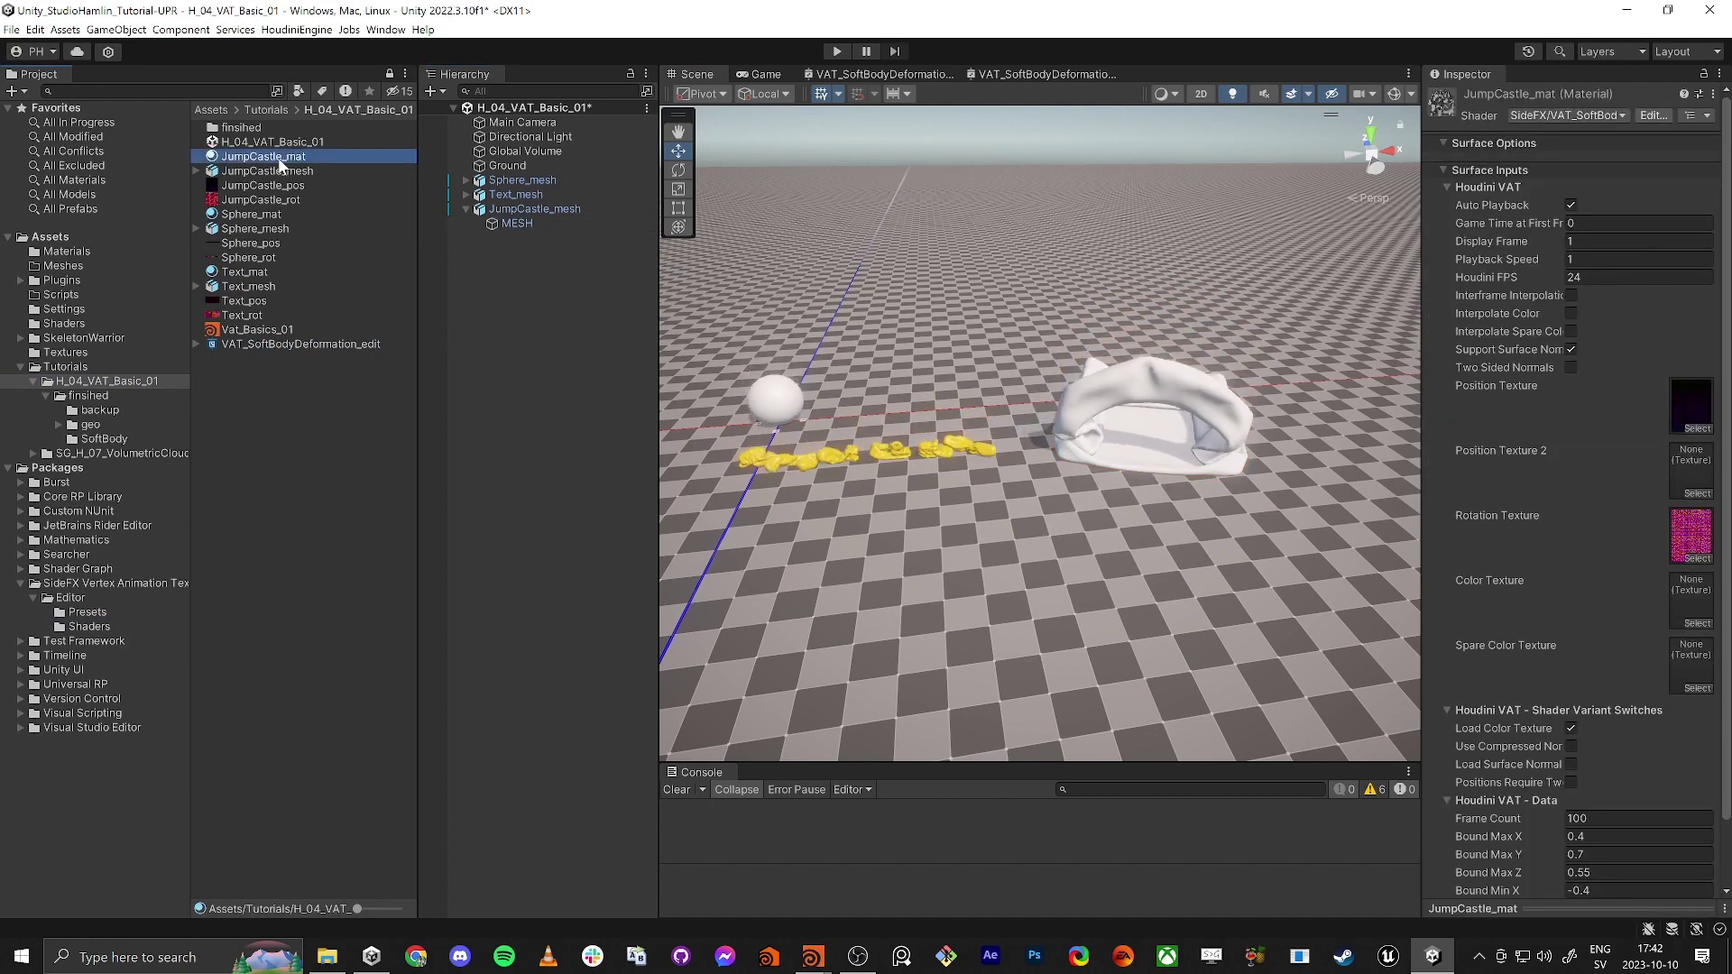
left_click(1528, 115)
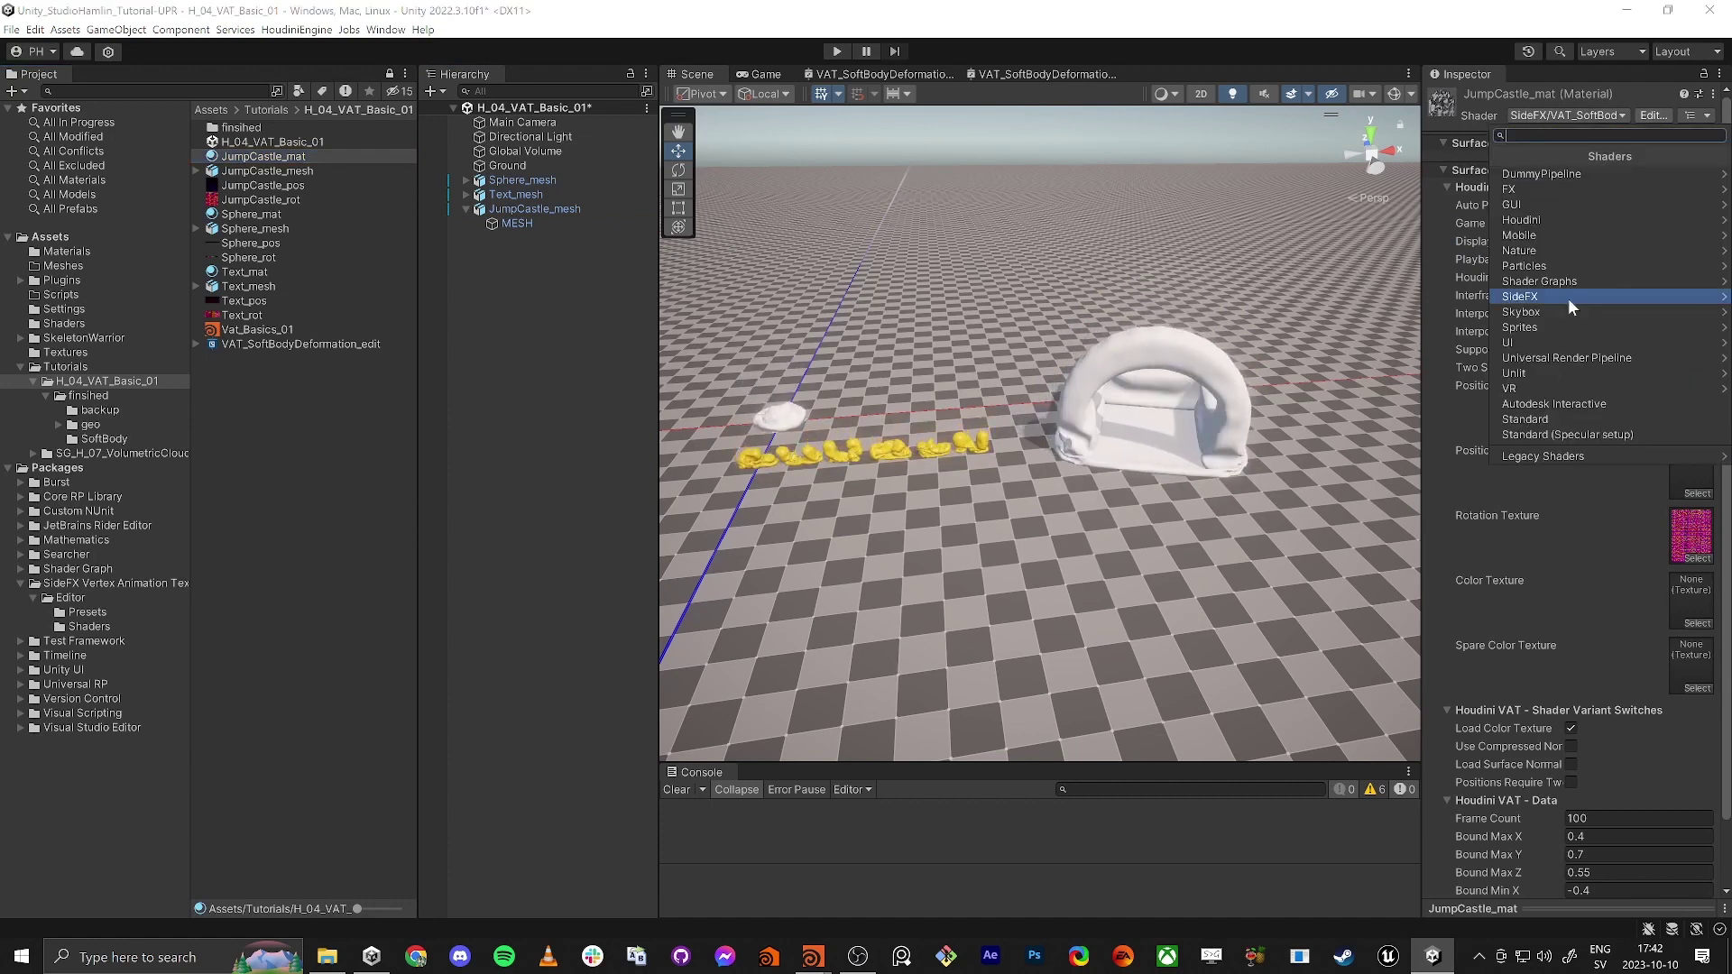
left_click(1539, 295)
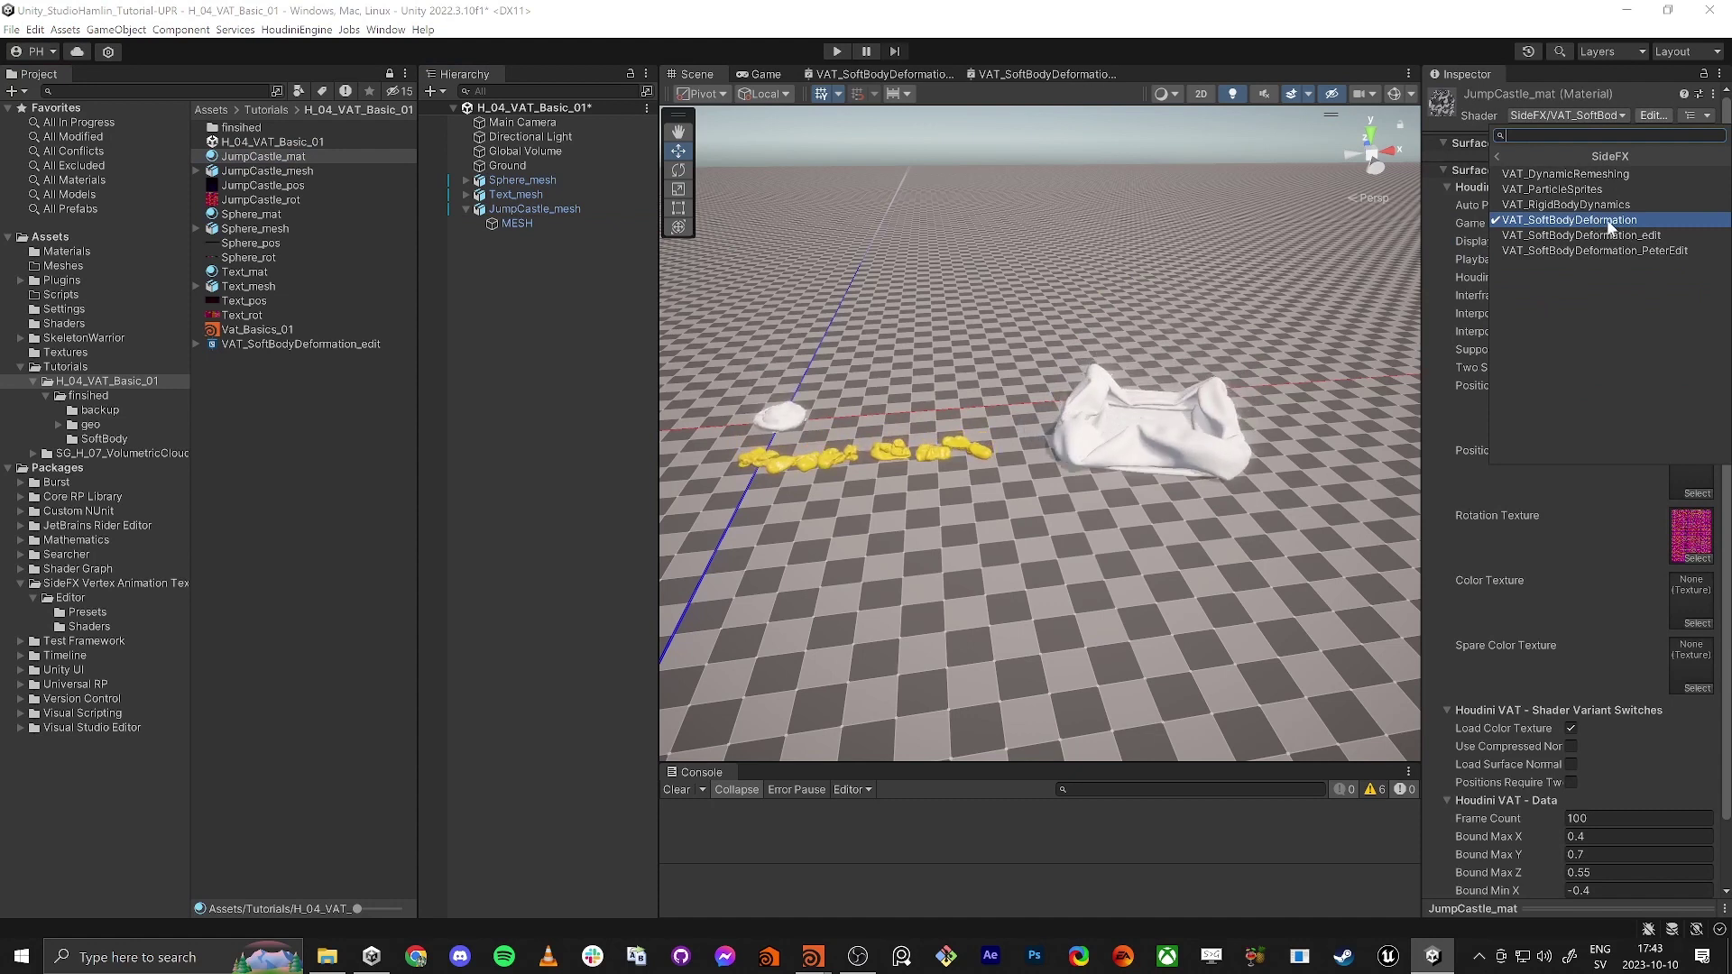
left_click(1659, 235)
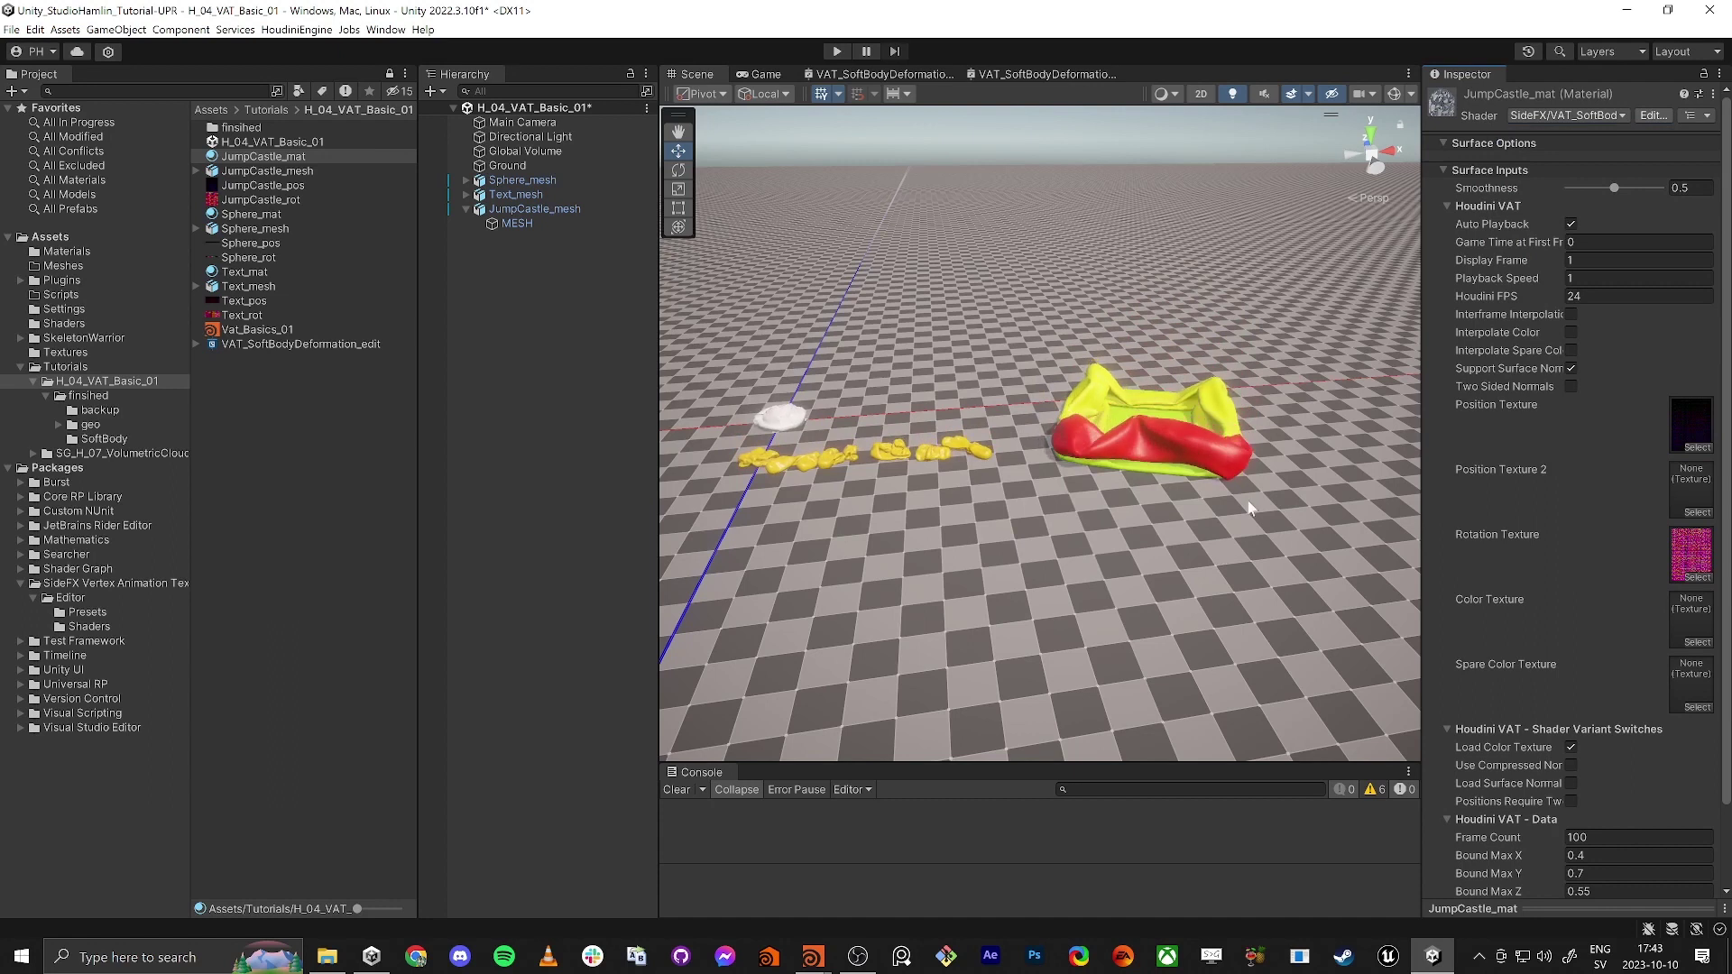
Inspect the colored castle up close and enable Interframe Interpolation on JumpCastle_mat.
right_click_drag(1180, 523, 1195, 503)
left_click(576, 372)
right_click_drag(1037, 600, 1066, 570)
key("w")
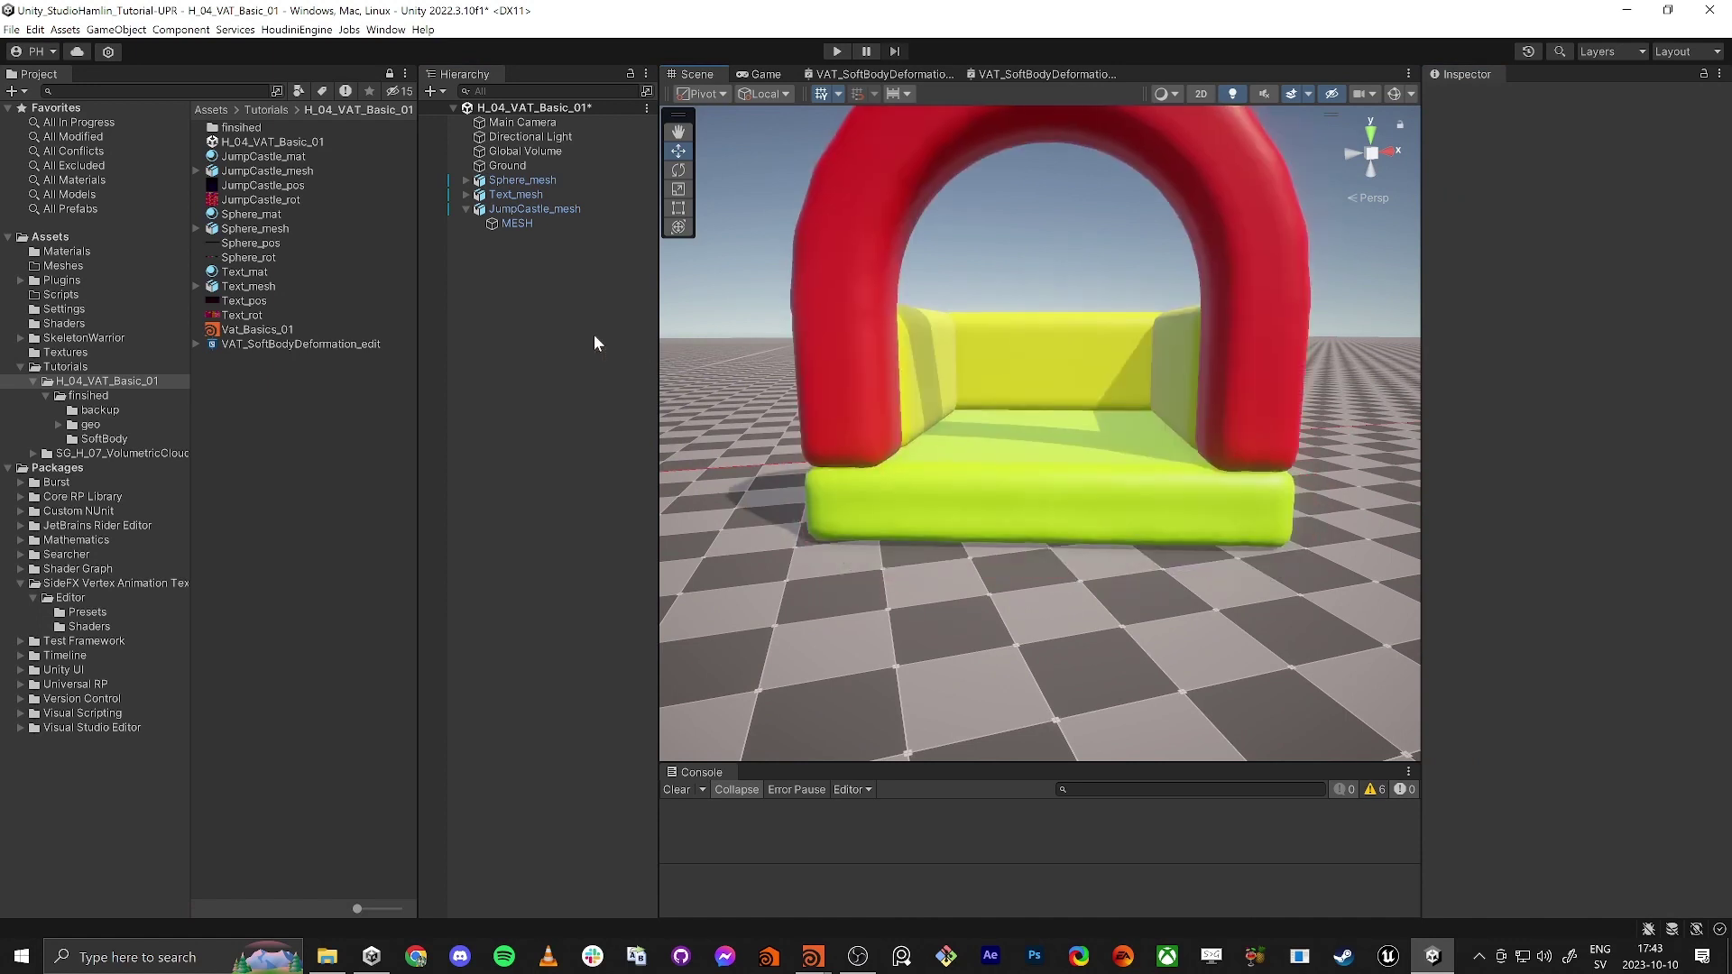
left_click(264, 156)
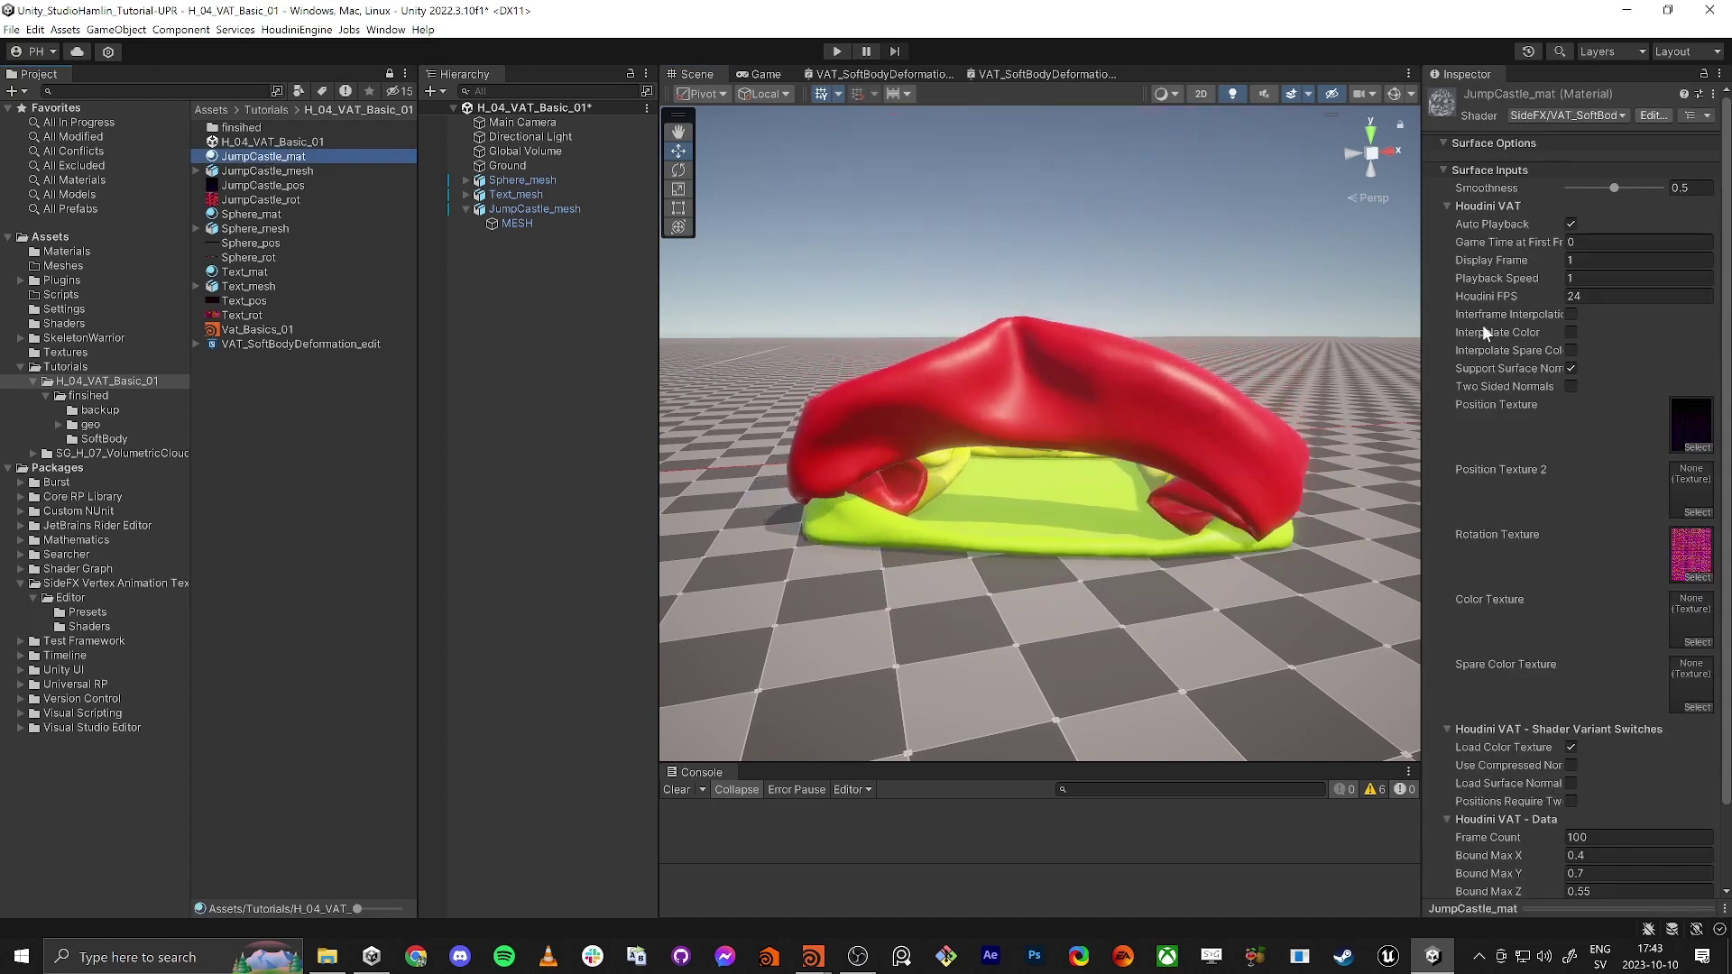
left_click(1571, 314)
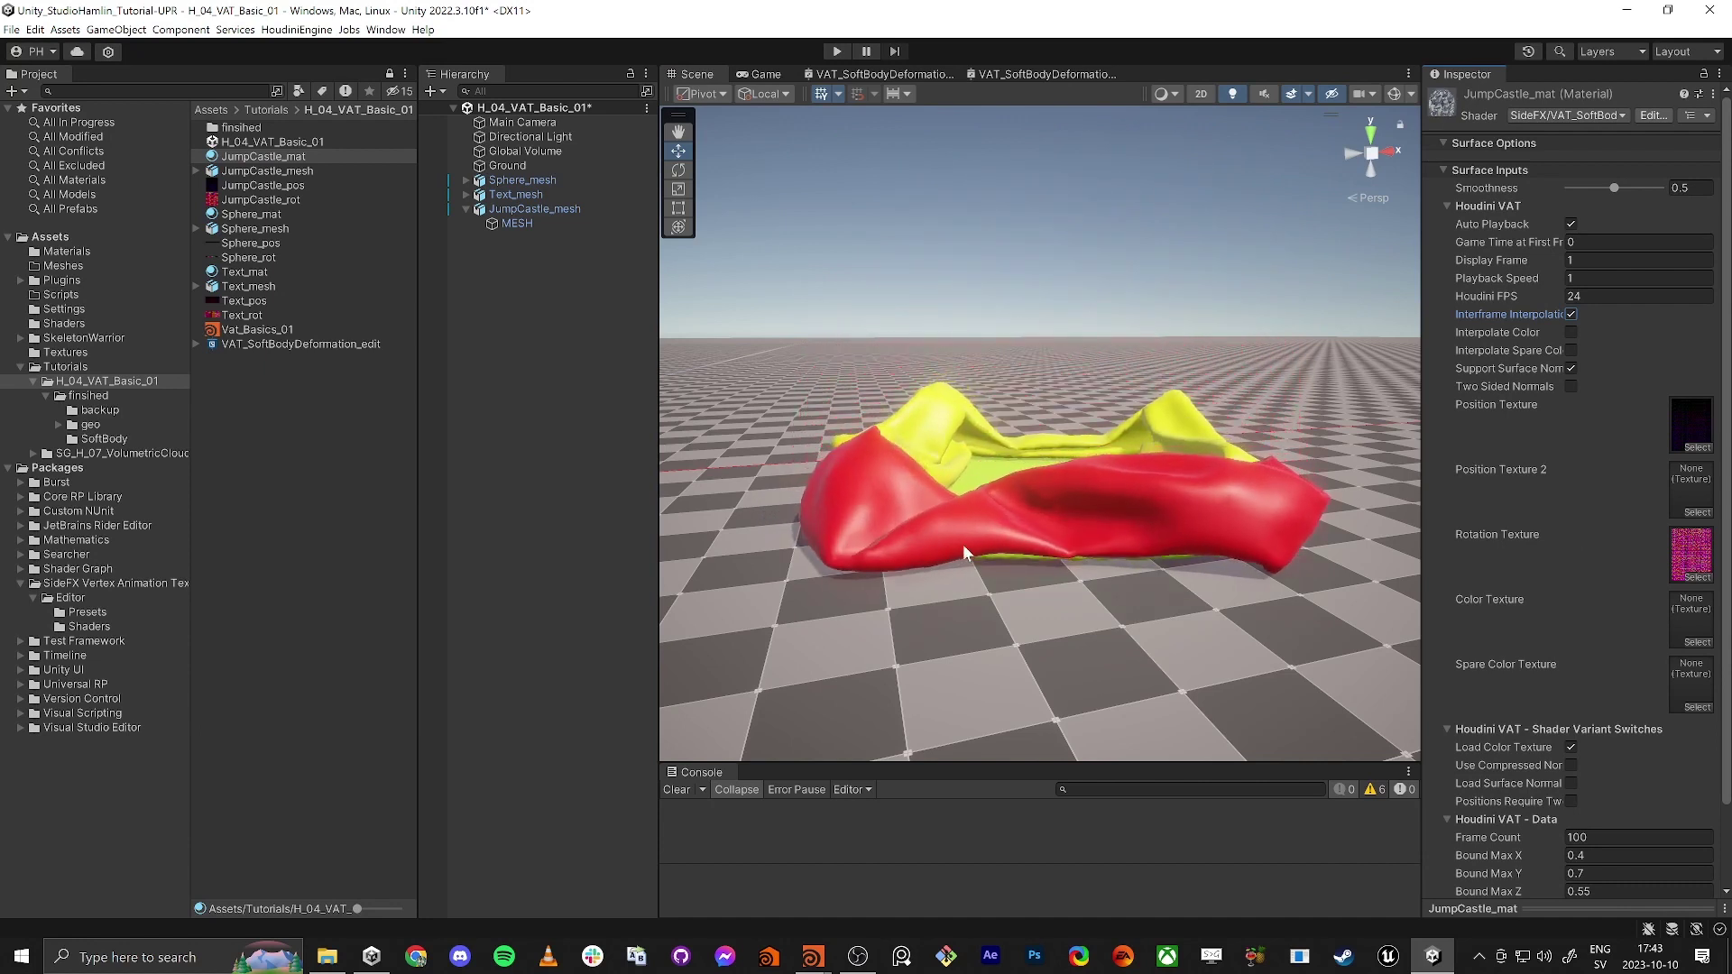
Examine the castle's interpolated inflate and collapse animation from several distances and angles in the scene.
key("w")
right_click_drag(971, 395, 1011, 442)
key("s")
key("q")
key("s")
key("q")
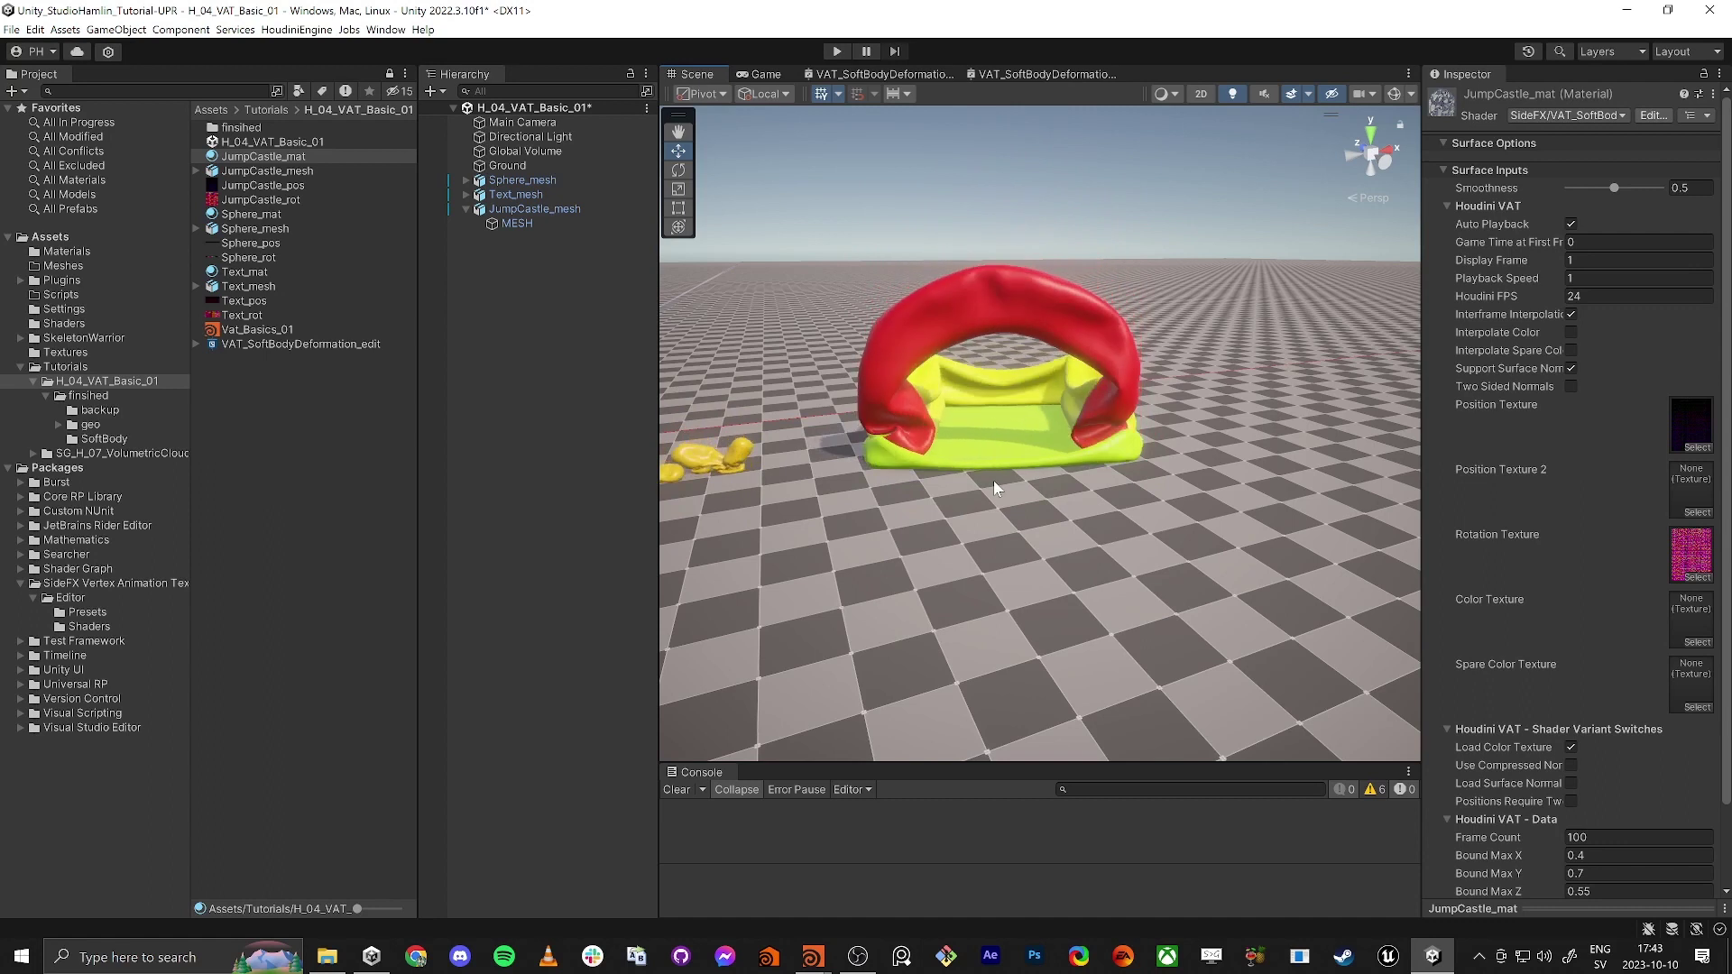
right_click_drag(1041, 545, 1020, 510)
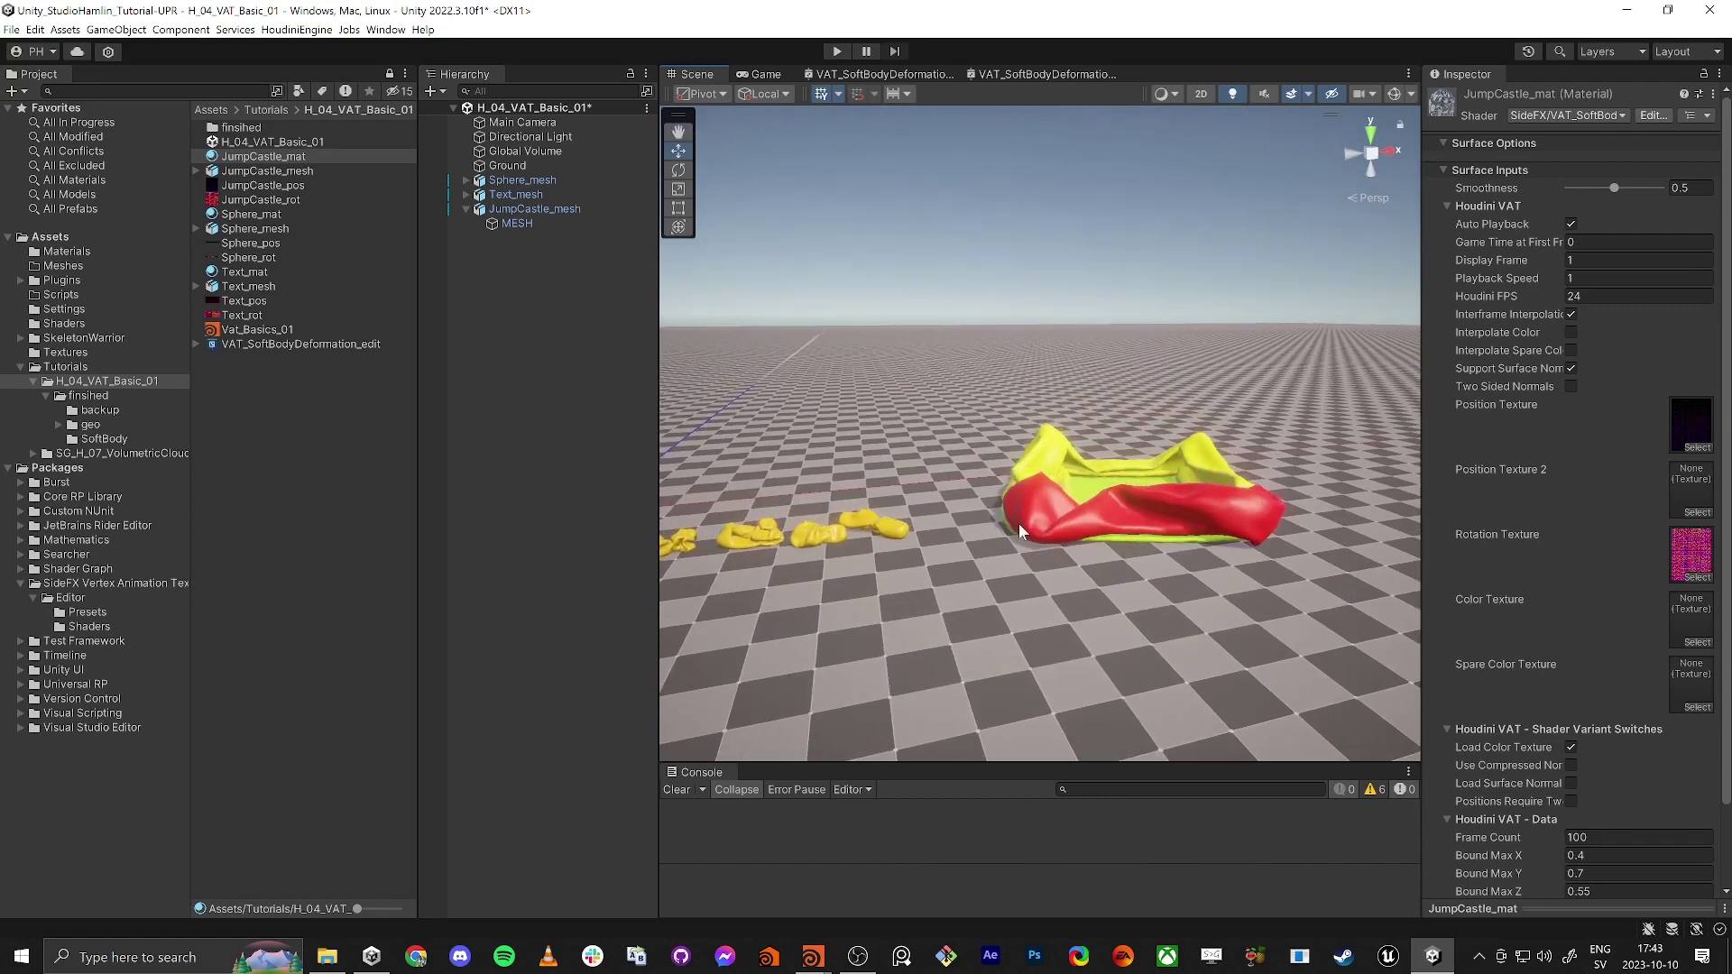